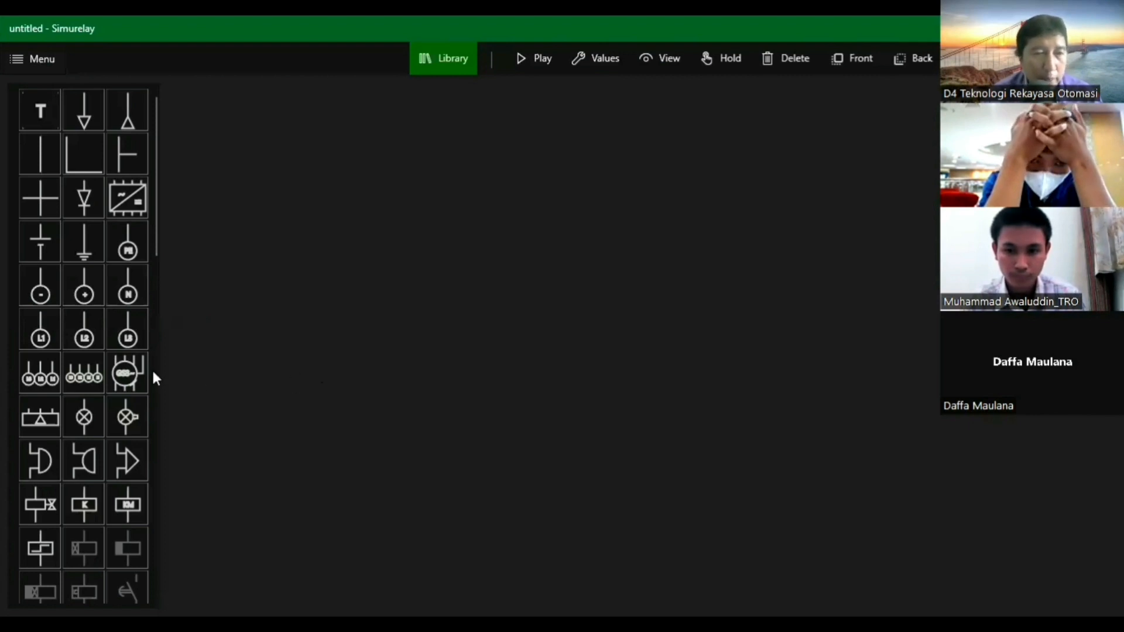
Place an L1 supply symbol from the library and position it in the upper-left area of the drawing
click(44, 341)
click(588, 486)
drag(588, 485, 462, 309)
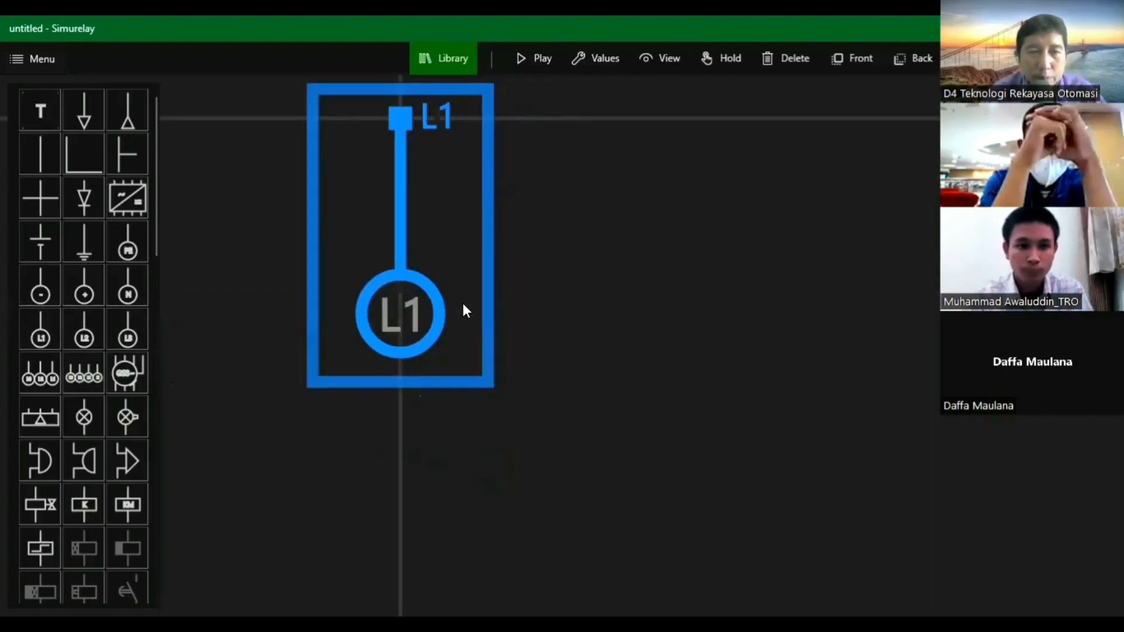
click(831, 100)
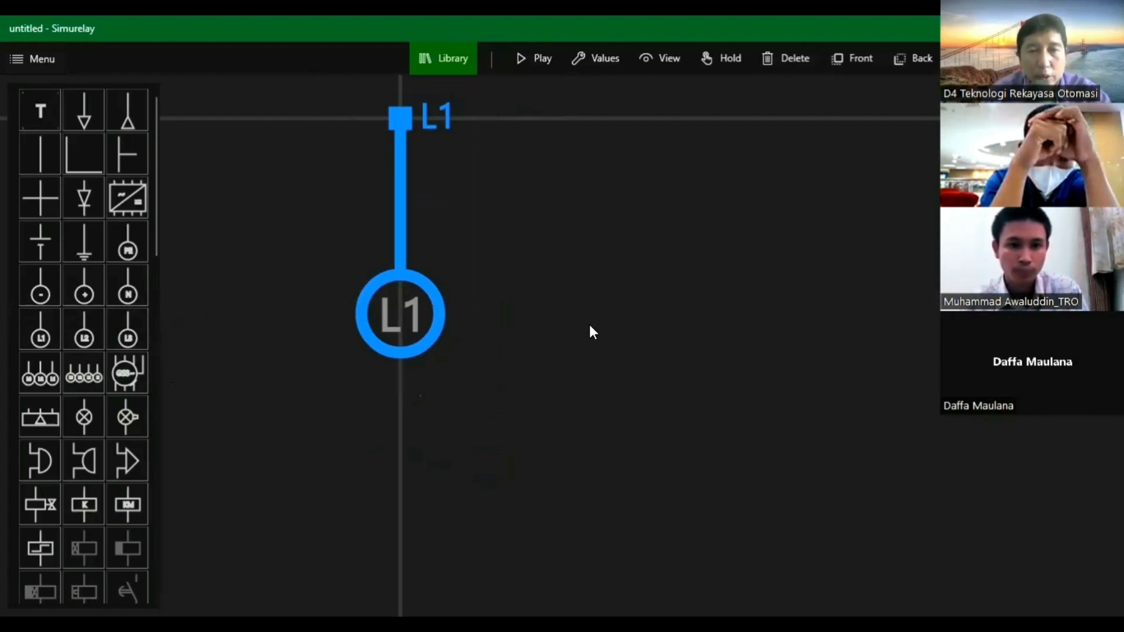
scroll(586, 326, up, 2)
scroll(587, 328, down, 4)
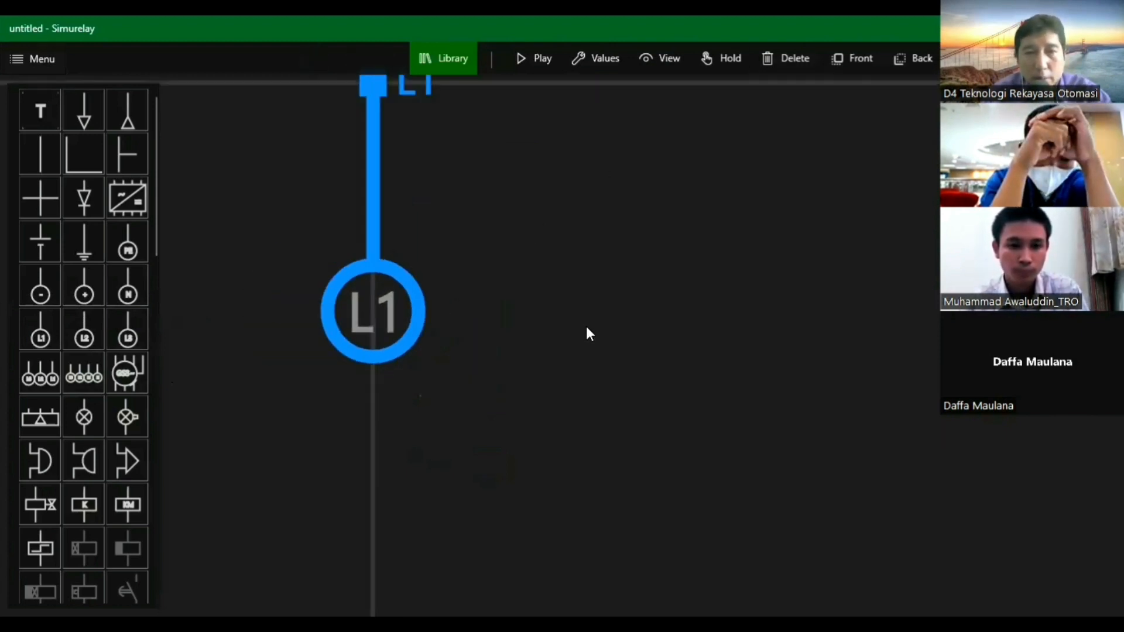
scroll(587, 337, down, 1)
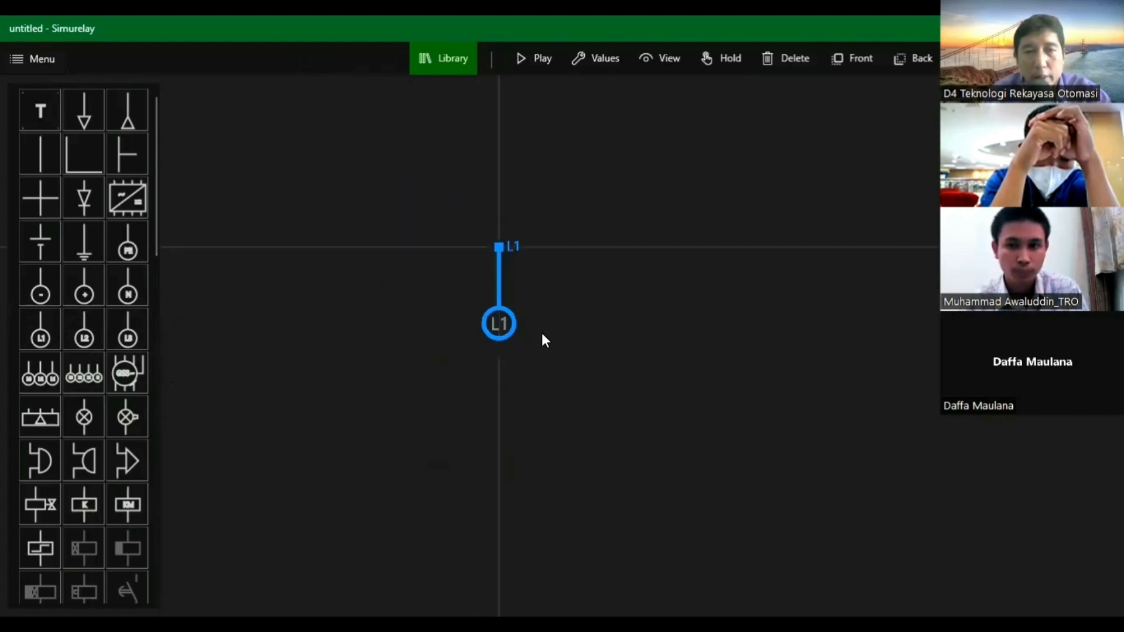
drag(499, 321, 243, 220)
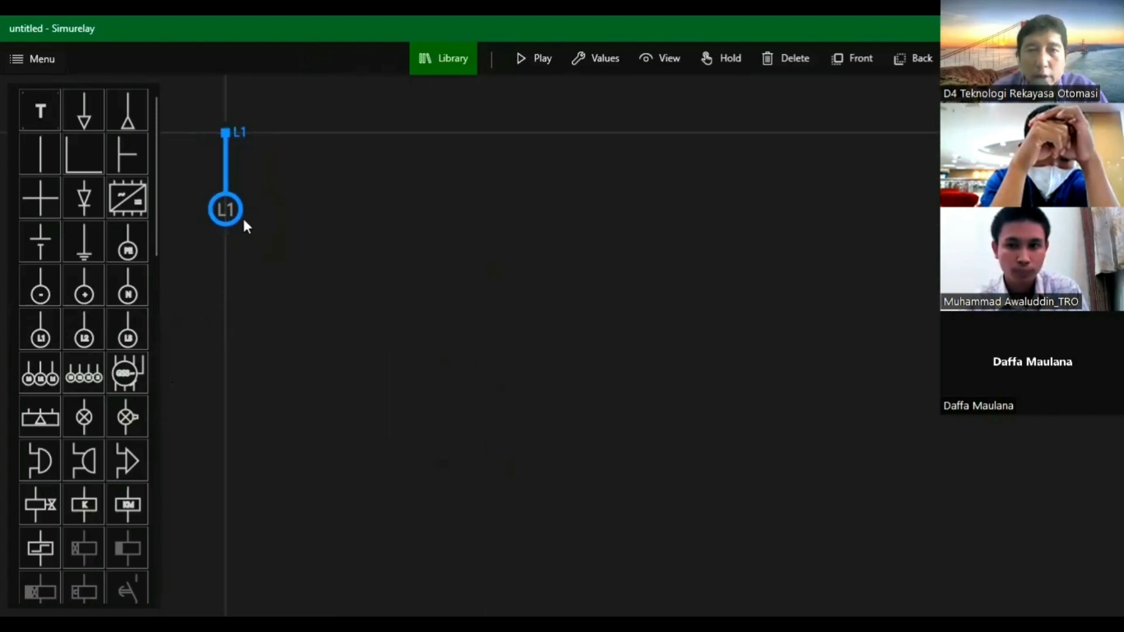
Rotate the L1 supply symbol by 180° so that its terminal points downward
click(233, 213)
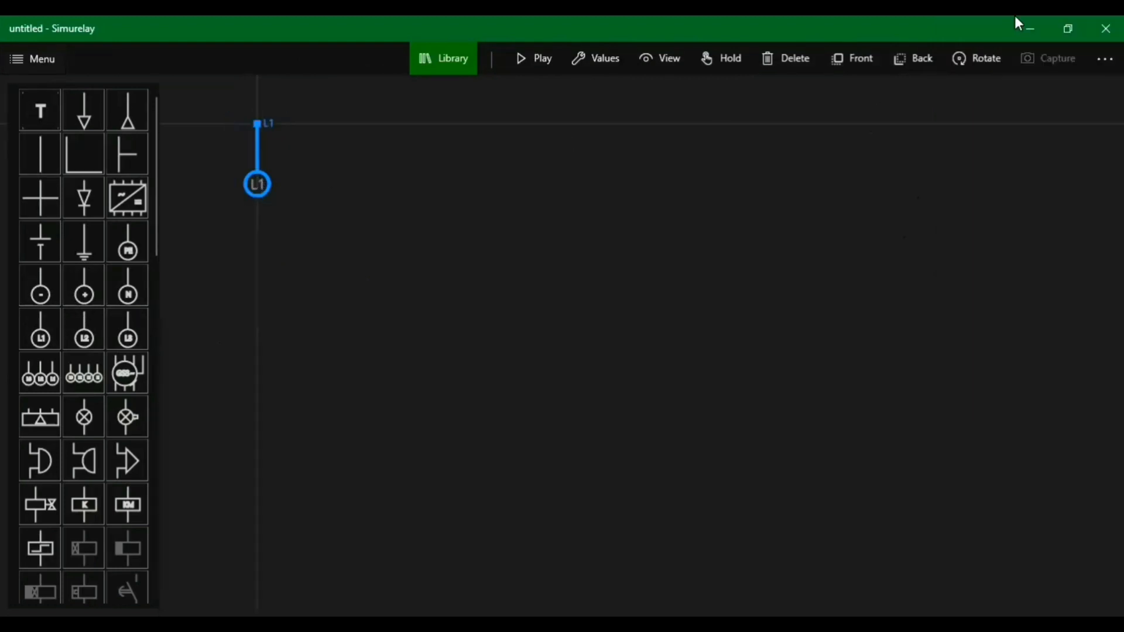
click(984, 60)
click(985, 62)
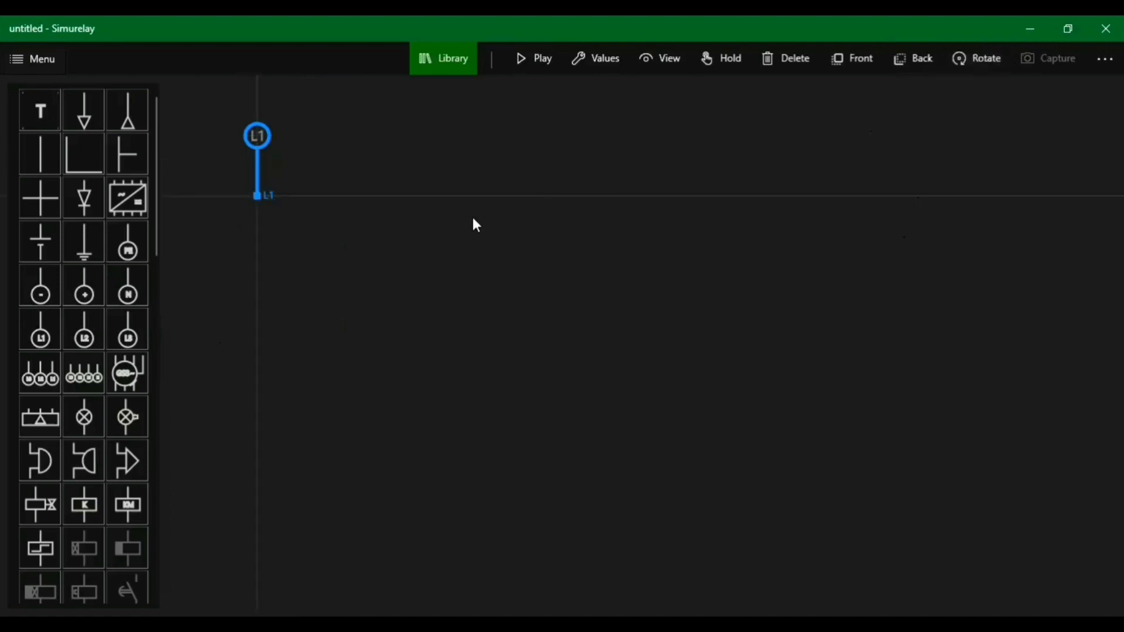
click(316, 256)
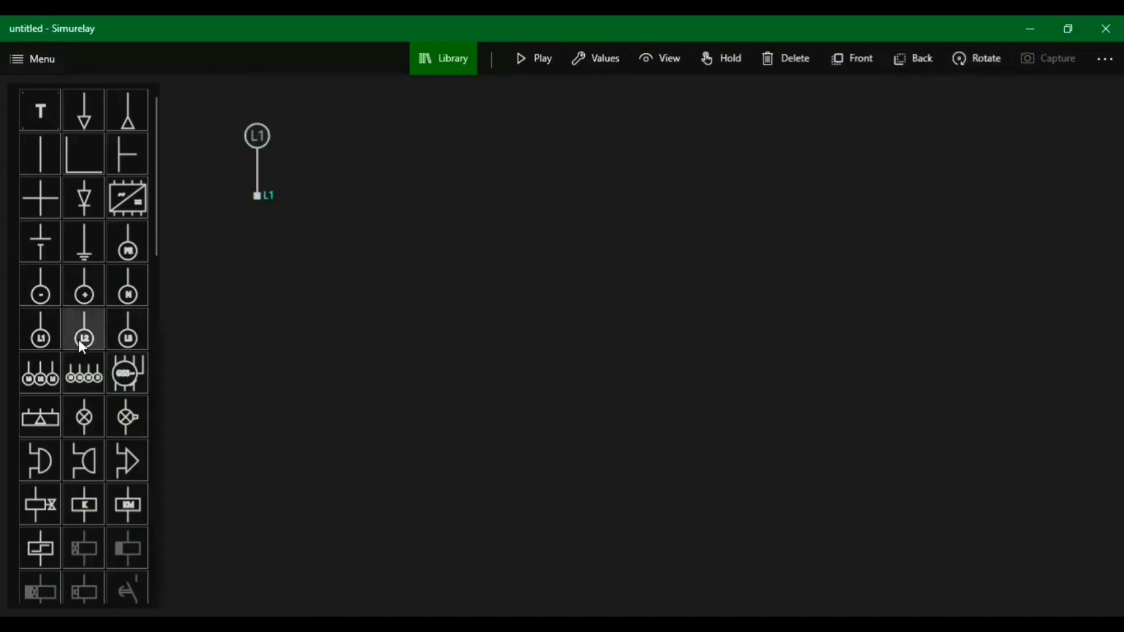
Add L2 and L3 supply symbols in a row beside L1, both rotated so their terminals point downward
drag(82, 346, 328, 198)
click(993, 61)
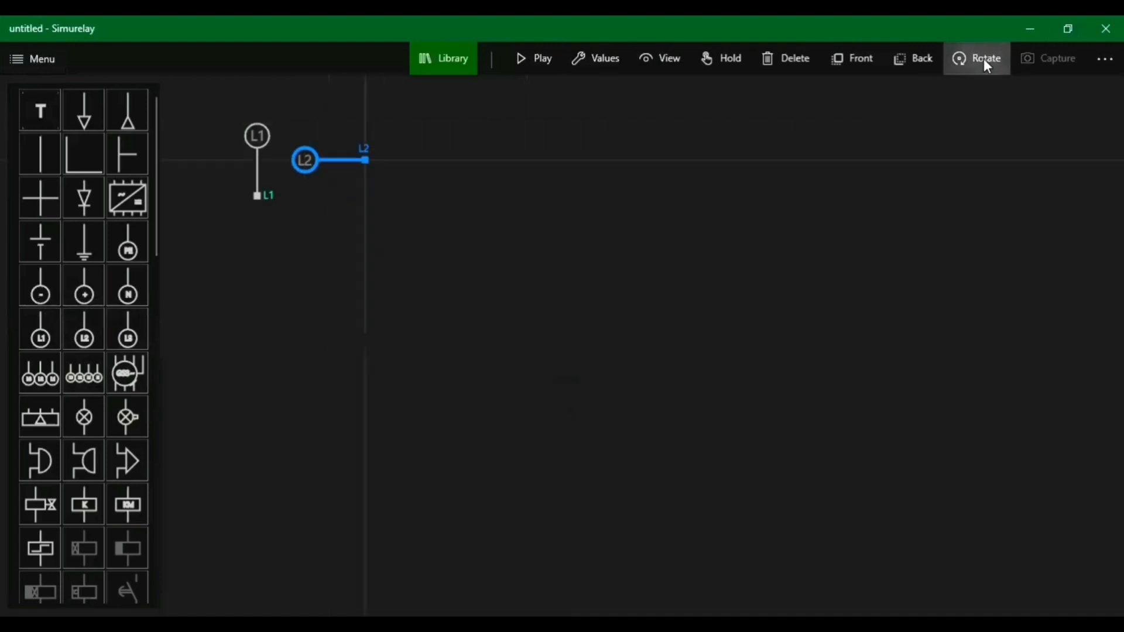
click(987, 60)
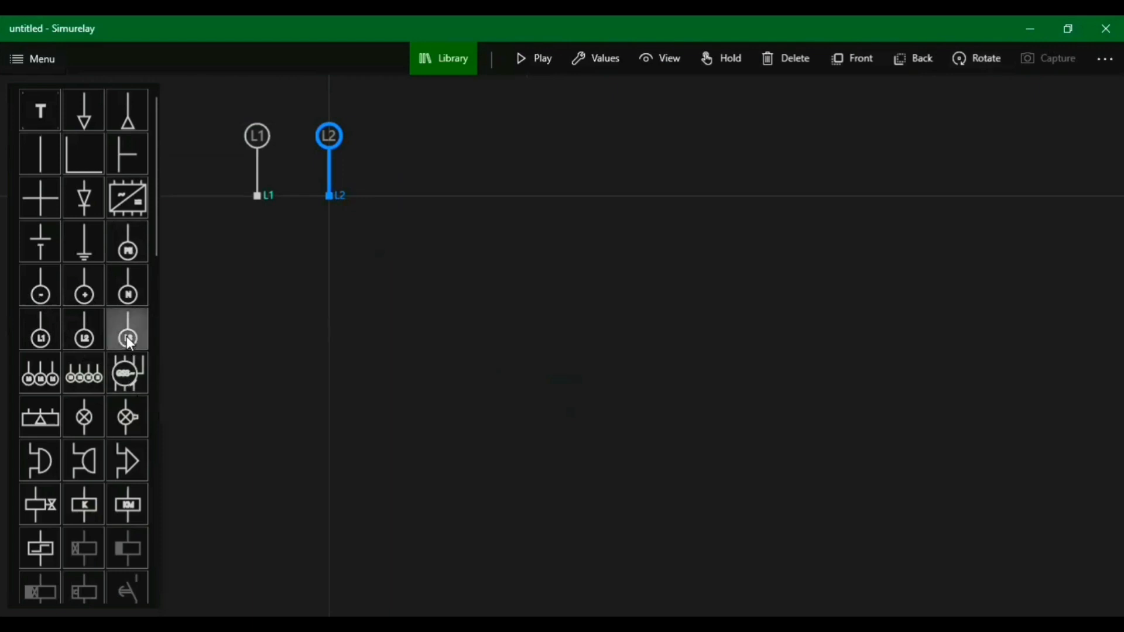
drag(128, 330, 413, 188)
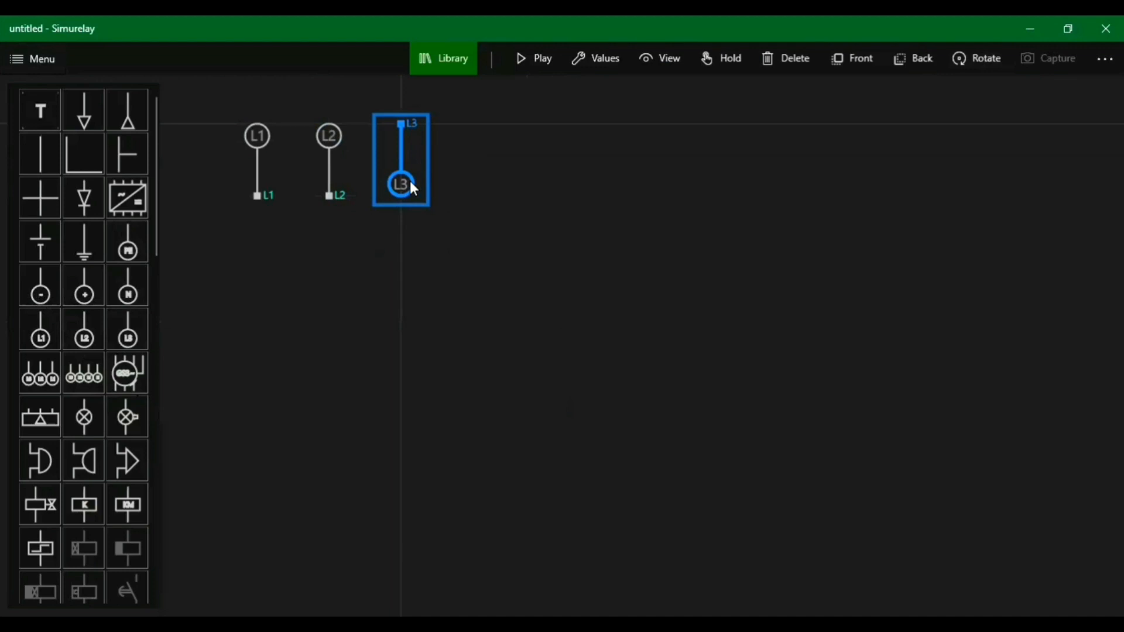
click(970, 64)
click(550, 245)
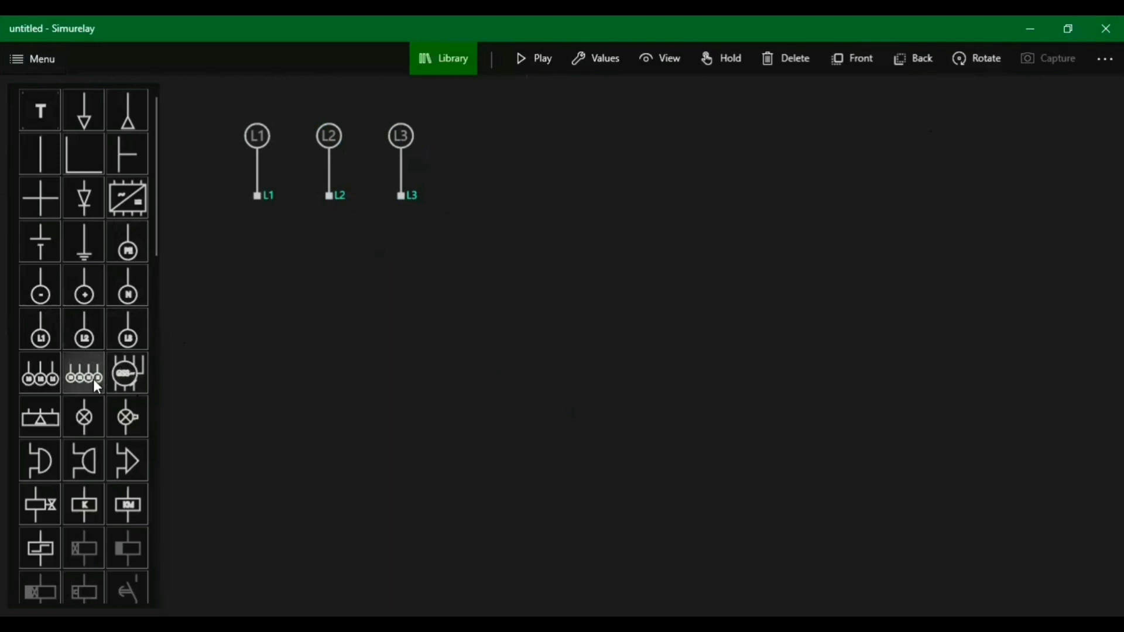
Place a three-pole fuse switch below the supply symbols, with its first pole aligned under L1
scroll(90, 363, down, 2)
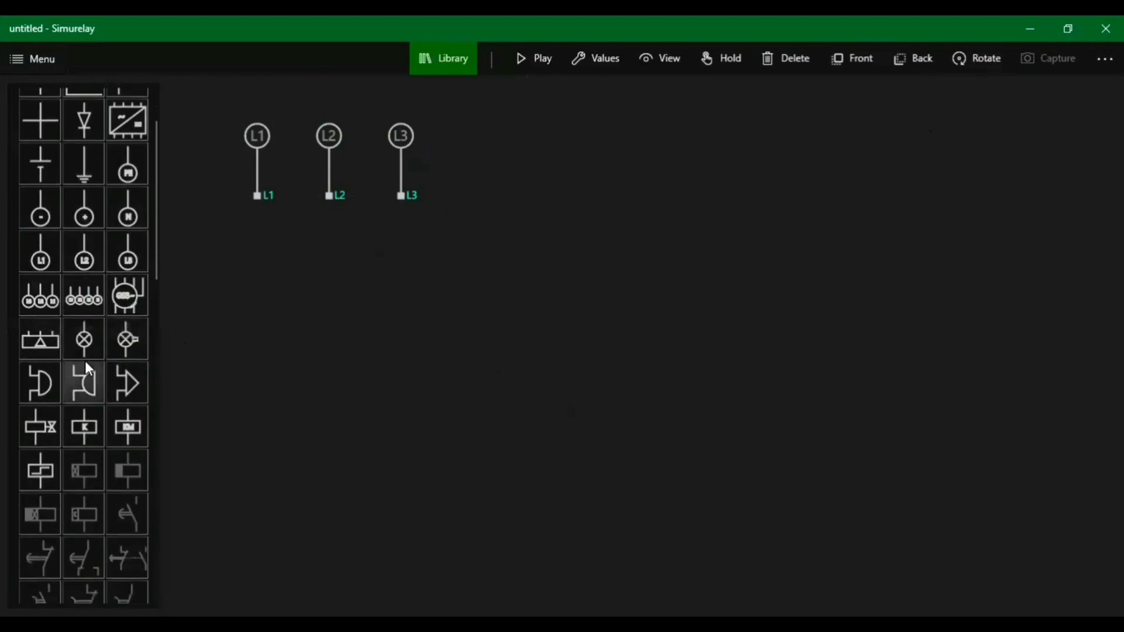
scroll(86, 363, down, 11)
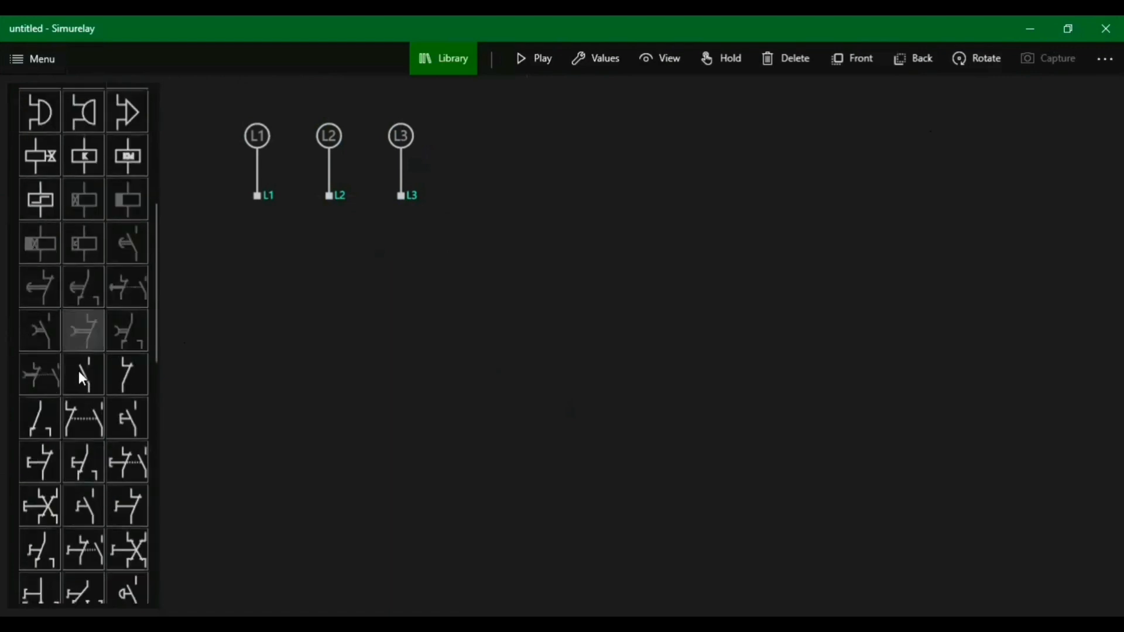
scroll(77, 374, down, 4)
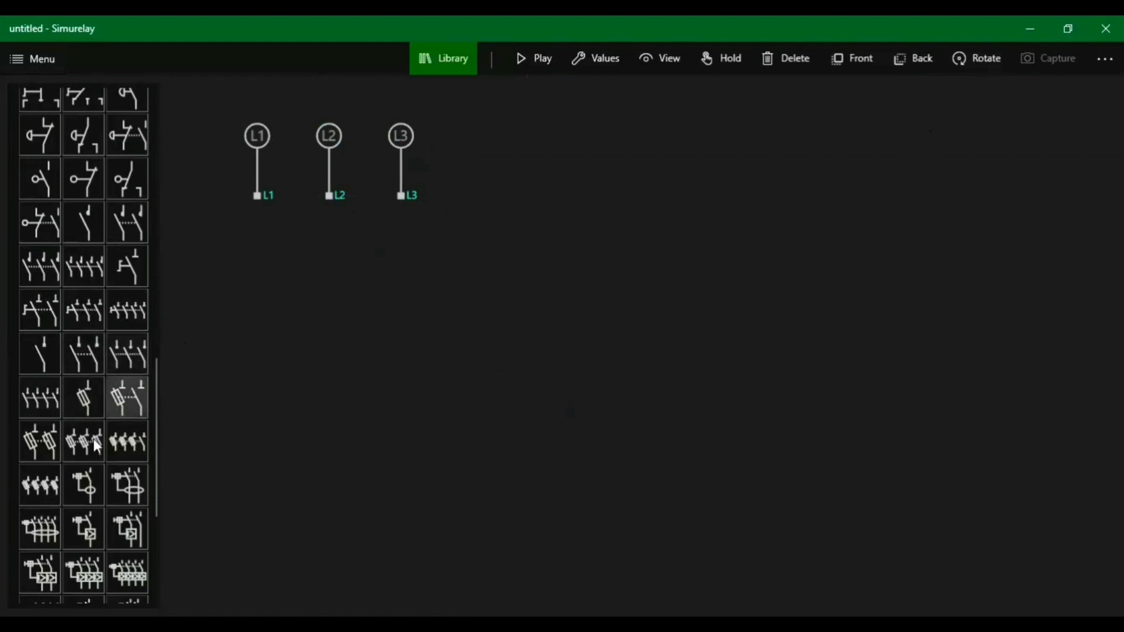
drag(76, 448, 271, 281)
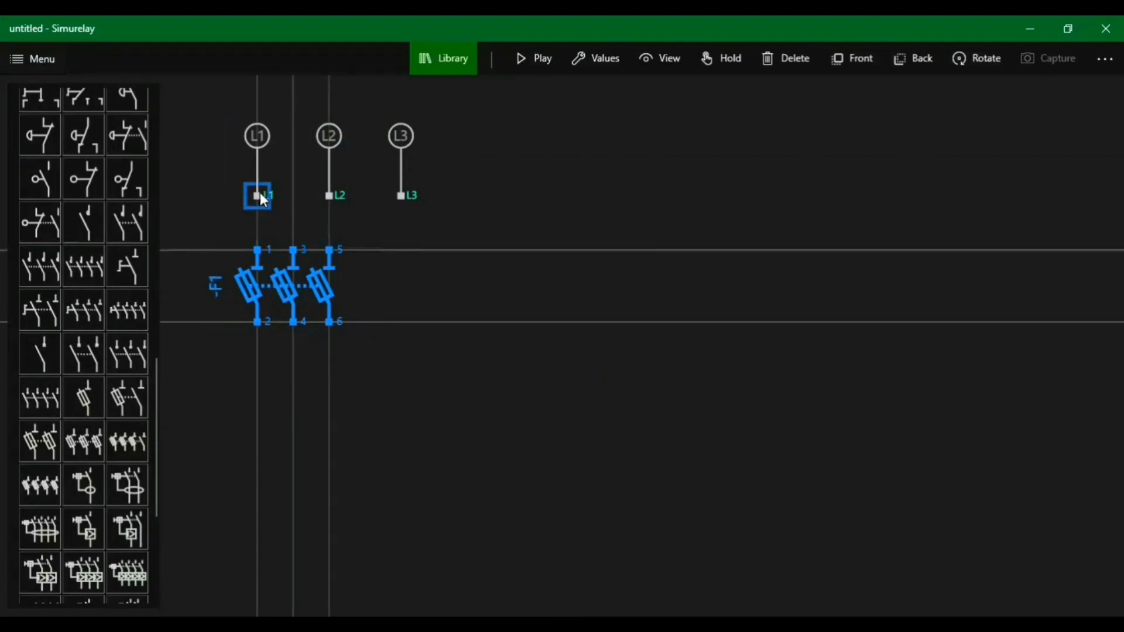
Move L2 and L3 above fuse terminals 3 and 5, and wire L1, L2 and L3 to terminals 1, 3 and 5
drag(259, 196, 245, 192)
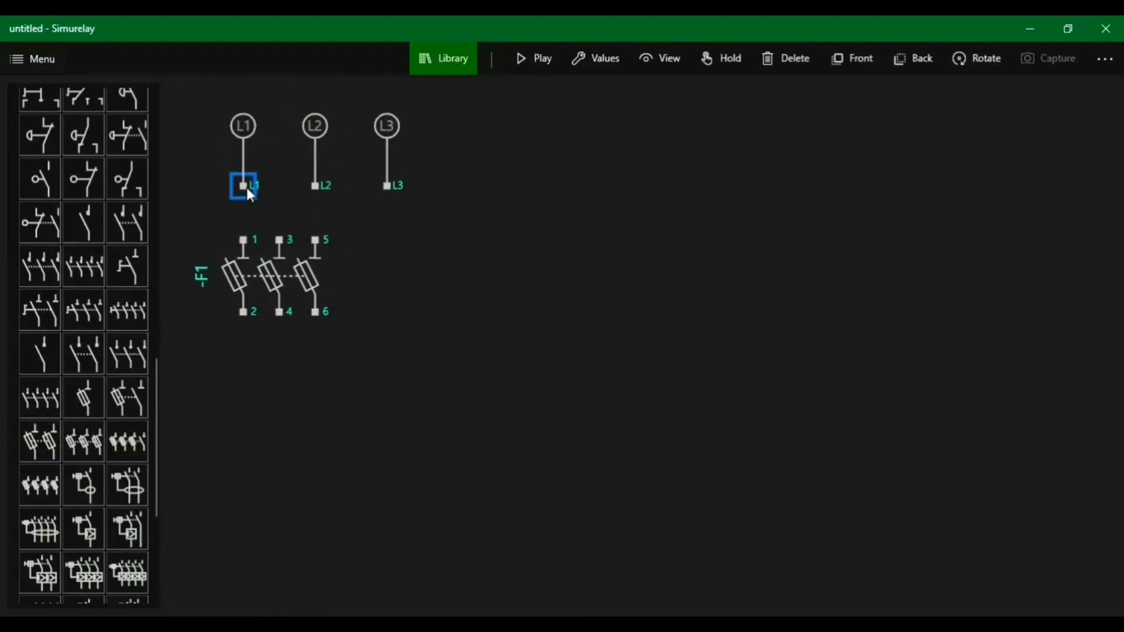
drag(237, 241, 241, 187)
click(325, 123)
drag(317, 137, 281, 137)
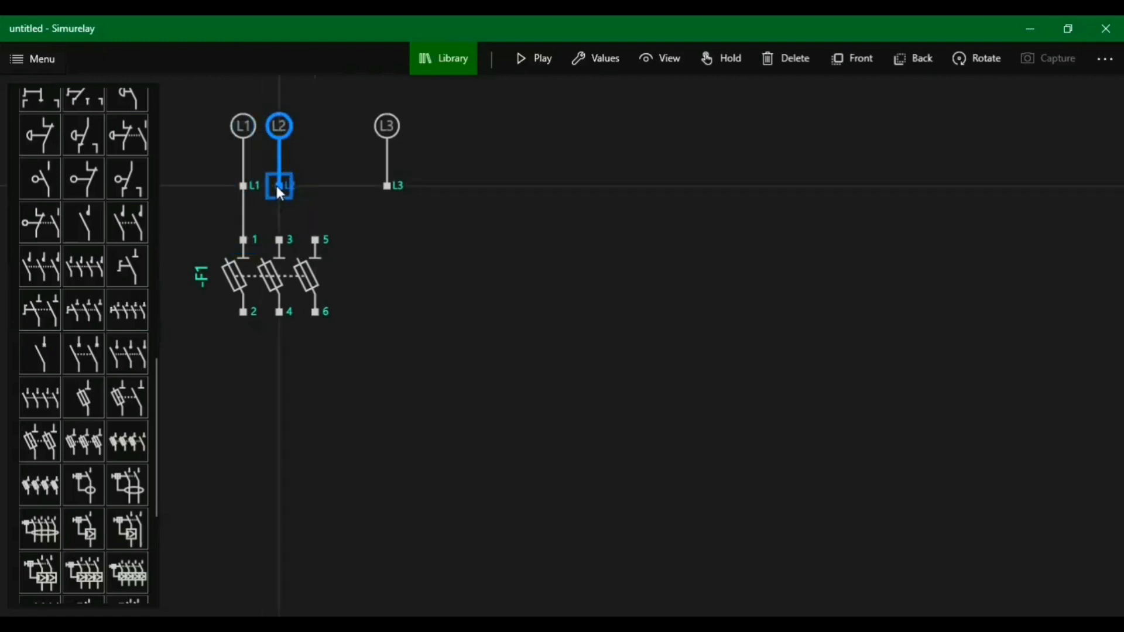
drag(279, 186, 280, 240)
click(396, 144)
drag(396, 144, 324, 136)
click(318, 195)
drag(319, 198, 315, 241)
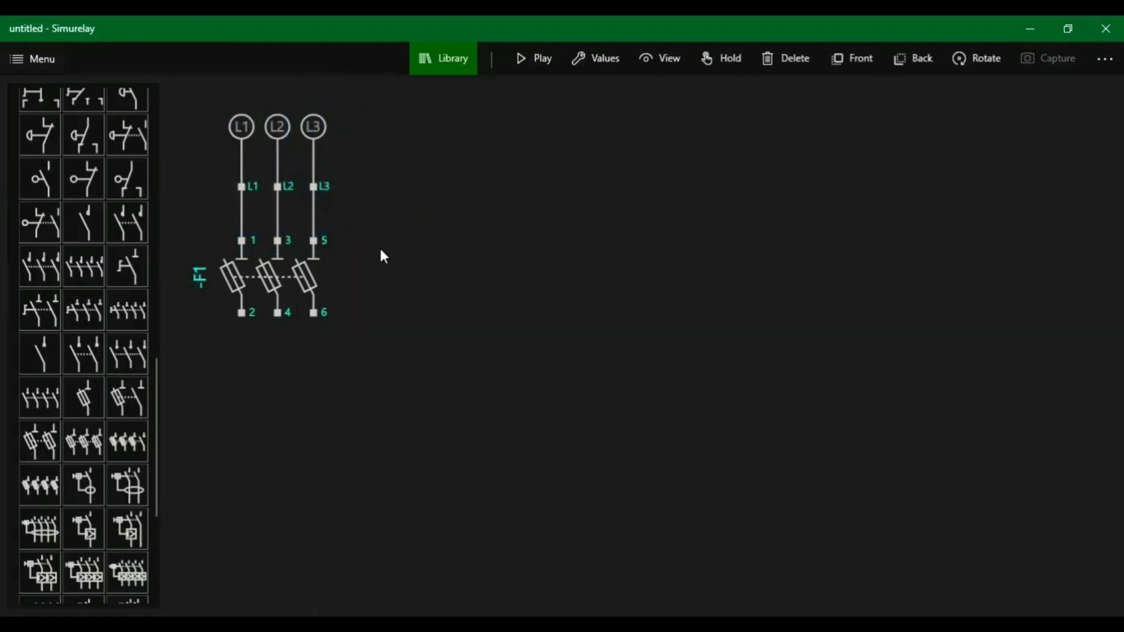
scroll(381, 253, down, 2)
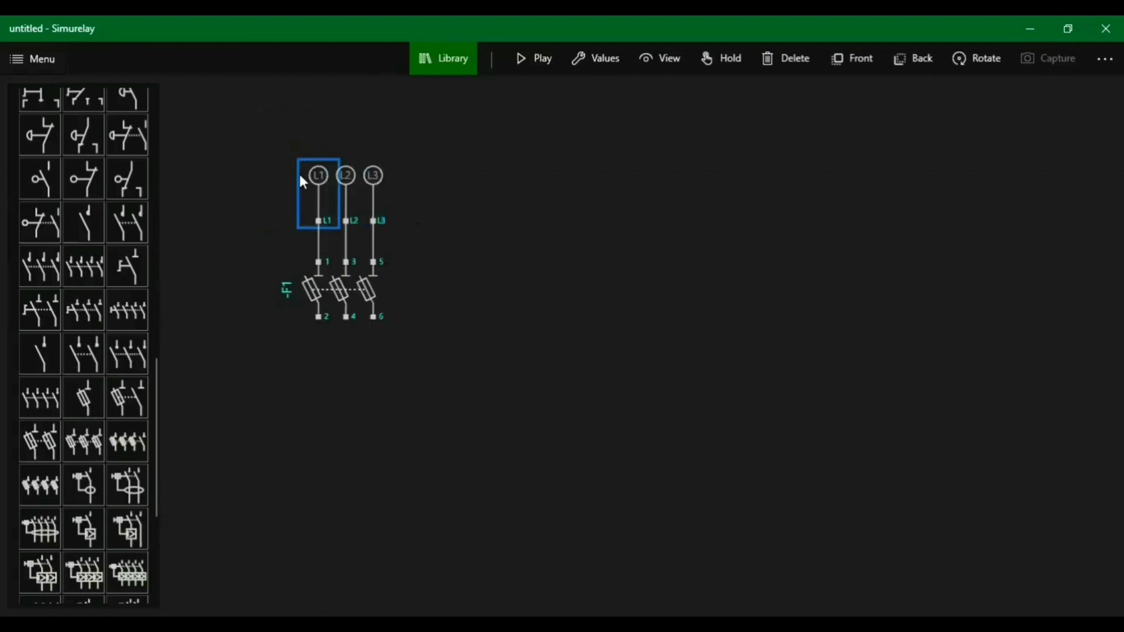
mouse_move(368, 185)
mouse_down()
mouse_move(325, 153)
mouse_move(374, 185)
mouse_move(374, 176)
mouse_up()
scroll(162, 159, up, 5)
click(357, 306)
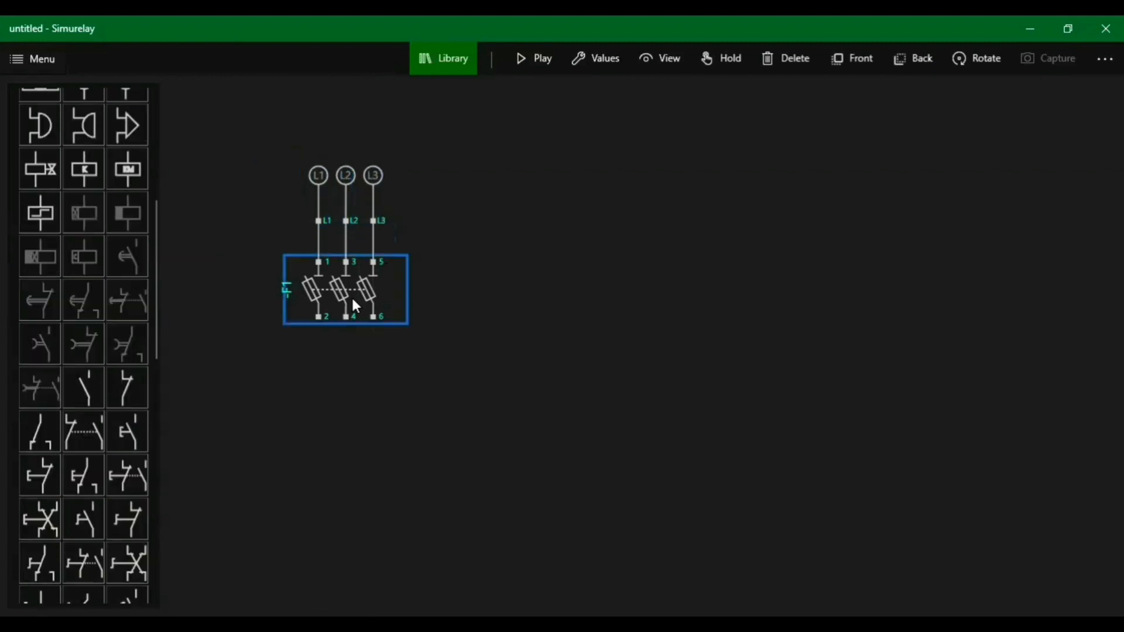
mouse_move(356, 284)
mouse_down()
mouse_move(317, 240)
mouse_move(355, 276)
mouse_up()
click(491, 244)
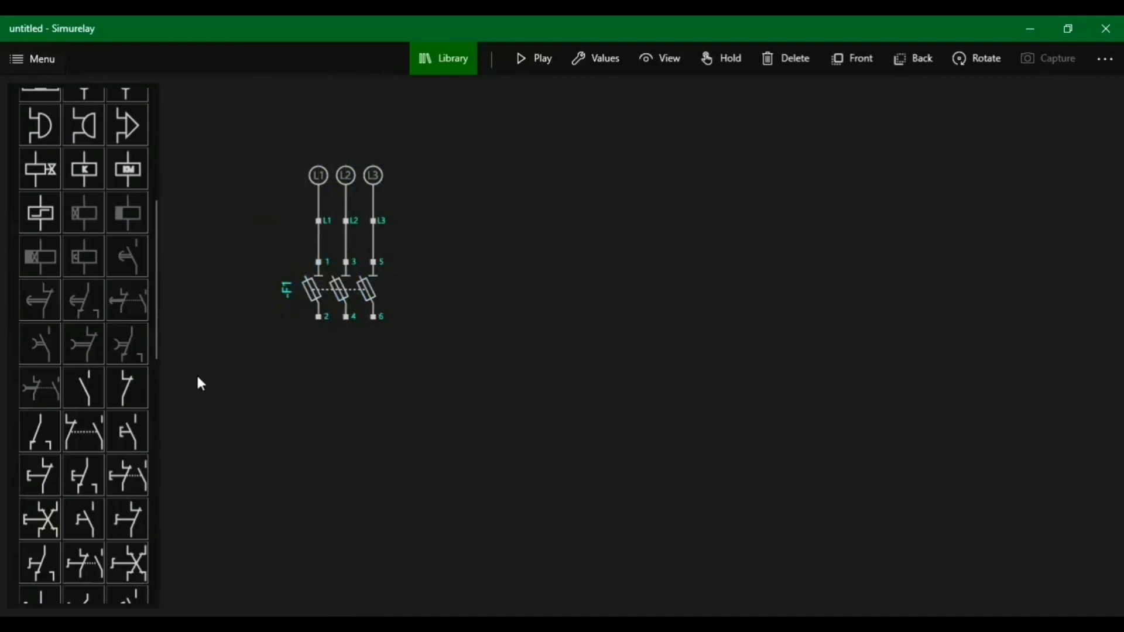
scroll(175, 392, down, 3)
scroll(174, 395, up, 3)
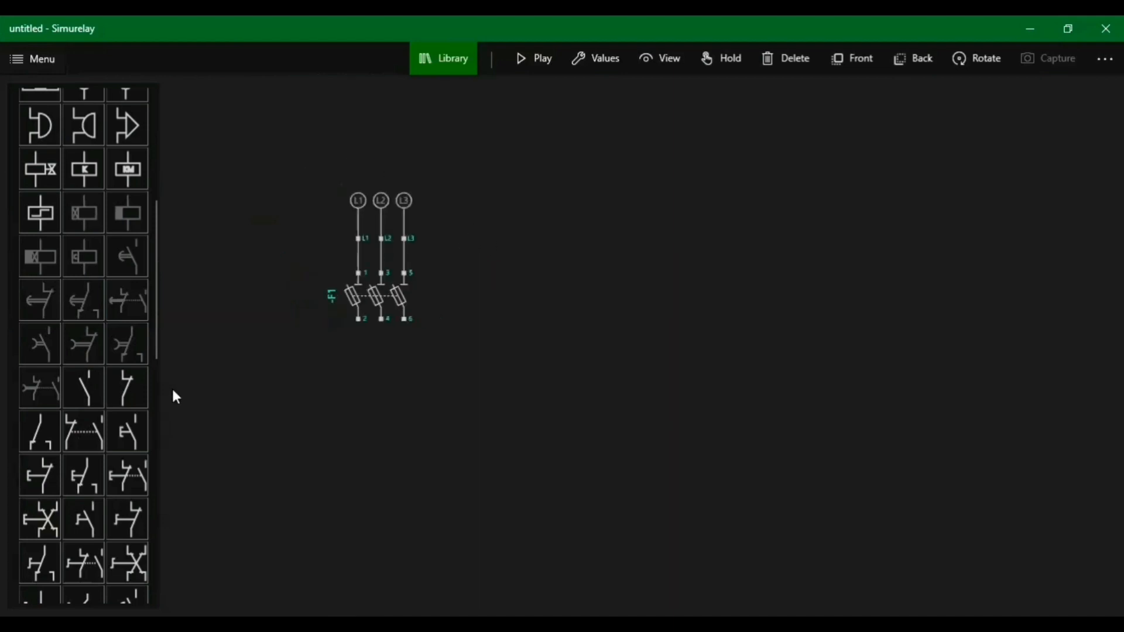
scroll(176, 397, up, 1)
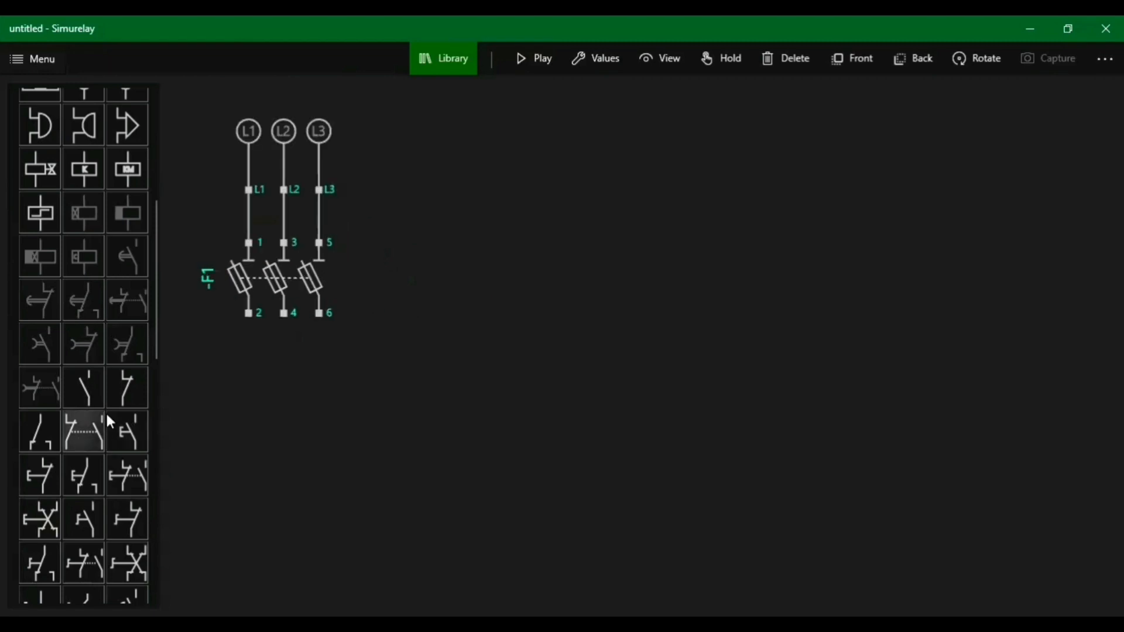
Place a Three-Phase Motor Star/Delta well below fuse F1, with U1, V1 and W1 aligned under the three fuse poles
drag(156, 312, 170, 582)
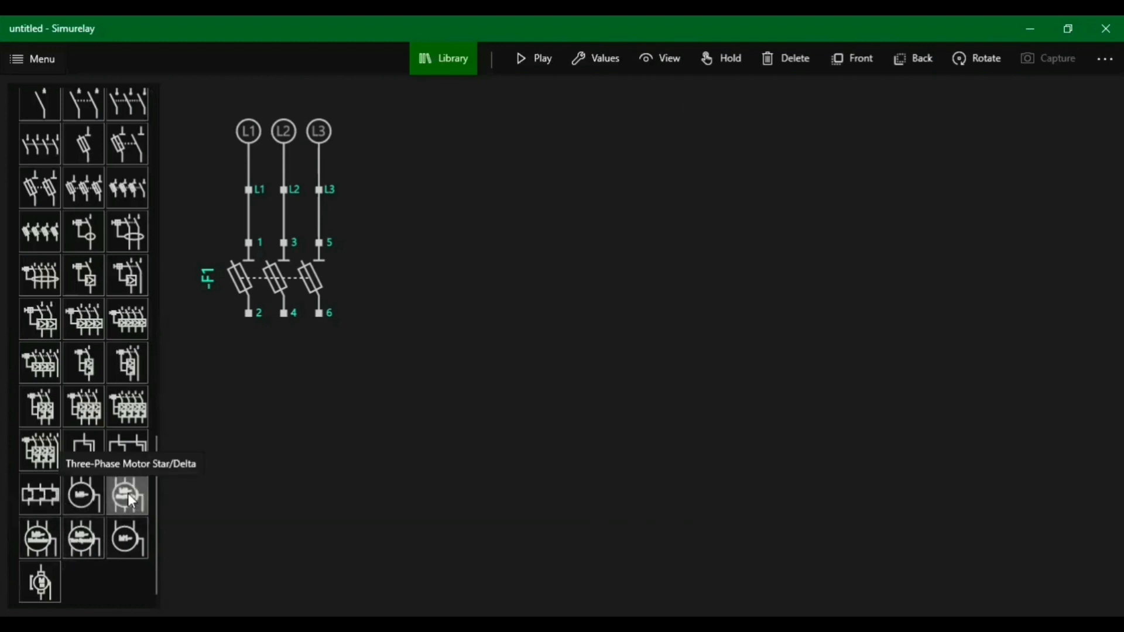
drag(131, 501, 702, 481)
drag(638, 396, 309, 523)
click(484, 450)
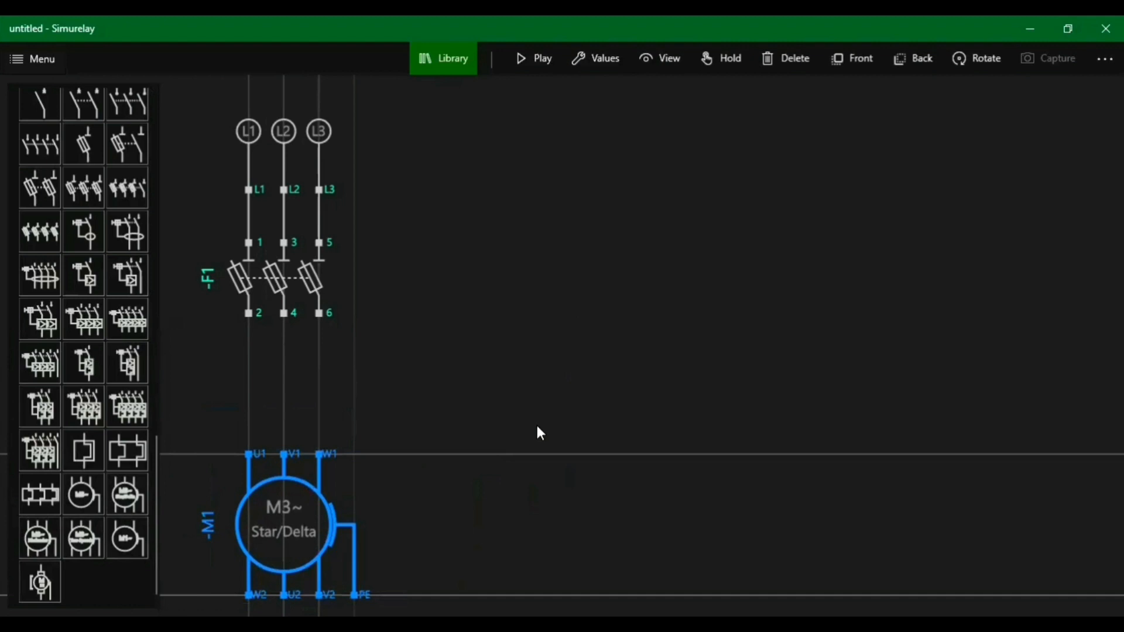
scroll(546, 415, down, 1)
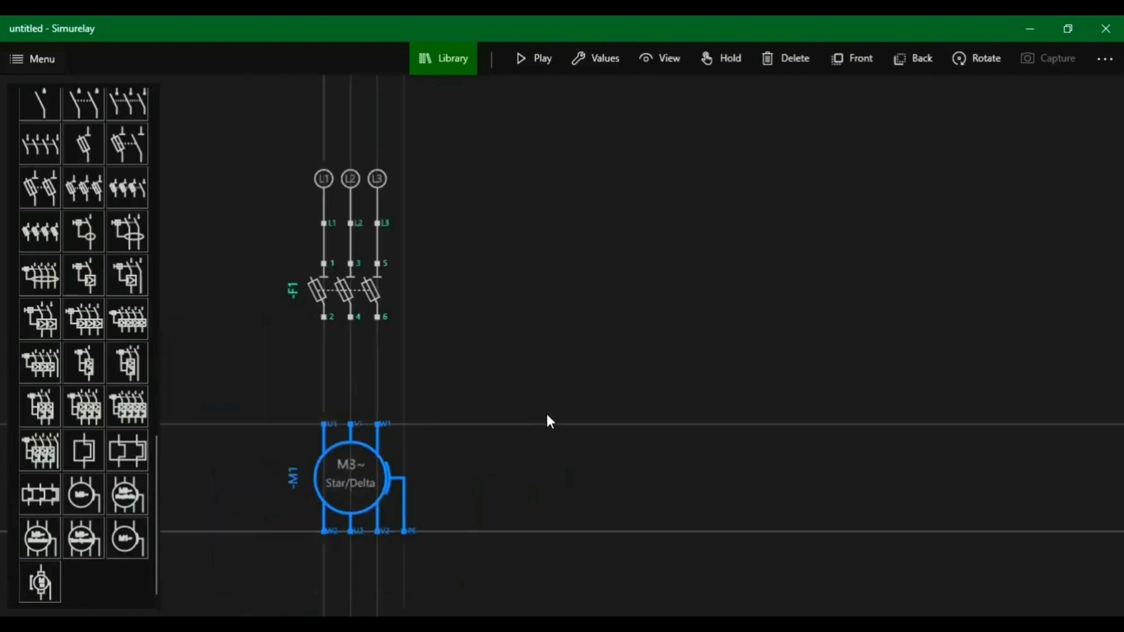
drag(335, 480, 342, 517)
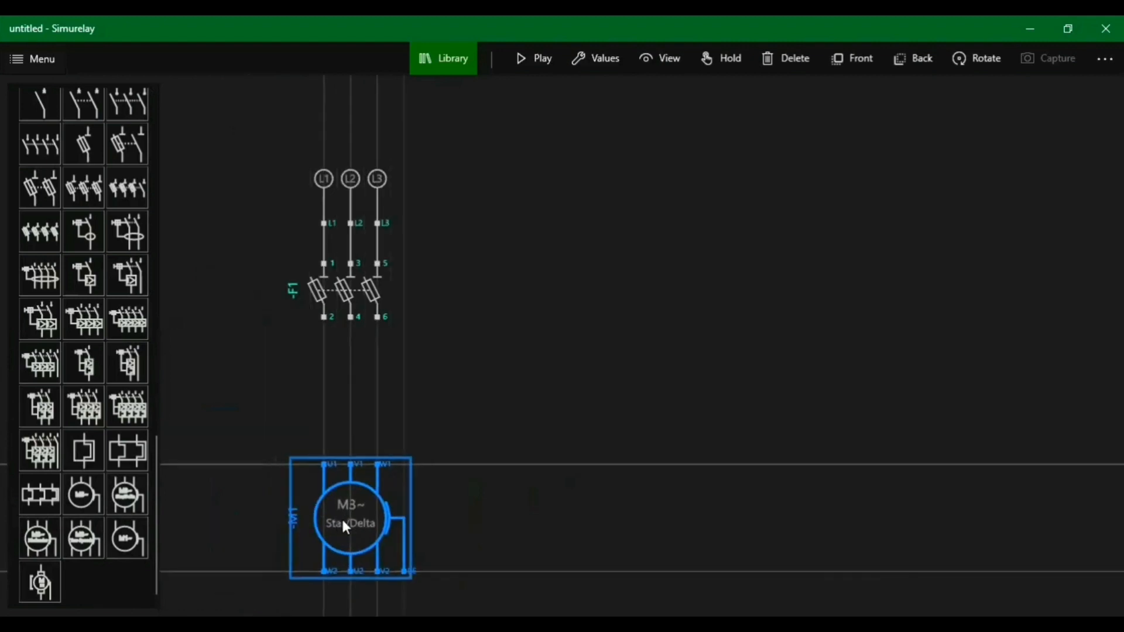
click(517, 456)
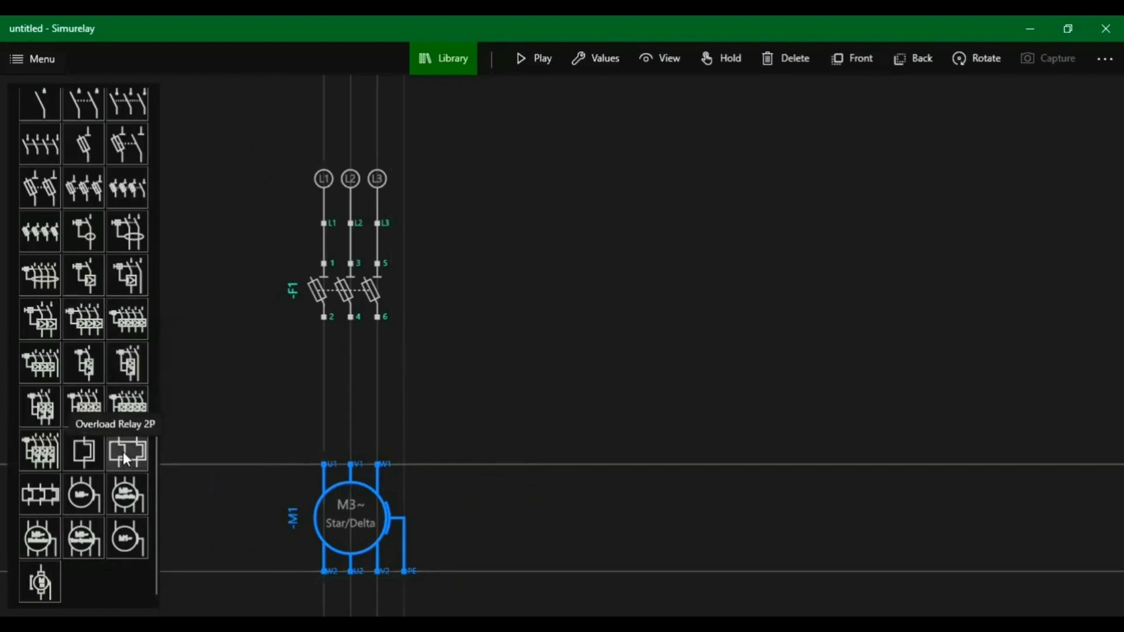
Insert a three-pole overload relay between the fuse and the motor, and wire terminals 2, 4 and 6 to U1, V1 and W1
click(43, 498)
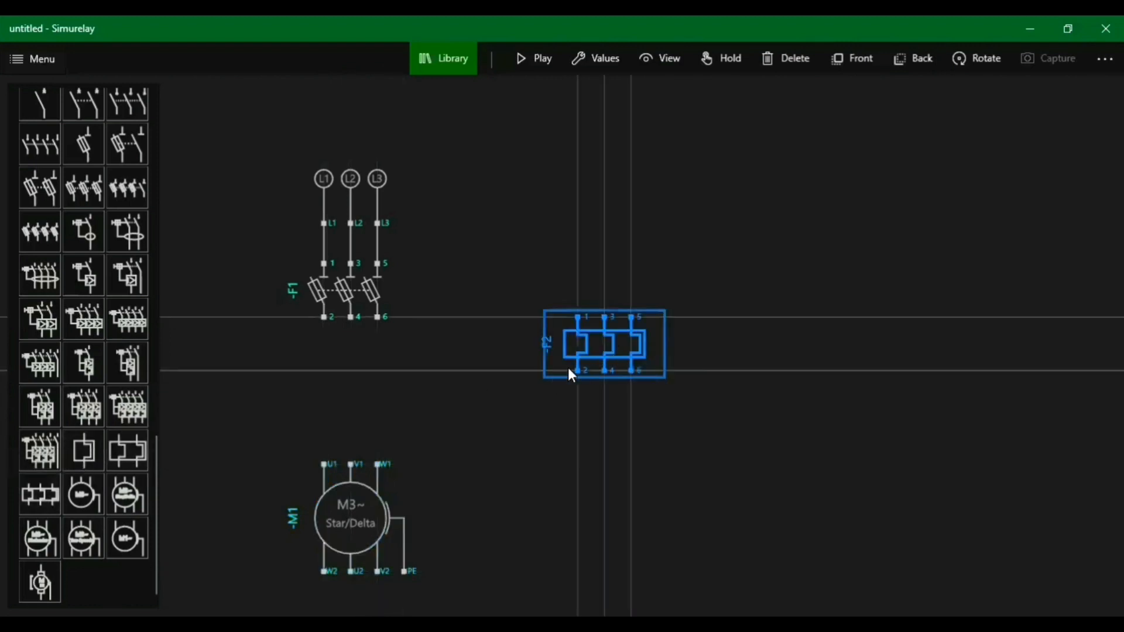
drag(572, 375, 365, 401)
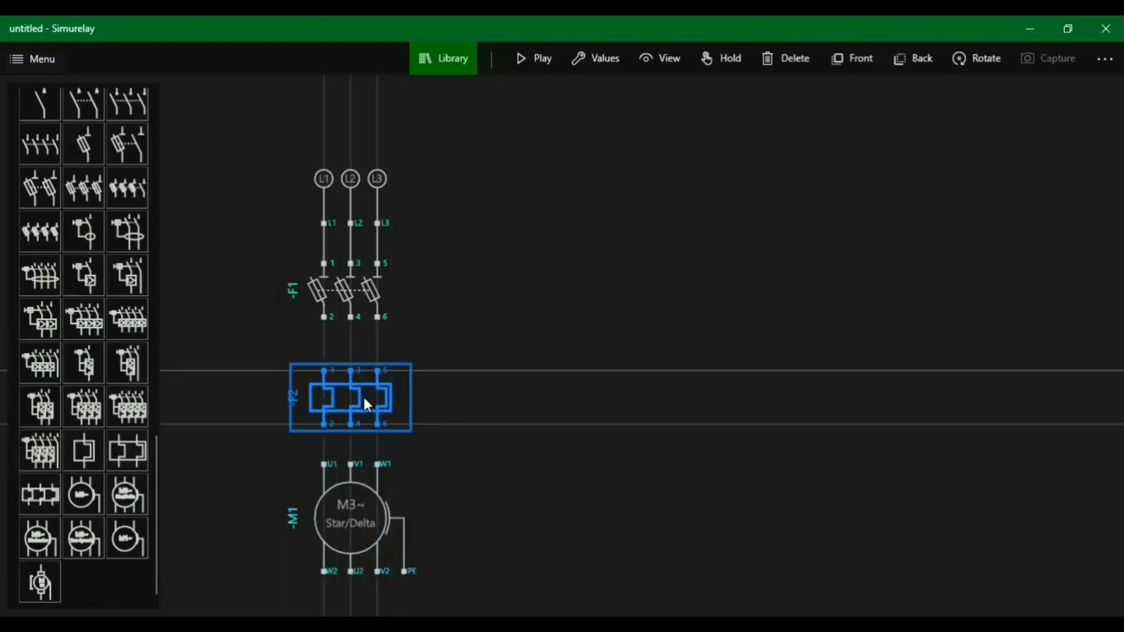
click(466, 427)
drag(322, 464, 385, 426)
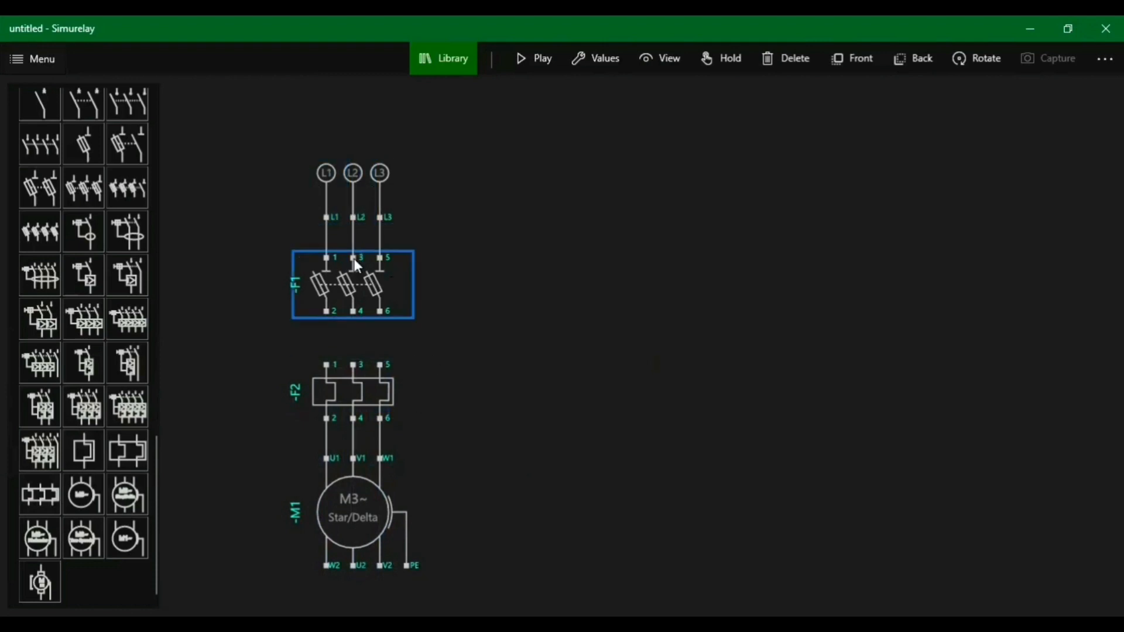
Move the L1, L2 and L3 supplies and fuse F1 upward to widen the gap above overload relay F2
drag(336, 175, 355, 132)
drag(393, 166, 384, 129)
drag(345, 288, 344, 241)
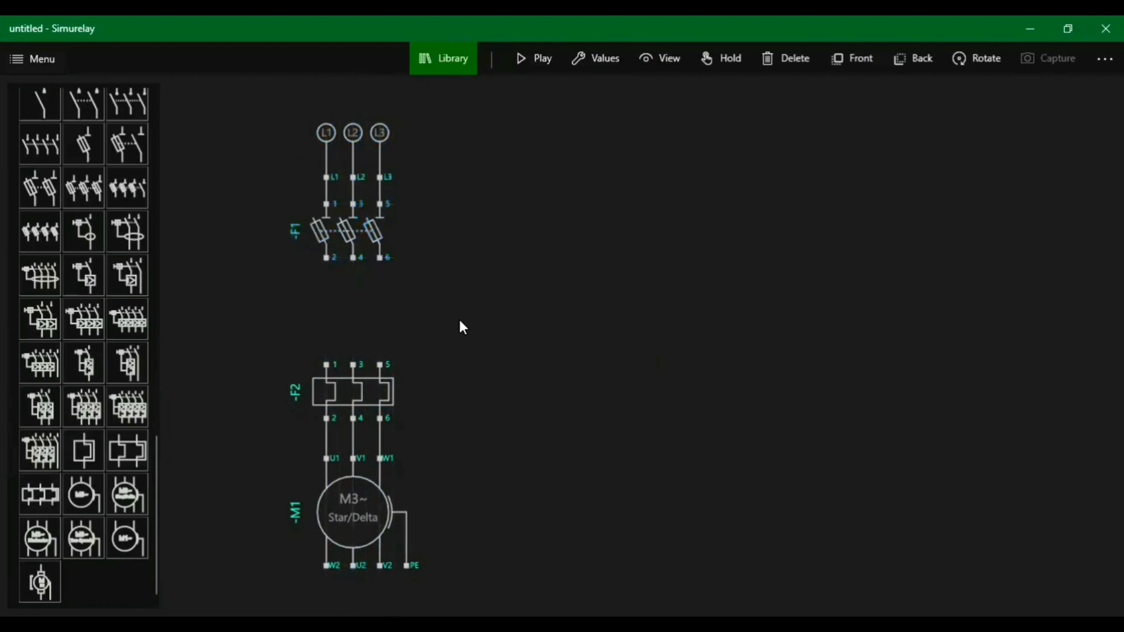
Place a three-pole contactor between fuse F1 and overload relay F2, aligned with their three poles
scroll(124, 265, up, 5)
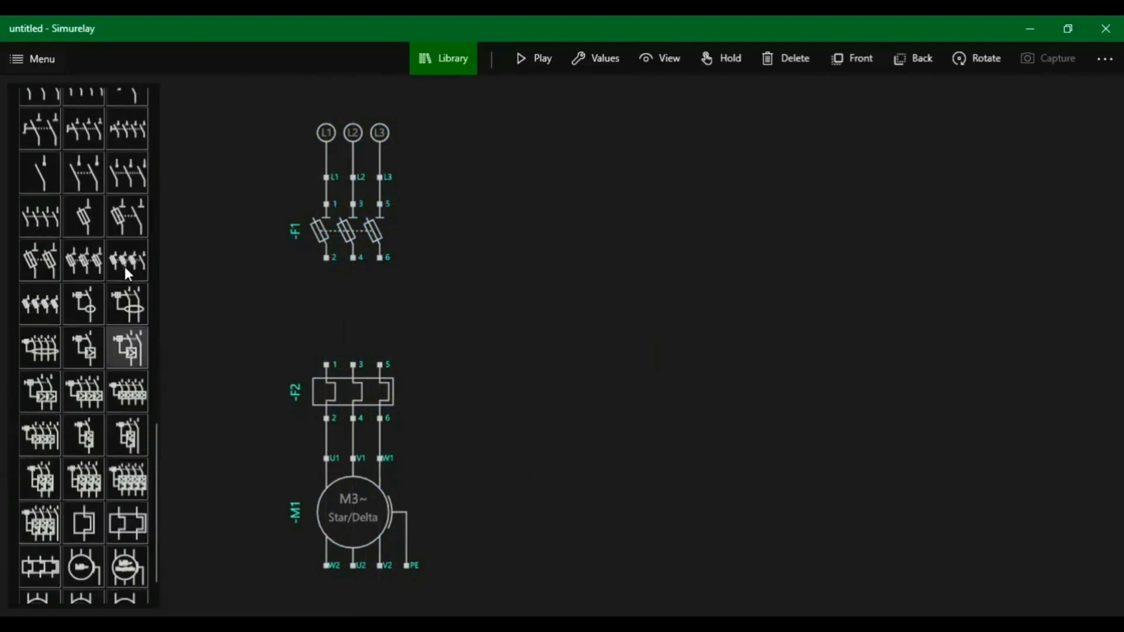
click(314, 460)
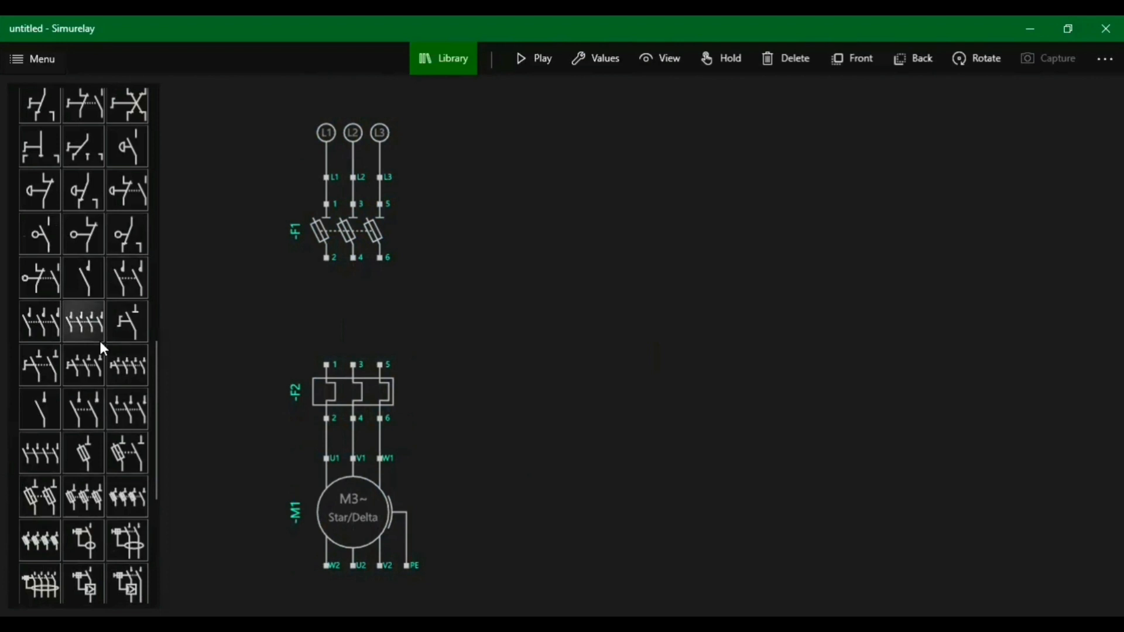
scroll(155, 309, up, 5)
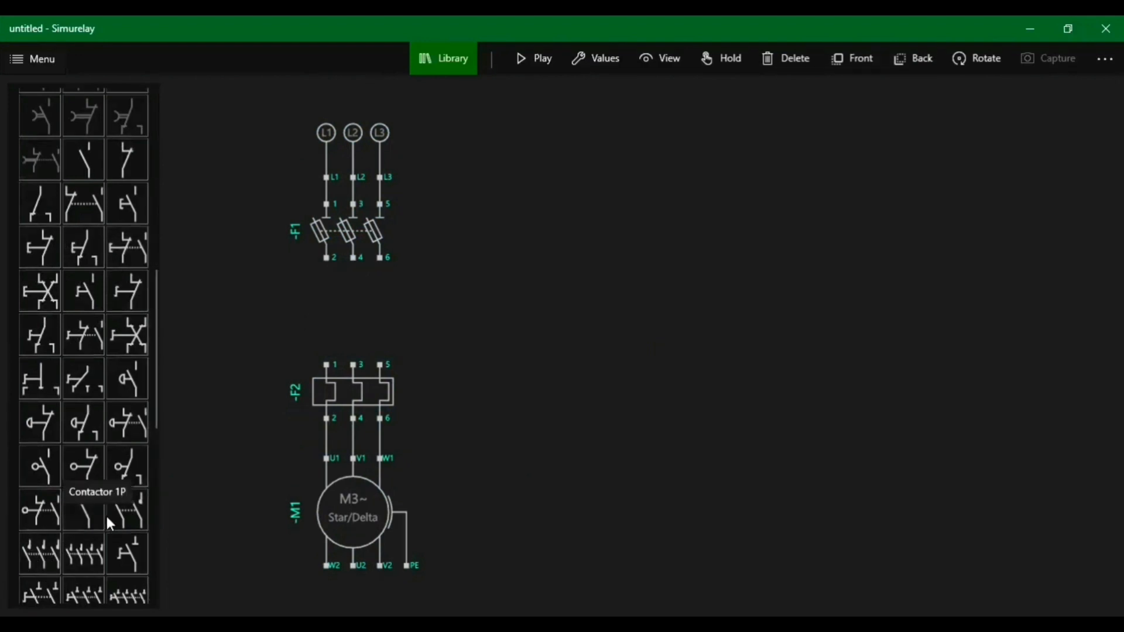
click(32, 557)
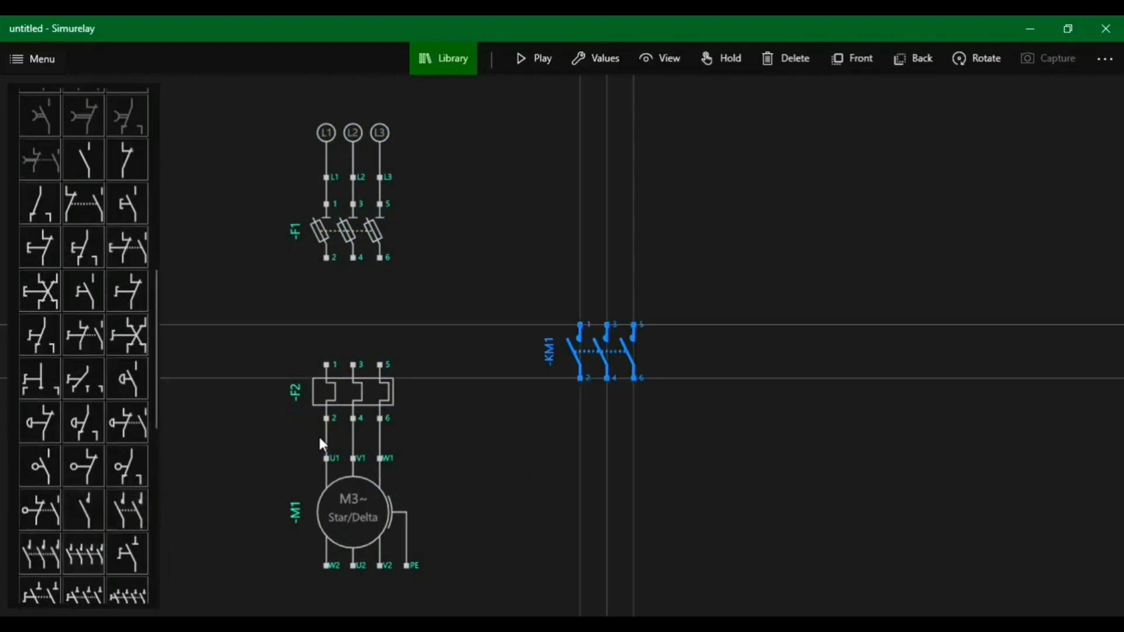
drag(605, 359, 355, 314)
click(444, 316)
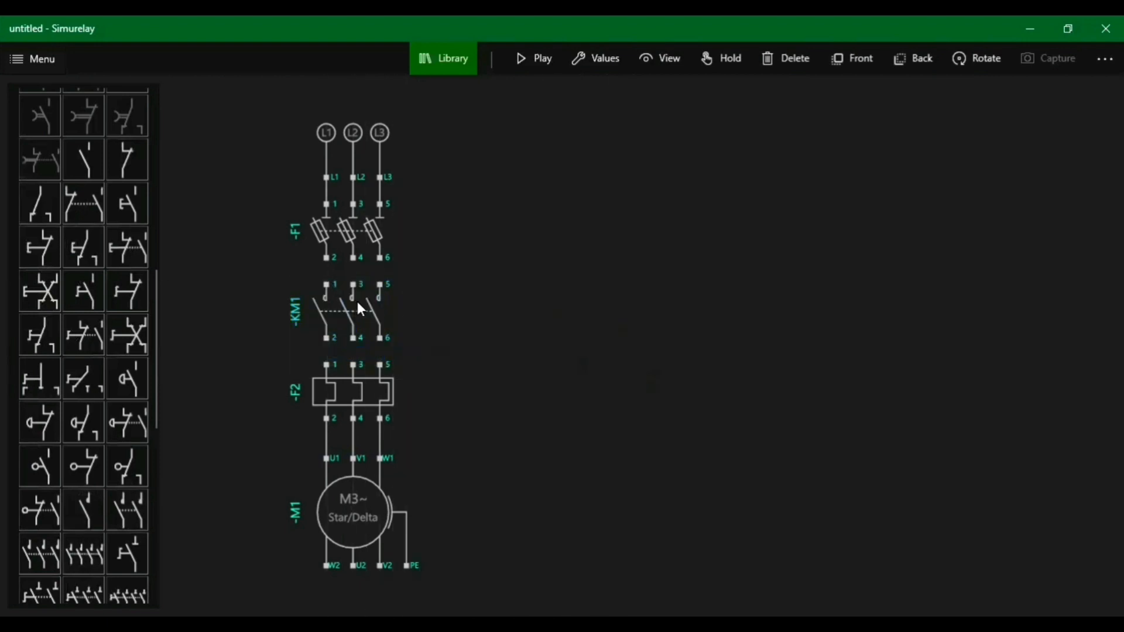
Wire contactor KM1's terminals 1, 3, 5 to fuse F1's outputs and terminals 2, 4, 6 to overload relay F2's inputs
click(329, 255)
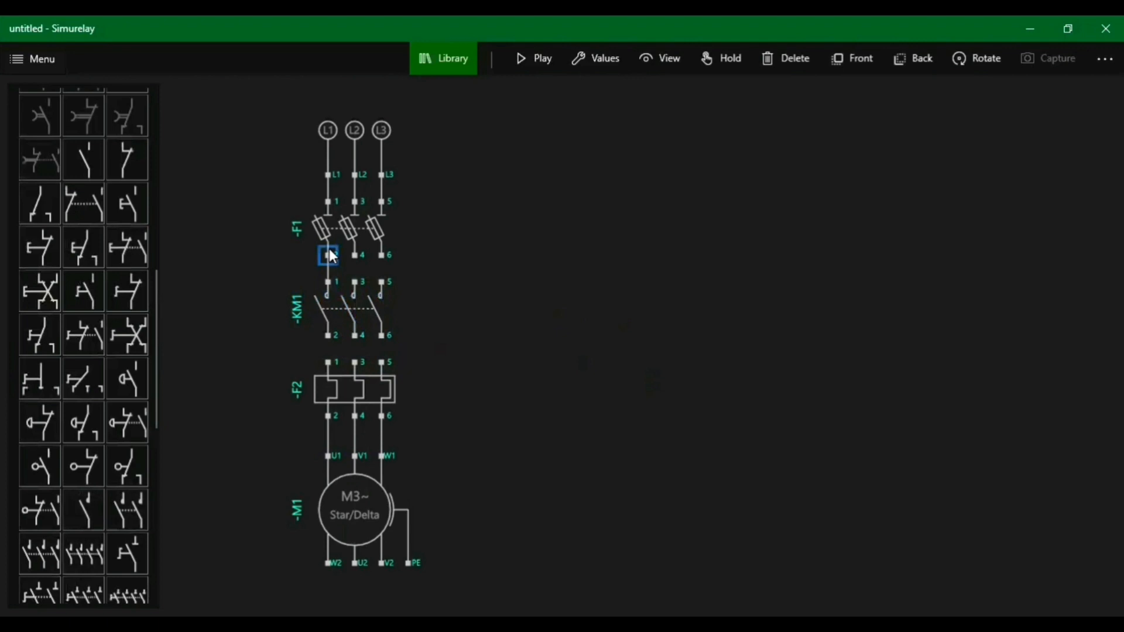
click(355, 282)
click(381, 281)
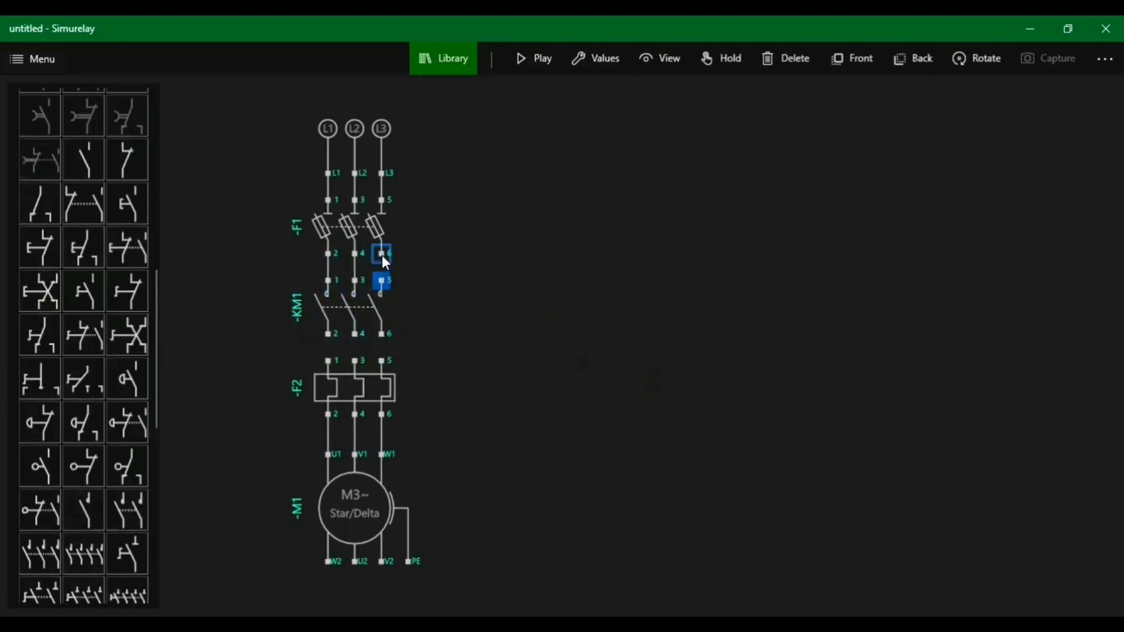
click(382, 255)
click(328, 336)
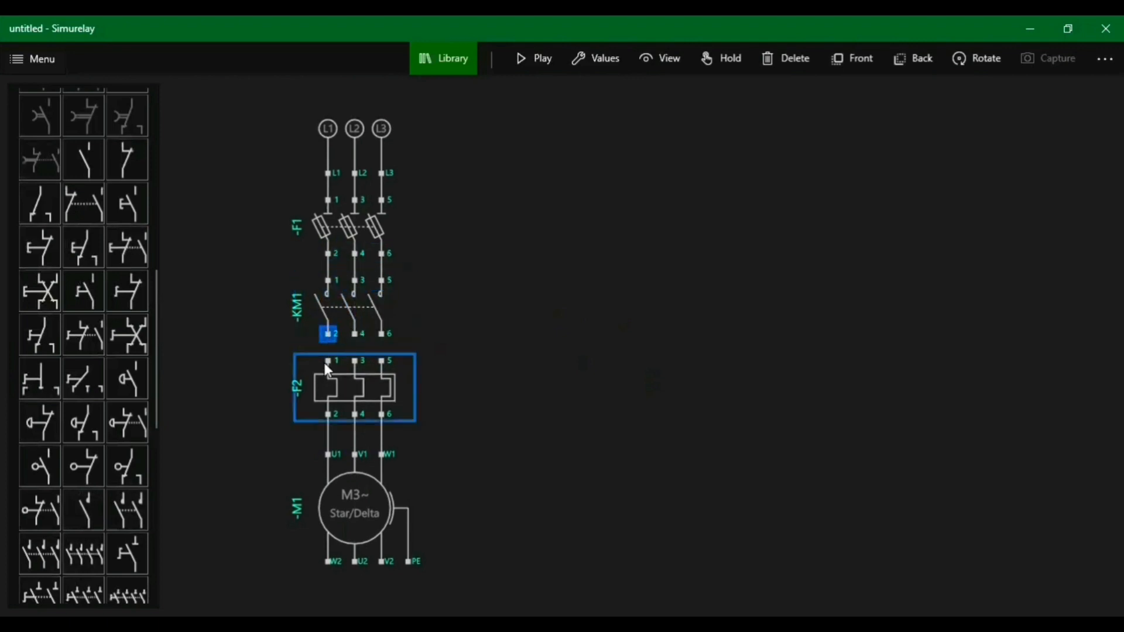
click(327, 361)
click(358, 360)
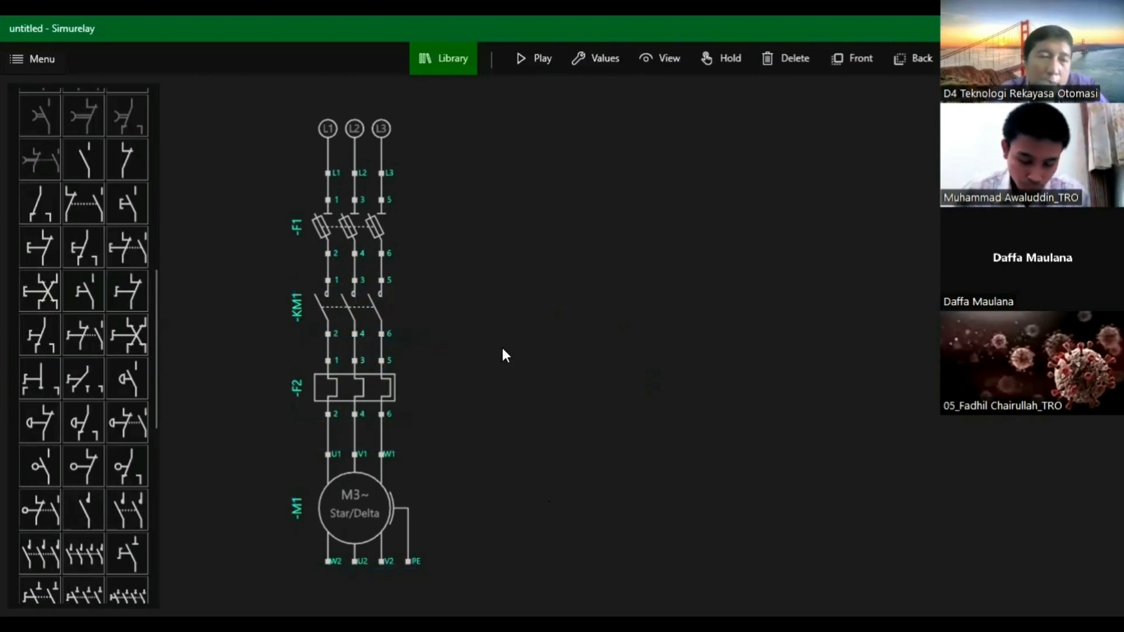
Place a Contactor Coil to the right of motor M1 to start the control circuit
scroll(96, 384, up, 3)
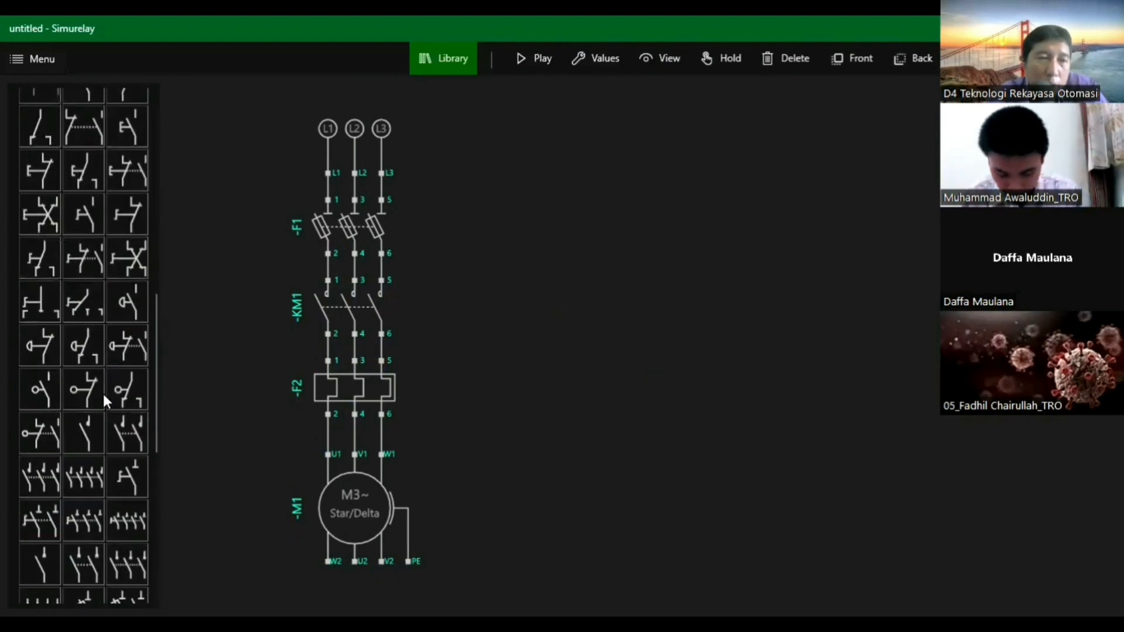
scroll(103, 393, up, 5)
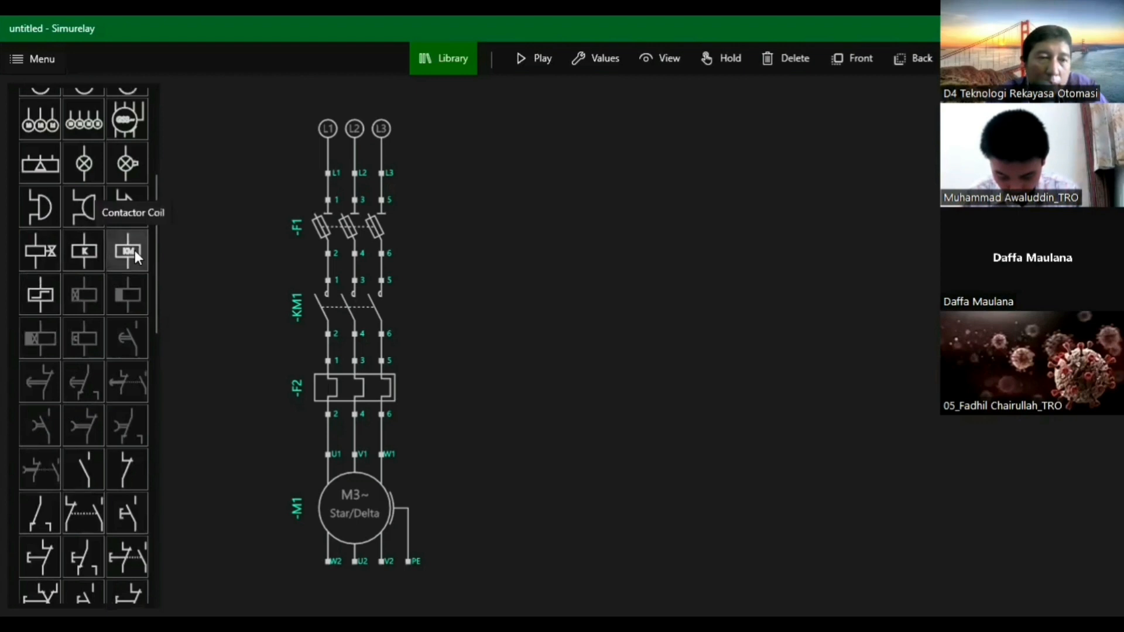
drag(135, 250, 531, 489)
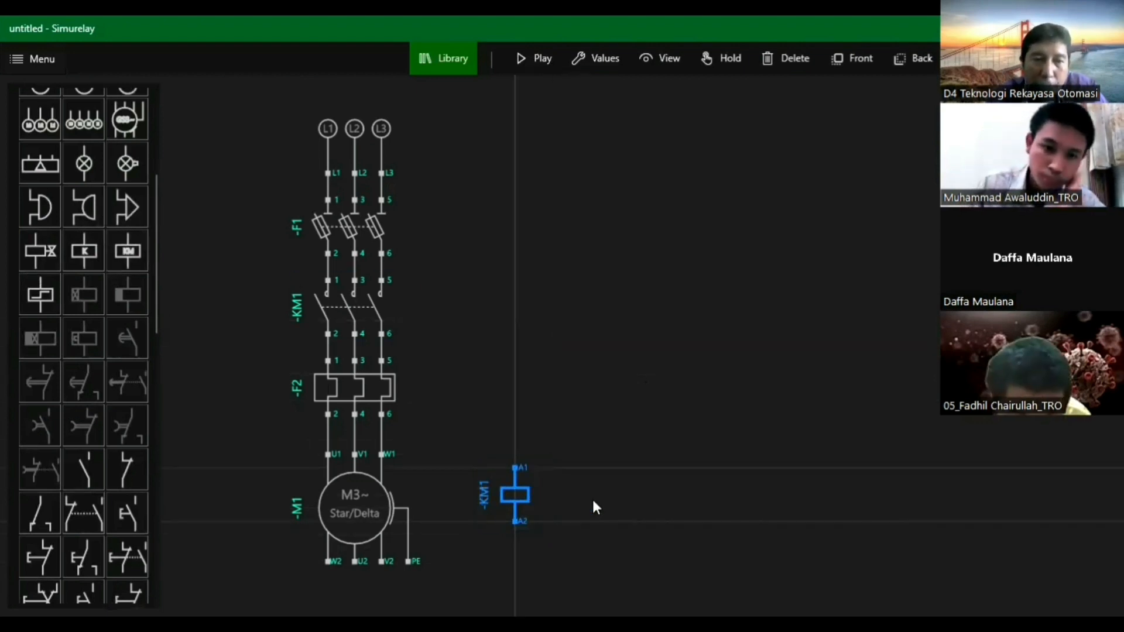
click(592, 498)
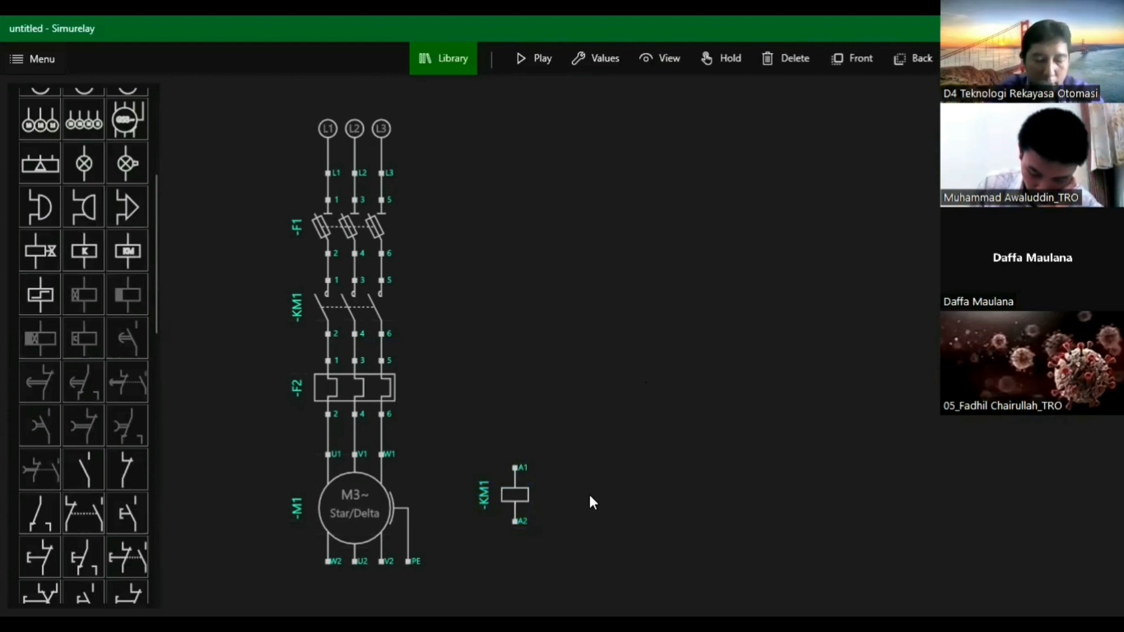
click(520, 512)
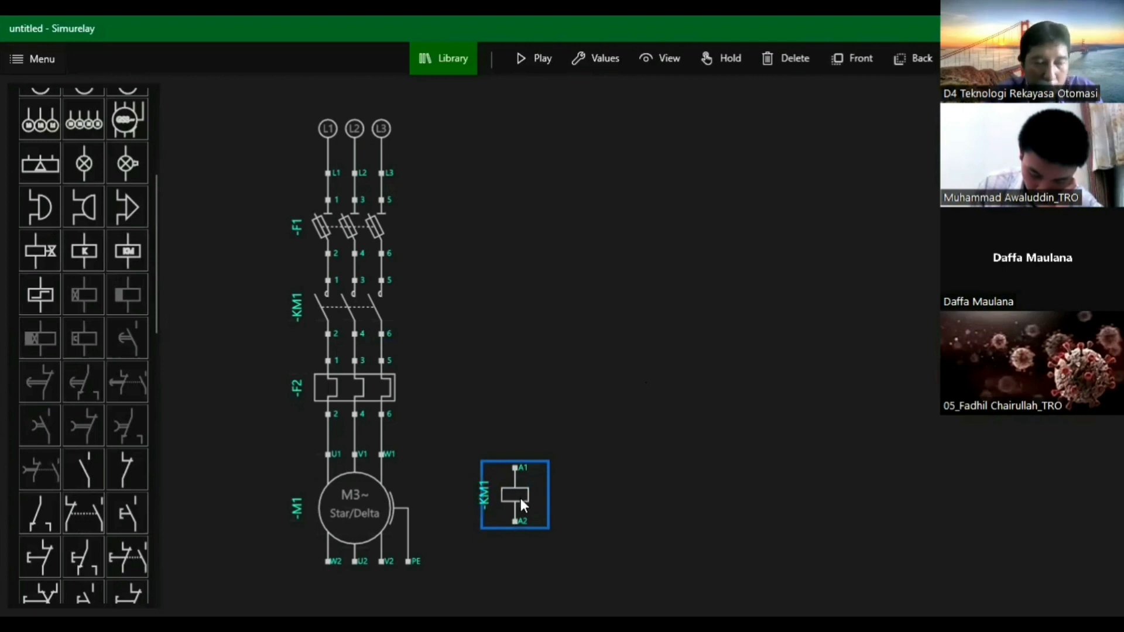
Add an L1 supply above coil KM1 and an N supply below it, rotating N so its terminal faces right
scroll(97, 230, up, 5)
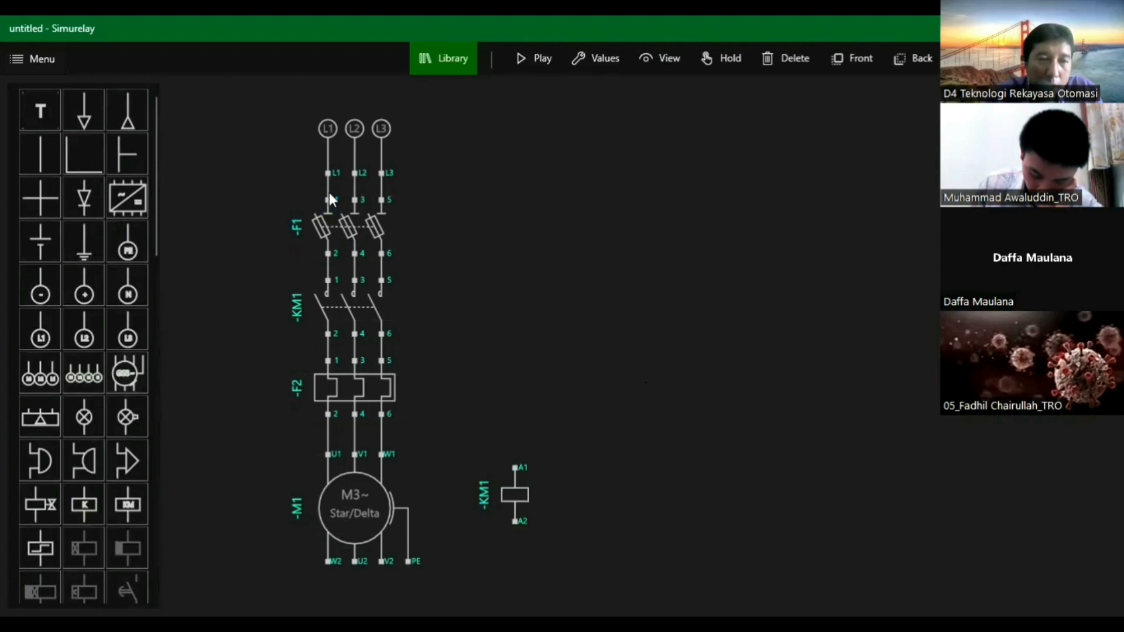
drag(40, 327, 491, 182)
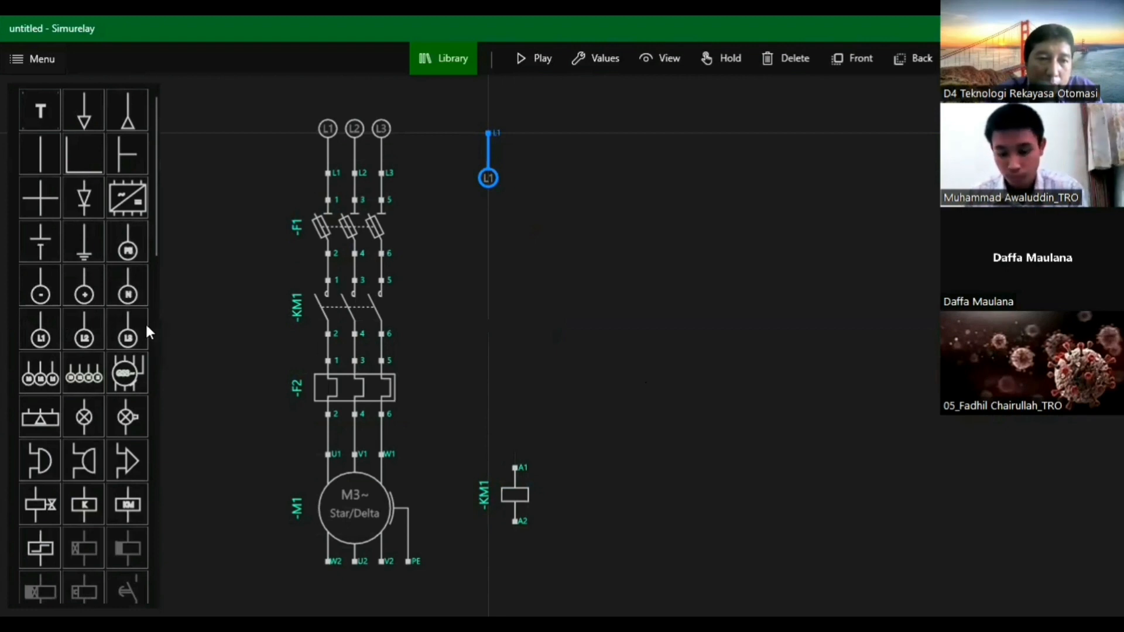
drag(128, 289, 476, 552)
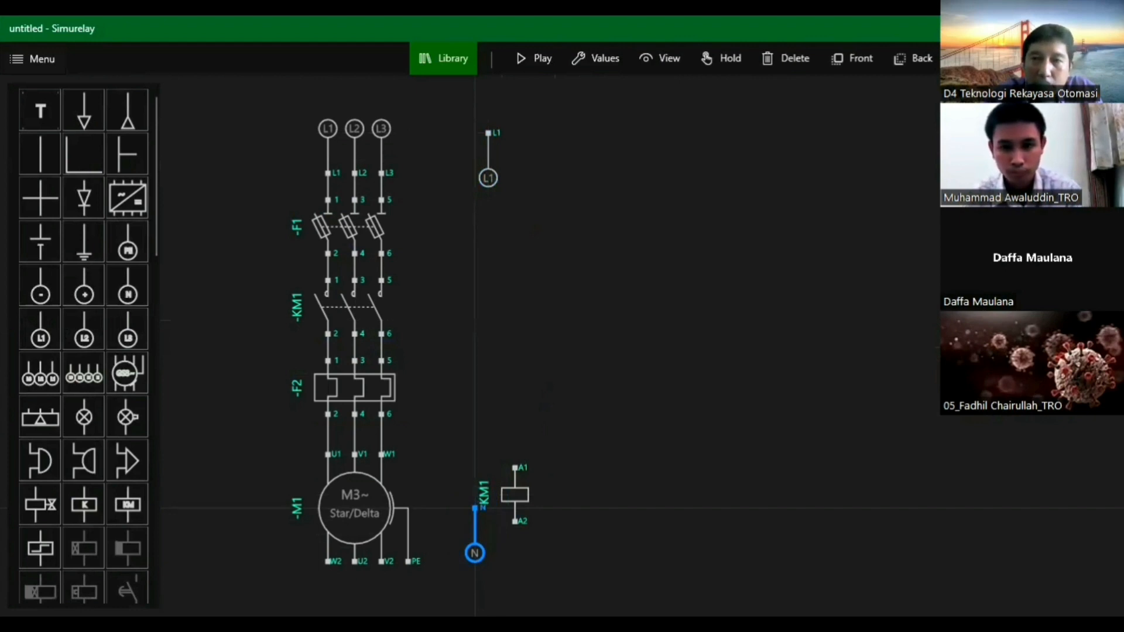
key(f)
key(f)
key(r)
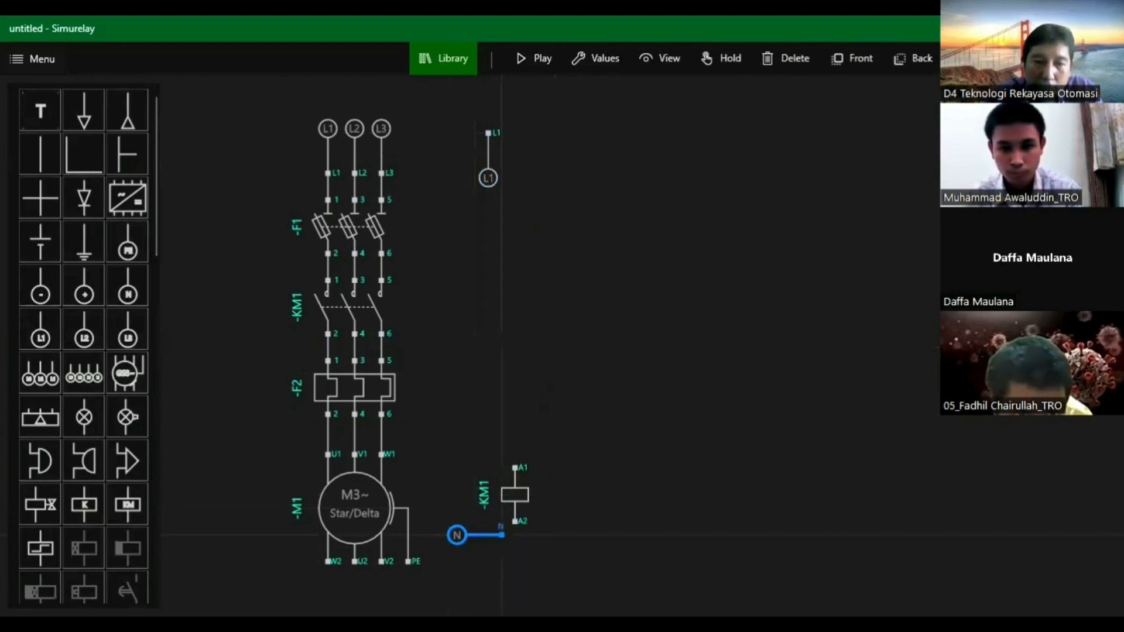
drag(442, 555, 441, 582)
Rotate the control circuit's L1 supply so its terminal faces right, and align that terminal above coil KM1
click(499, 179)
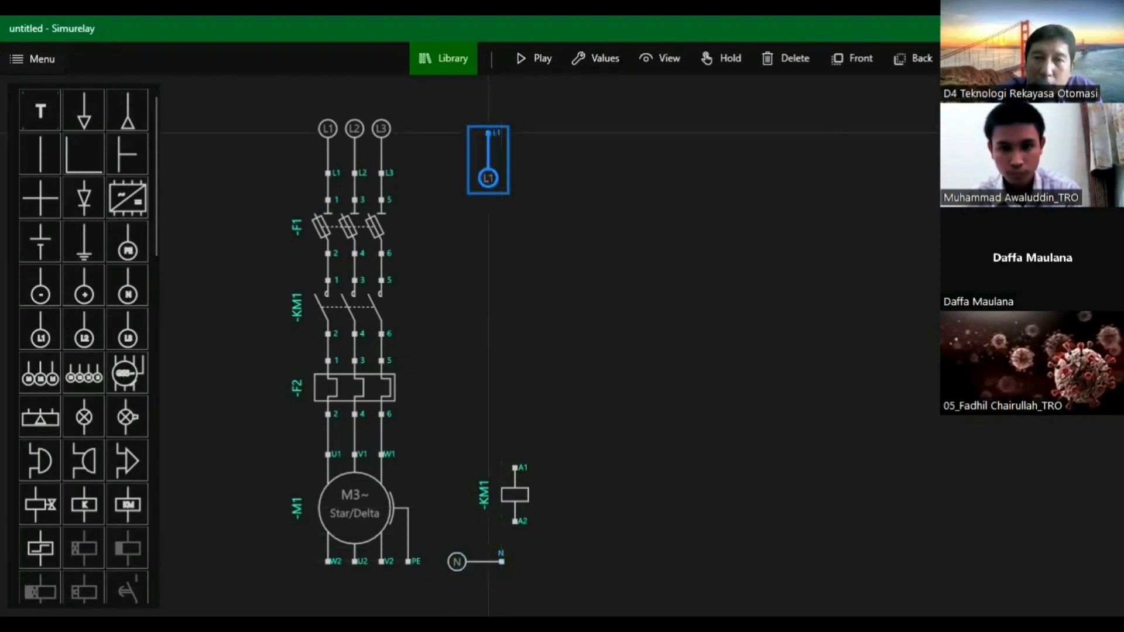
key(r)
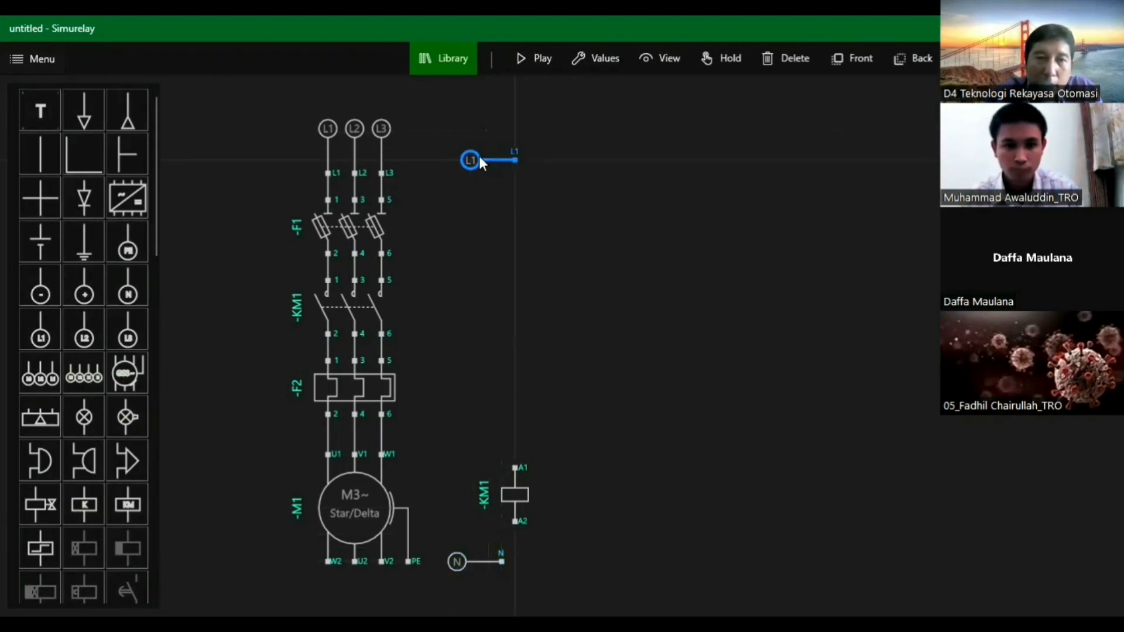
drag(479, 155, 469, 125)
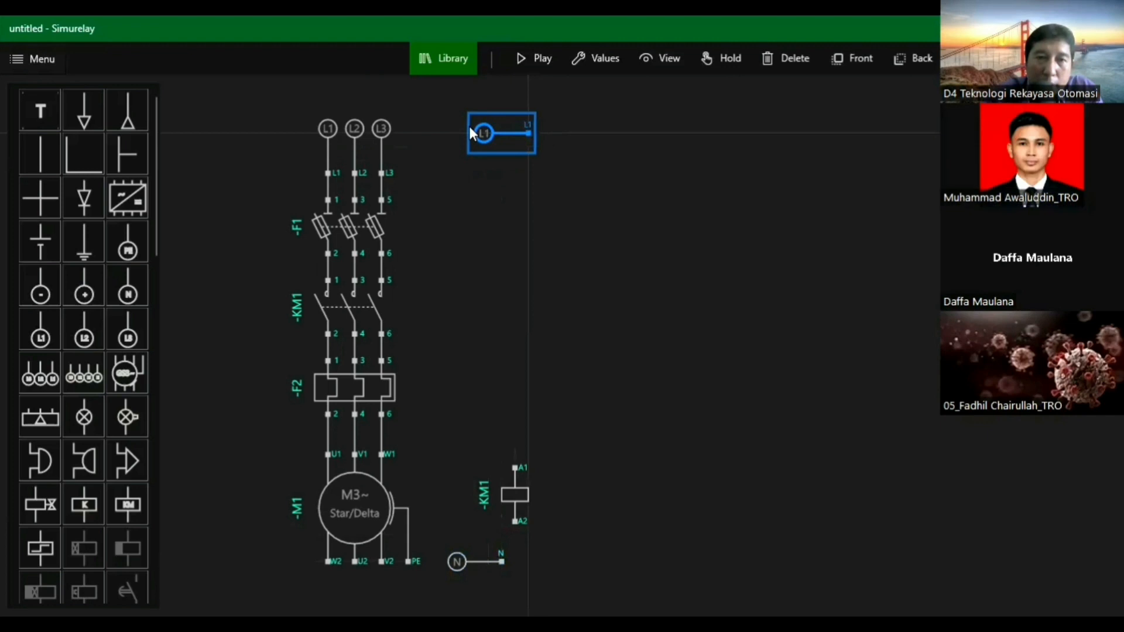
click(598, 246)
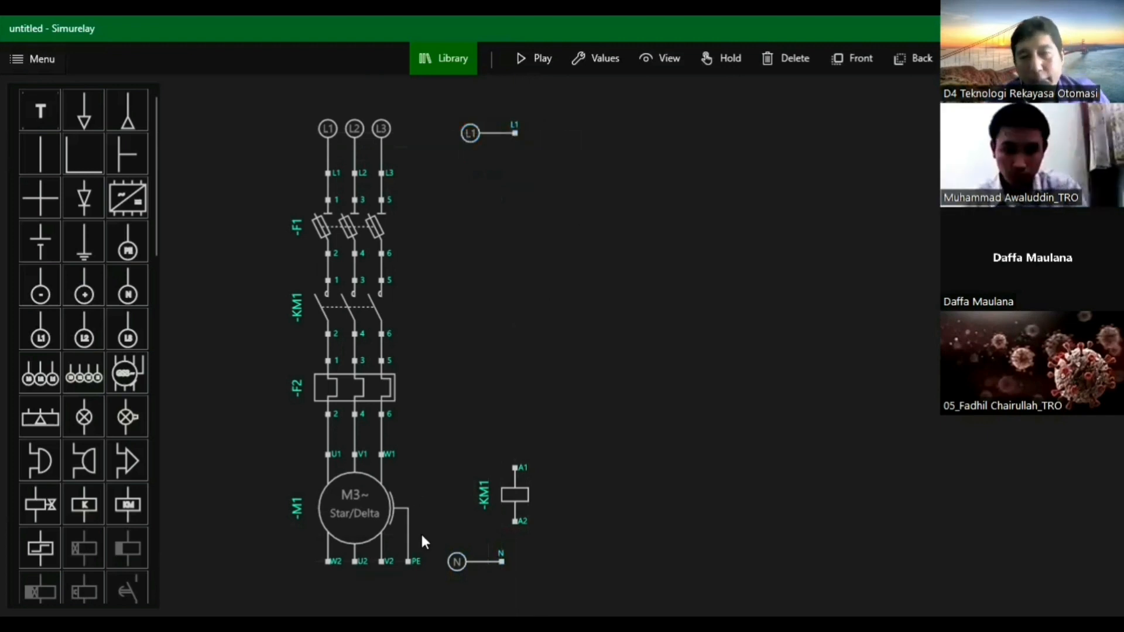
Wire coil KM1's terminal A2 to the N supply
click(514, 525)
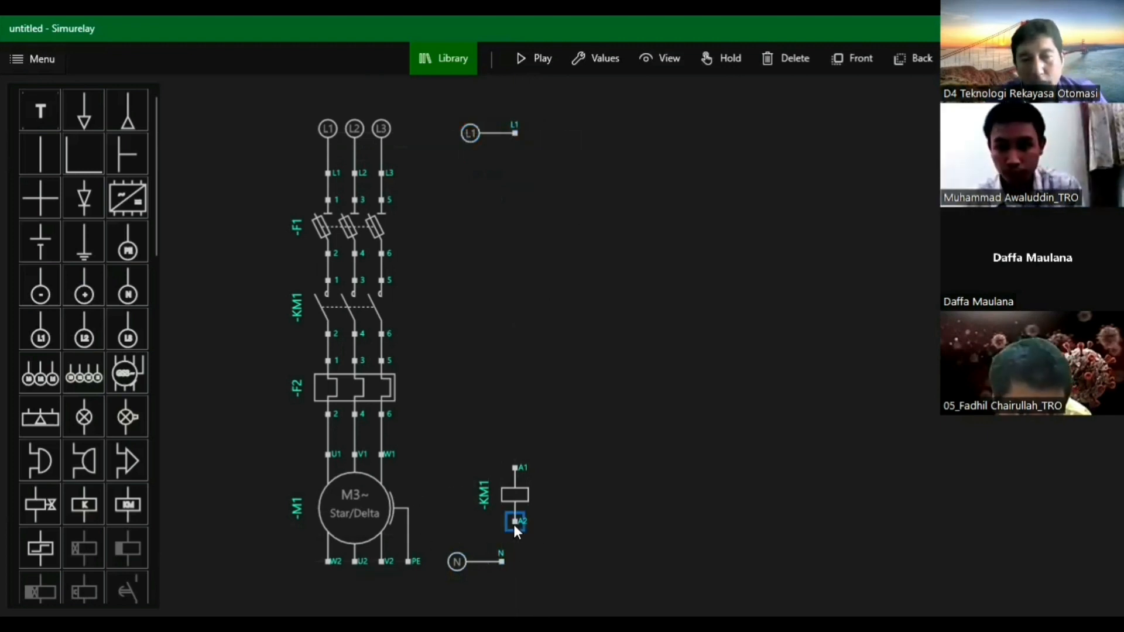
drag(506, 550, 500, 558)
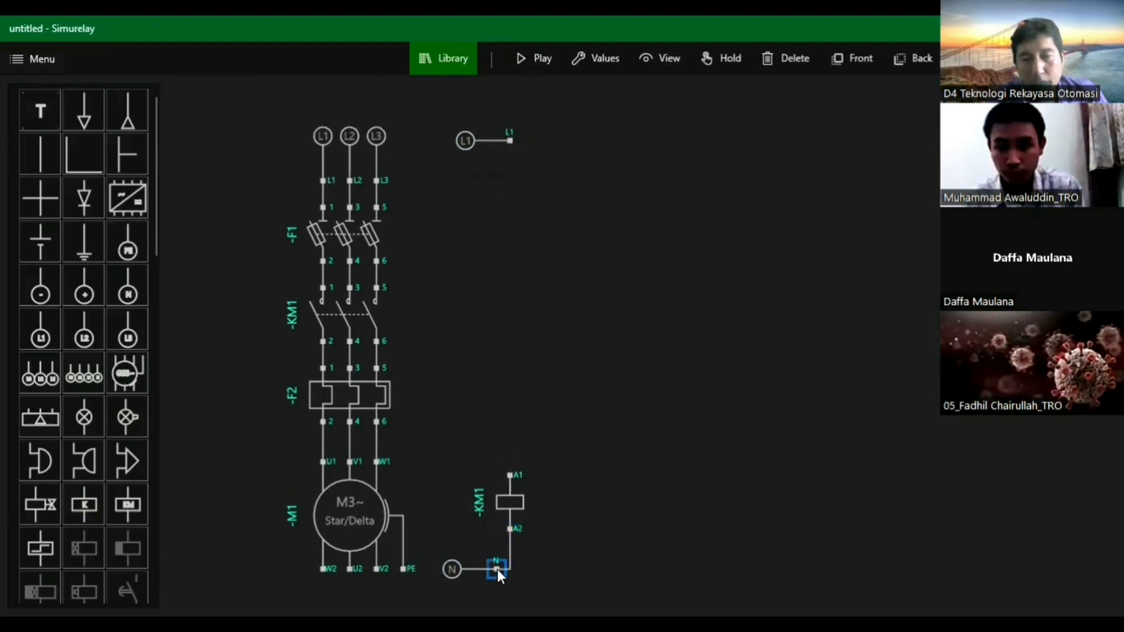
click(497, 569)
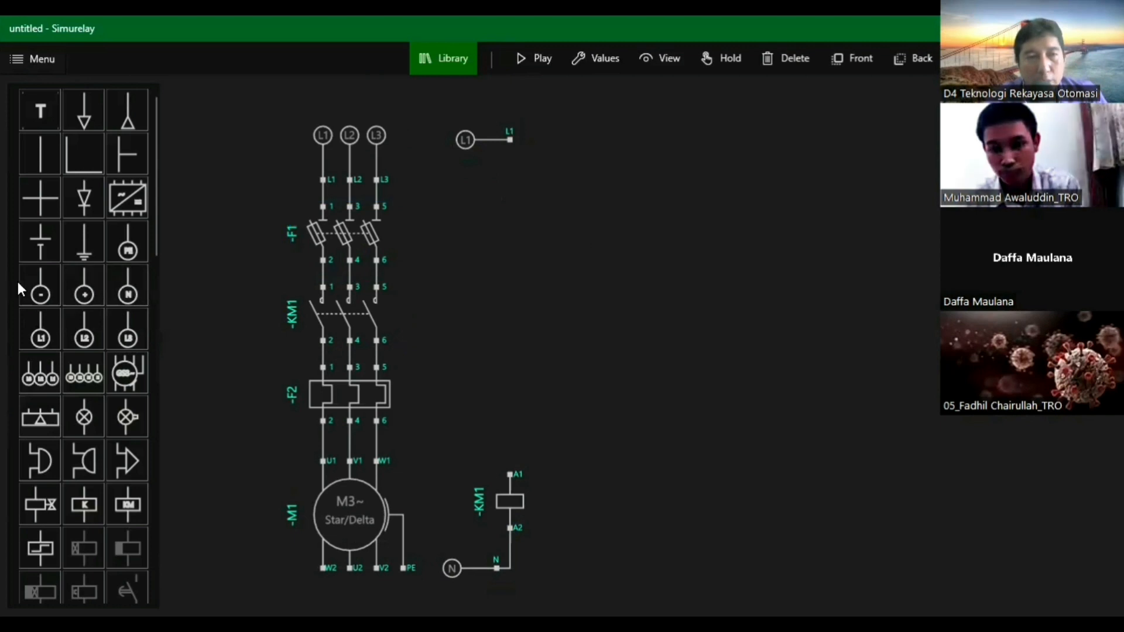
Place a single-pole fuse switch below the control circuit's L1 supply, wire its terminal 1 to L1, and straighten the connection
scroll(106, 463, down, 5)
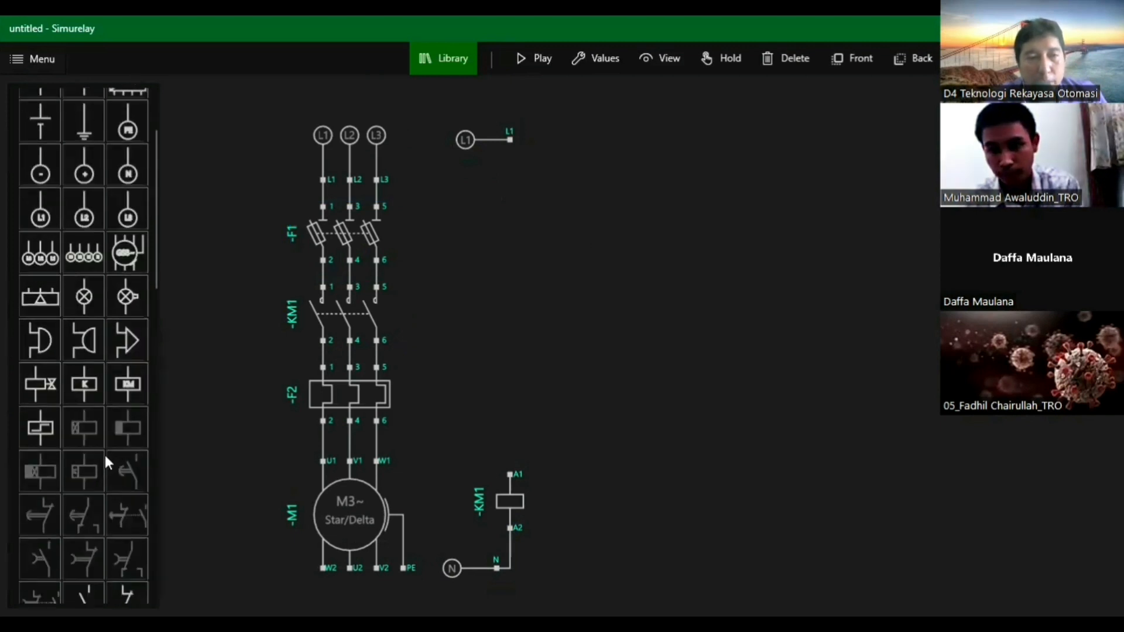
scroll(108, 471, down, 8)
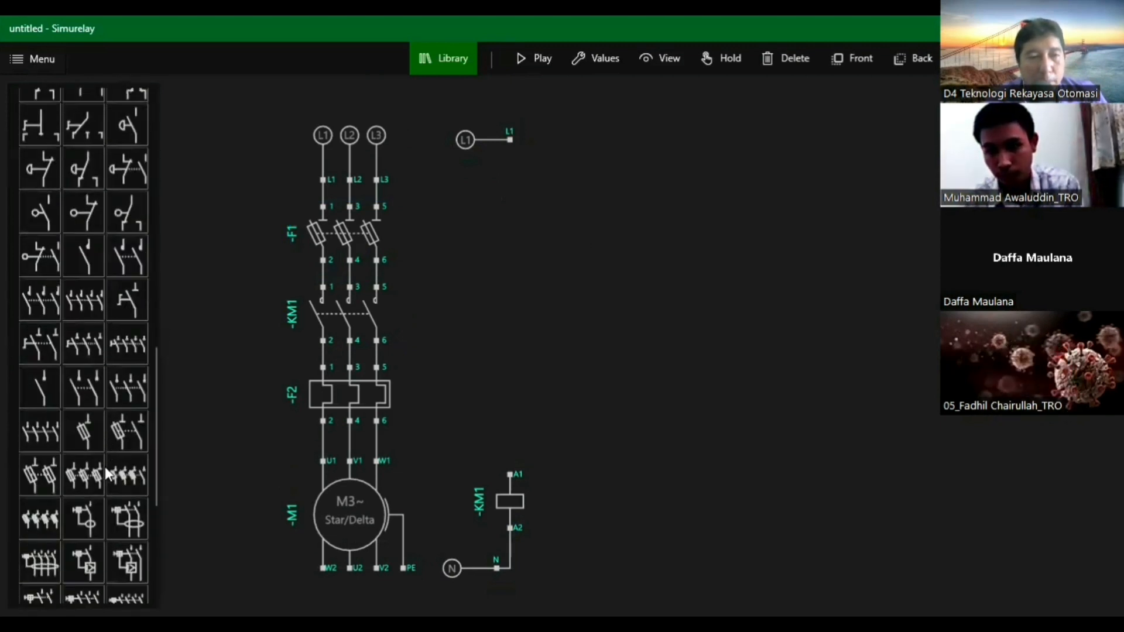
drag(99, 400, 509, 140)
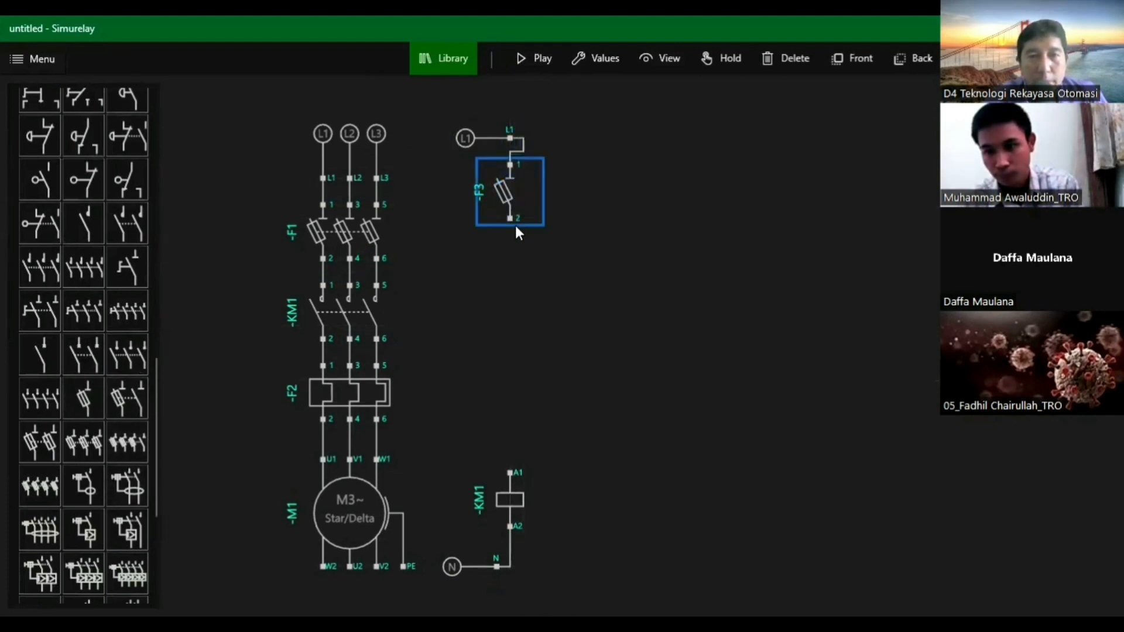
drag(512, 198, 509, 186)
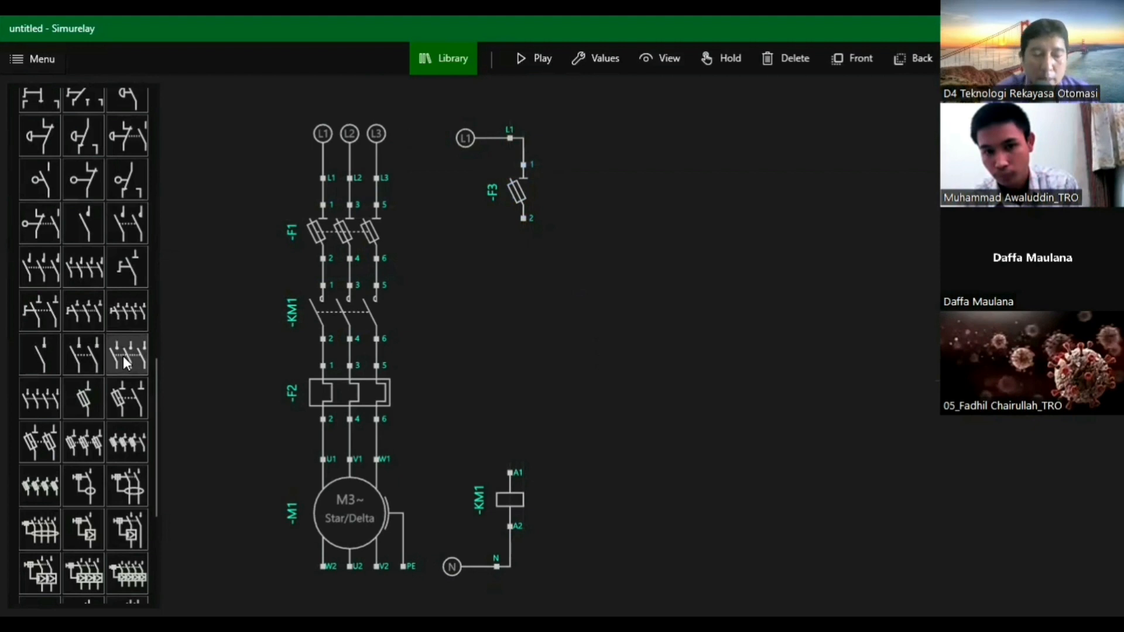
Place a normally open push button in line below fuse F3, leaving a gap for another component between them
scroll(103, 408, down, 4)
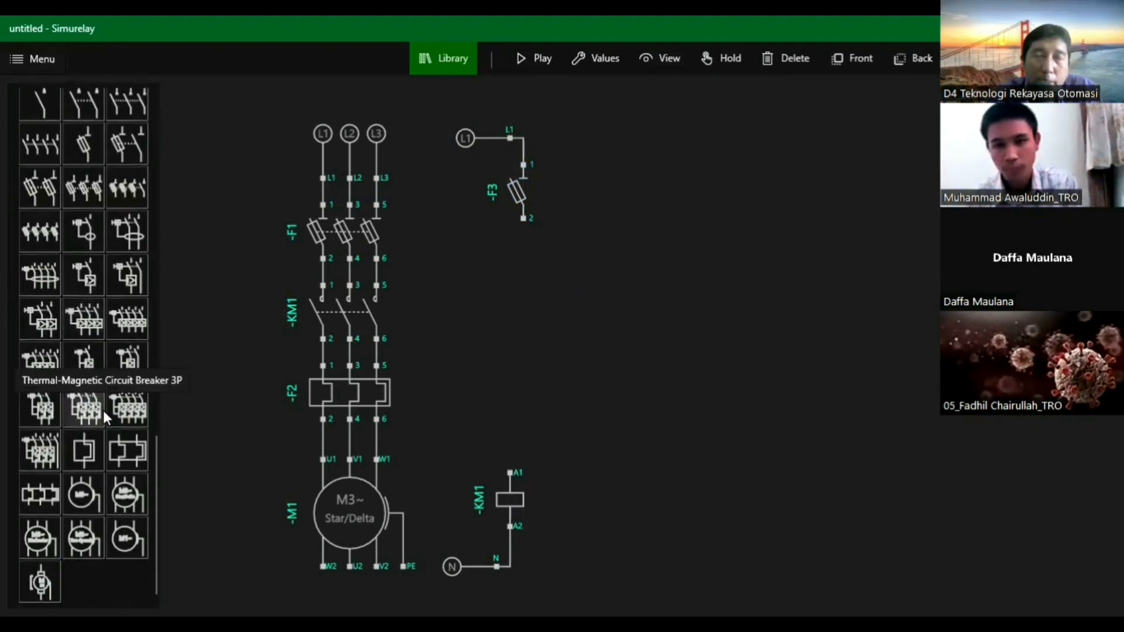
scroll(93, 413, up, 3)
scroll(93, 413, up, 2)
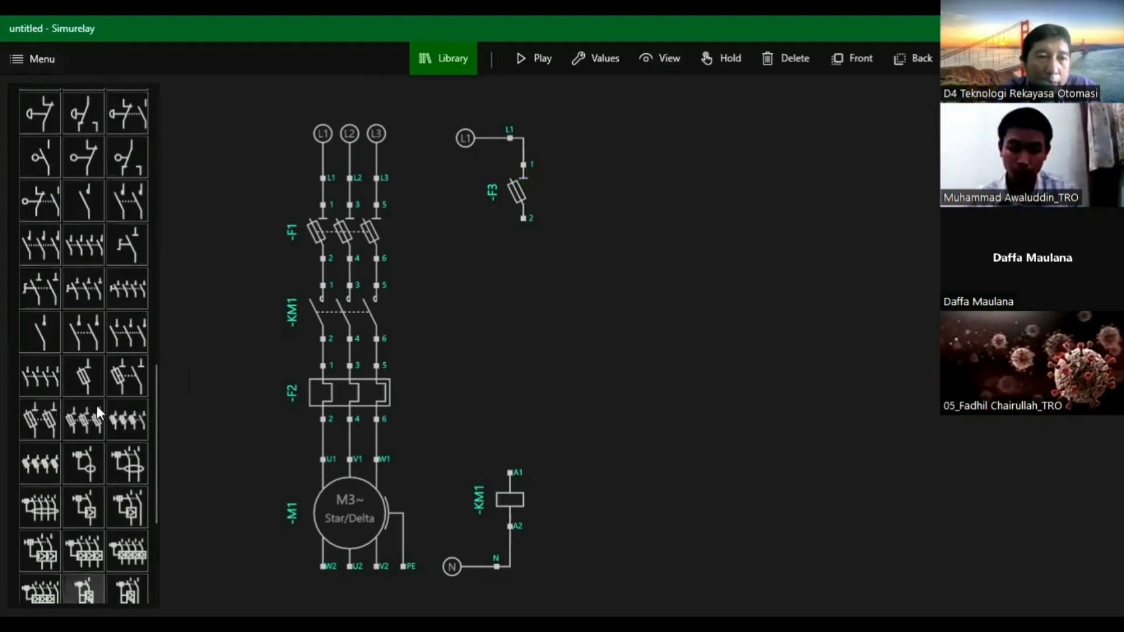
scroll(124, 247, up, 2)
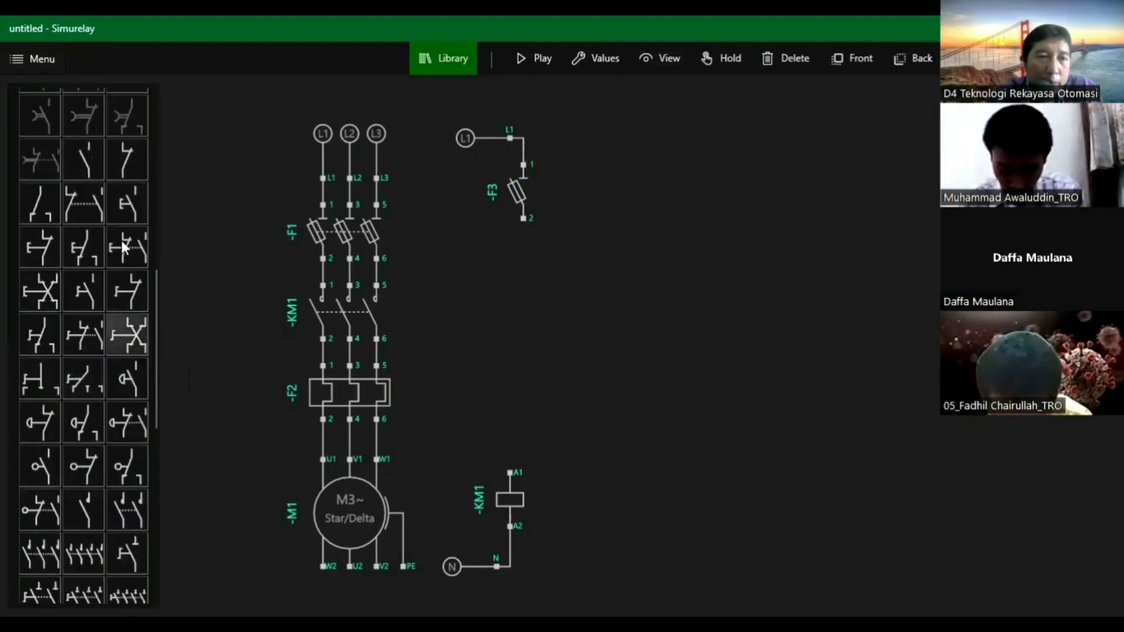
click(125, 204)
drag(575, 358, 514, 297)
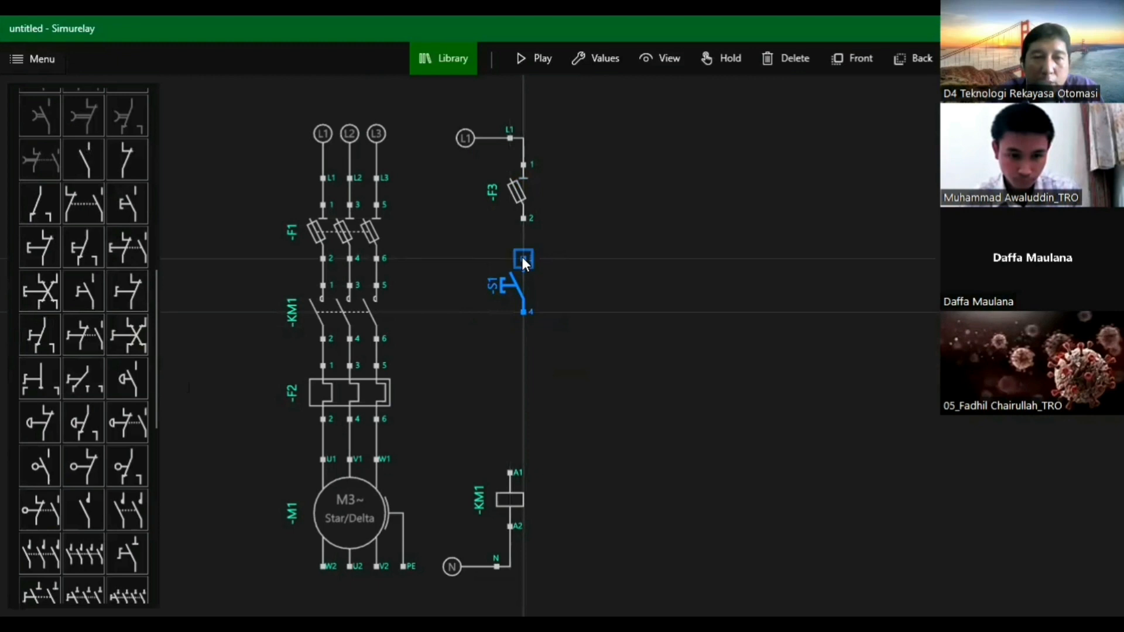
click(525, 308)
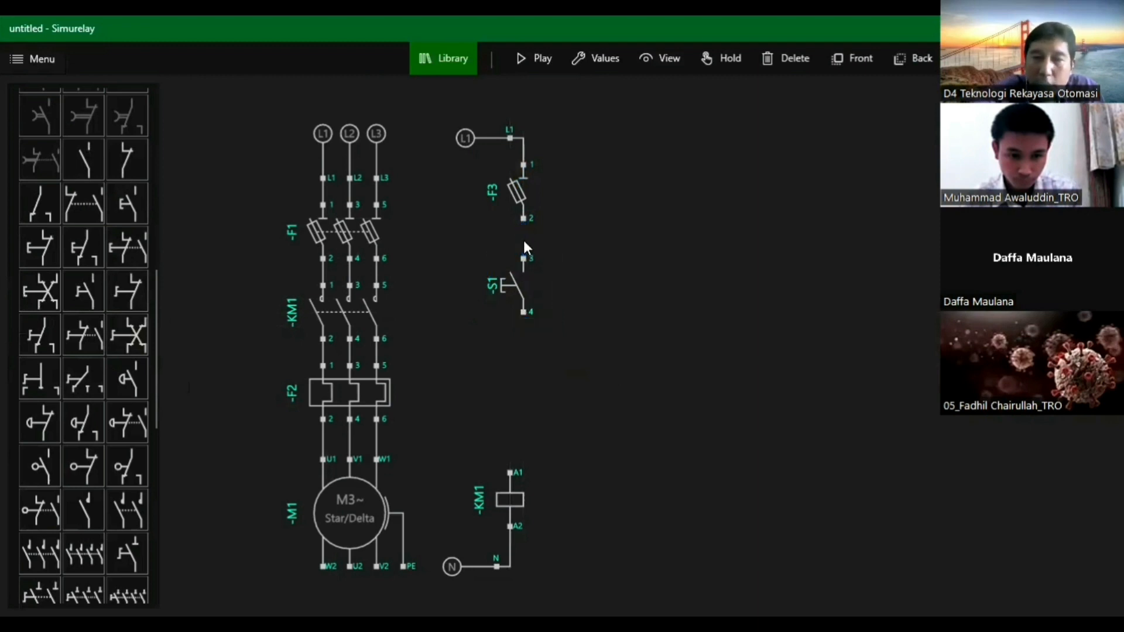
drag(521, 286, 514, 318)
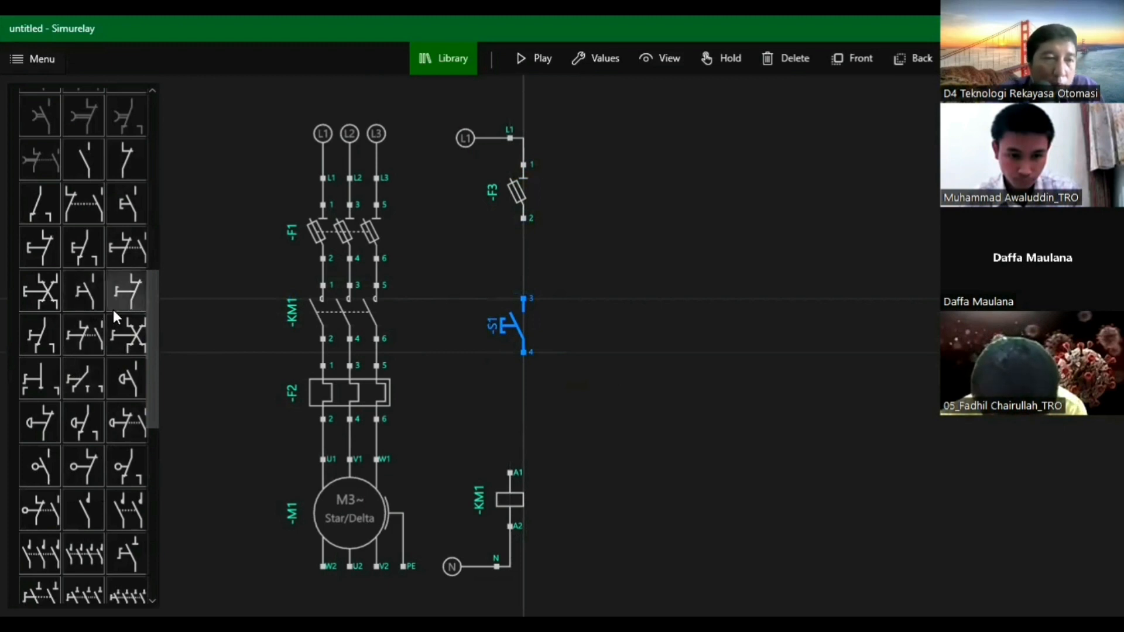
Place a normally closed push button between fuse F3 and push button S1, shift S1 down, and wire the new button's terminal 1 to F3
click(37, 248)
drag(579, 360, 525, 290)
drag(521, 341, 515, 381)
click(525, 258)
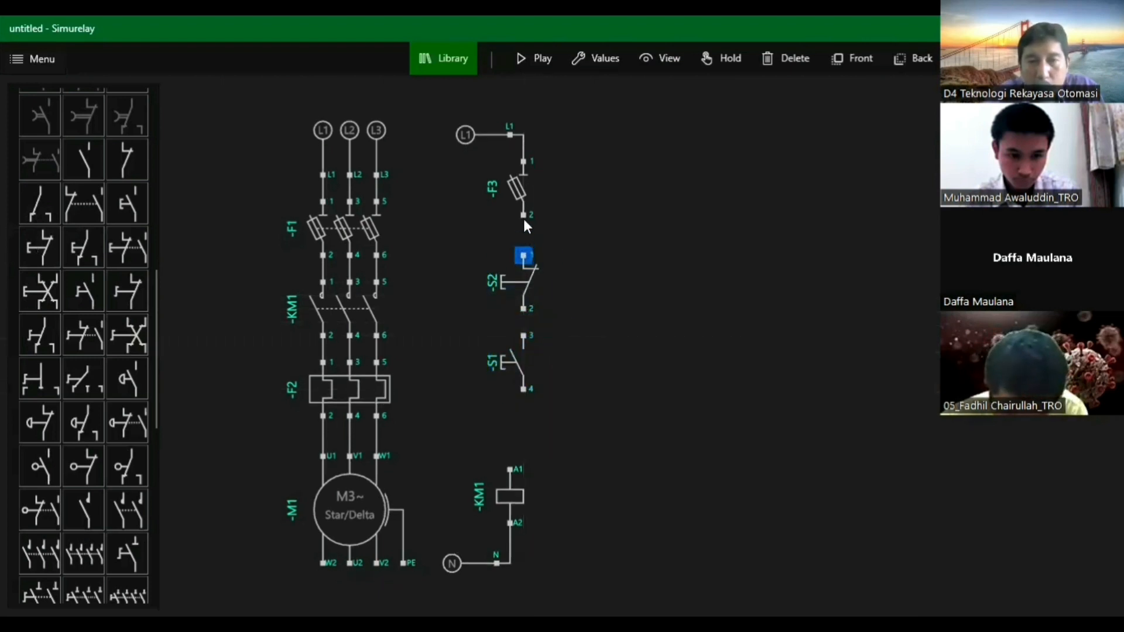
click(524, 219)
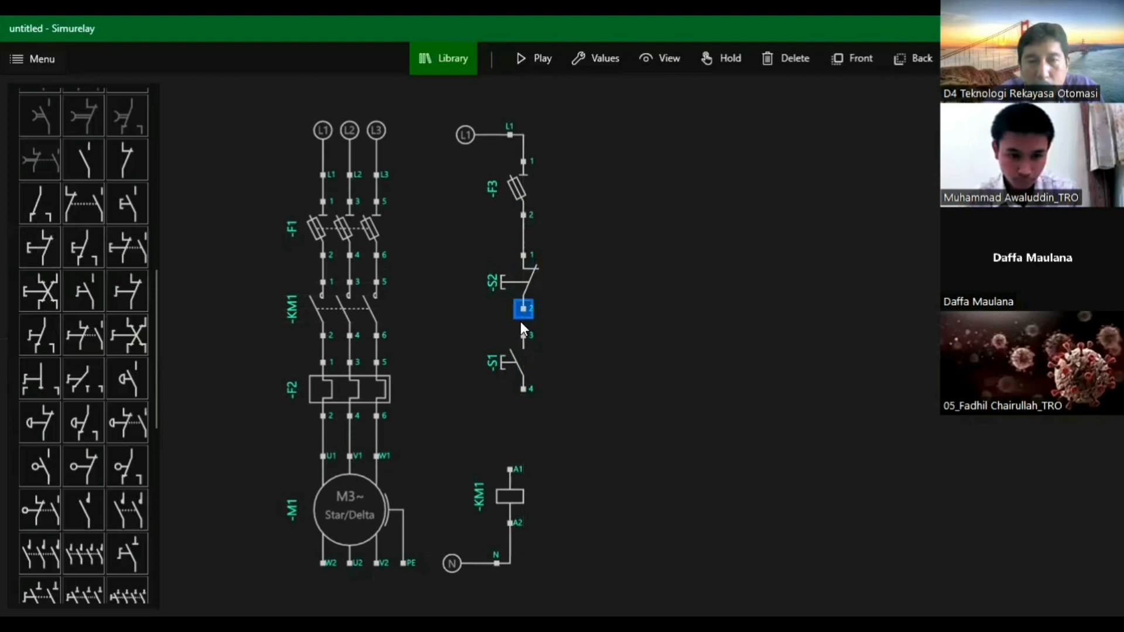
Wire push button S1 in series between S2 and coil KM1's terminal A1, aligning the coil and lowering S1
click(523, 336)
drag(518, 360, 512, 387)
drag(504, 507, 526, 501)
click(523, 402)
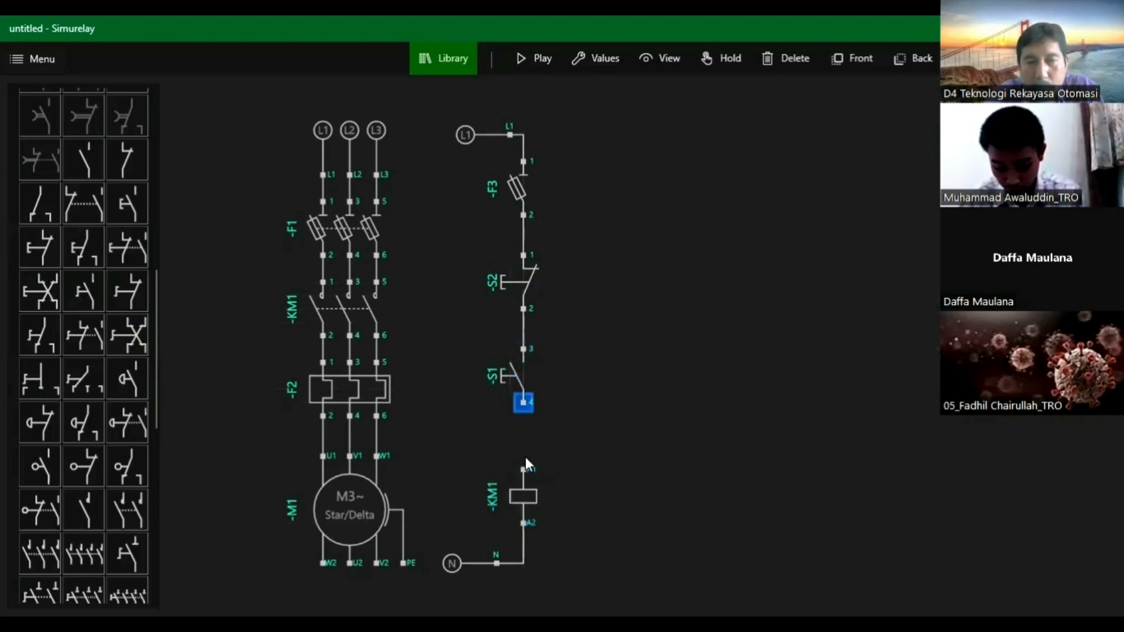
click(524, 468)
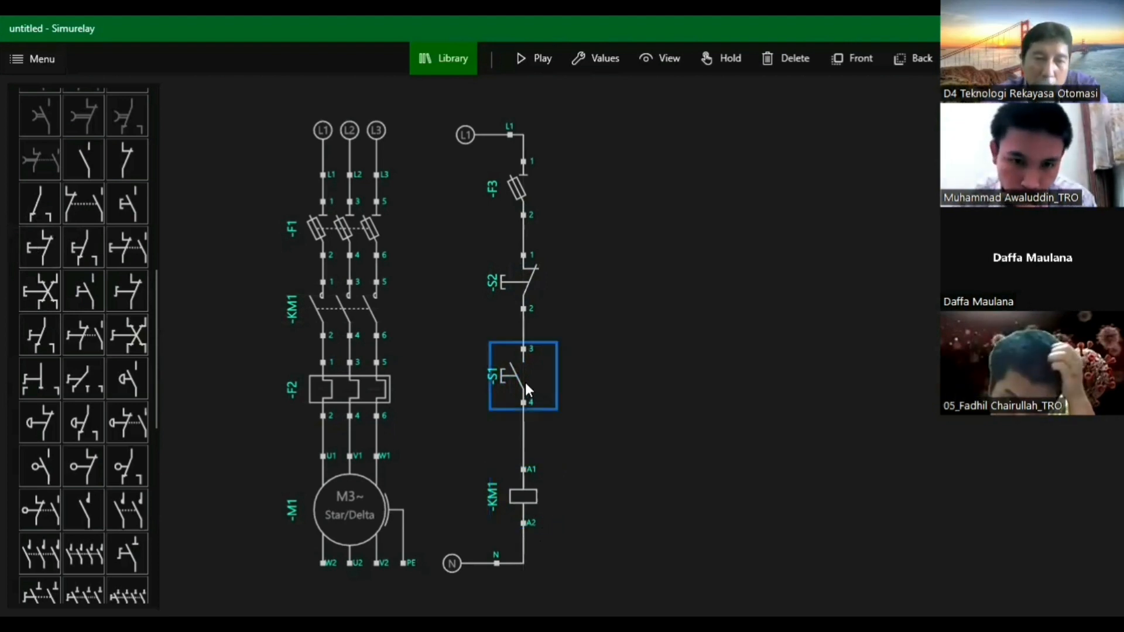
drag(519, 373, 515, 385)
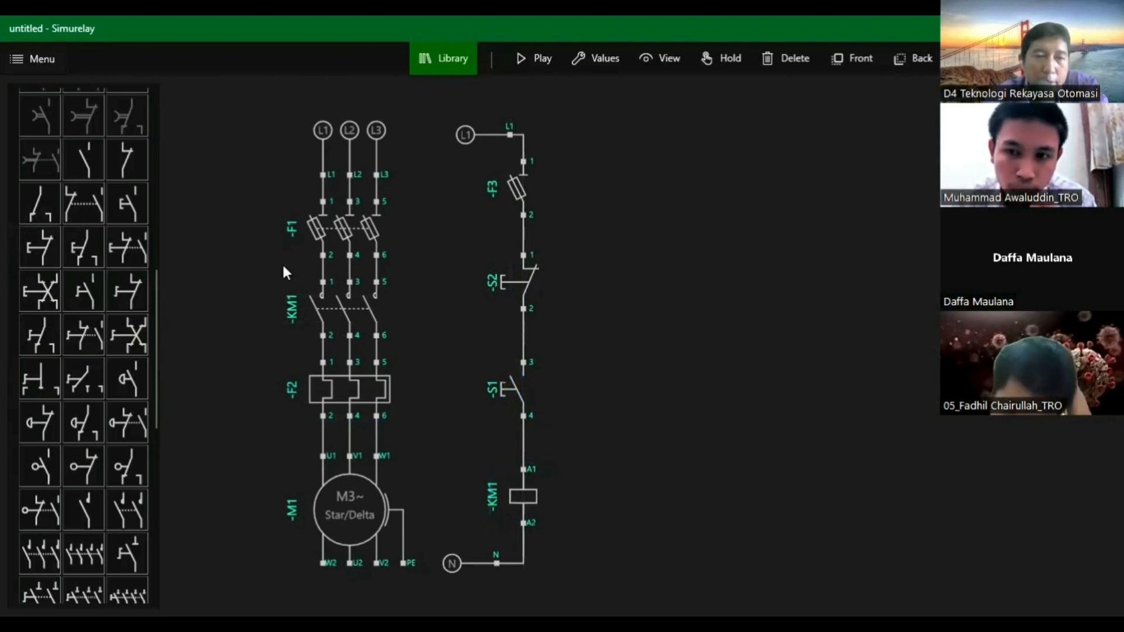
Place a normally open contact beside push button S1 and wire its terminals 13 and 14 in parallel with S1
drag(87, 161, 590, 378)
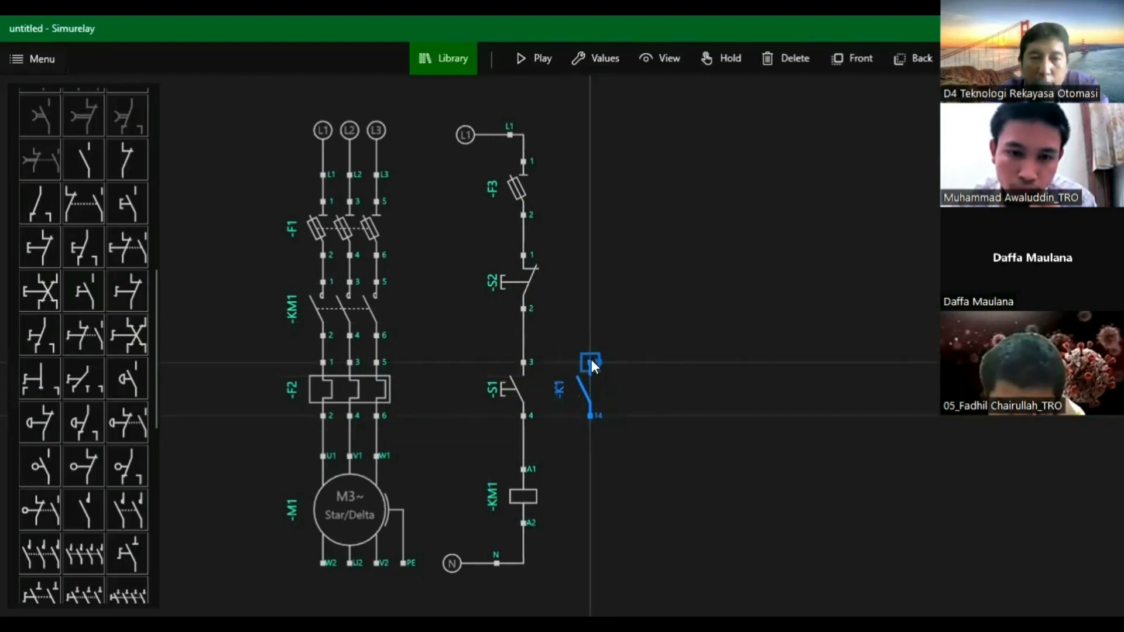
click(591, 359)
click(524, 322)
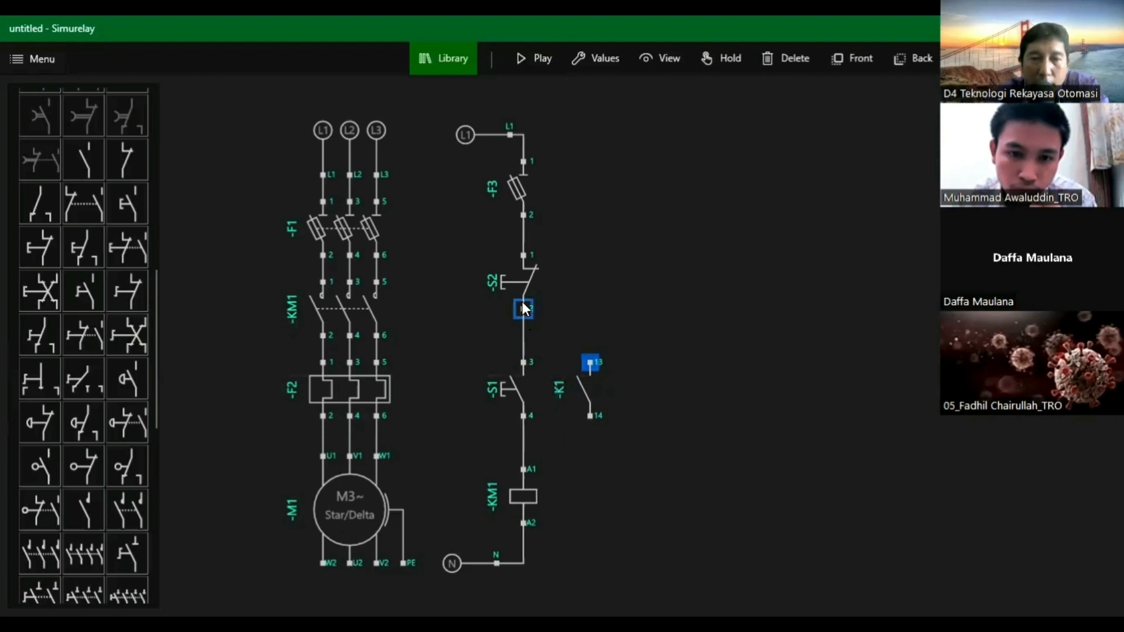
click(522, 360)
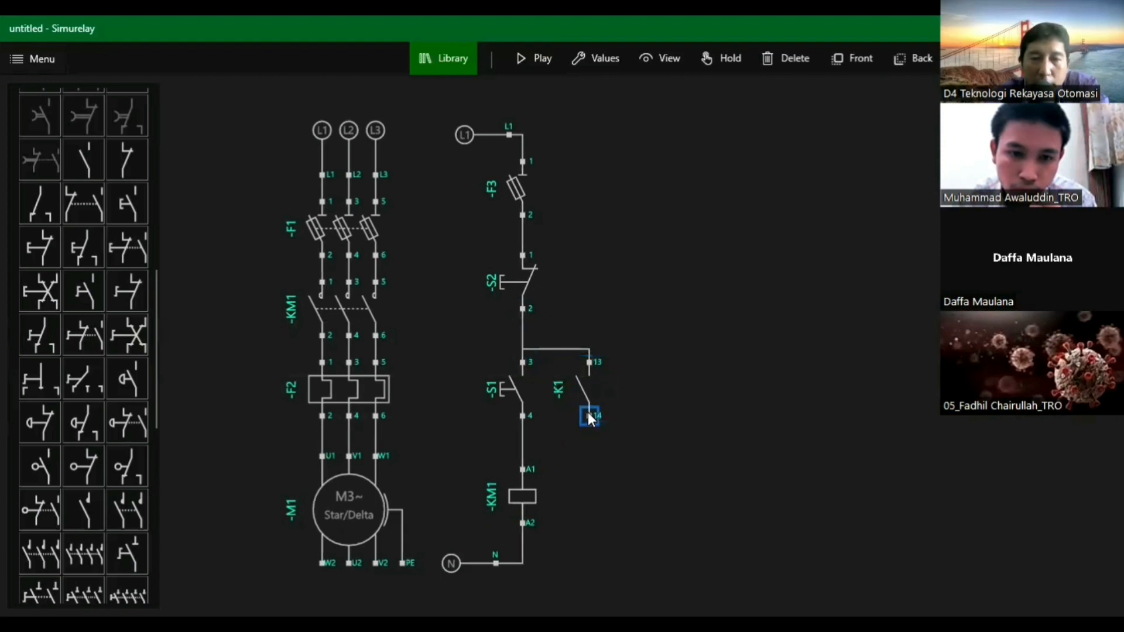
click(588, 412)
click(521, 417)
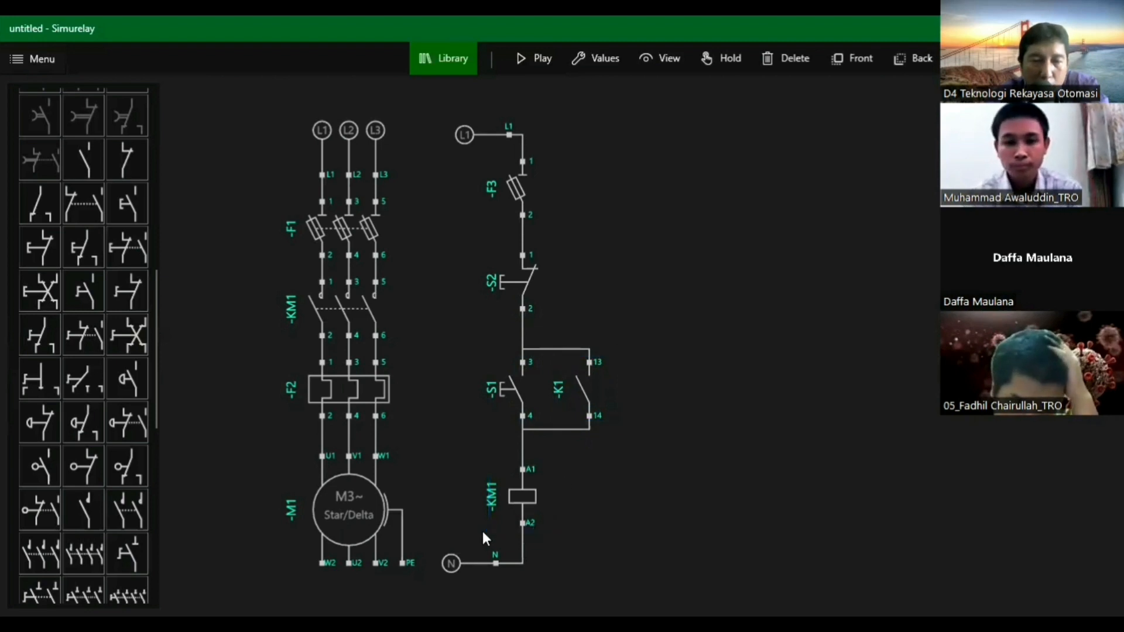
Set the tag of the contact parallel to S1 to -KM so it belongs to contactor KM1
click(500, 517)
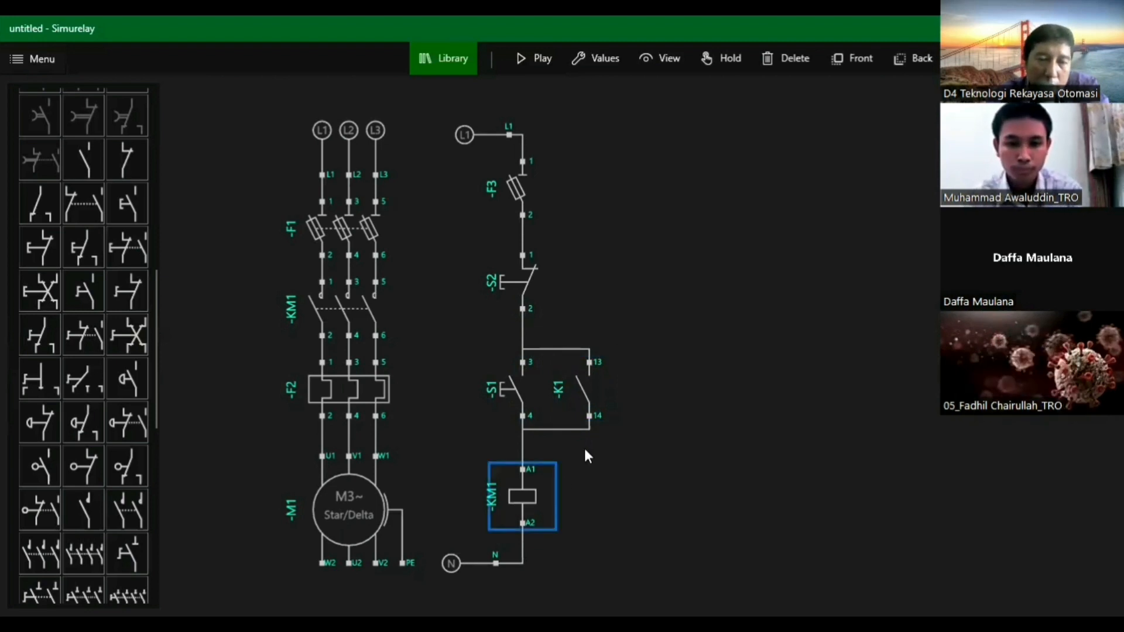
click(584, 391)
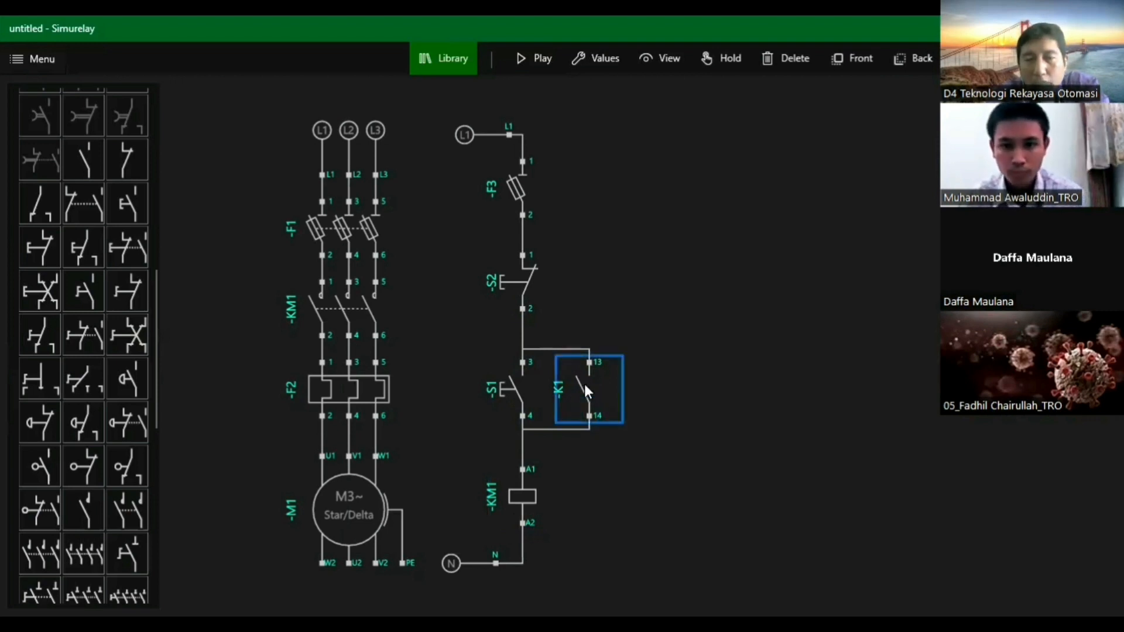
click(604, 59)
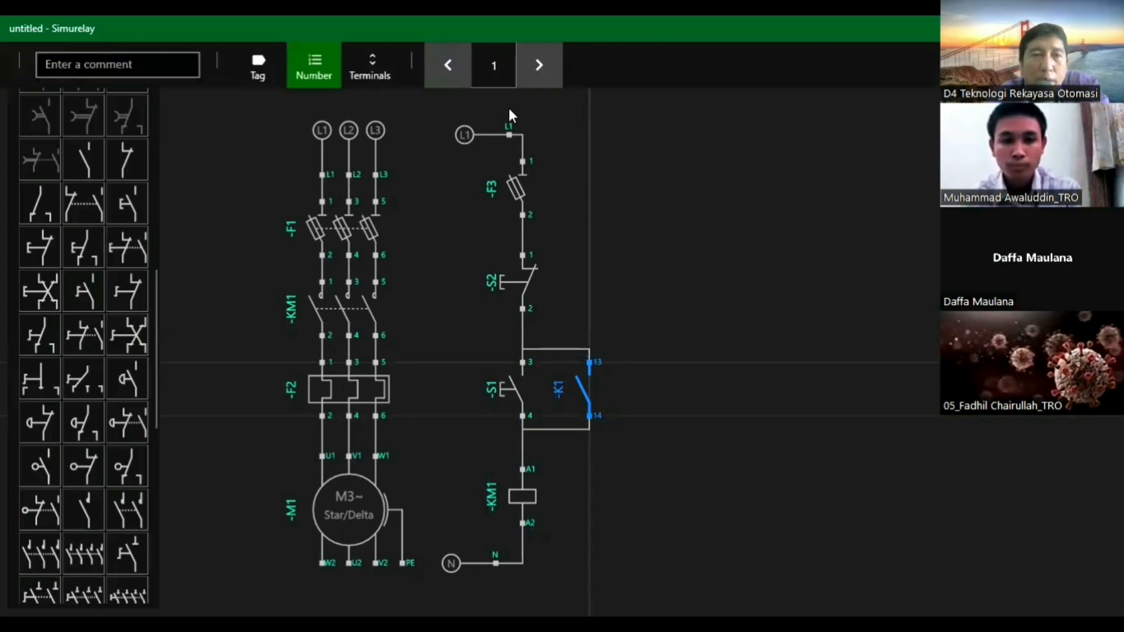
click(251, 63)
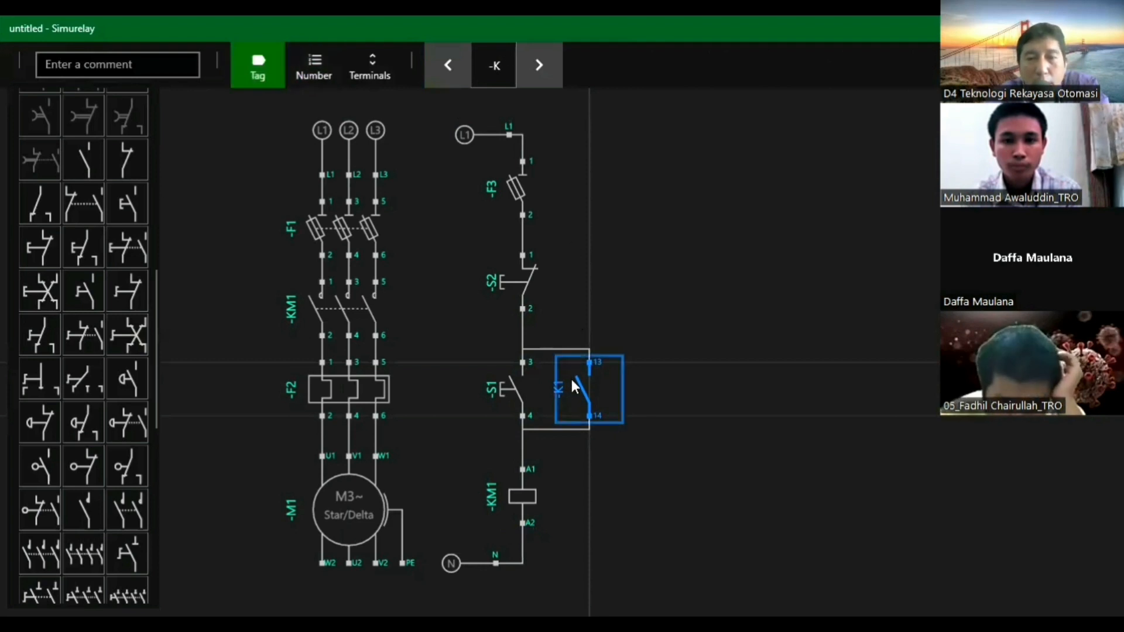
click(538, 62)
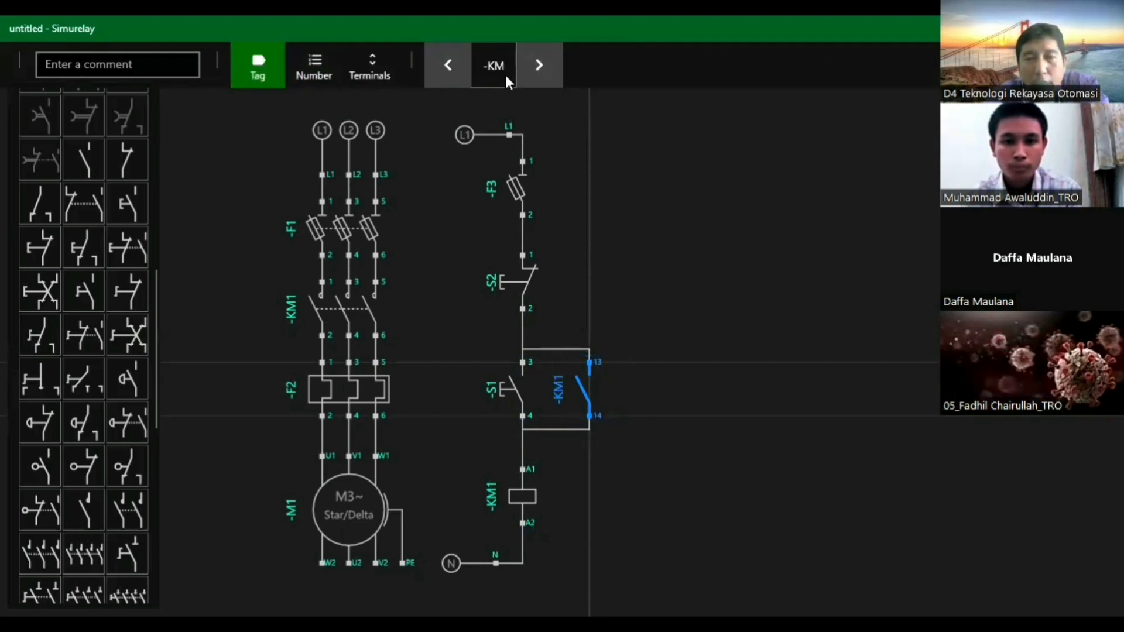
click(700, 132)
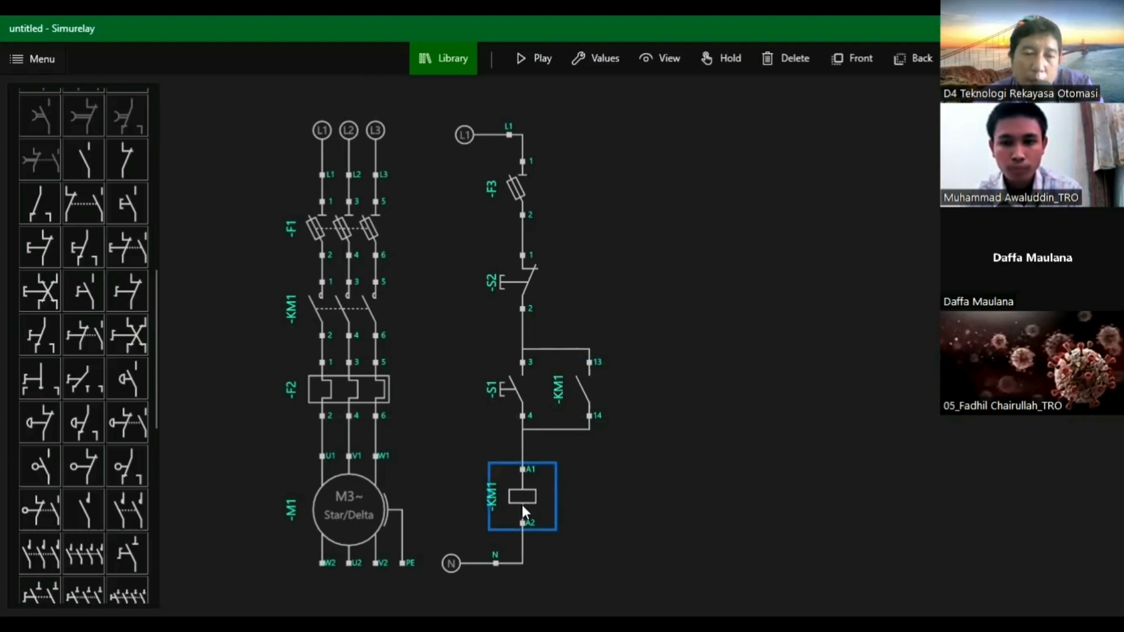
Lower coil KM1, place an indicator lamp beside it, and wire lamp terminal X1 to A1 and X2 to the N supply
drag(523, 506, 524, 504)
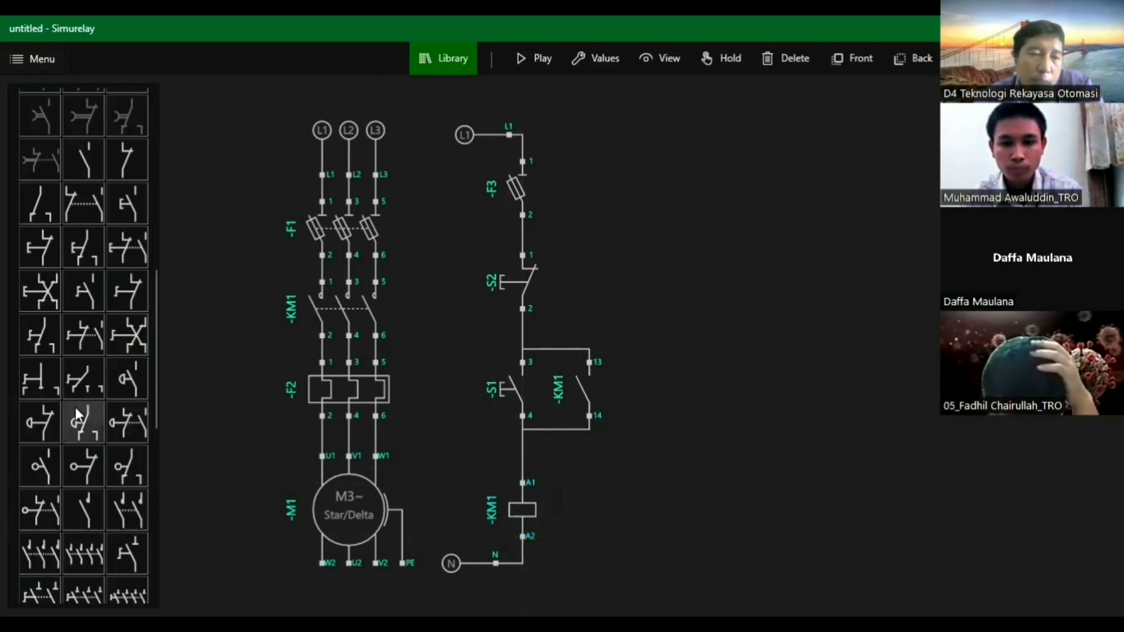
scroll(75, 406, down, 10)
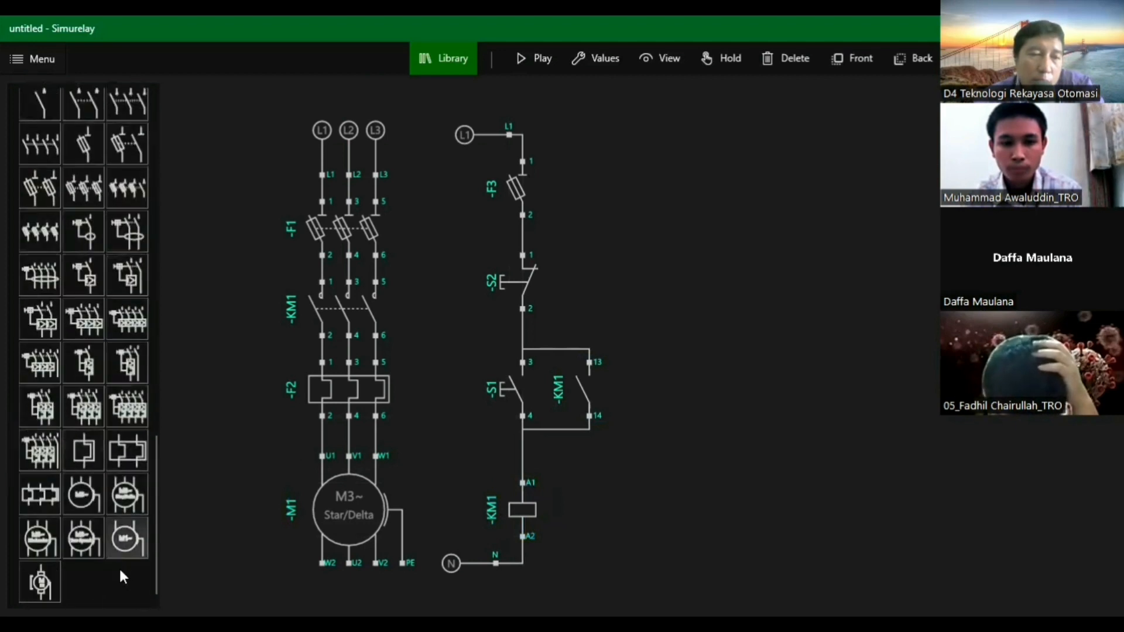
scroll(94, 487, up, 6)
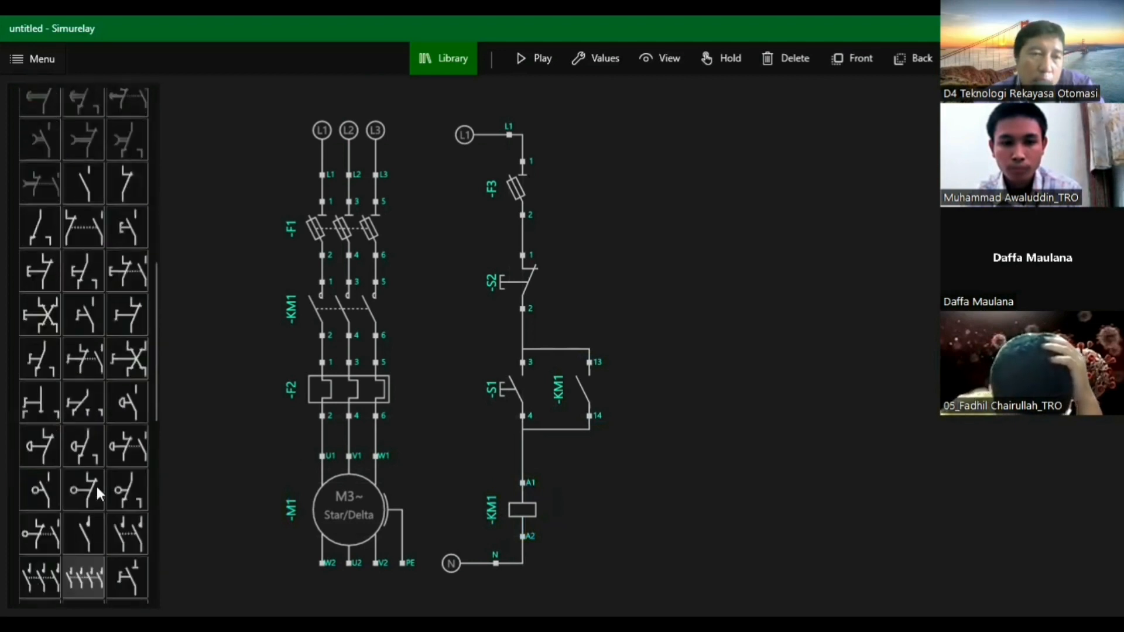
scroll(96, 484, up, 8)
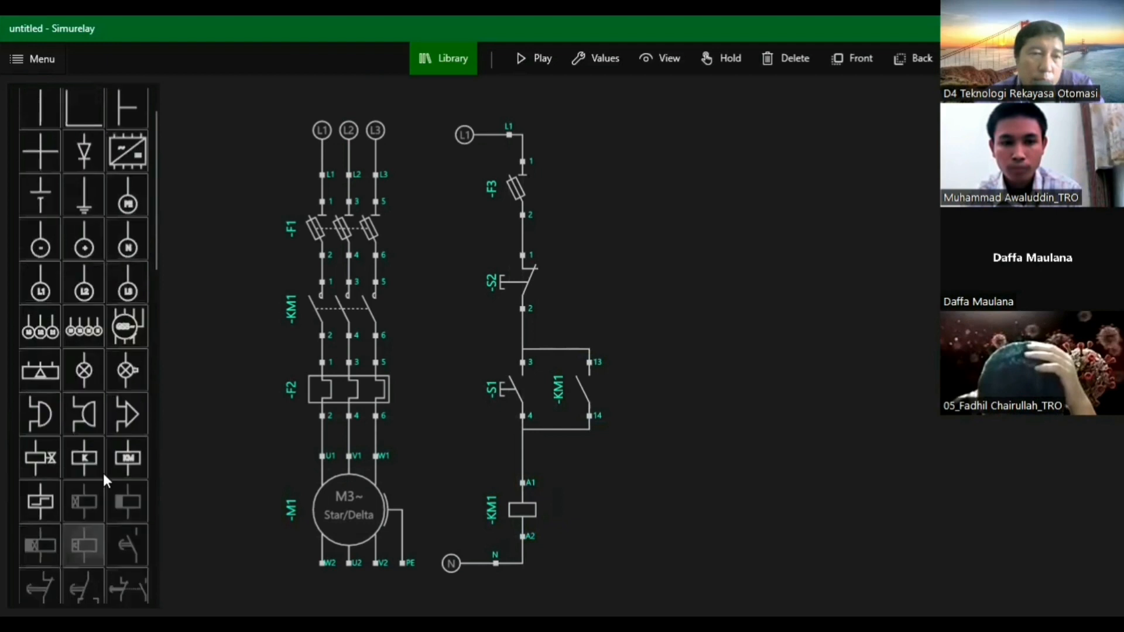
scroll(82, 424, up, 1)
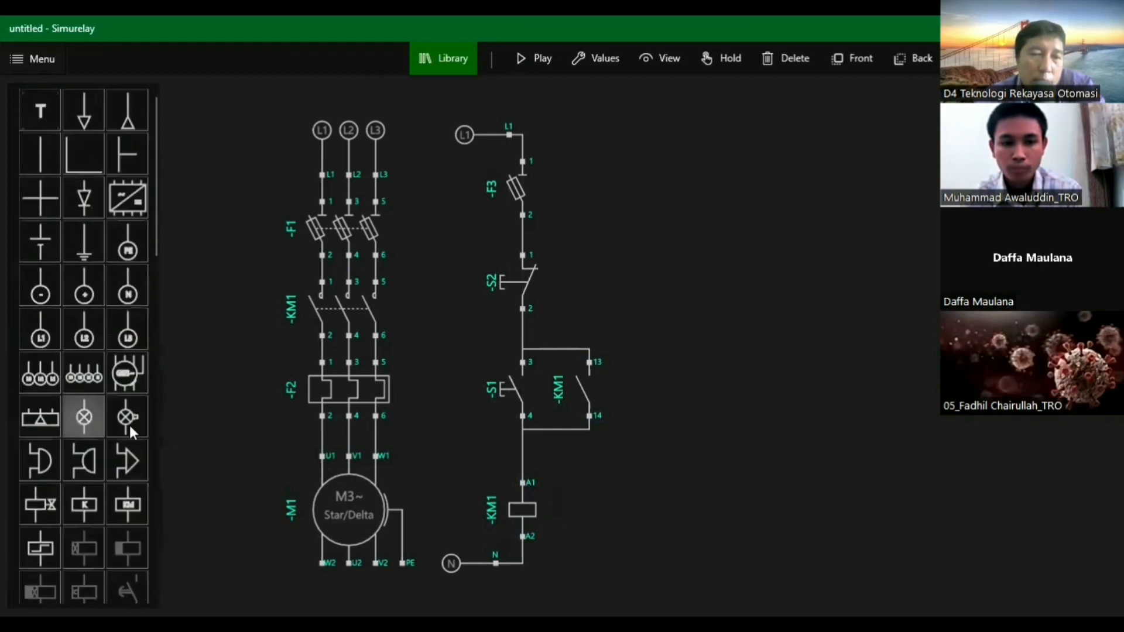
drag(85, 419, 589, 513)
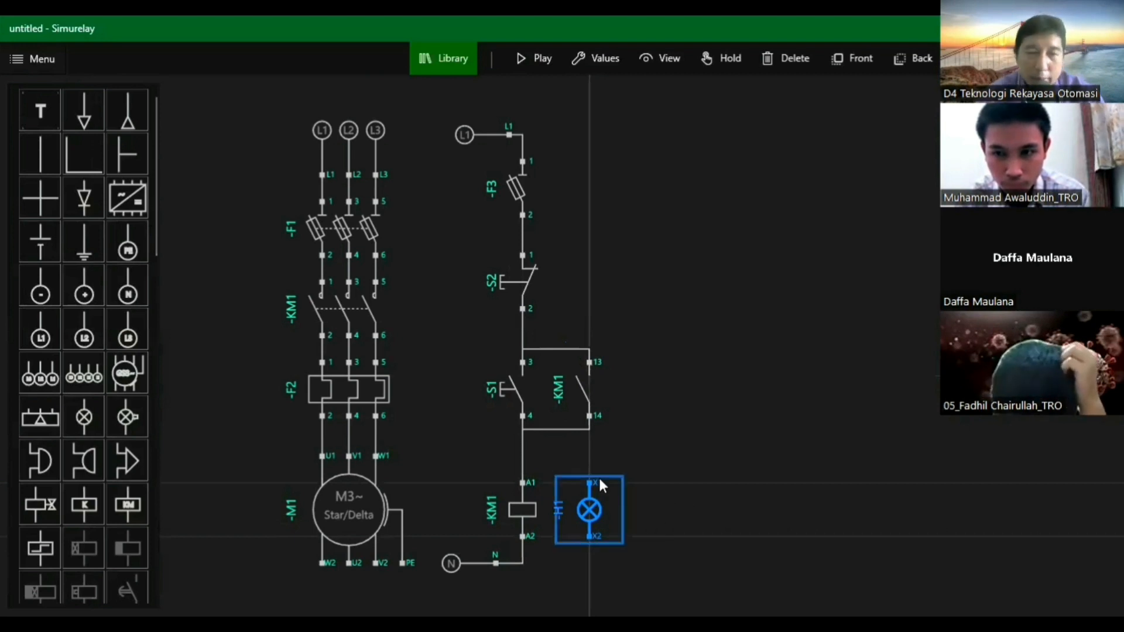
drag(591, 480, 522, 483)
drag(588, 535, 493, 564)
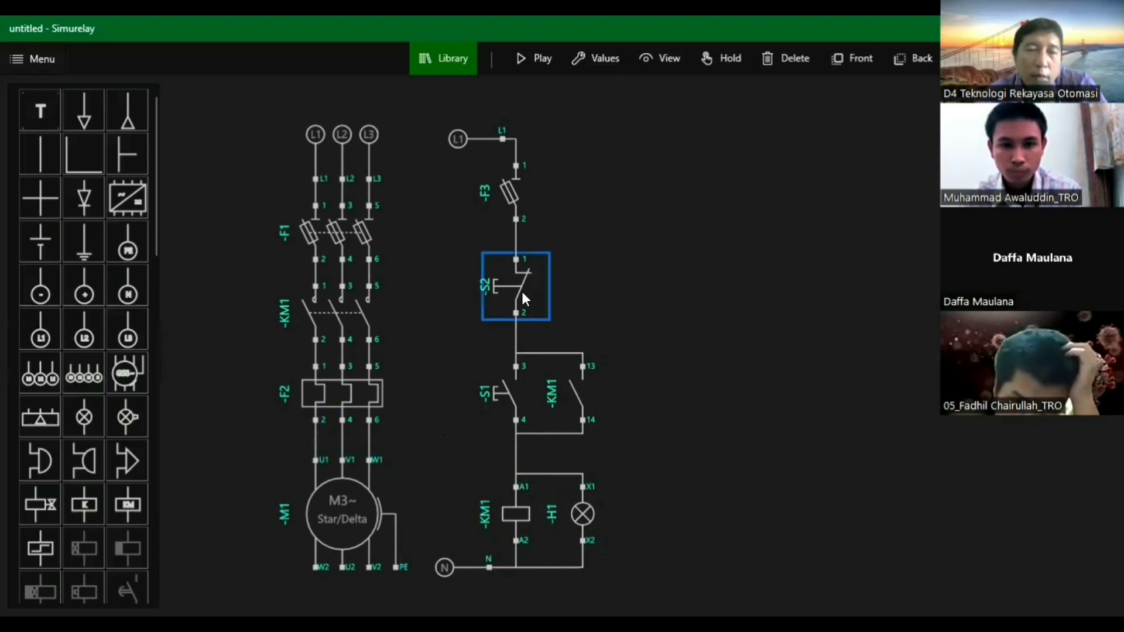
Spread S2 and the parallel S1/KM1 contacts apart vertically, and delete the wire between S2 and S1
drag(511, 402, 515, 415)
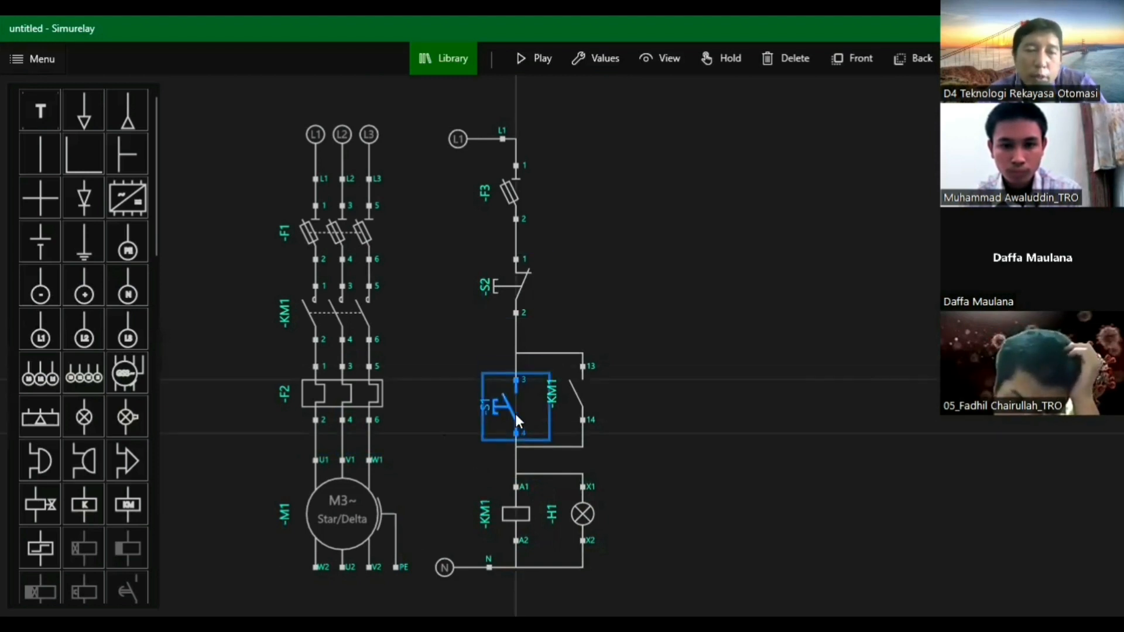
drag(582, 402, 580, 416)
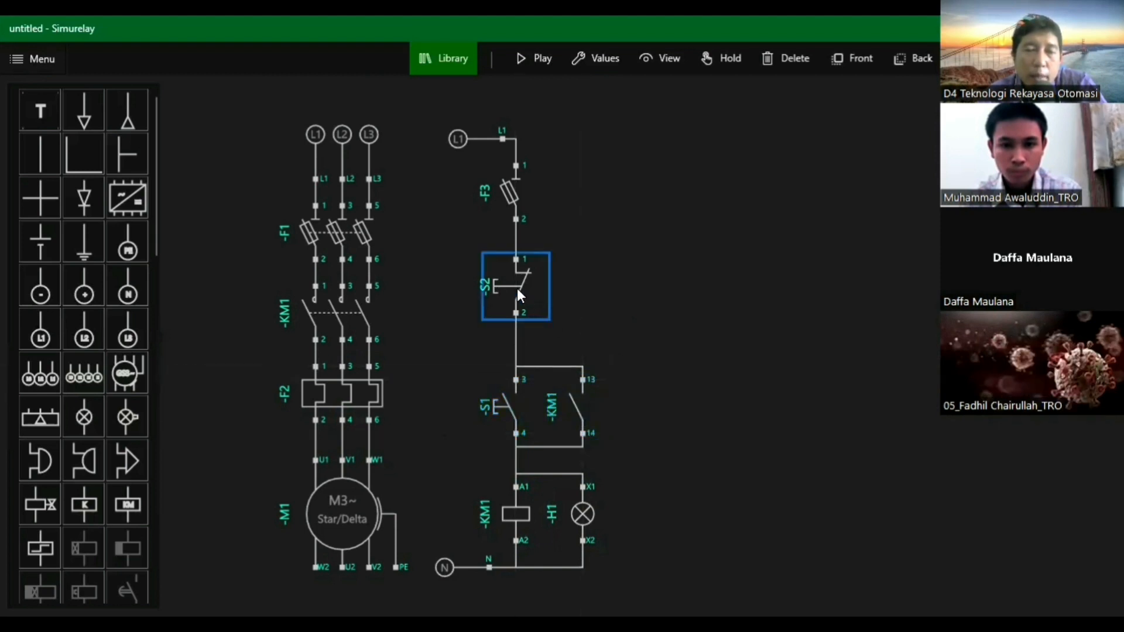
drag(517, 288, 520, 268)
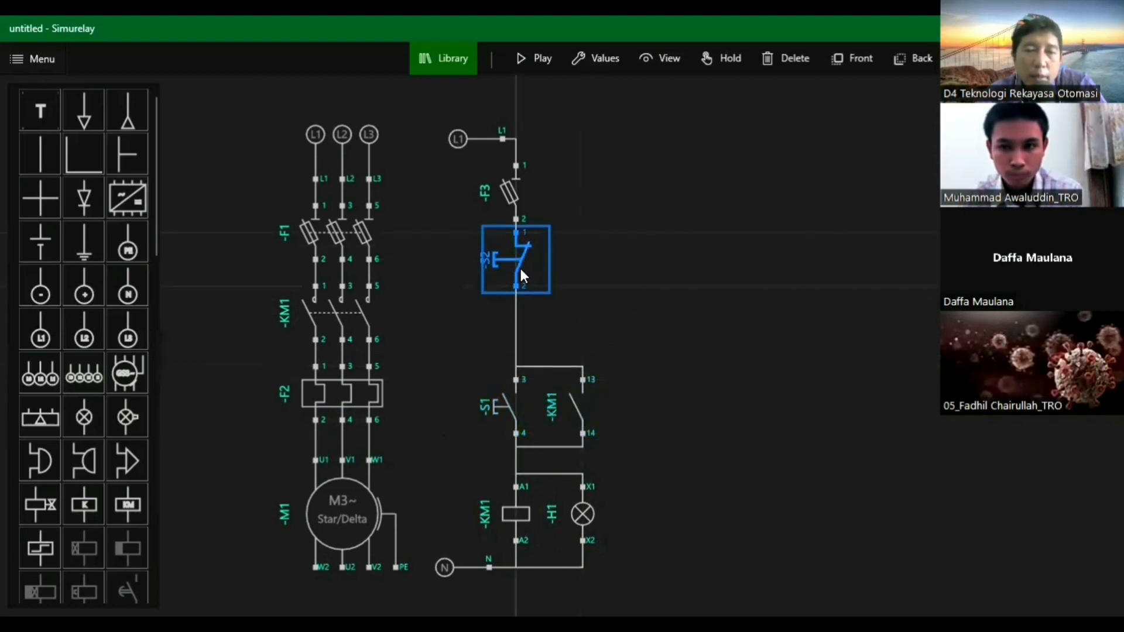
click(514, 330)
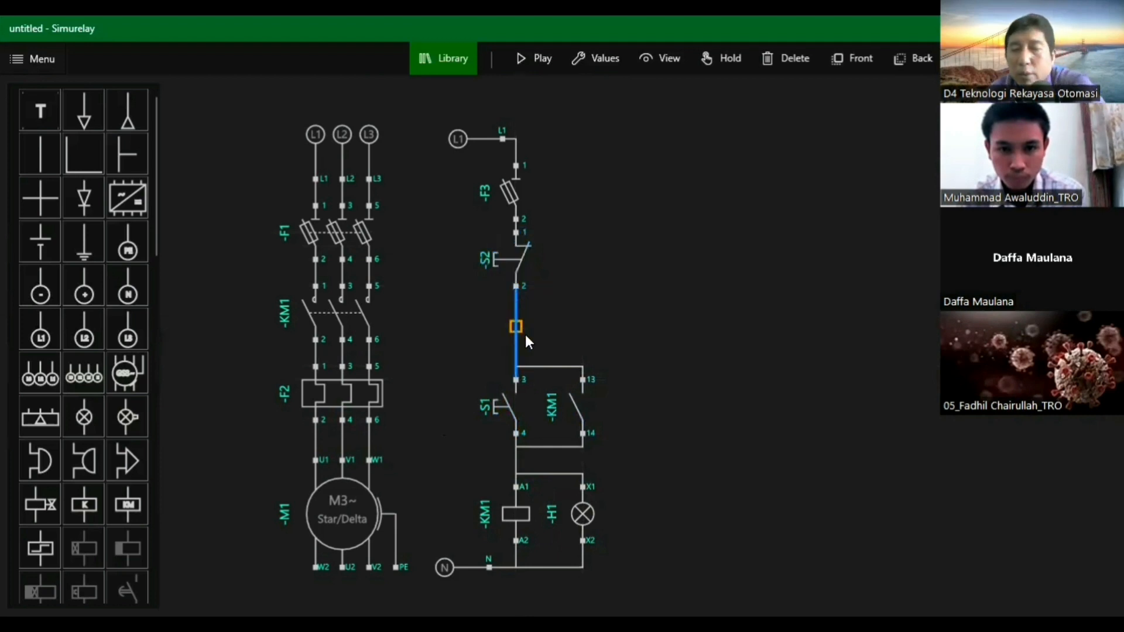
key(Delete)
Place a Fuse Switch-Disconnector 1P in the gap between push buttons S2 and S1
scroll(138, 391, down, 10)
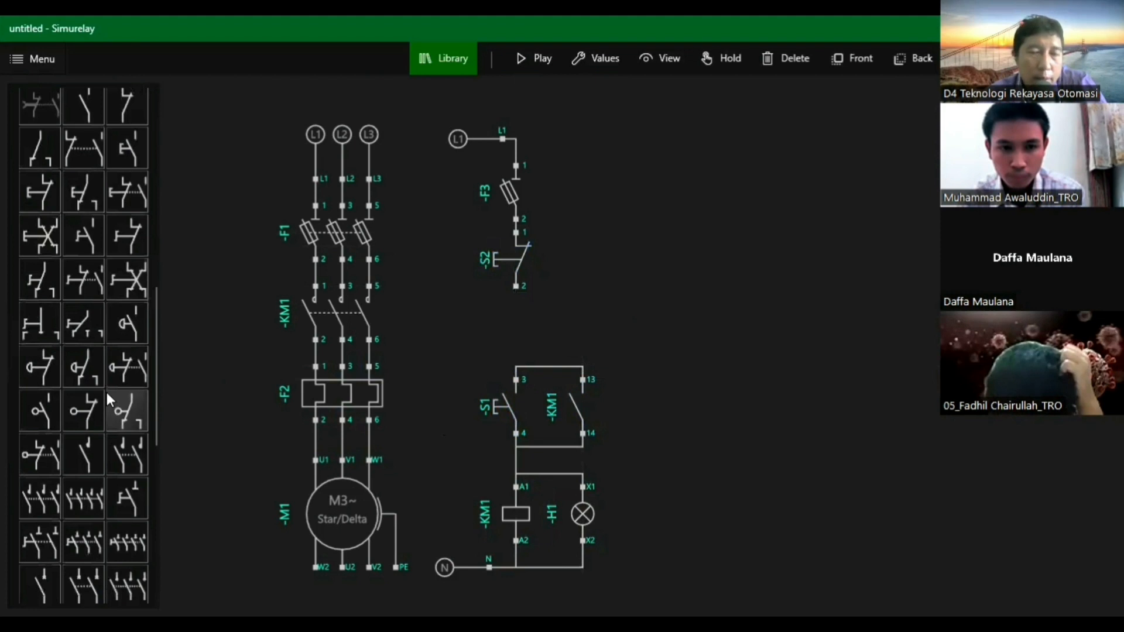
scroll(103, 398, down, 1)
scroll(101, 412, down, 8)
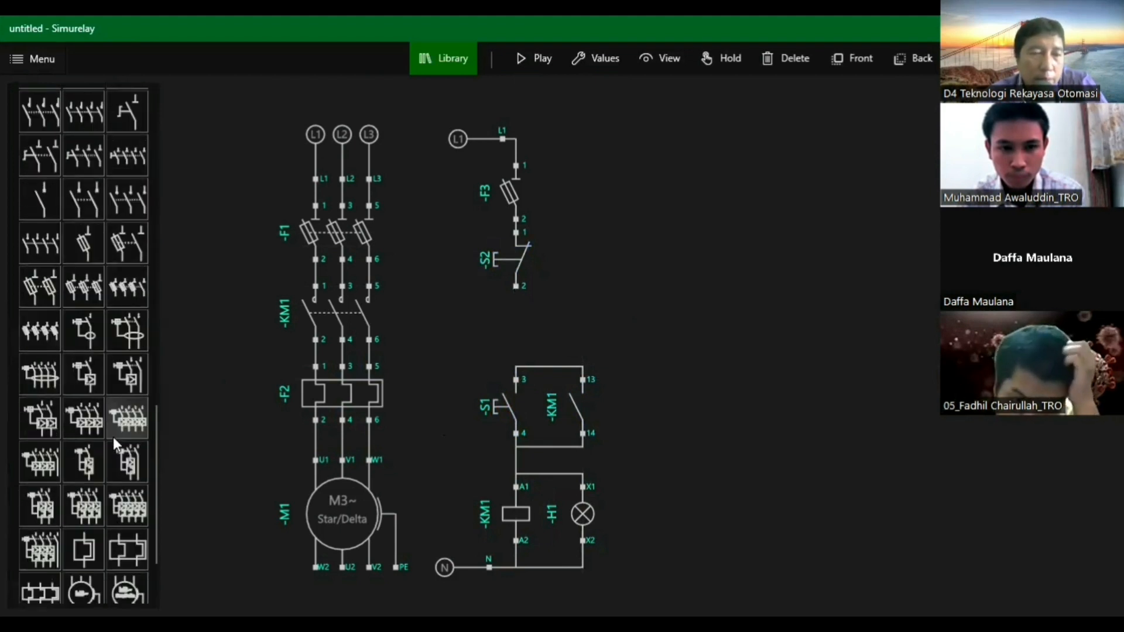
scroll(118, 422, up, 5)
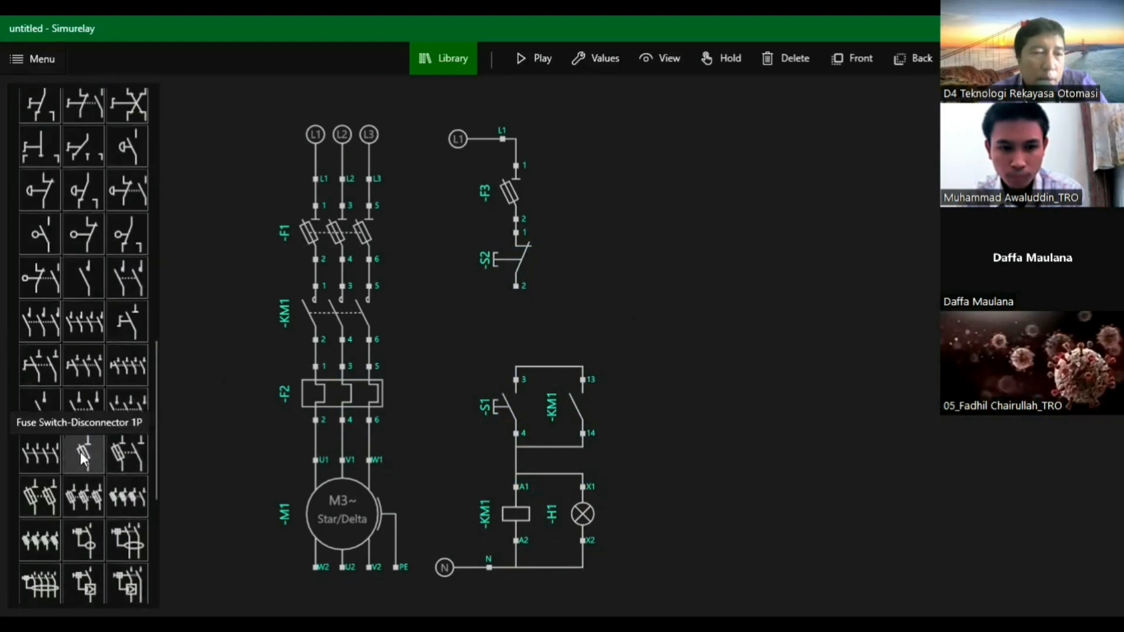
drag(84, 456, 507, 319)
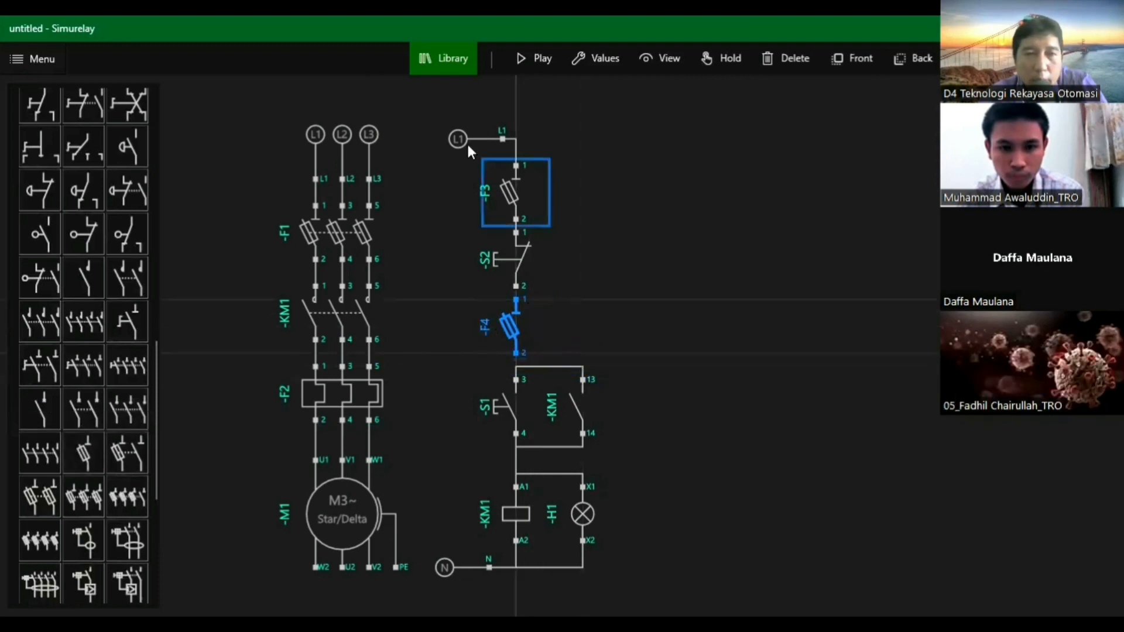
Shift the control circuit's L1 supply, fuse F3, push button S2 and fuse F4 up to even out the spacing
drag(460, 138, 461, 124)
drag(514, 194, 514, 181)
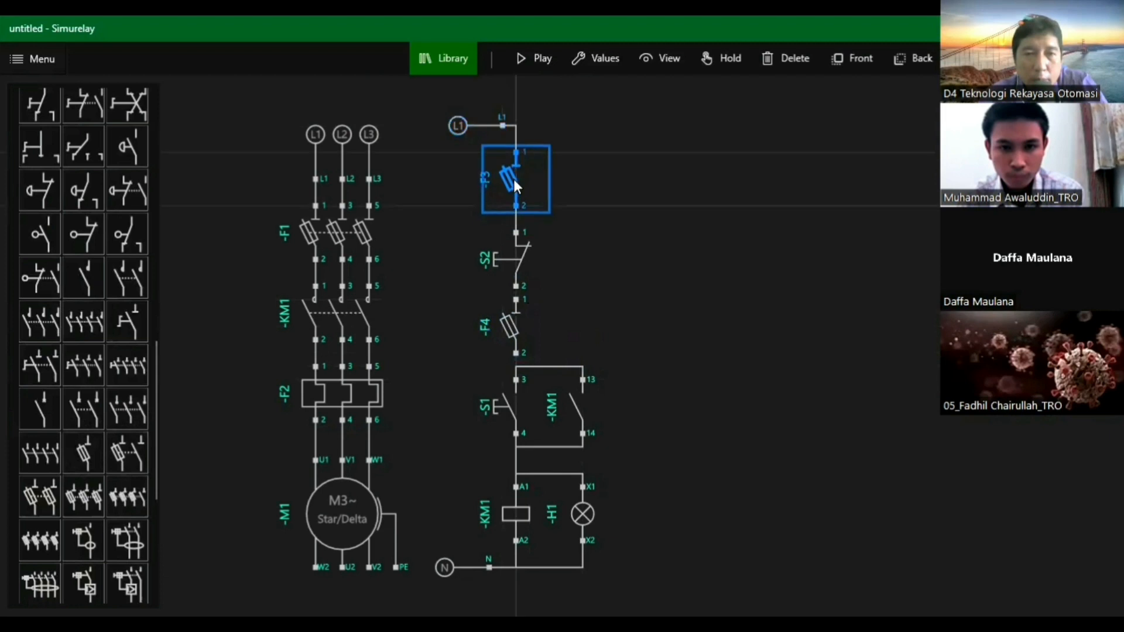
drag(522, 250, 521, 240)
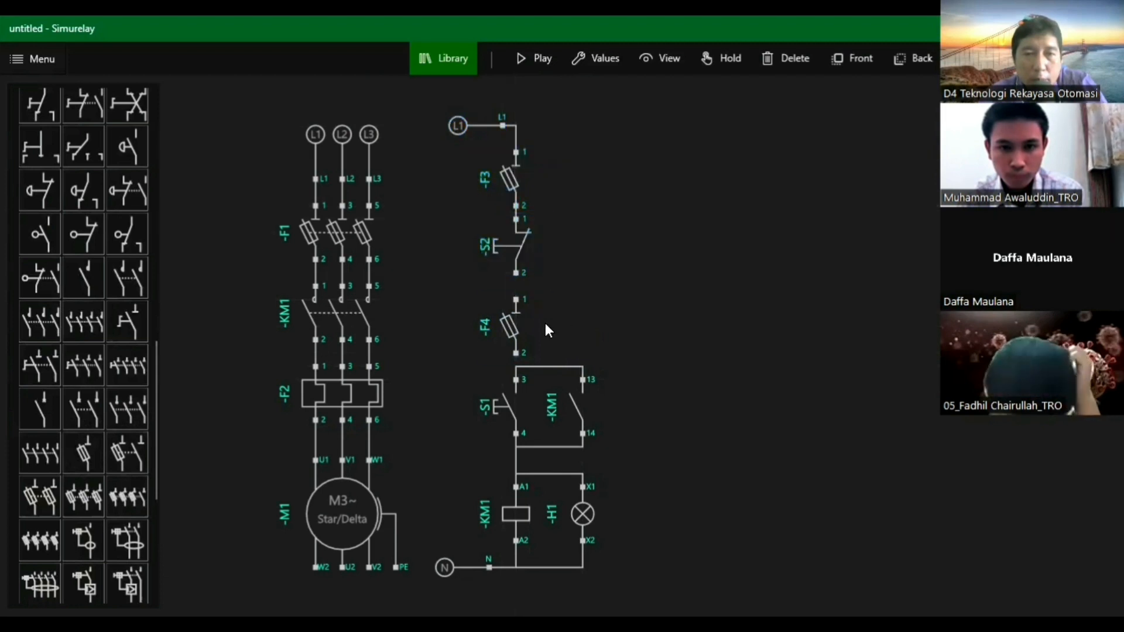
drag(517, 322, 511, 308)
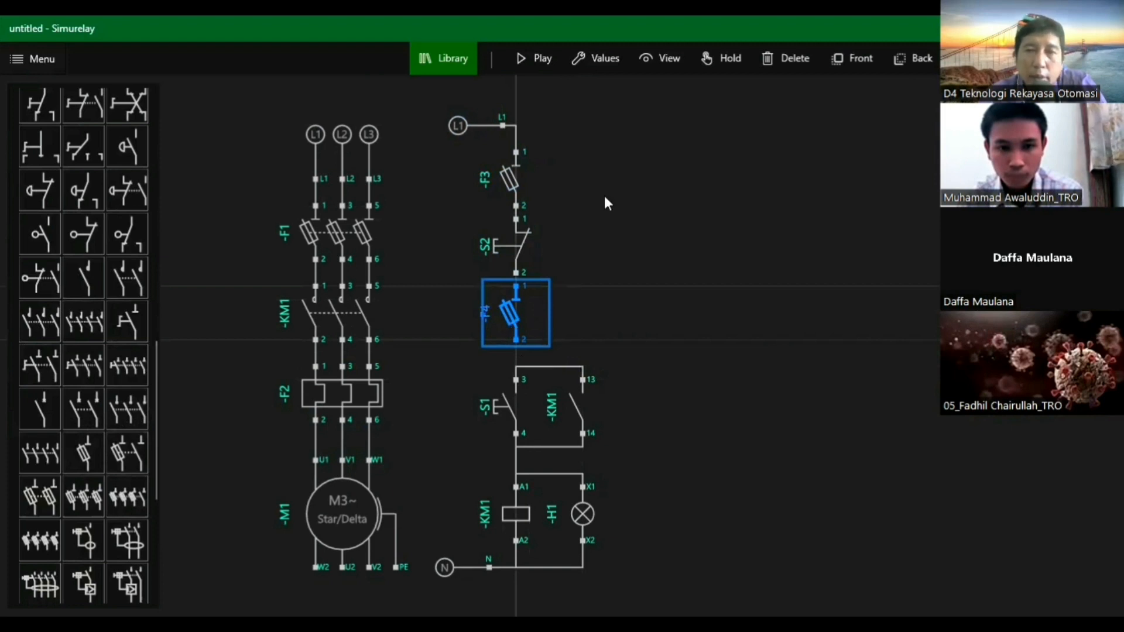
Try changing the designation number of fuse F4 between push buttons S2 and S1
click(612, 58)
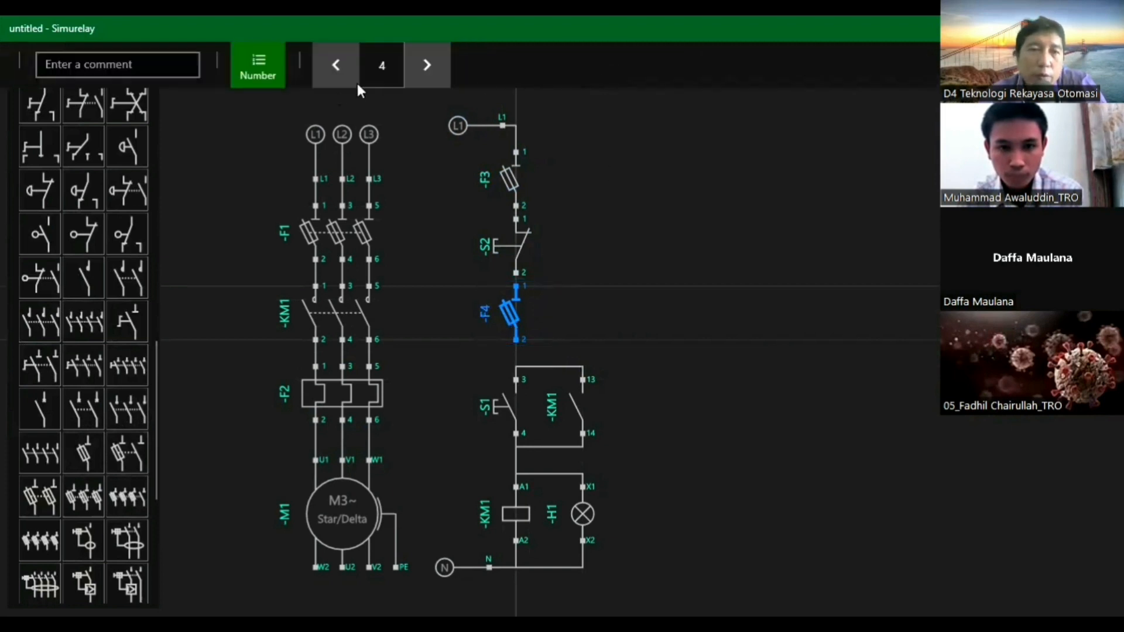
click(336, 63)
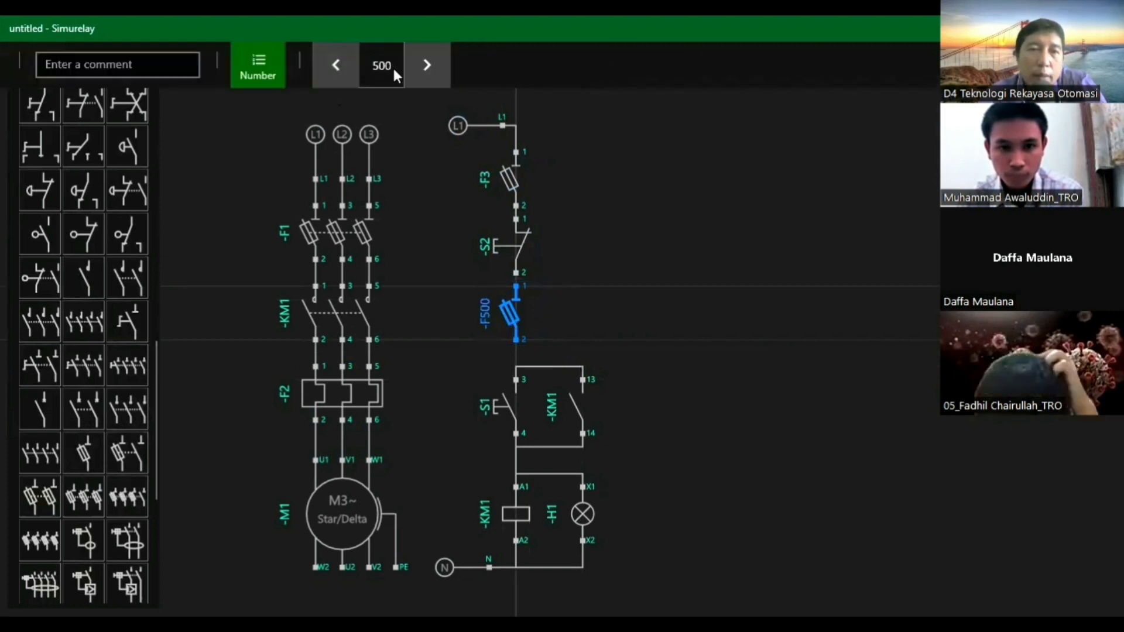
click(427, 69)
click(603, 166)
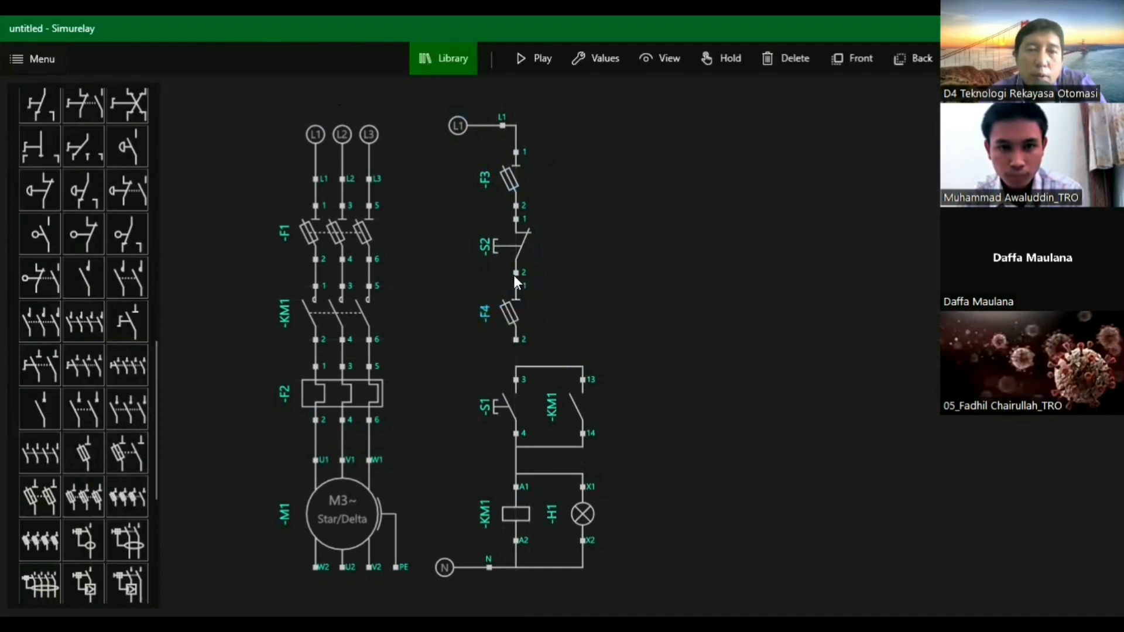
click(507, 315)
click(603, 57)
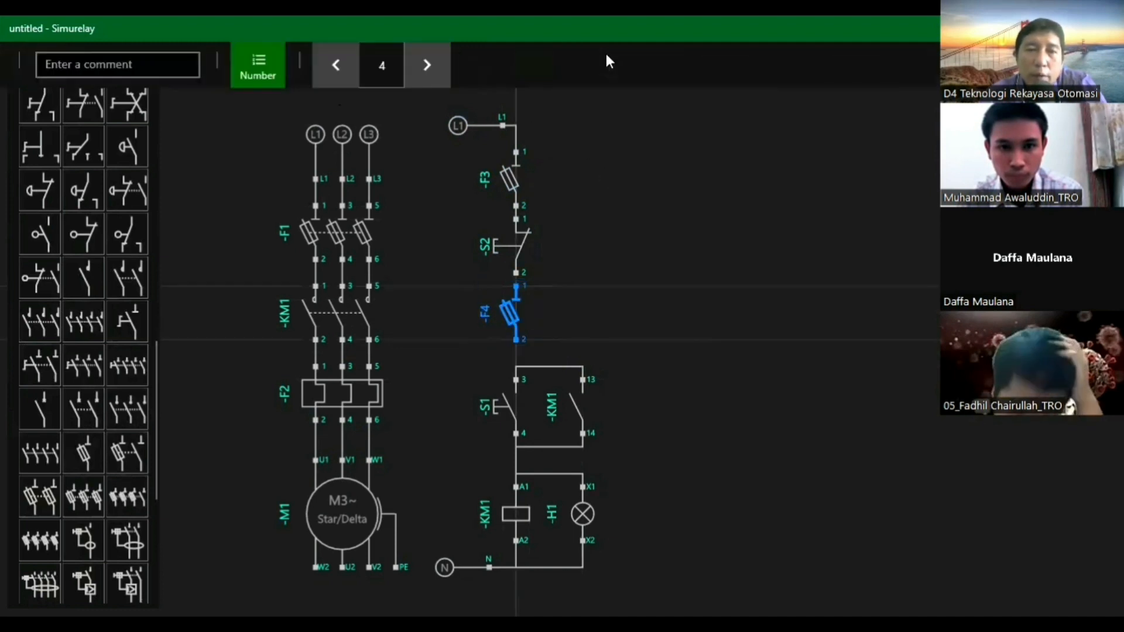
click(333, 67)
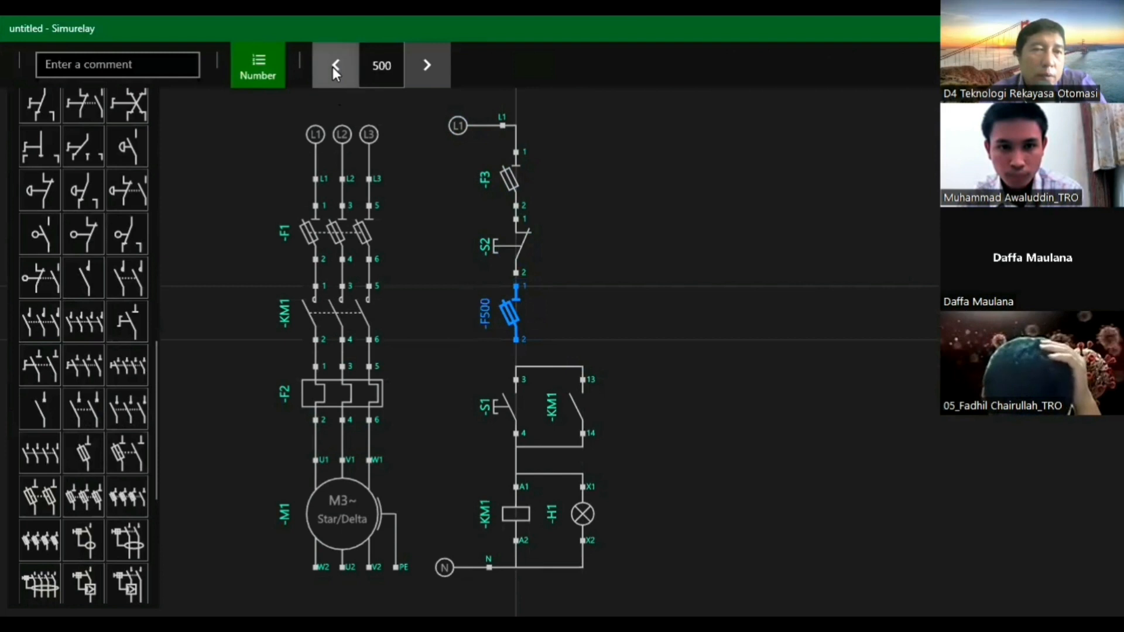
click(333, 66)
click(429, 69)
click(429, 68)
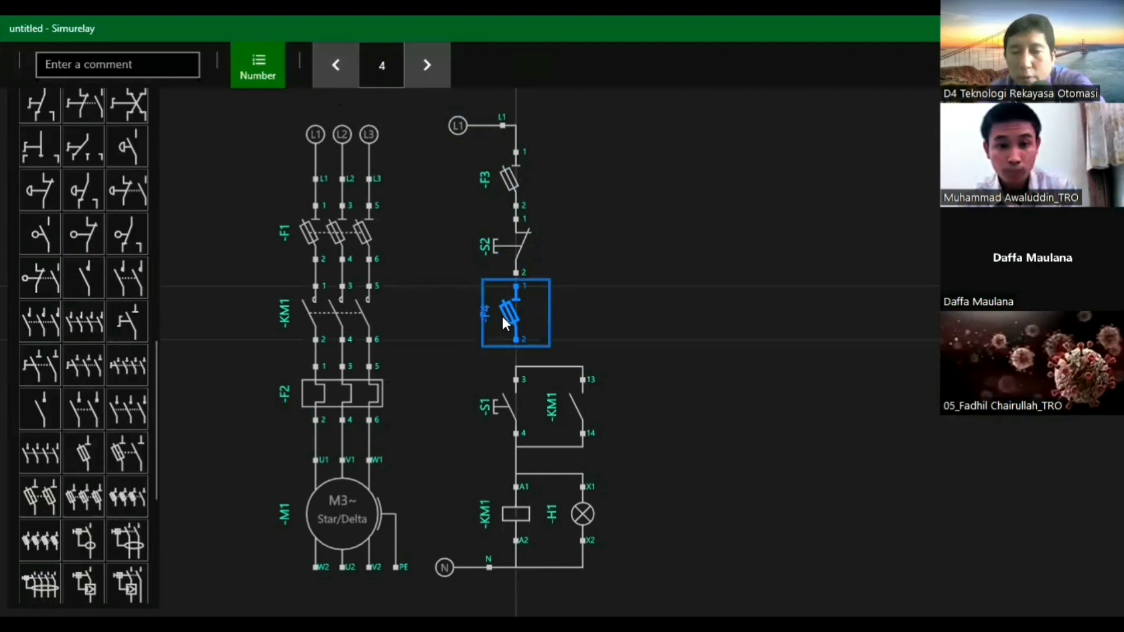
Delete fuse F4 from the gap between push buttons S2 and S1
key(Delete)
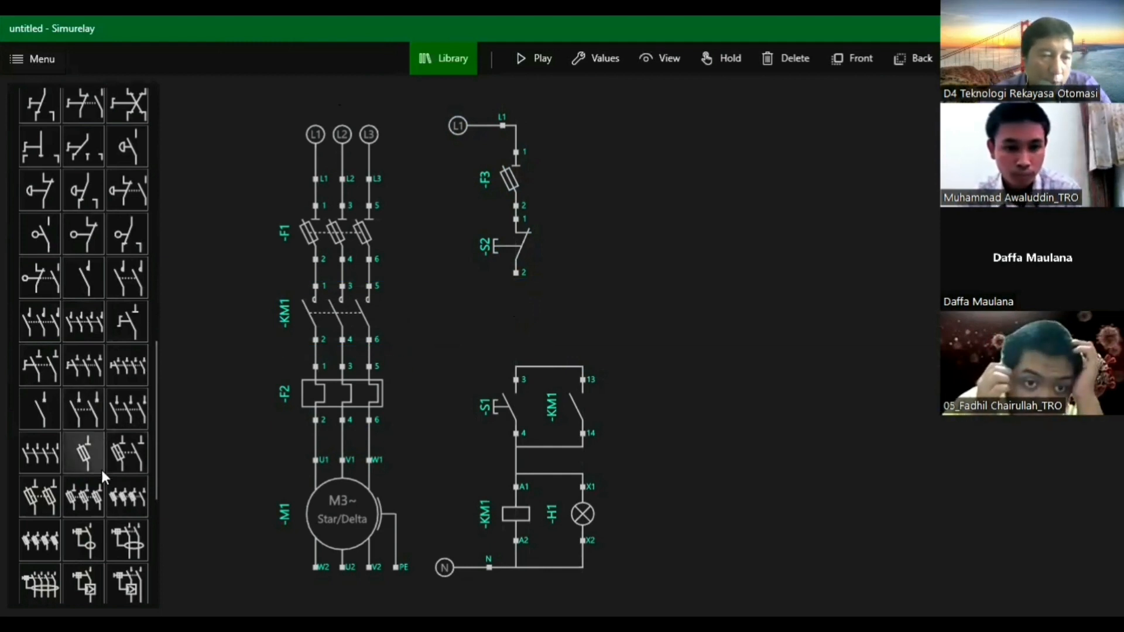
Place a single-pole contactor contact in the gap between push buttons S2 and S1
scroll(102, 469, up, 1)
scroll(103, 469, up, 2)
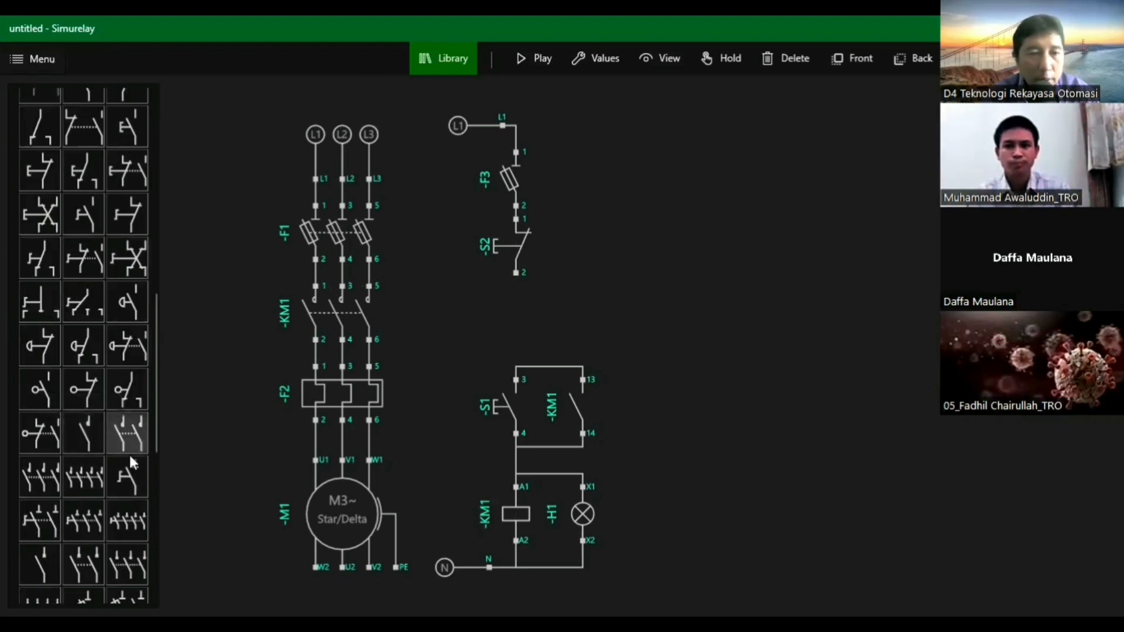
drag(90, 433, 473, 358)
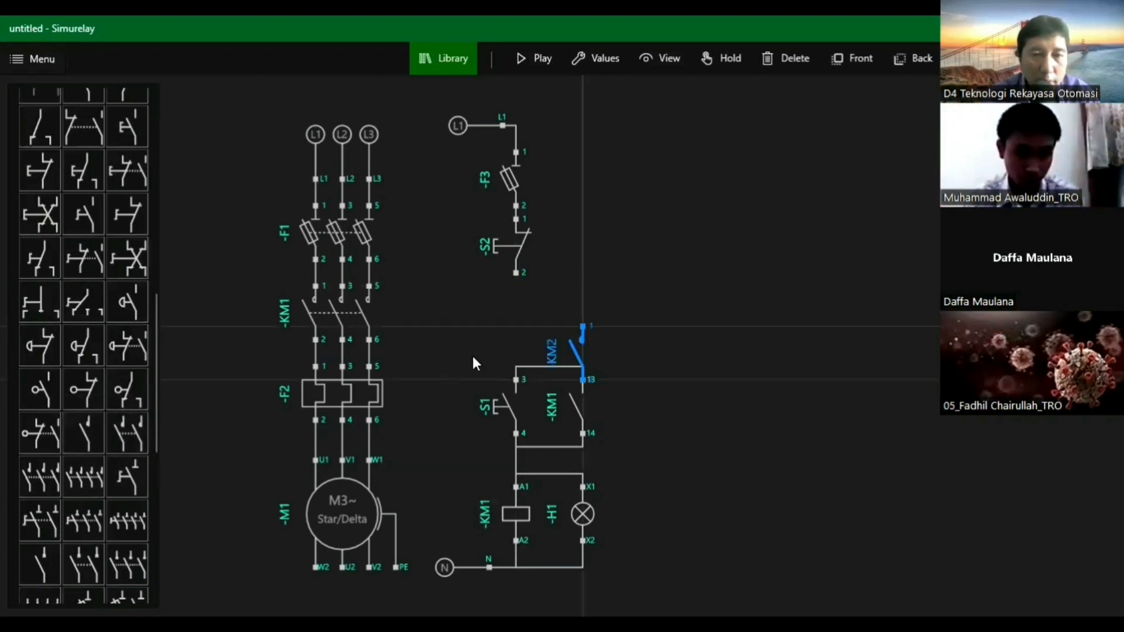
drag(574, 346, 498, 312)
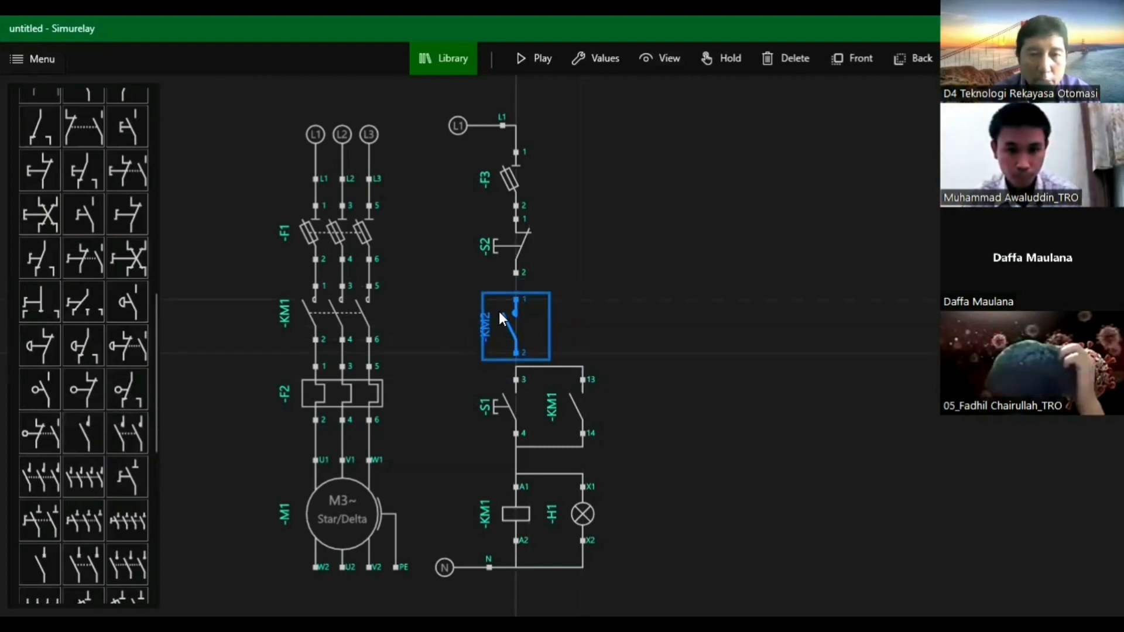
Set the new contactor contact's designation number to 200 and delete the contact from the control circuit
click(589, 54)
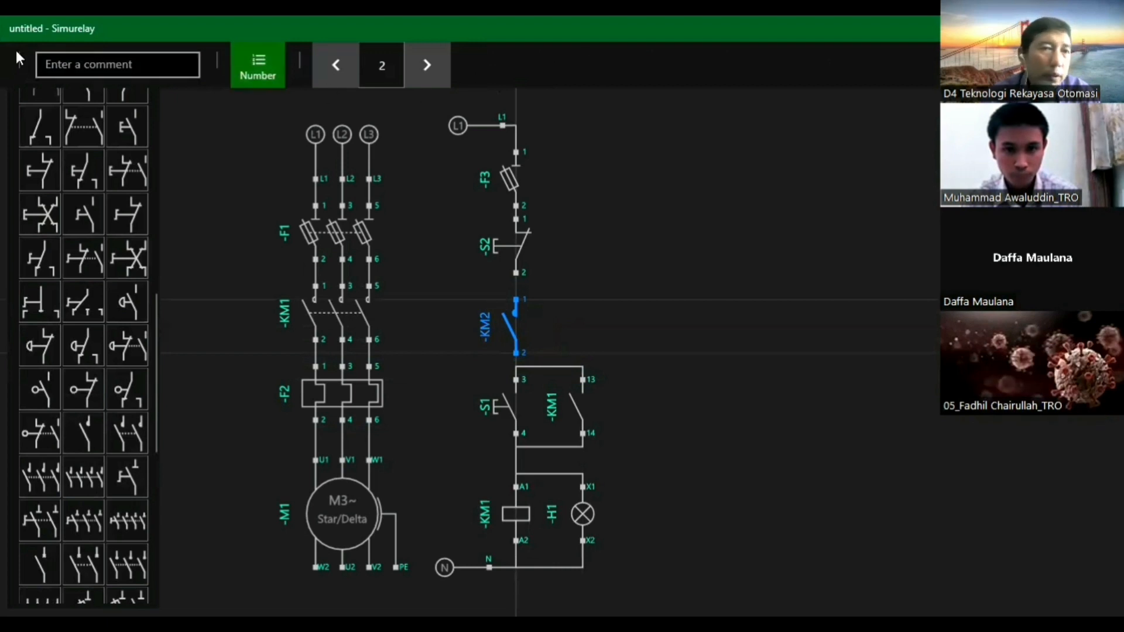
click(44, 64)
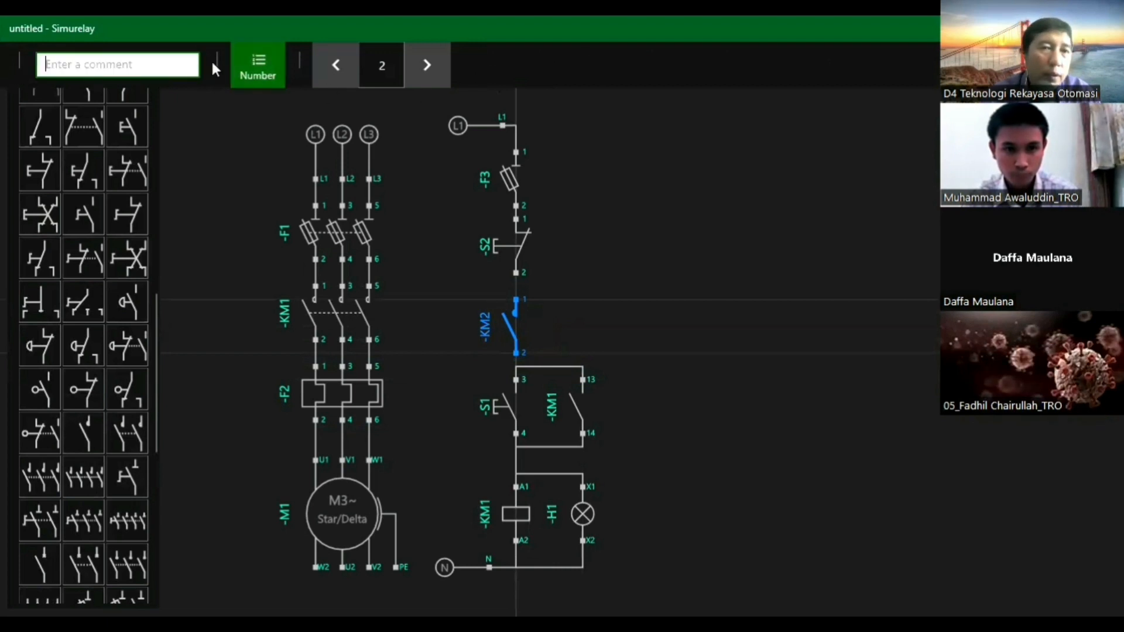
click(336, 65)
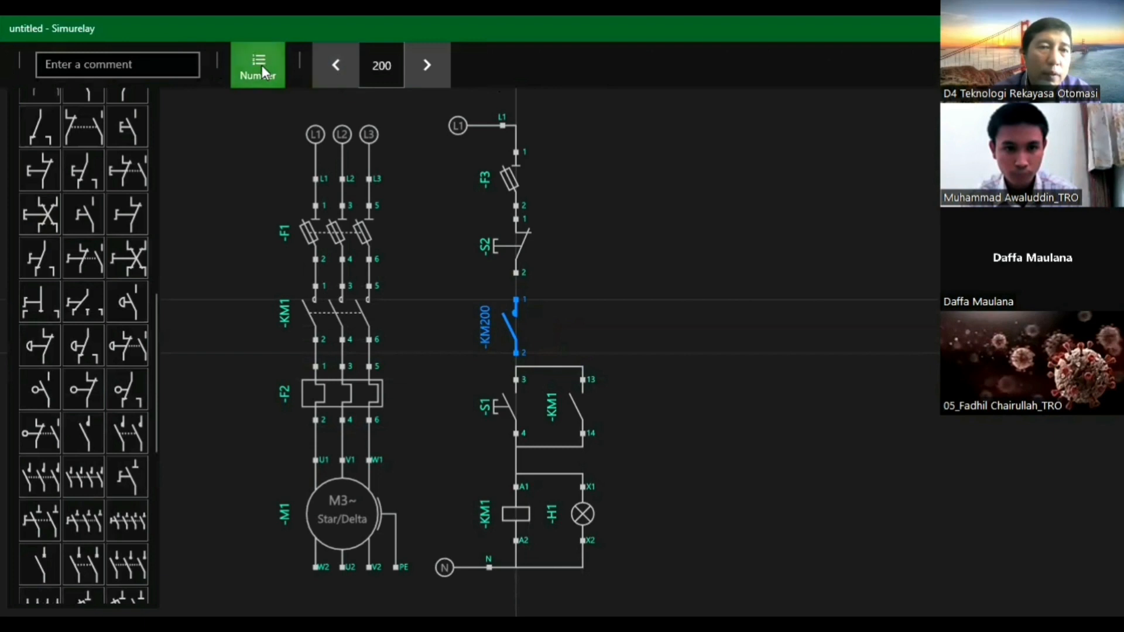
click(637, 227)
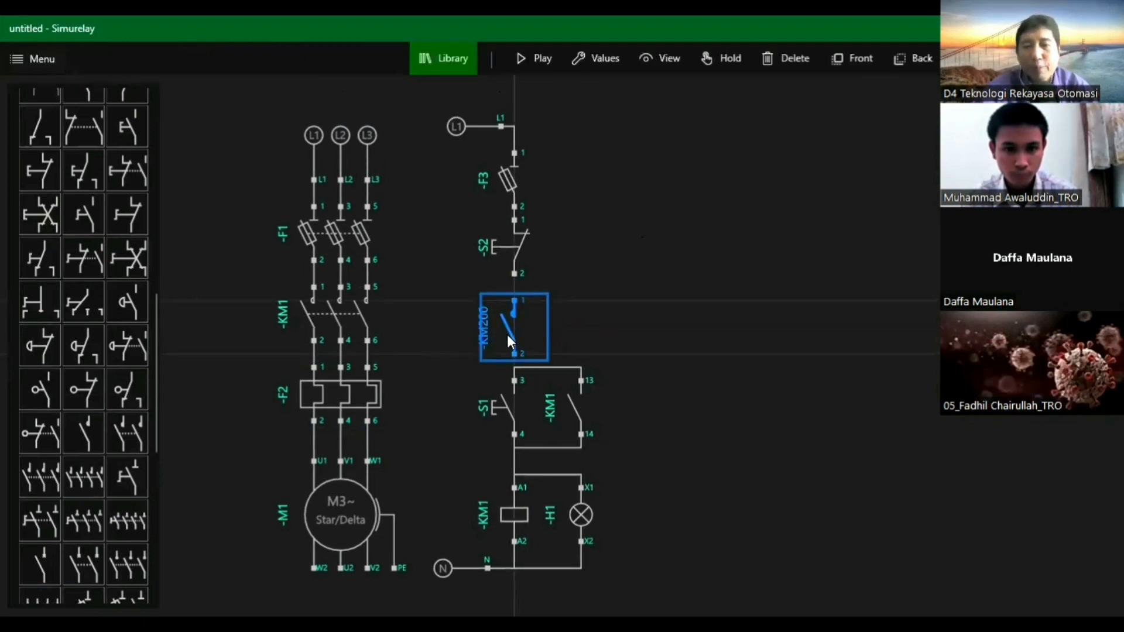
key(Delete)
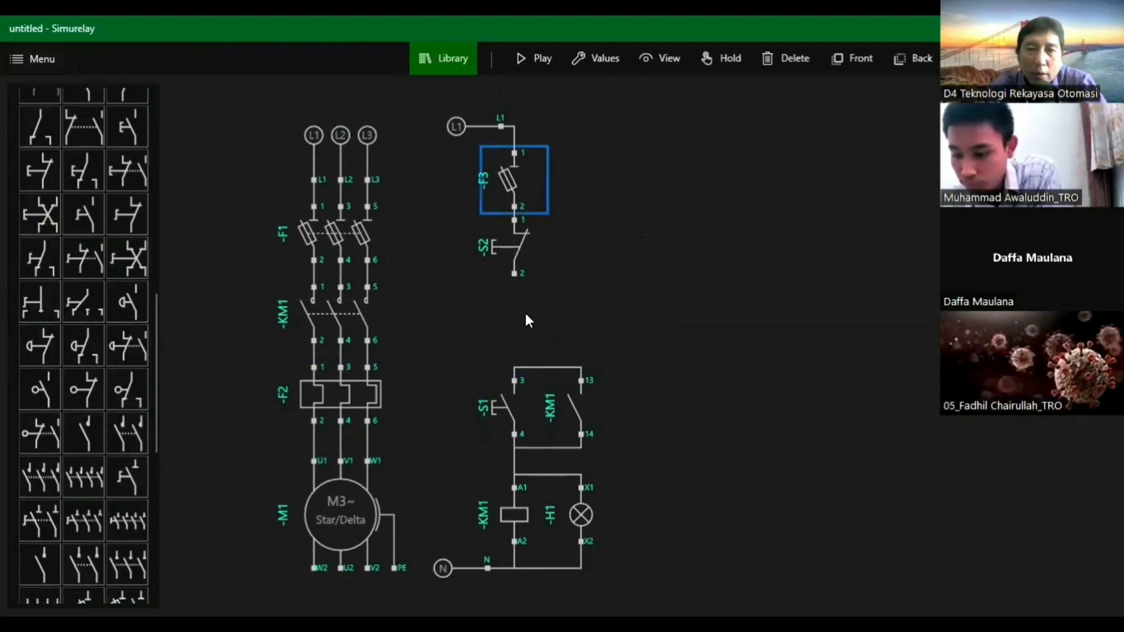
Wire terminal 2 of push button S2 to terminal 3 of push button S1
scroll(87, 303, up, 10)
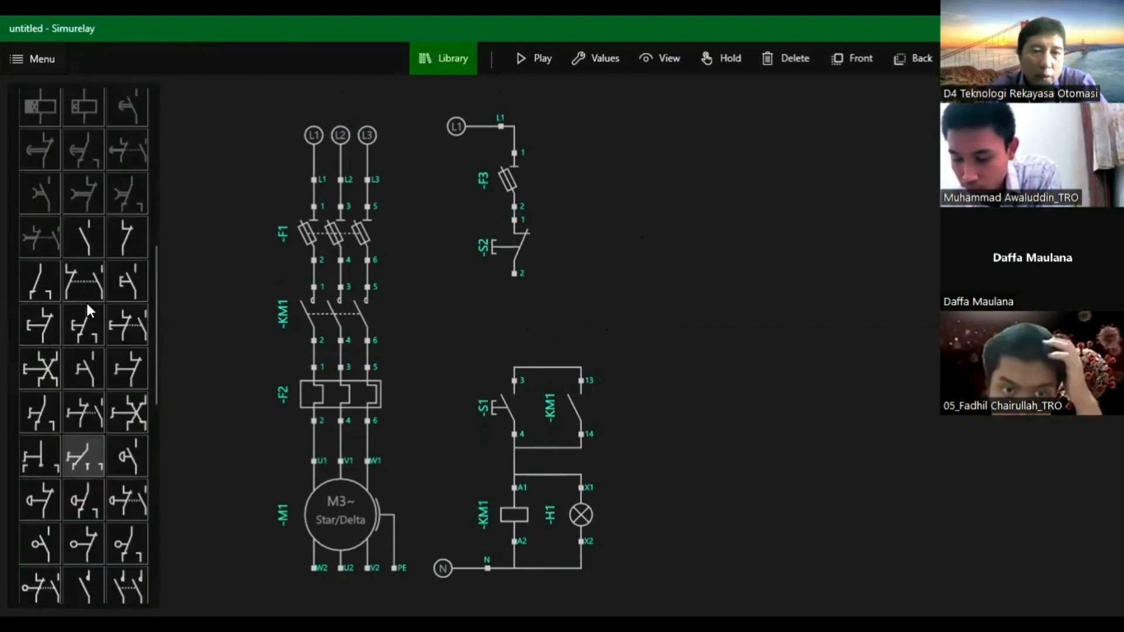
click(515, 276)
click(515, 382)
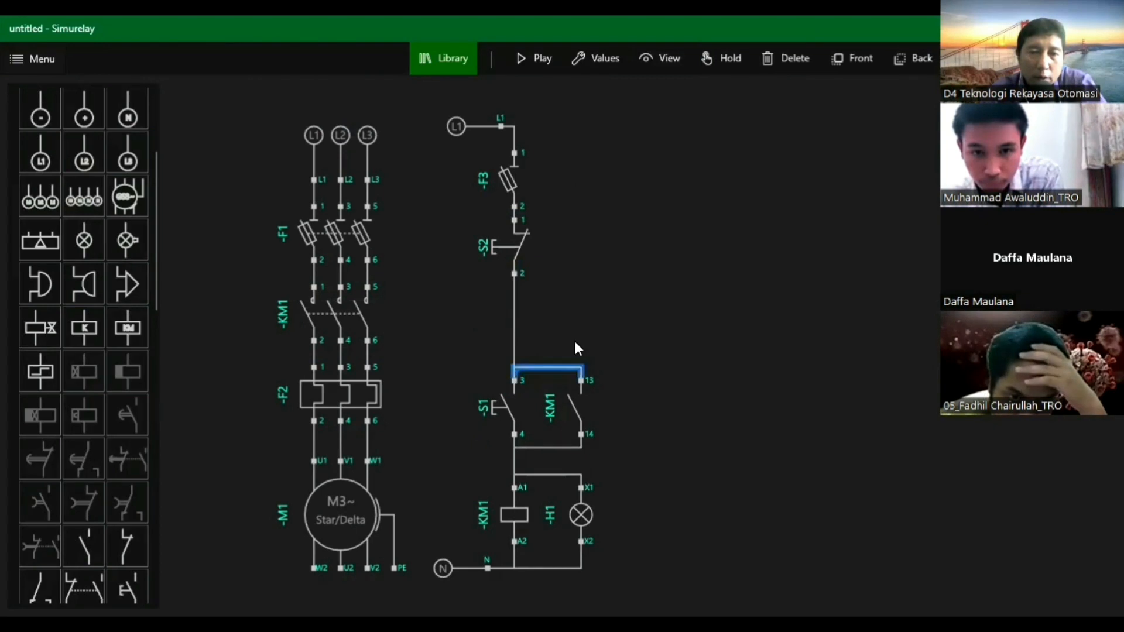
Simulate the circuit with fuse switches F1 and F3 closed, actuate push button S1 to test the self-holding, and stop the simulation
click(534, 58)
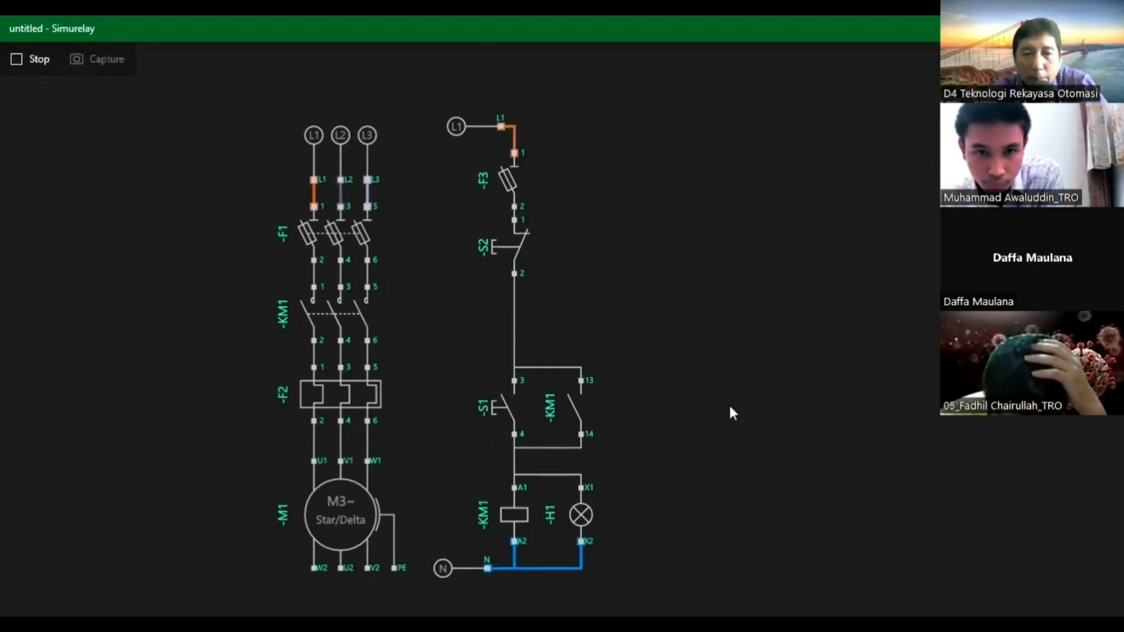
click(314, 249)
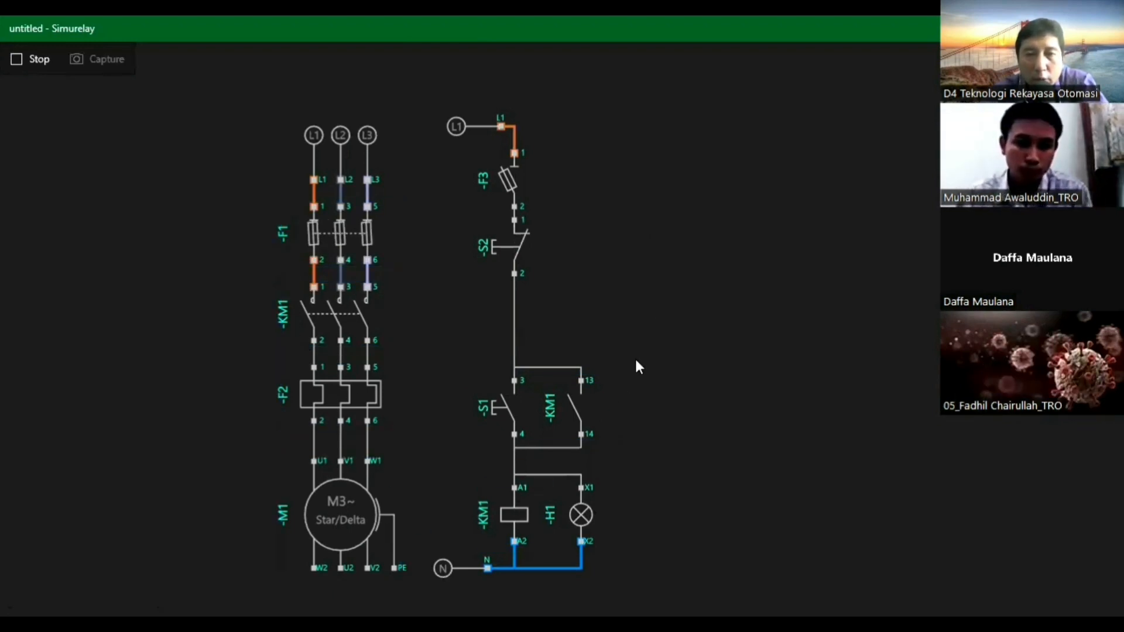
click(515, 407)
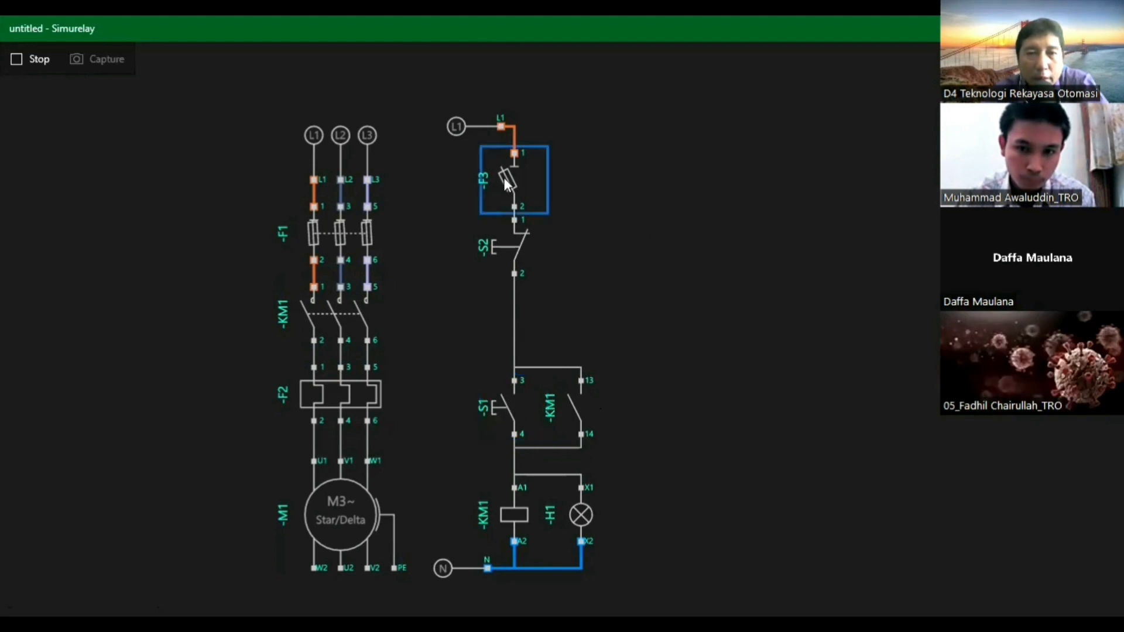
click(514, 190)
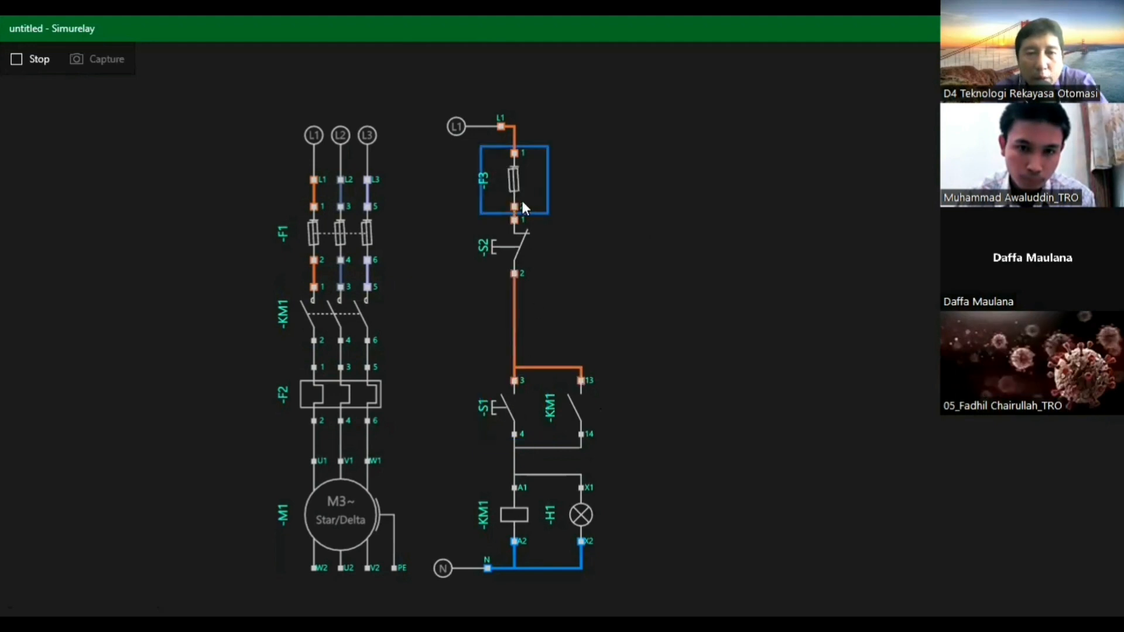
click(523, 419)
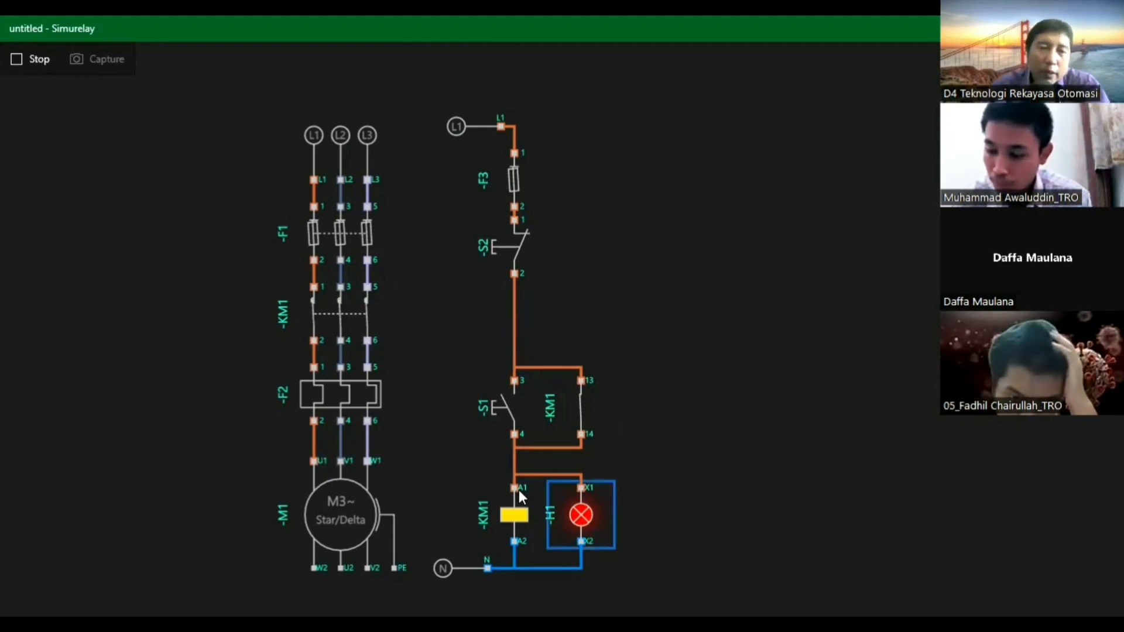
click(514, 414)
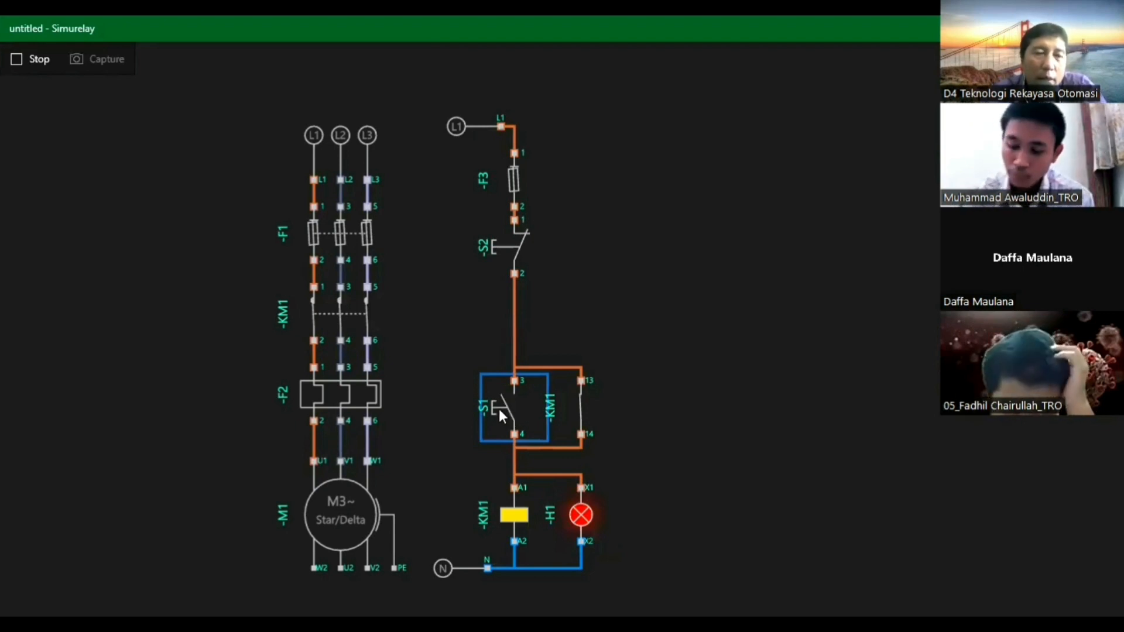
click(33, 63)
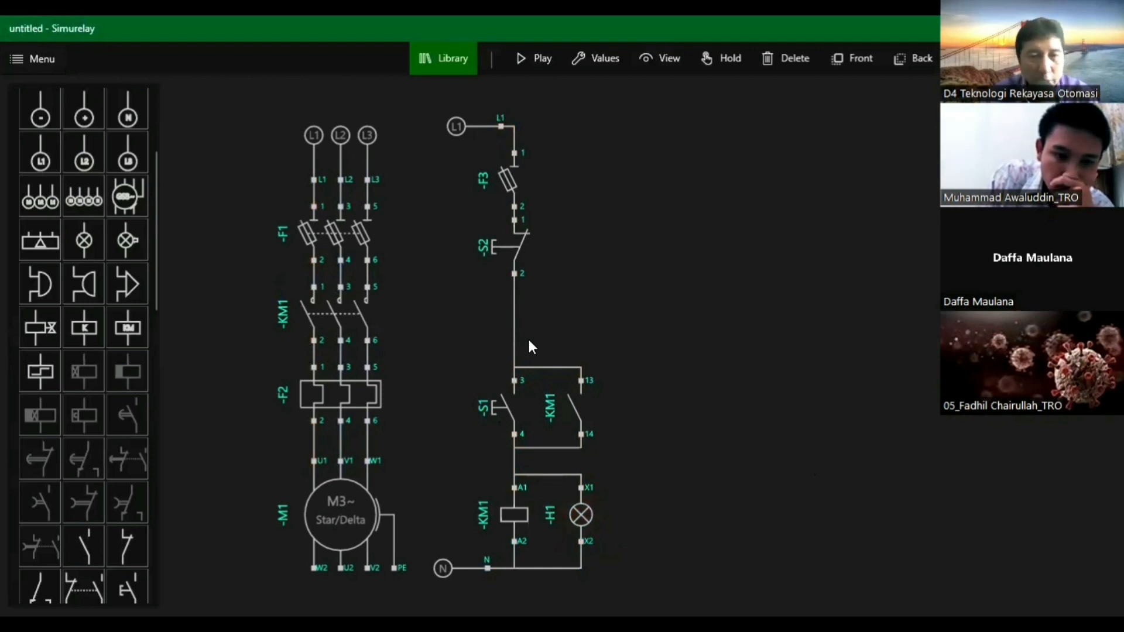
Save the circuit under the file name okk in the Simurelay folder
click(25, 61)
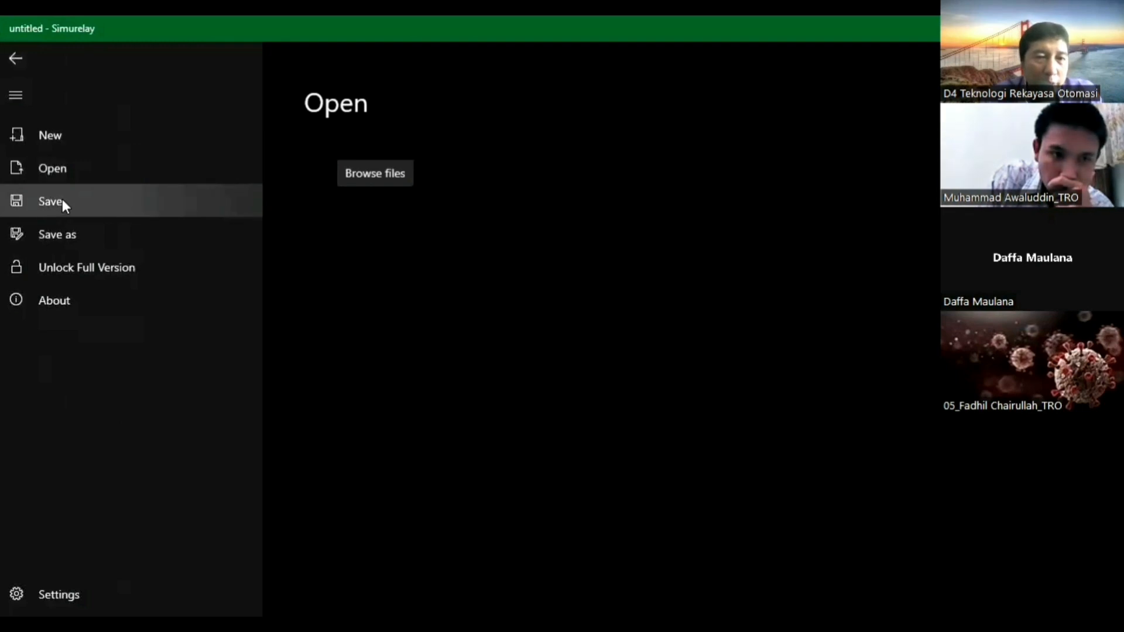
click(63, 239)
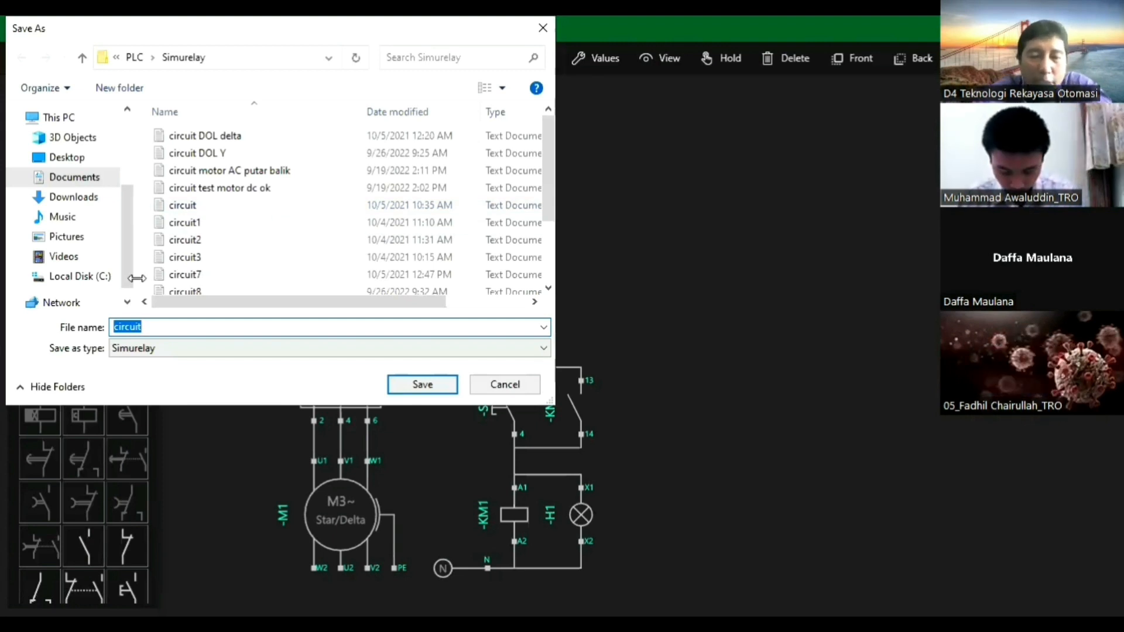
text(okk)
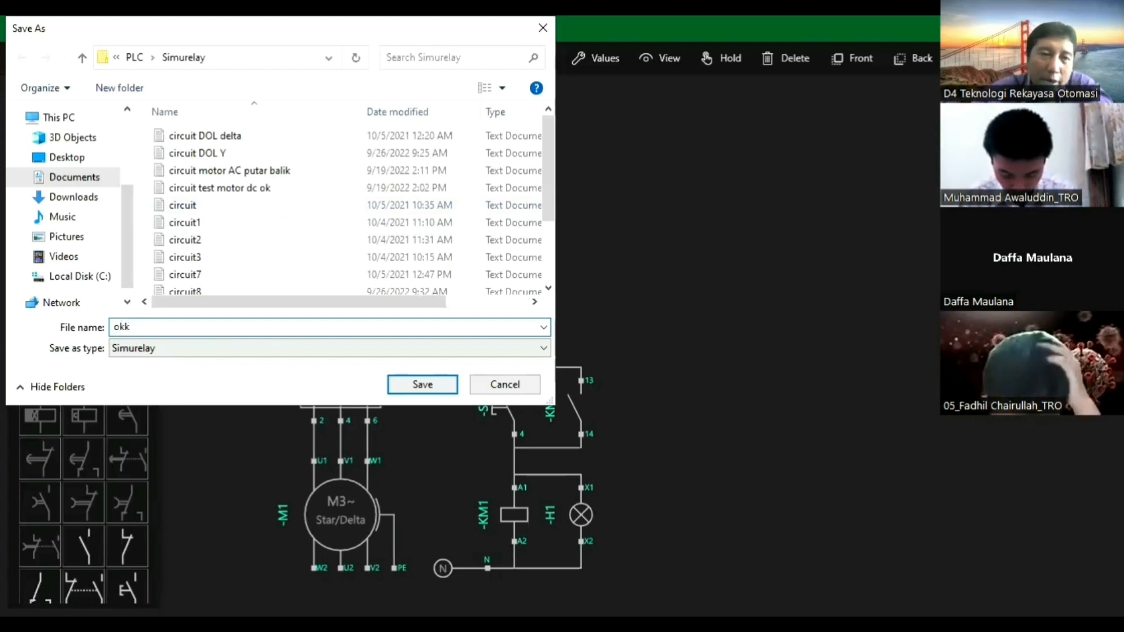
key(Return)
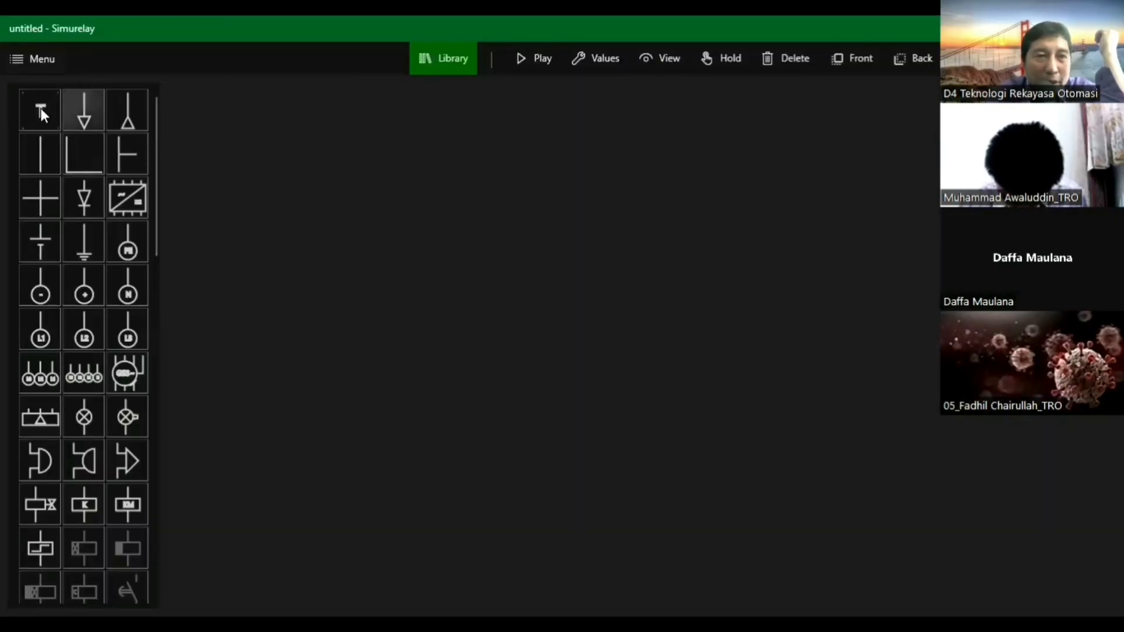
Open the saved circuit file okk from the Simurelay folder
click(16, 59)
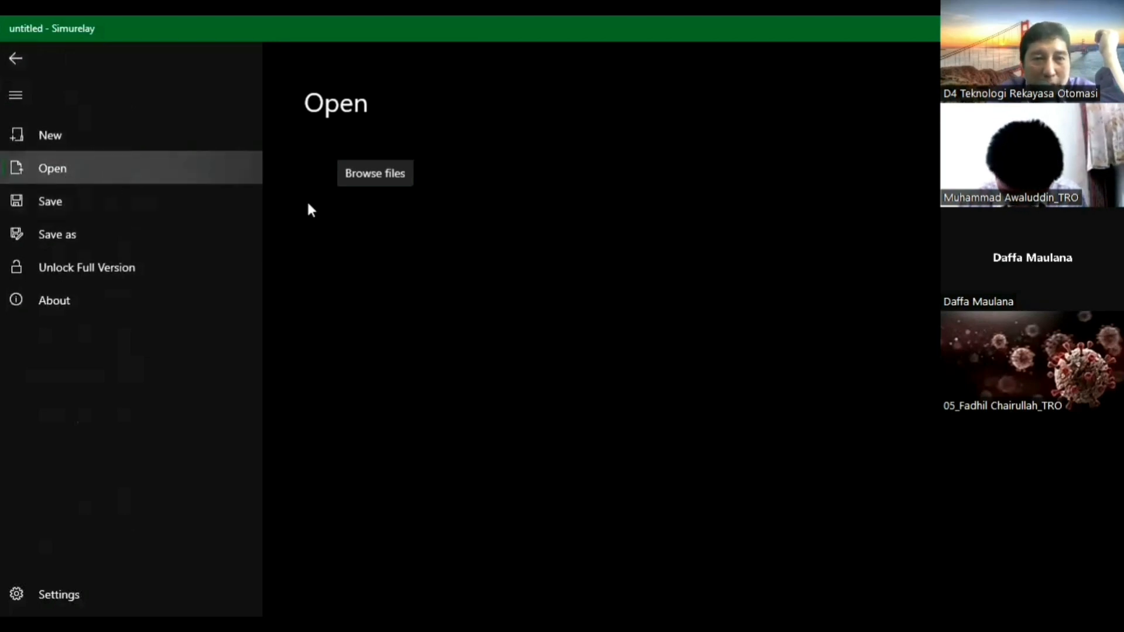
click(370, 173)
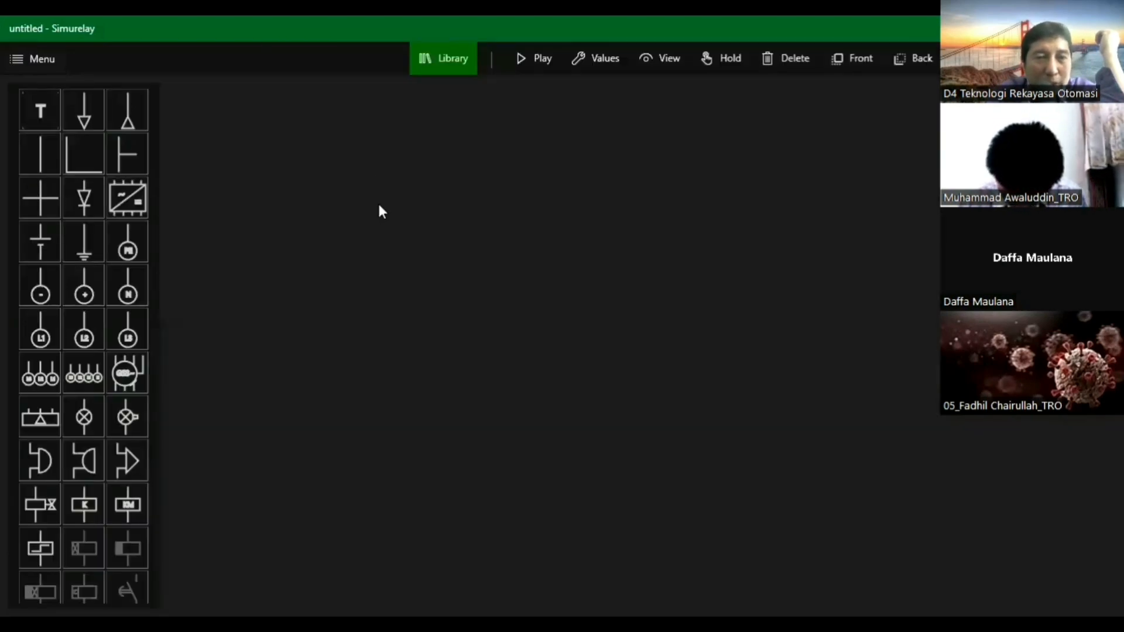
scroll(252, 242, down, 1)
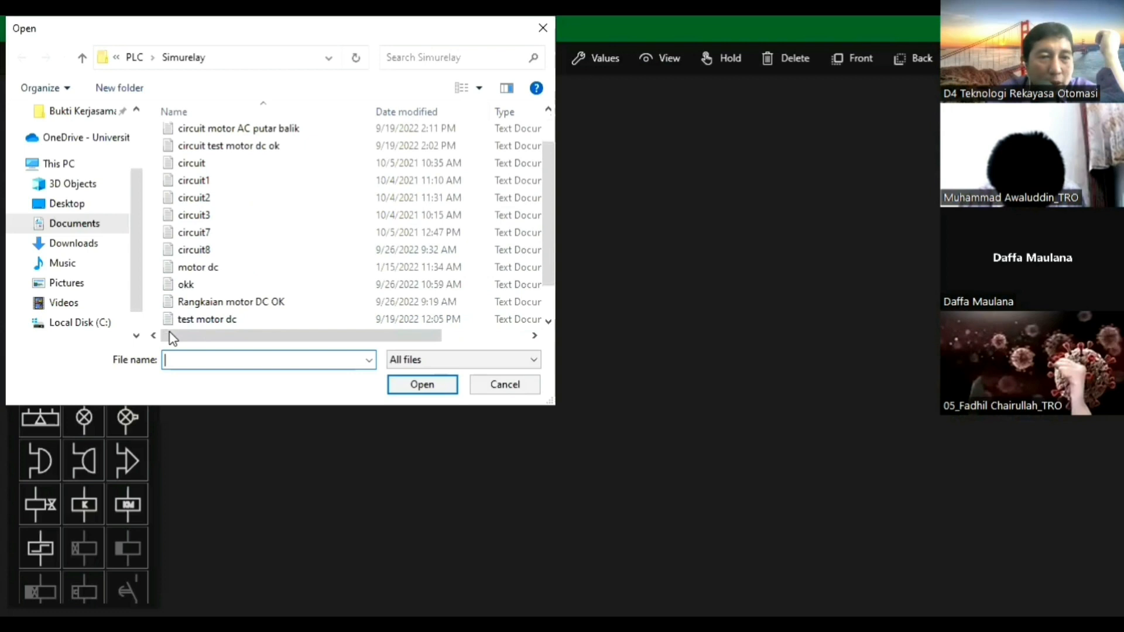
double_click(187, 285)
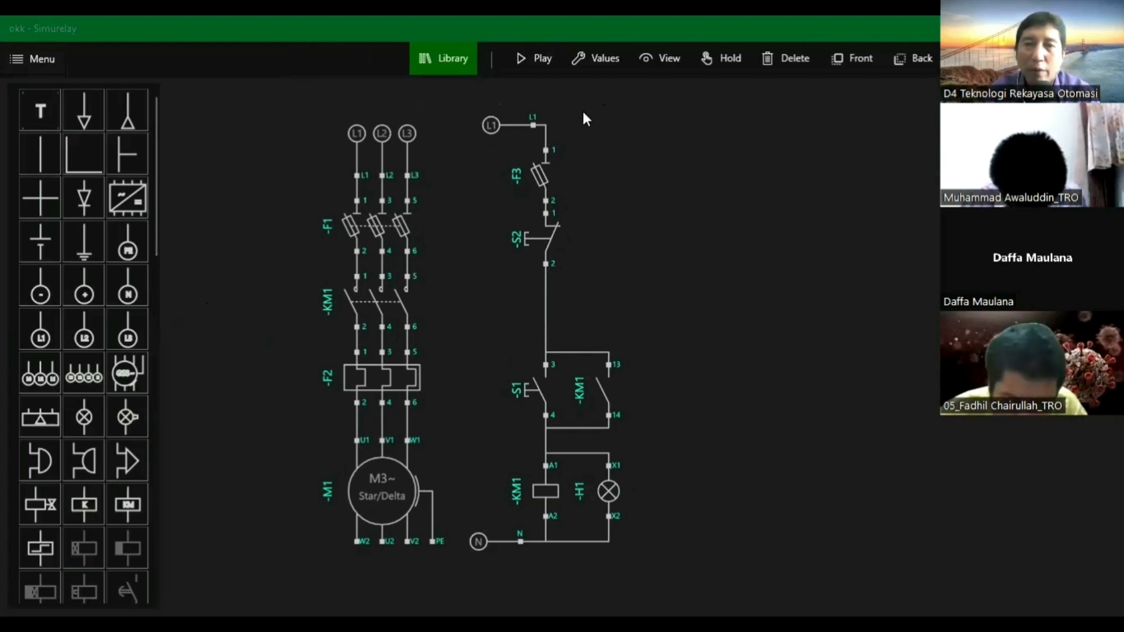
Simulate the reopened circuit with fuse switches F1 and F3 closed, actuate push button S1, and stop the simulation
click(536, 59)
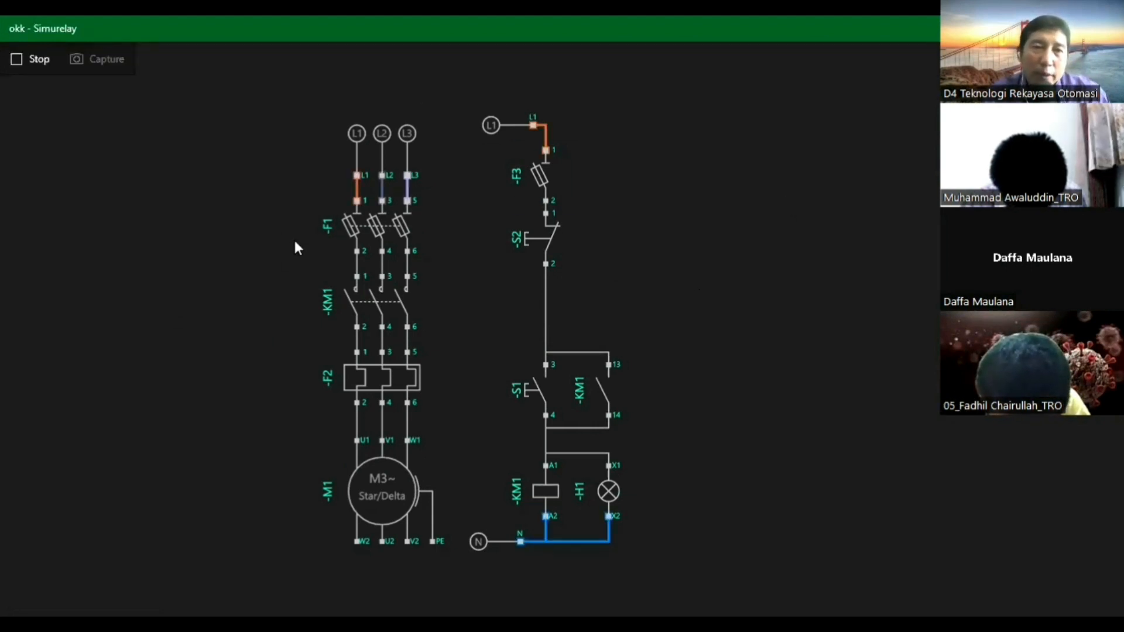
click(361, 231)
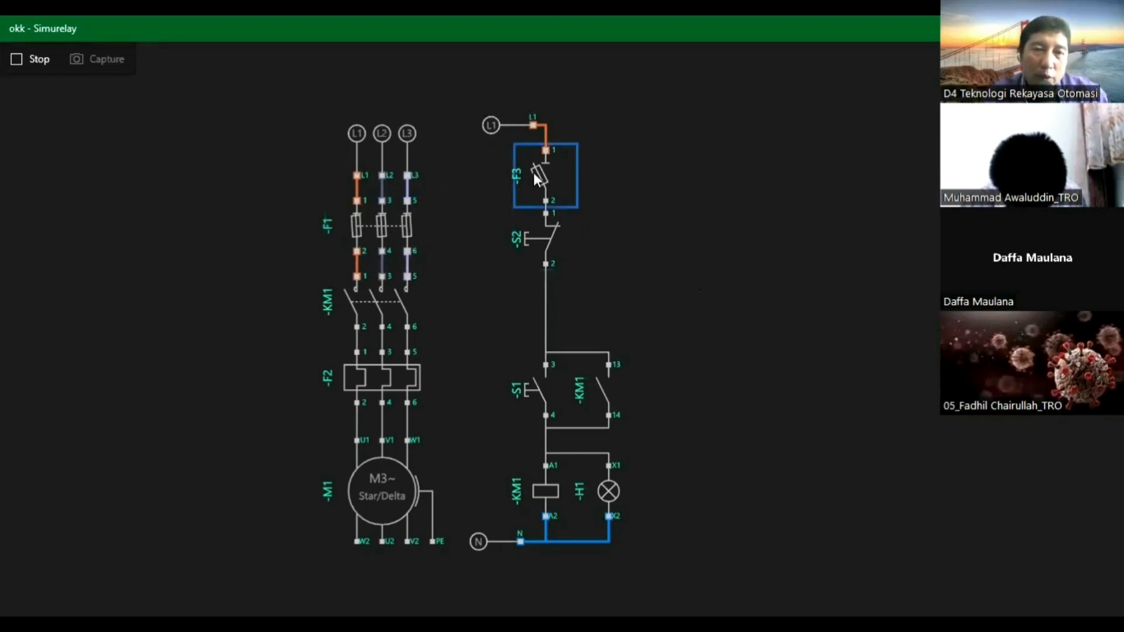
click(548, 169)
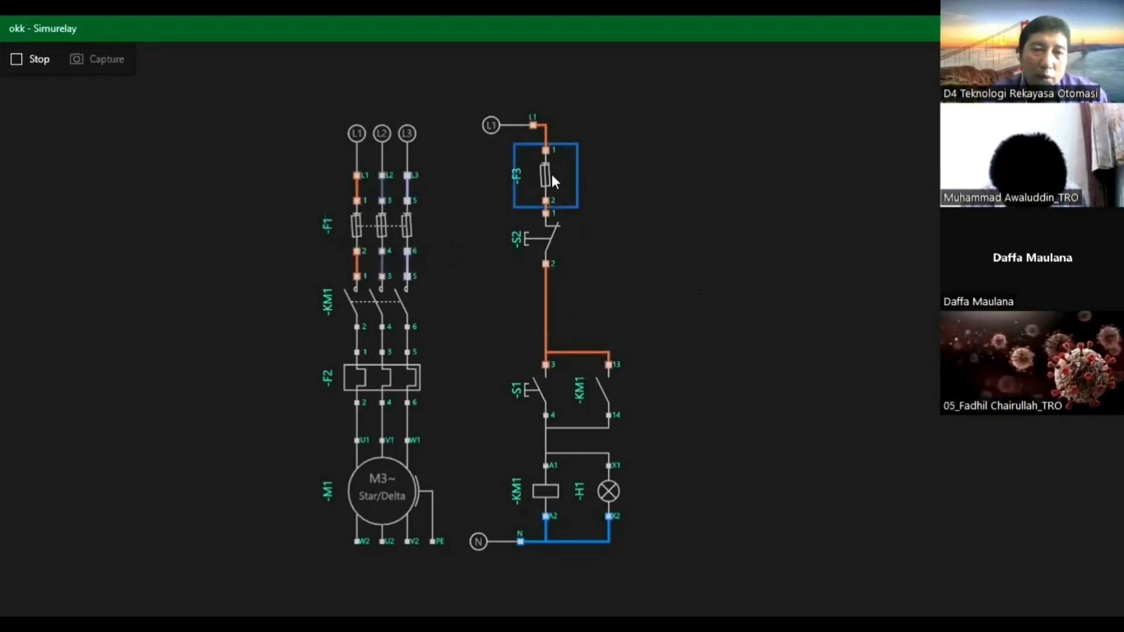
click(546, 379)
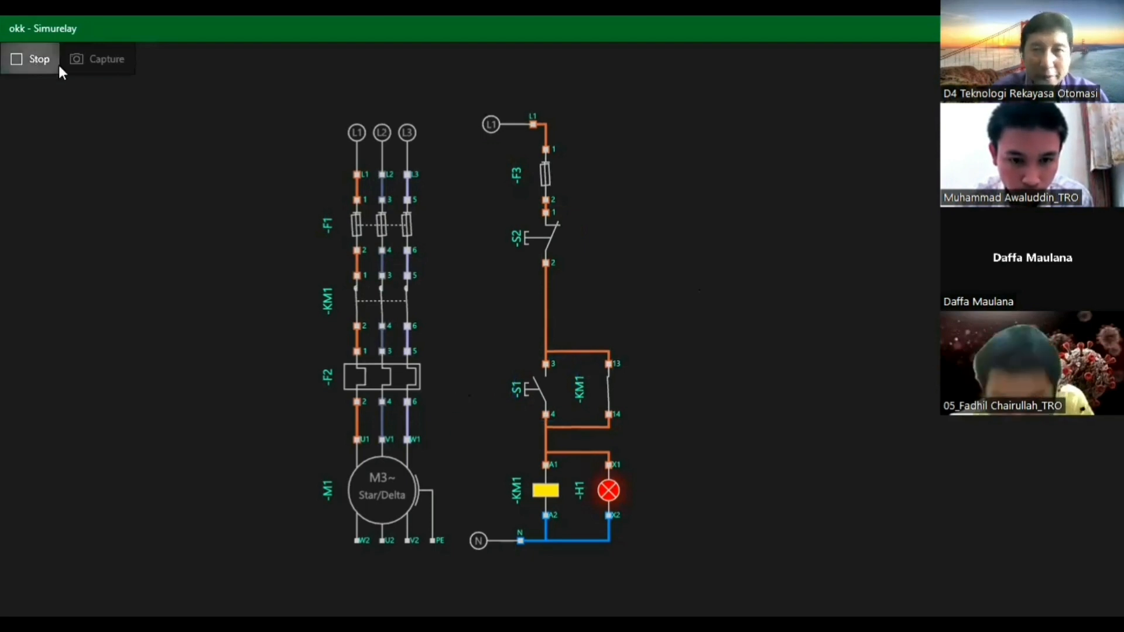
click(37, 62)
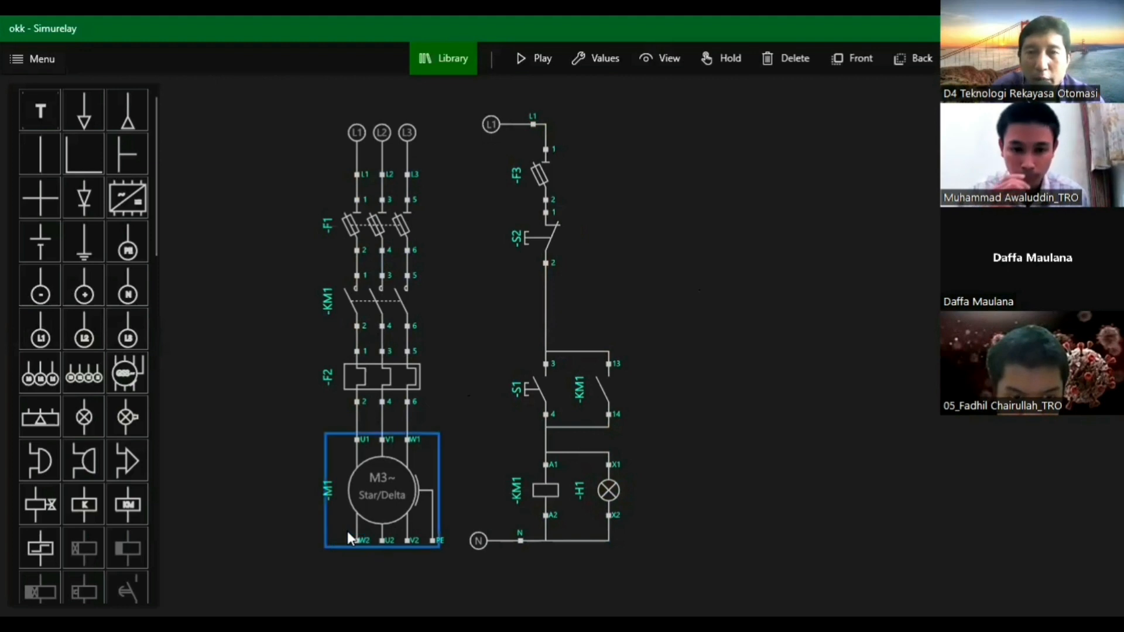
Wire motor M1's terminals W2, U2 and V2 together to form a star connection
mouse_move(359, 541)
mouse_down()
mouse_move(371, 552)
mouse_move(382, 540)
mouse_up()
click(410, 542)
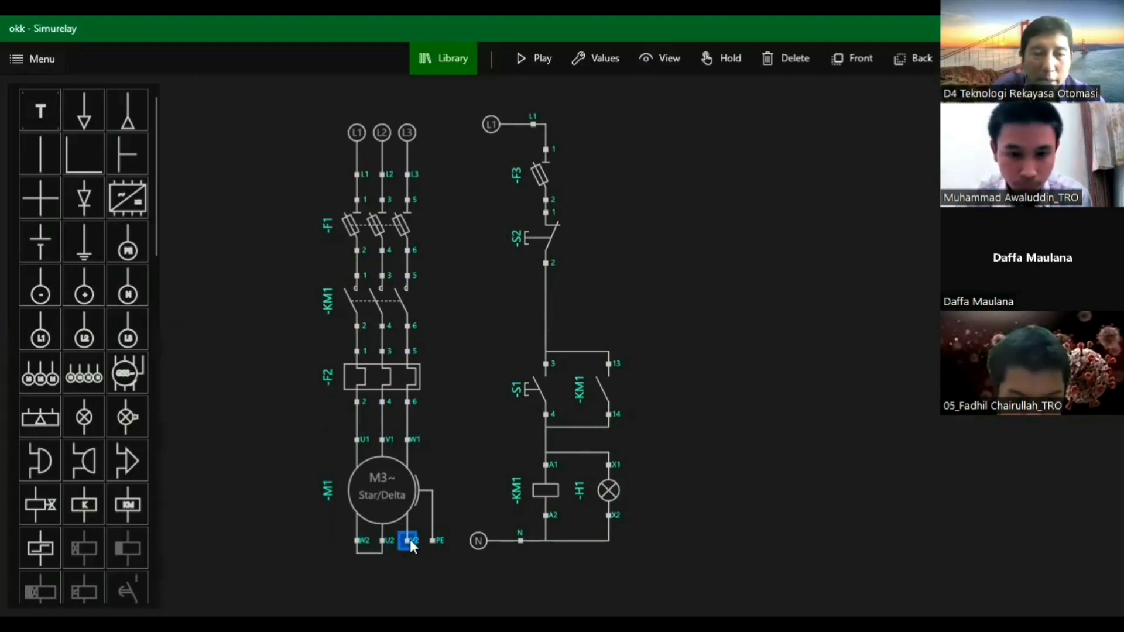
click(382, 539)
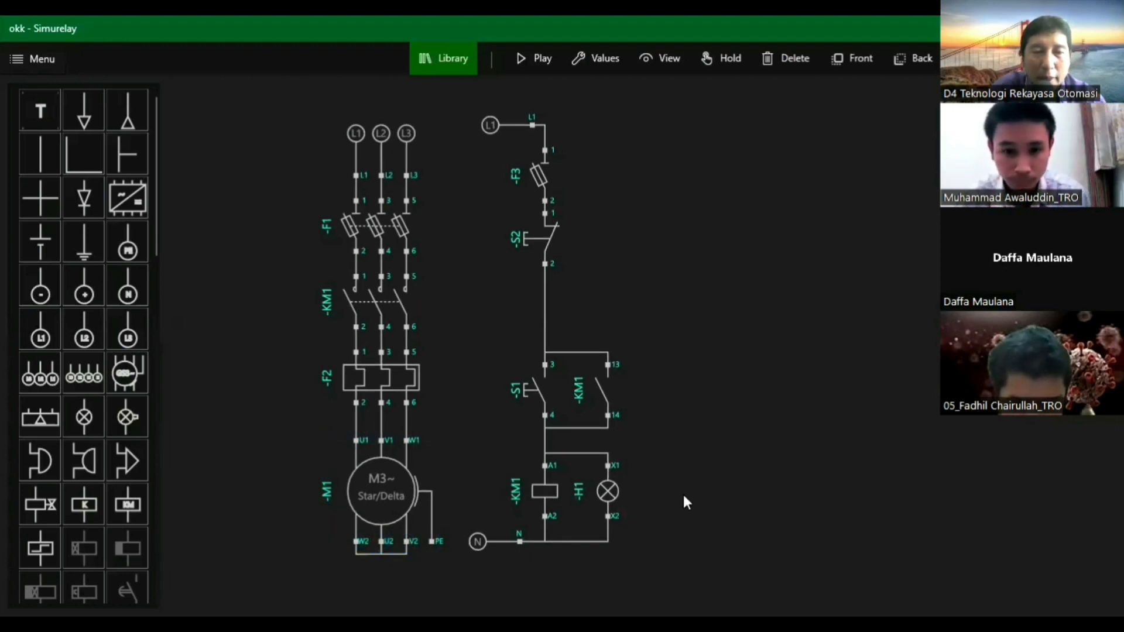
Simulate the star-connected motor with F1 and F3 closed, starting it with push button S1 and stopping it with push button S2
click(535, 60)
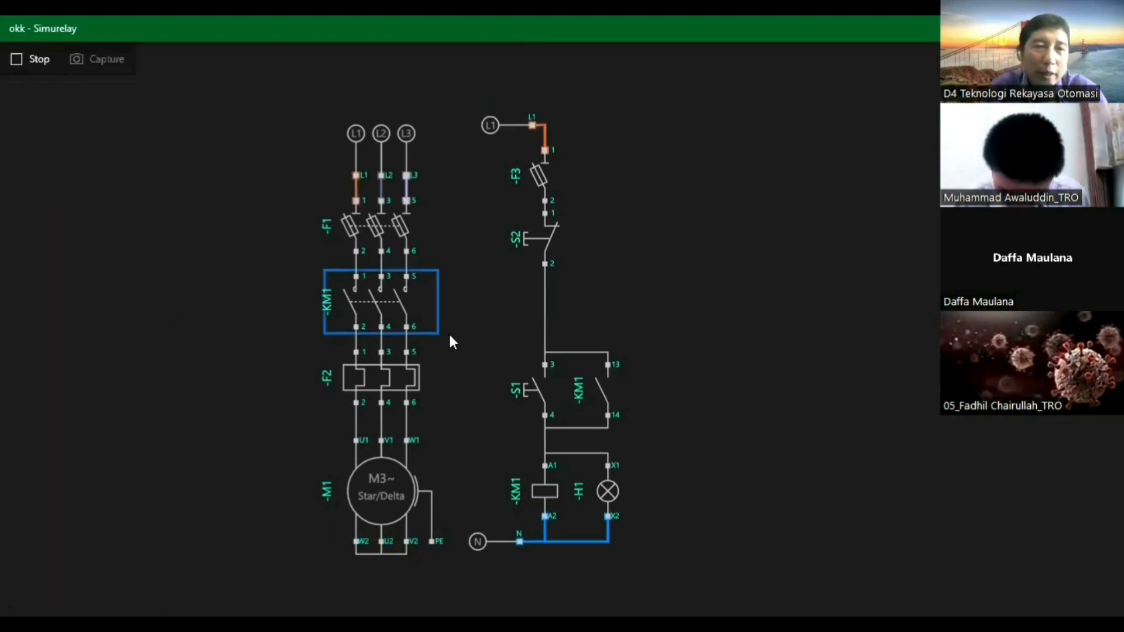
click(358, 237)
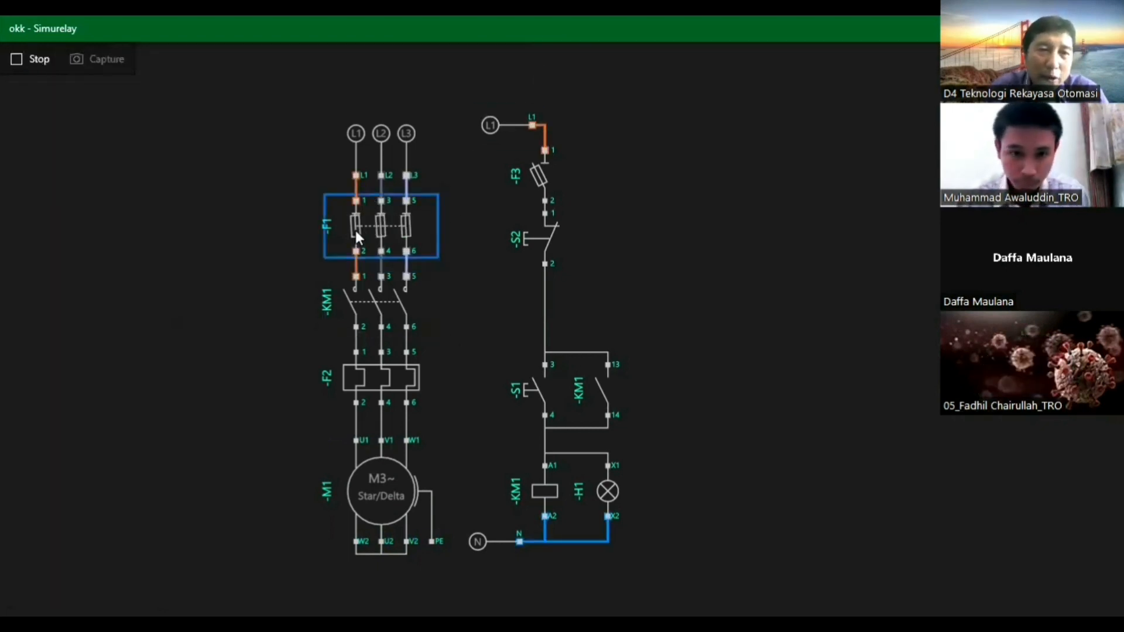
click(545, 176)
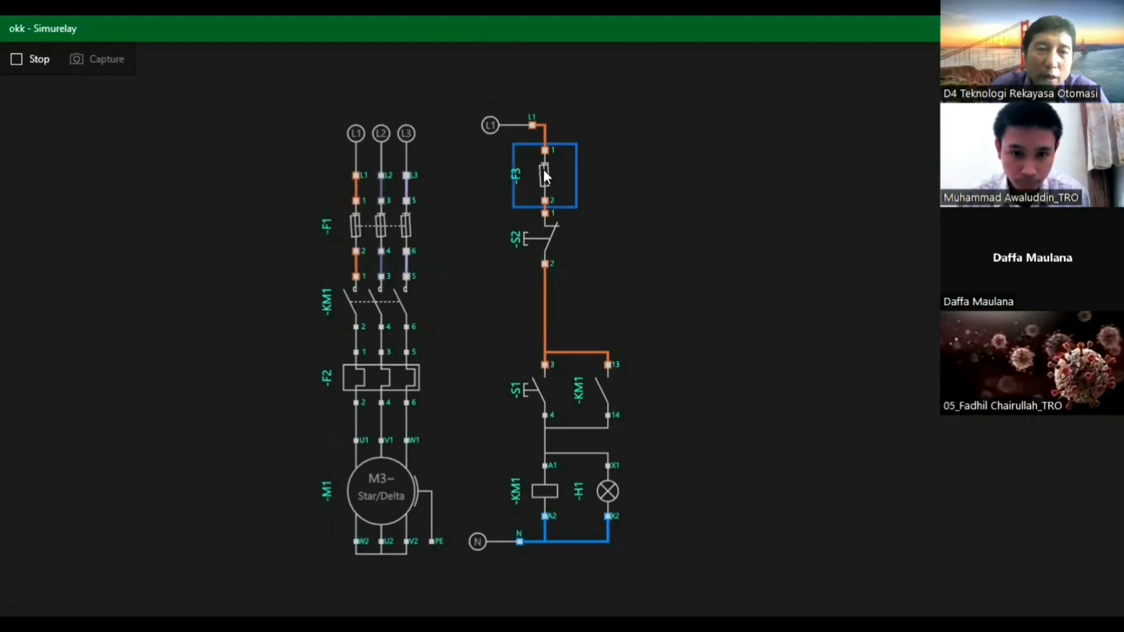
click(536, 392)
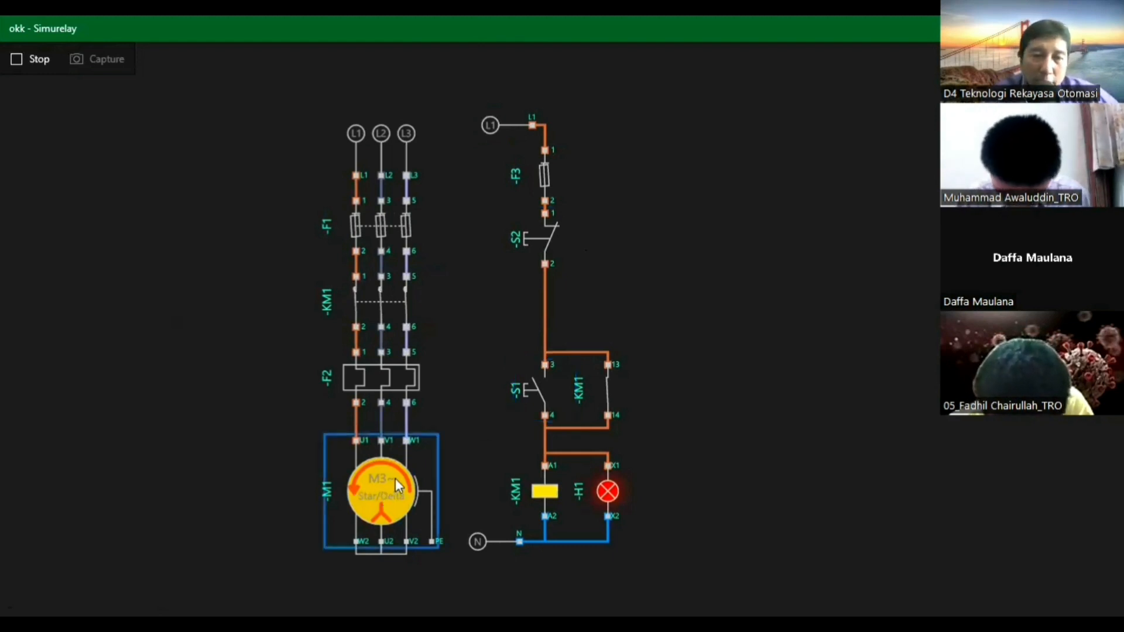
click(555, 243)
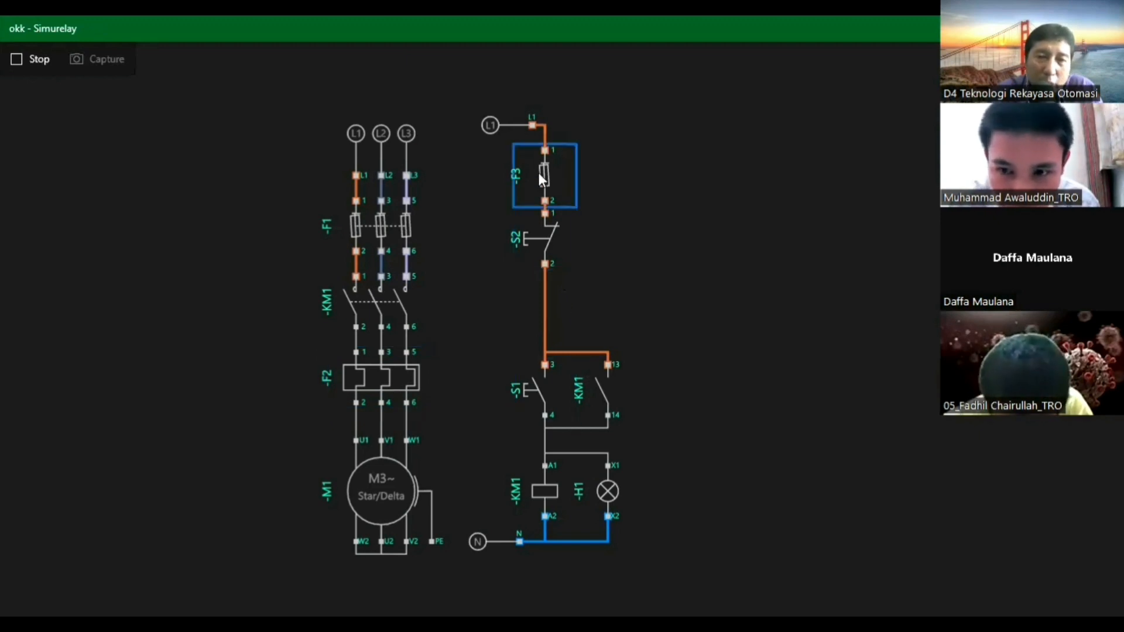
Restart the motor with S1, trip overload relay F2 while it runs, and stop the simulation
click(547, 389)
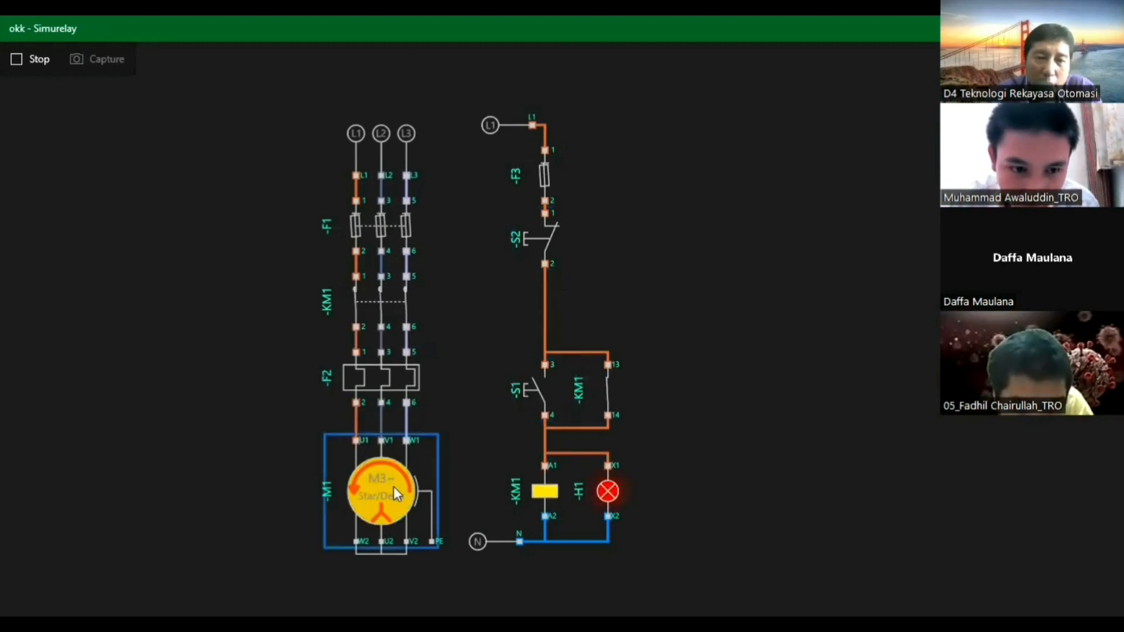
click(380, 373)
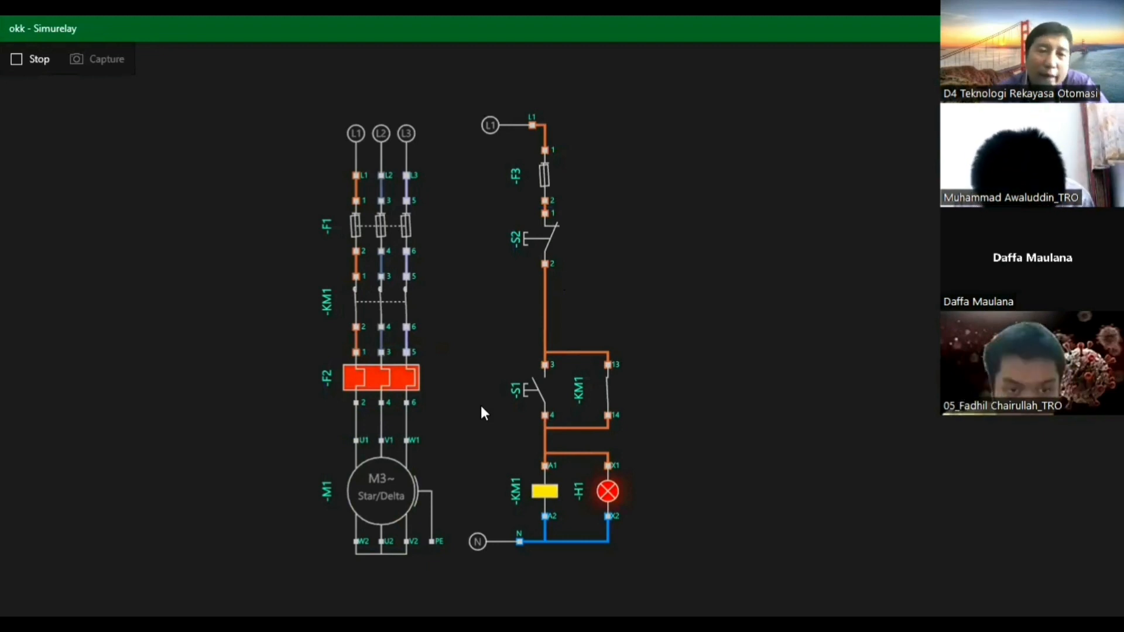
click(32, 59)
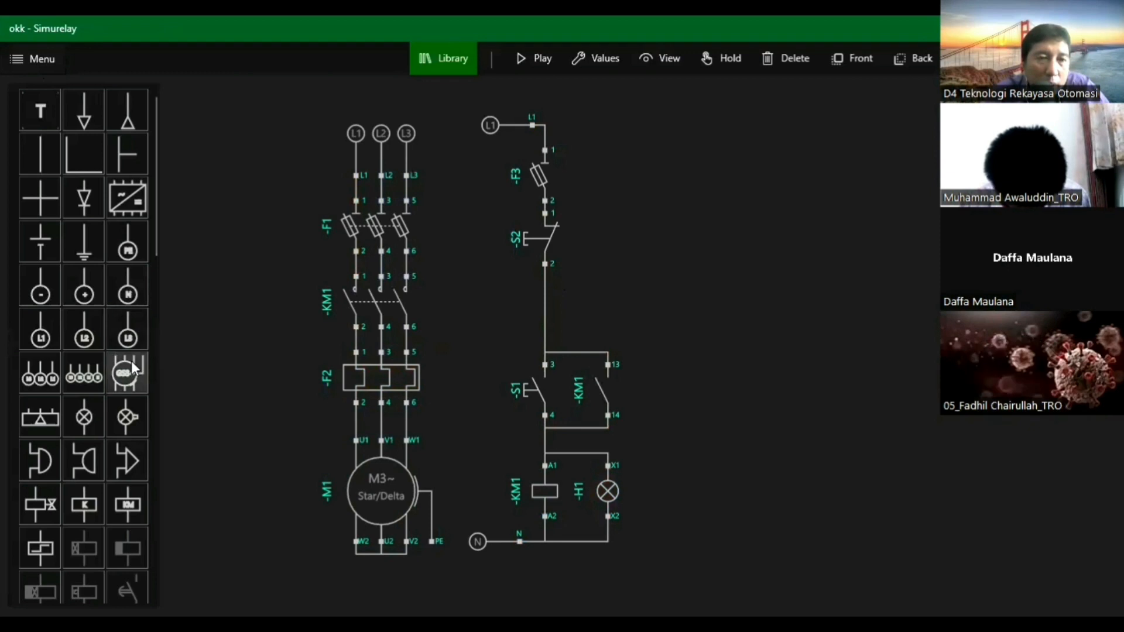
scroll(106, 354, down, 5)
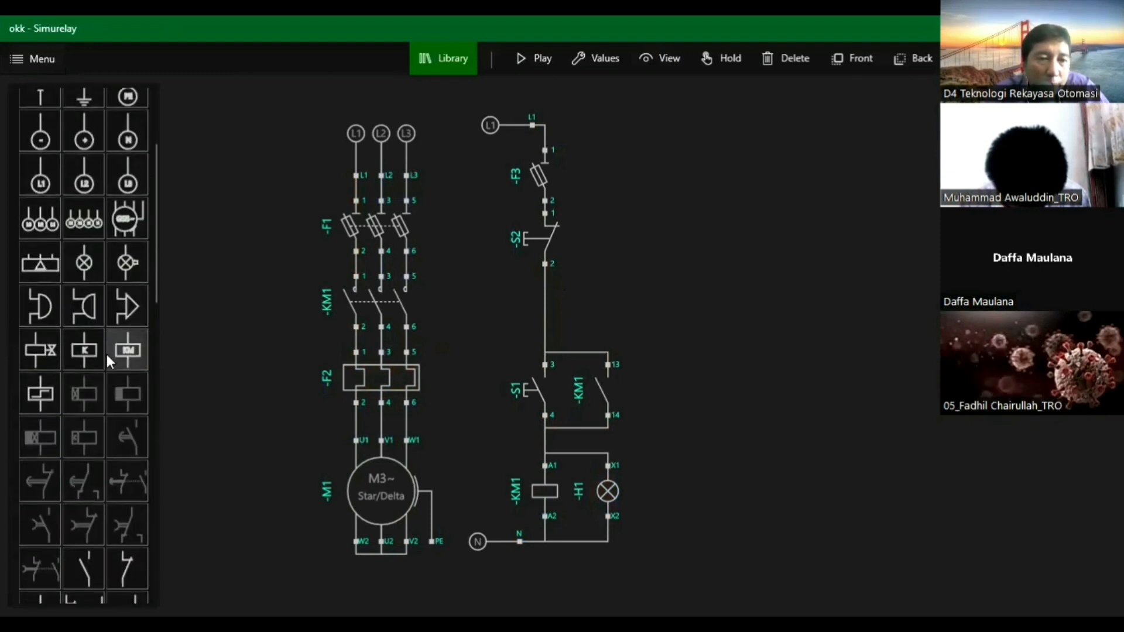
drag(87, 419, 693, 260)
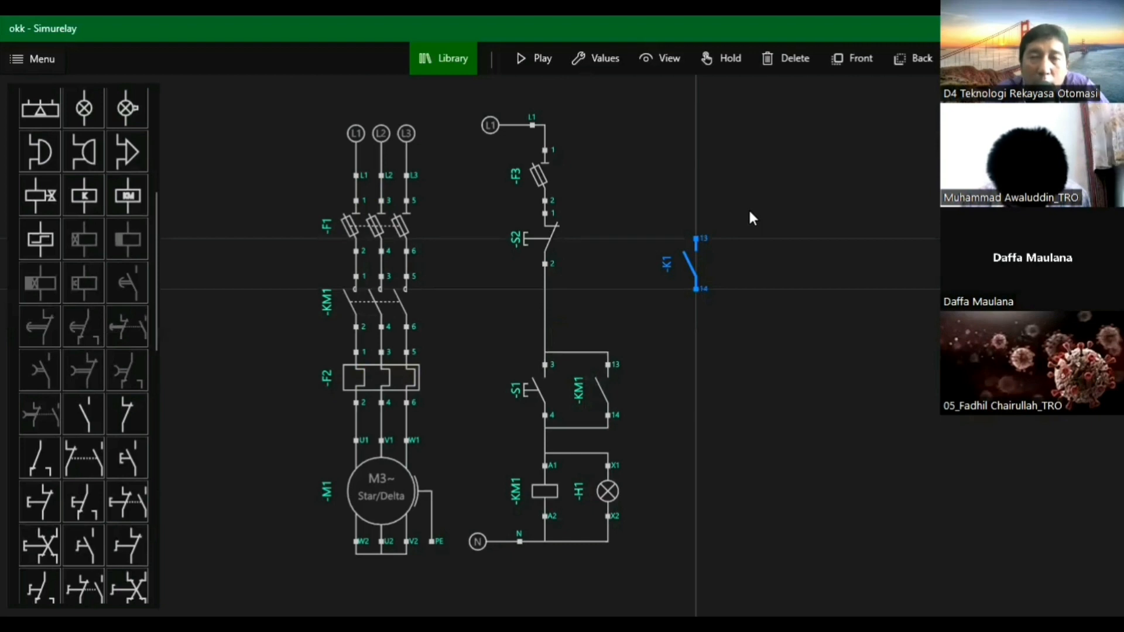
click(695, 248)
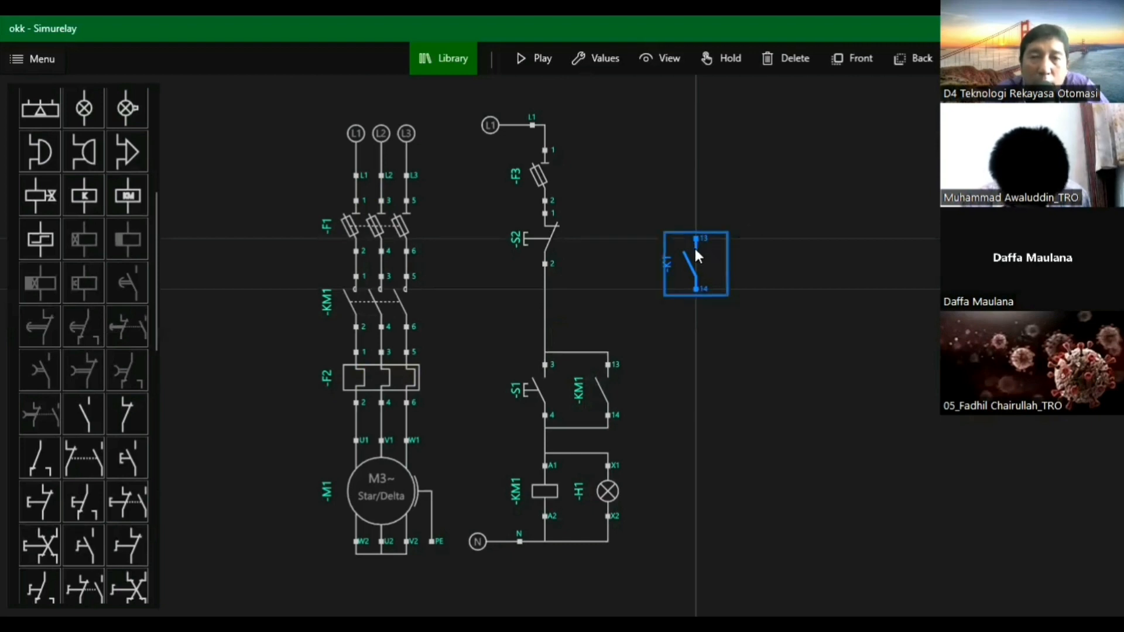
drag(689, 267, 701, 237)
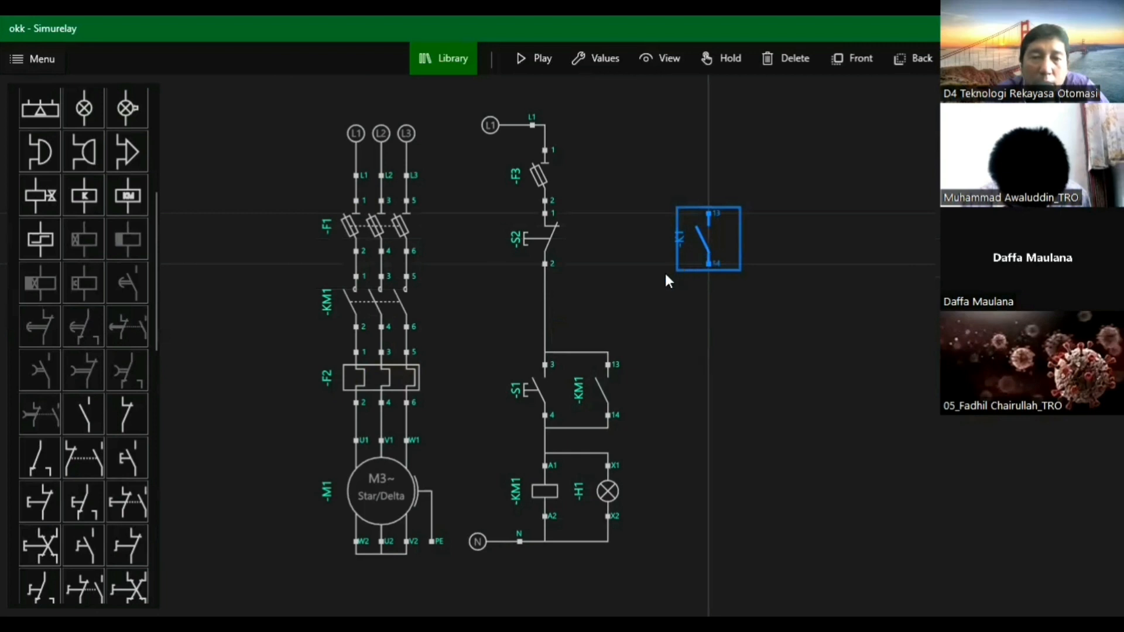
scroll(117, 444, down, 10)
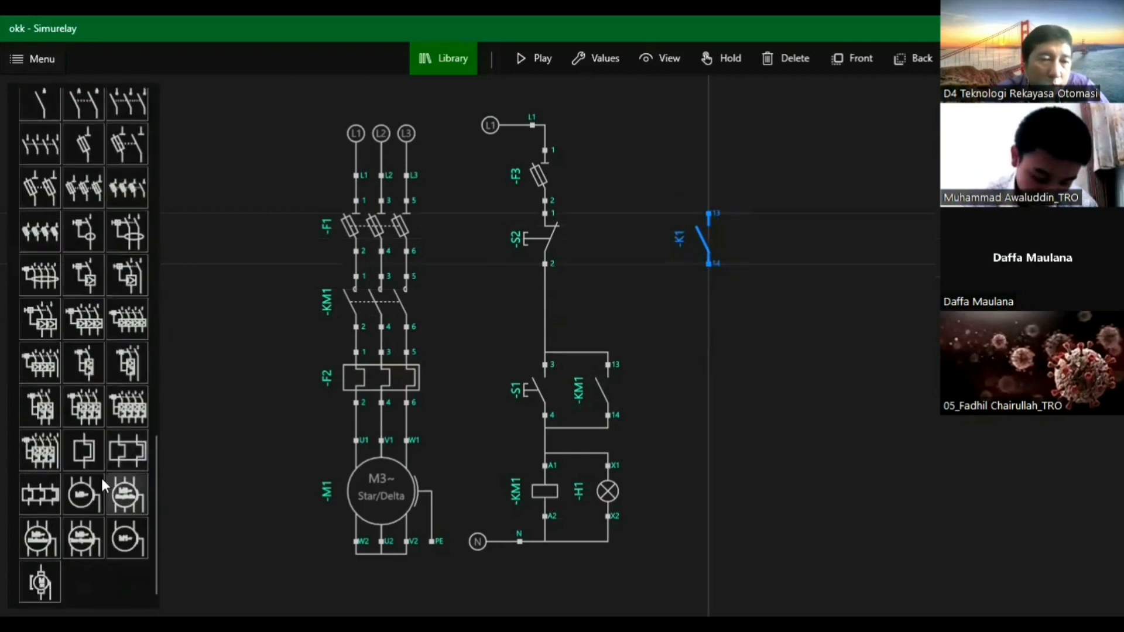
scroll(101, 469, up, 3)
scroll(103, 433, up, 9)
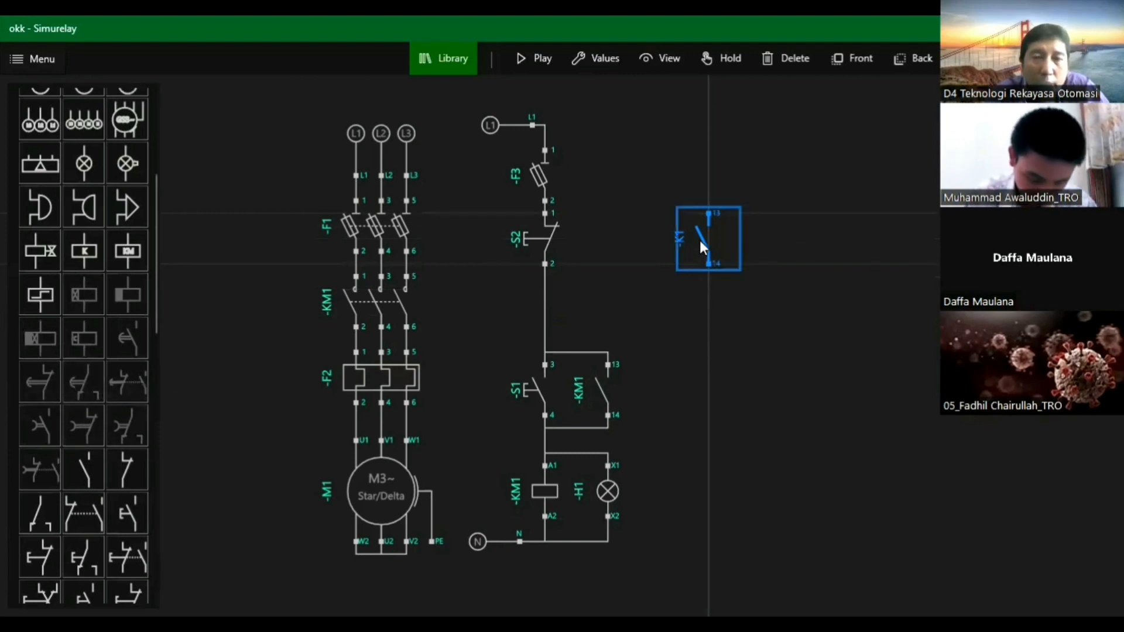
key(Delete)
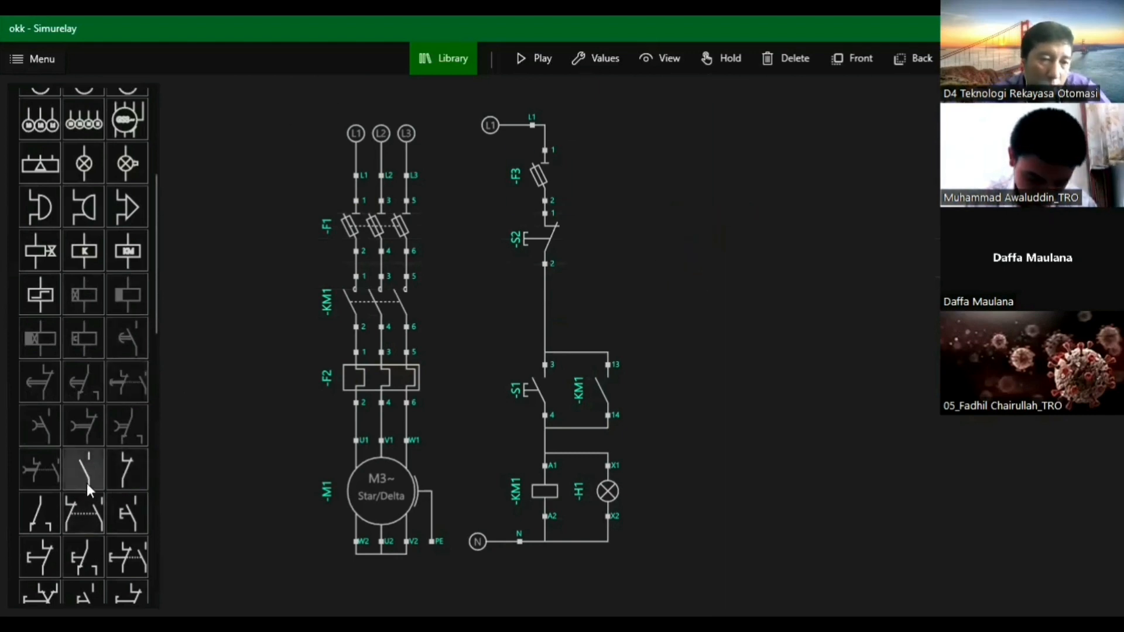
Add a normally closed contact beside the control circuit and lower push button S2 so both sit at the same height
drag(124, 477, 670, 352)
drag(587, 374, 697, 242)
drag(553, 234, 542, 276)
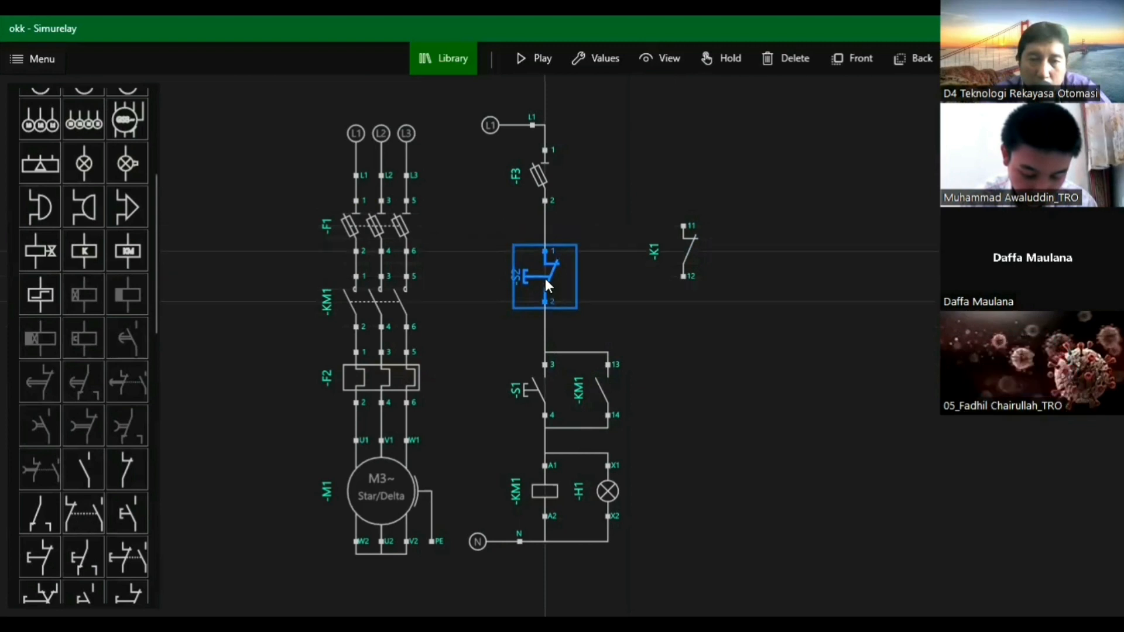
drag(693, 251, 683, 280)
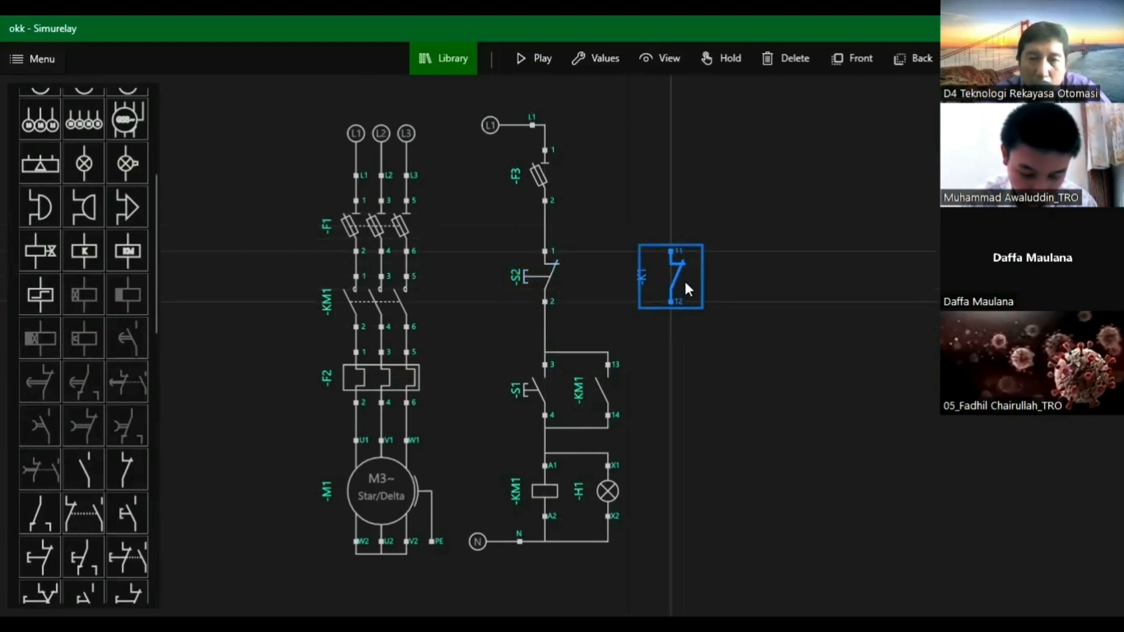
Add a second indicator lamp beside lamp H1, level with it
scroll(91, 445, down, 8)
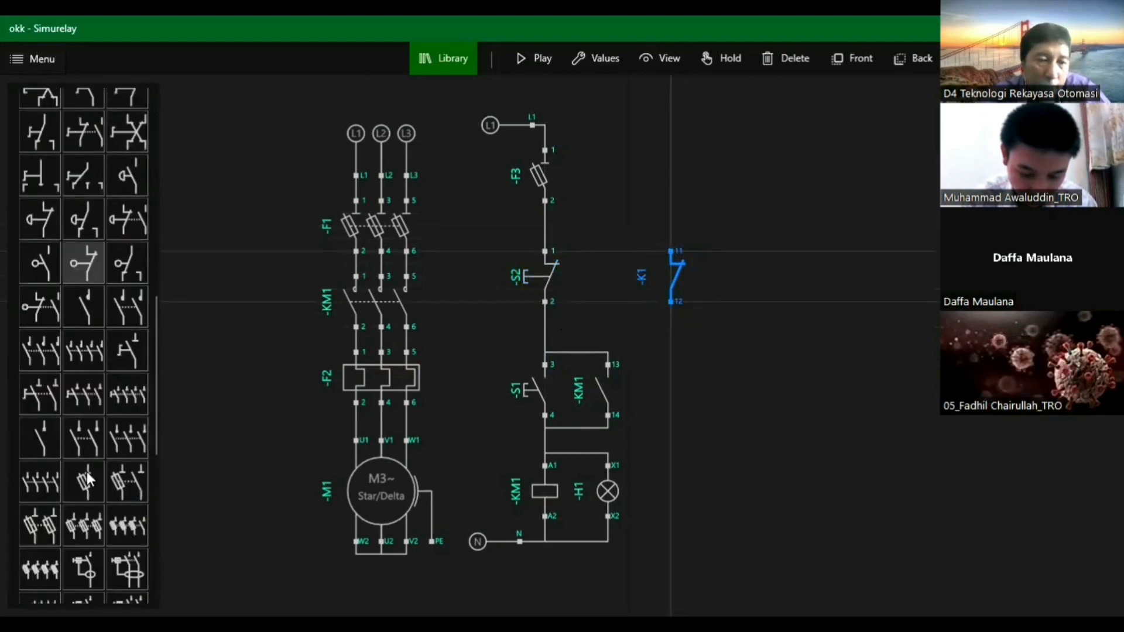
scroll(87, 472, down, 3)
scroll(70, 381, up, 7)
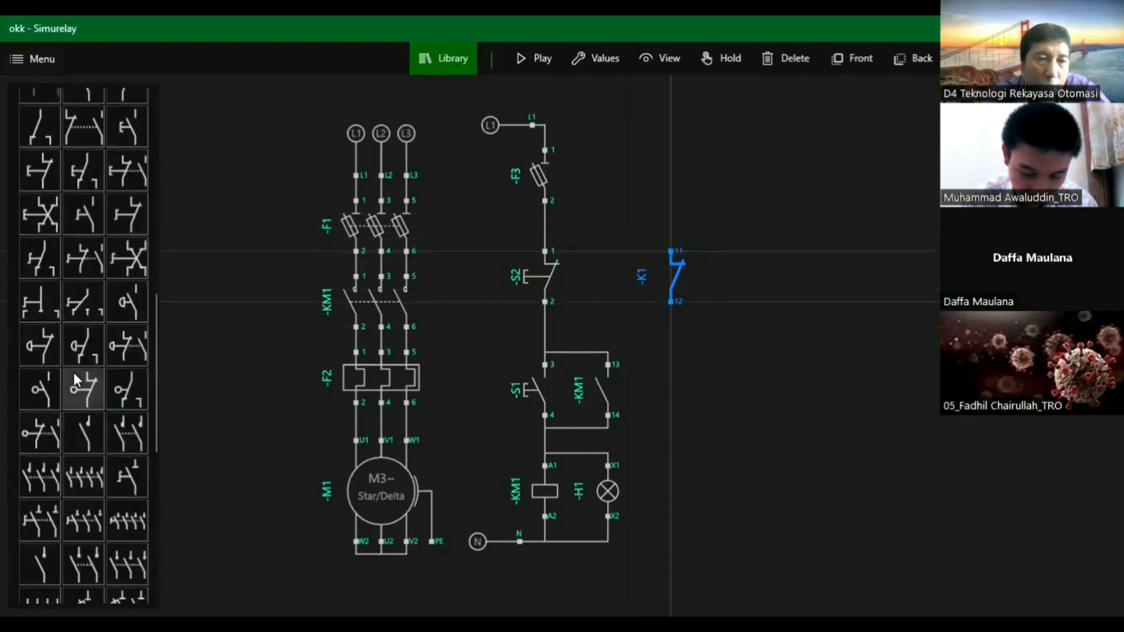
scroll(73, 372, up, 5)
drag(83, 164, 684, 495)
Assign the new normally closed contact to overload relay F2 by setting its number to 2 and its tag to -F
click(685, 261)
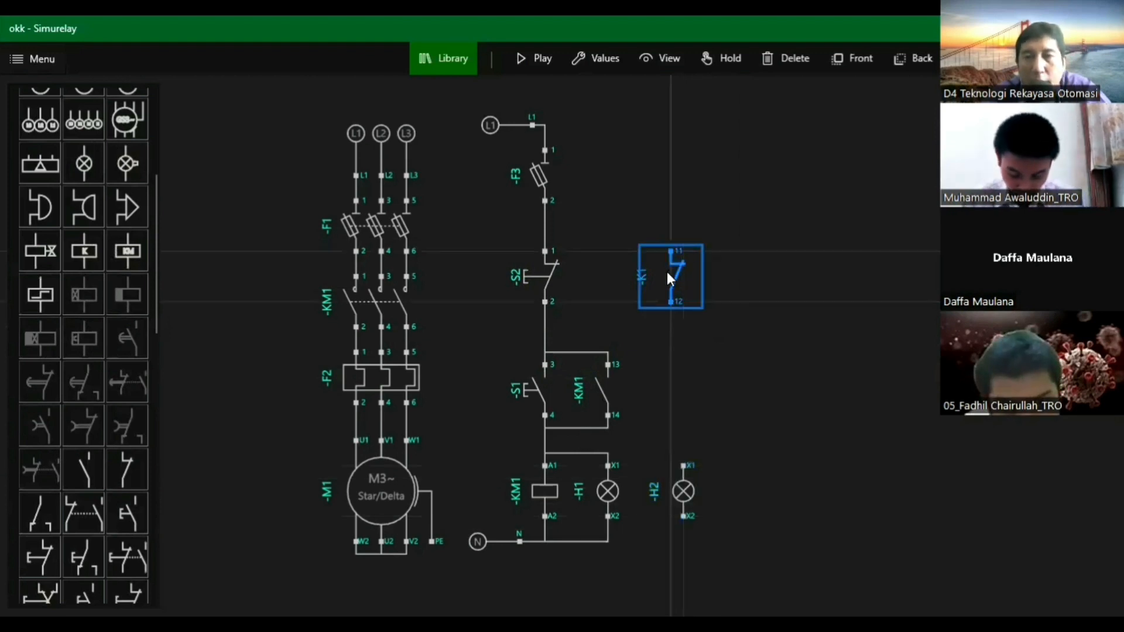
click(582, 57)
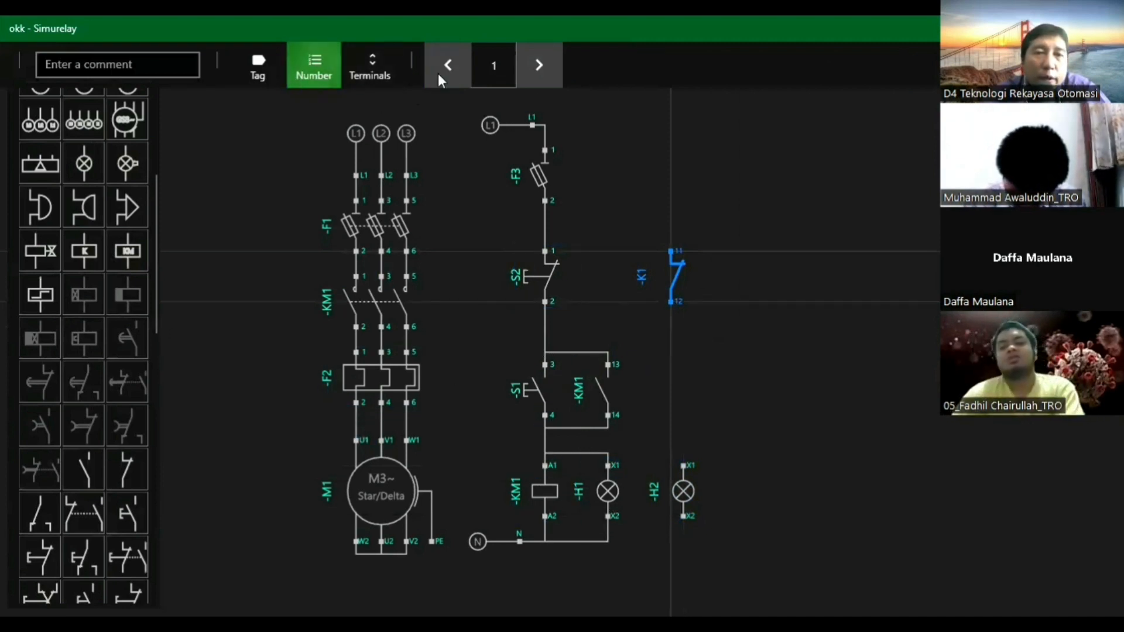
click(542, 64)
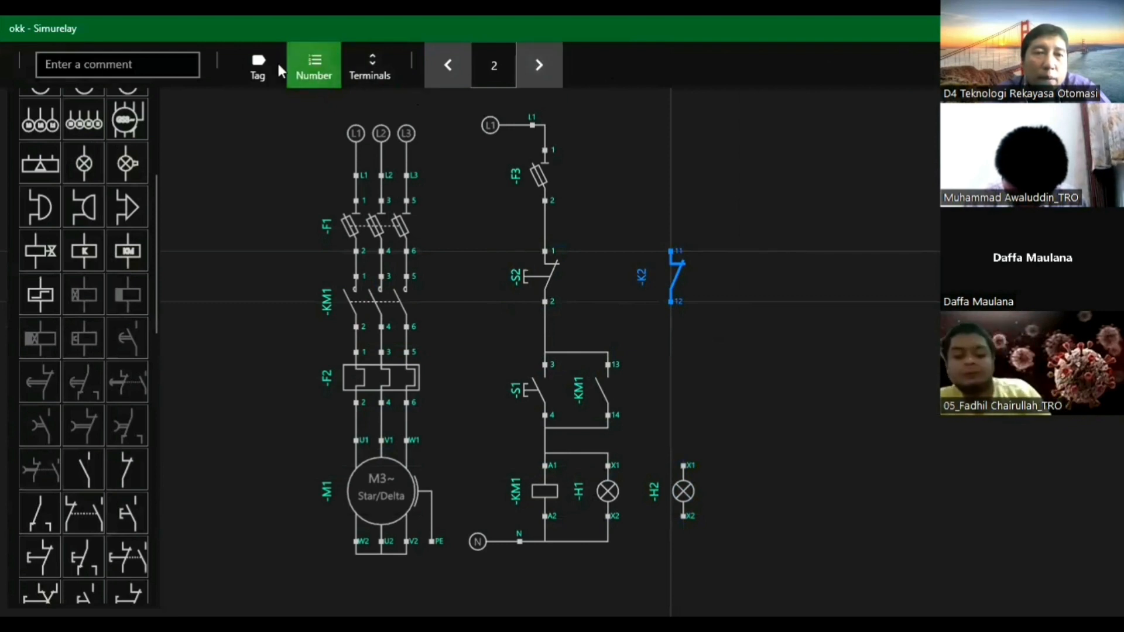
click(260, 67)
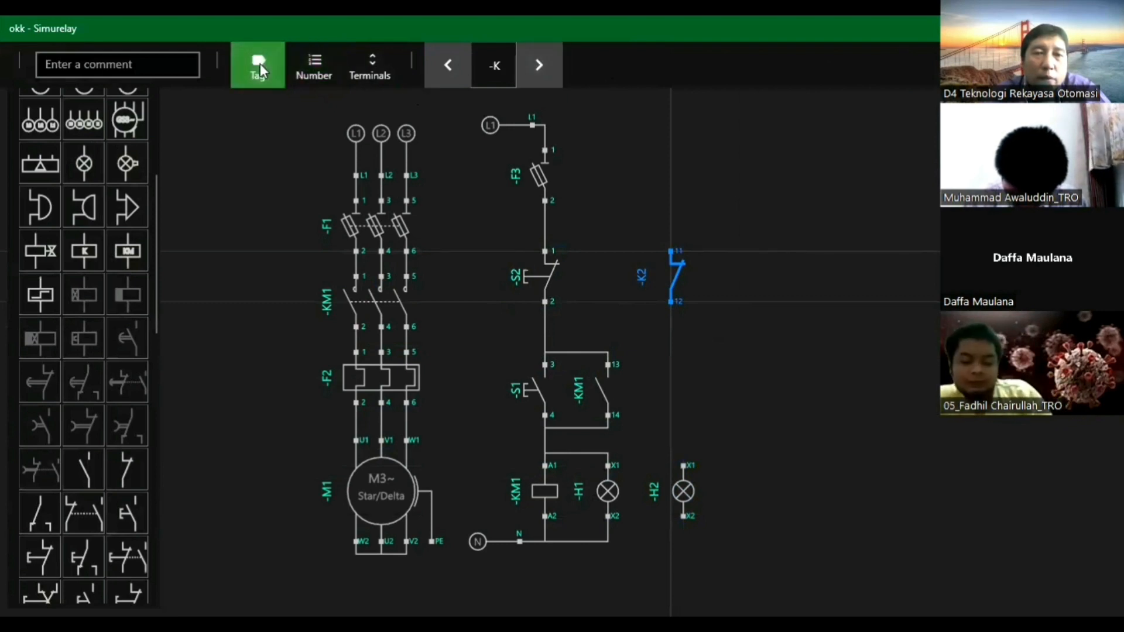
click(548, 62)
click(545, 61)
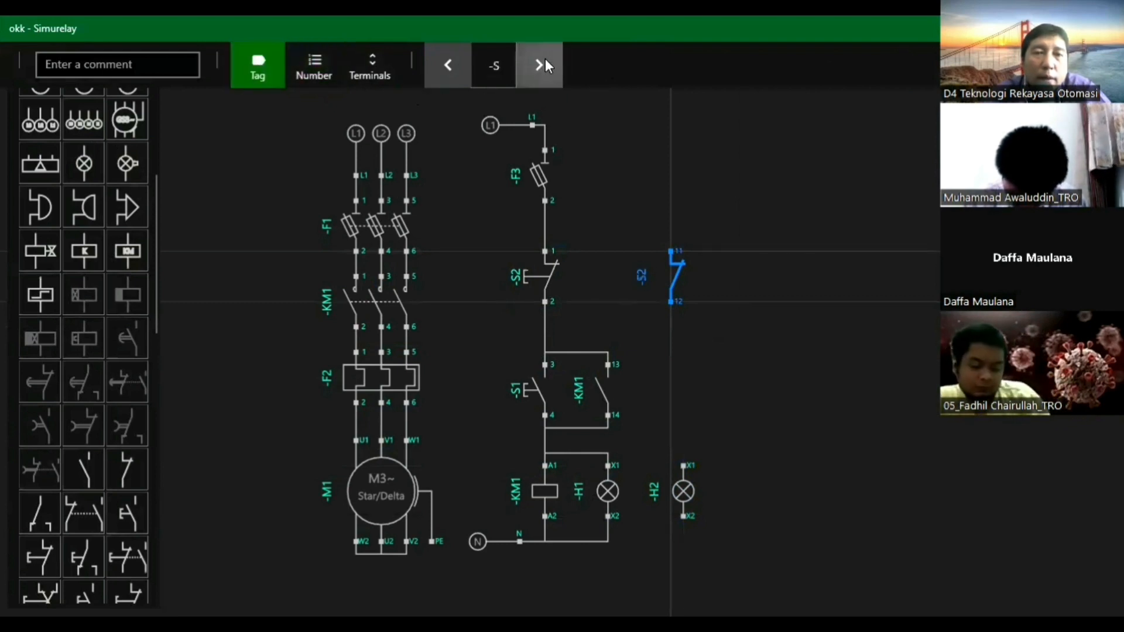
click(759, 226)
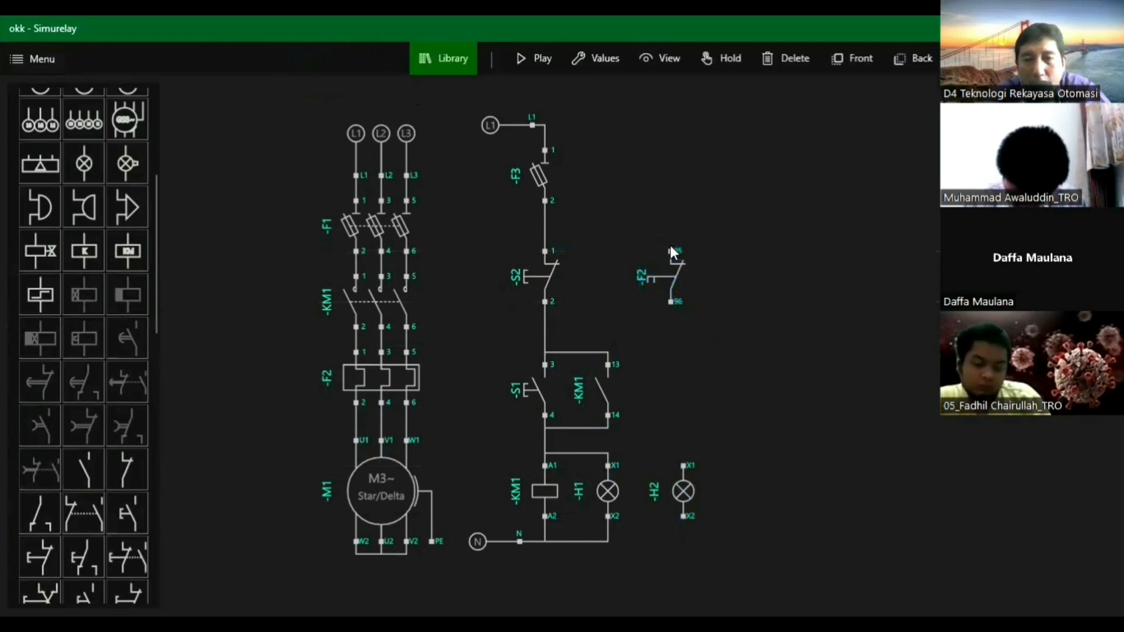
Wire contact F2 in series with lamp H2 between the F3–S2 line and the neutral line, aligning H2 below the contact
drag(657, 241, 604, 259)
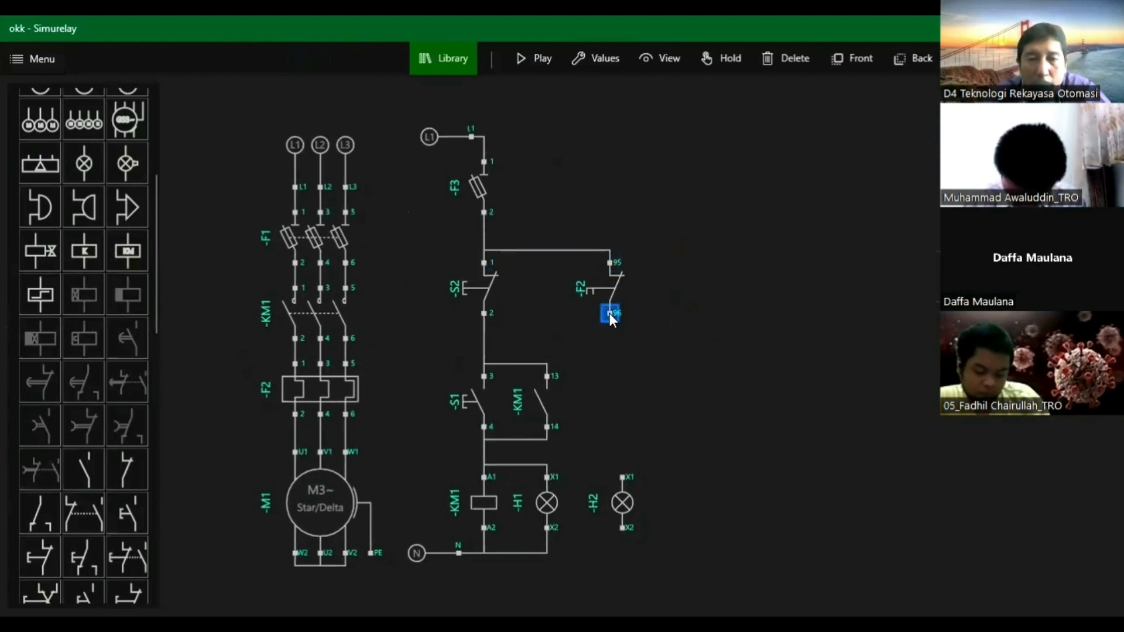
drag(609, 312, 600, 511)
click(614, 514)
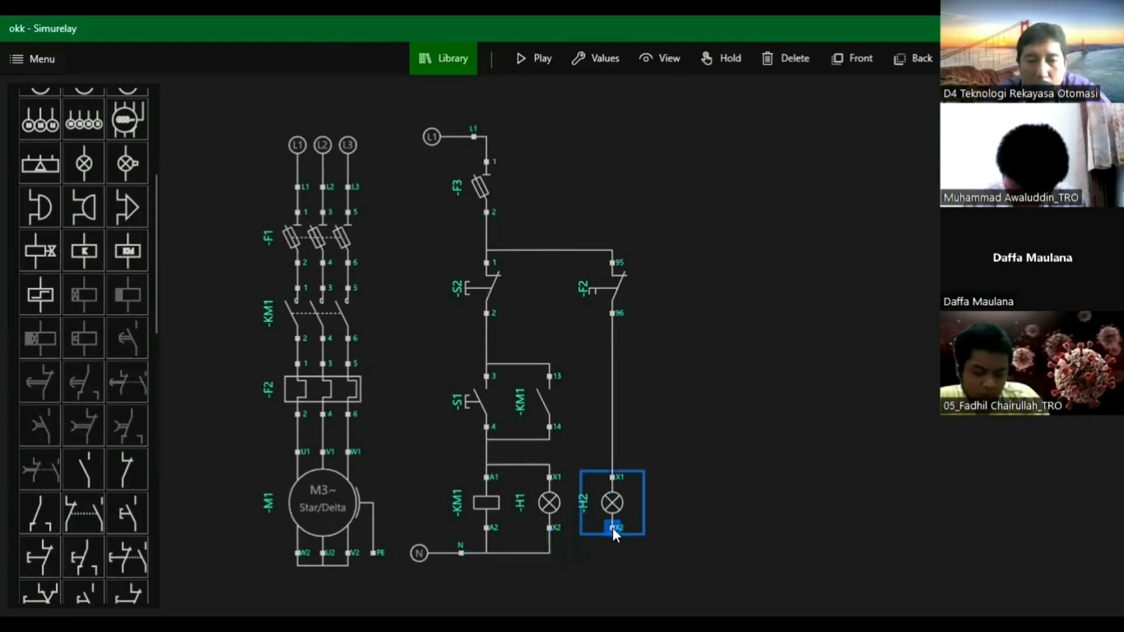
drag(550, 530, 599, 553)
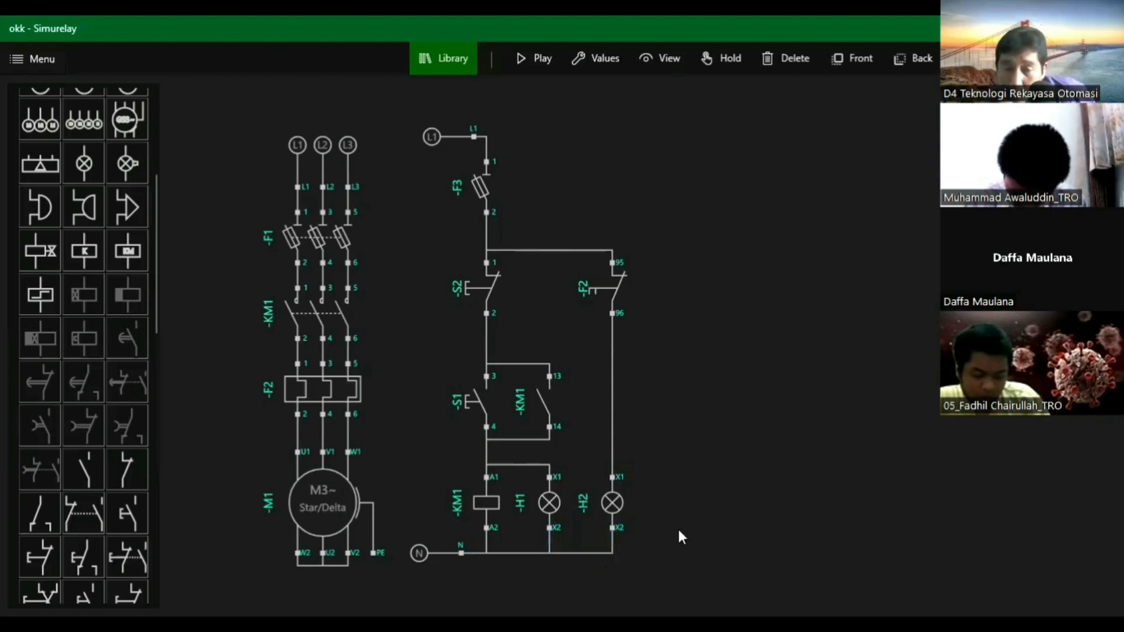
Start the simulation and close fuses F1 and F3 to energise the power and control circuits
click(535, 59)
click(366, 242)
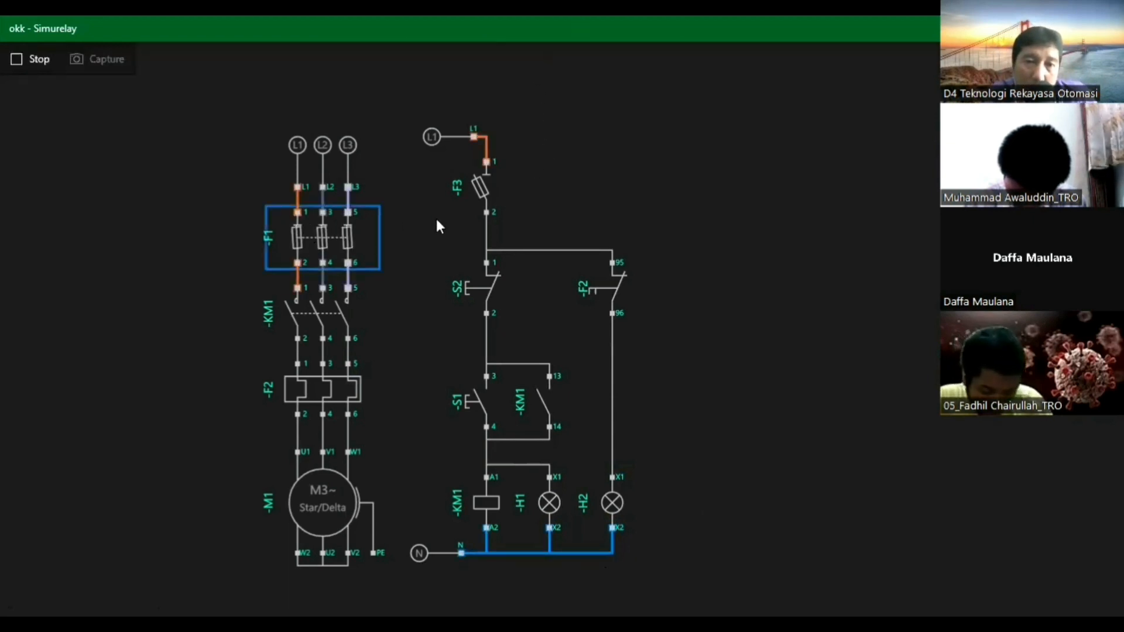
click(483, 191)
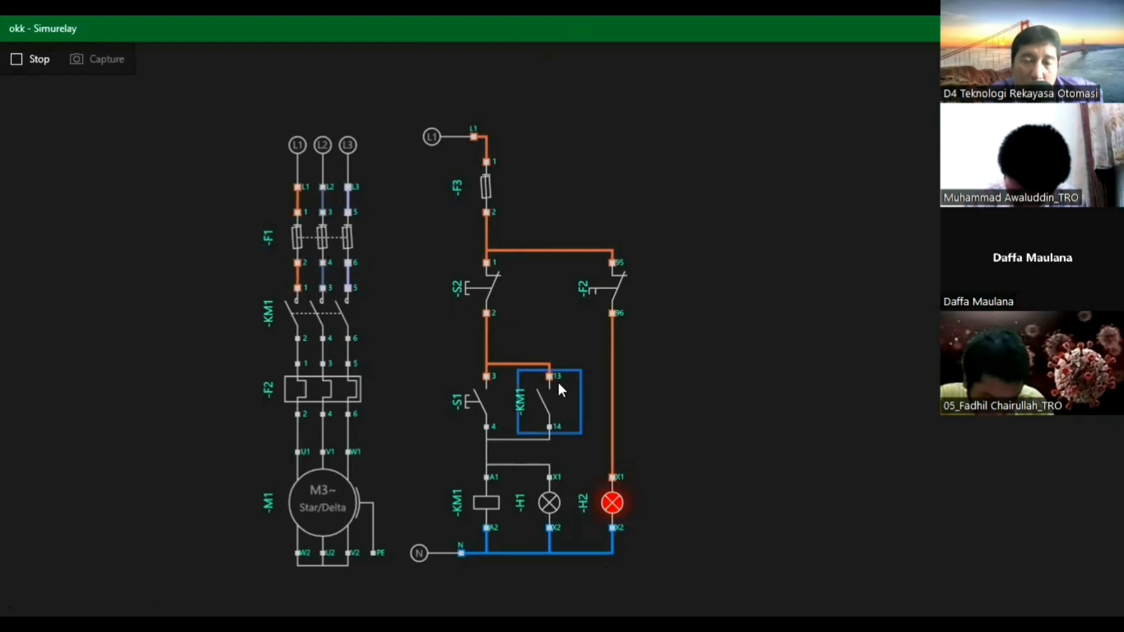
Trip and reset overload relay F2 repeatedly to test its normally closed contact with lamp H2, and stop the simulation
click(326, 399)
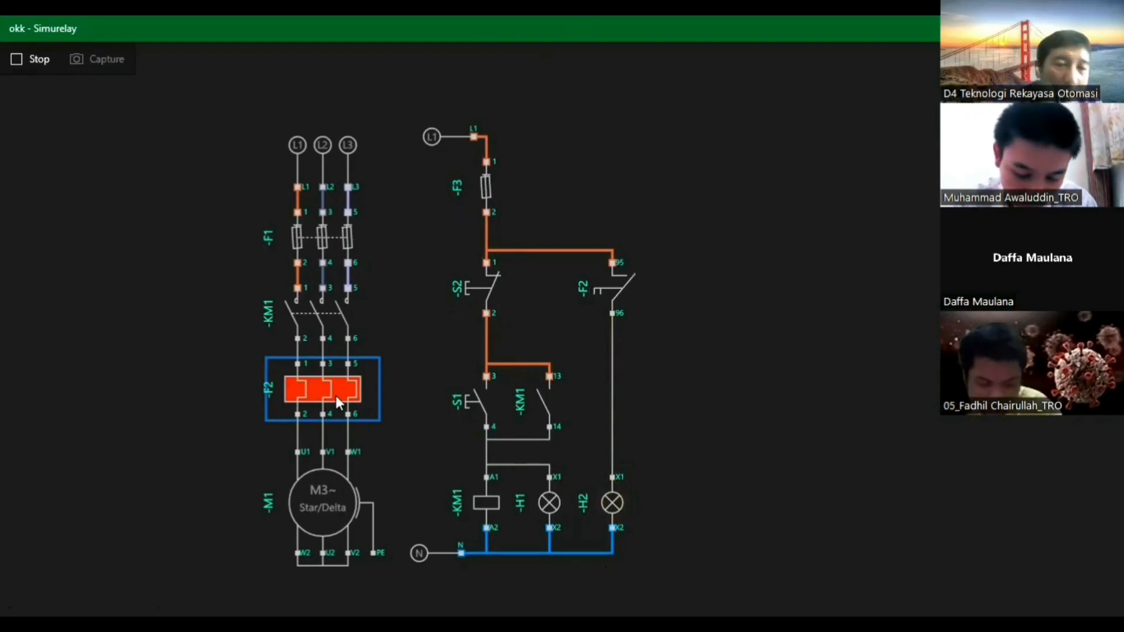
click(335, 395)
click(335, 395)
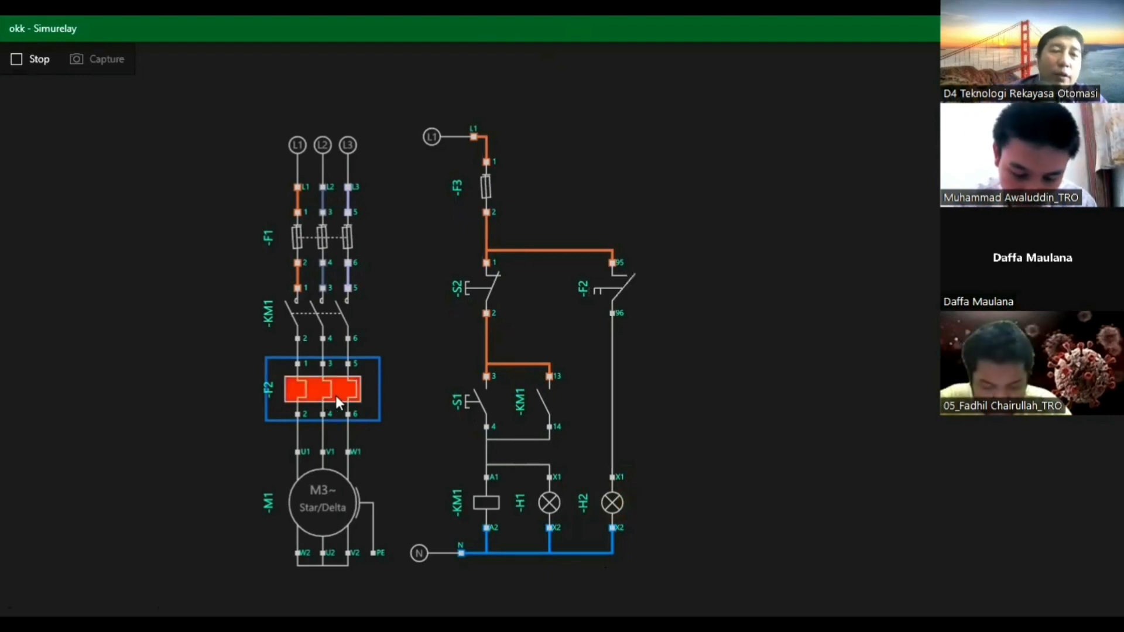
click(335, 395)
click(335, 392)
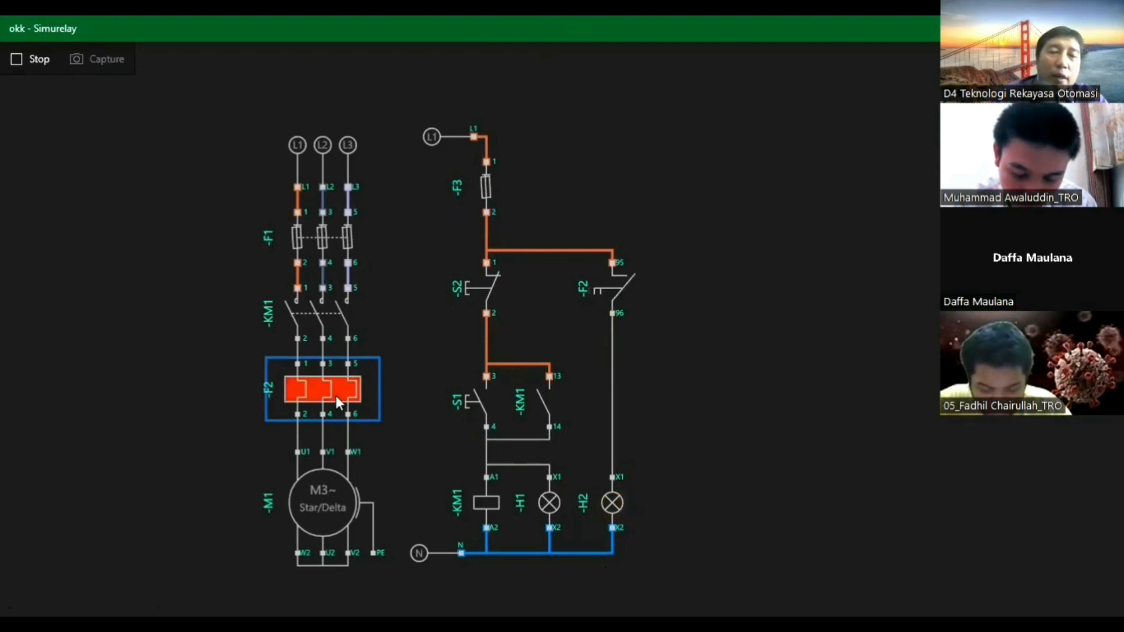
click(336, 395)
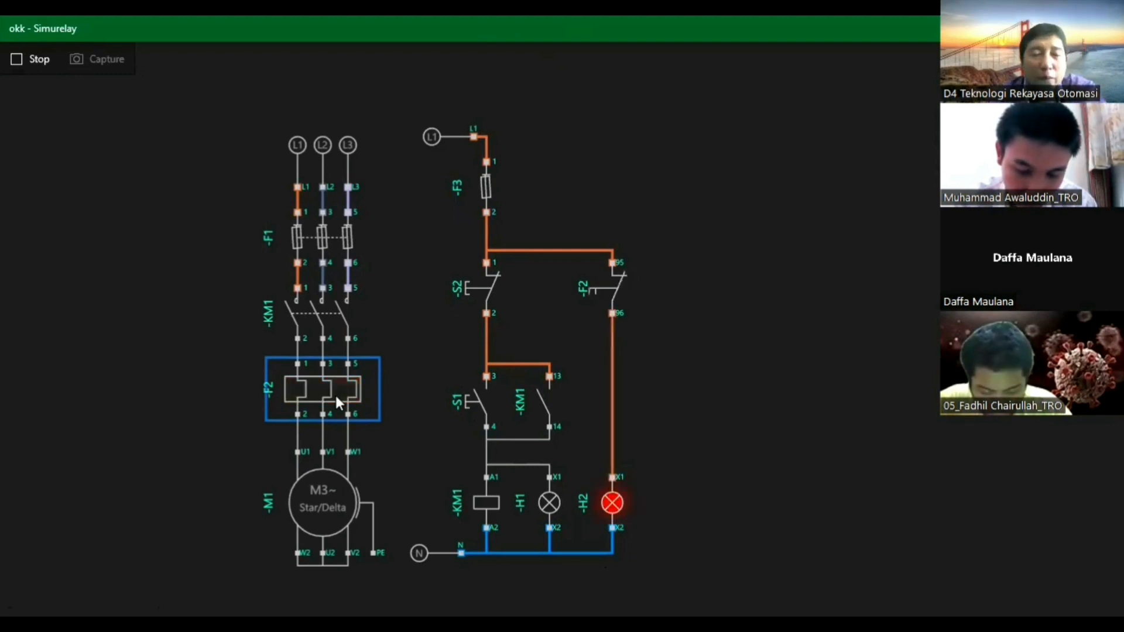
click(335, 392)
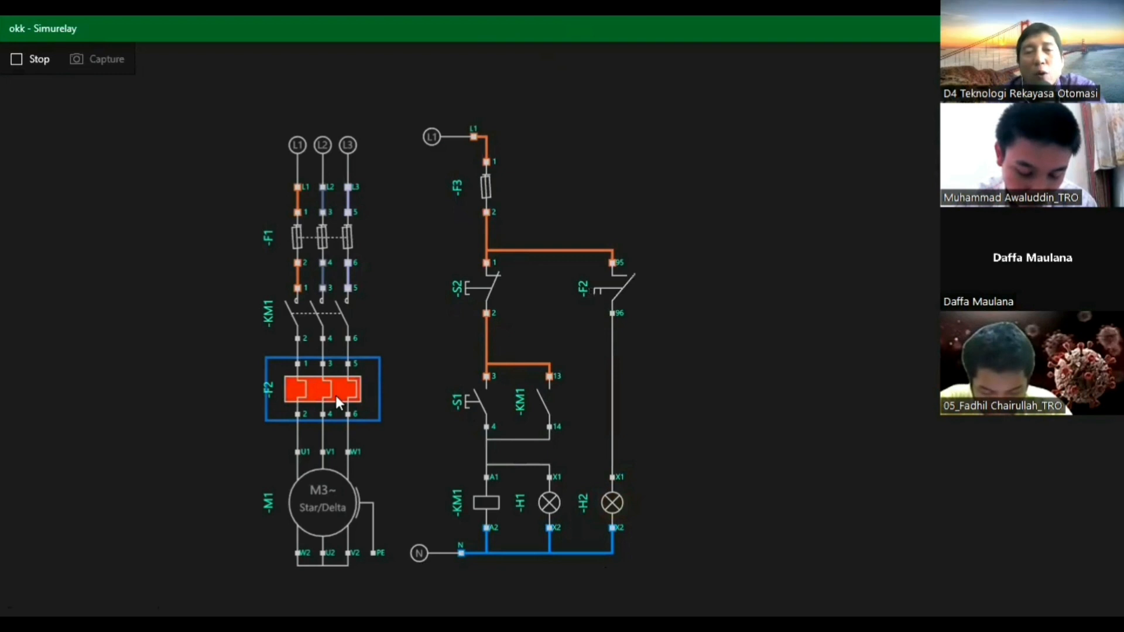
click(335, 395)
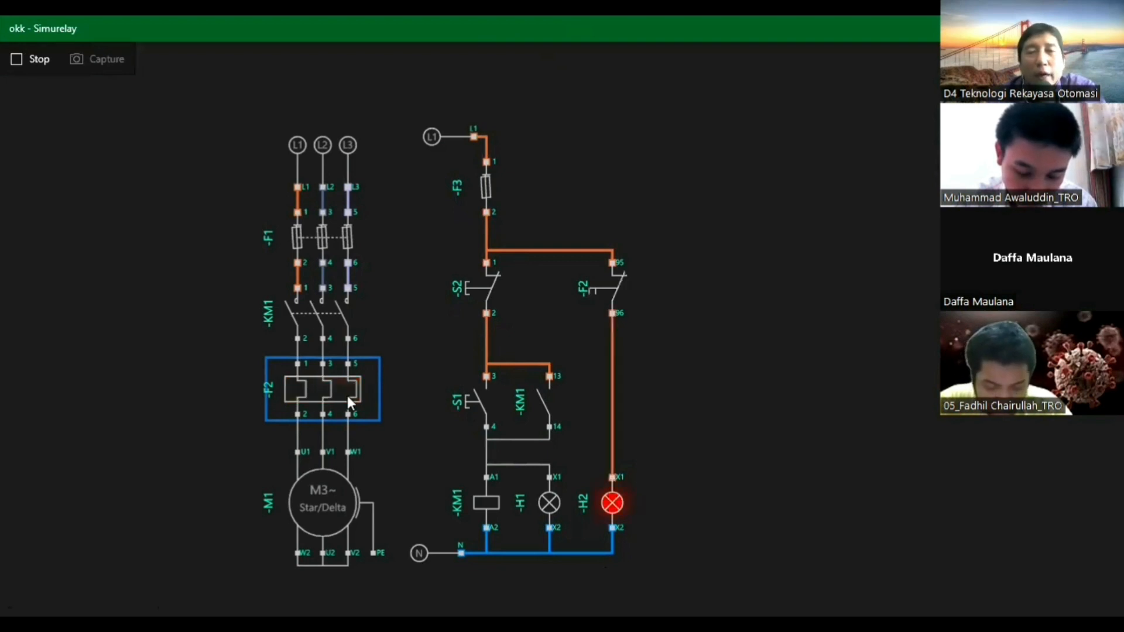
click(30, 60)
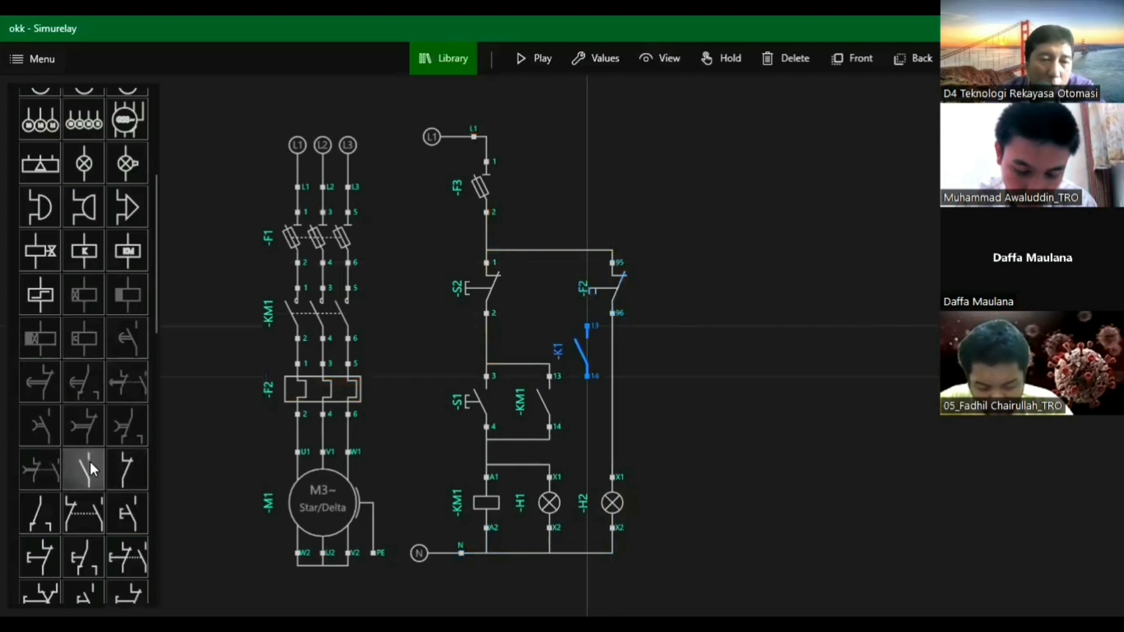
Replace the normally closed F2 contact with a normally open contact in the same place and wire its upper terminal to the F3–S2 line
drag(91, 462, 712, 302)
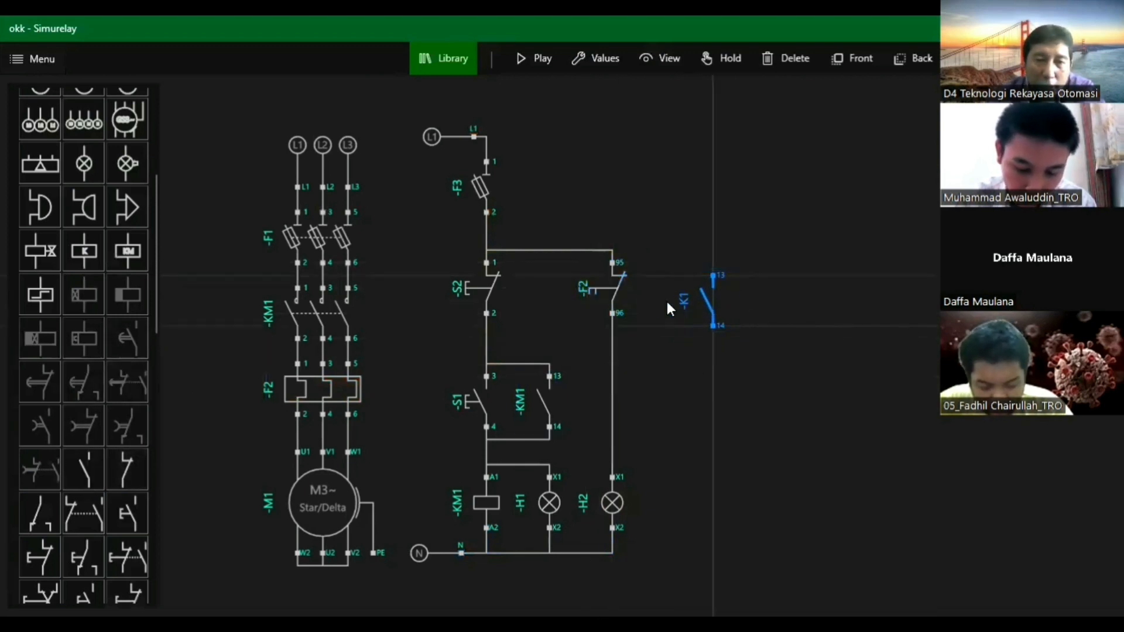
click(615, 283)
key(Delete)
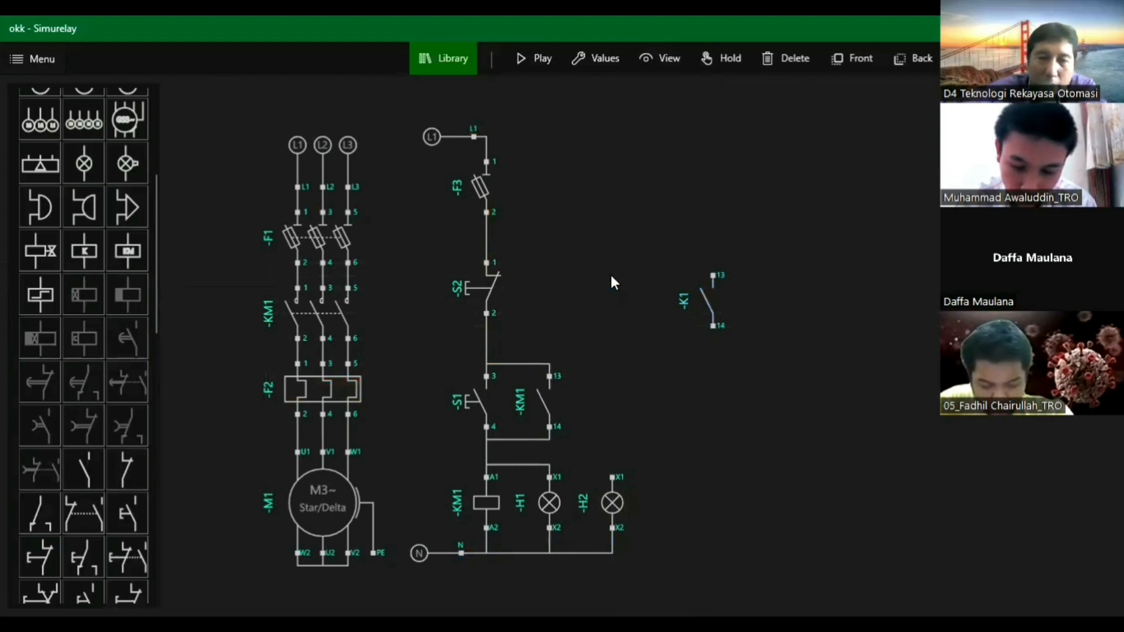
drag(712, 301, 604, 293)
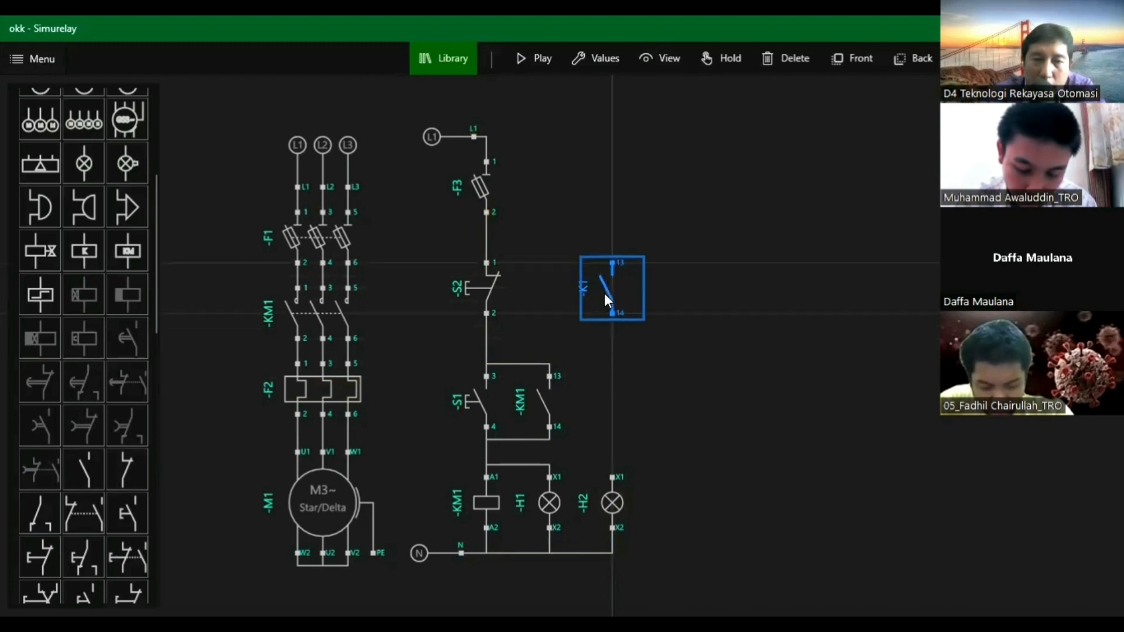
click(611, 263)
click(486, 263)
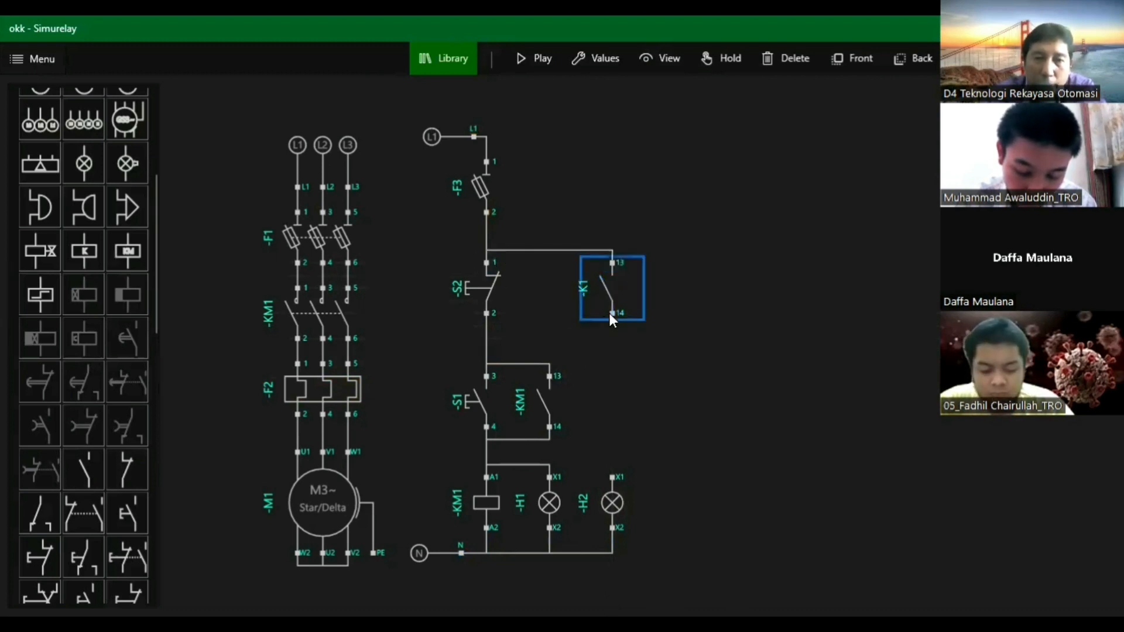
Wire the new contact's lower terminal 14 to terminal 2 of push button S2
click(612, 313)
click(484, 314)
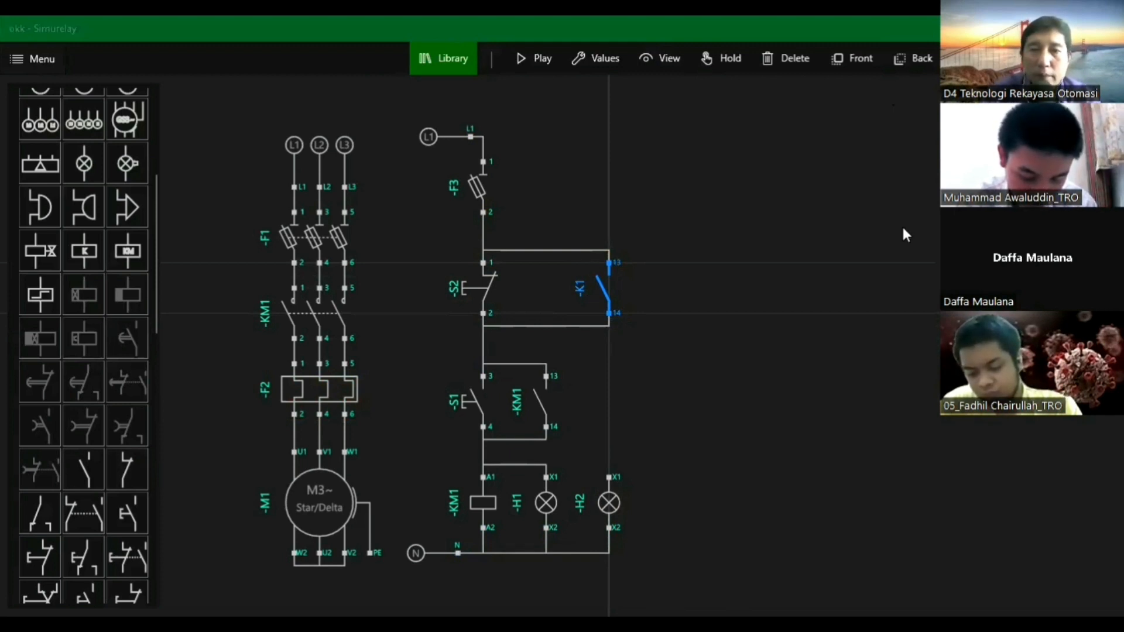
Assign the new normally open contact to overload relay F2 by setting its tag to -F and its number to 2
click(585, 60)
click(257, 69)
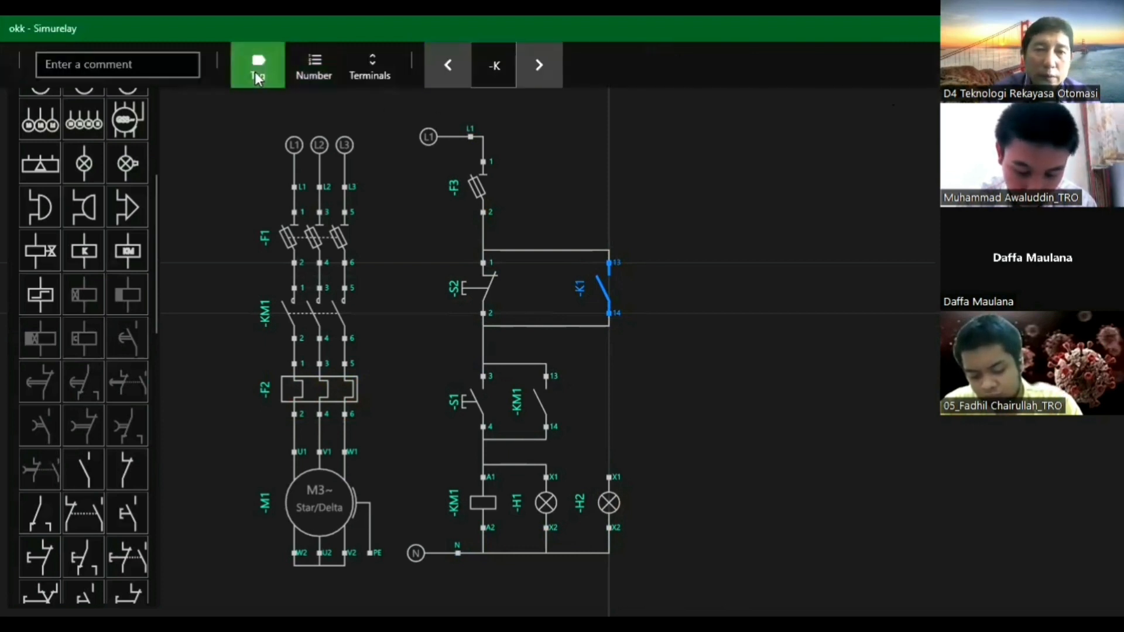
click(540, 67)
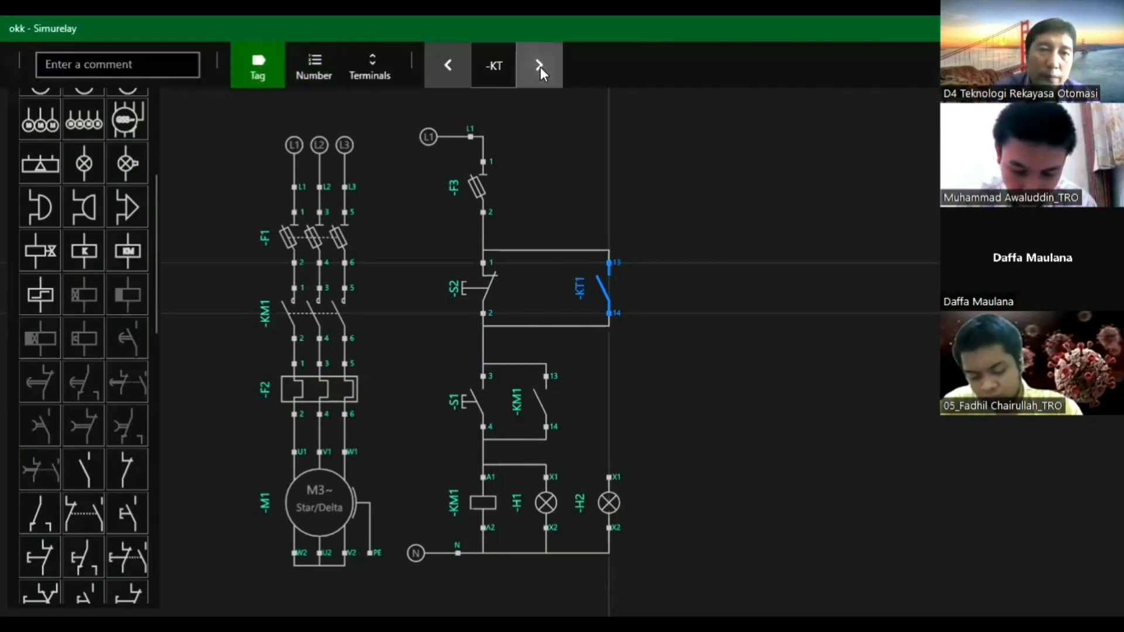
click(540, 67)
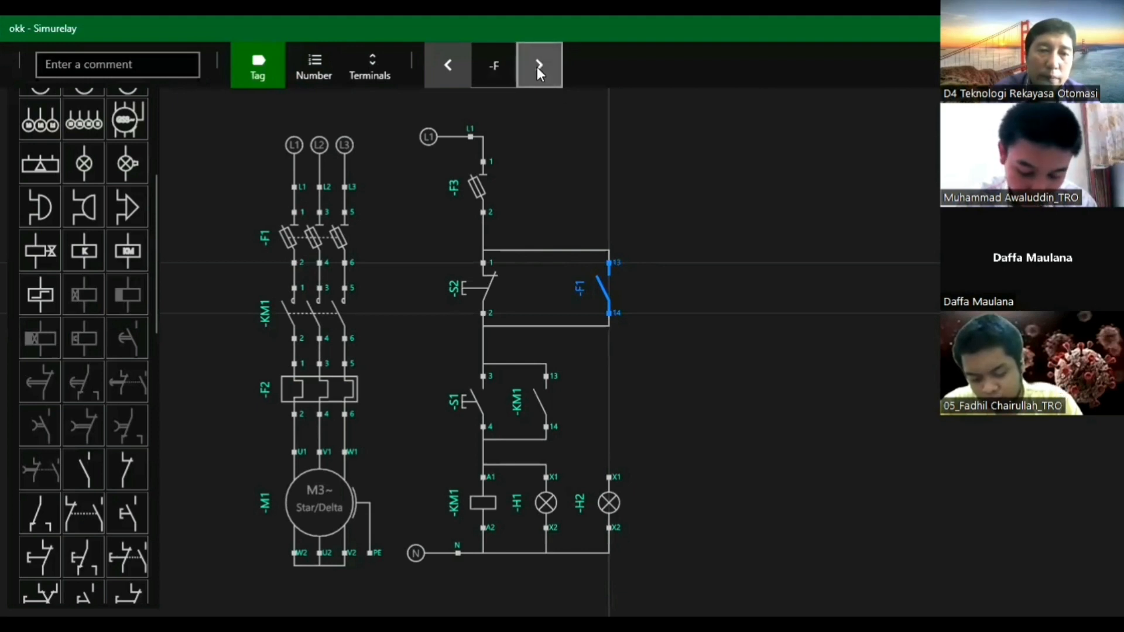
click(363, 70)
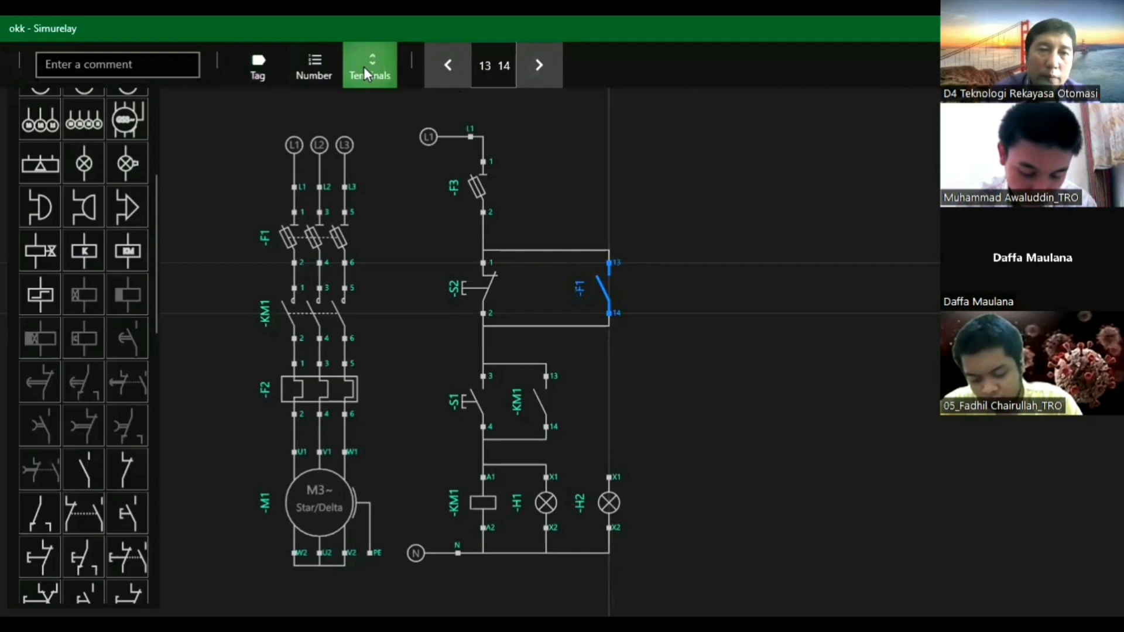
click(539, 75)
click(440, 75)
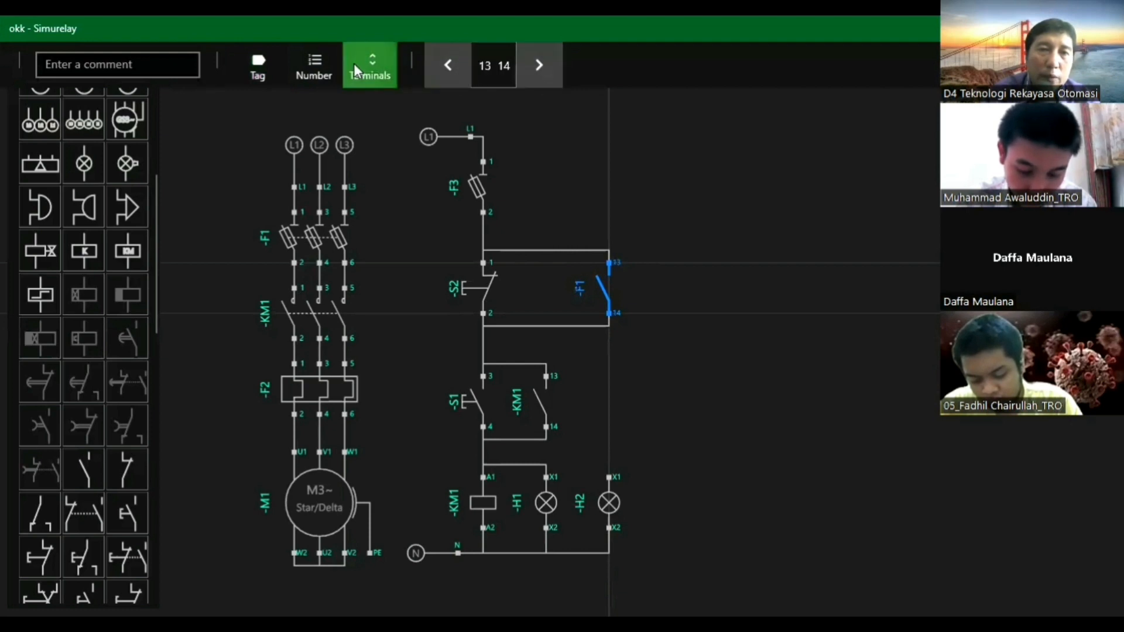
click(732, 165)
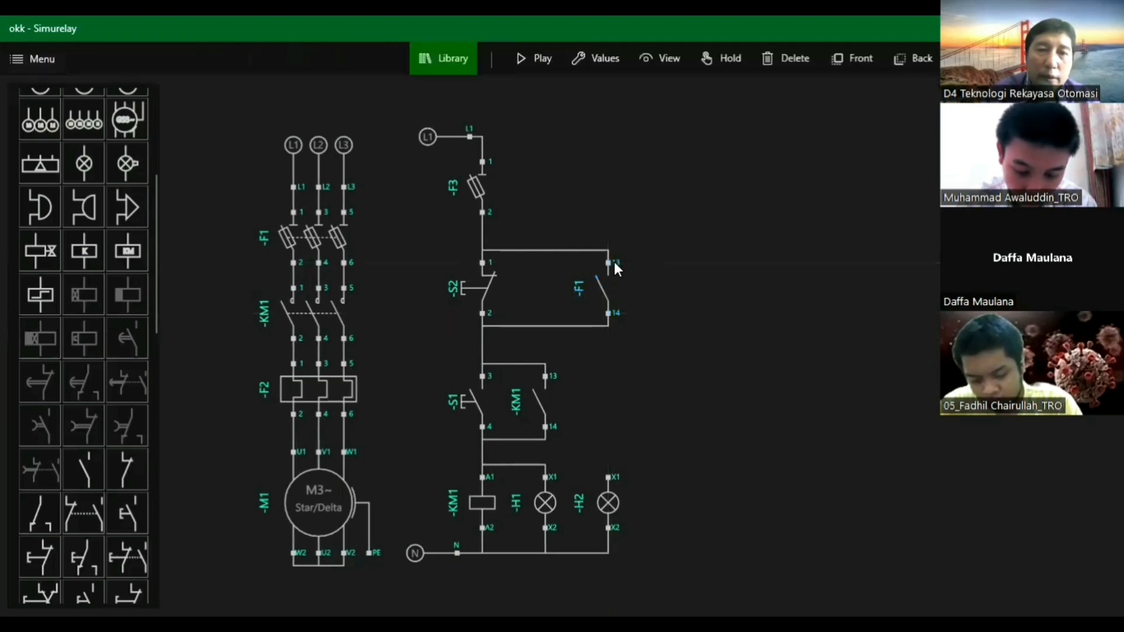
click(574, 54)
click(539, 66)
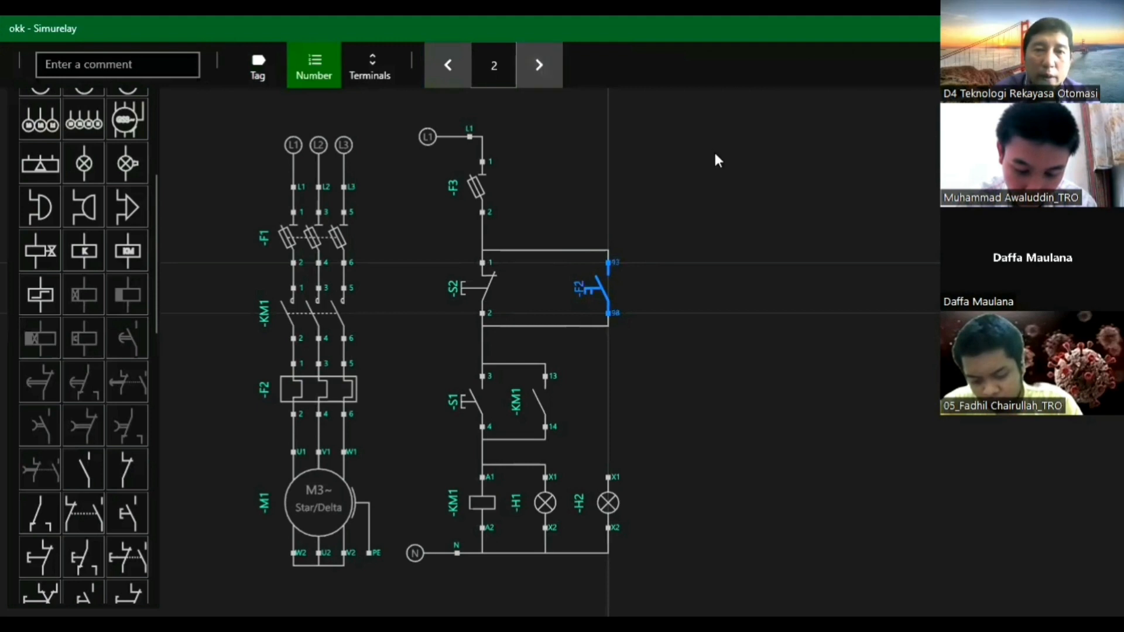
click(648, 248)
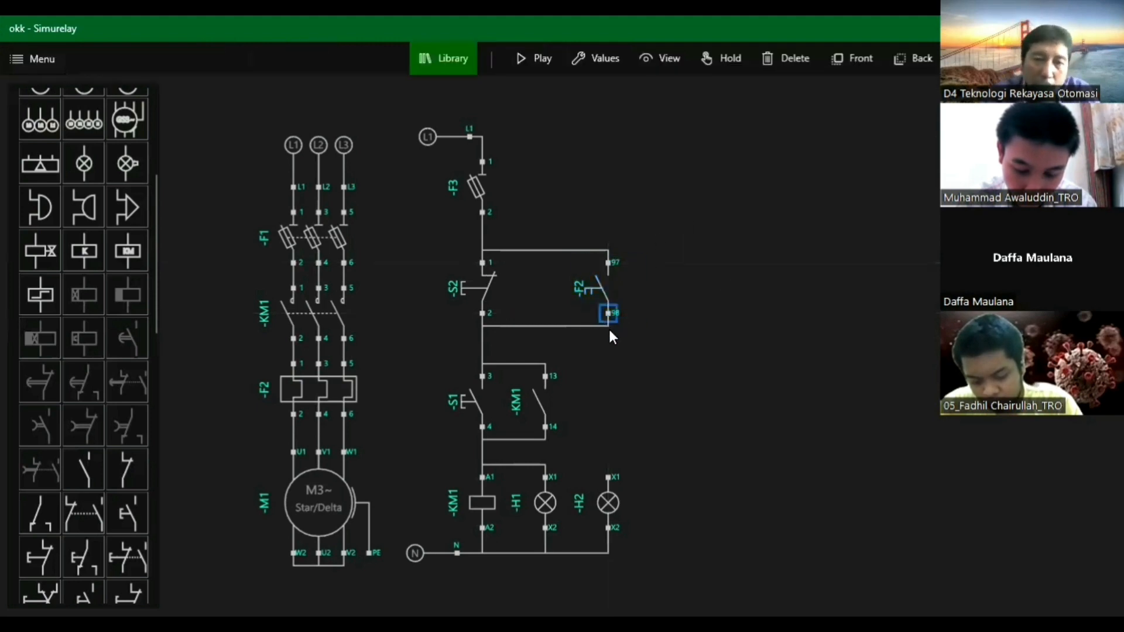
Delete the wire between contact F2 and S2's lower terminal, and connect terminal 98 to lamp H2's terminal X1 instead
click(502, 328)
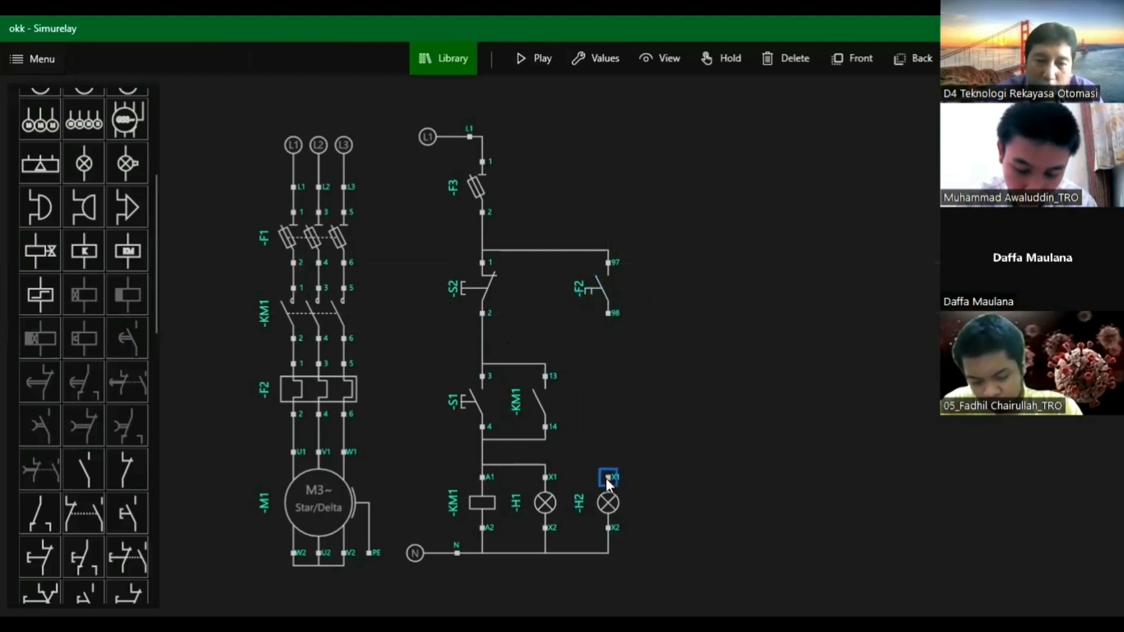
drag(608, 477, 608, 311)
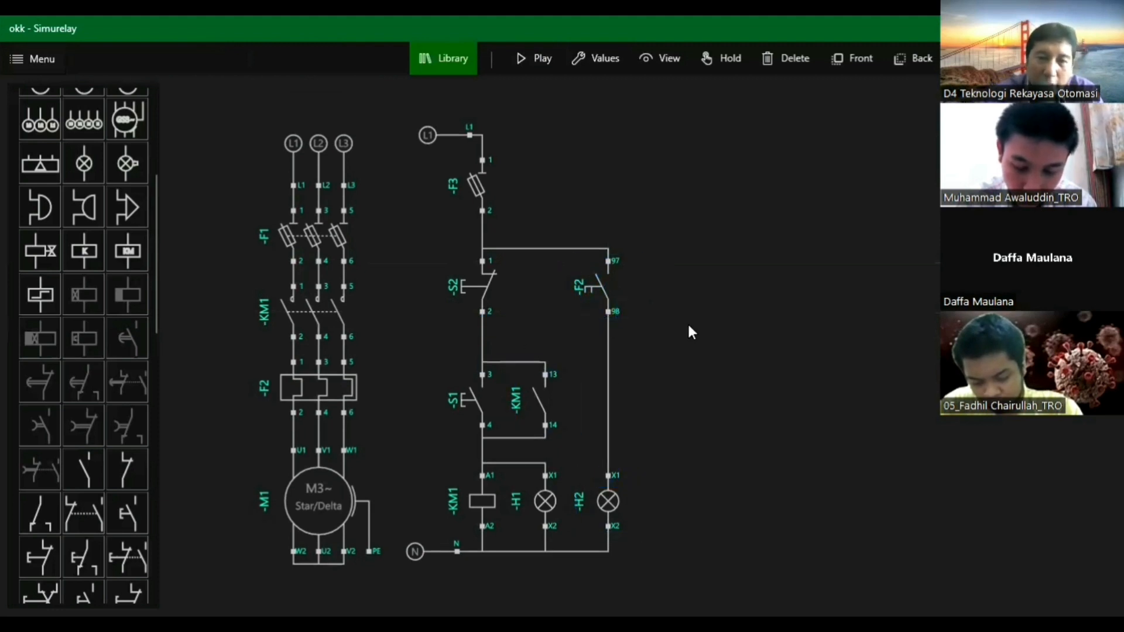
Simulate the circuit with F1 and F3 closed, start the motor with S1, trip overload relay F2, and stop the simulation
click(533, 70)
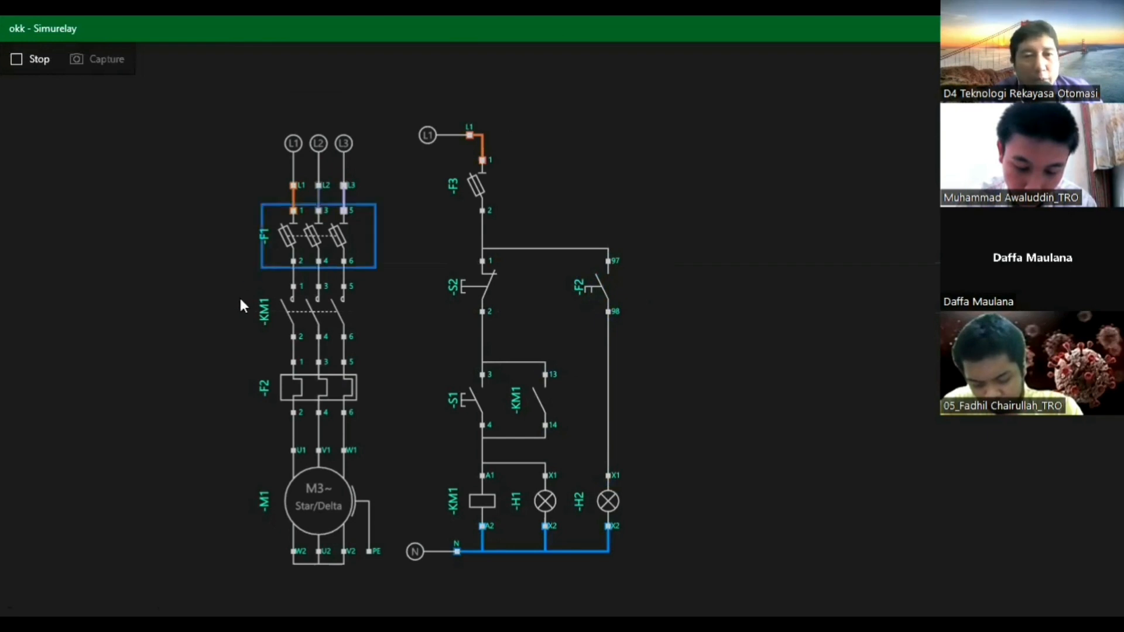
click(309, 252)
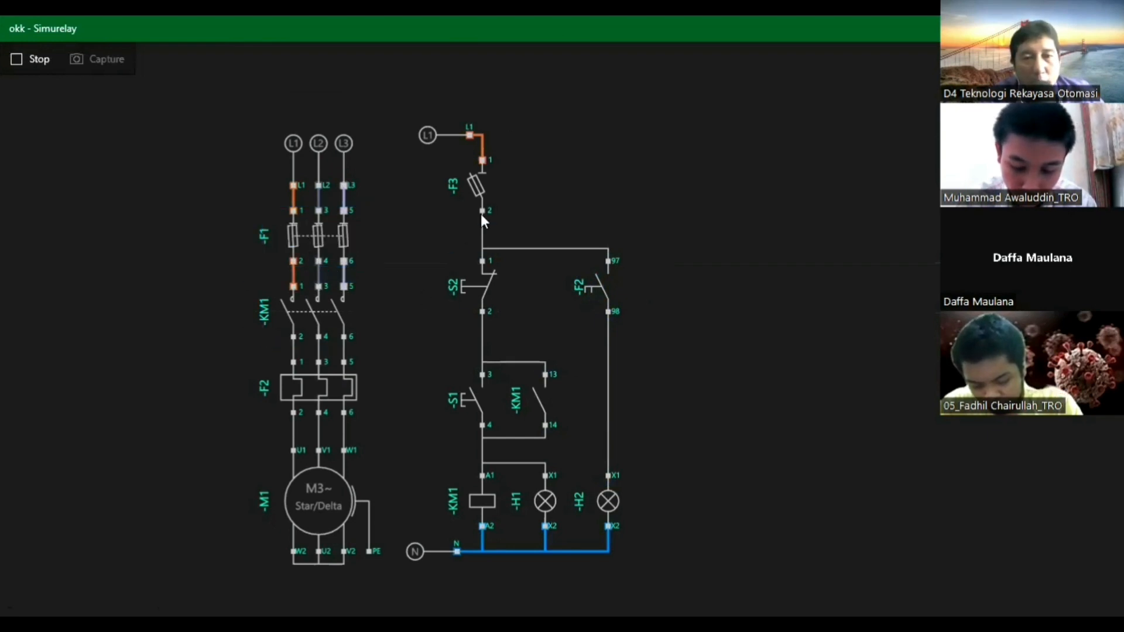
click(476, 185)
click(477, 402)
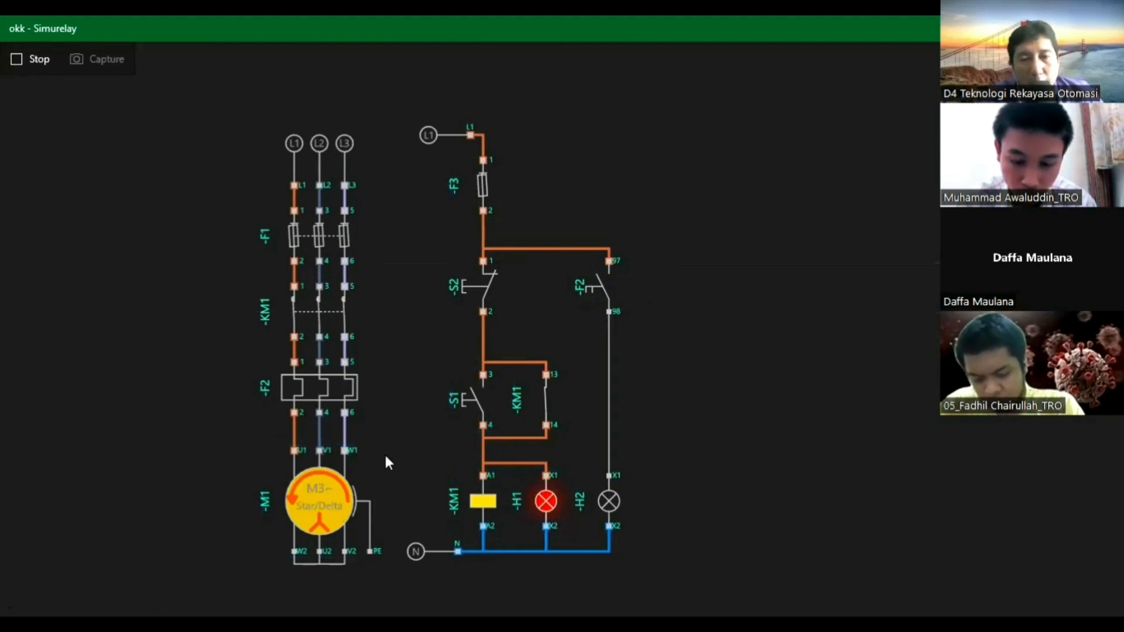
click(320, 381)
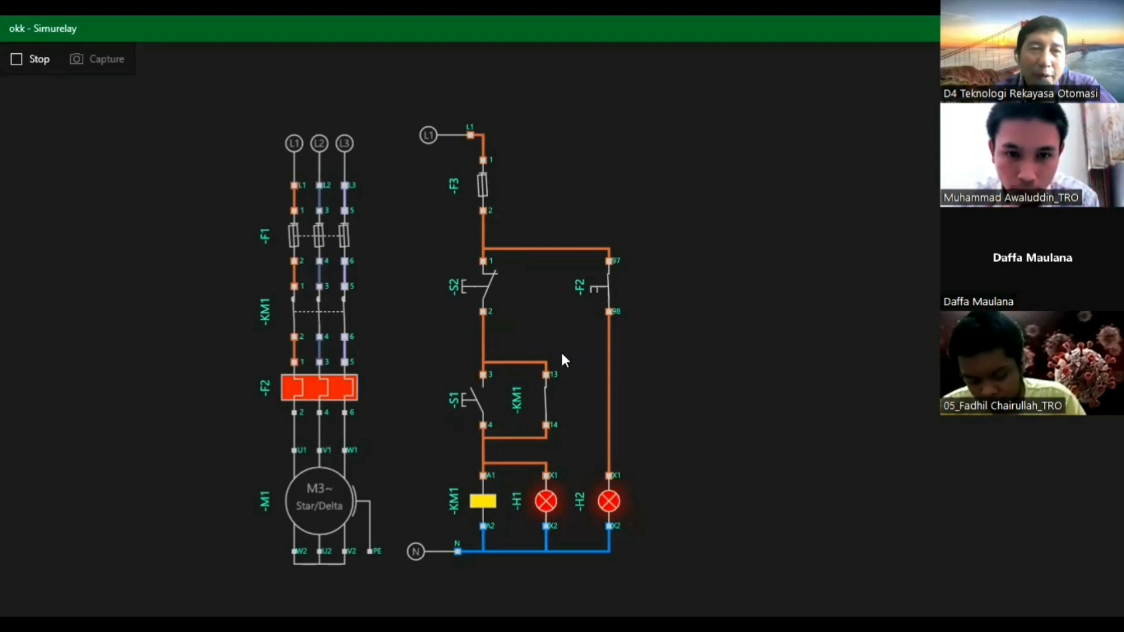
click(25, 60)
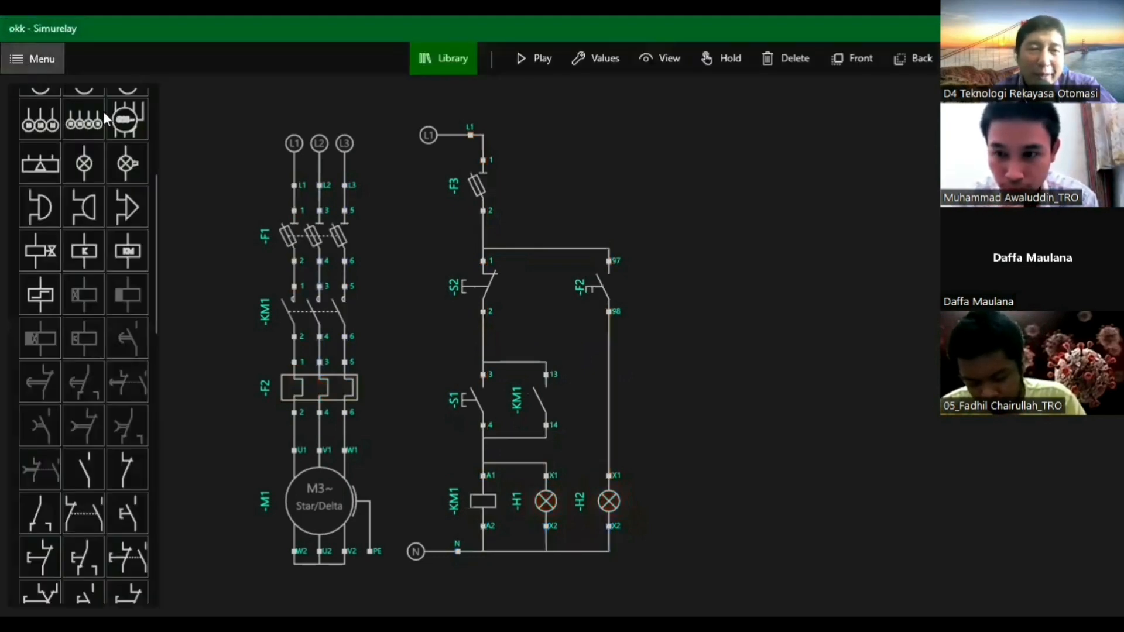
Delete the wire linking the F3–S2 line to contact F2's terminal 97, and lower push button S2 to make room above it
click(582, 250)
click(570, 252)
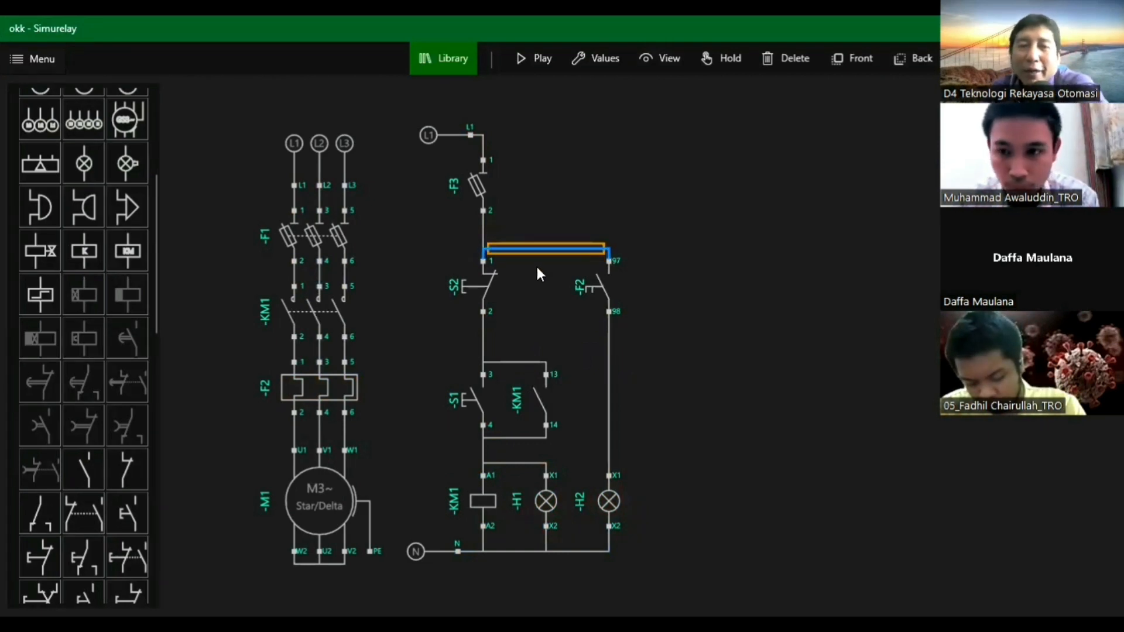
key(Delete)
click(494, 279)
drag(494, 279, 493, 307)
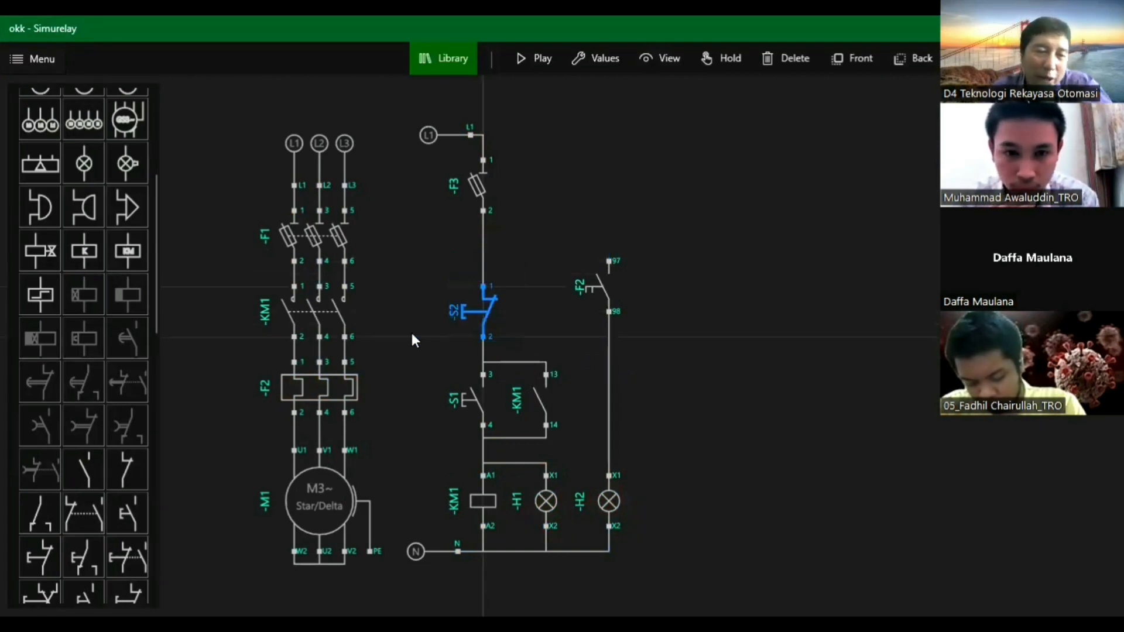
Replace the wire between fuse F3 and push button S2 with a new normally closed contact placed in line with them
drag(125, 468, 593, 347)
drag(462, 241, 570, 226)
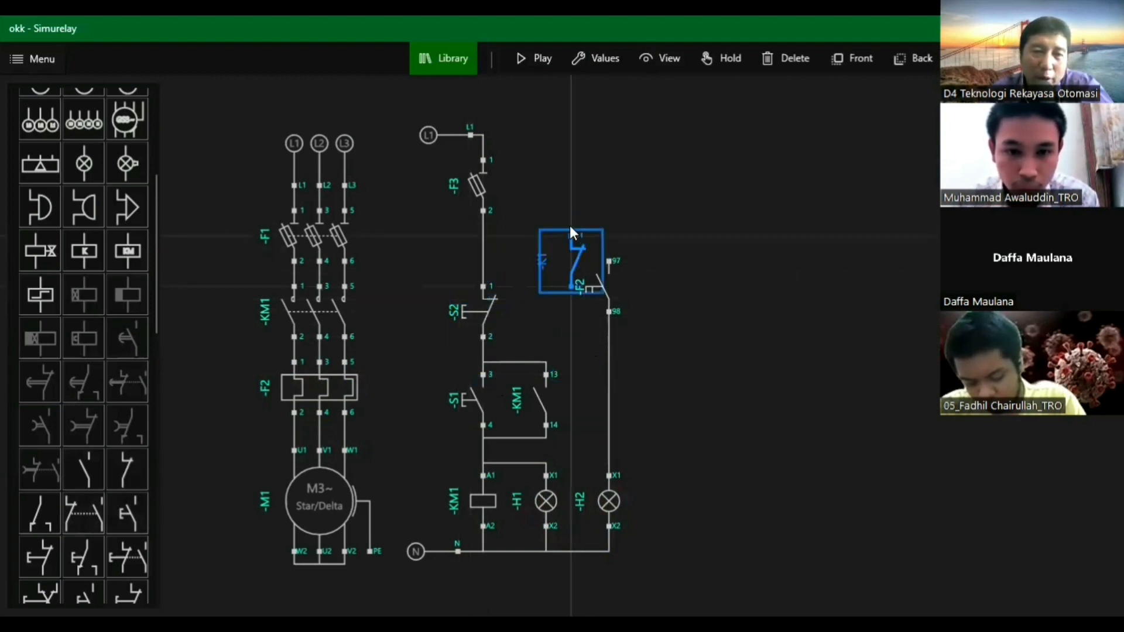
click(482, 244)
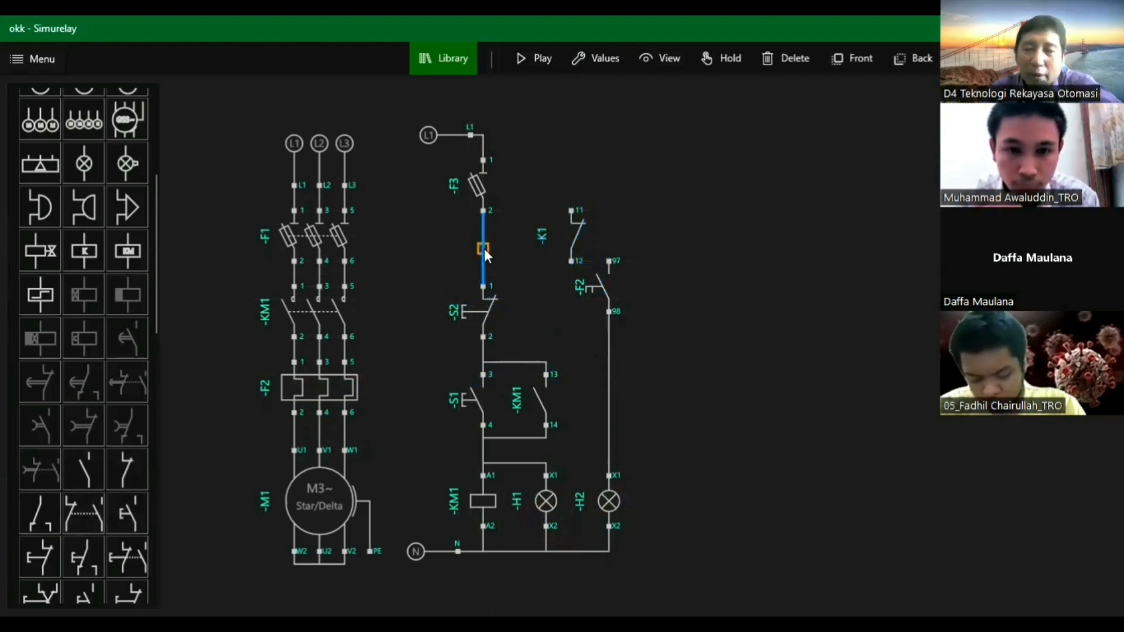
key(Delete)
drag(595, 245, 489, 242)
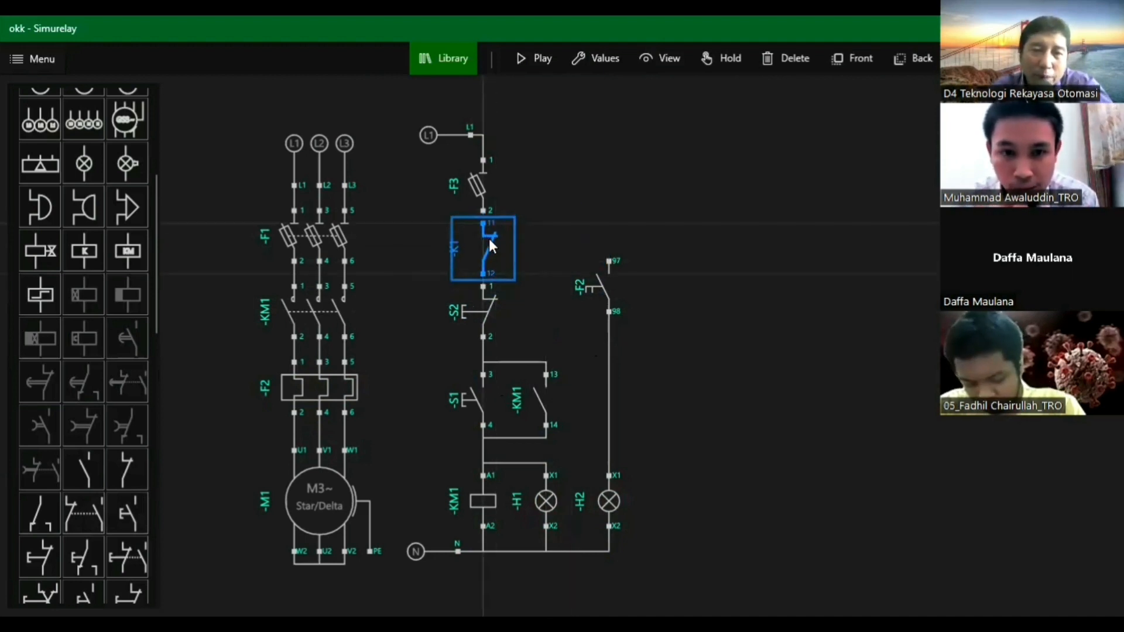
Assign the new normally closed contact between F3 and S2 to overload relay F2 by giving it number 2 and tag -F
click(585, 61)
click(553, 73)
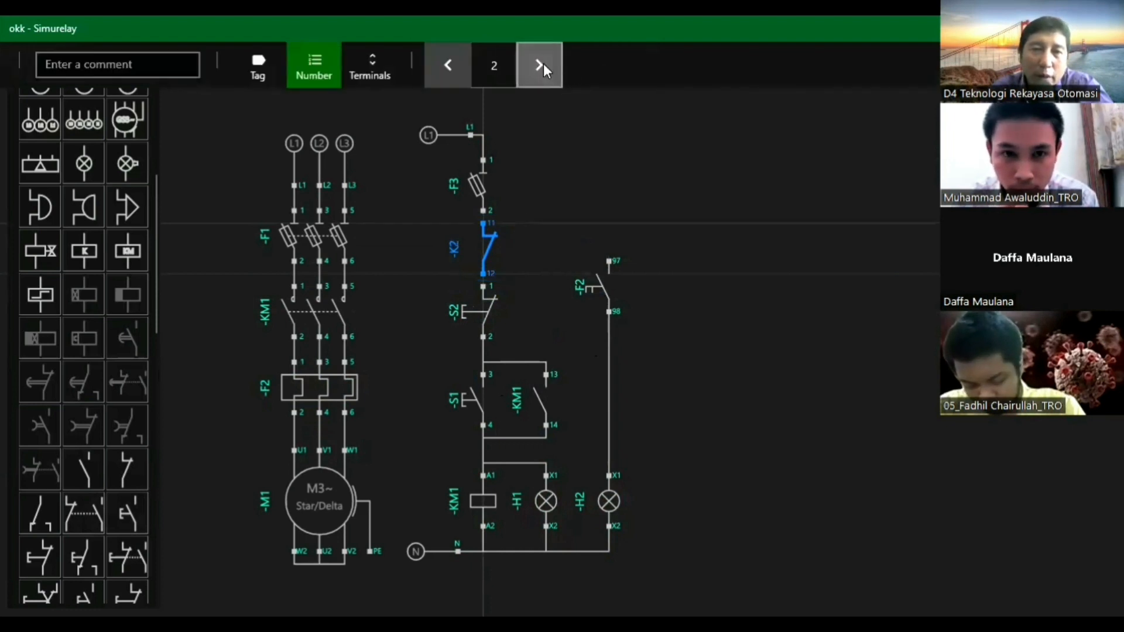
click(251, 69)
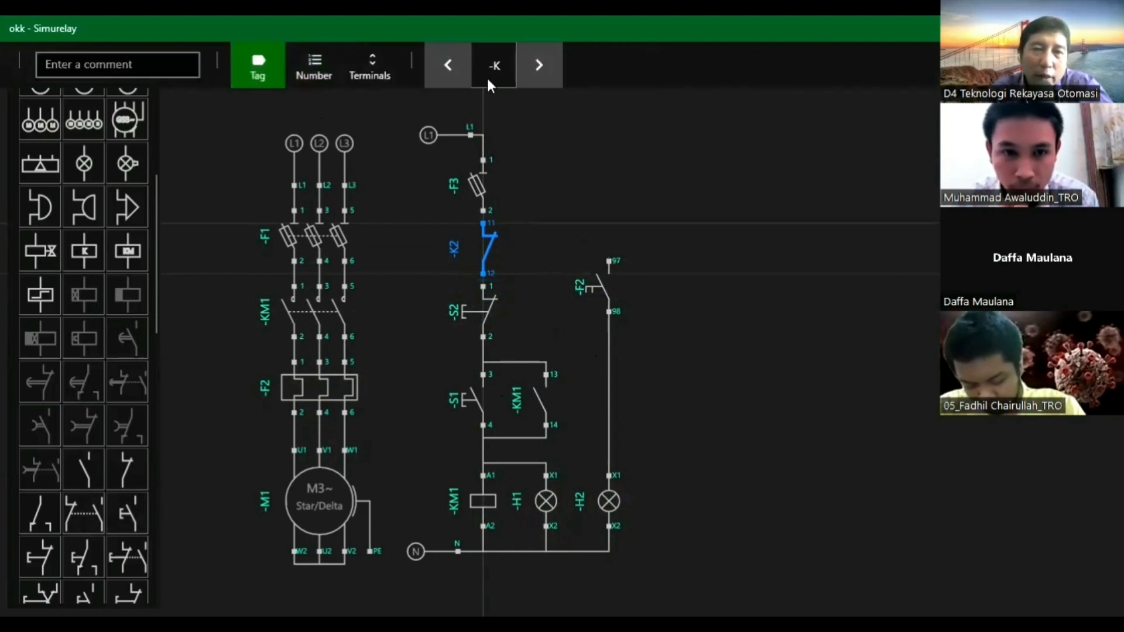
click(530, 62)
click(531, 61)
click(531, 62)
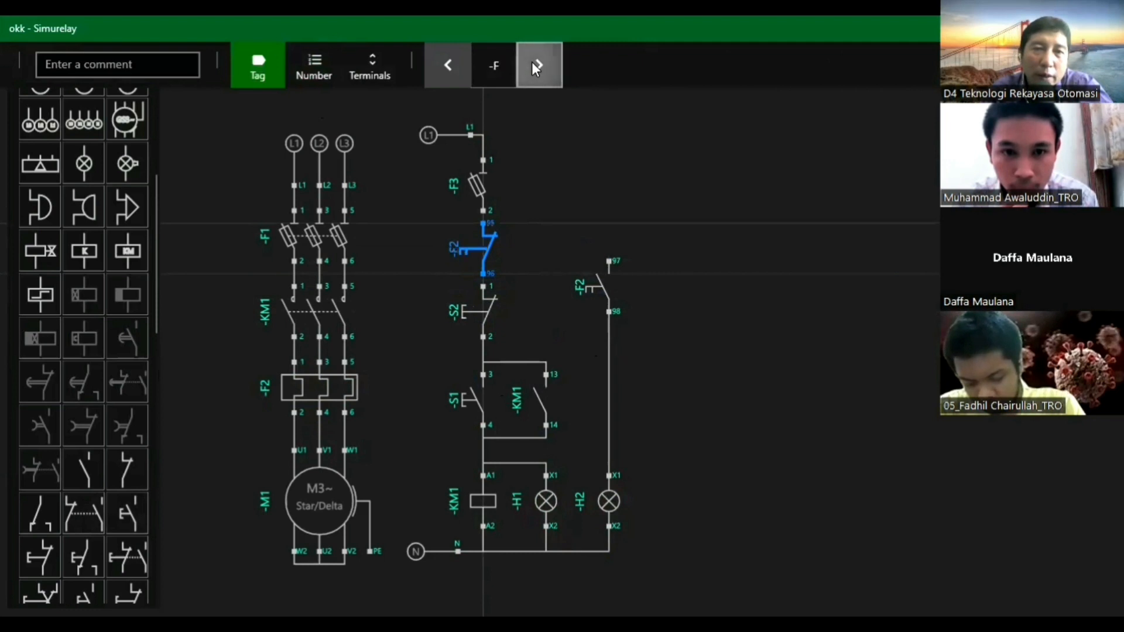
click(536, 167)
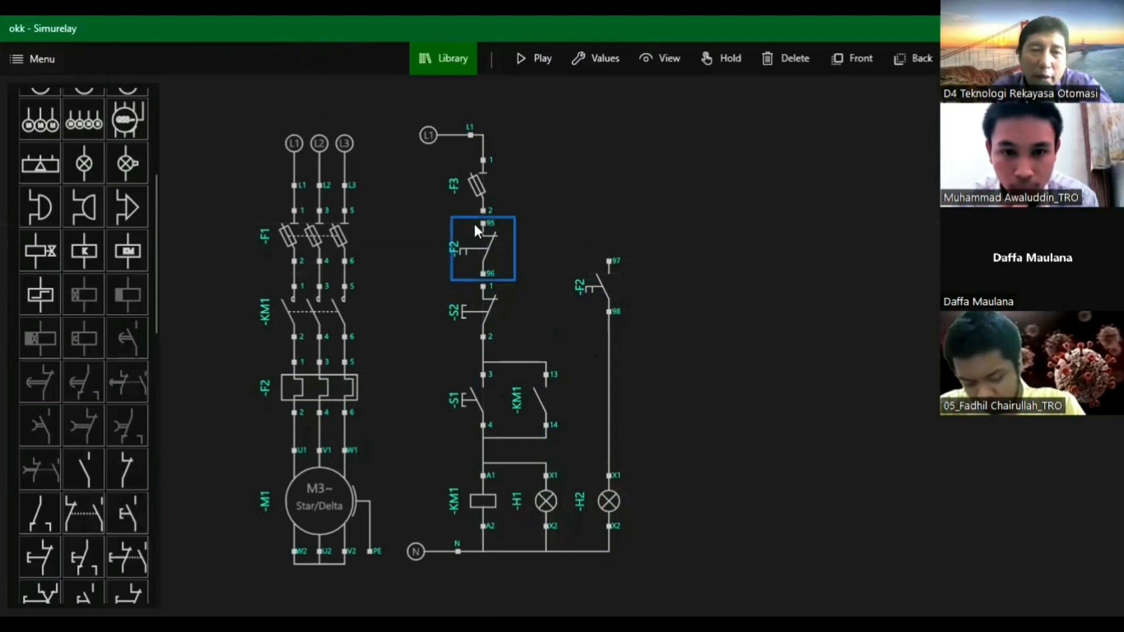
Raise fuse F3 and the L1 supply, and wire contact F2 (95–96) in series between F3 and push button S2
drag(477, 187, 478, 171)
drag(429, 138, 426, 124)
click(484, 223)
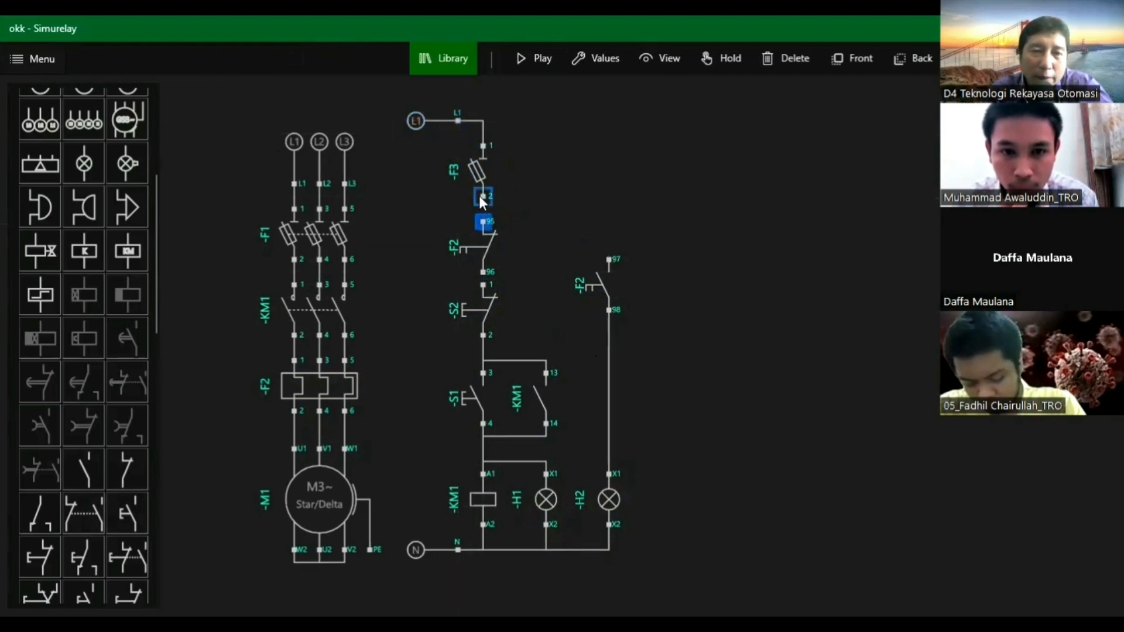
click(484, 273)
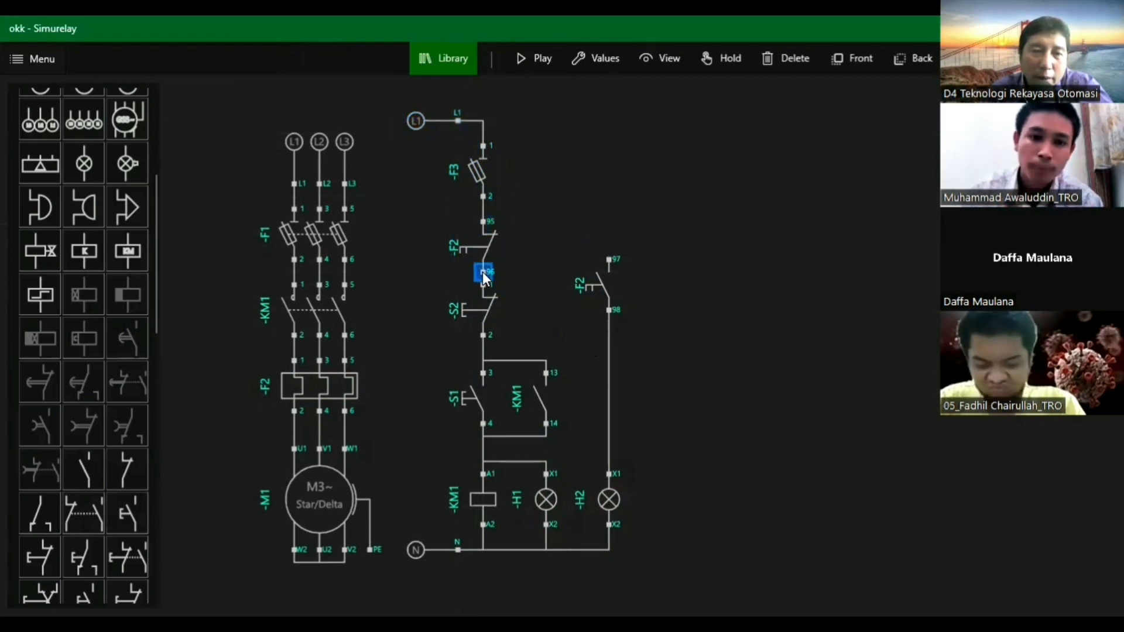
click(484, 288)
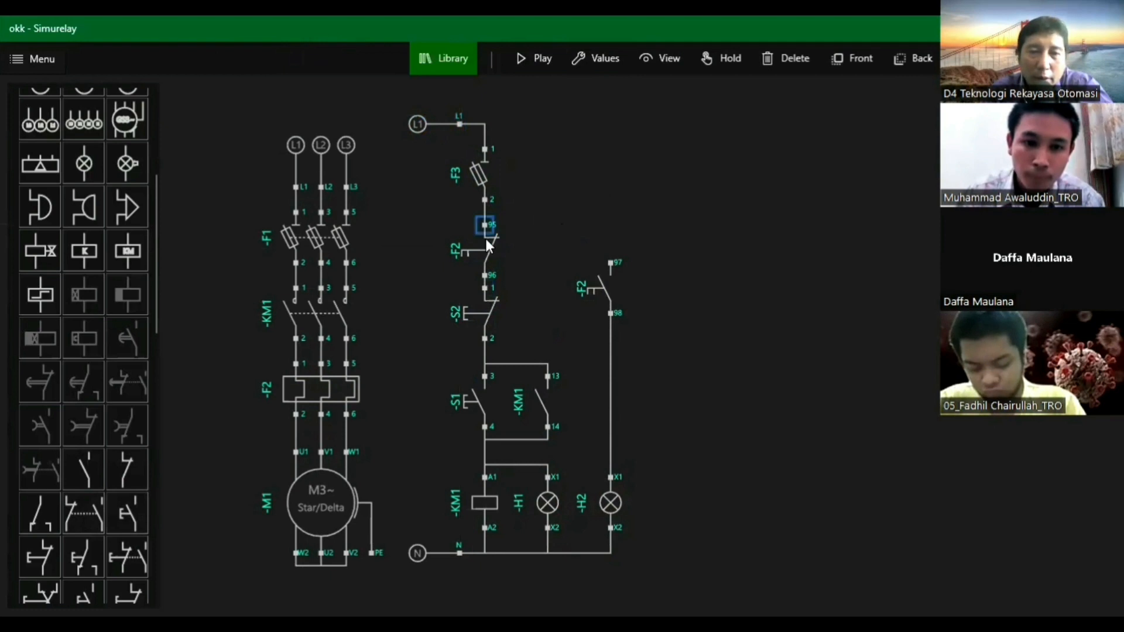
drag(489, 246, 487, 236)
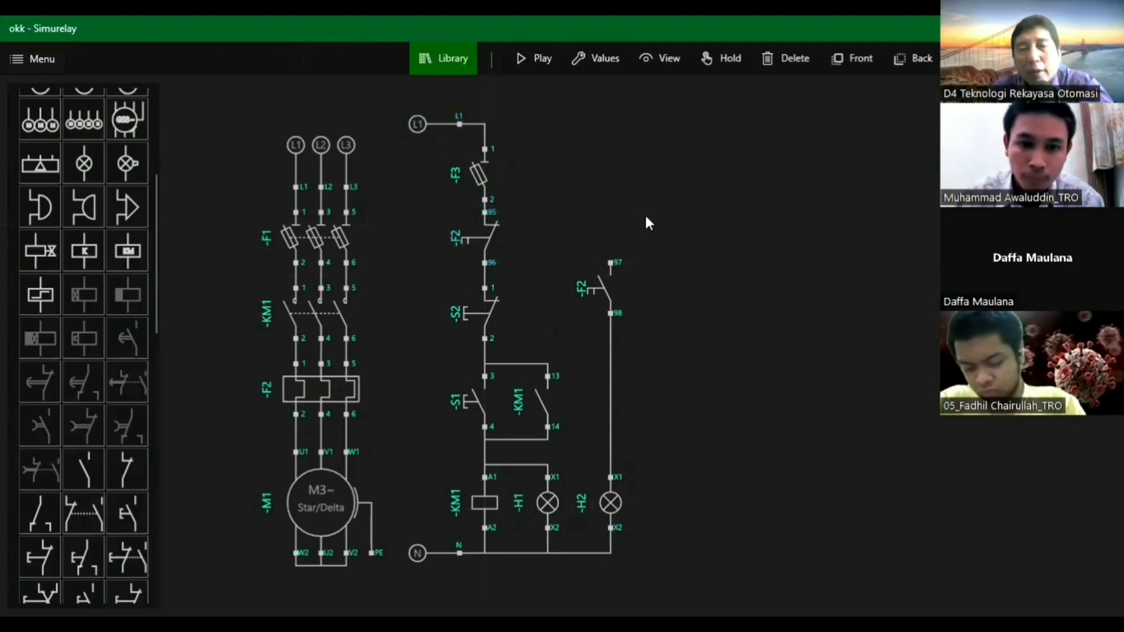
Raise the normally open F2 contact above lamp H2 and connect its terminal 97 to the line between F3 and terminal 95
click(594, 287)
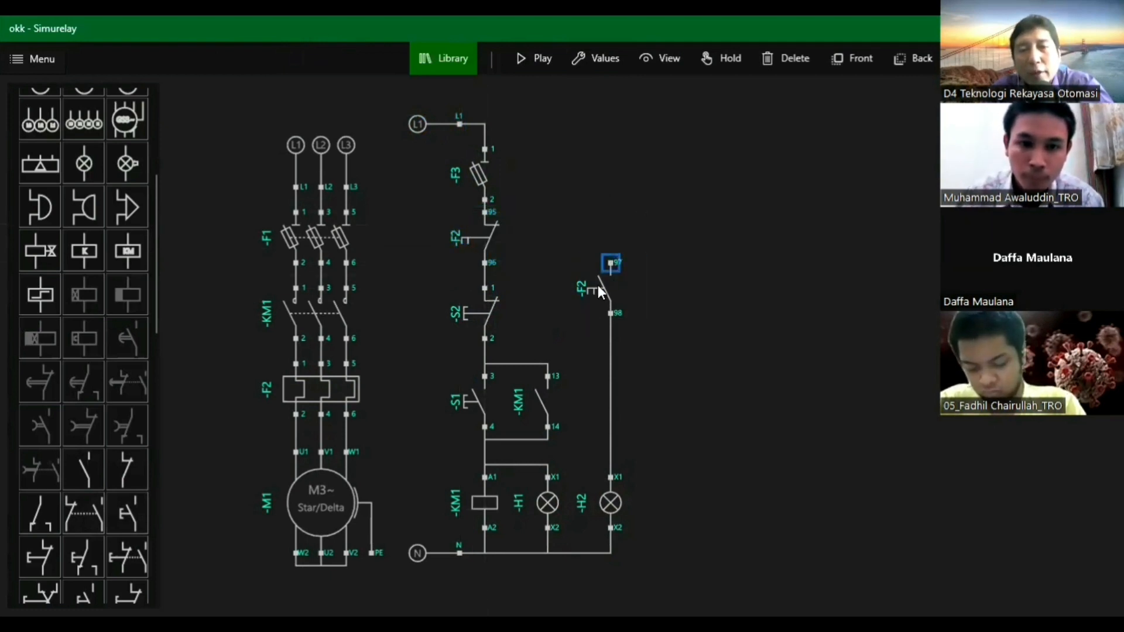
drag(598, 286, 608, 215)
click(610, 212)
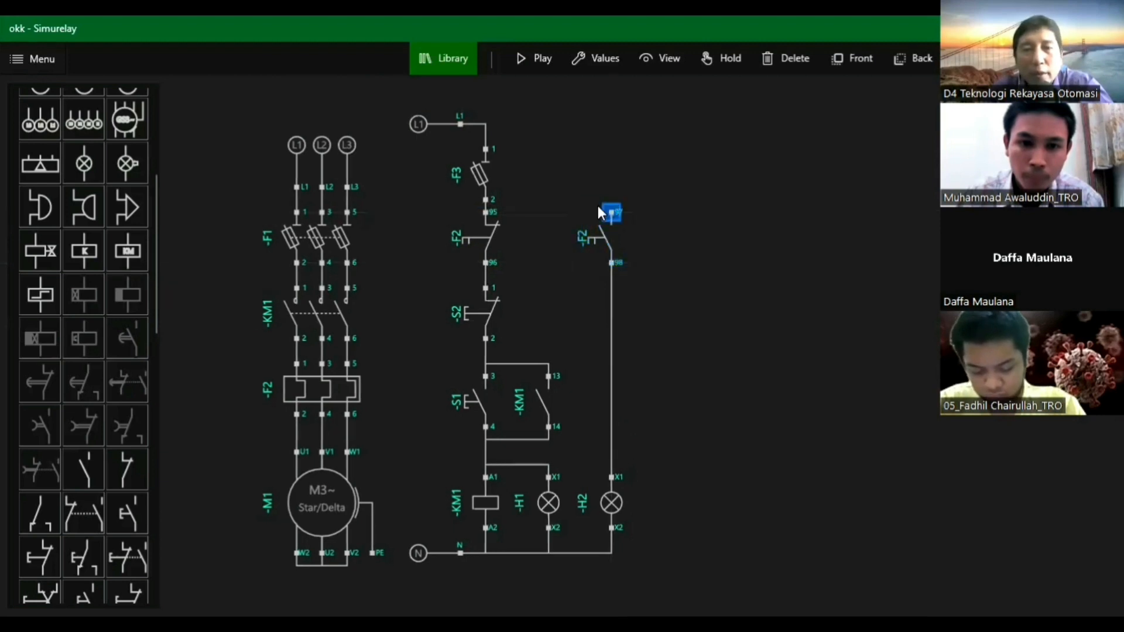
click(485, 199)
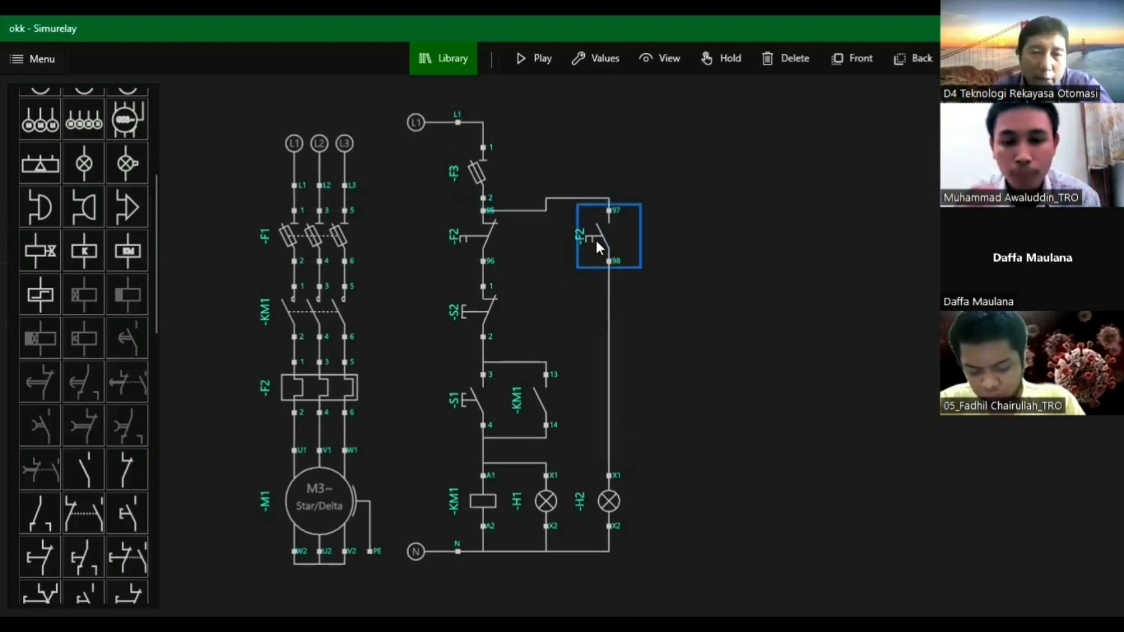
drag(595, 240, 599, 255)
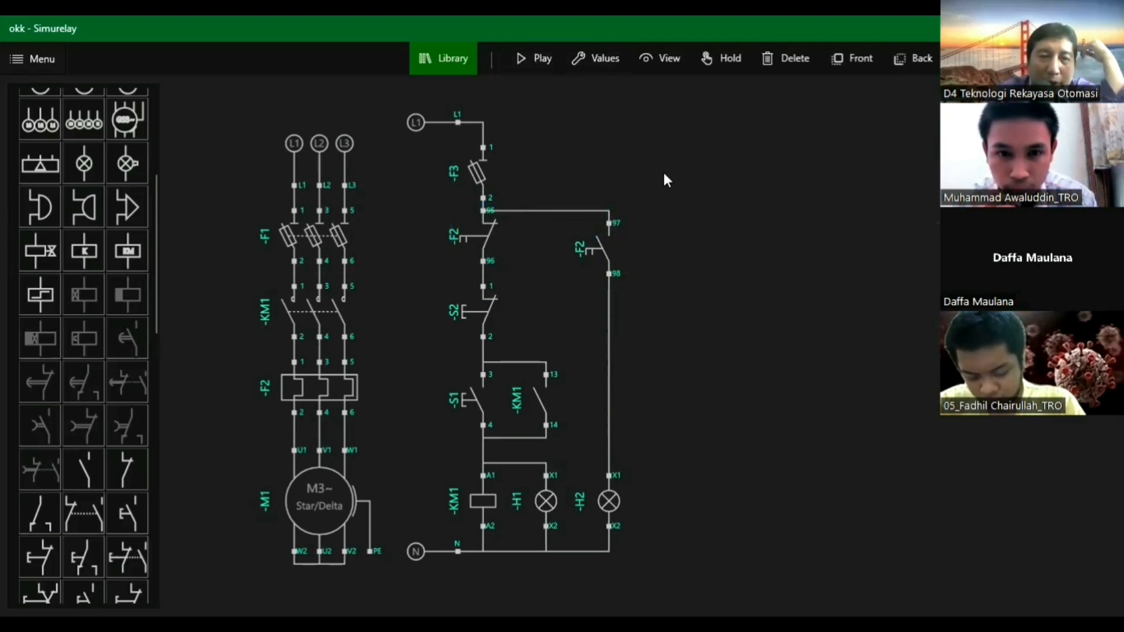
Simulate the circuit with F1 and F3 closed, start the motor with S1, trip relay F2 to test both its contacts, and stop
click(525, 58)
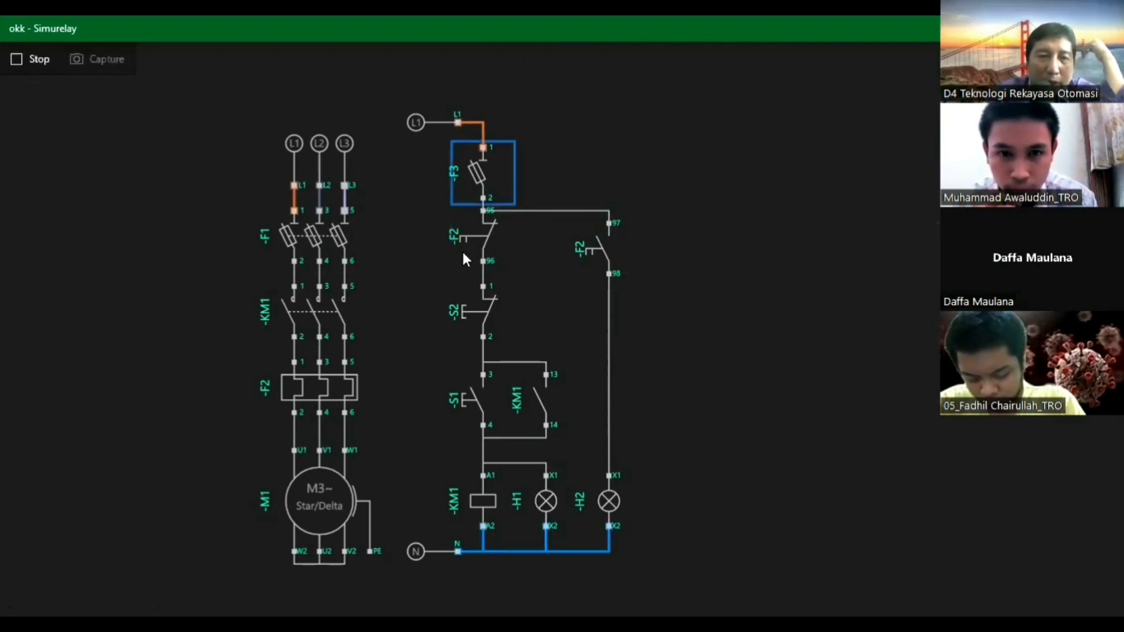
click(304, 263)
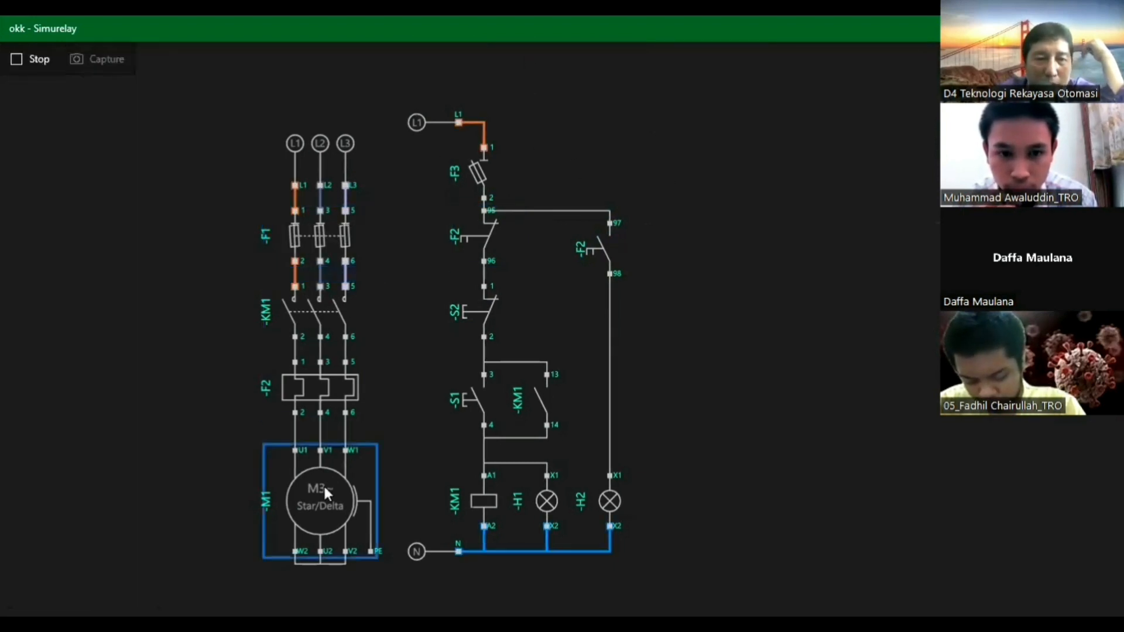
click(481, 174)
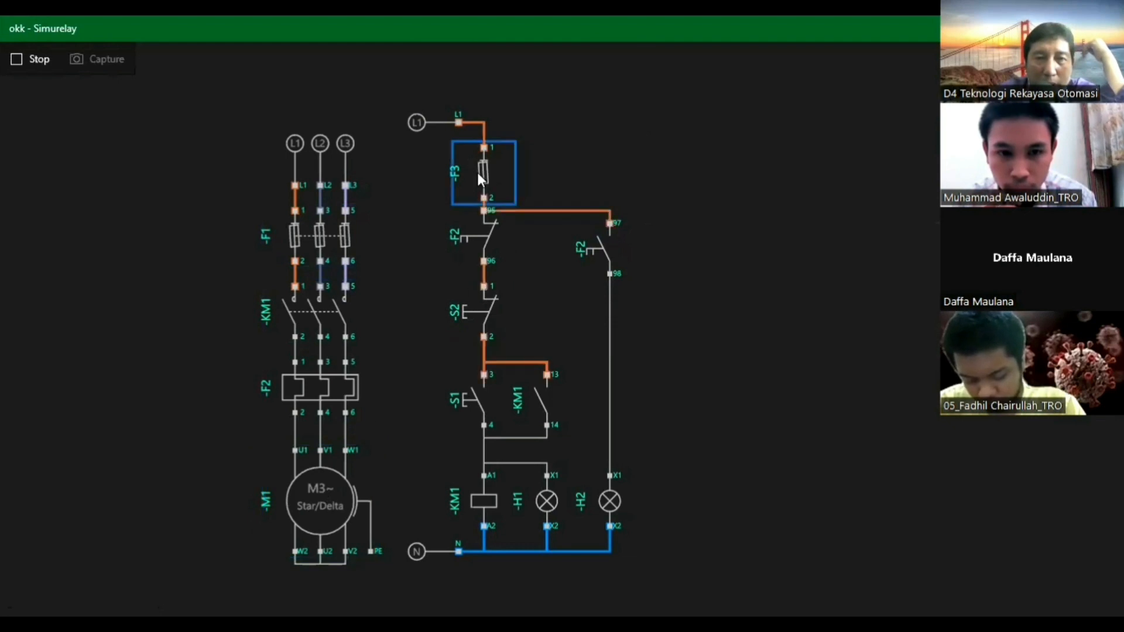
click(483, 408)
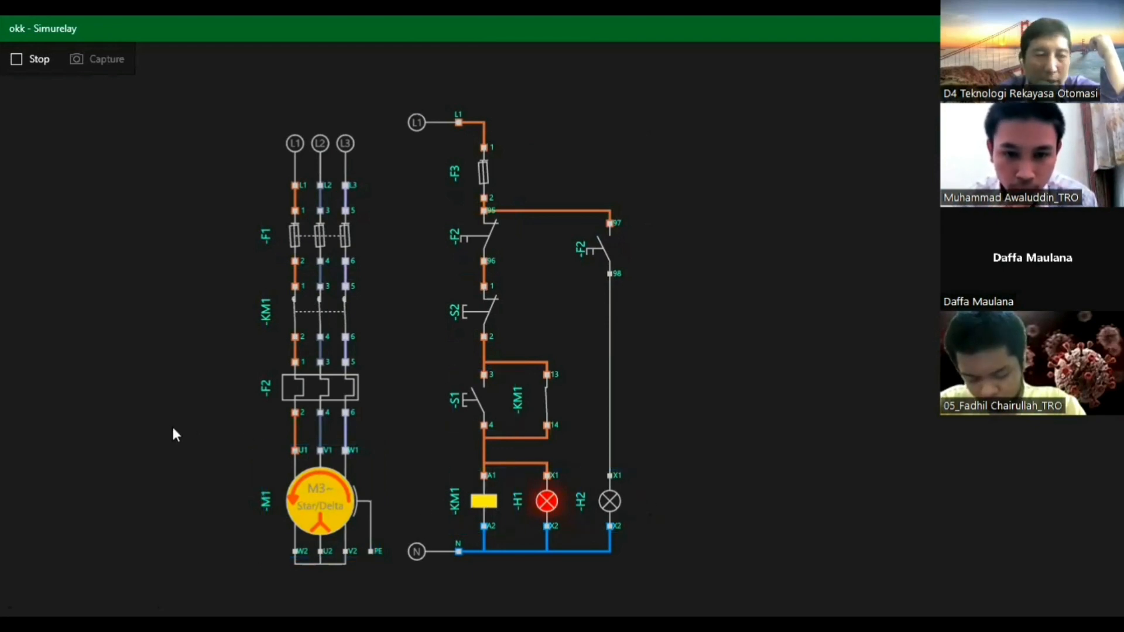
click(306, 398)
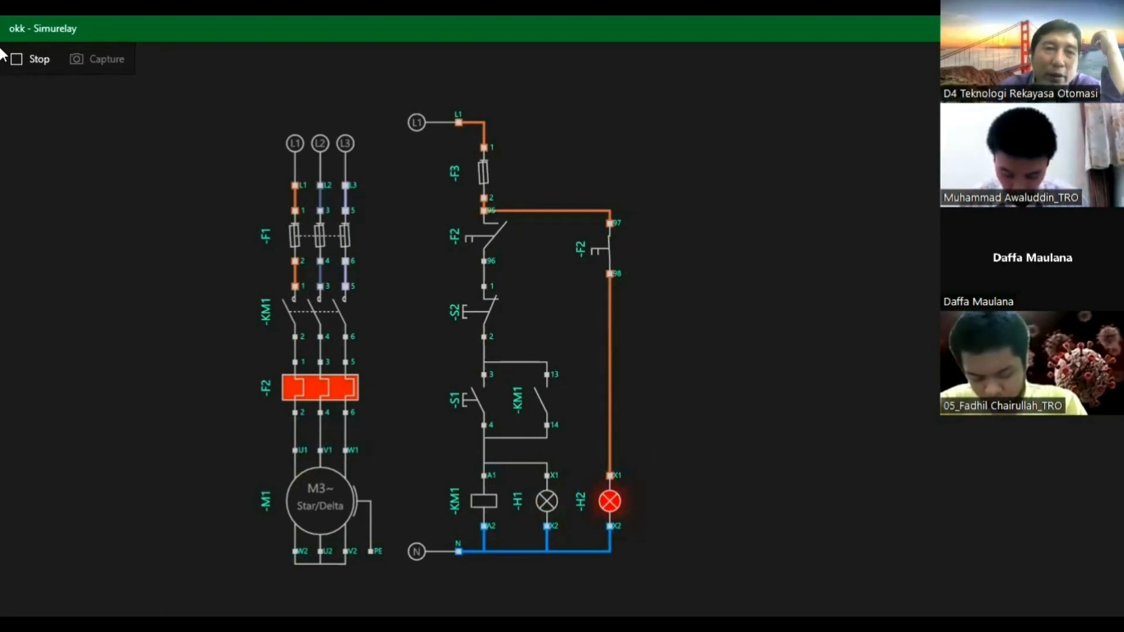
click(34, 59)
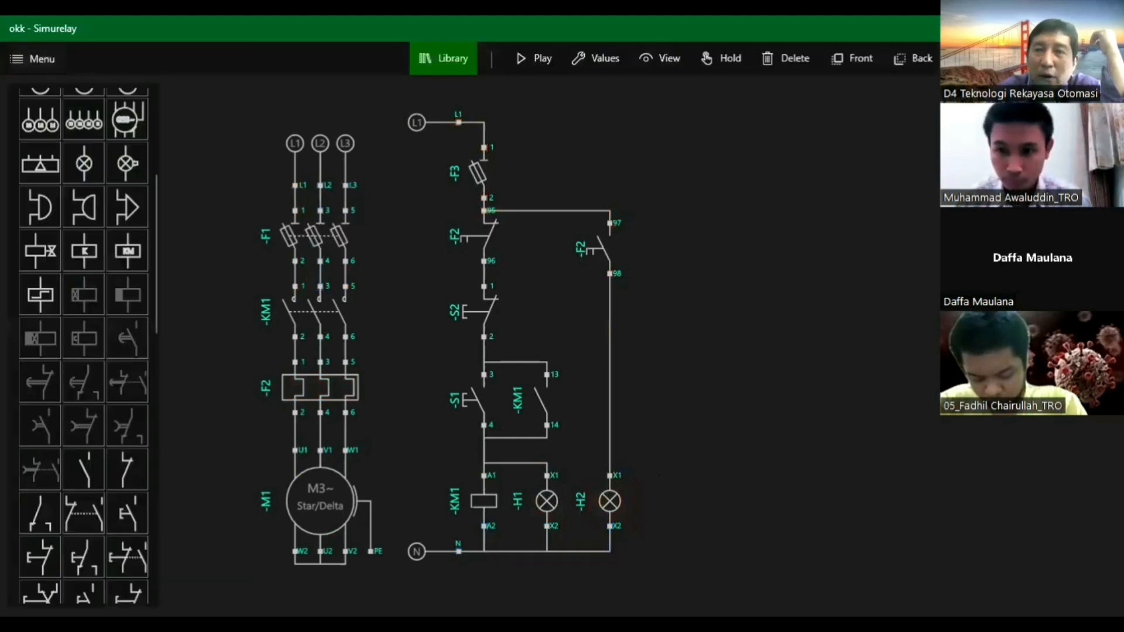
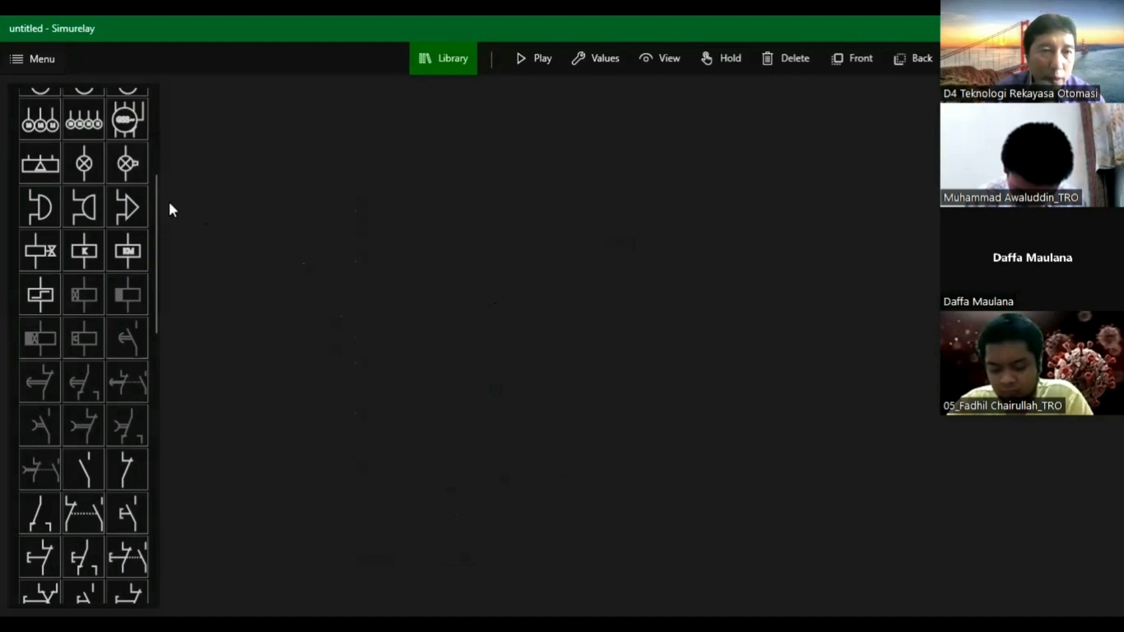
Place an L1 supply source in the upper-left area of the new empty drawing
drag(155, 205, 141, 90)
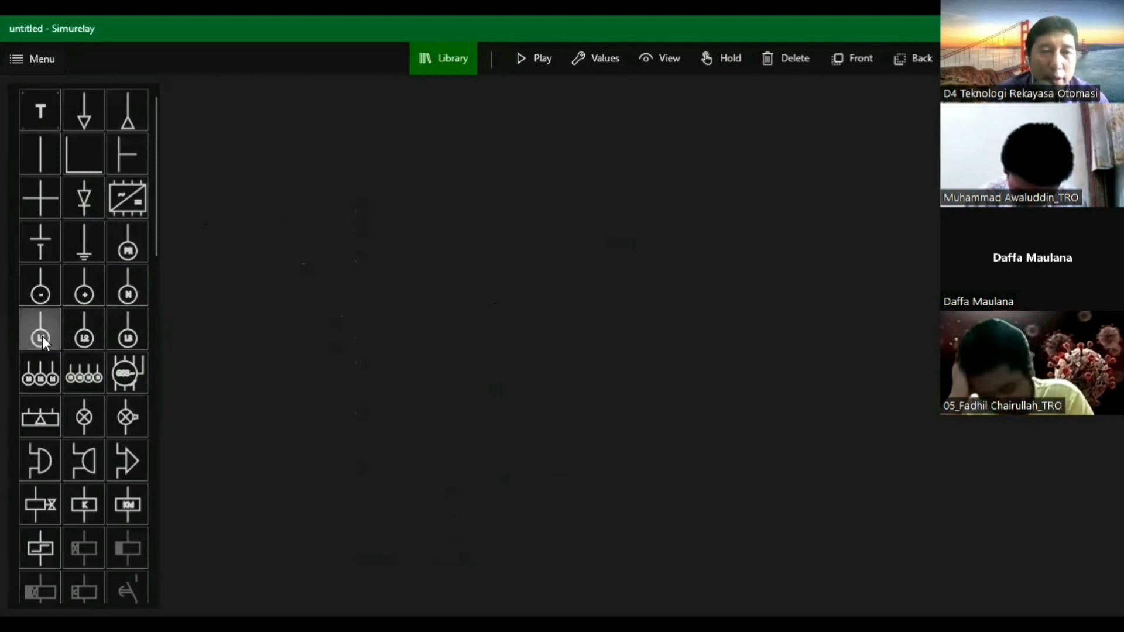
drag(37, 338, 549, 469)
drag(566, 419, 297, 284)
drag(394, 293, 287, 250)
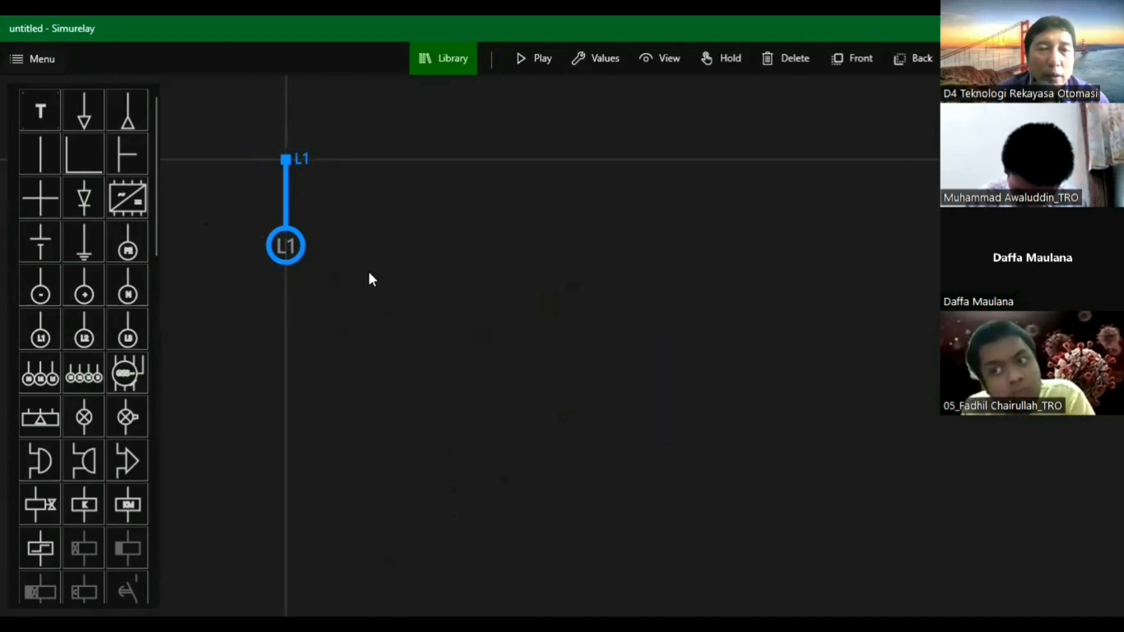
drag(371, 280, 282, 217)
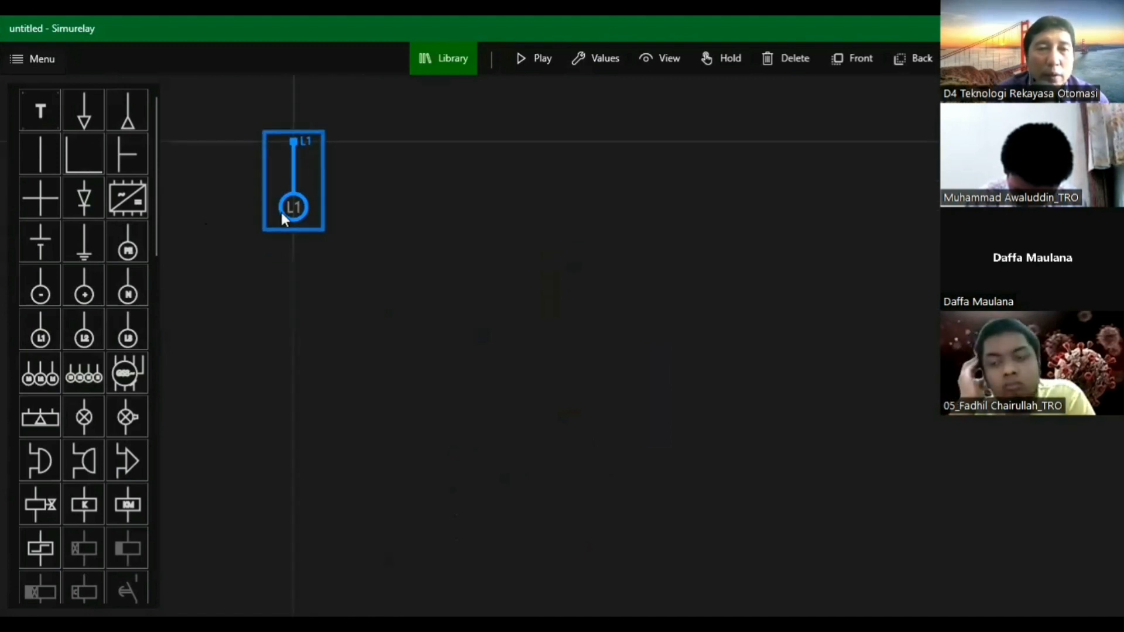
click(400, 256)
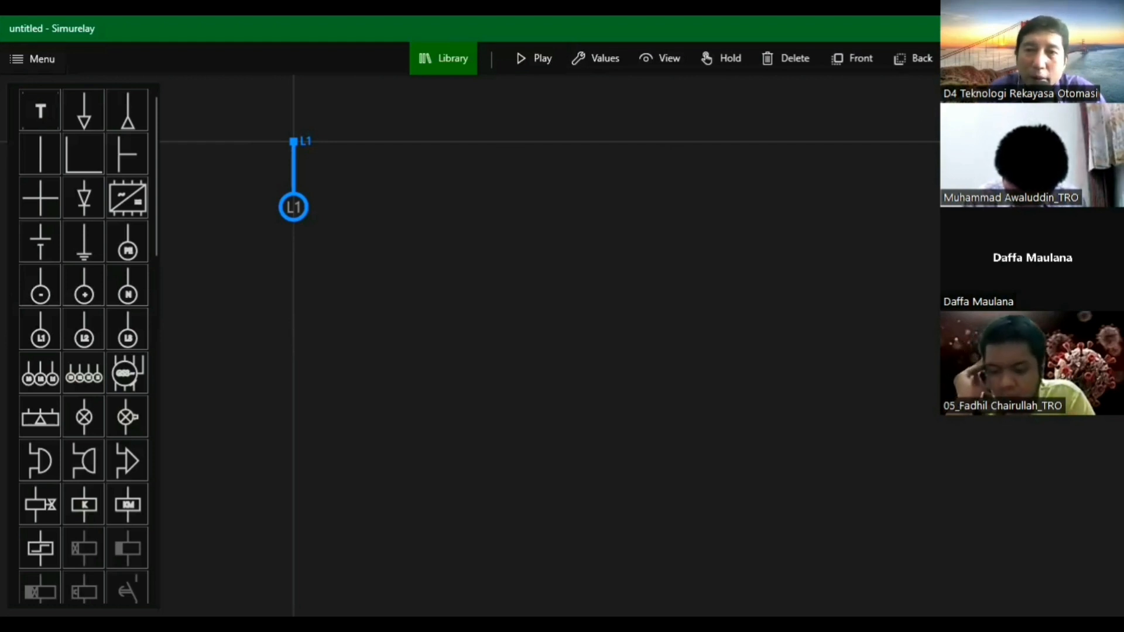
Rotate the L1 supply so its terminal points downward, and shift it further toward the drawing's upper-left corner
click(1067, 29)
click(872, 26)
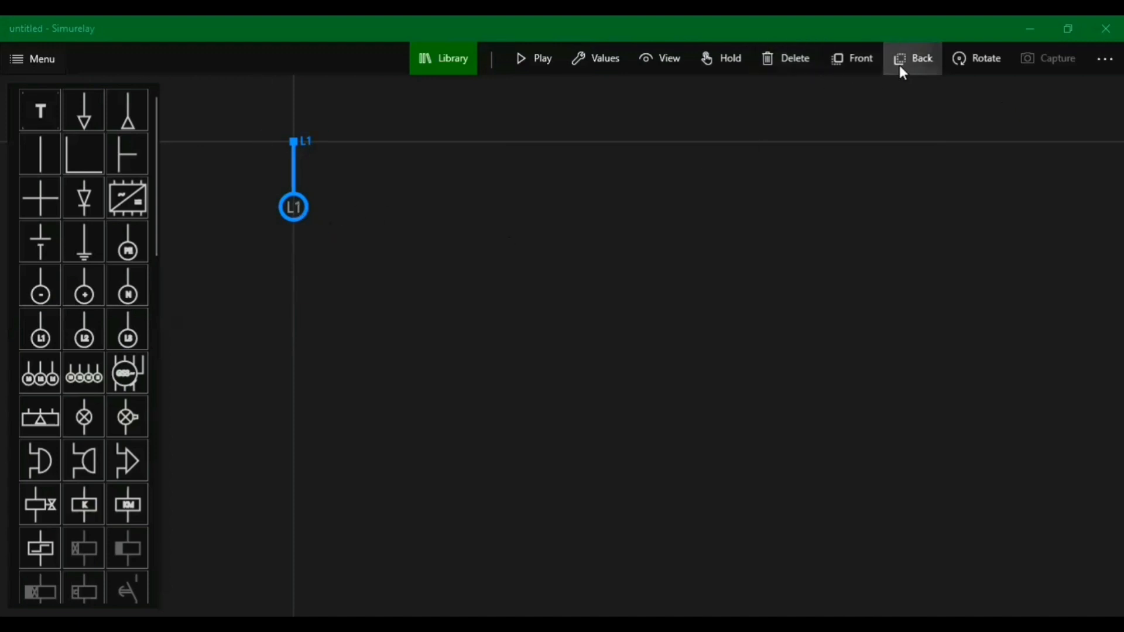
click(968, 62)
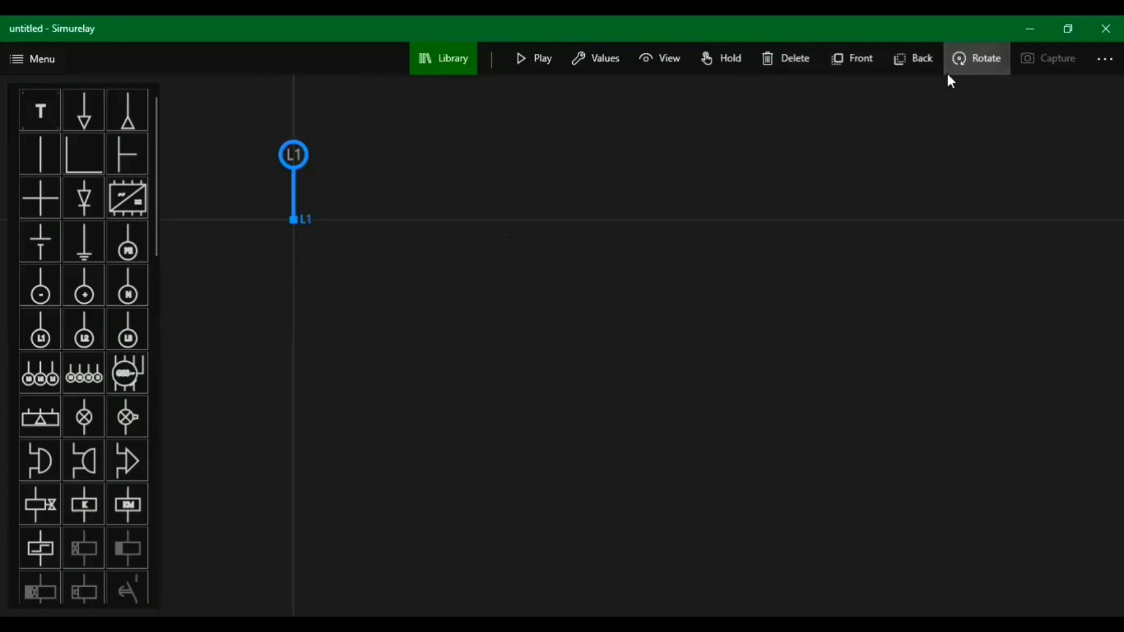
drag(356, 198, 297, 154)
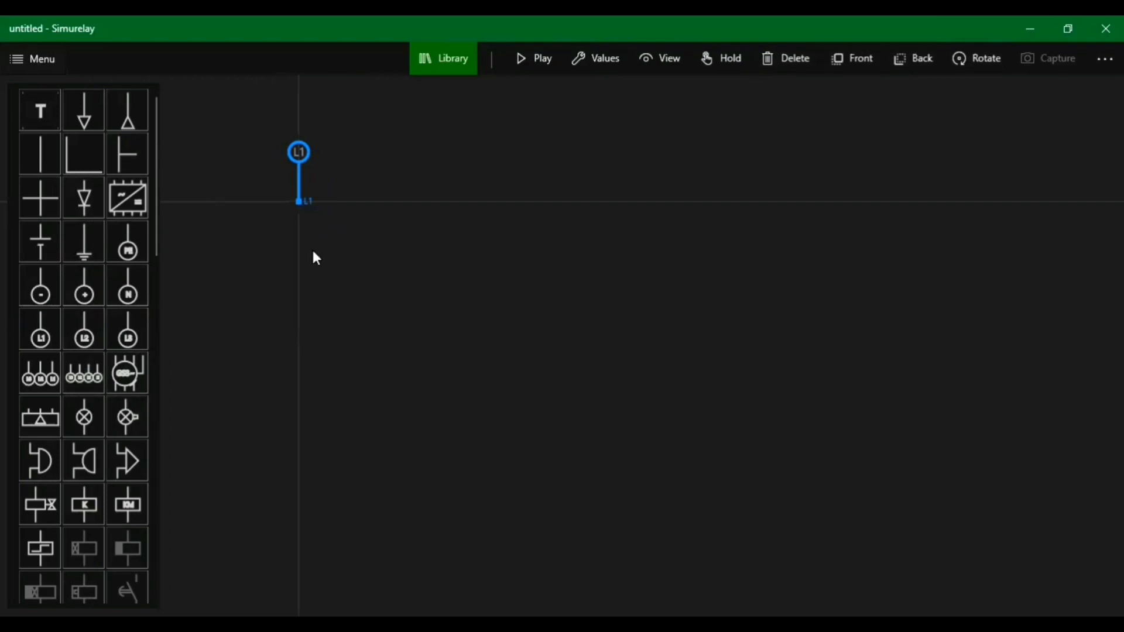
drag(299, 152, 271, 140)
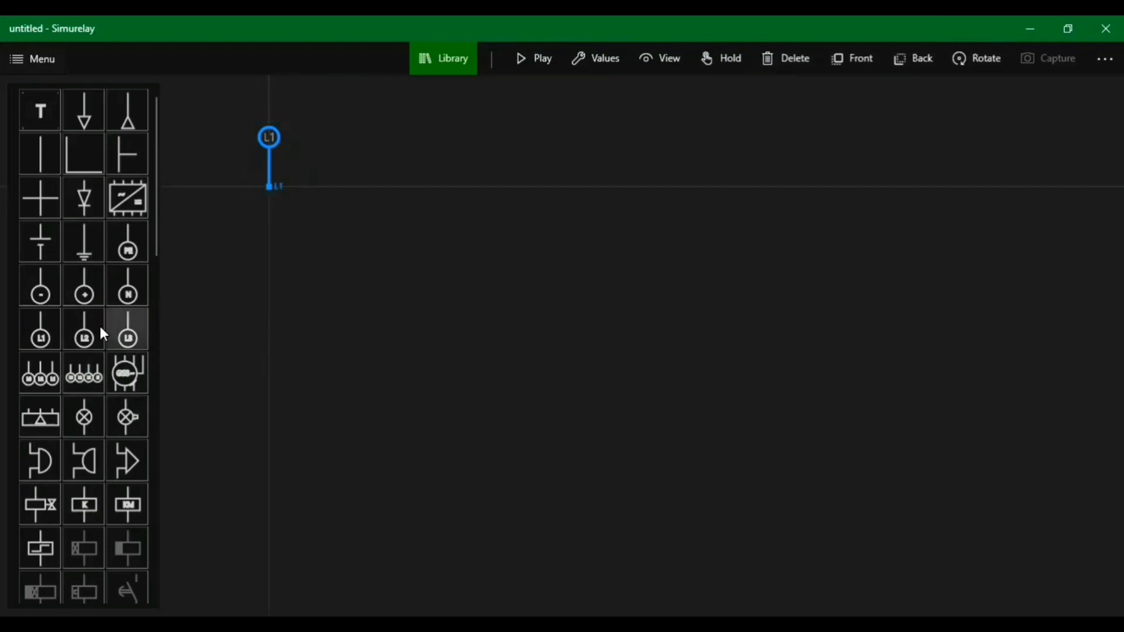
Add L2 and L3 supply sources in a row beside L1, with L2 shifted closer to L1
click(84, 345)
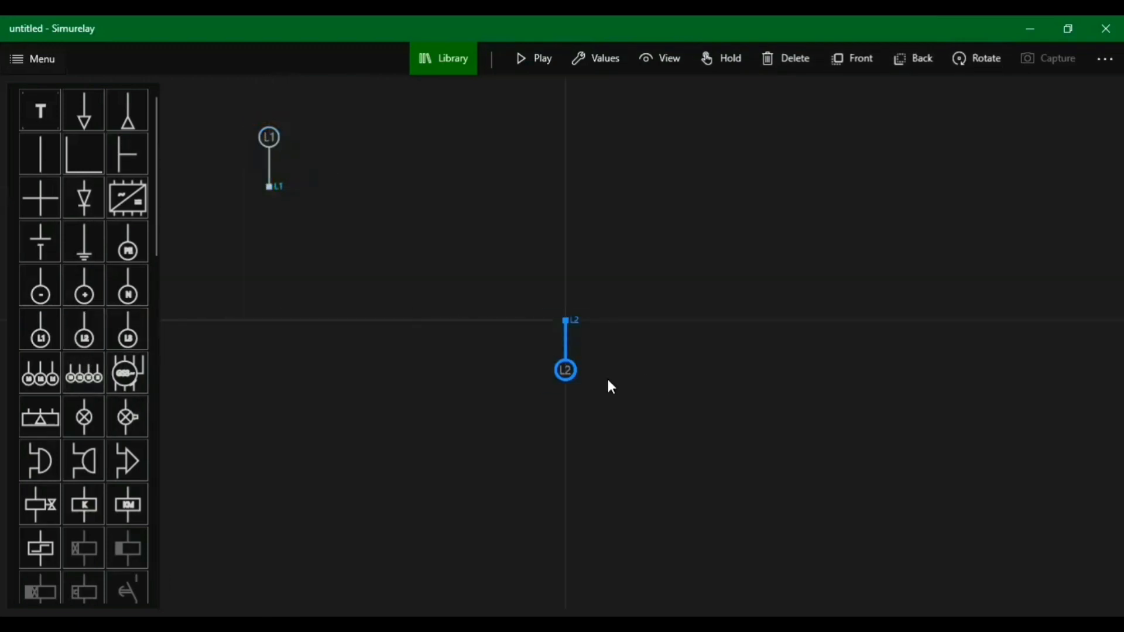
drag(562, 370, 314, 185)
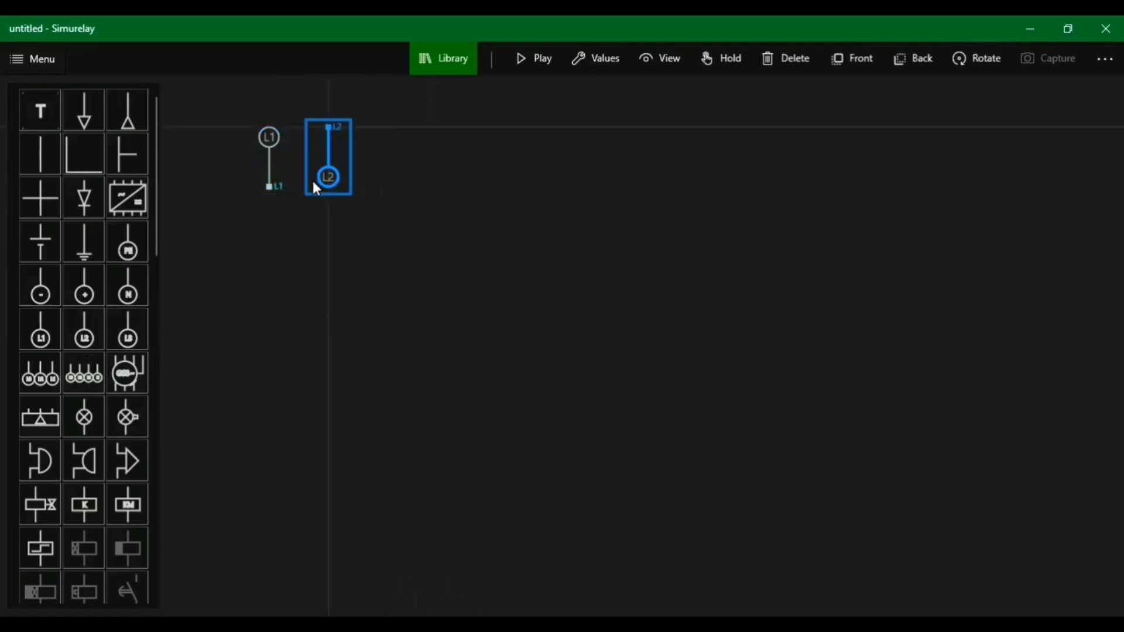
click(126, 344)
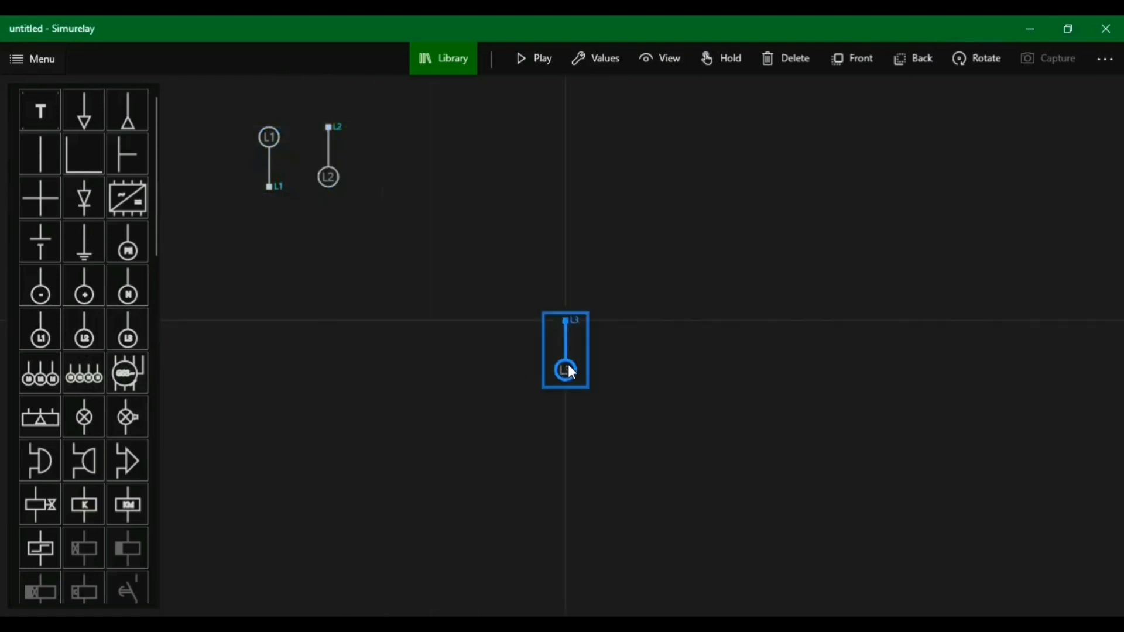
drag(568, 369, 319, 174)
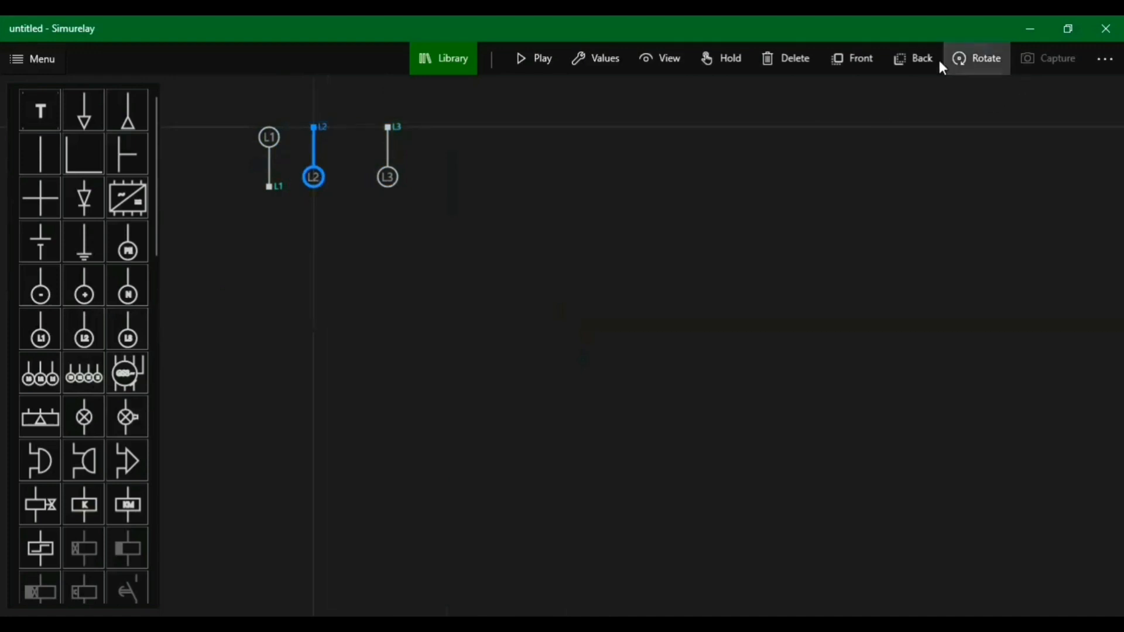
Rotate supplies L2 and L3 so their terminals point downward level with L1, and bring L3 closer to L2
click(986, 55)
click(986, 55)
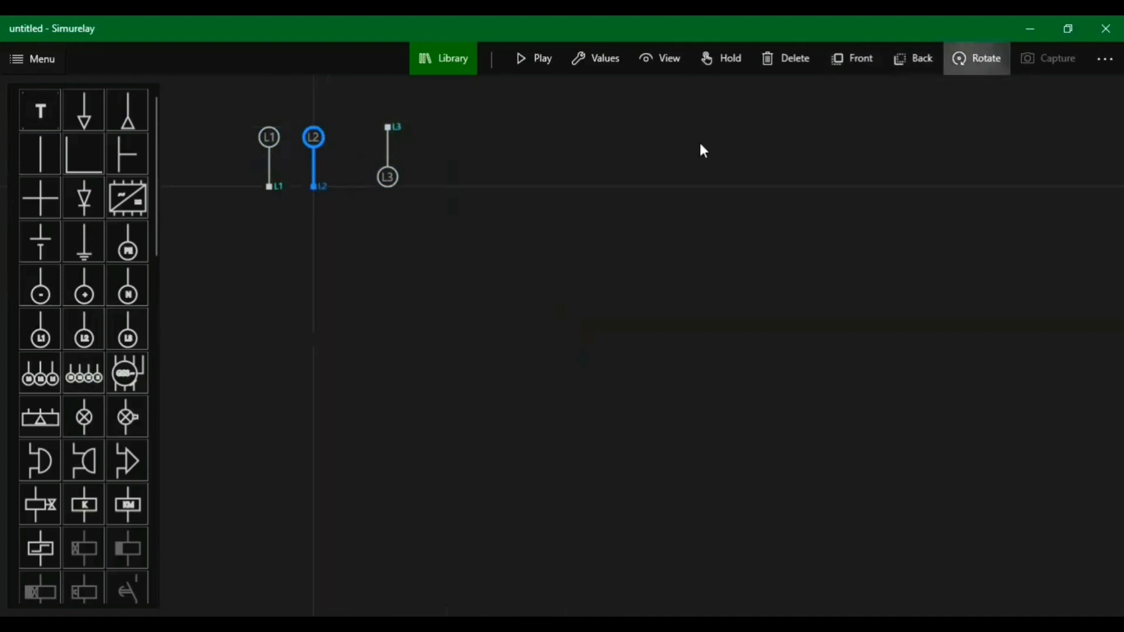
click(381, 191)
drag(384, 183, 399, 183)
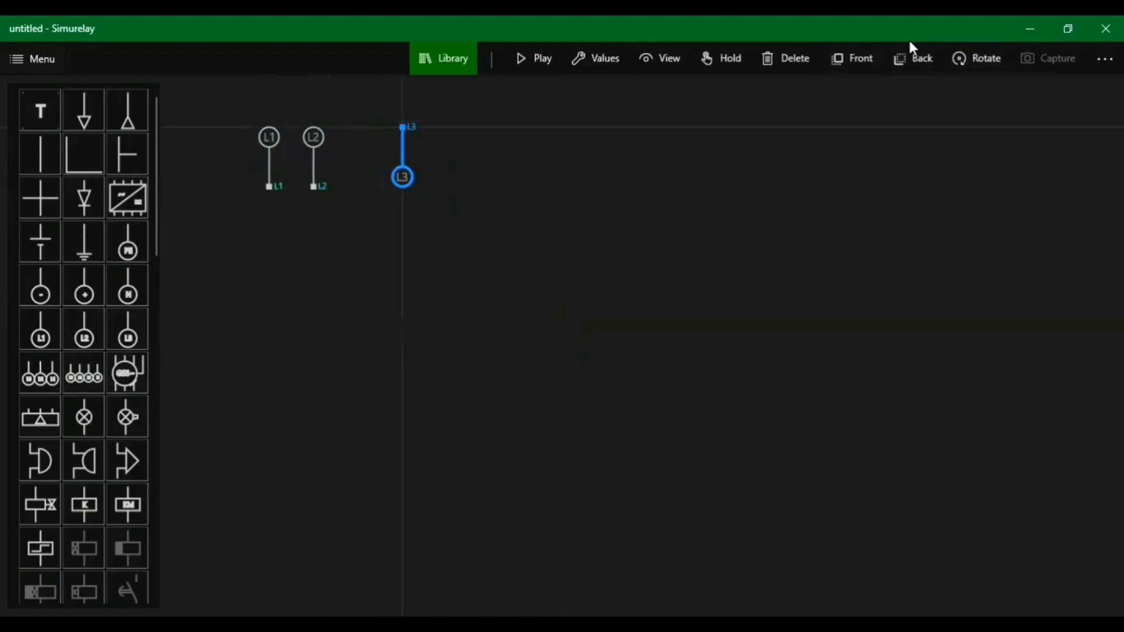
click(988, 58)
click(988, 59)
drag(389, 124, 358, 120)
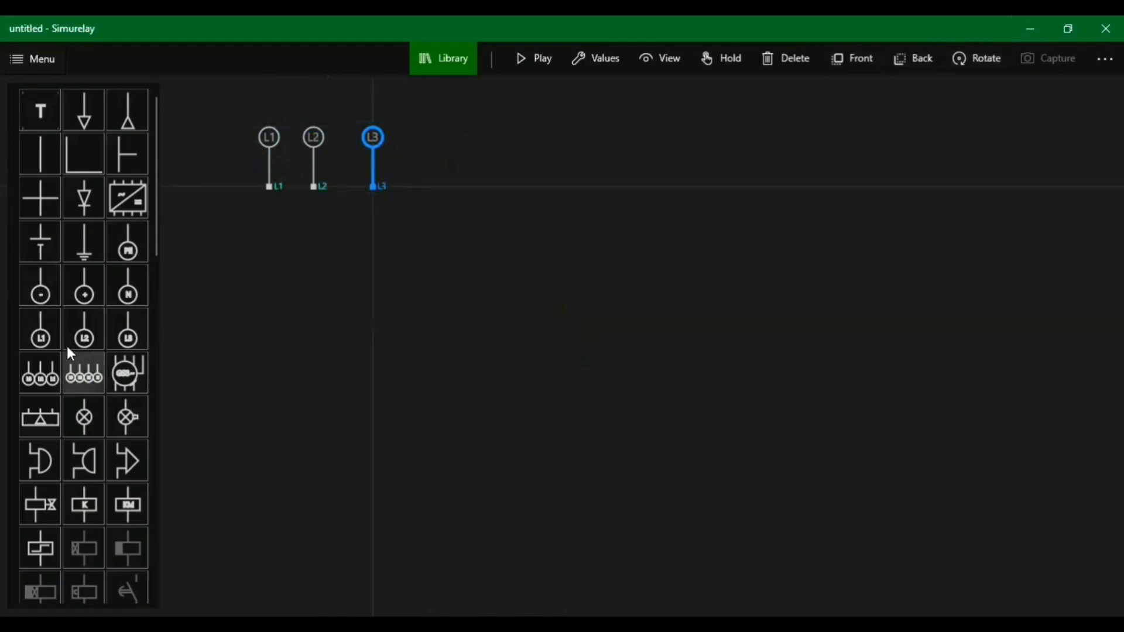
Add a three-pole fuse disconnector from the library and place it just below the L1, L2 and L3 supplies
scroll(106, 410, down, 1)
scroll(100, 413, down, 15)
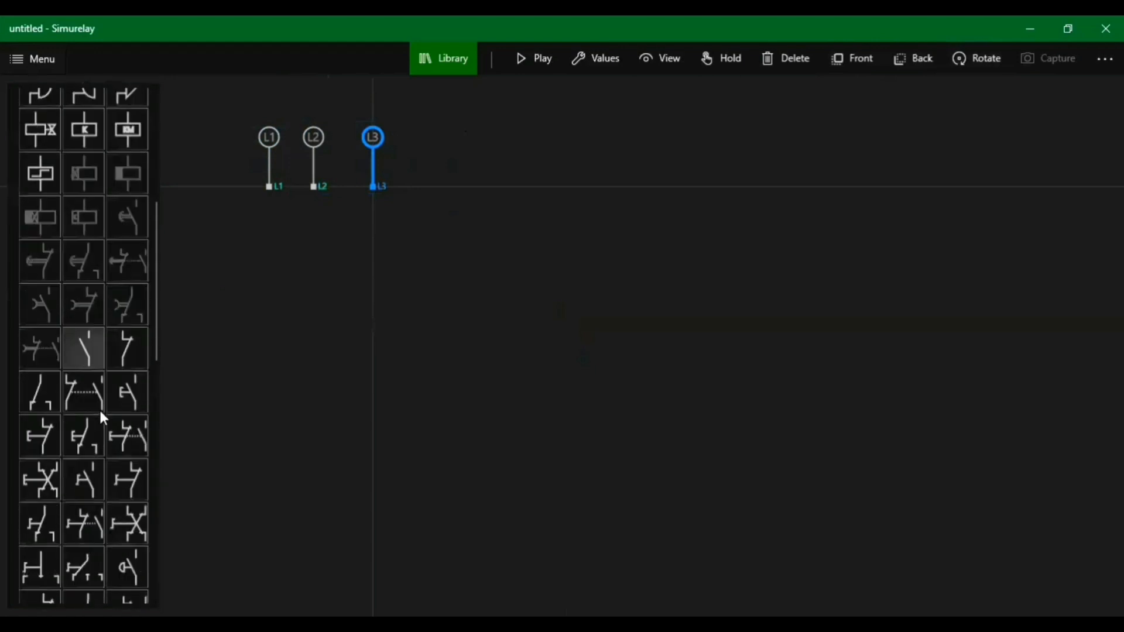
scroll(111, 389, up, 10)
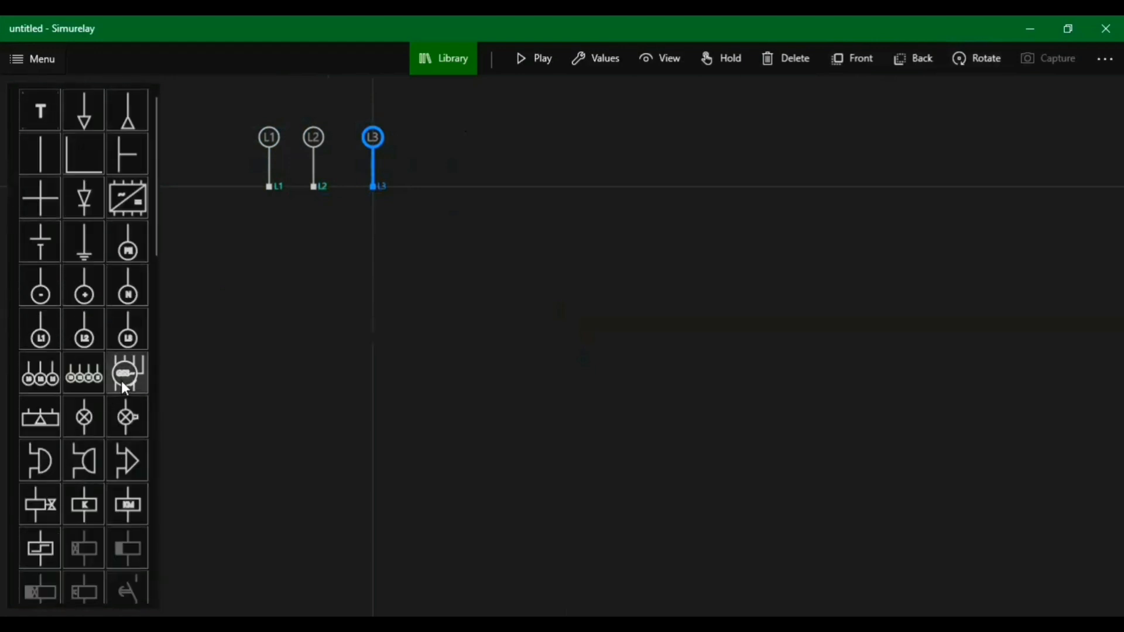
scroll(56, 417, down, 10)
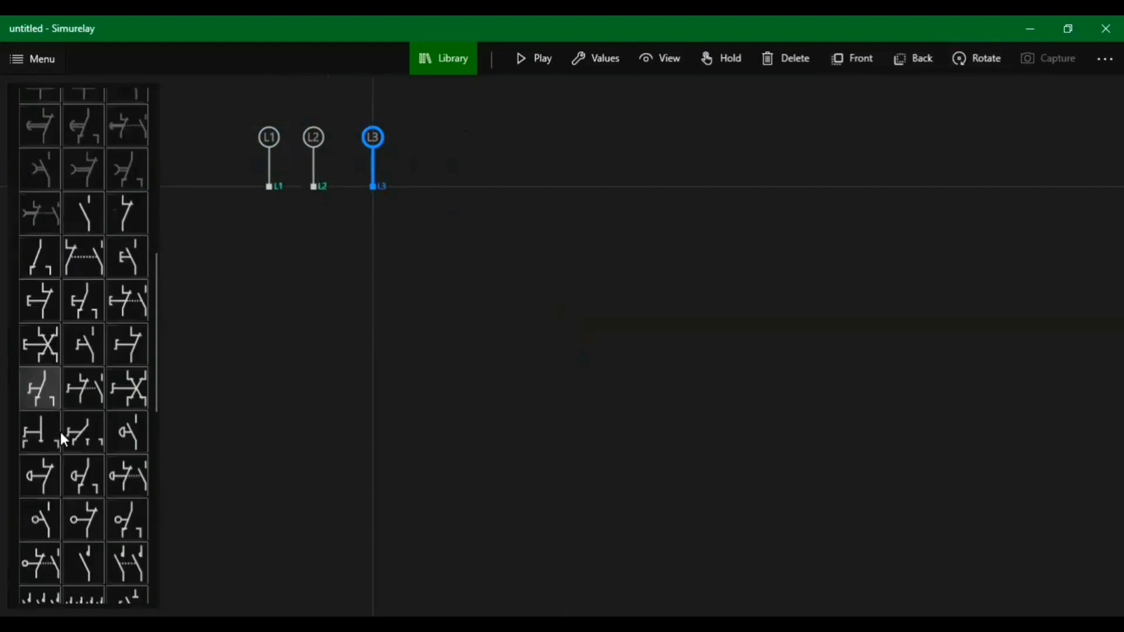
scroll(61, 433, down, 5)
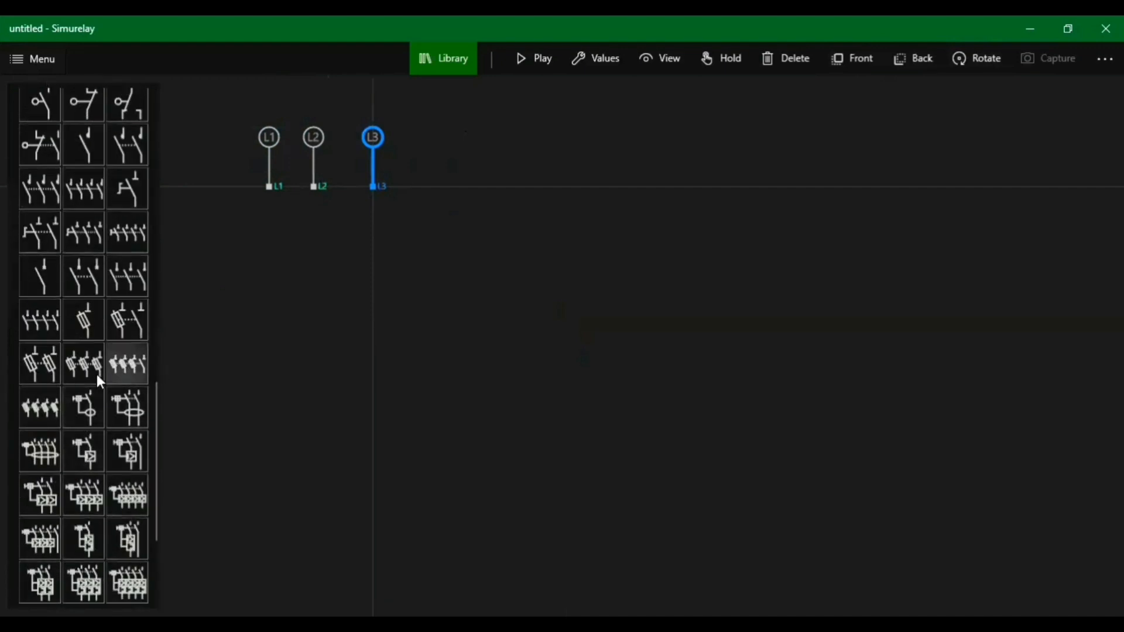
click(96, 375)
drag(576, 346, 285, 263)
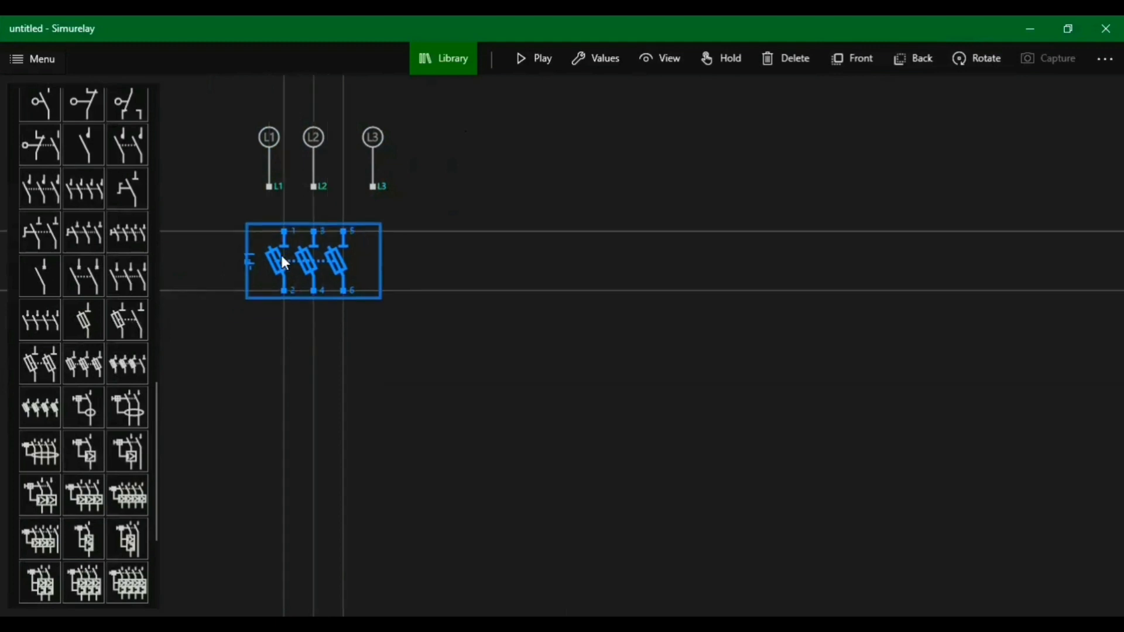
Shift supplies L1, L2 and L3 up and left into an evenly spaced row, and bring the fuse disconnector below with terminal 1 under L1
scroll(490, 246, up, 2)
scroll(484, 243, down, 4)
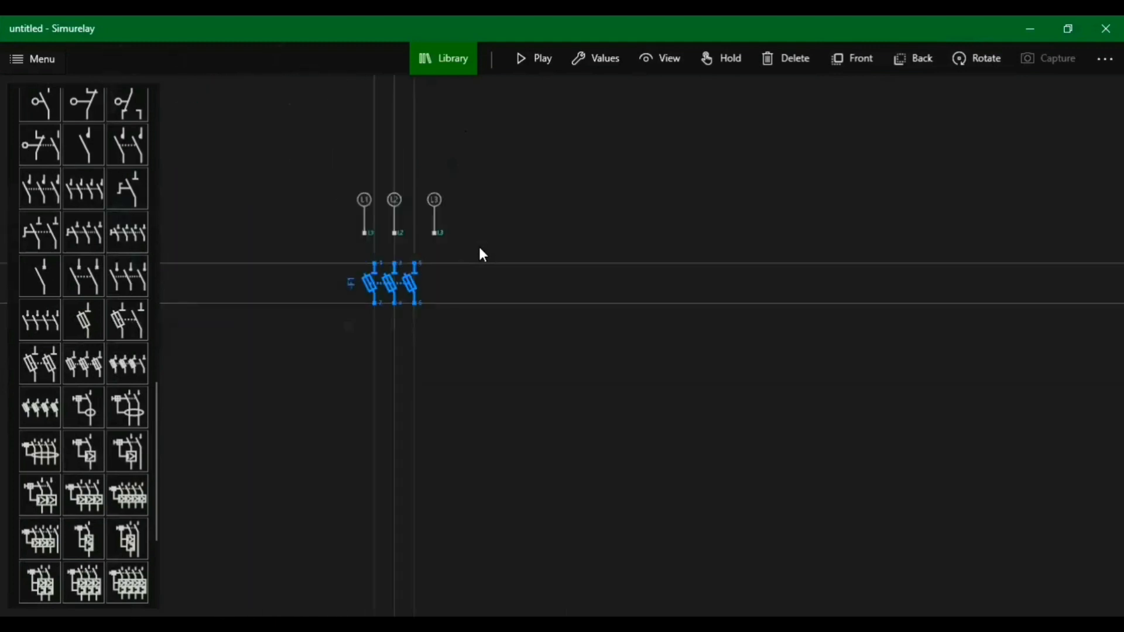
scroll(426, 246, up, 2)
scroll(425, 244, down, 1)
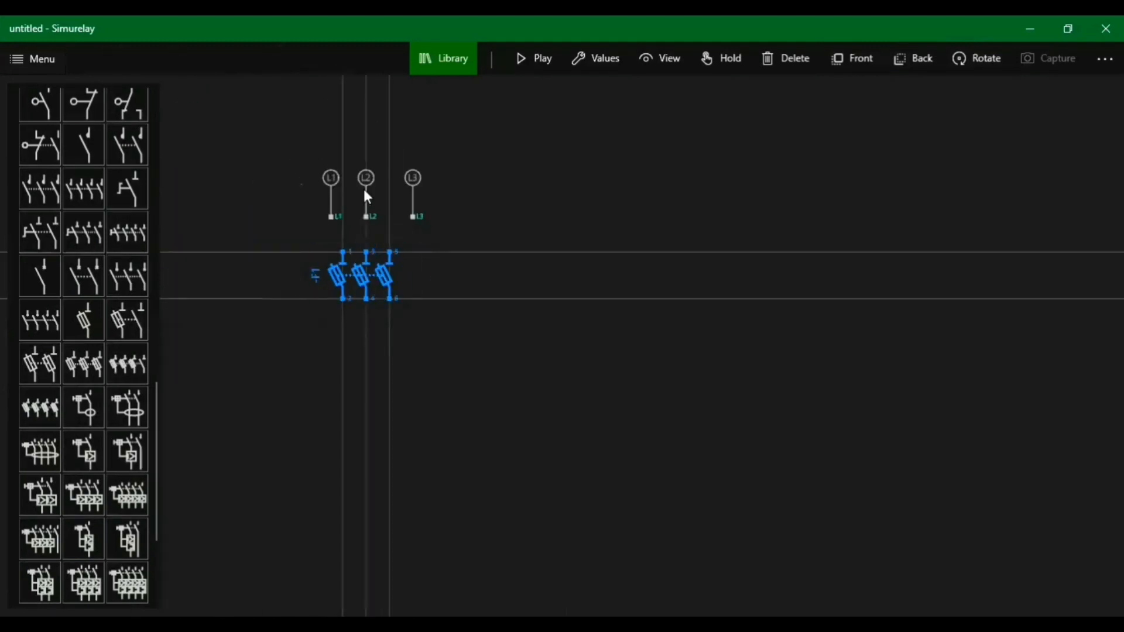
click(367, 197)
drag(332, 190, 255, 157)
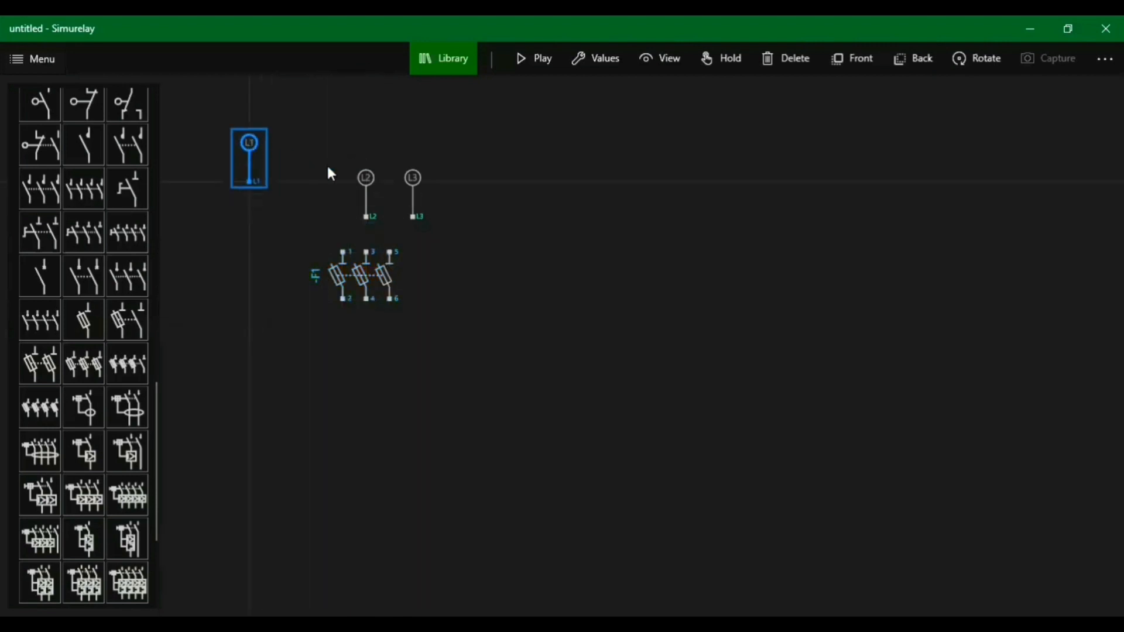
drag(364, 179, 295, 144)
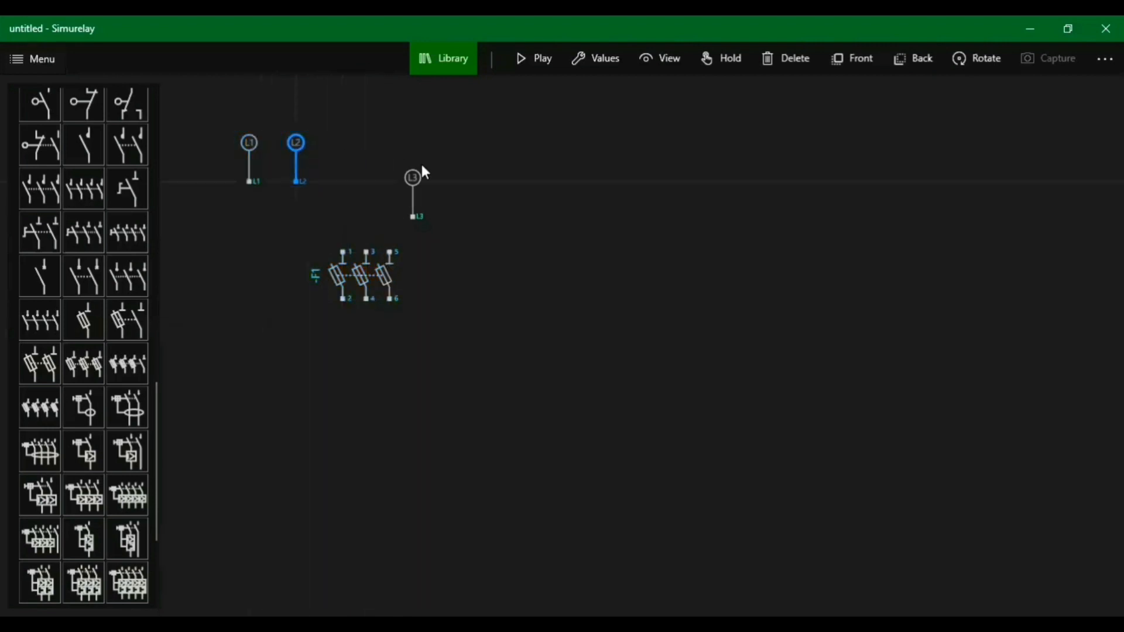
drag(413, 179, 344, 150)
click(373, 287)
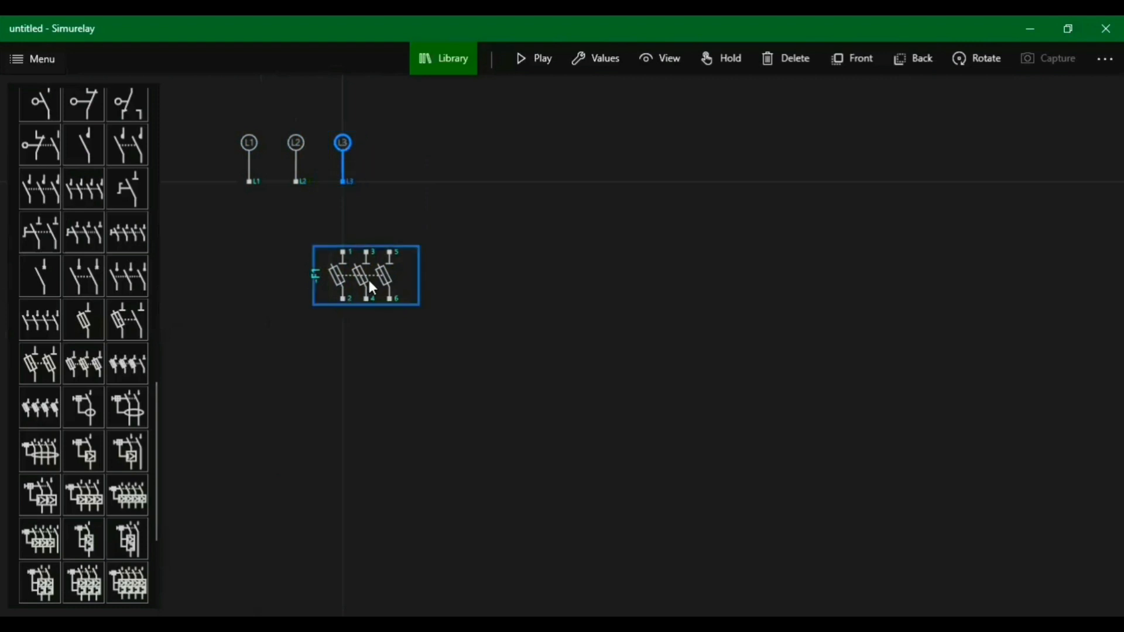
drag(373, 288, 278, 239)
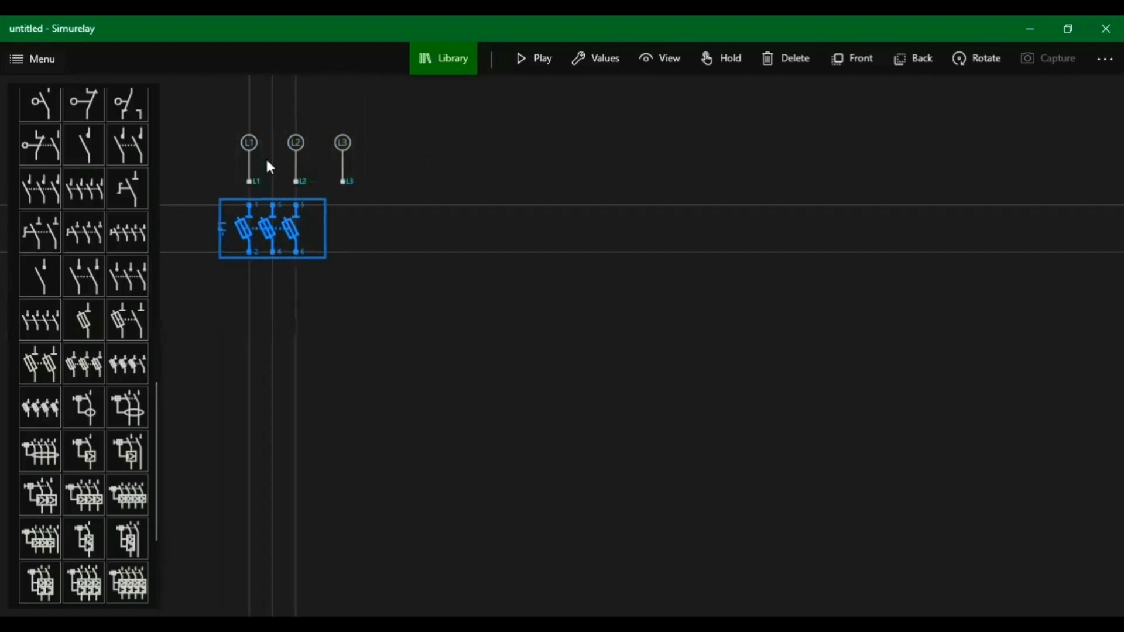
Wire supply L1 to terminal 1 of fuse disconnector F1, and move L2 closer beside L1
drag(251, 147, 246, 123)
mouse_move(242, 207)
mouse_down()
mouse_move(251, 143)
mouse_move(306, 124)
mouse_move(293, 113)
mouse_up()
drag(273, 191, 290, 172)
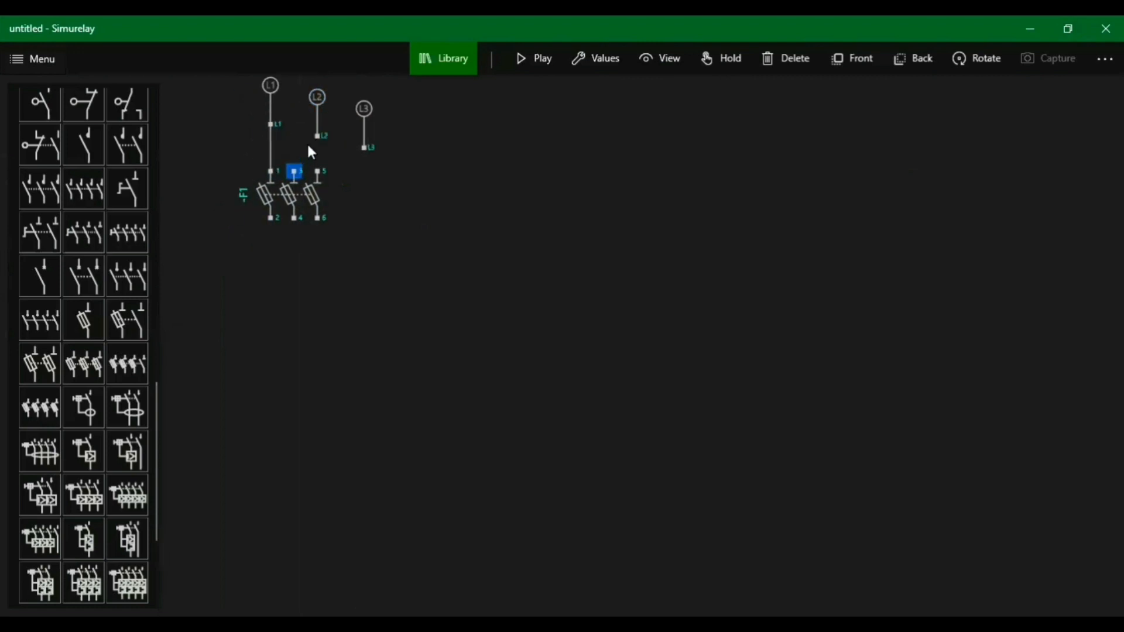
click(287, 192)
drag(382, 204, 374, 244)
drag(308, 135, 294, 129)
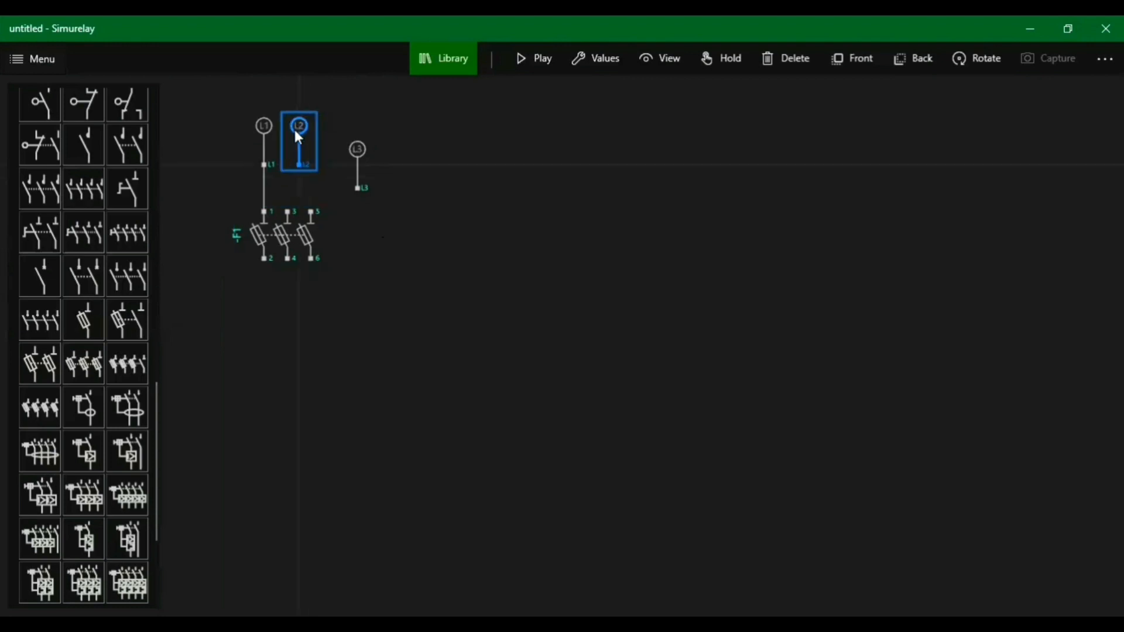
Align L2 and L3 directly above F1 terminals 3 and 5, and wire each supply to its terminal
scroll(352, 174, up, 1)
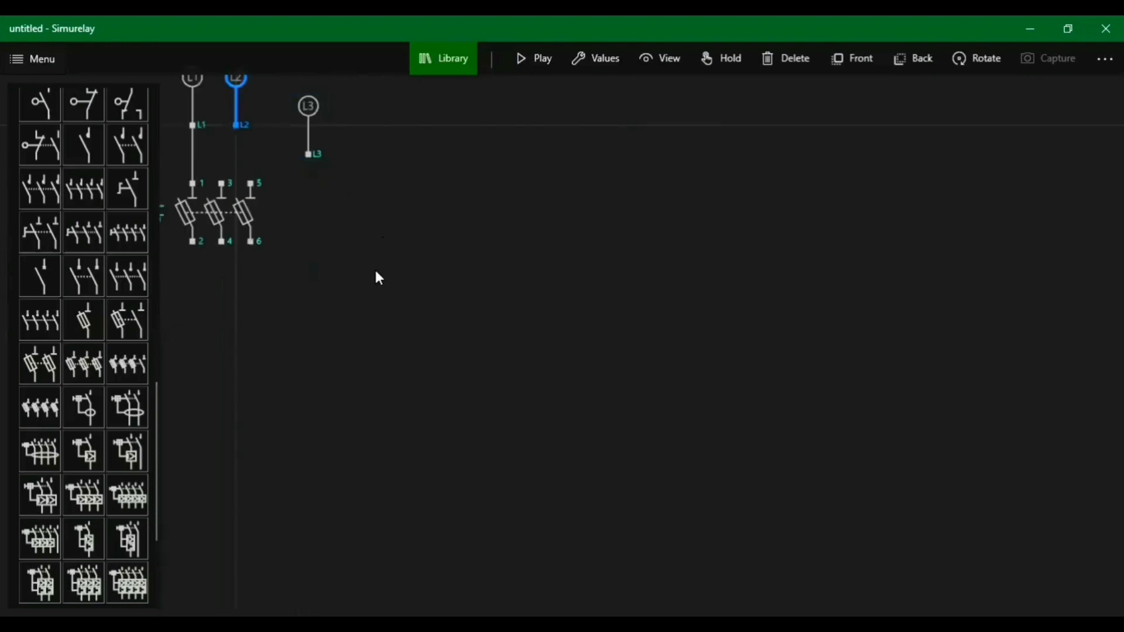
drag(384, 285, 421, 314)
mouse_move(267, 225)
mouse_down()
mouse_move(293, 167)
mouse_move(284, 120)
mouse_move(272, 119)
mouse_up()
mouse_move(359, 147)
mouse_down()
mouse_move(301, 111)
mouse_move(310, 116)
mouse_up()
click(303, 222)
click(317, 161)
click(393, 186)
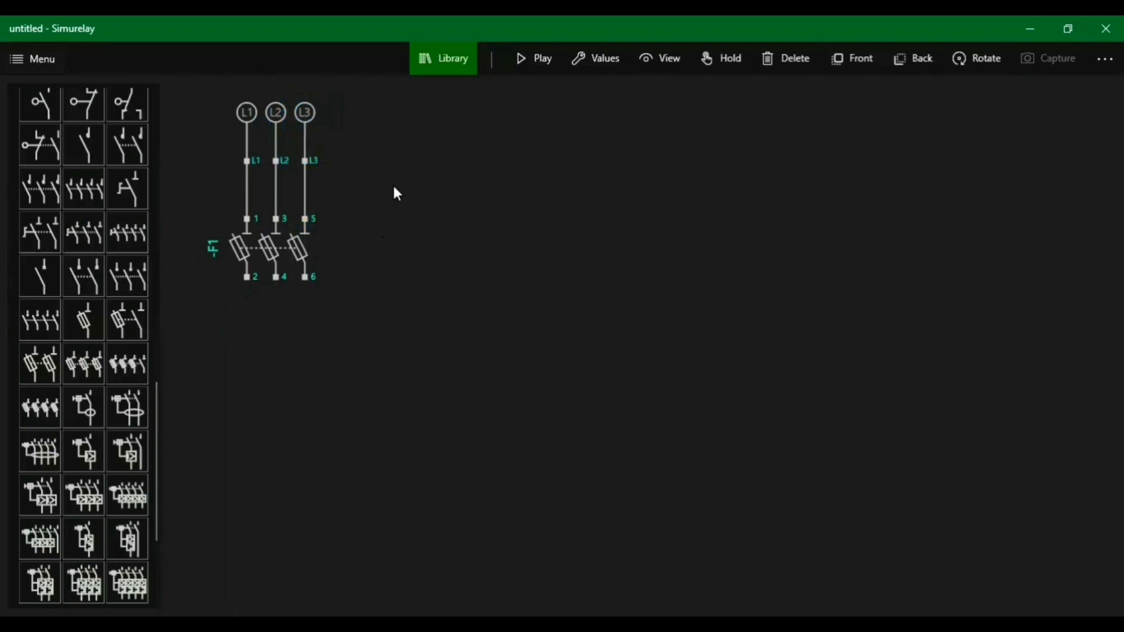
Move fuse disconnector F1 up close beneath the supply terminals, keeping its poles in line with L1, L2 and L3
drag(276, 241, 276, 210)
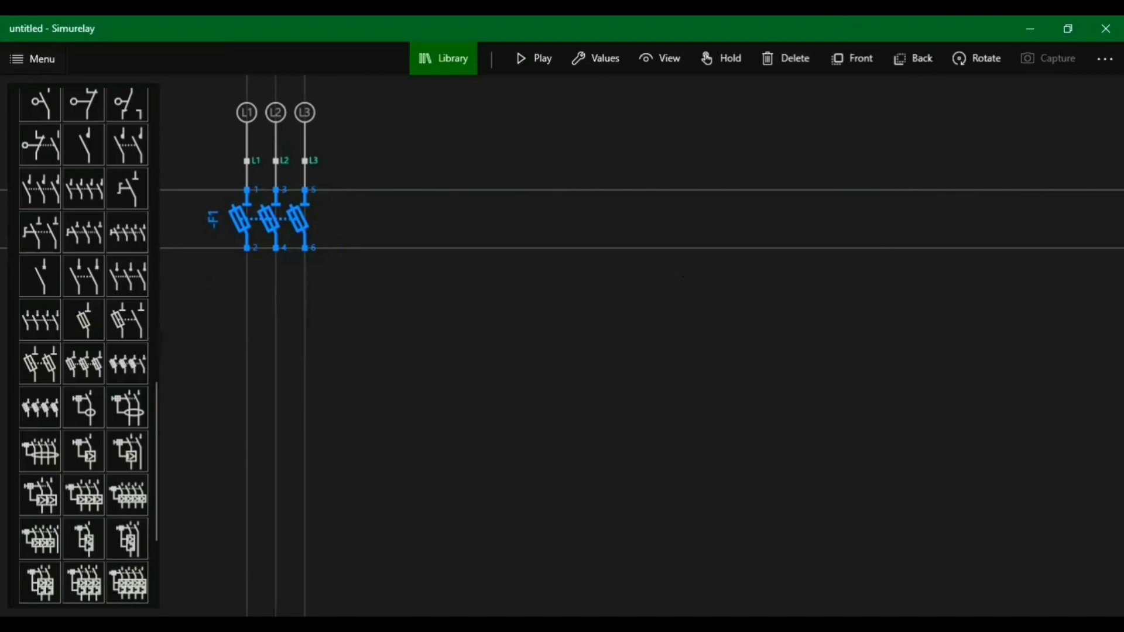
click(1069, 466)
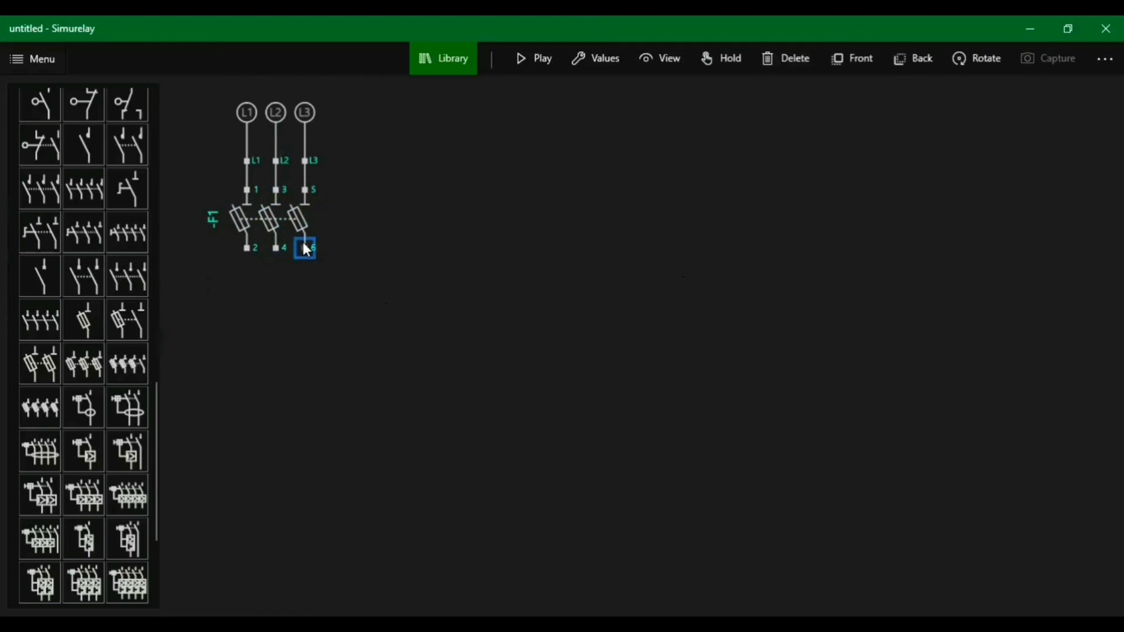
click(285, 226)
drag(285, 222, 286, 215)
scroll(414, 221, up, 2)
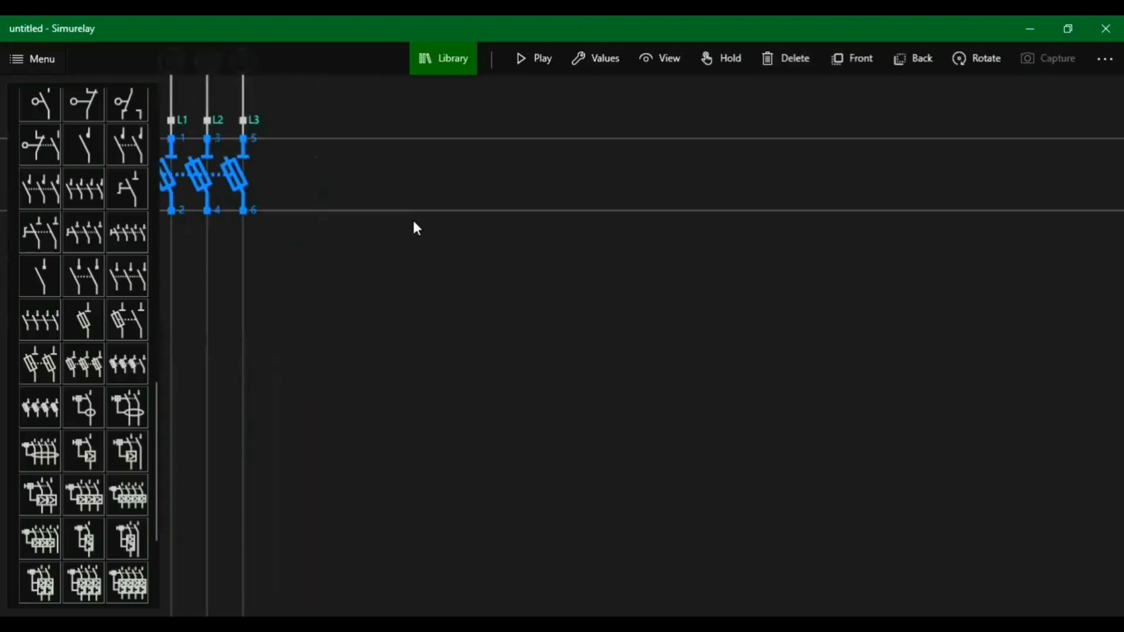
scroll(412, 218, down, 2)
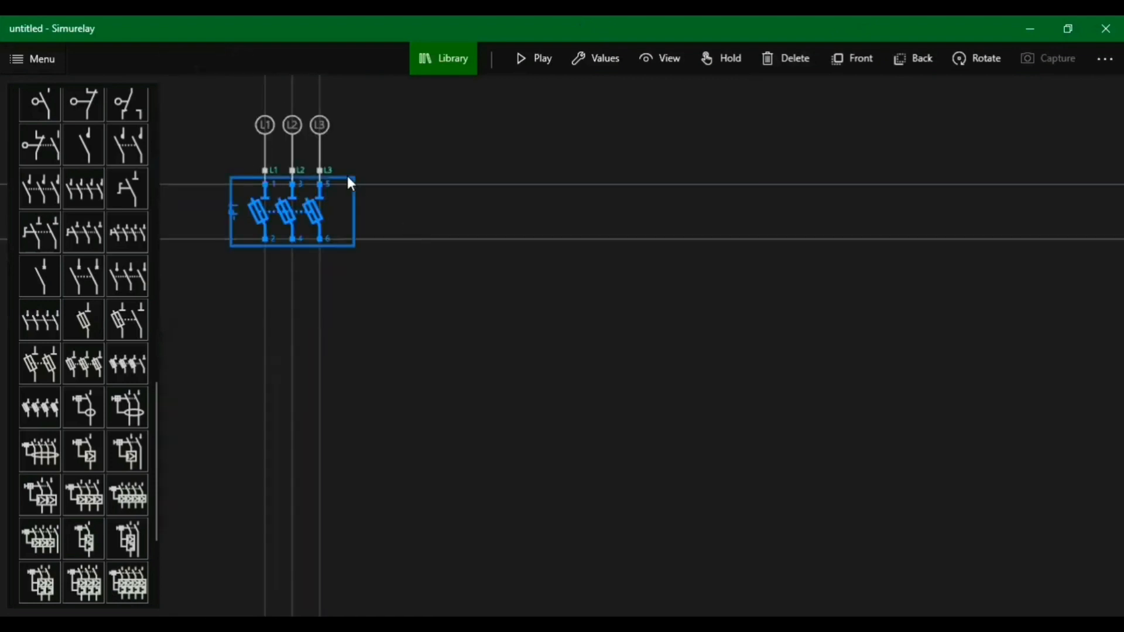
click(207, 96)
drag(206, 95, 176, 70)
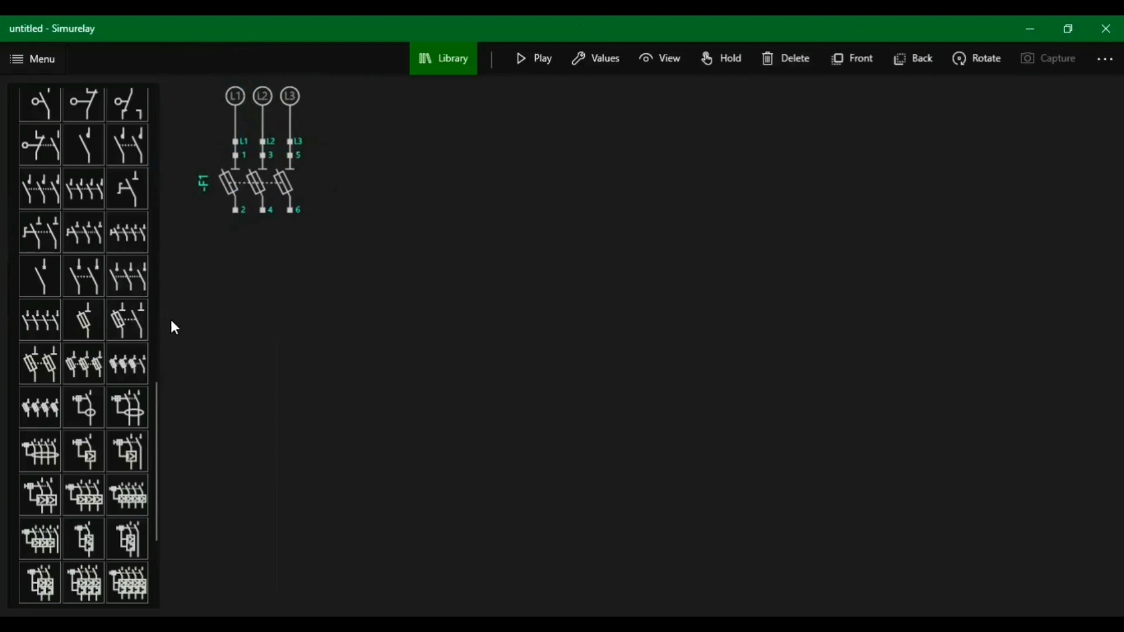
Place a three-pole contactor contact set below F1, aligned with its poles and with a gap for wiring, discarding the unwanted three-pole circuit breaker
drag(131, 281, 531, 351)
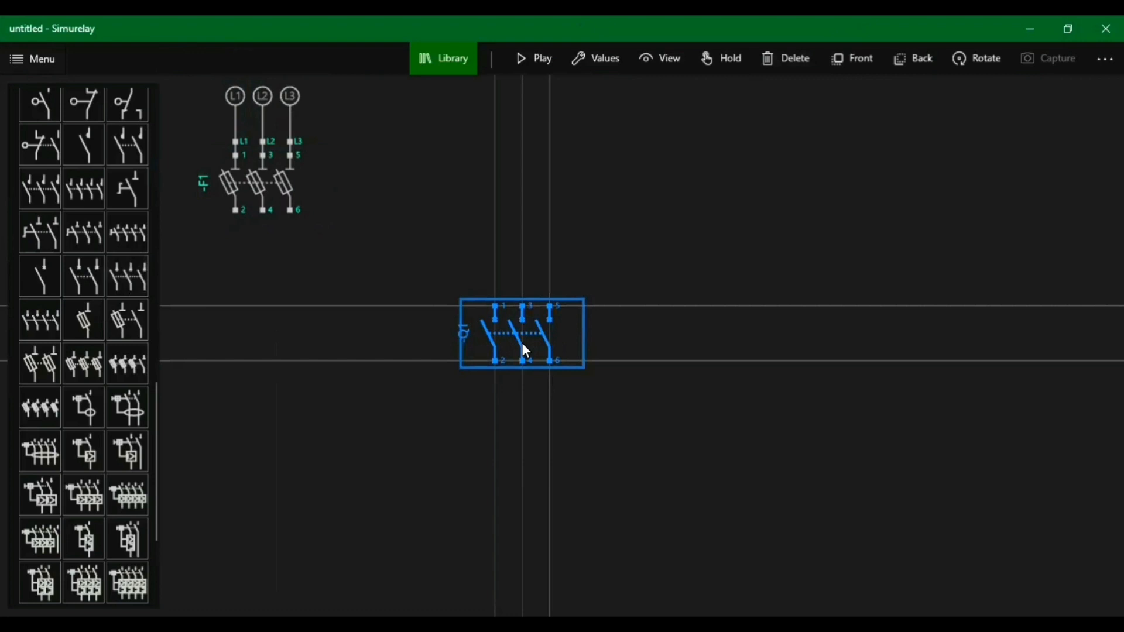
key(Delete)
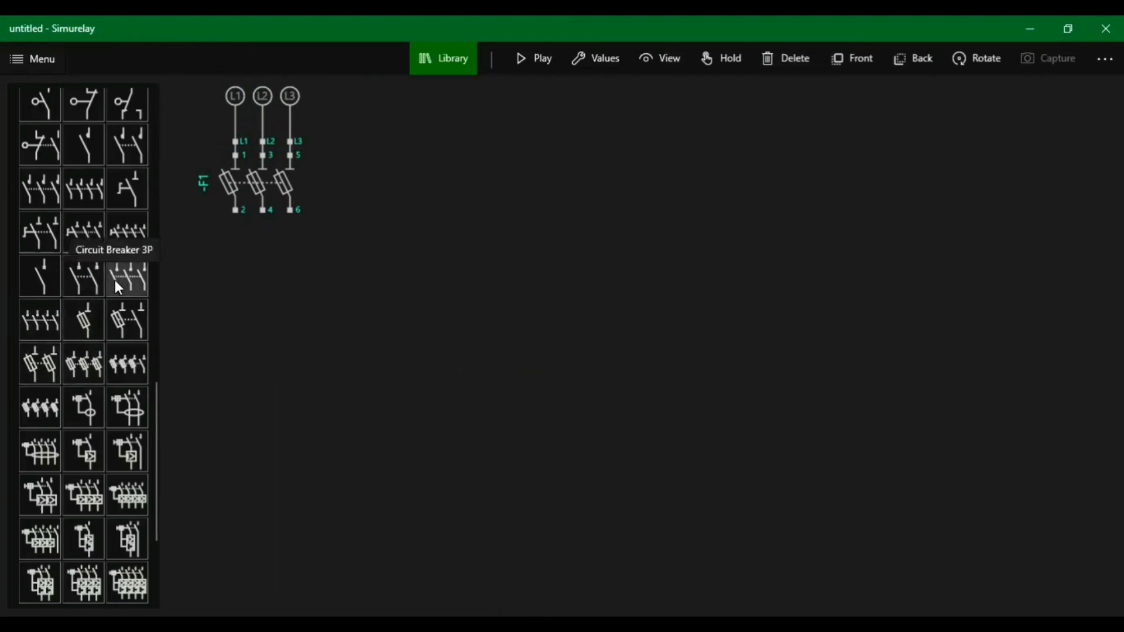
click(37, 192)
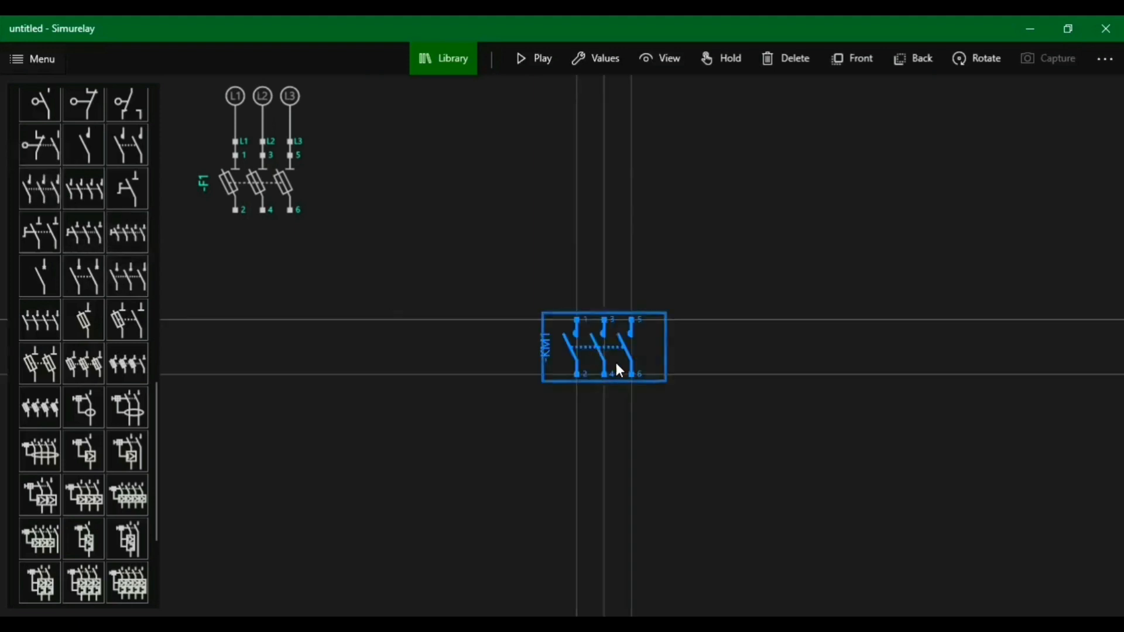
drag(616, 364, 267, 282)
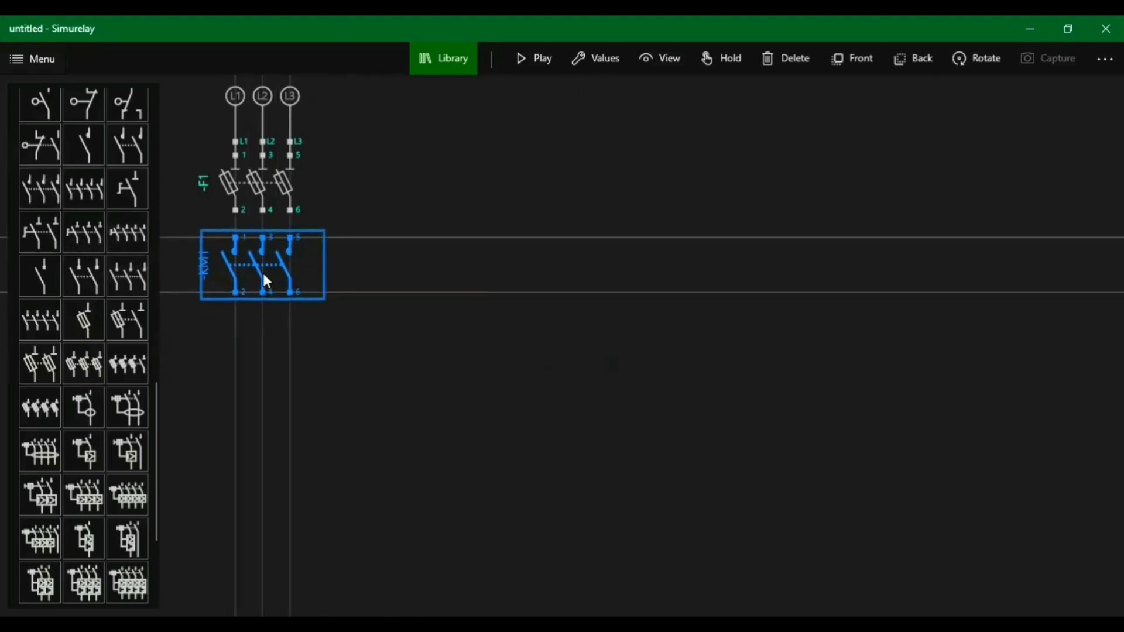
click(430, 350)
click(255, 274)
drag(255, 275, 254, 299)
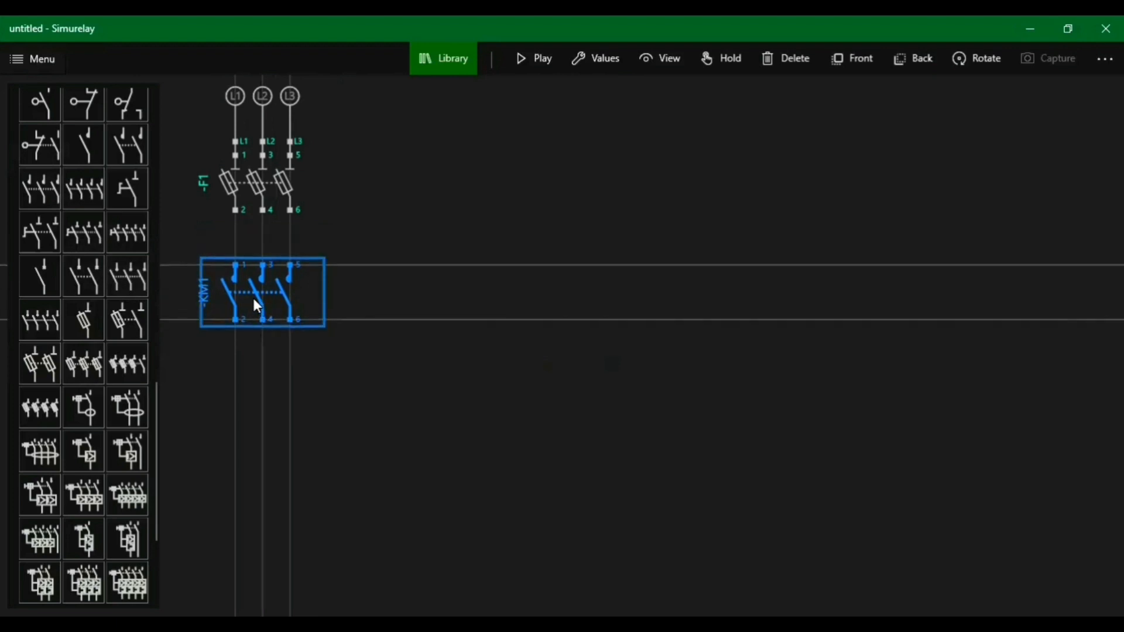
Wire F1 terminals 2, 4 and 6 to KM1 terminals 1, 3 and 5
click(236, 264)
click(235, 206)
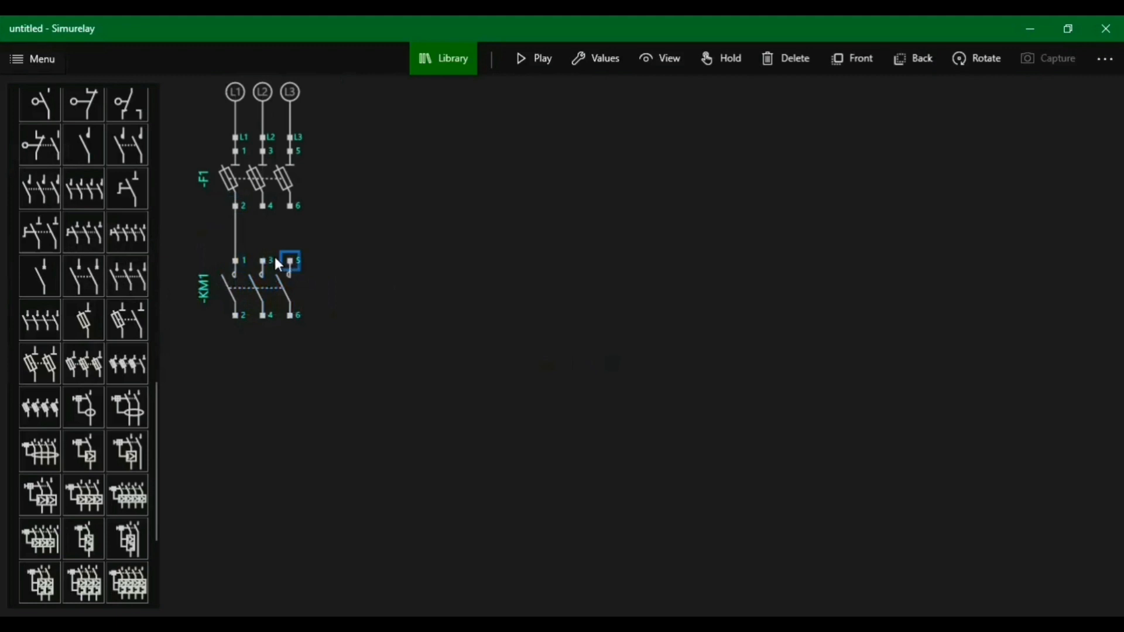
click(263, 206)
click(291, 259)
click(291, 197)
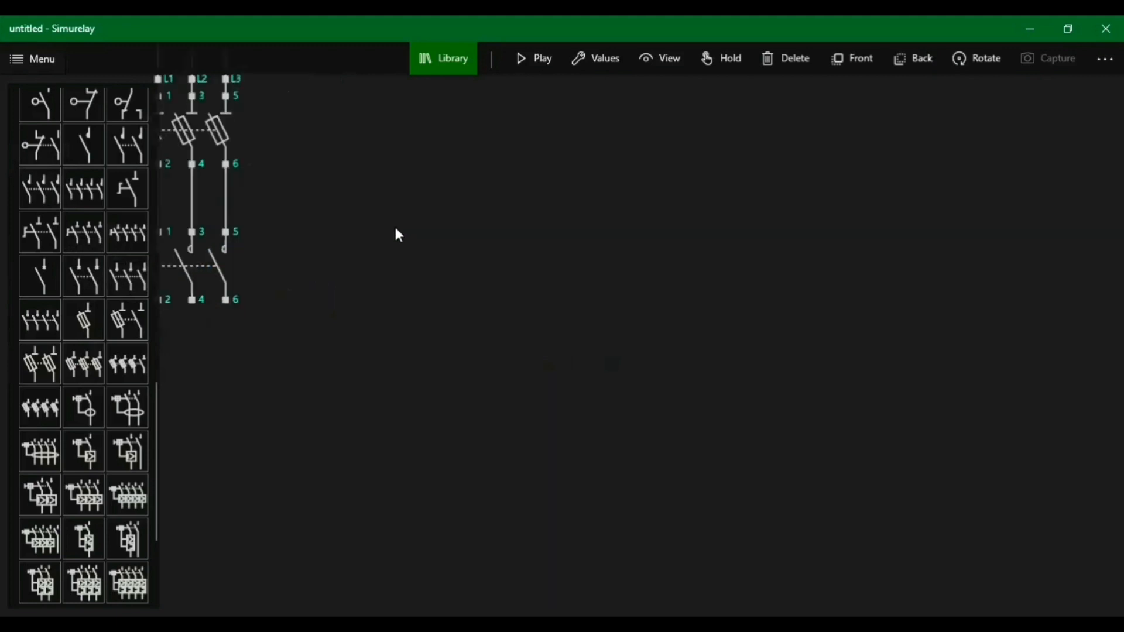
drag(385, 252, 373, 244)
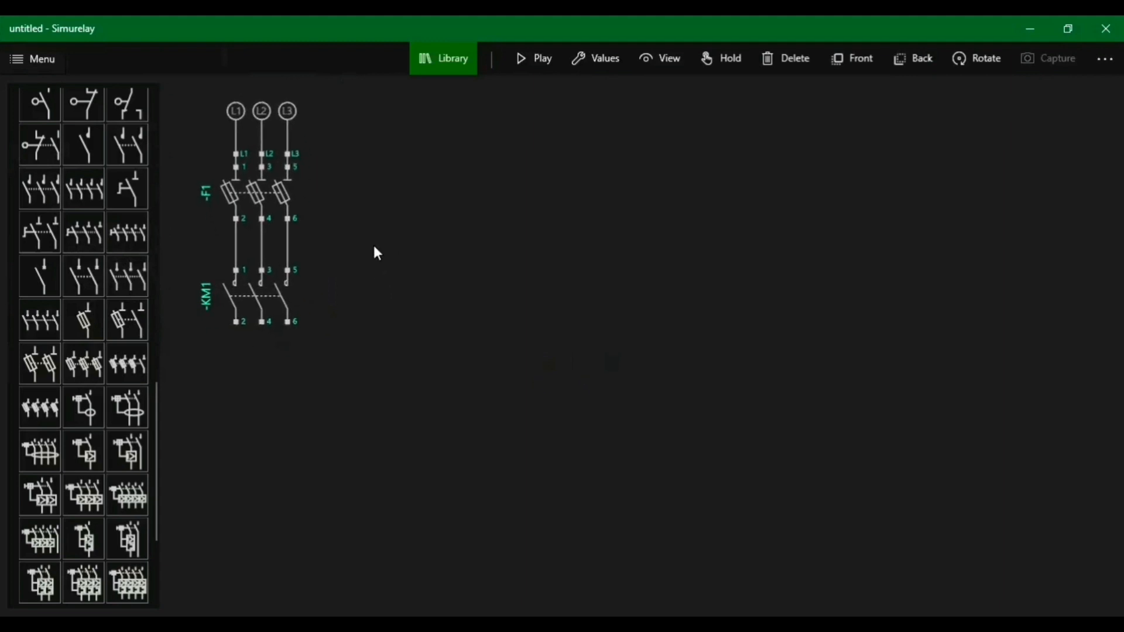
Add a second three-pole contactor contact set to the drawing
click(47, 195)
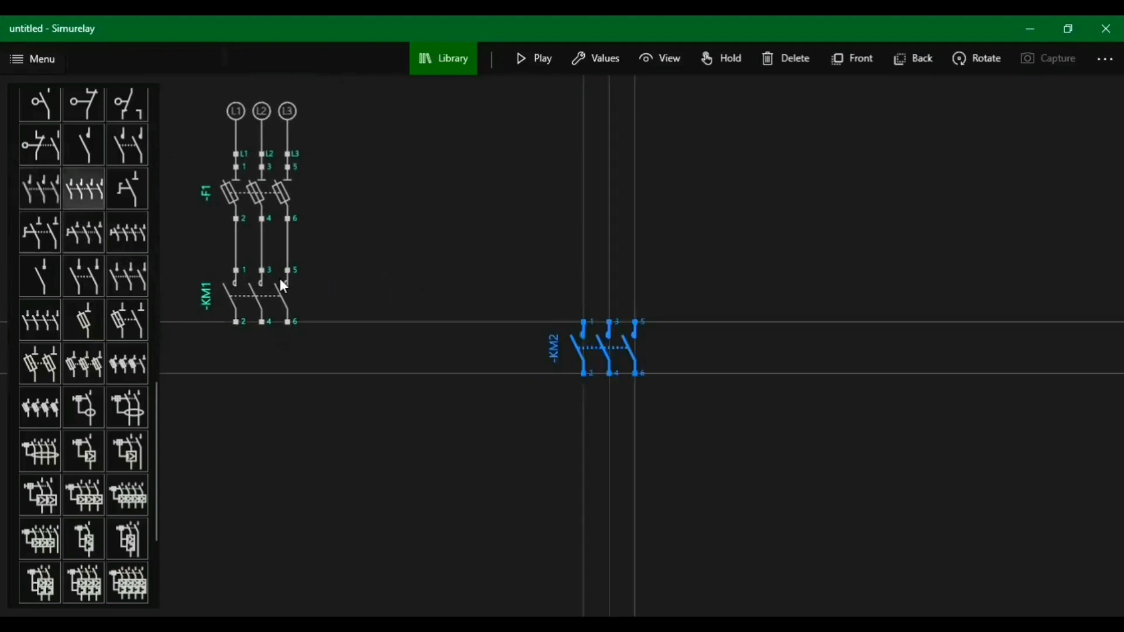
Align the KM2 contacts beside KM1 and place a three-phase motor with PE terminal directly below KM1
drag(454, 329, 404, 314)
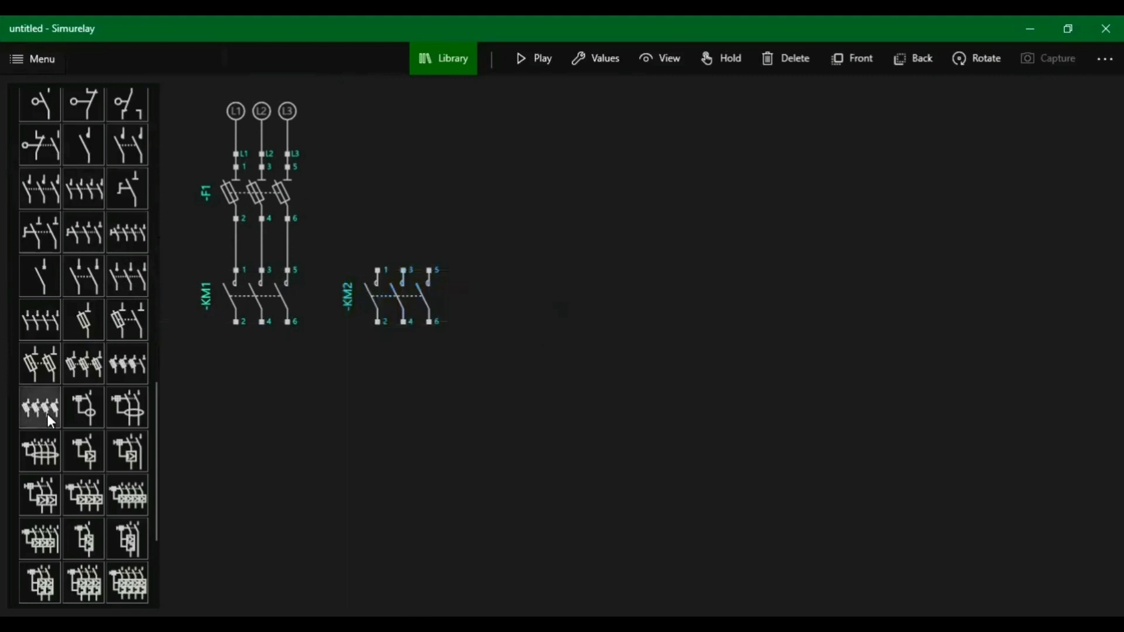
scroll(114, 436, down, 3)
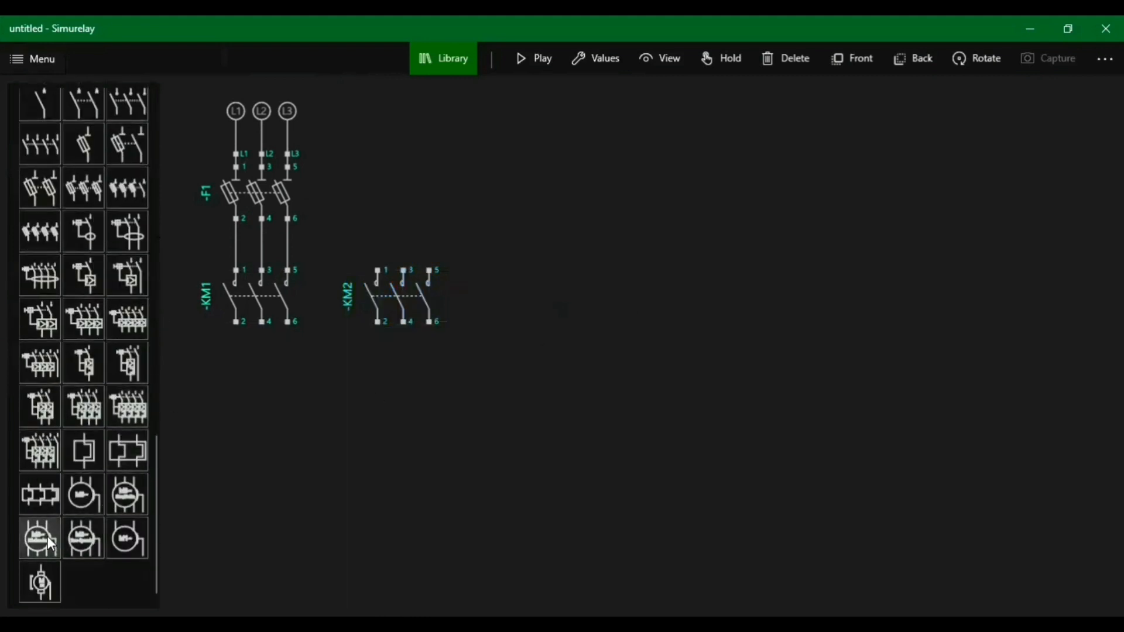
click(81, 499)
drag(514, 408, 234, 477)
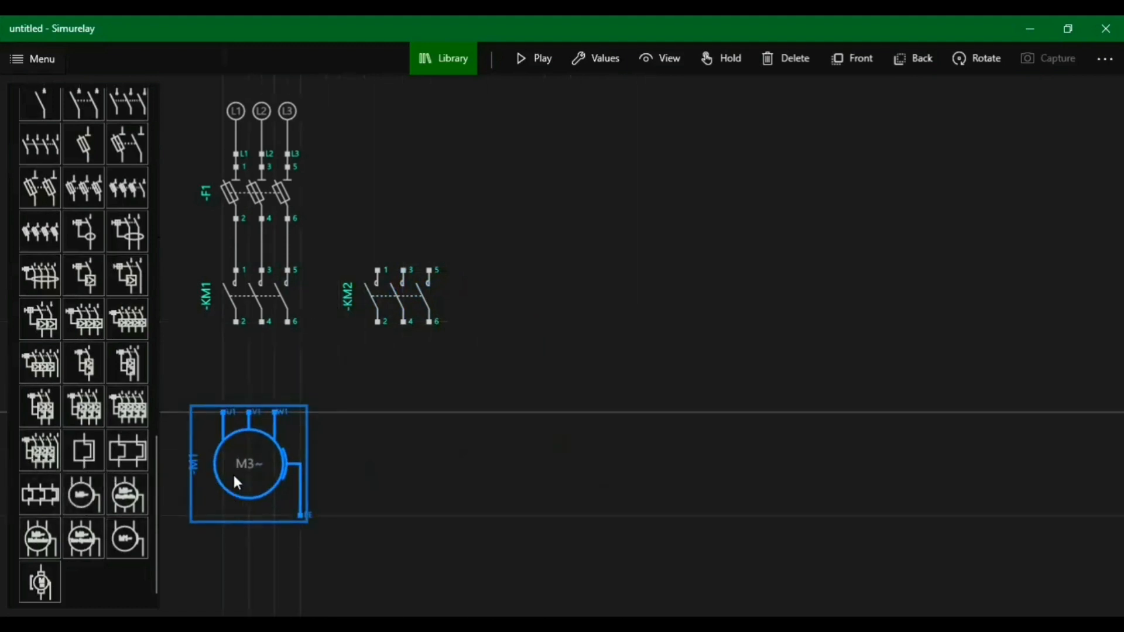
click(434, 468)
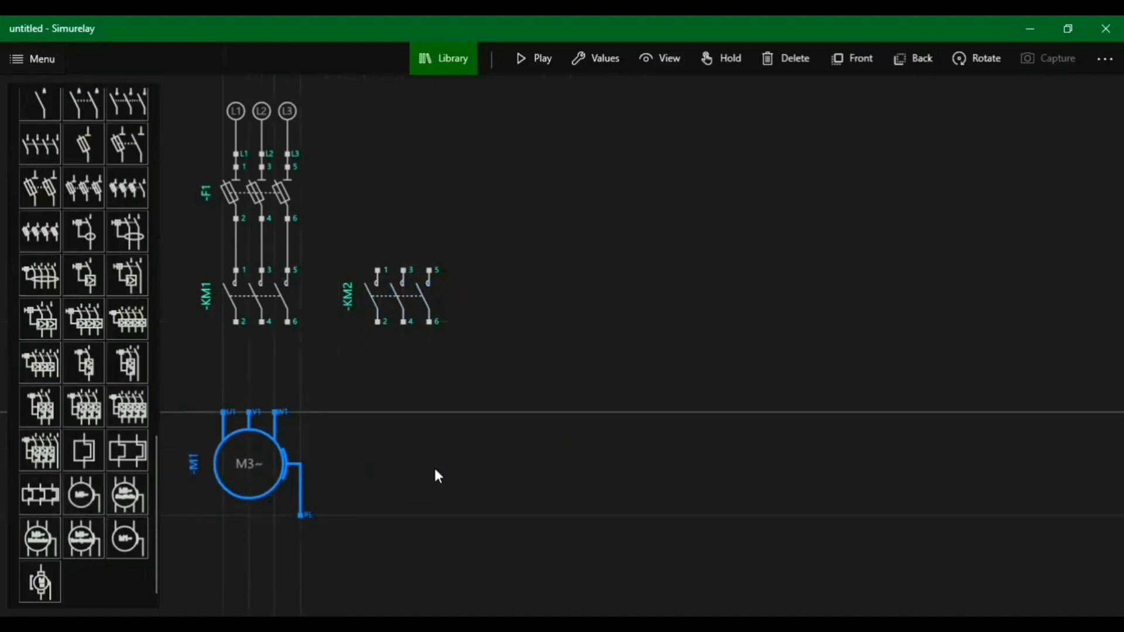
click(263, 489)
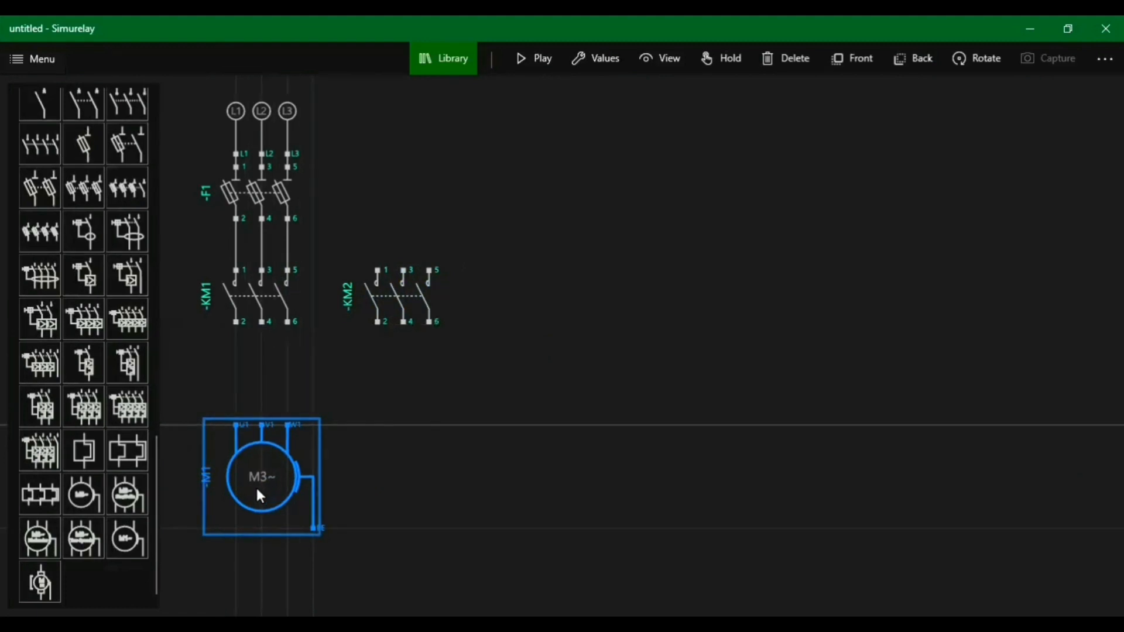
drag(260, 490, 269, 537)
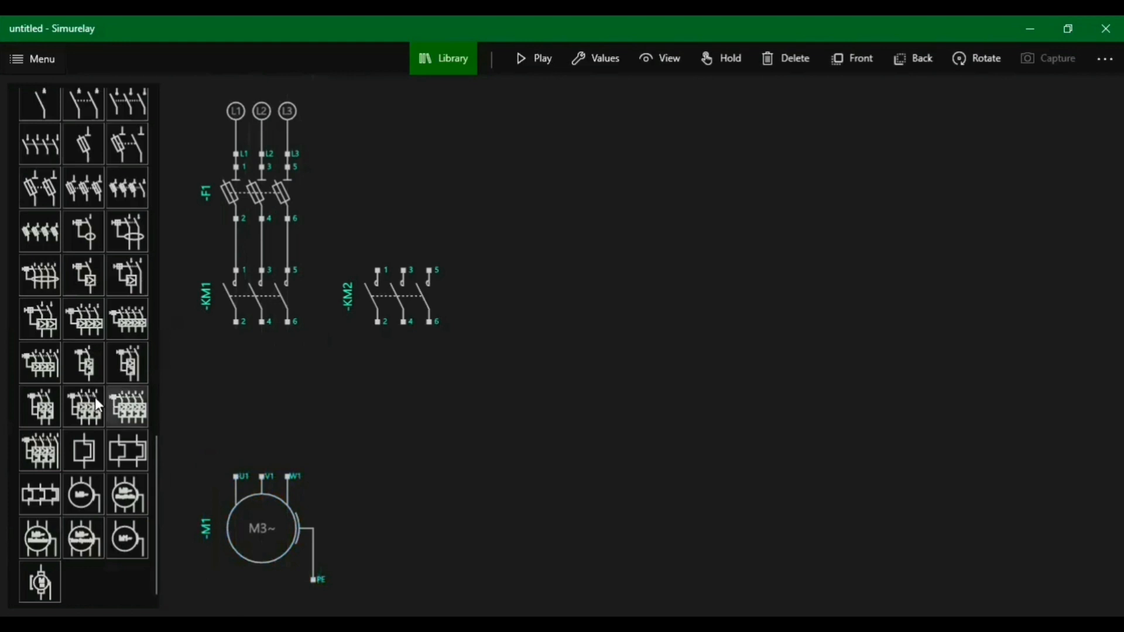
Insert a three-pole thermal overload relay between KM1 and the motor, lowering the motor slightly to make room
scroll(93, 398, up, 2)
scroll(93, 397, up, 1)
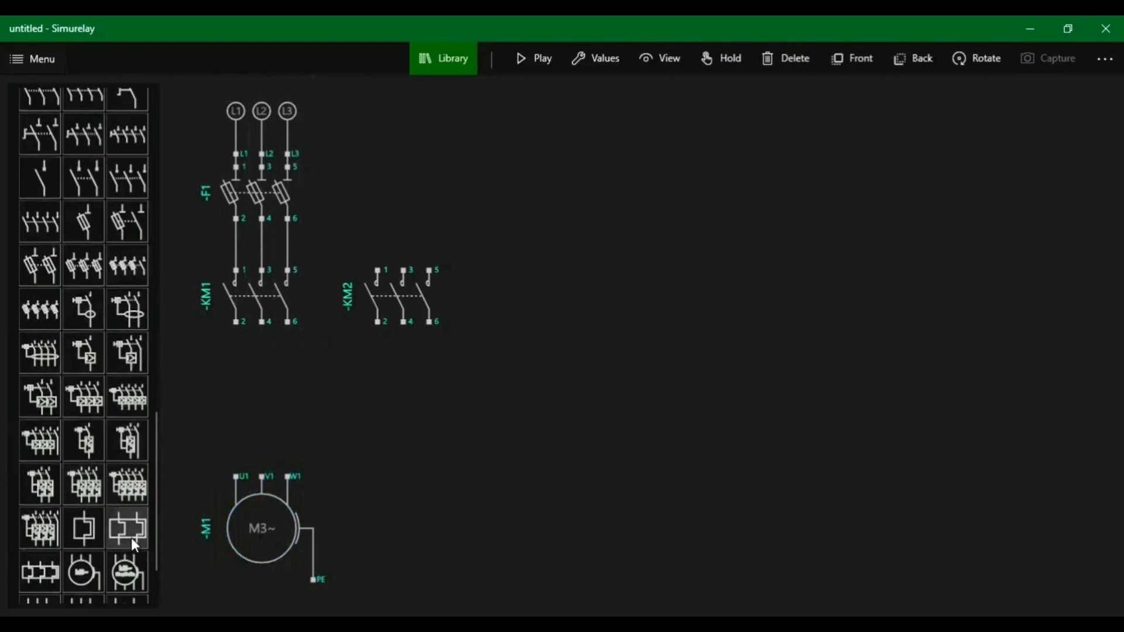
drag(34, 569, 271, 420)
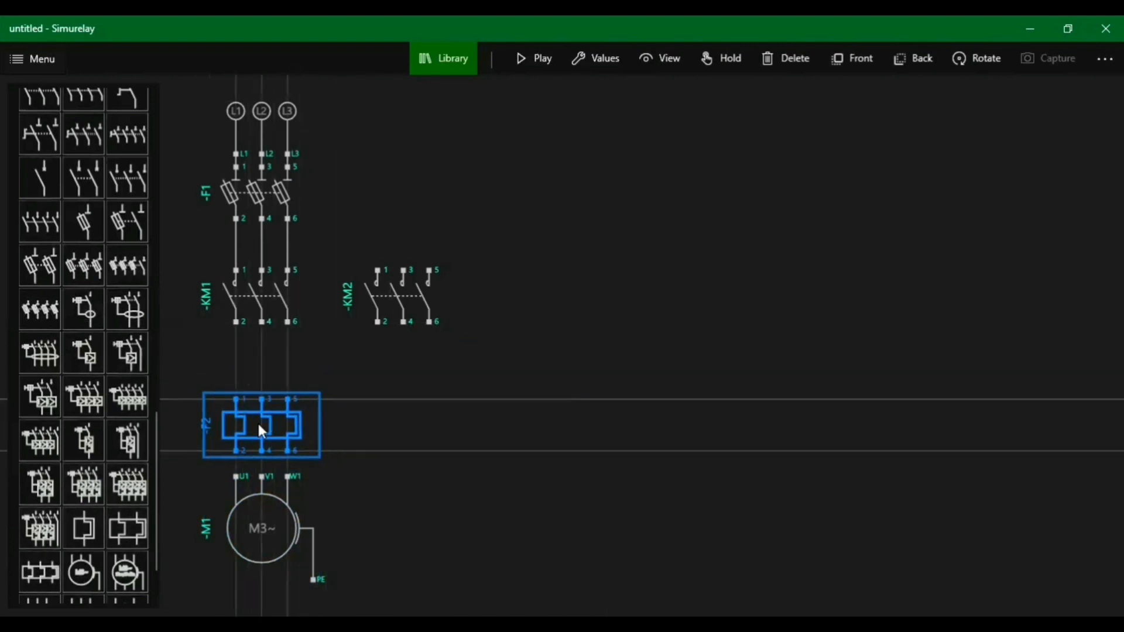
drag(260, 525, 261, 547)
drag(271, 423, 275, 438)
click(448, 477)
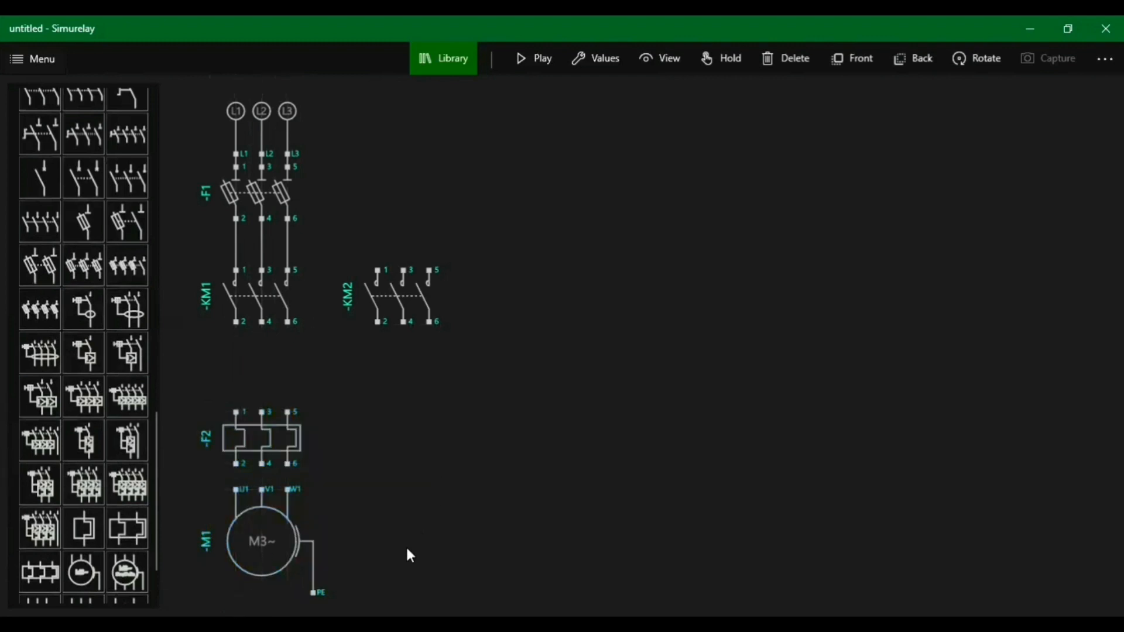
Wire overload relay F2 terminals 2, 4 and 6 to motor terminals U1, V1 and W1
click(286, 582)
click(325, 576)
click(240, 521)
click(243, 474)
drag(231, 488, 287, 468)
click(287, 465)
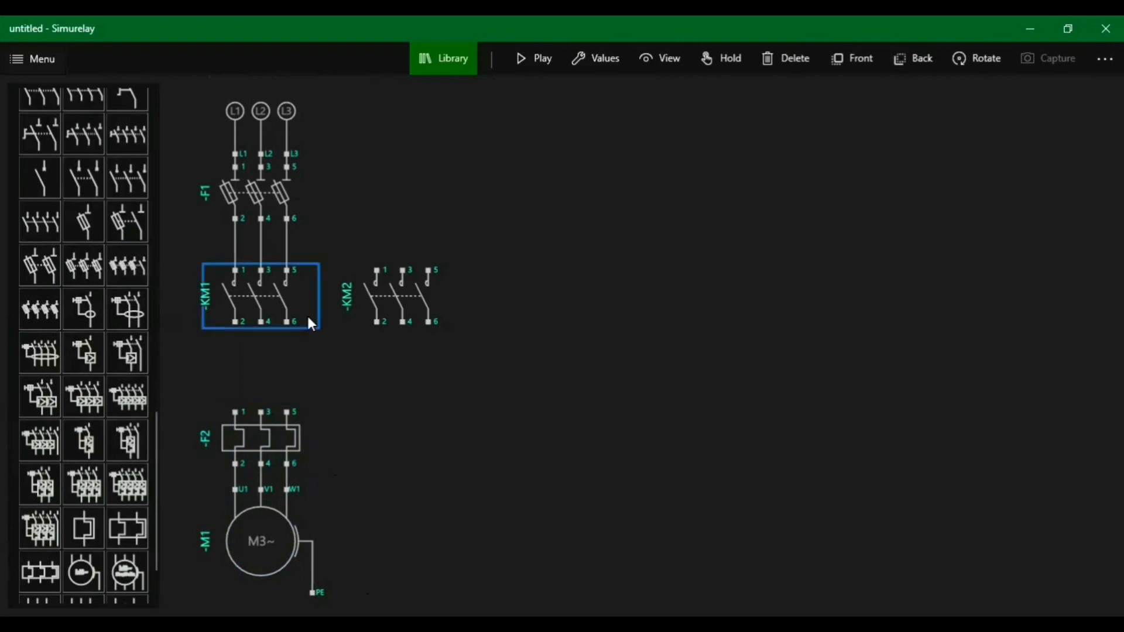
Connect KM1 terminals 2, 4 and 6 straight down to F2 terminals 1, 3 and 5
click(236, 412)
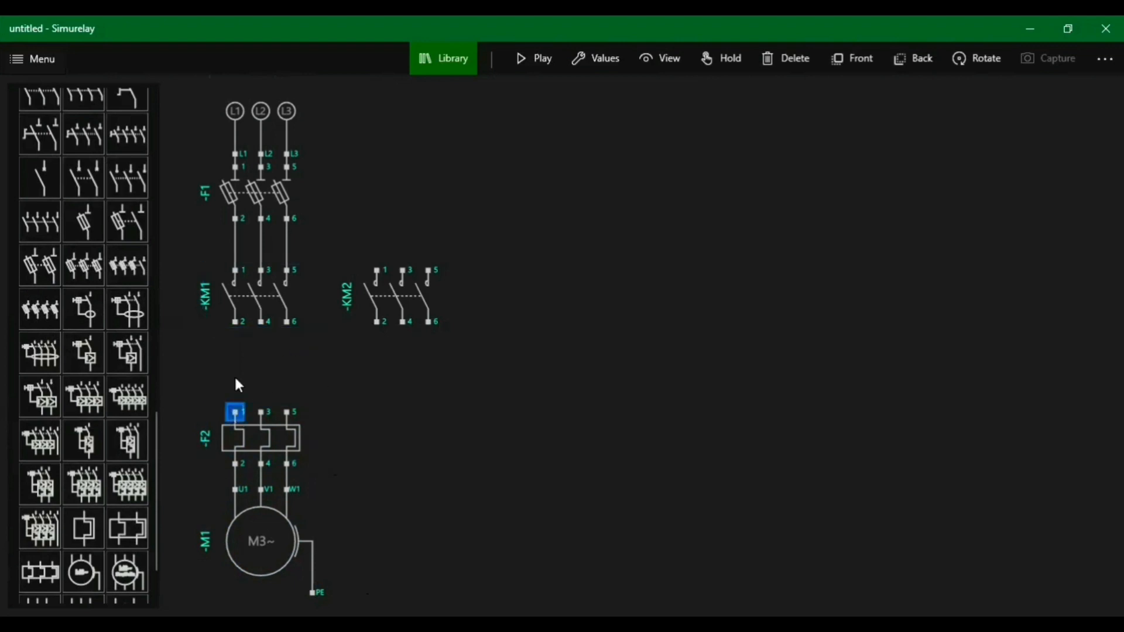
click(236, 322)
click(262, 412)
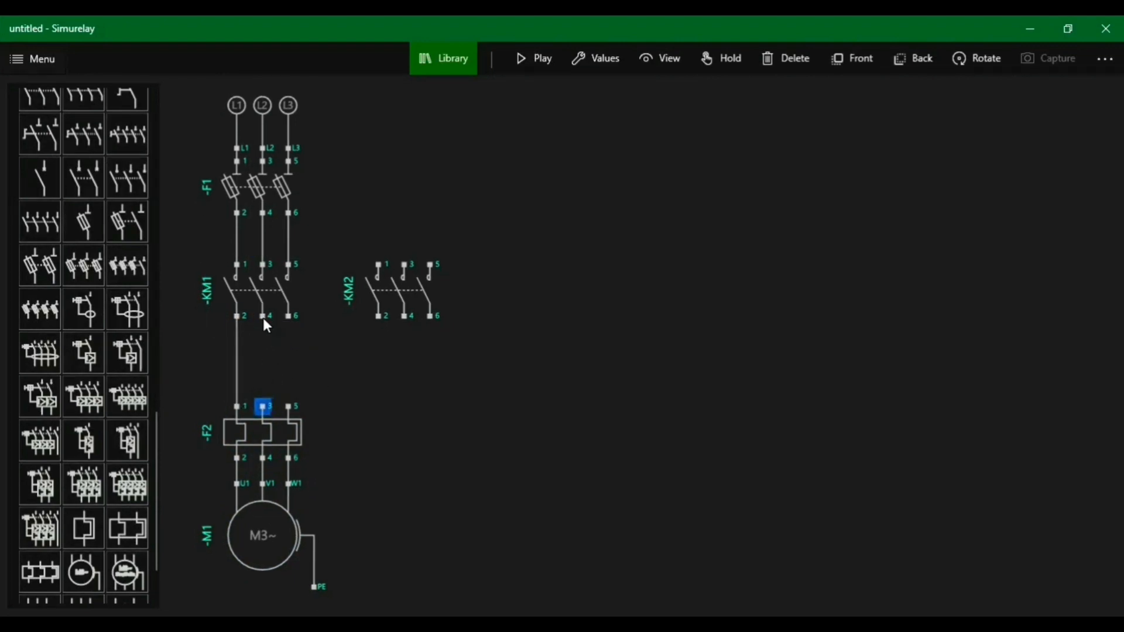
click(262, 319)
click(289, 317)
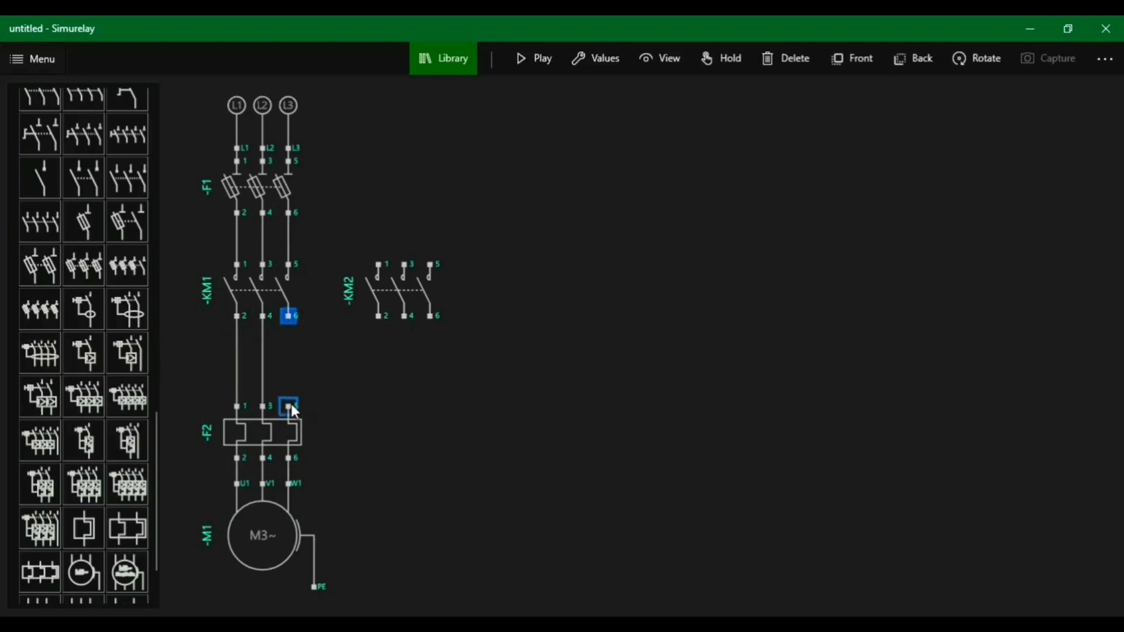
click(290, 406)
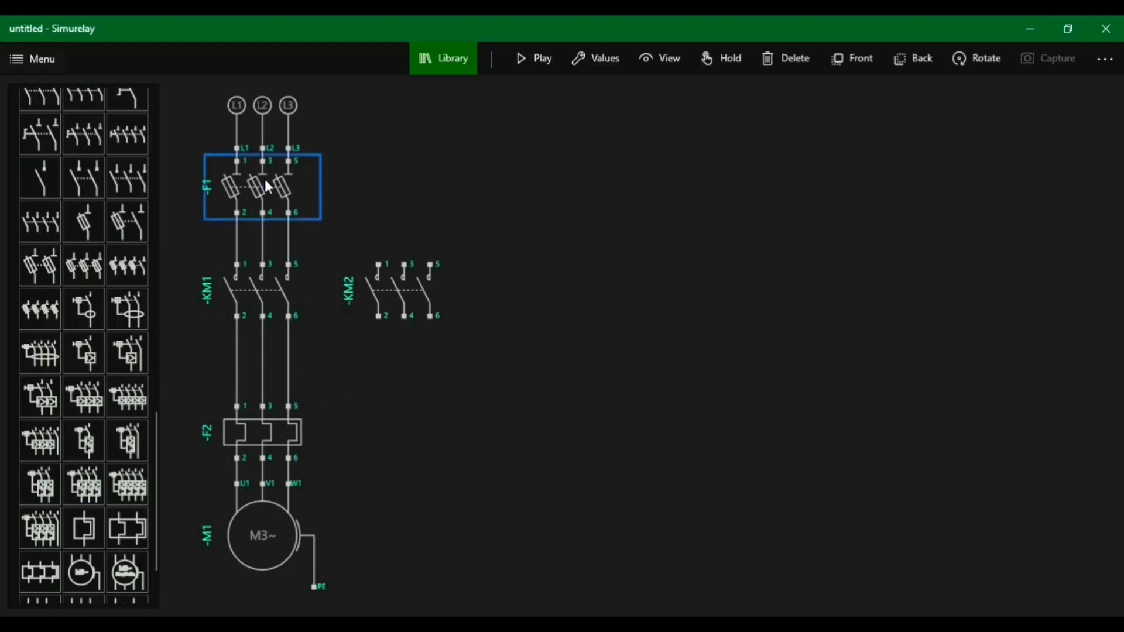
Shift fuse disconnector F1 and the KM1 contacts slightly downward along their wires
drag(259, 186, 258, 197)
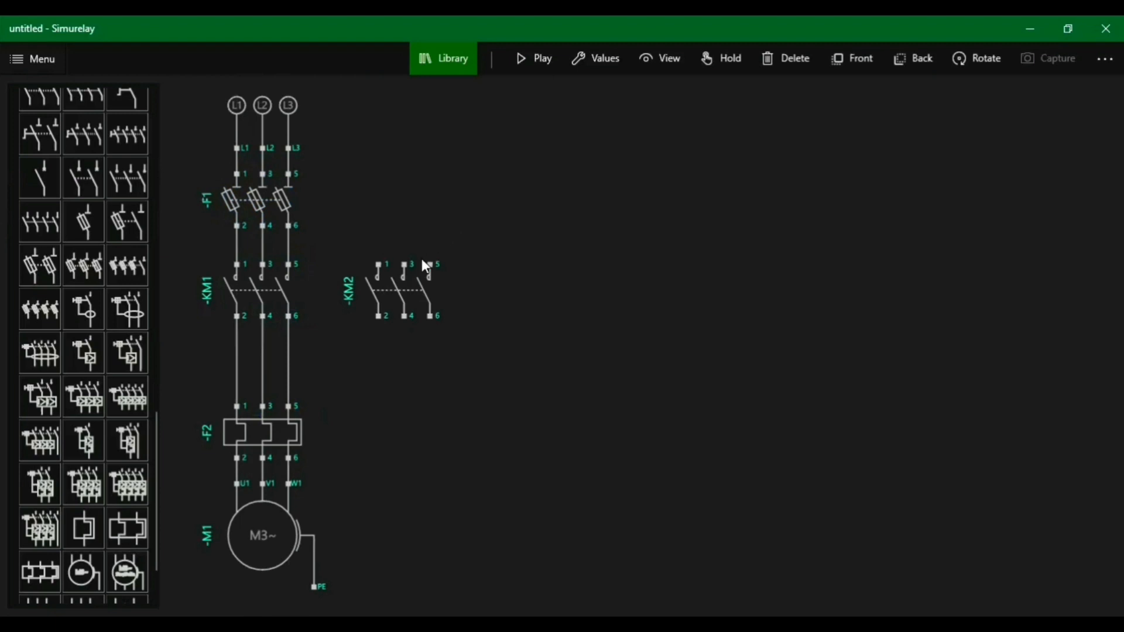
drag(256, 296, 253, 305)
click(416, 302)
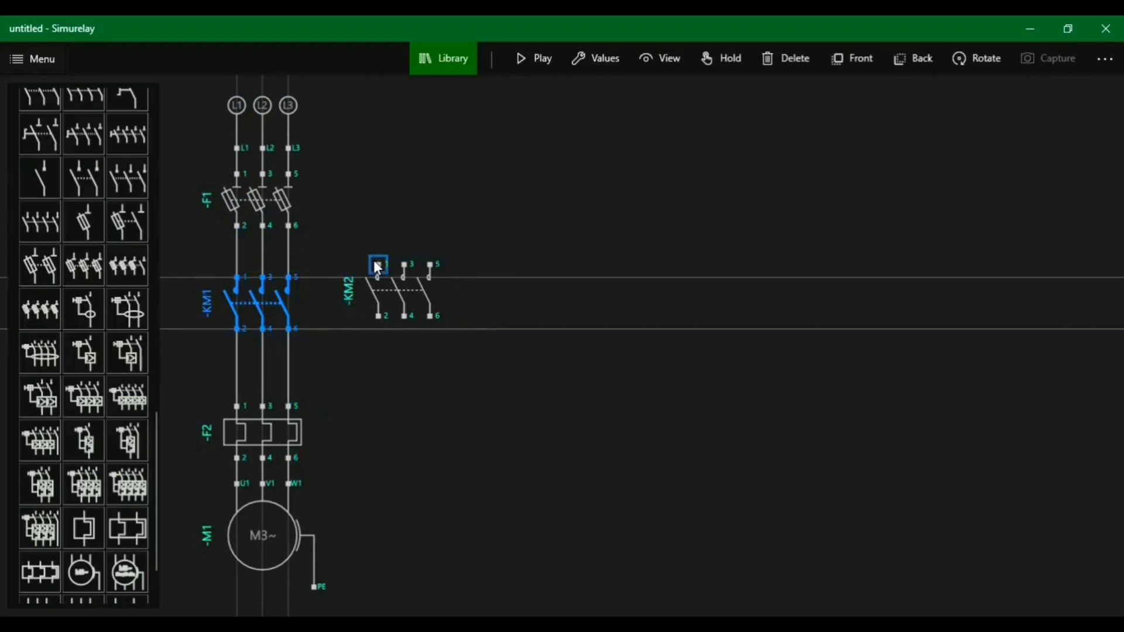
Wire KM2 terminal 1 to F1 terminal 2, lowering KM1 and routing the wire level with KM2's upper terminals
mouse_move(377, 266)
mouse_down()
mouse_move(234, 228)
mouse_move(244, 236)
mouse_up()
drag(324, 239, 318, 251)
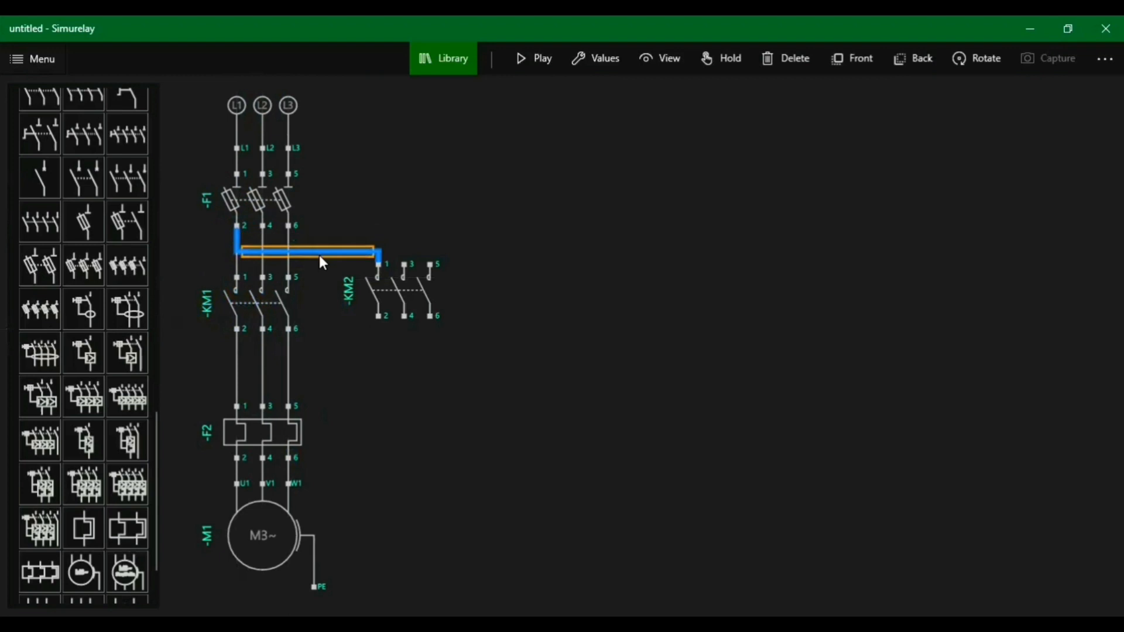
drag(256, 304, 251, 317)
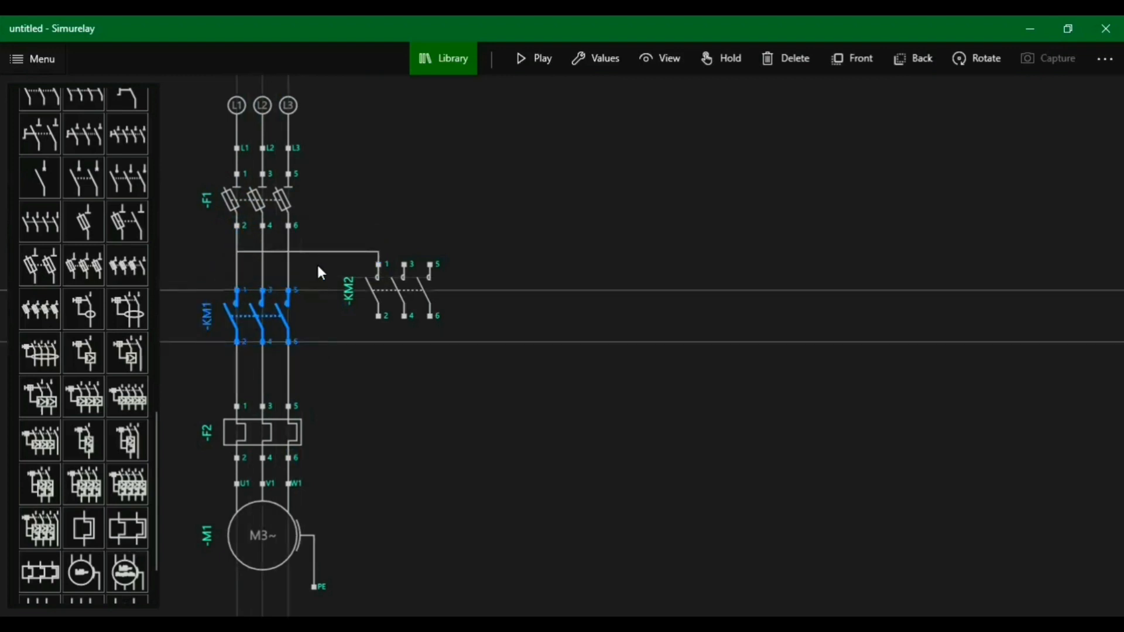
drag(319, 254, 310, 271)
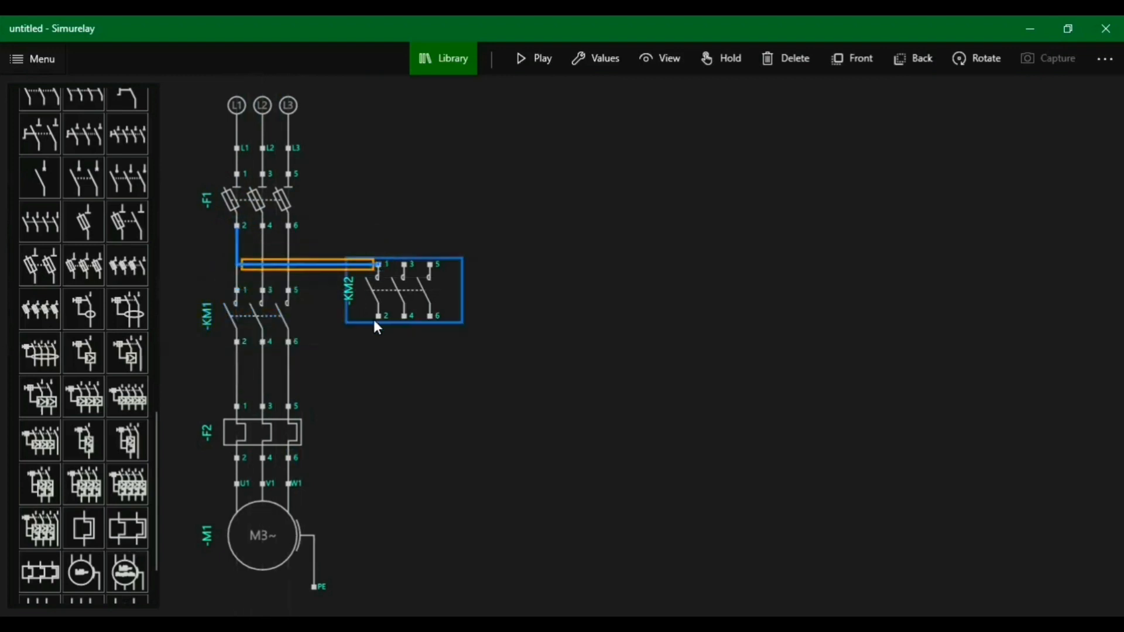
Wire KM2 terminal 2 to KM1 terminal 6, 3 to F1 terminal 4 and 4 to KM1 terminal 4, lowering the terminal 3 wire run
drag(377, 317, 290, 342)
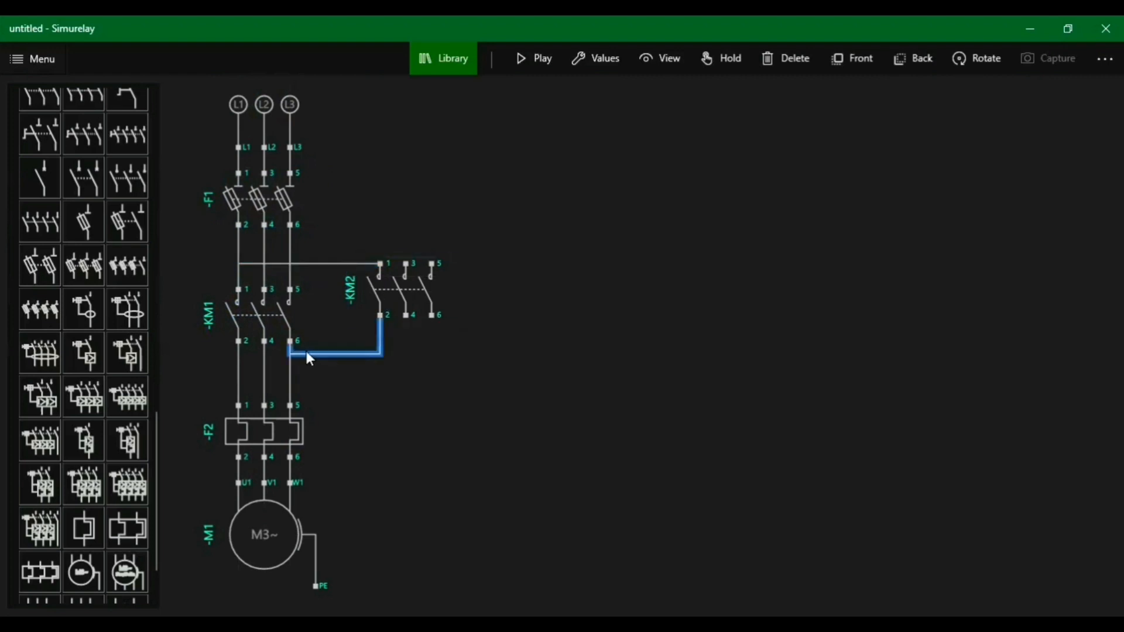
click(408, 264)
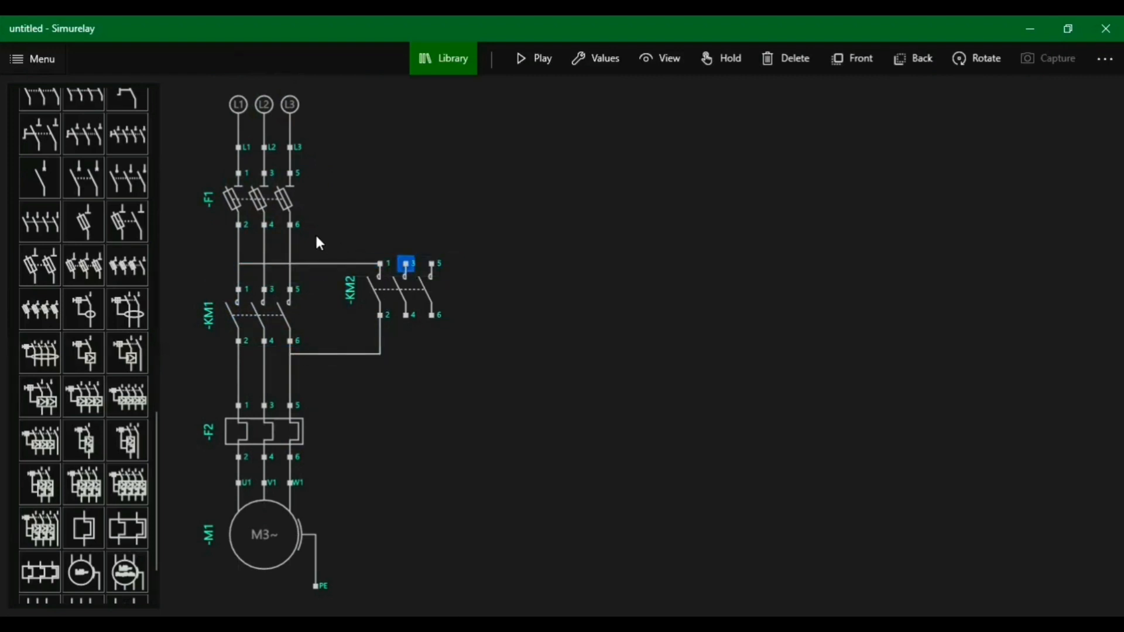
click(266, 228)
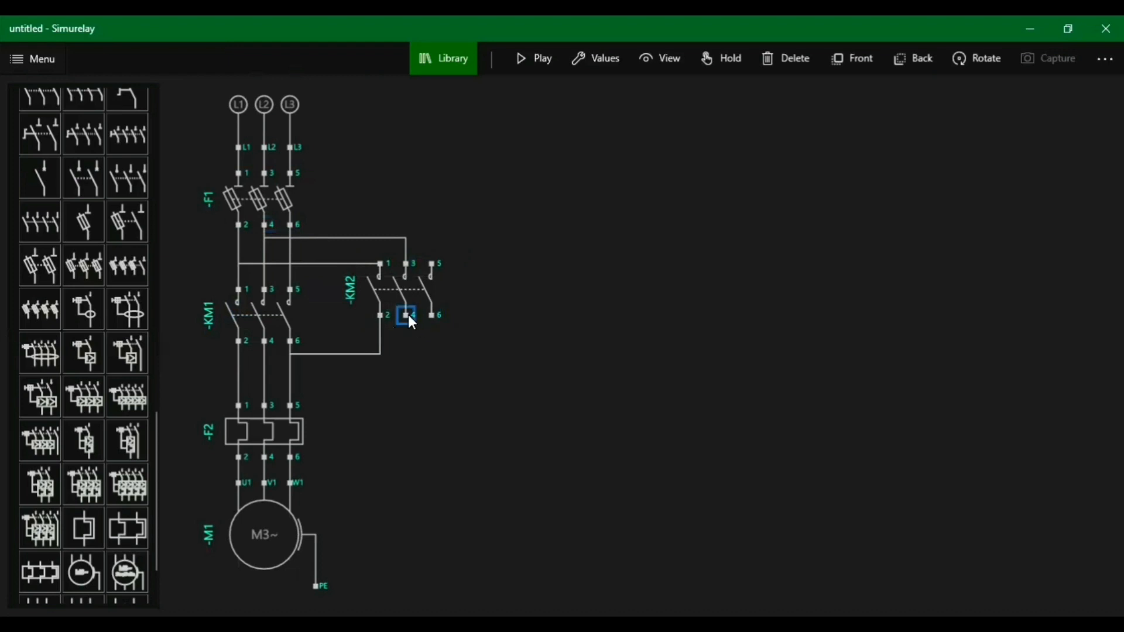
click(408, 316)
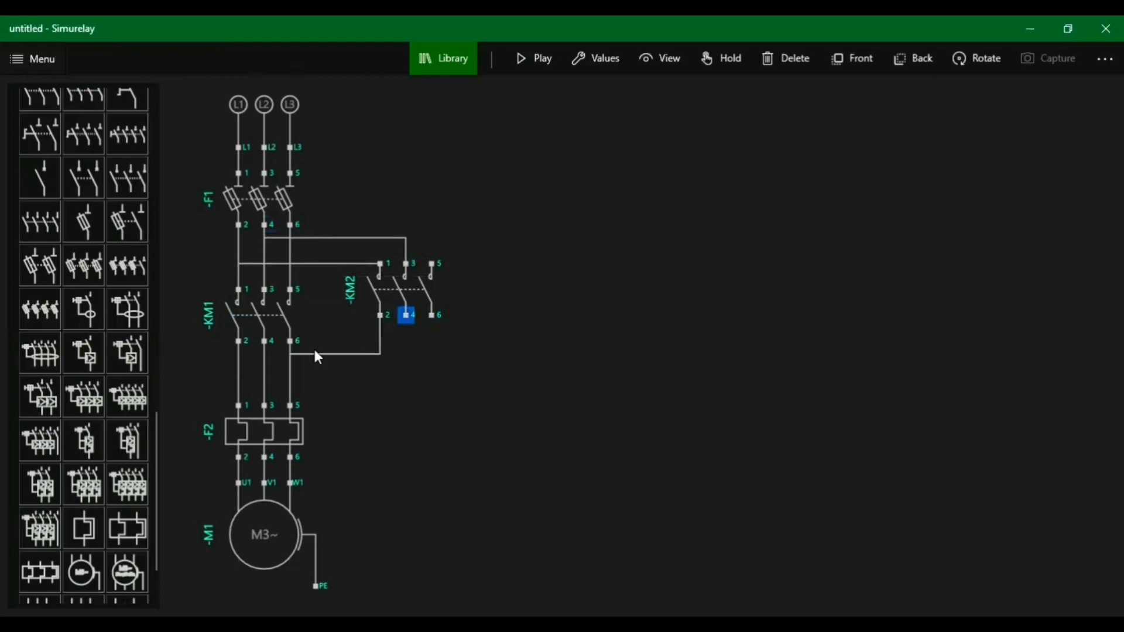
click(263, 343)
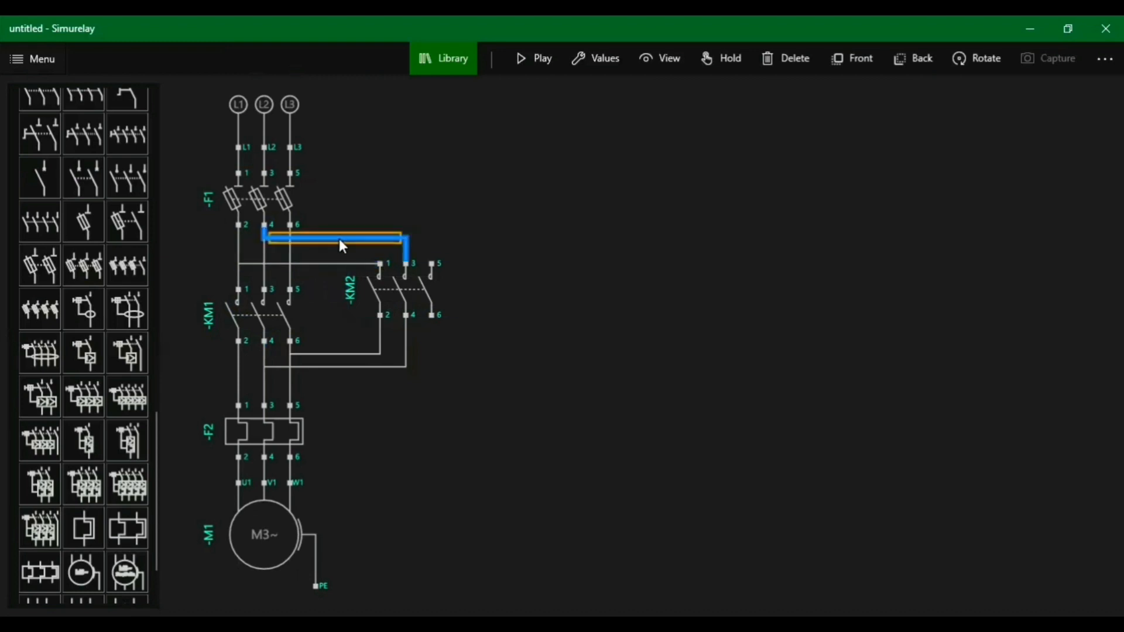
drag(338, 237, 335, 254)
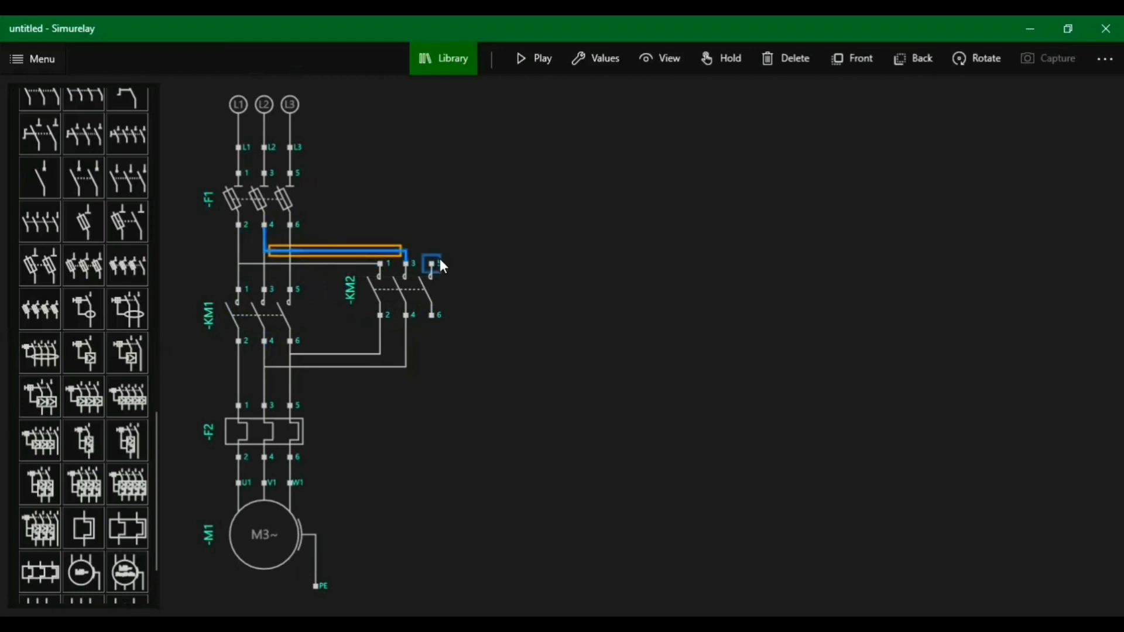
Wire KM2 terminal 5 to F1 terminal 6 and KM2 terminal 6 to F2 terminal 1, routing the latter below the other crossover wires
drag(429, 262, 295, 226)
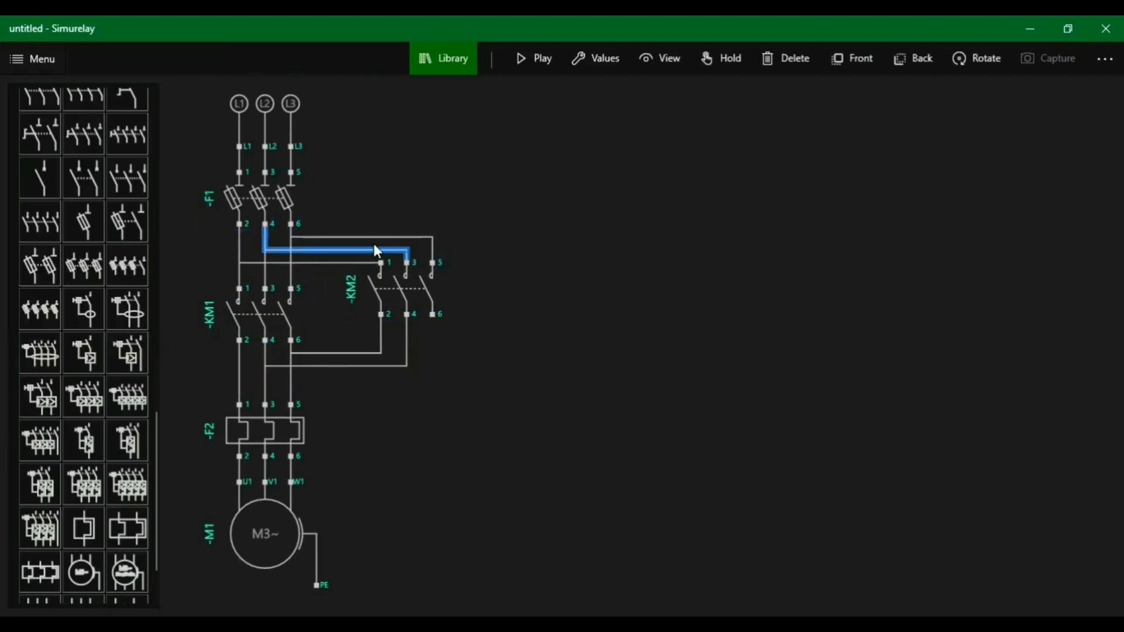
drag(431, 315, 240, 405)
drag(428, 353, 421, 378)
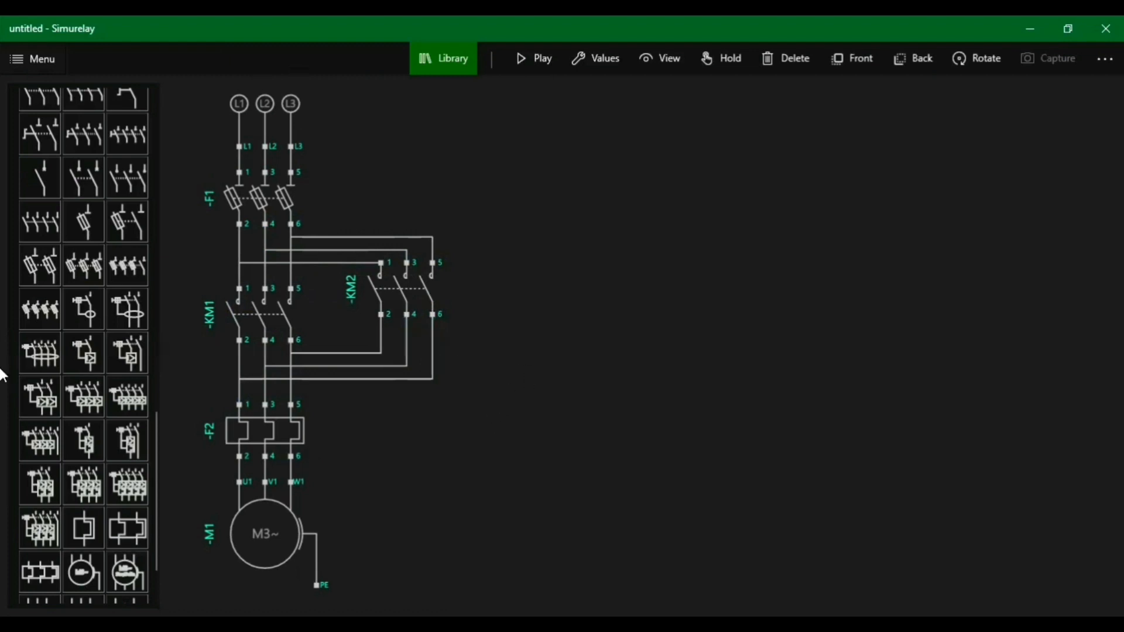
Add a single L1 supply, rotate it horizontal and place it above and beyond KM2, clear of the power circuit
scroll(66, 340, up, 5)
scroll(66, 336, up, 10)
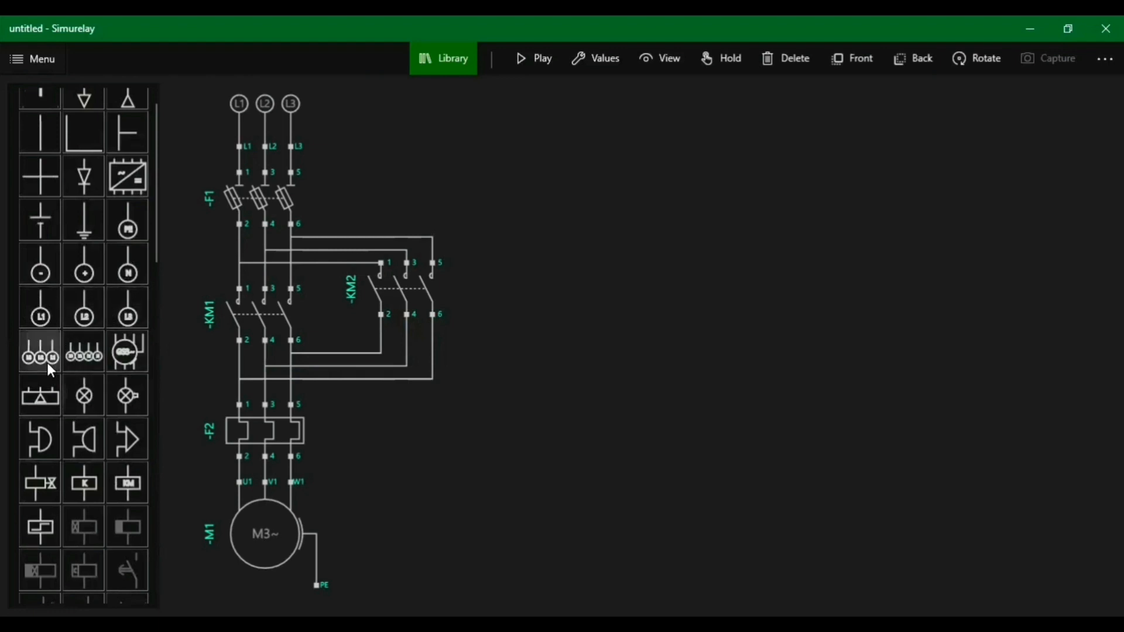
scroll(75, 326, up, 1)
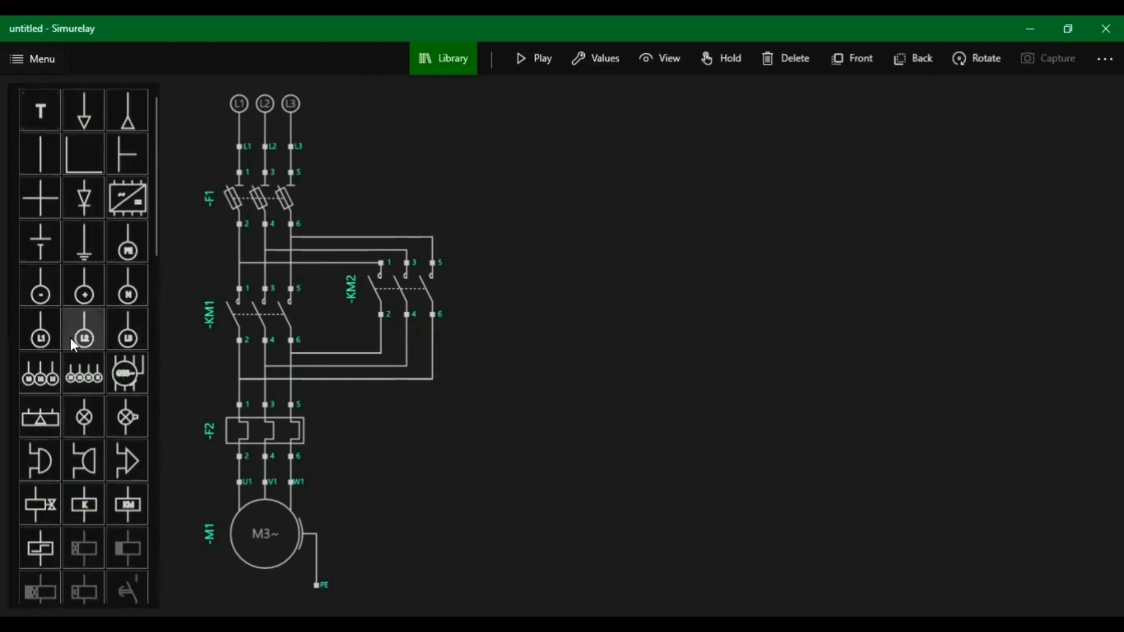
scroll(73, 349, down, 8)
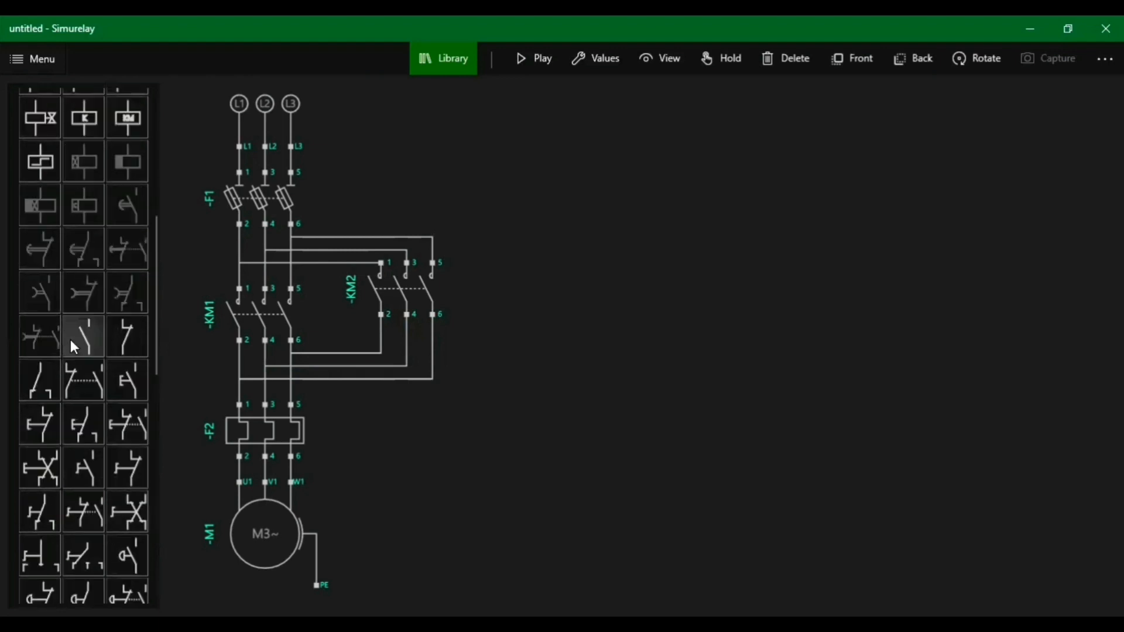
scroll(70, 339, up, 8)
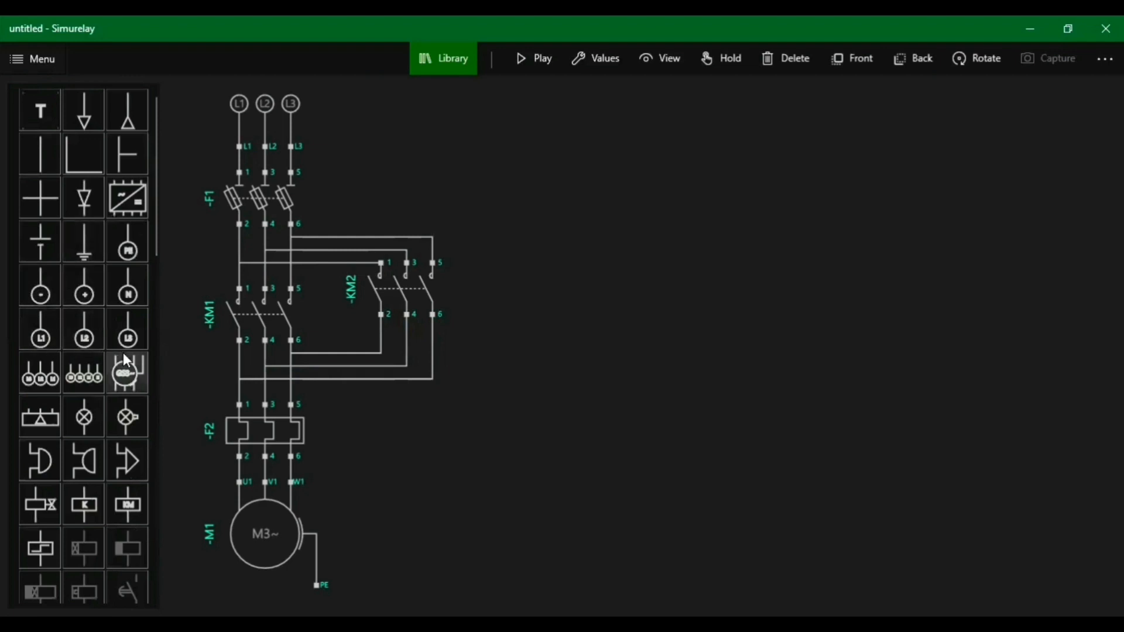
drag(41, 333, 573, 360)
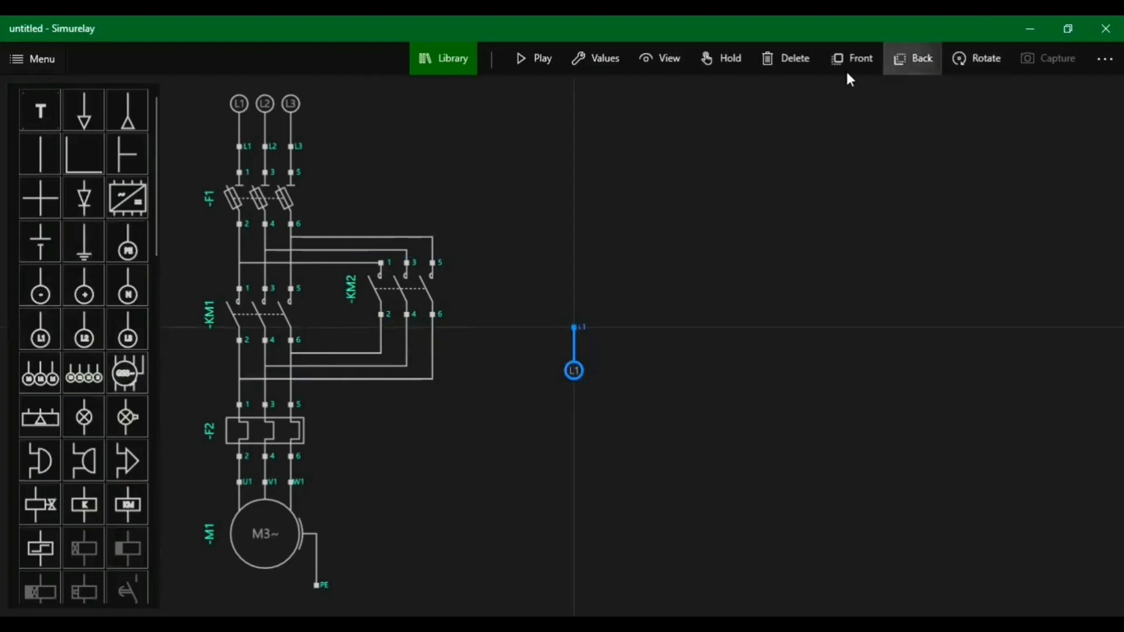
click(982, 61)
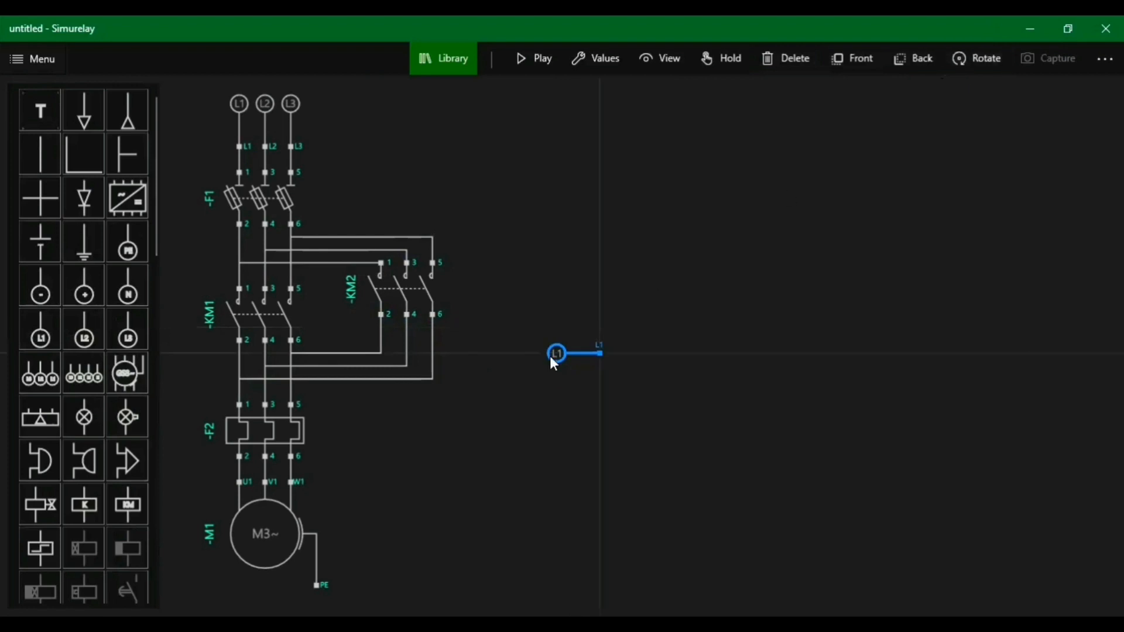
drag(550, 356, 471, 134)
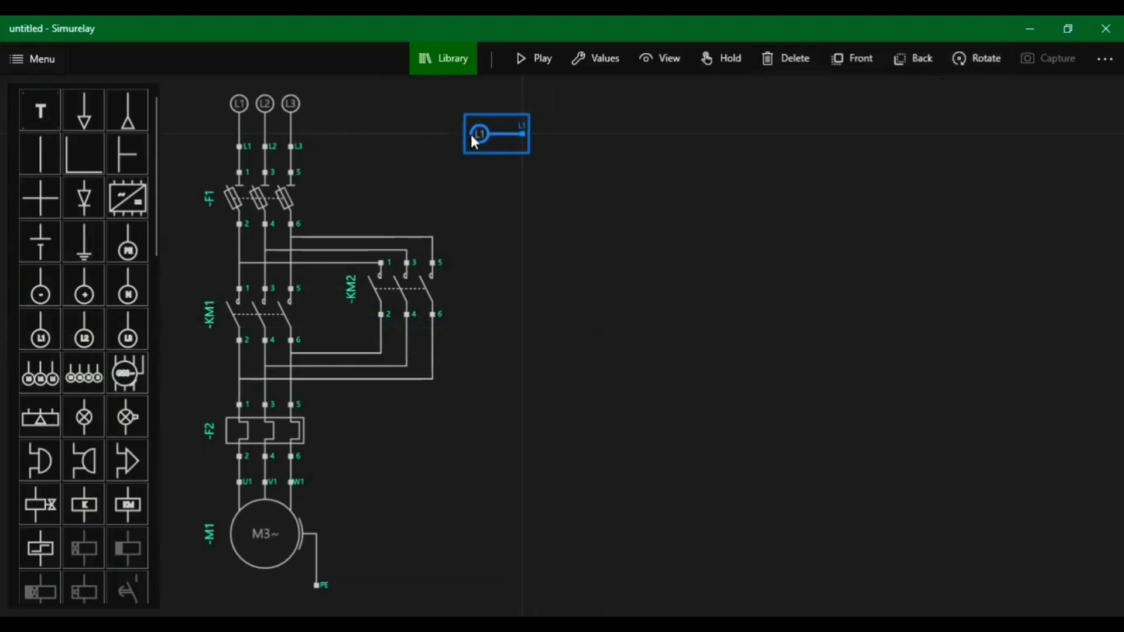
click(515, 158)
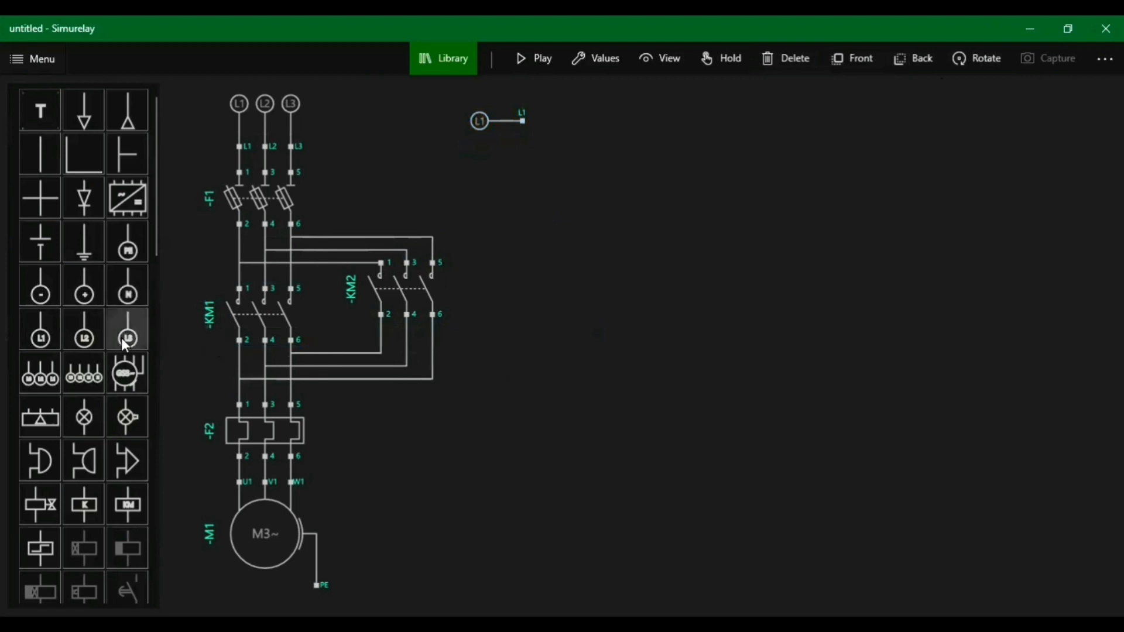
Add a neutral N supply, rotate it horizontal and place it well below the single L1 supply
drag(132, 305, 474, 561)
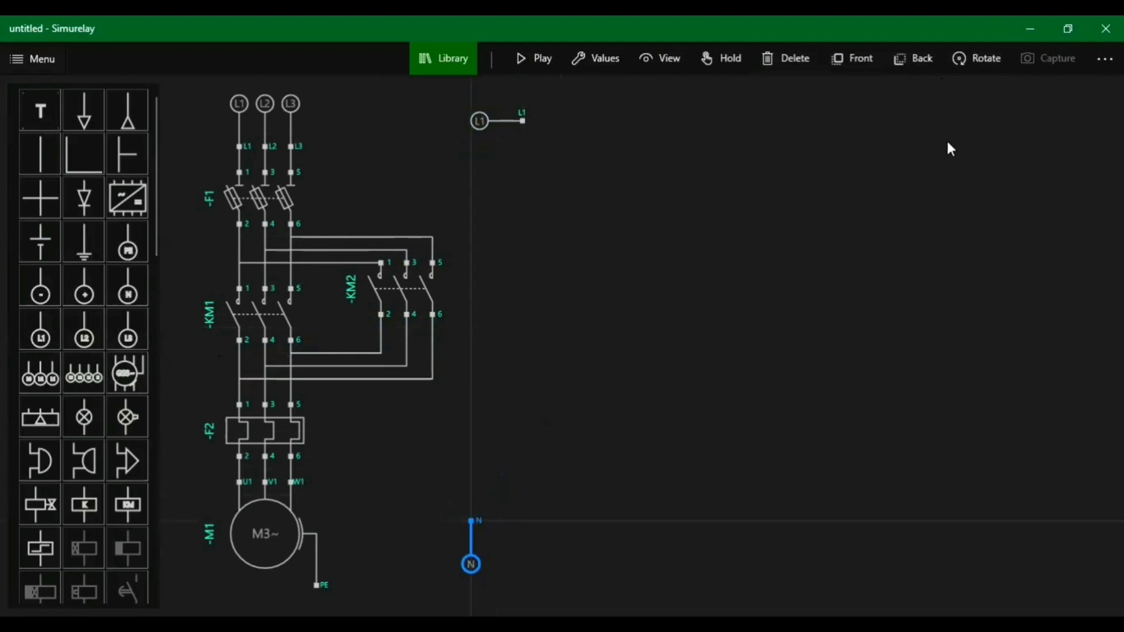
click(988, 60)
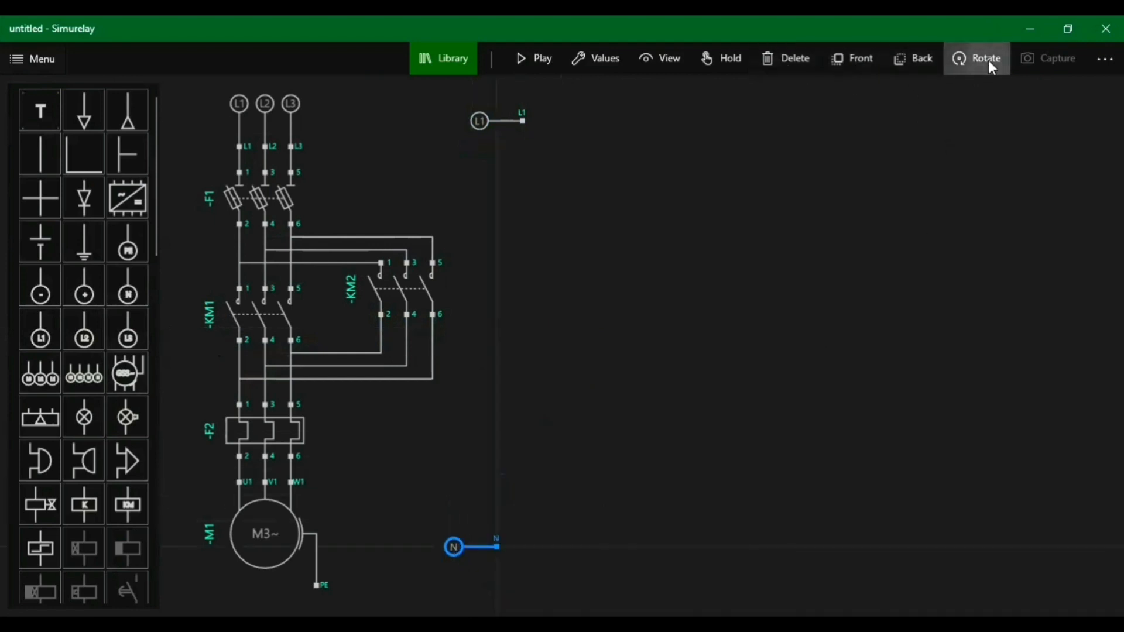
drag(464, 553, 475, 553)
click(662, 479)
Add a normally open push button below the single L1 supply, clear of the power circuit
scroll(105, 439, down, 4)
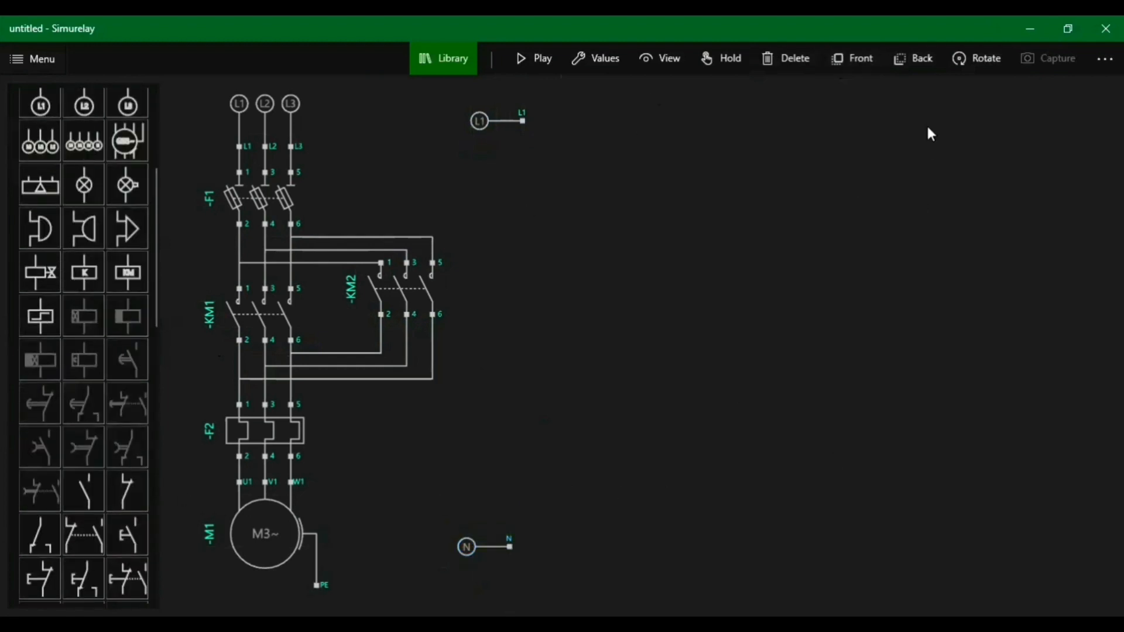
scroll(19, 287, up, 5)
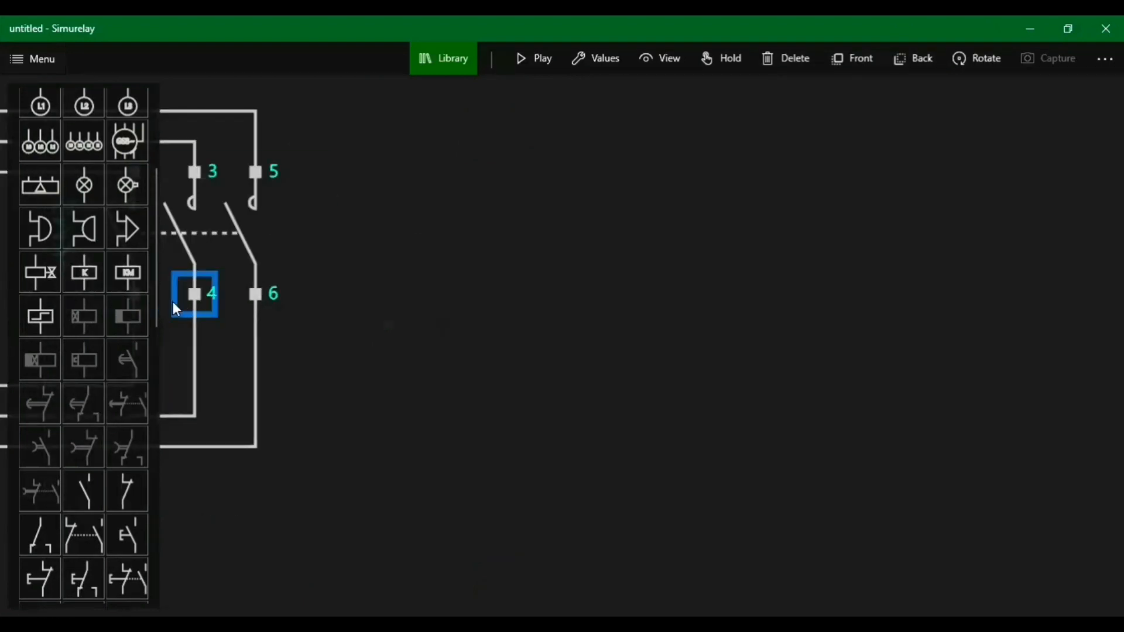
scroll(444, 309, down, 3)
scroll(442, 314, down, 3)
scroll(442, 316, up, 2)
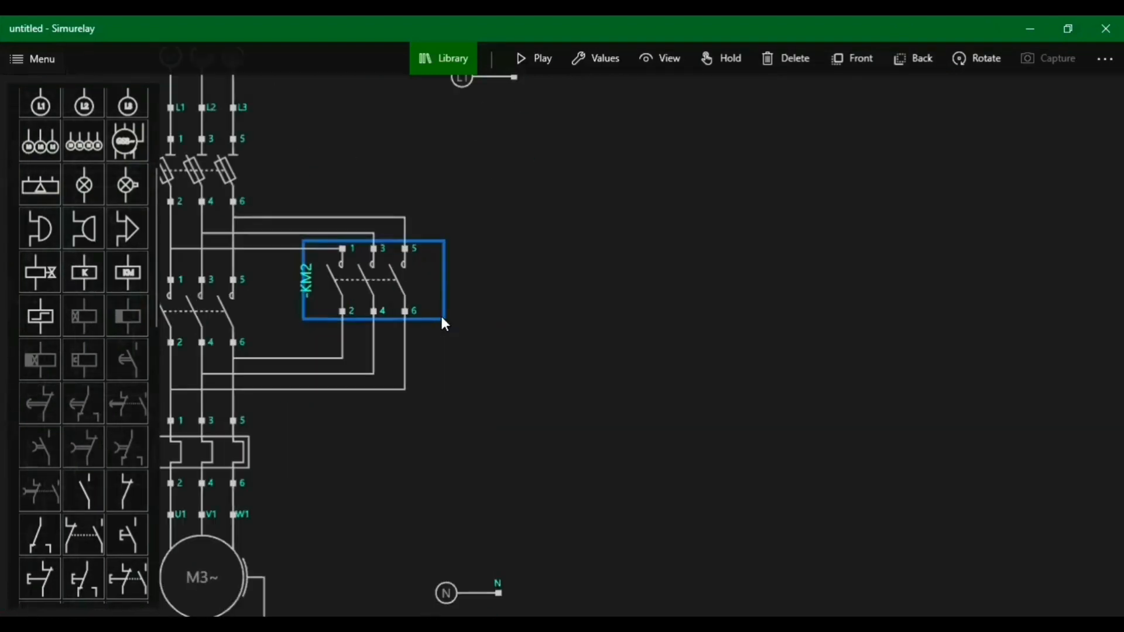
scroll(441, 316, down, 1)
drag(667, 292, 642, 302)
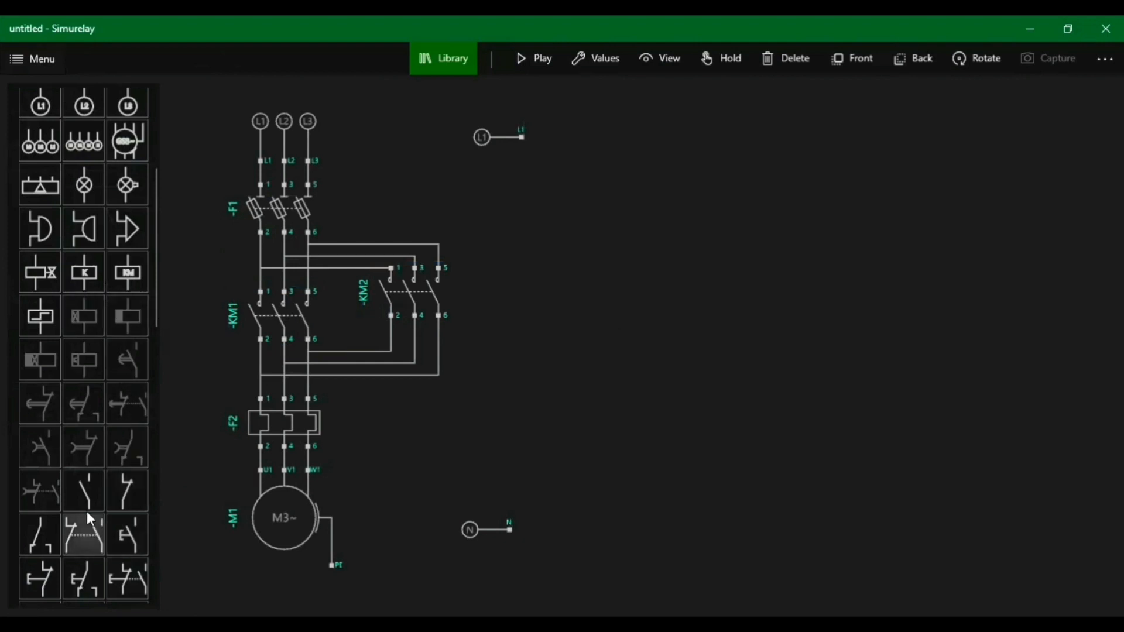
drag(130, 543, 532, 251)
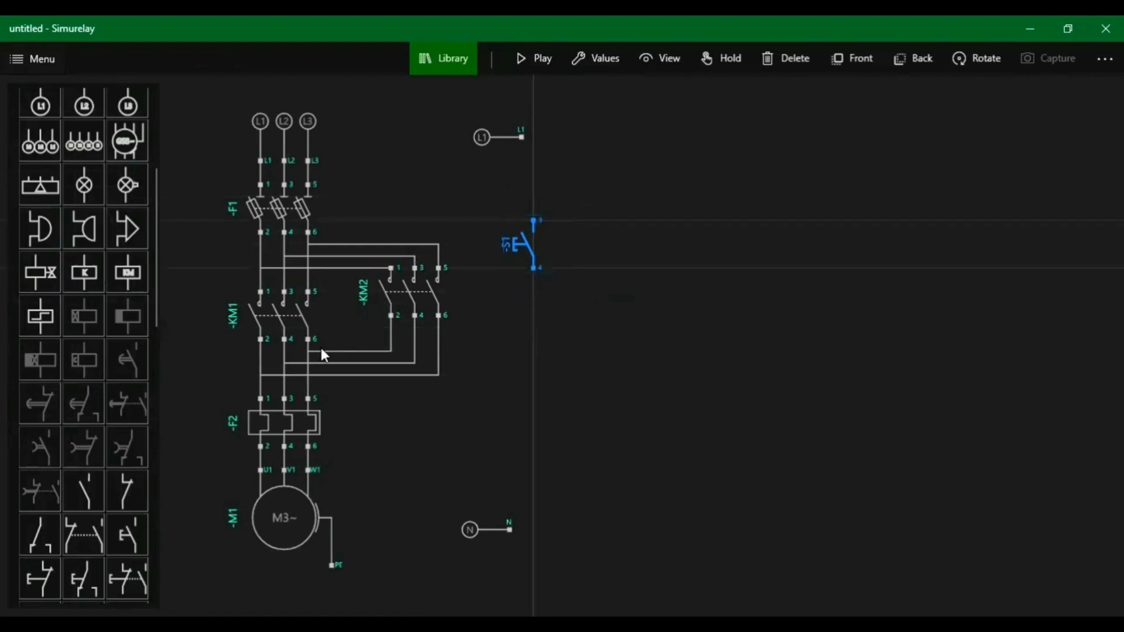
Add a single-pole fuse between the L1 supply and push button S1, lowering S1 to make room
scroll(95, 340, up, 3)
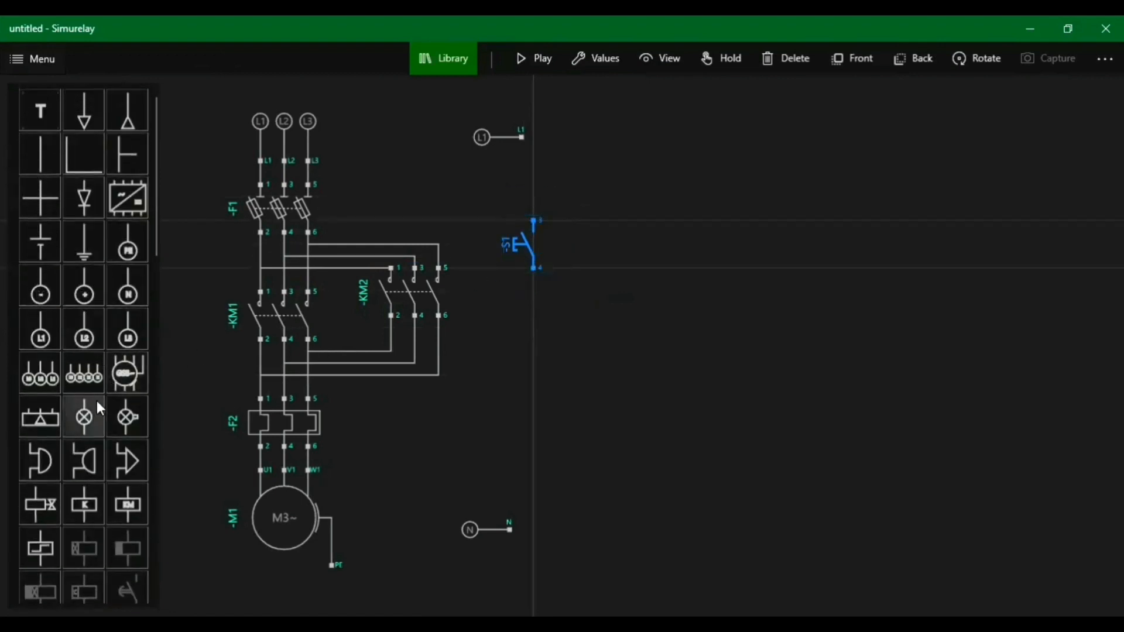
scroll(97, 400, down, 8)
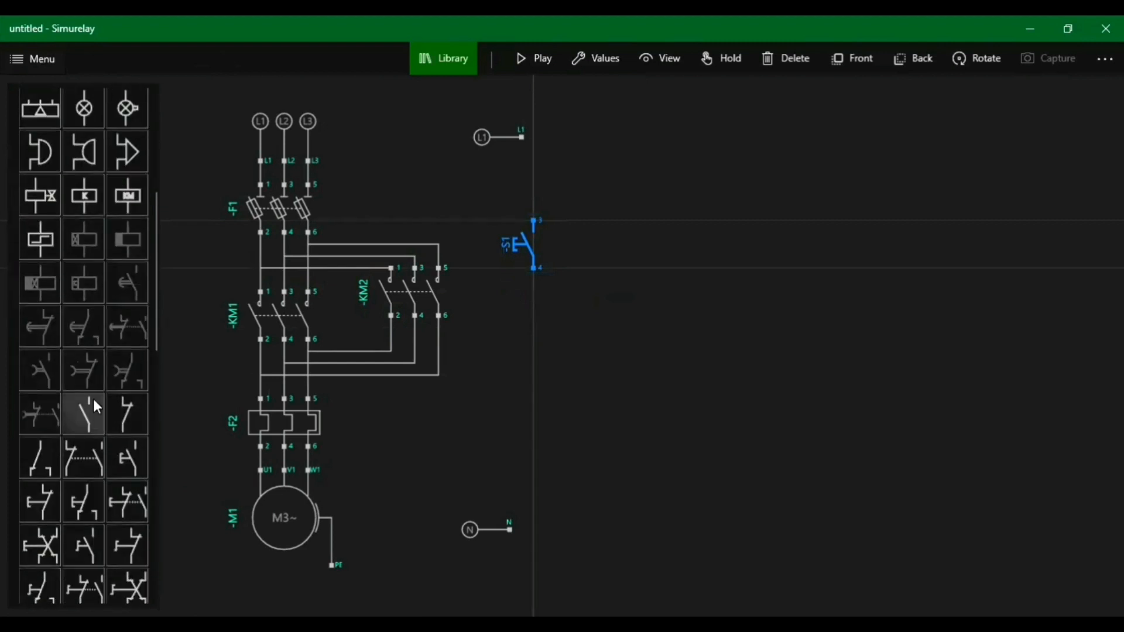
scroll(94, 400, down, 5)
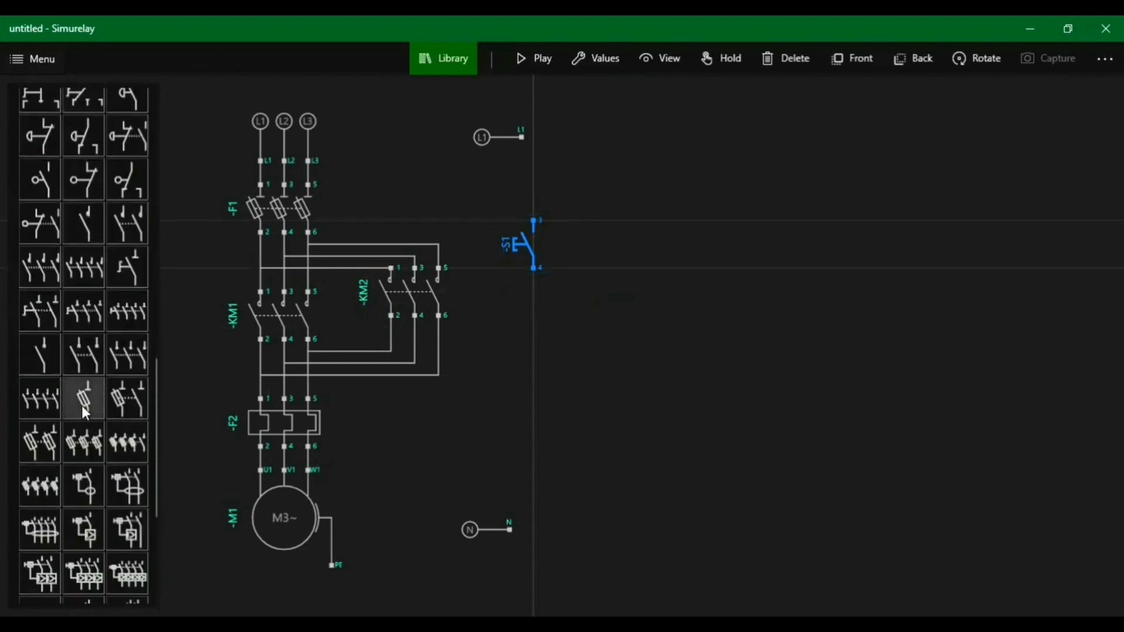
drag(82, 405, 515, 188)
drag(524, 243, 514, 286)
Wire F3 terminal 1 to the L1 supply and align F3 and S1 on one vertical line, with S1 further down
click(519, 169)
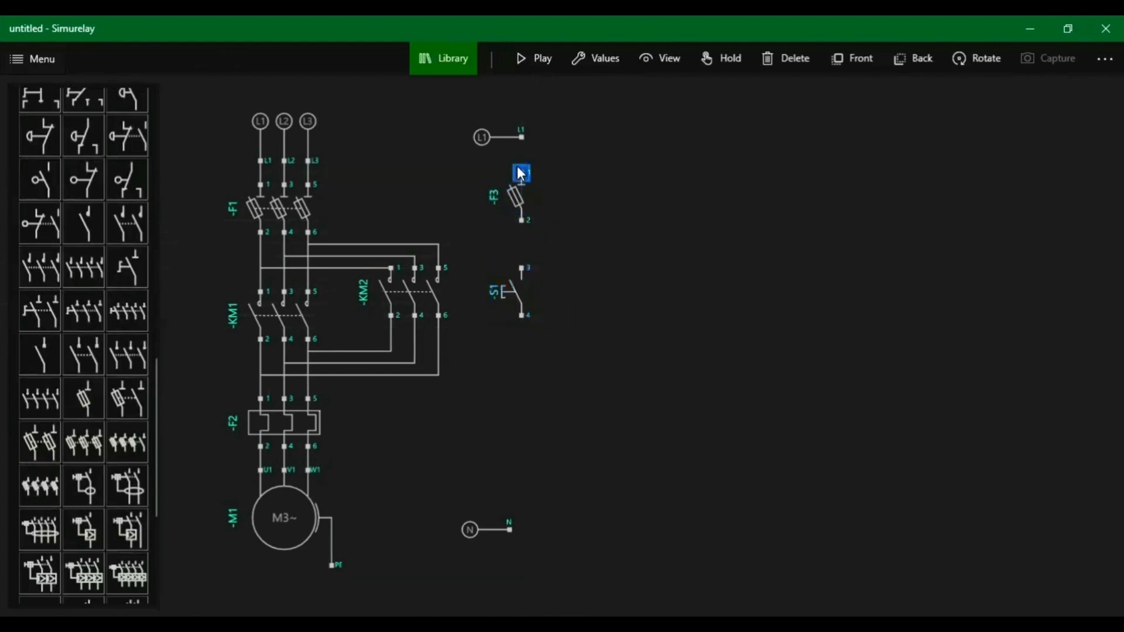
drag(515, 216, 527, 218)
click(518, 296)
drag(515, 294, 518, 322)
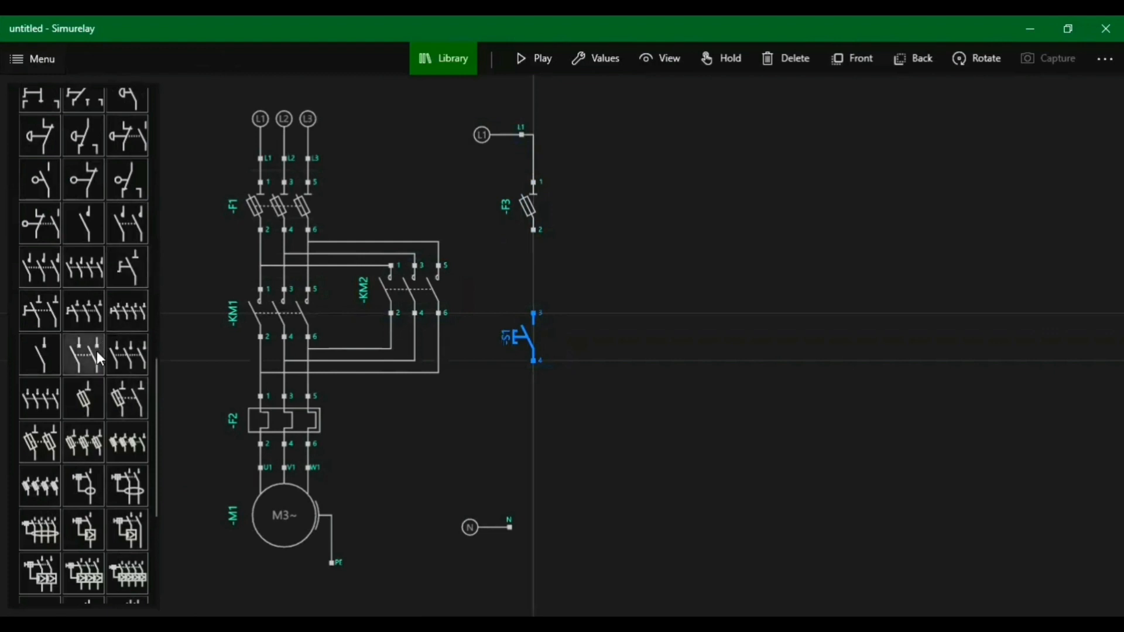
Insert a normally closed push button between F3 and S1, shifting S1 down slightly
scroll(94, 353, down, 3)
scroll(92, 361, up, 12)
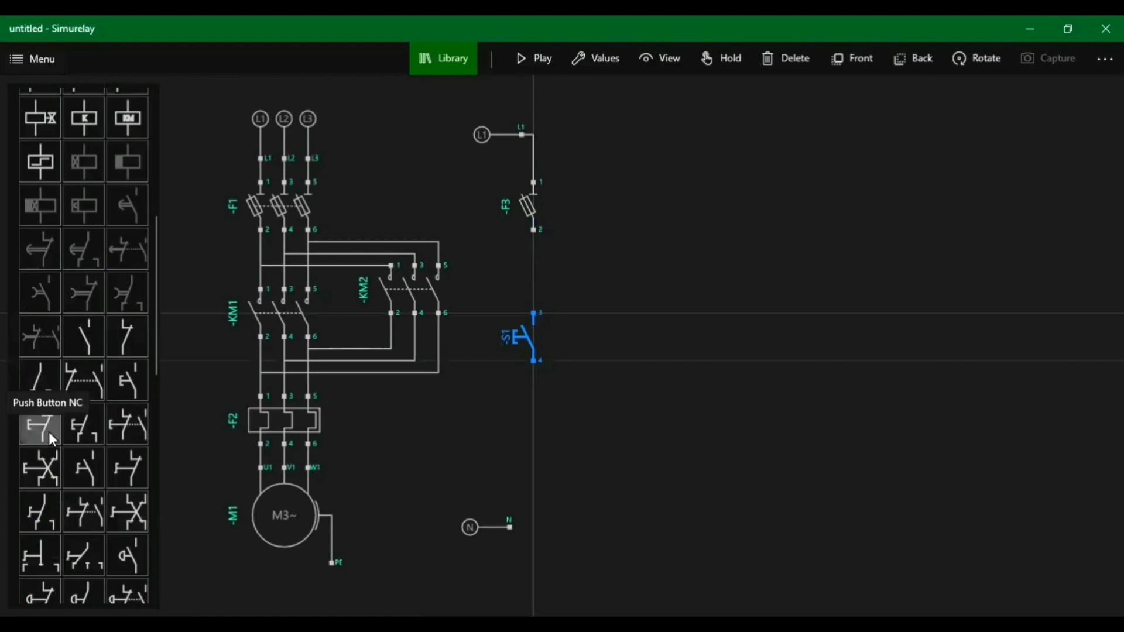
drag(48, 431, 521, 279)
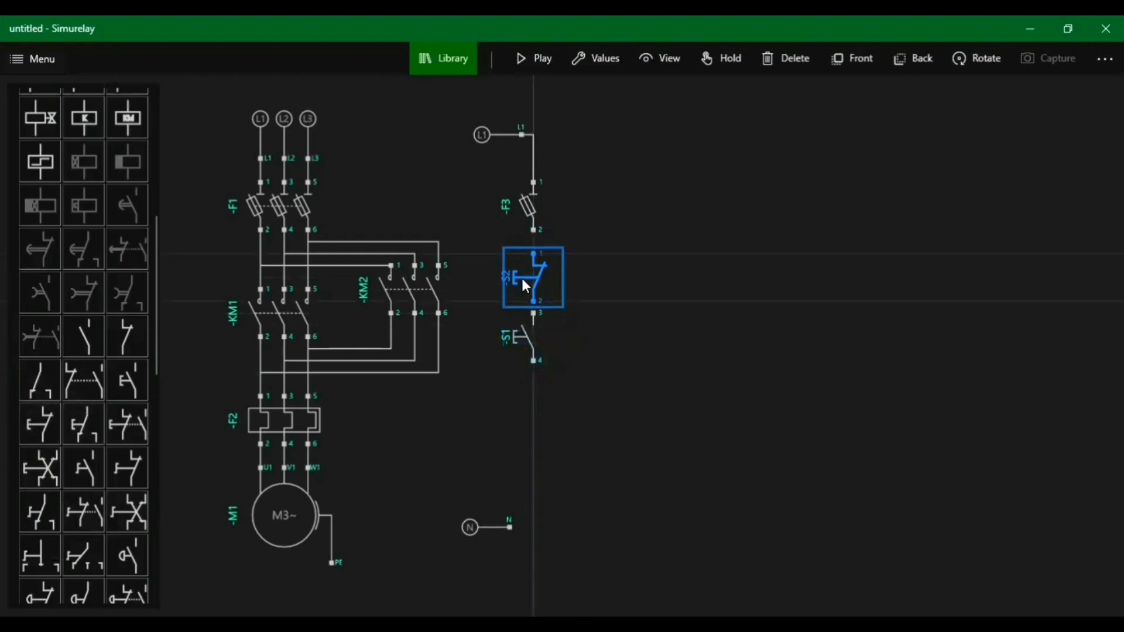
drag(521, 329, 528, 347)
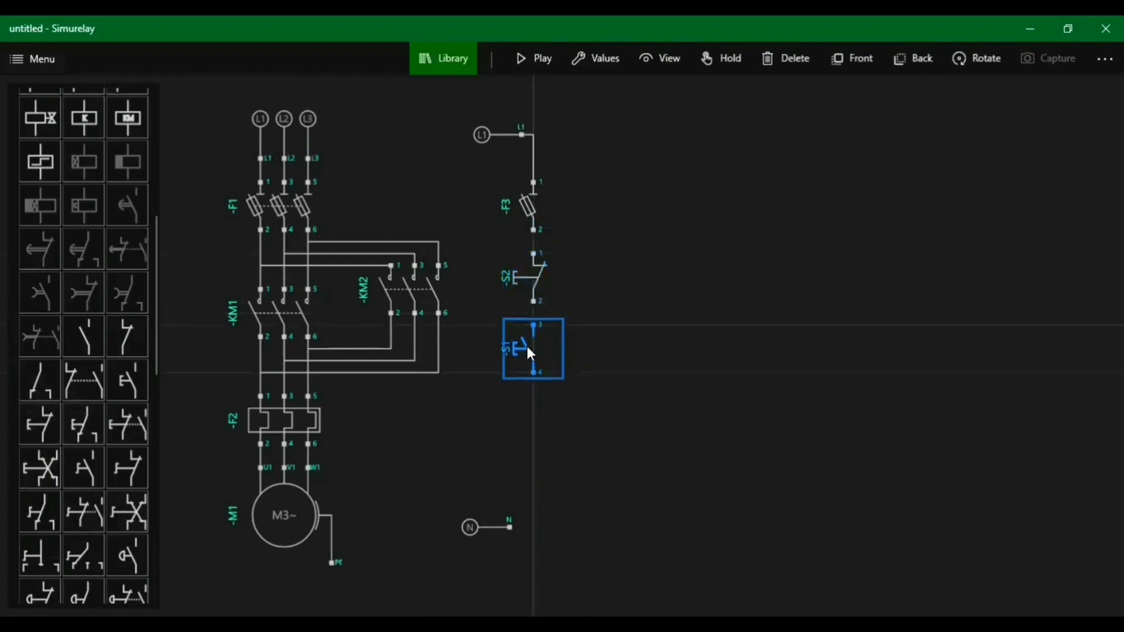
Wire S2 terminal 1 to F3 terminal 2 and S2 terminal 2 to S1 terminal 3
click(532, 254)
click(532, 226)
click(532, 298)
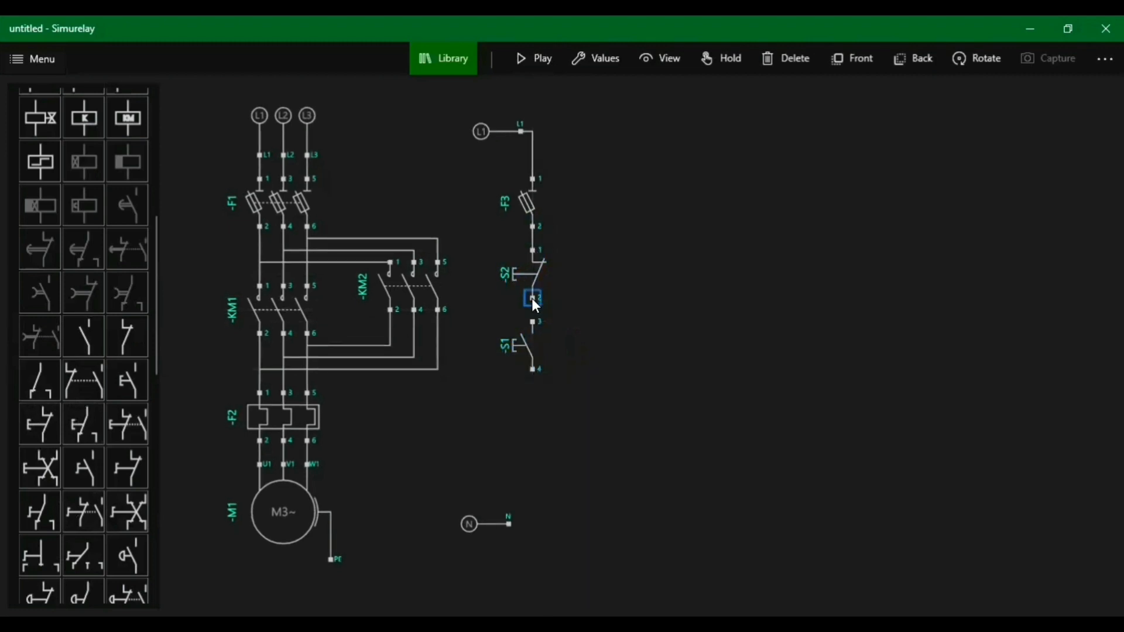
click(530, 325)
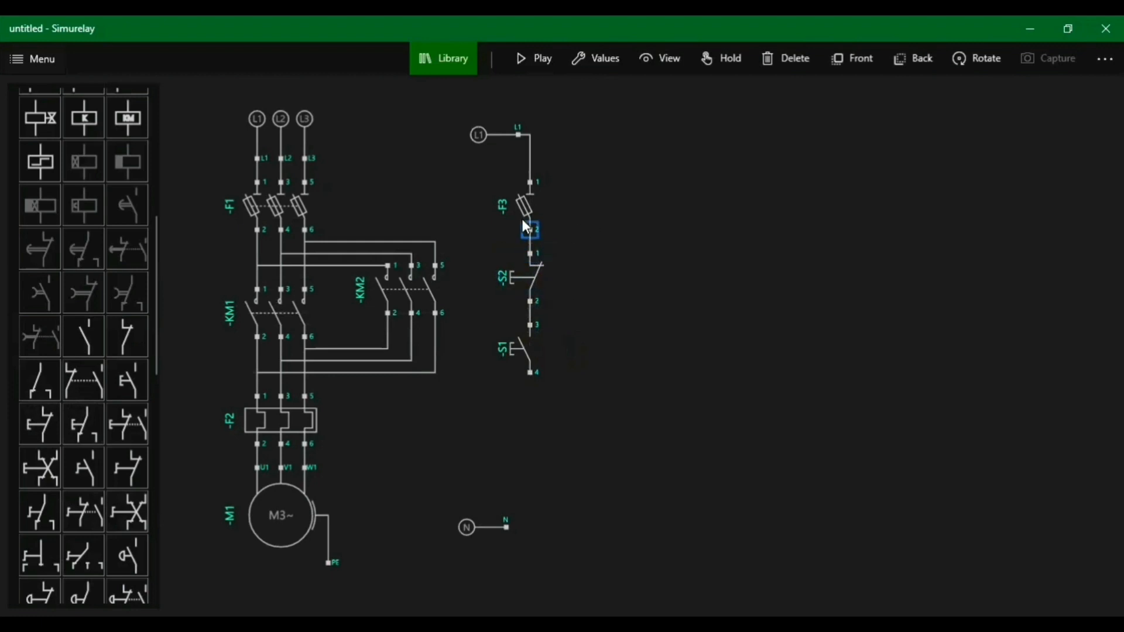
click(520, 356)
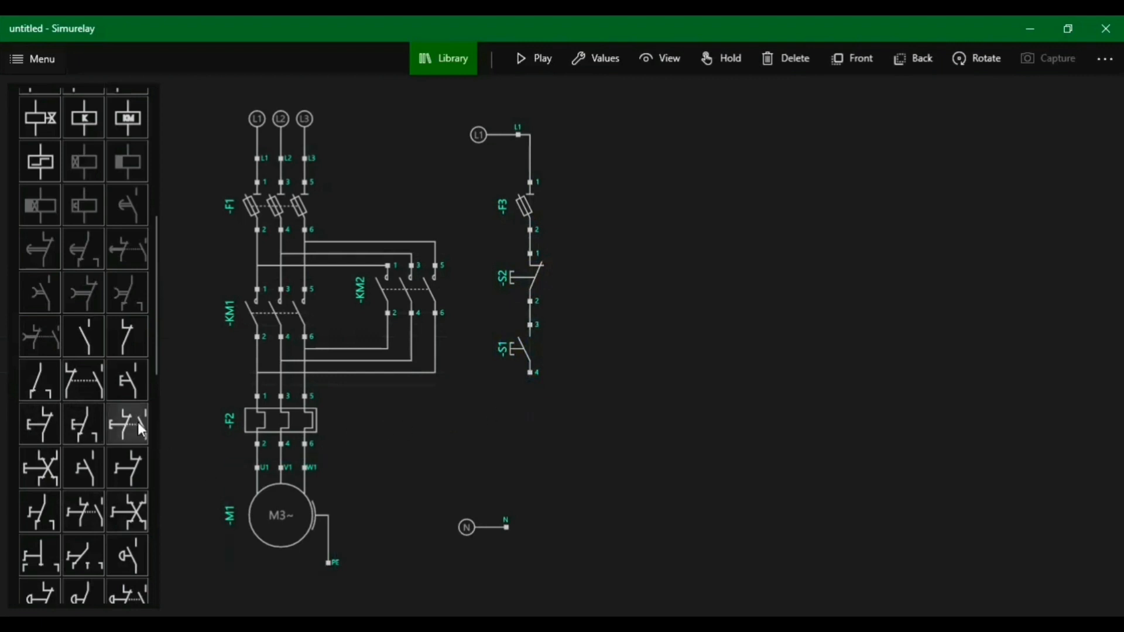
Add a KM contactor coil in line below S1, just above the neutral supply
scroll(131, 432, down, 10)
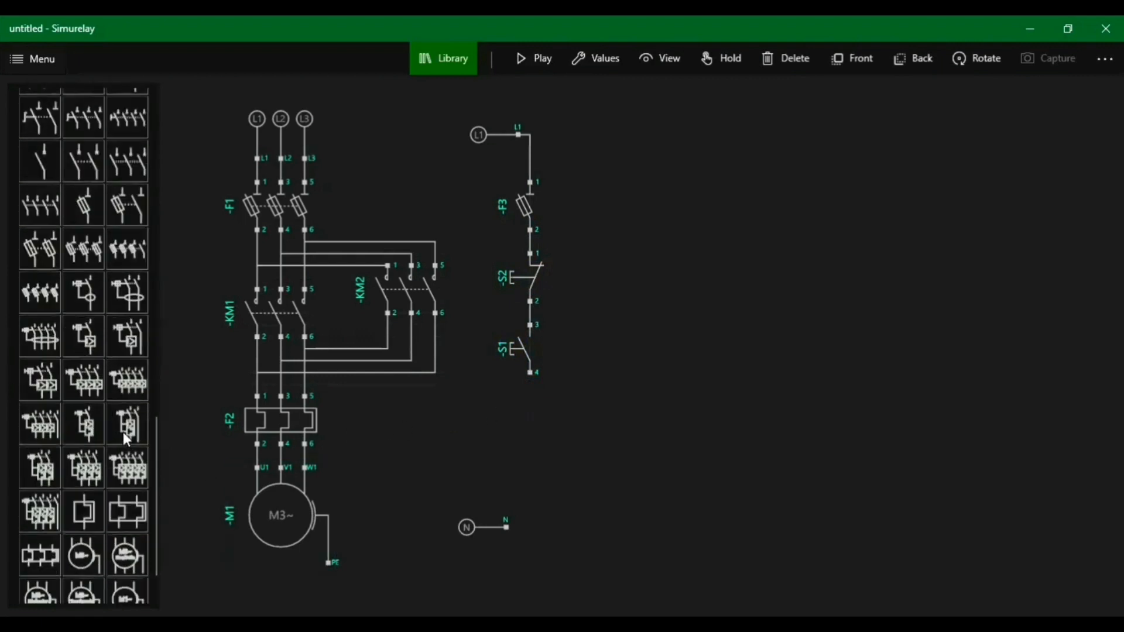
scroll(124, 436, up, 12)
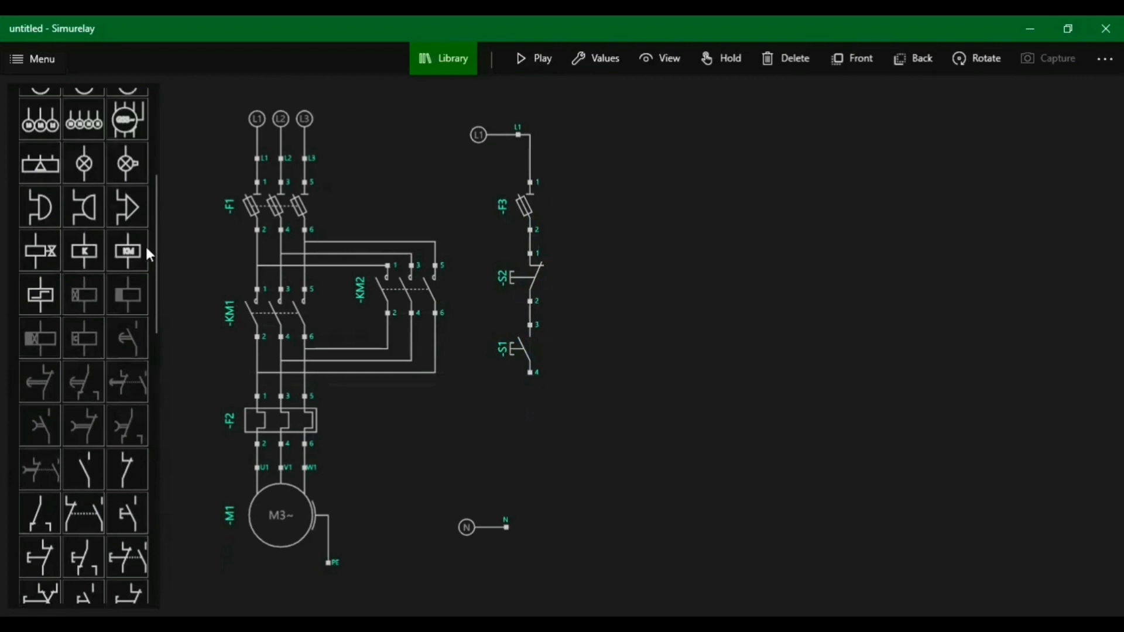
drag(128, 252, 541, 477)
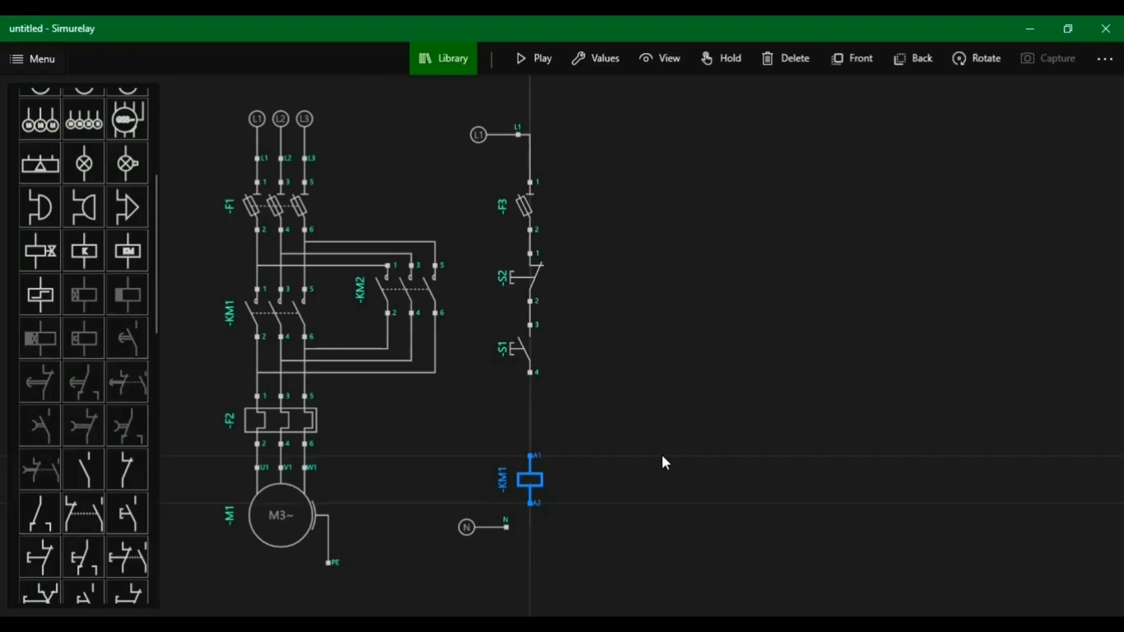
Lower S1 to just above the KM1 coil and delete the wire between S2 and S1
drag(529, 355, 529, 416)
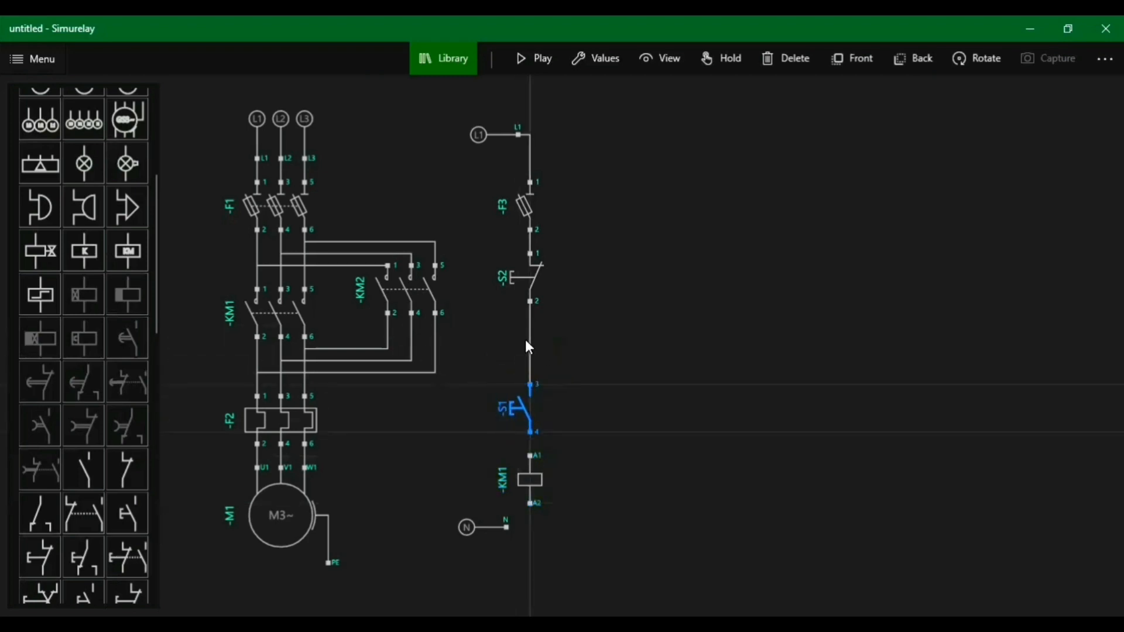
click(530, 348)
click(530, 350)
key(Delete)
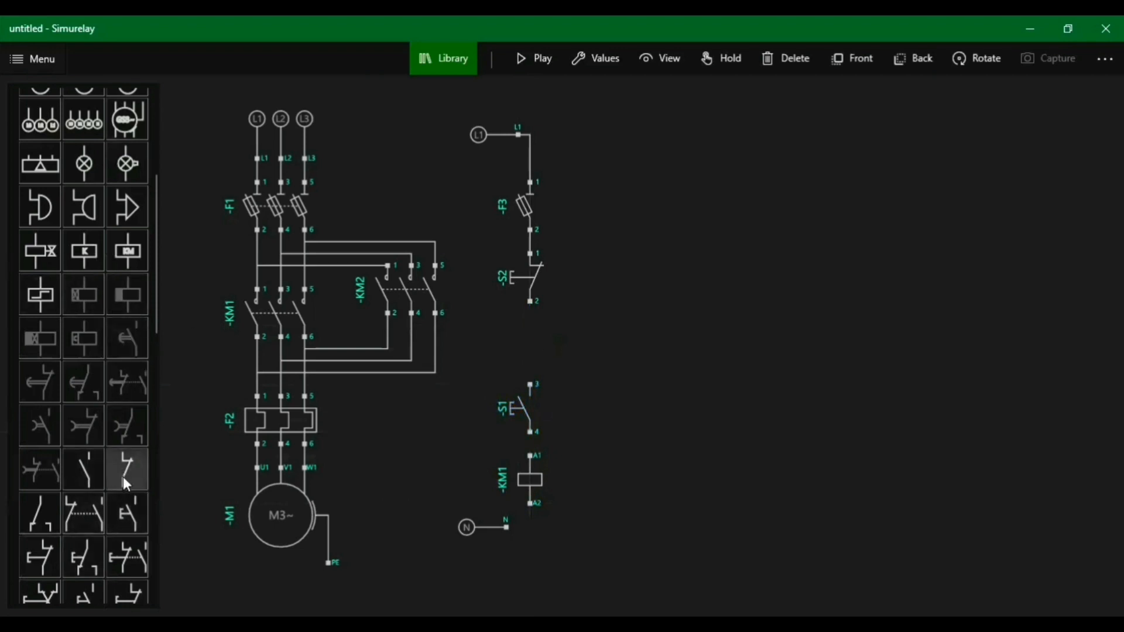
Insert a normally closed contact between S2 and S1 and assign it to overload relay F2 with tag -F and number 2
drag(124, 474, 535, 344)
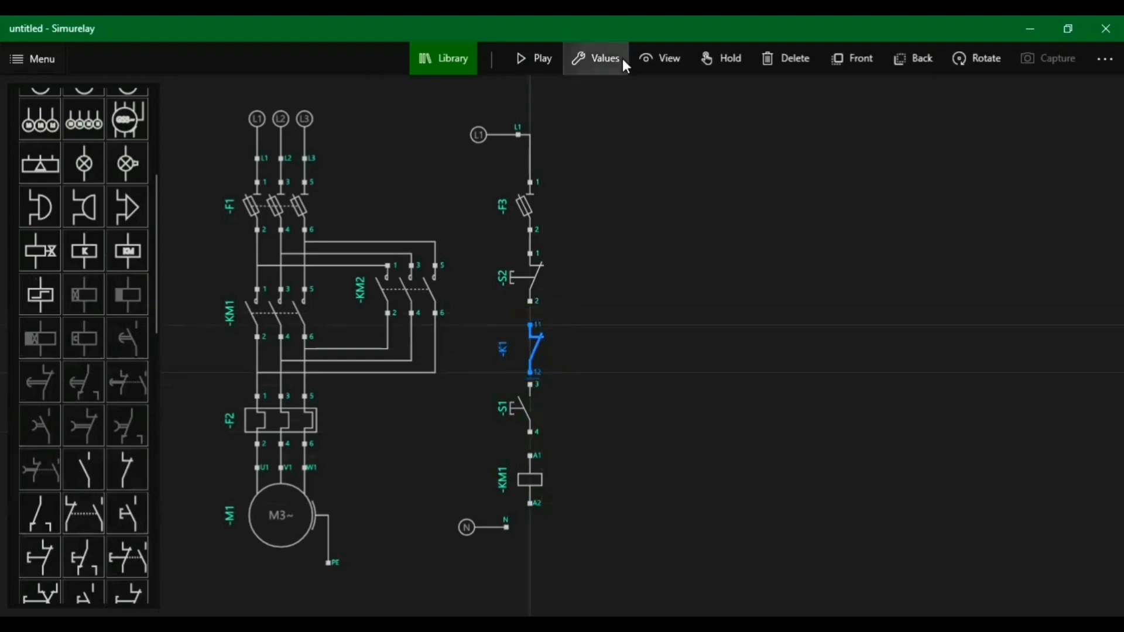
click(590, 66)
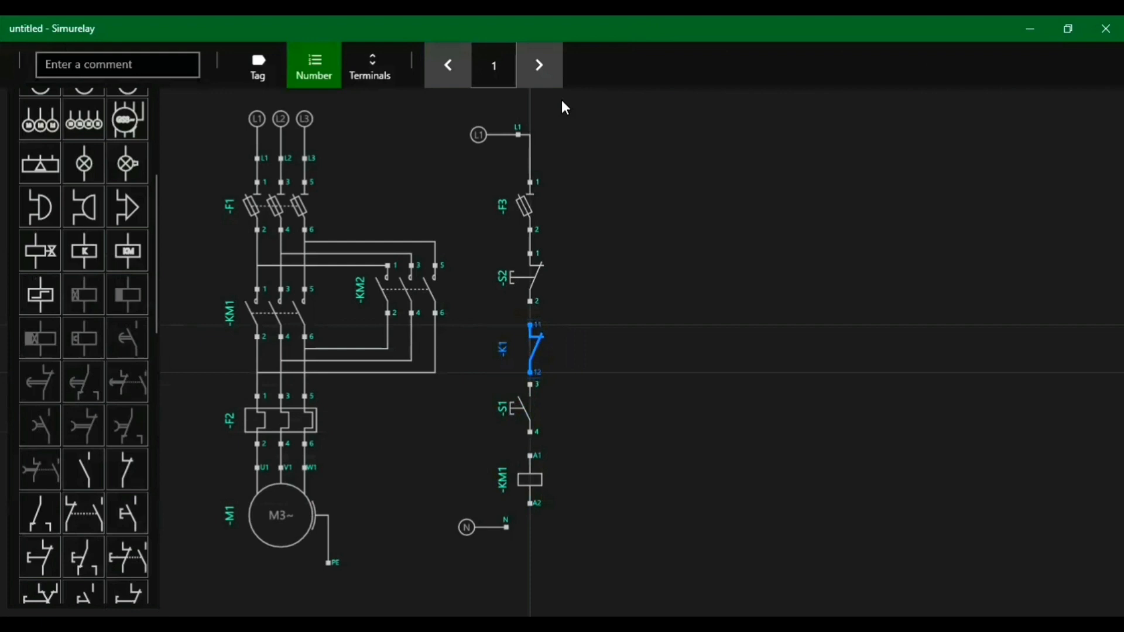
click(542, 70)
click(260, 67)
click(538, 66)
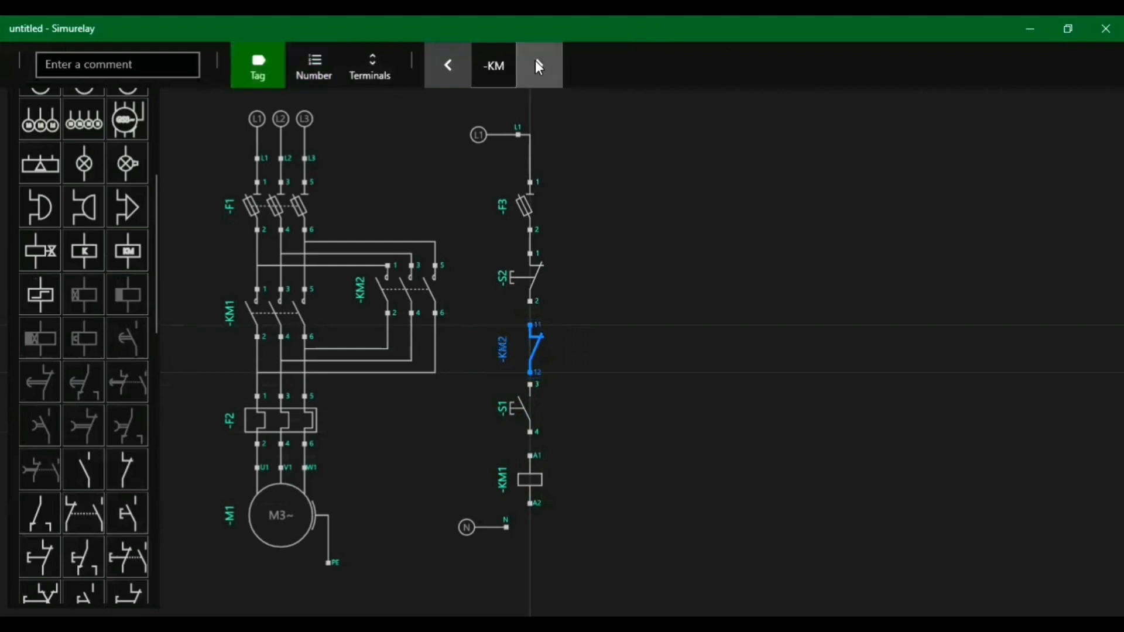
click(539, 65)
click(538, 66)
click(539, 65)
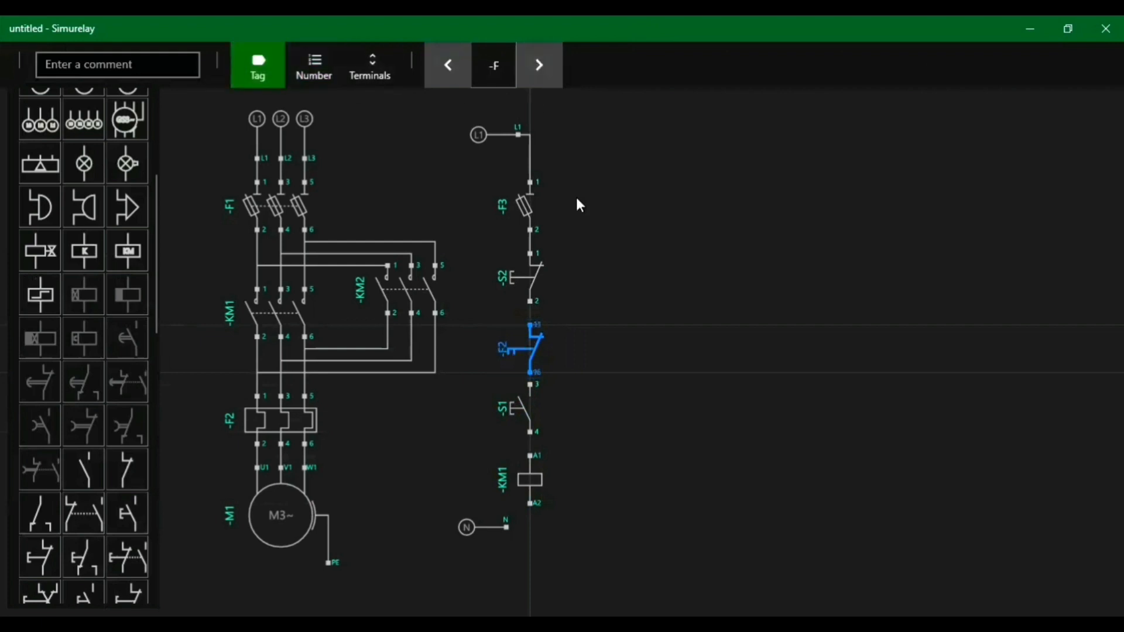
click(609, 342)
Lower the KM1 coil and S1, then wire F2 terminal 95 to S2 terminal 2 and 96 to S1 terminal 3
click(522, 487)
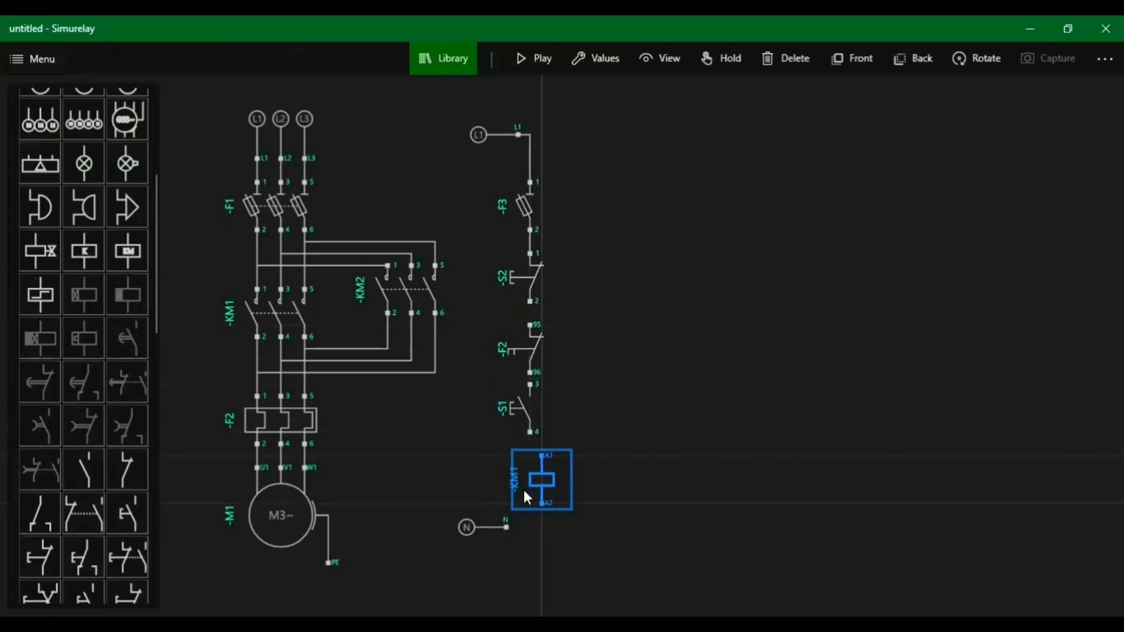
drag(524, 491, 519, 490)
drag(526, 424, 531, 429)
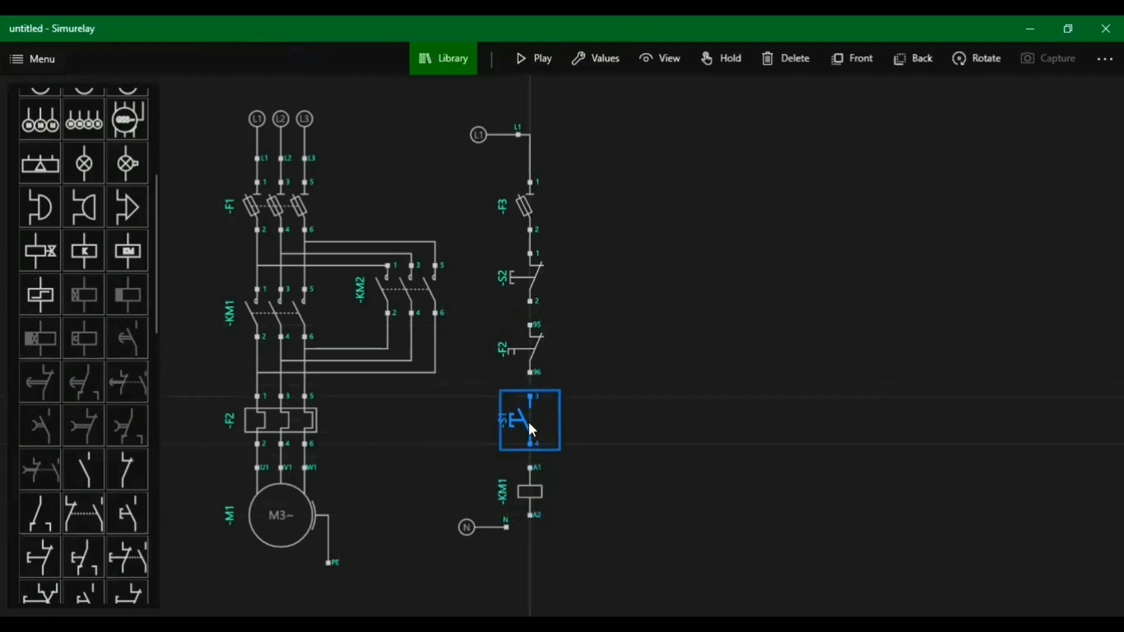
drag(529, 324, 528, 301)
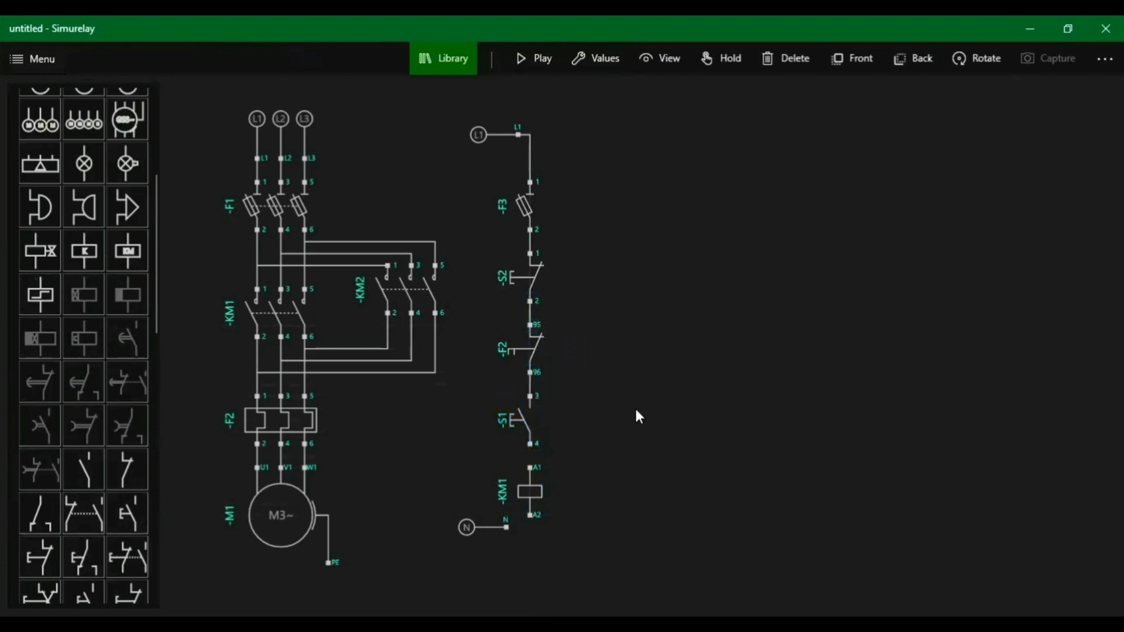
Move the neutral supply and the KM1 coil further down, leaving space below S1
drag(473, 536, 454, 574)
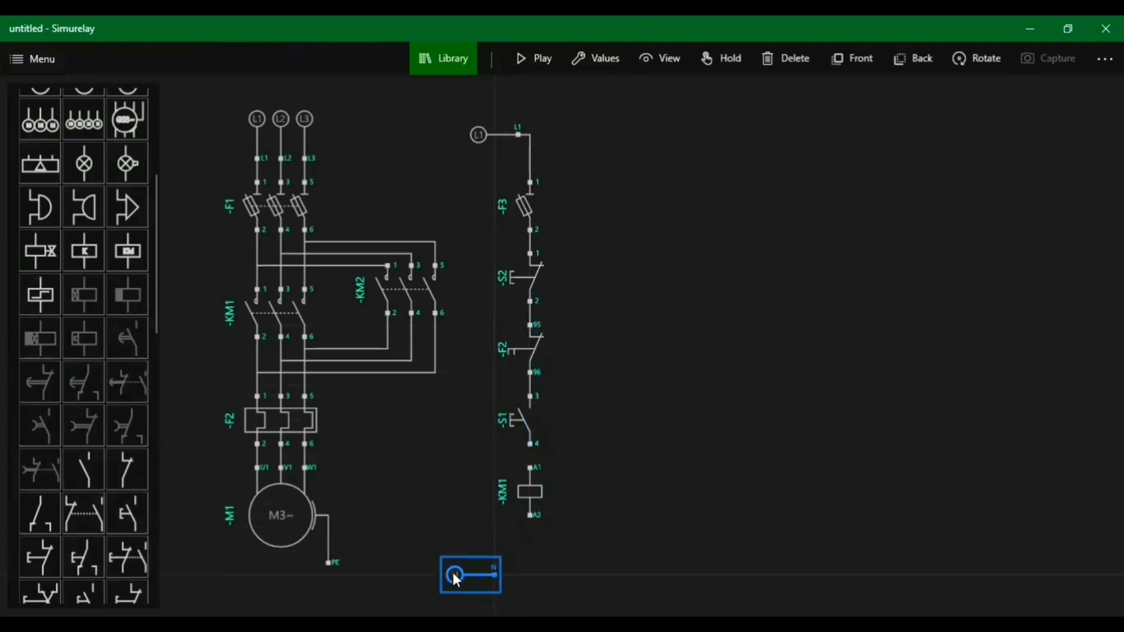
click(536, 501)
drag(537, 493, 535, 540)
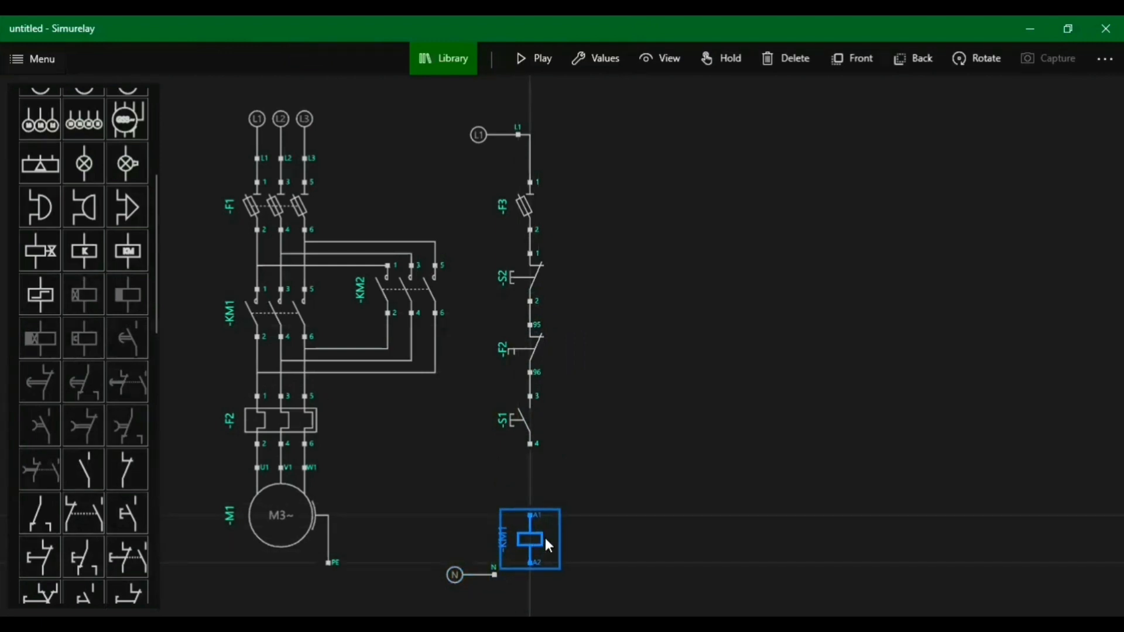
Raise fuse F3 and push button S2 along the control line, keeping the KM1 coil in place
drag(527, 207, 524, 184)
drag(533, 287, 531, 258)
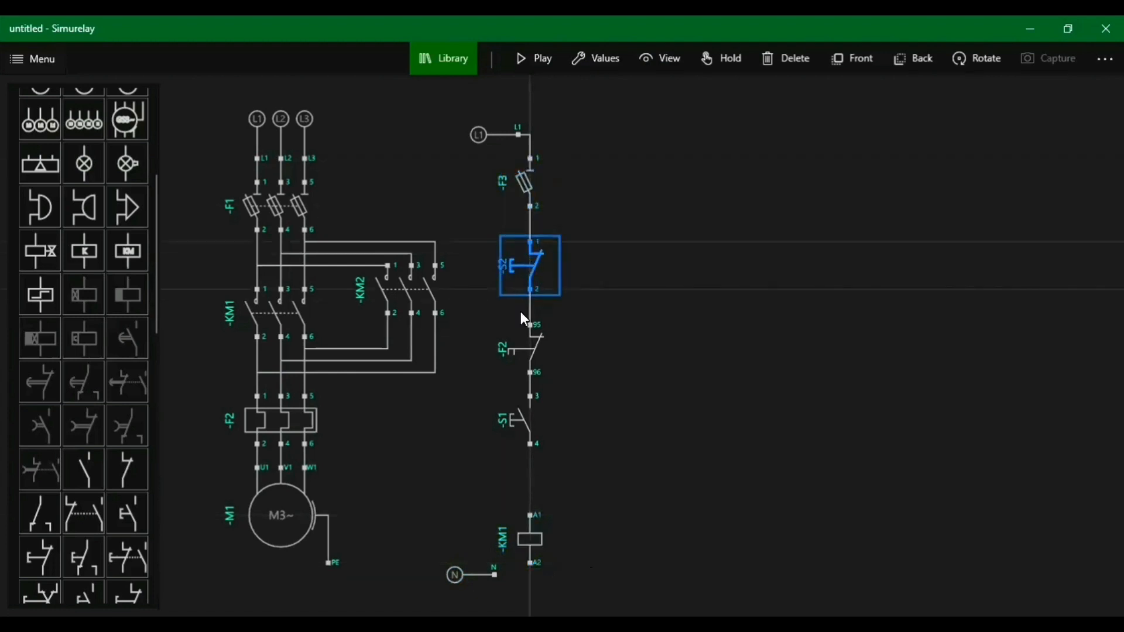
click(530, 346)
click(631, 337)
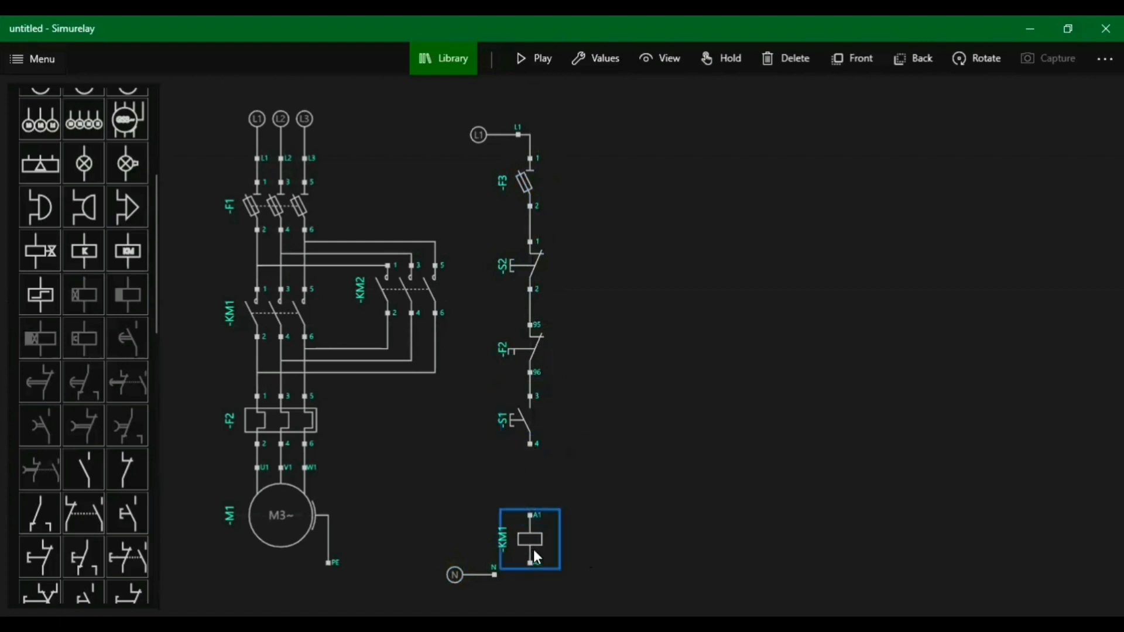
drag(533, 549, 528, 551)
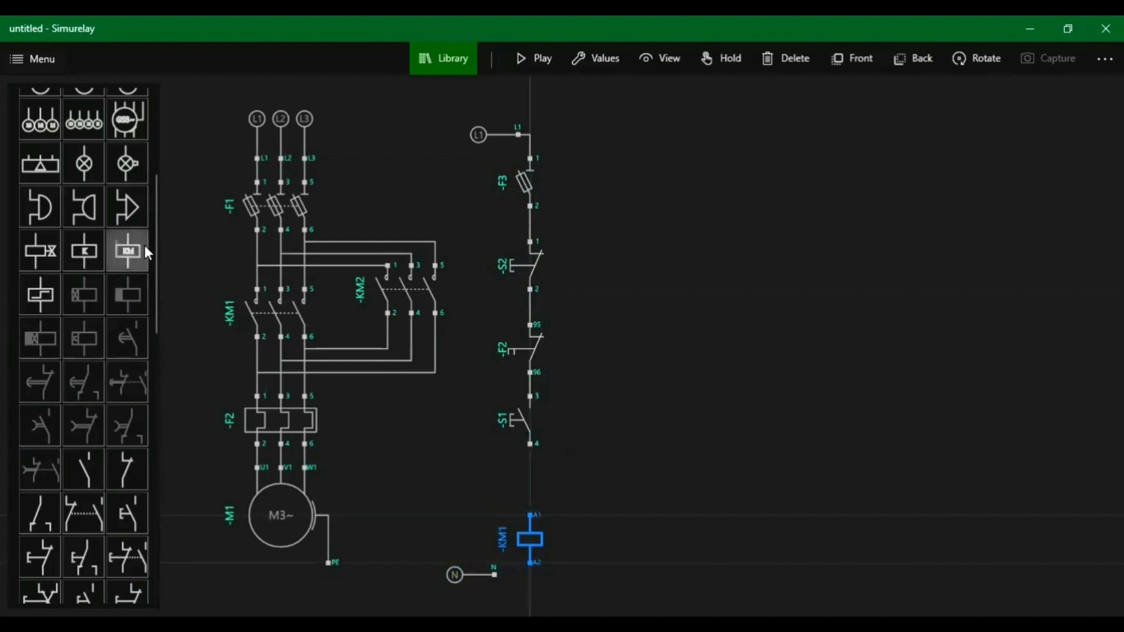
Add a KM2 coil beside the KM1 coil, and level the KM2 power contacts with KM1's, spacing the wire between their terminals 4 lower
drag(146, 252, 657, 539)
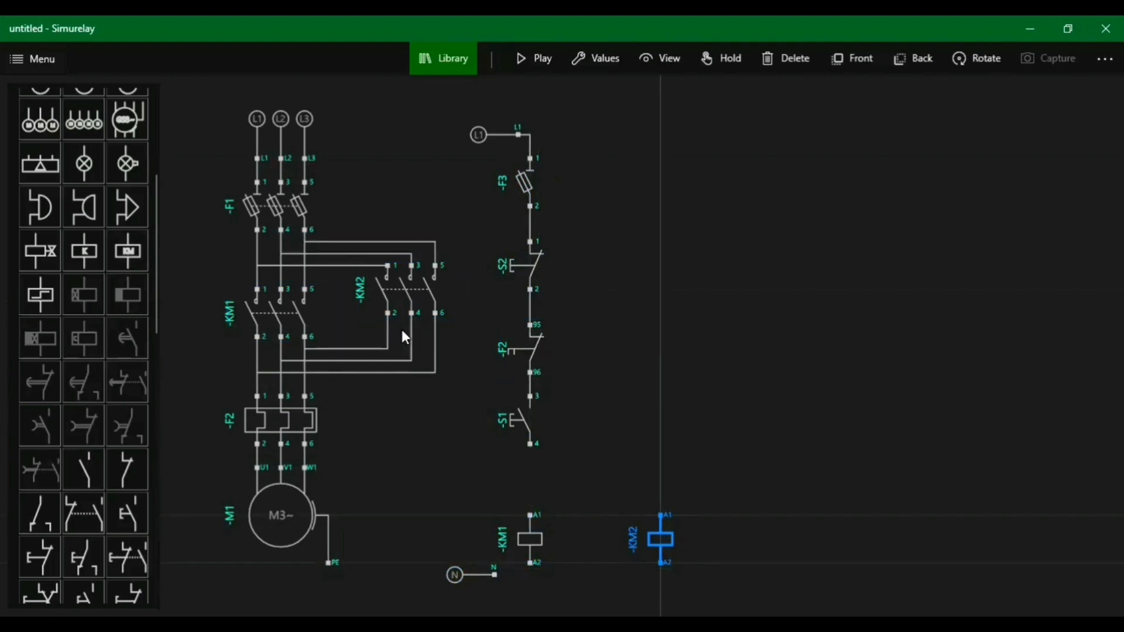
drag(417, 291, 414, 312)
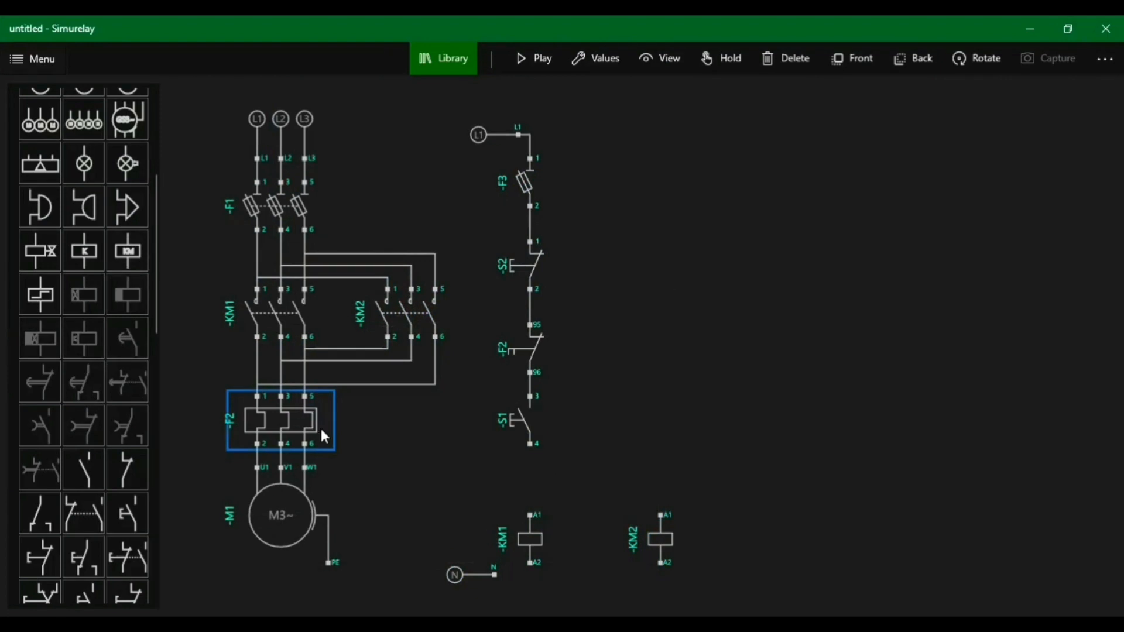
drag(378, 361, 376, 370)
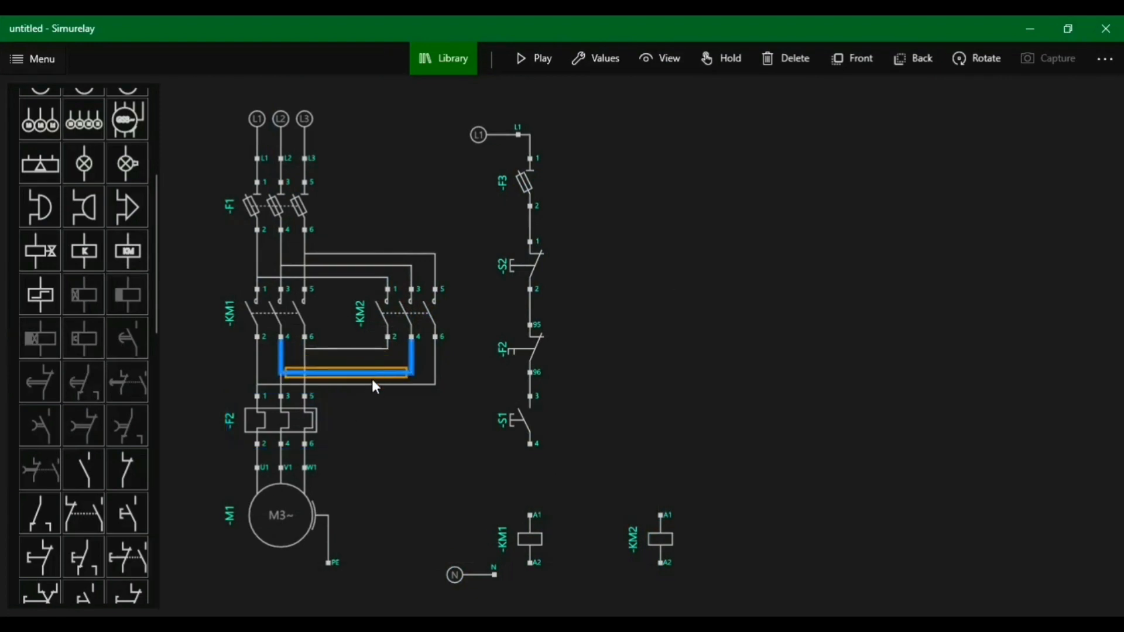
click(393, 428)
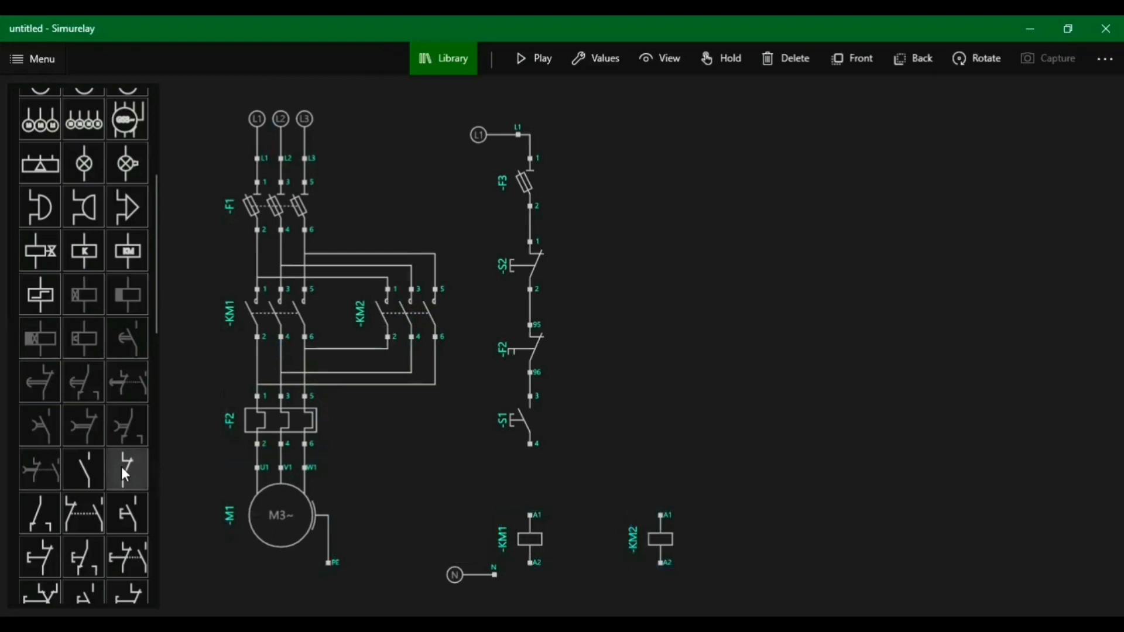
Insert a normally closed contact between S1 and the KM1 coil, shifting the coil and the neutral supply down to make room
drag(121, 466, 532, 489)
drag(533, 541, 530, 565)
drag(458, 571, 455, 587)
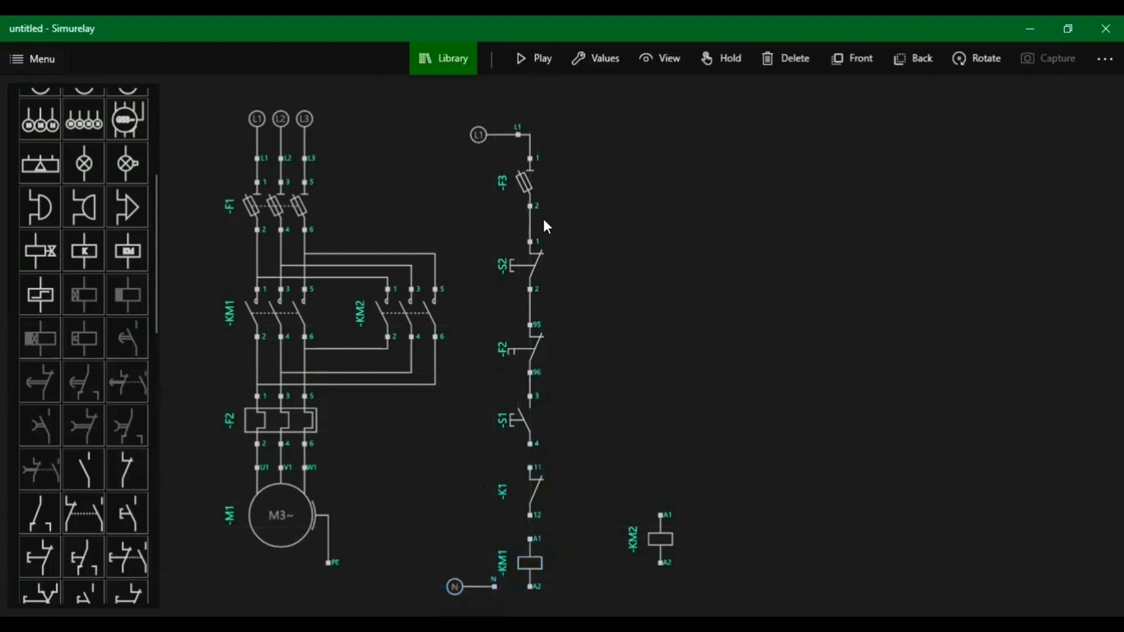
Raise the L1 supply, F3, S2, F2 and S1 along the control line, and lower the KM2 coil level with the KM1 coil
mouse_move(443, 110)
mouse_down()
mouse_move(440, 96)
mouse_move(494, 113)
mouse_move(494, 99)
mouse_up()
drag(514, 164, 516, 150)
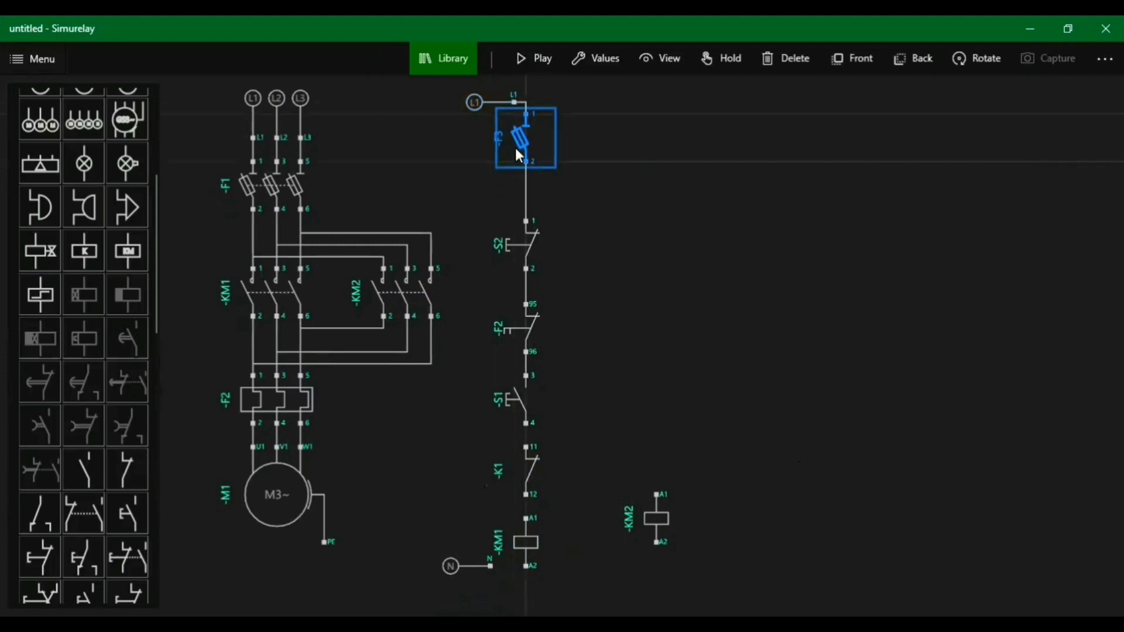
click(529, 241)
drag(528, 240, 531, 217)
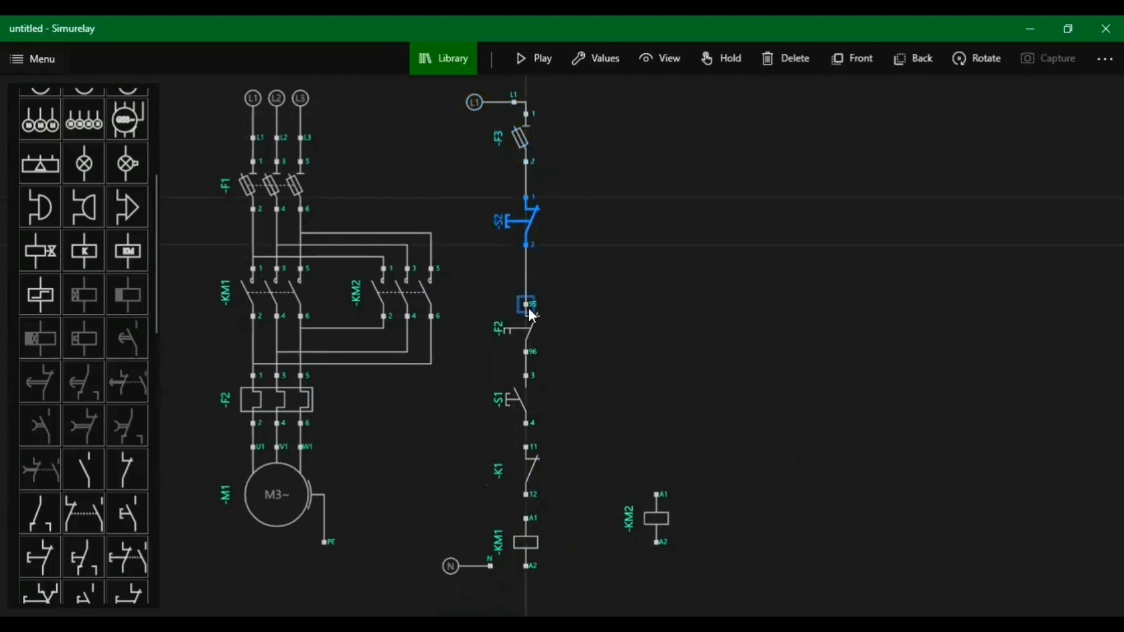
drag(529, 317, 528, 293)
click(525, 406)
drag(525, 406, 528, 390)
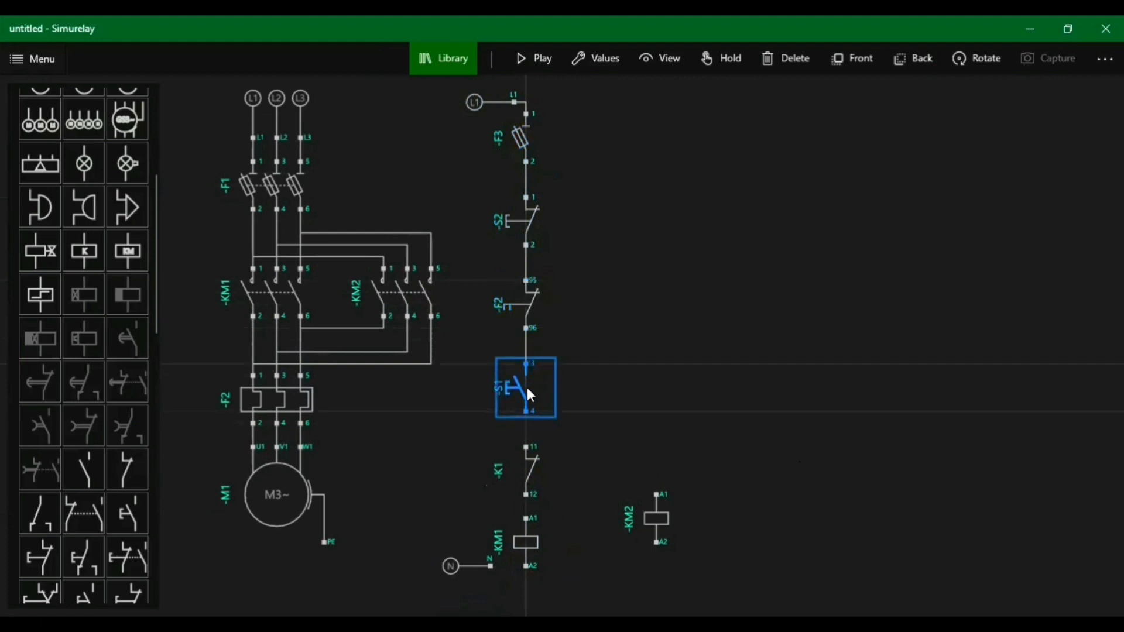
click(538, 460)
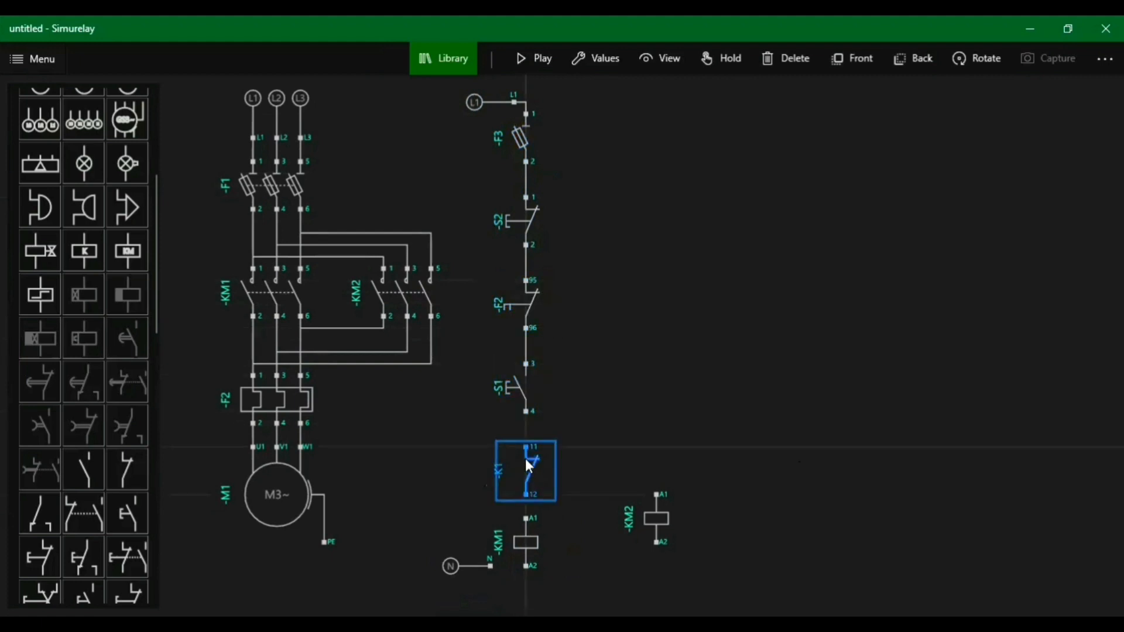
click(651, 419)
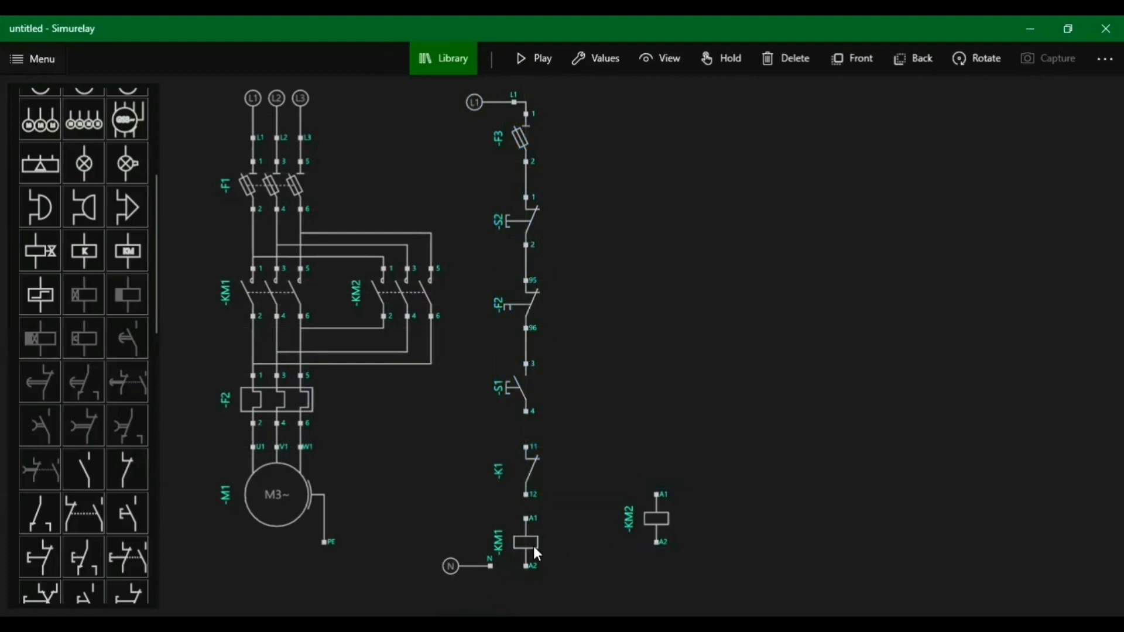
mouse_move(646, 528)
mouse_down()
mouse_move(648, 556)
mouse_move(639, 546)
mouse_up()
Assign the normally closed contact above the KM1 coil to contactor KM2 with number 2 and tag -KM
click(519, 466)
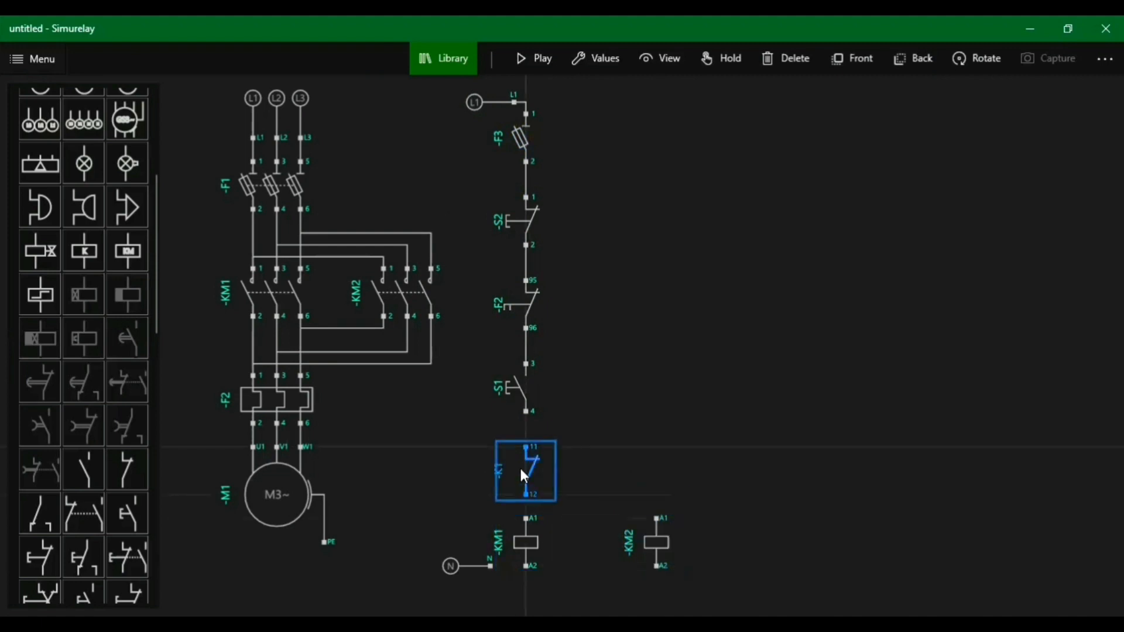
click(600, 65)
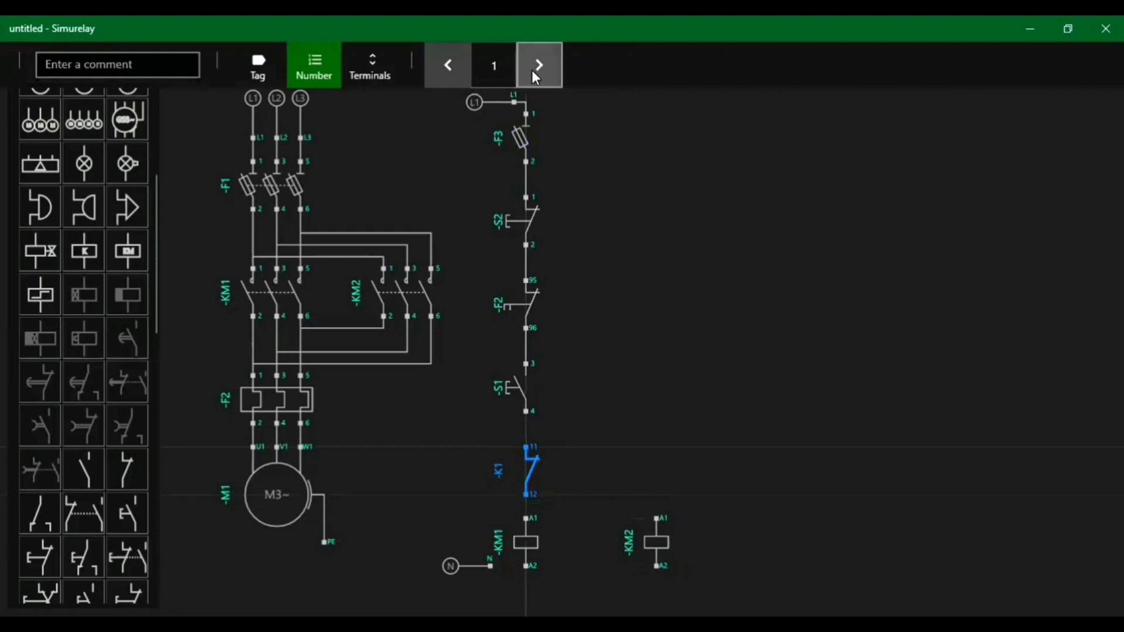
click(550, 73)
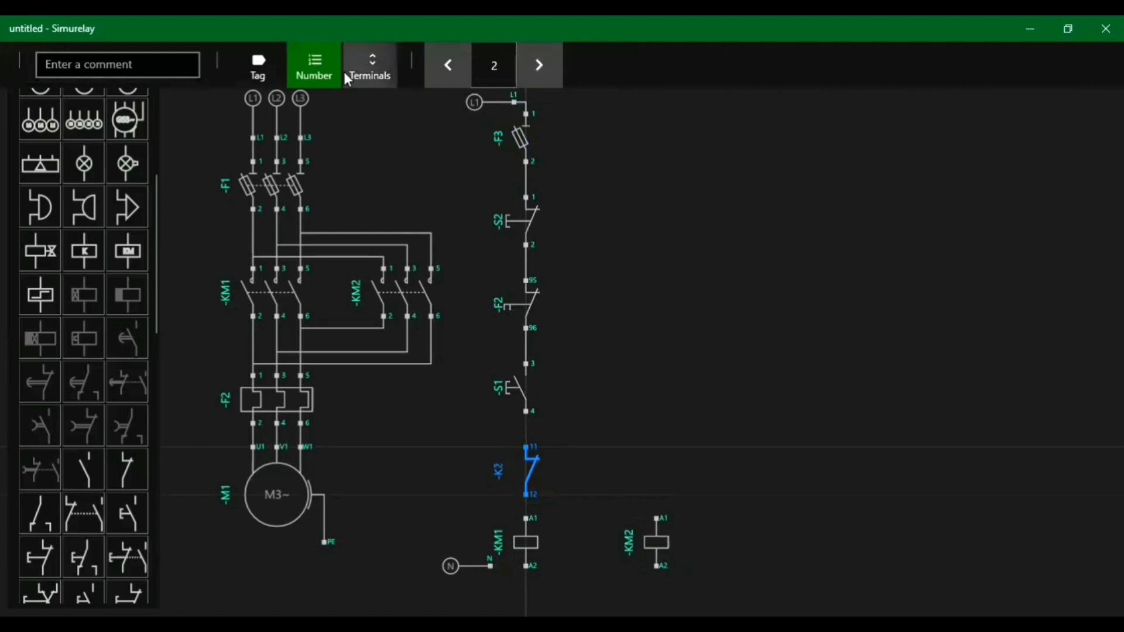
click(258, 67)
click(539, 70)
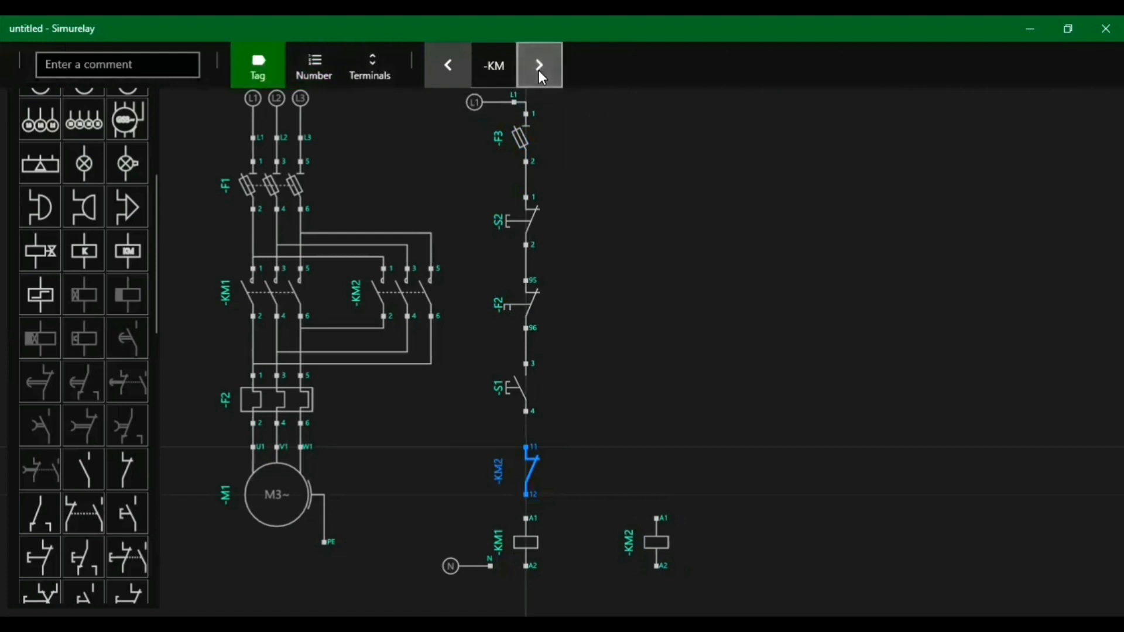
click(664, 326)
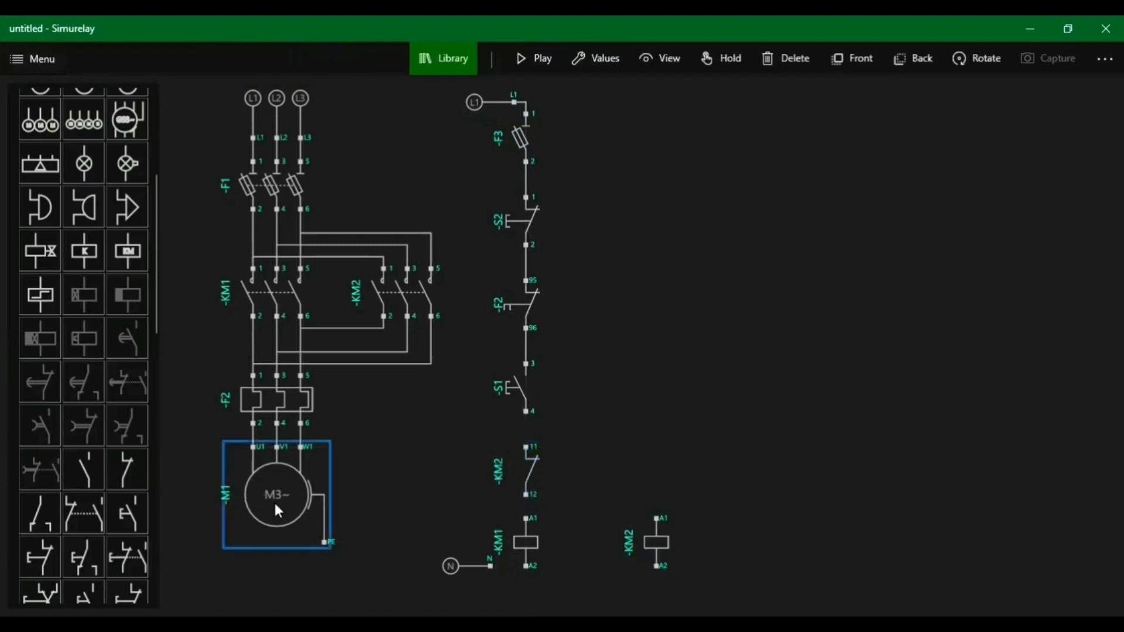
Place a normally closed contact above the KM2 coil and assign it to contactor KM1 with tag -KM
drag(130, 469, 669, 463)
click(771, 428)
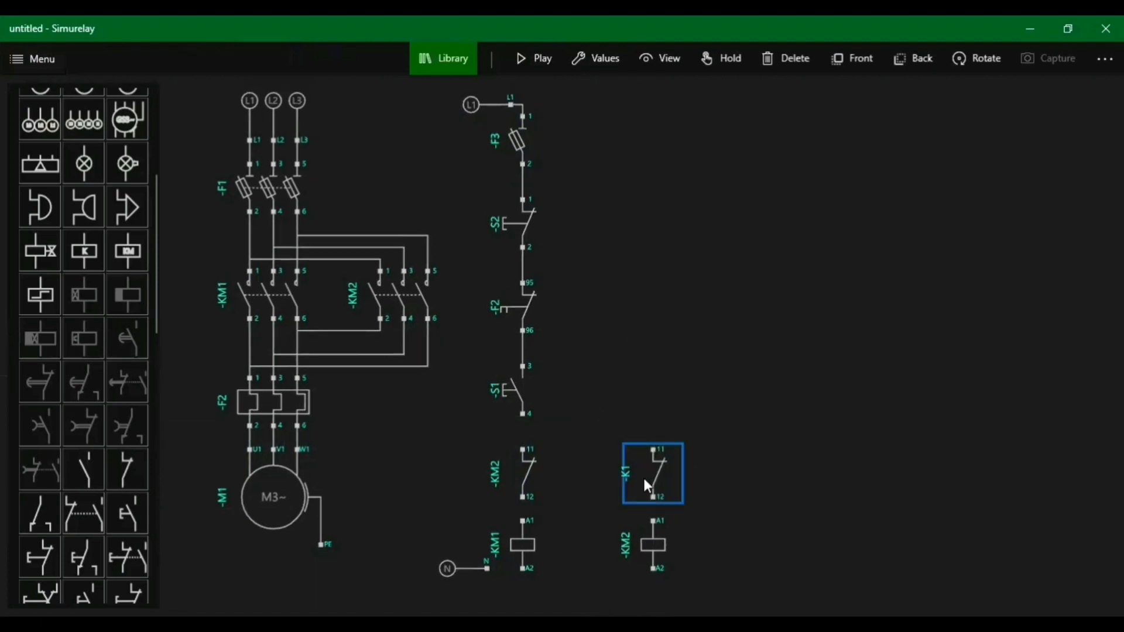
click(661, 474)
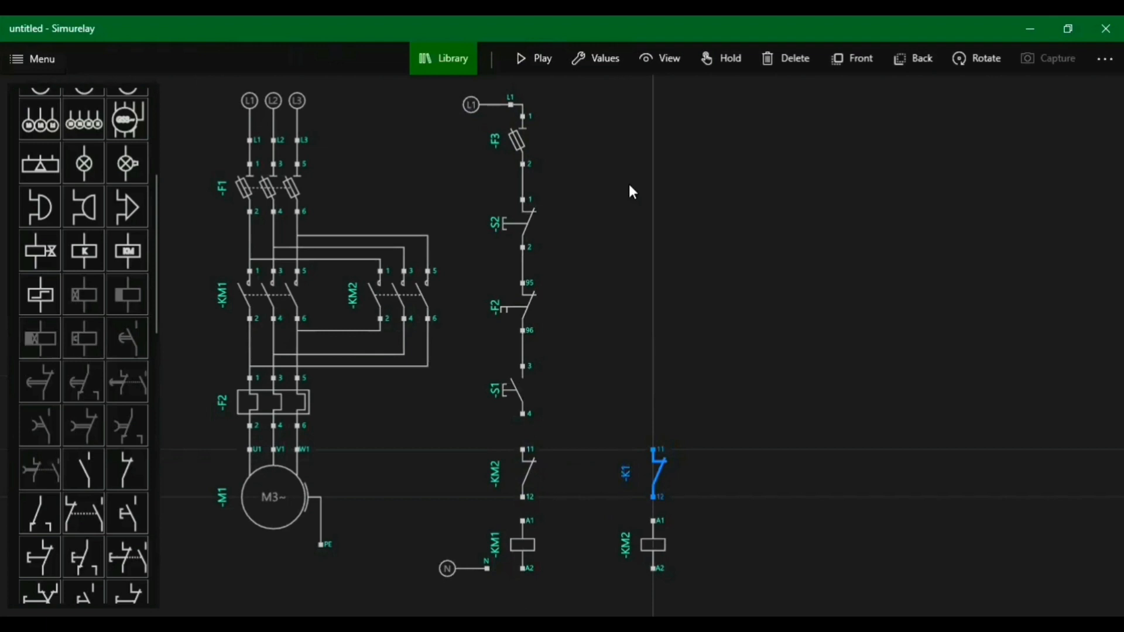
click(607, 59)
click(255, 72)
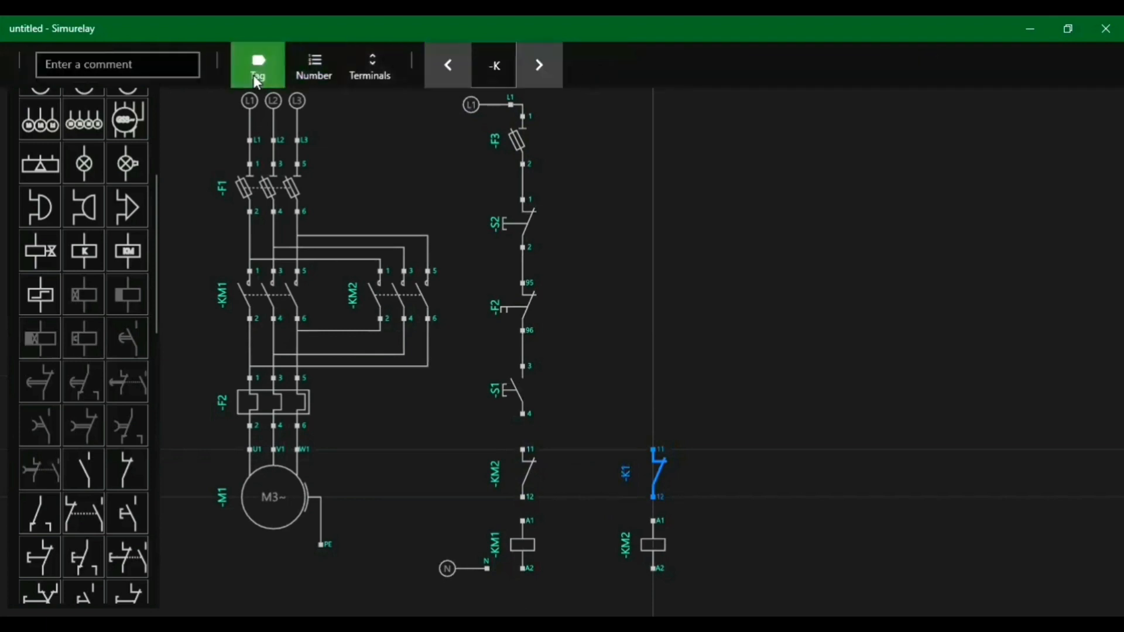
click(537, 65)
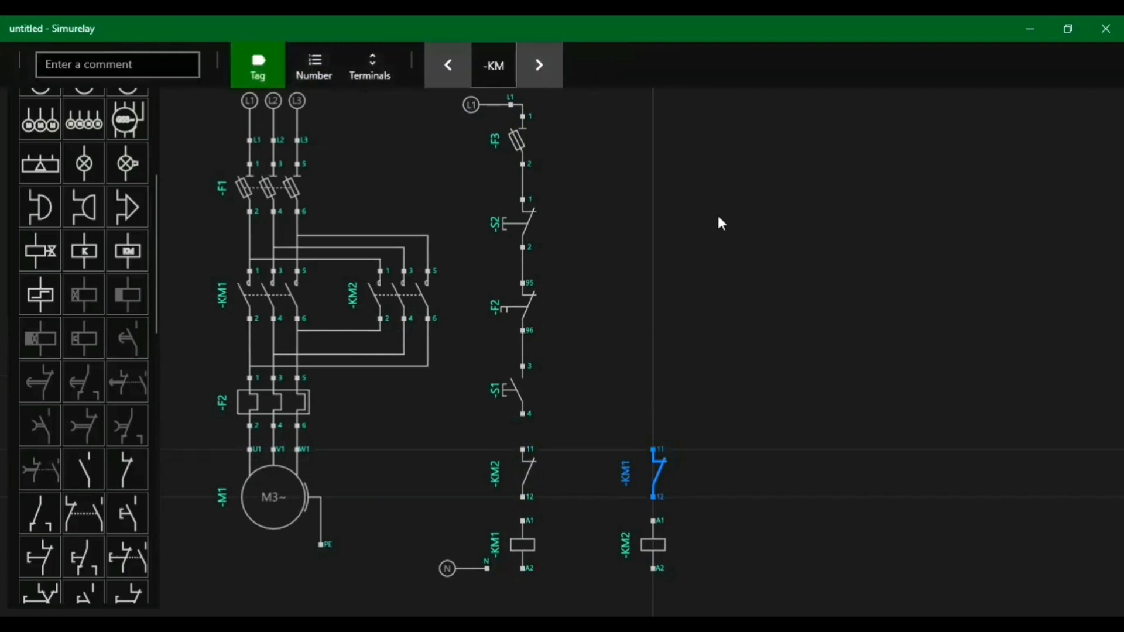
click(680, 429)
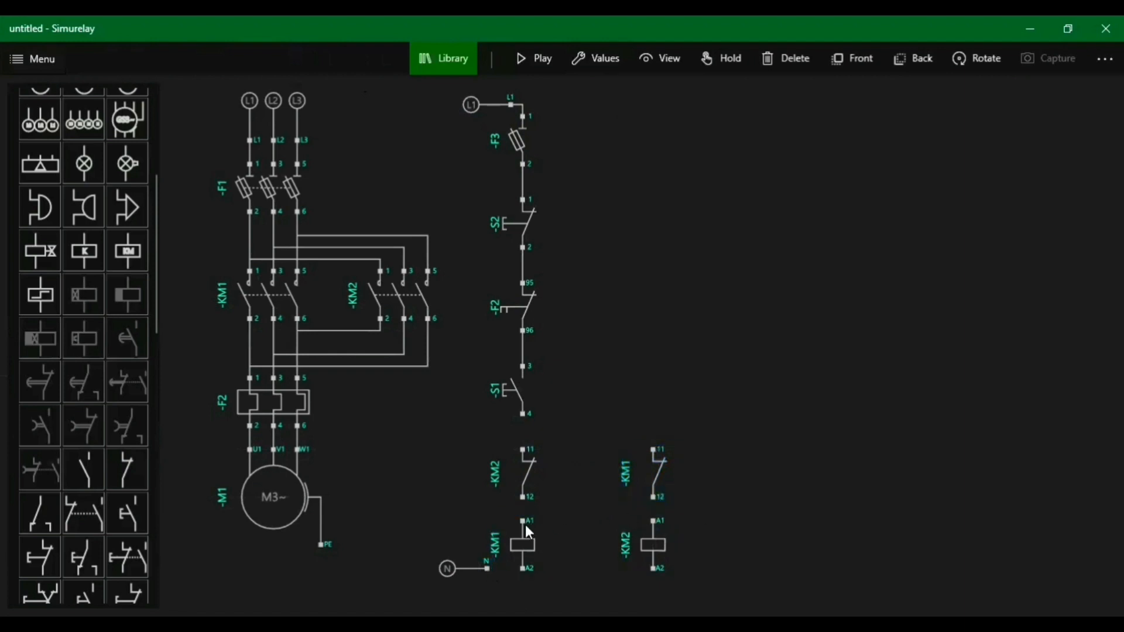
Wire terminal 12 of each interlock contact to the A1 of the coil below it, and S1 terminal 4 to KM2 contact terminal 11
click(521, 500)
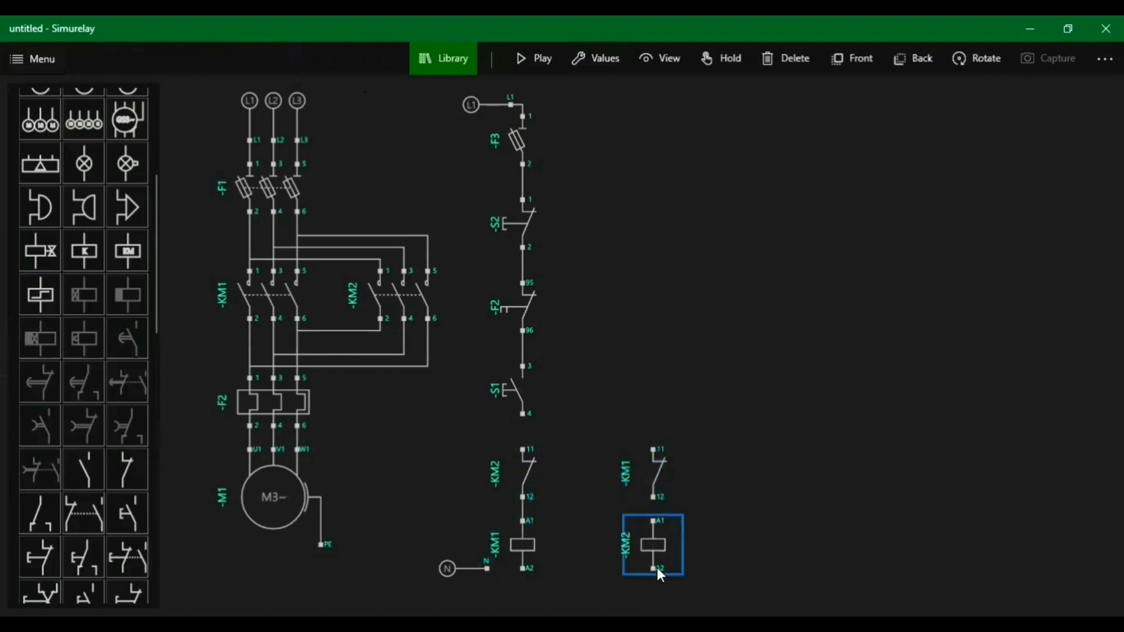
click(653, 495)
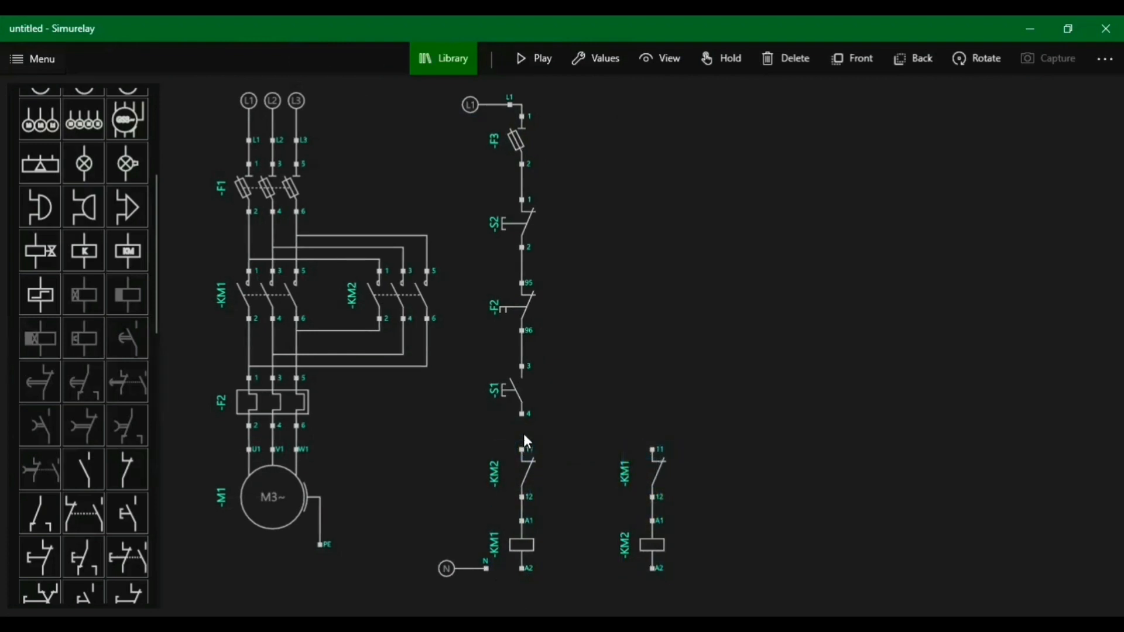
click(521, 412)
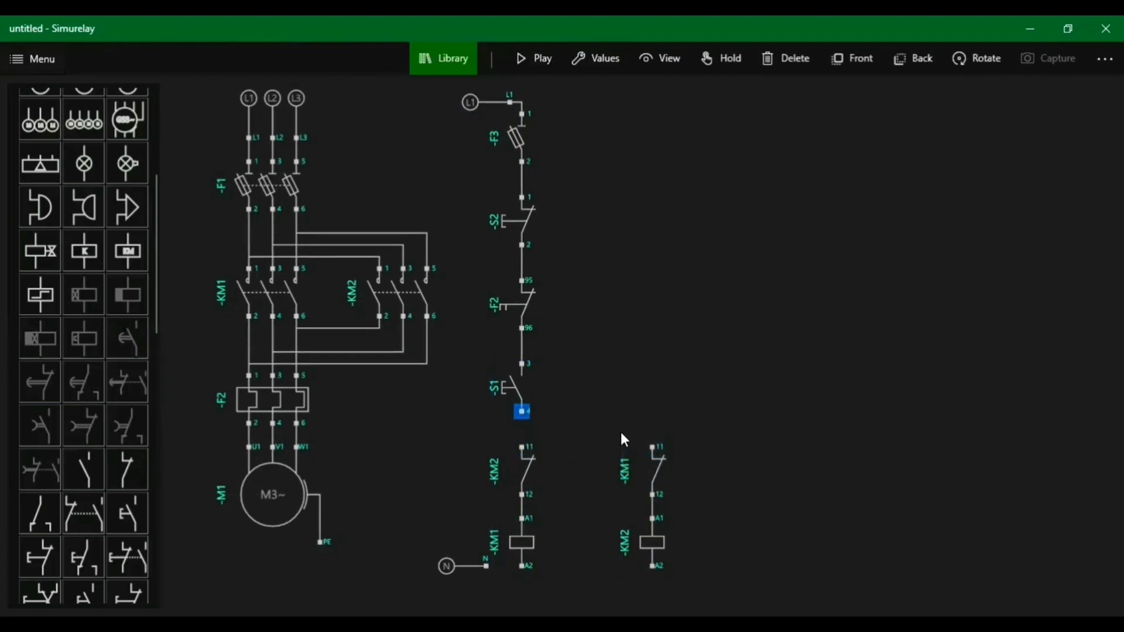
click(521, 446)
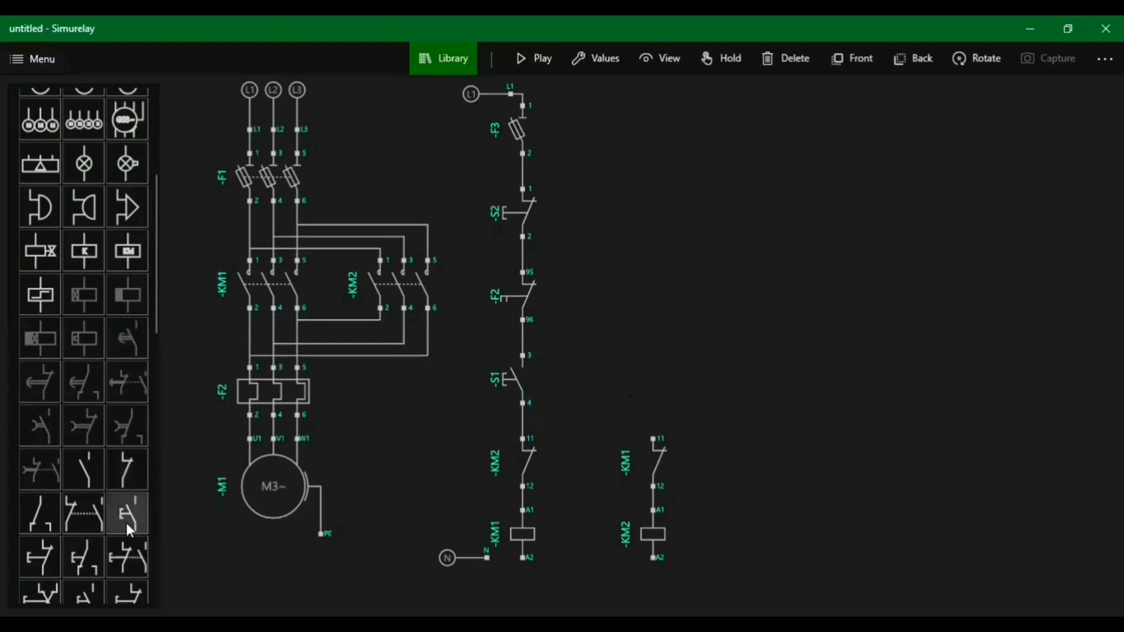
Add normally open push button S3 above the KM2 coil branch, shift the branch into line with it, and wire S3 terminal 4 to terminal 11
drag(123, 510, 588, 344)
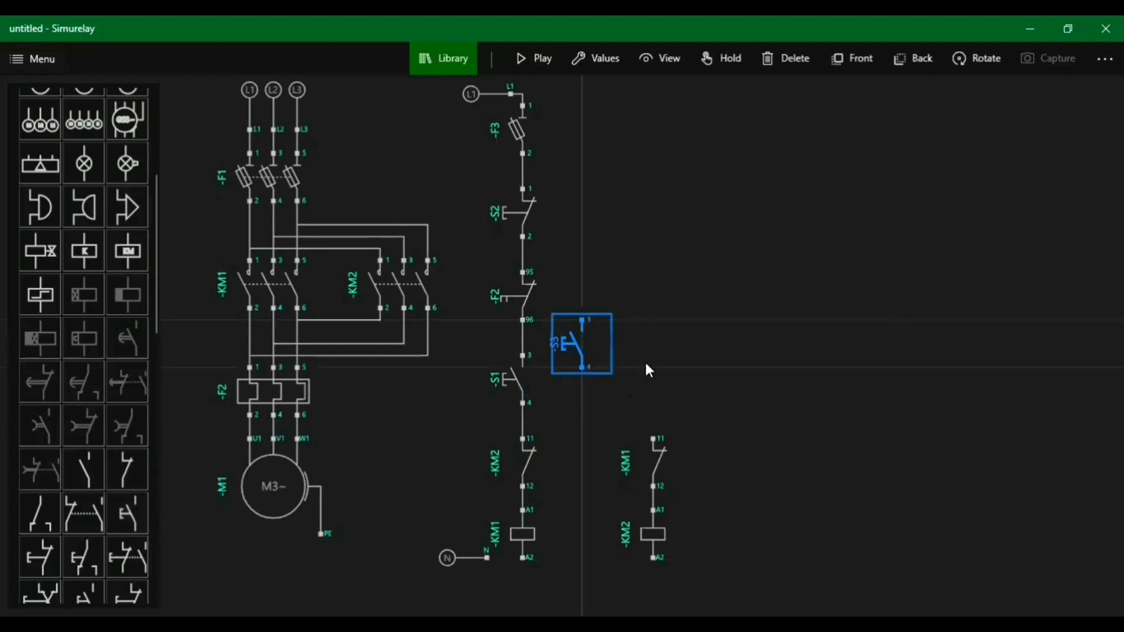
drag(646, 364, 681, 382)
drag(655, 455, 702, 455)
drag(653, 530, 695, 526)
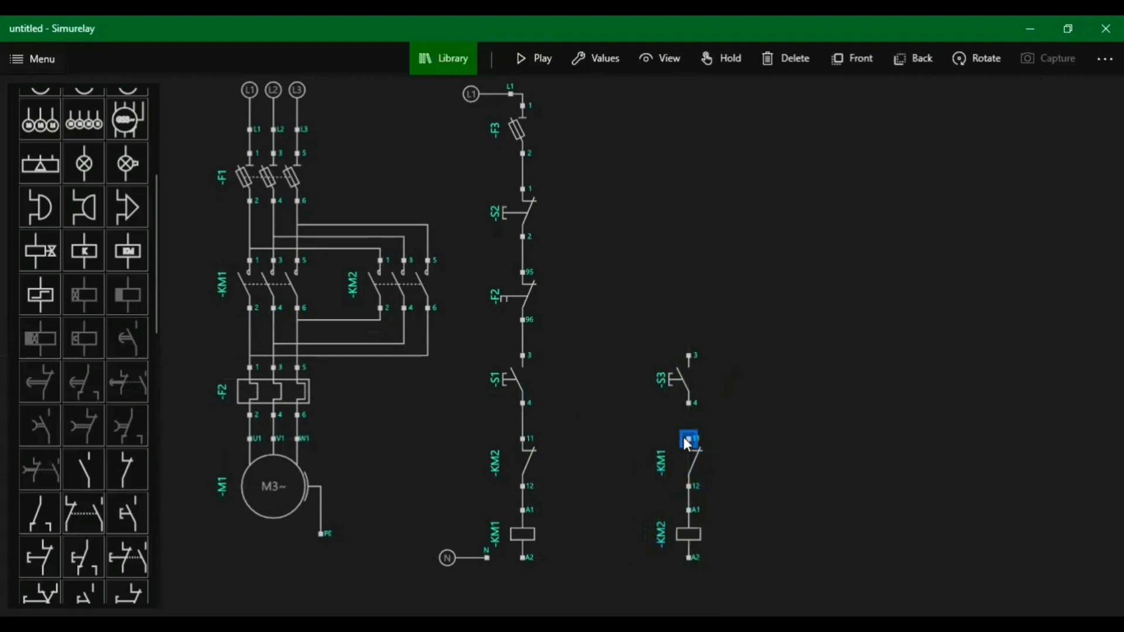
drag(691, 402, 692, 402)
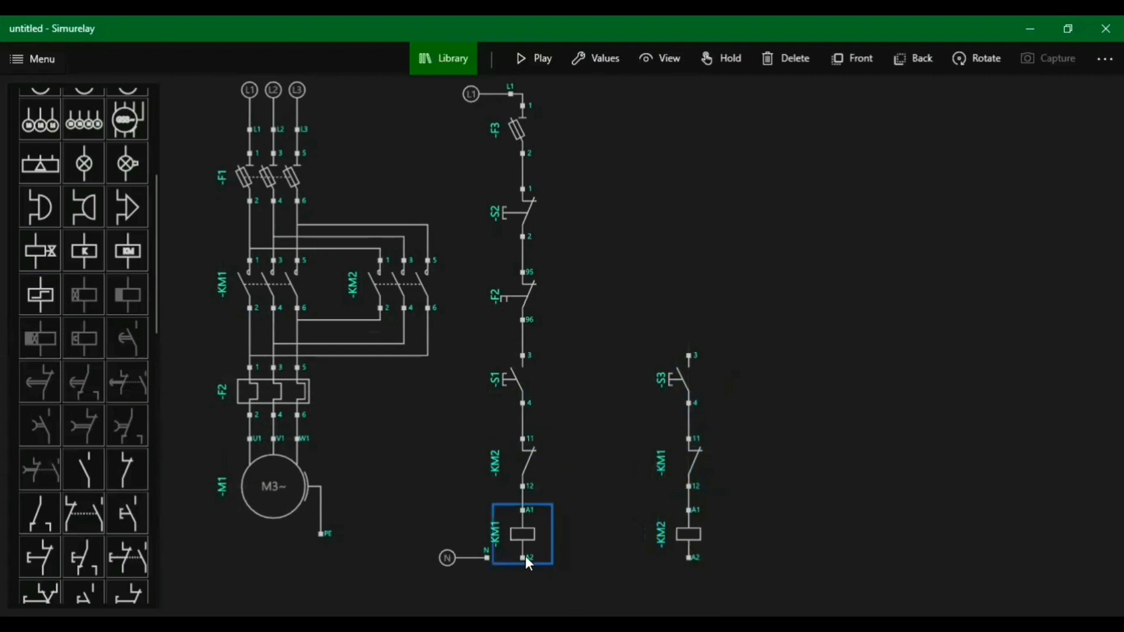
Connect terminal A2 of both coils to the neutral supply, aligning the connecting wire with the supply line
drag(457, 562, 483, 580)
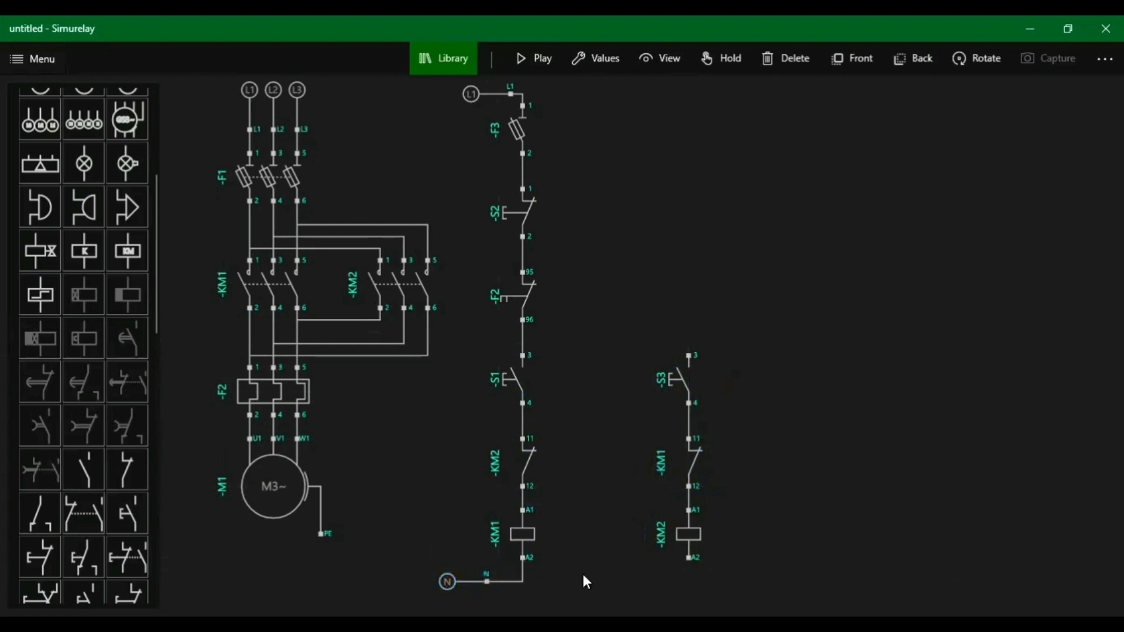
drag(689, 563, 545, 582)
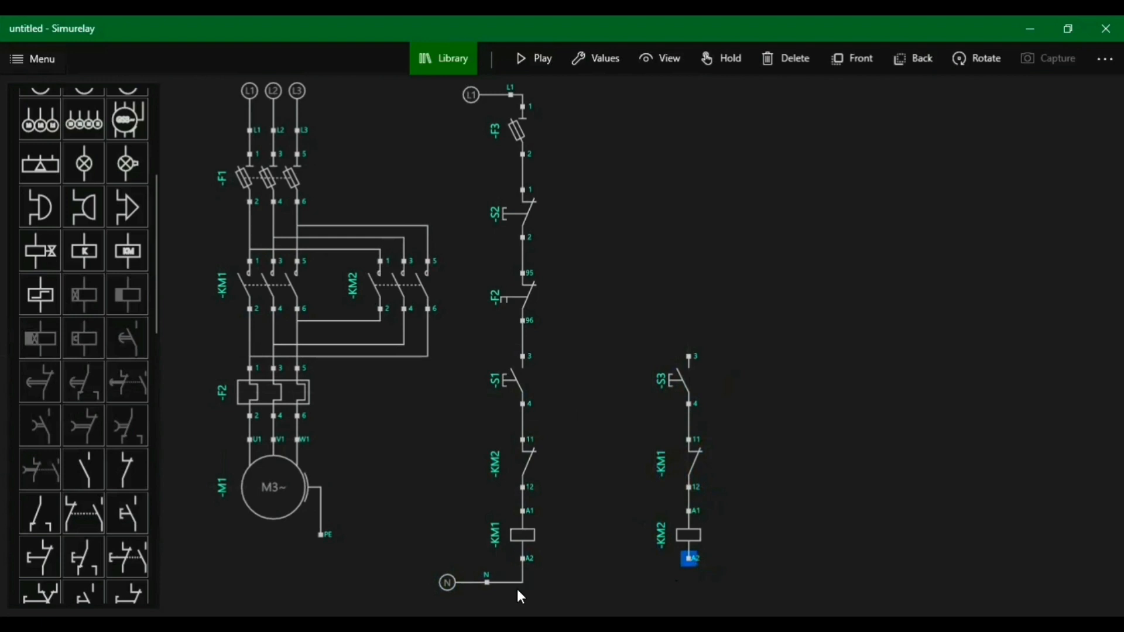
click(523, 579)
drag(524, 558, 568, 580)
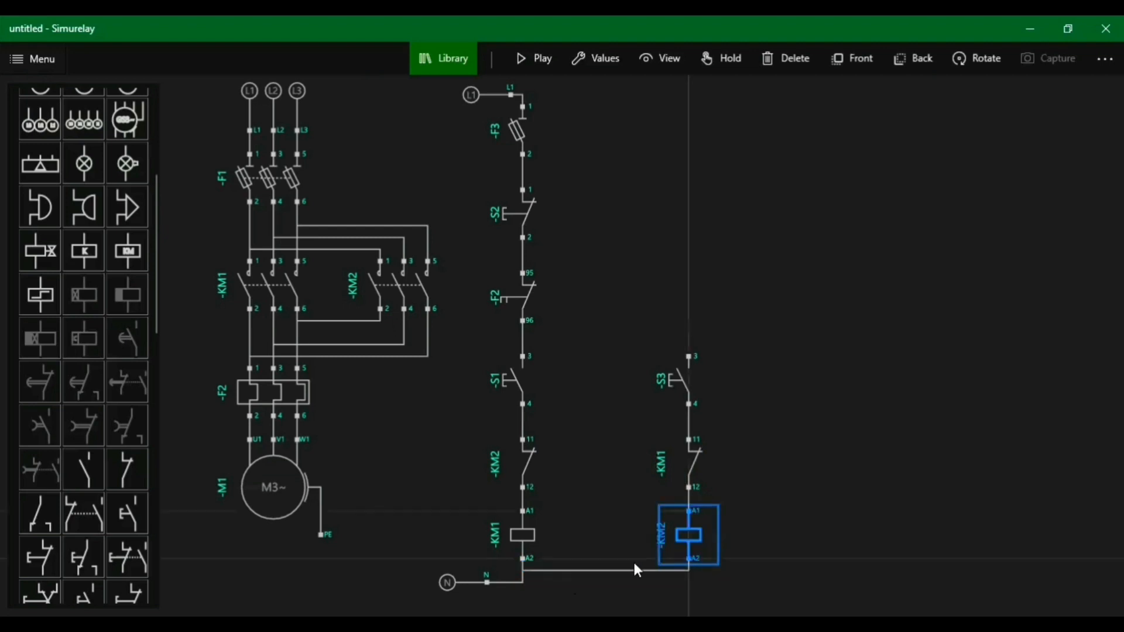
drag(571, 570, 571, 581)
click(801, 534)
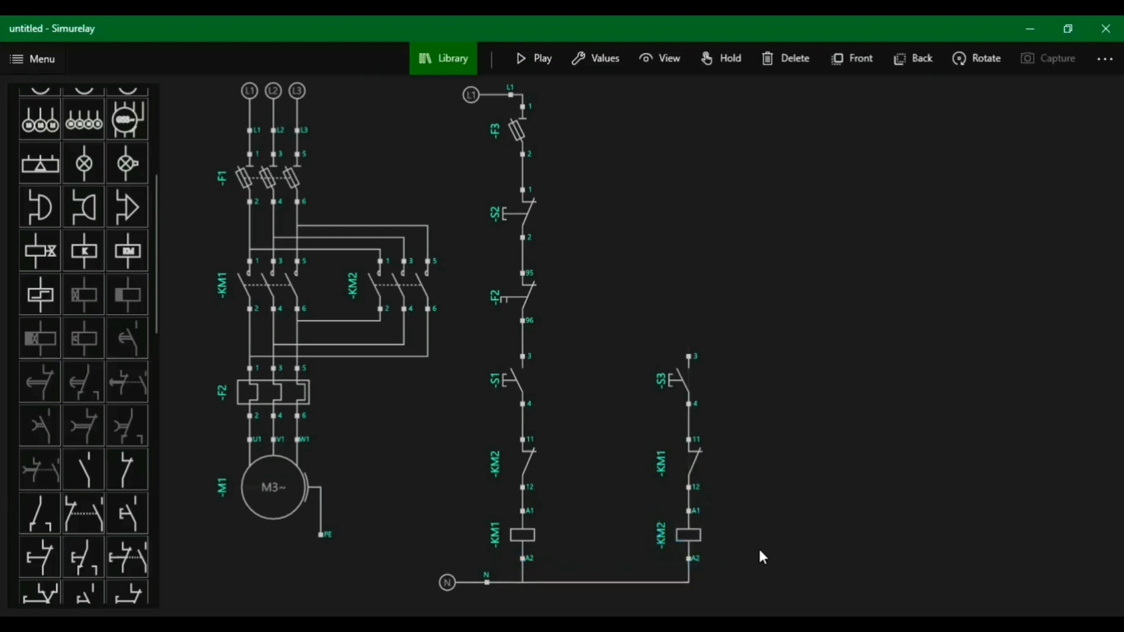
Lower the KM1 and KM2 coils closer to the neutral line, keeping them level with each other
drag(527, 533, 529, 546)
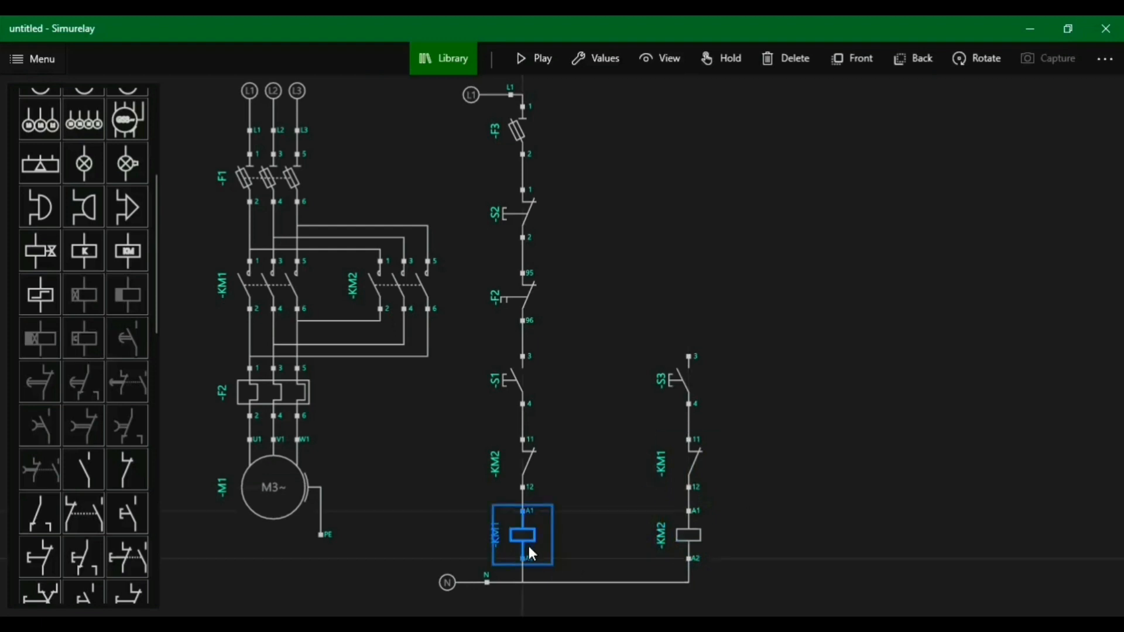
drag(568, 592, 567, 581)
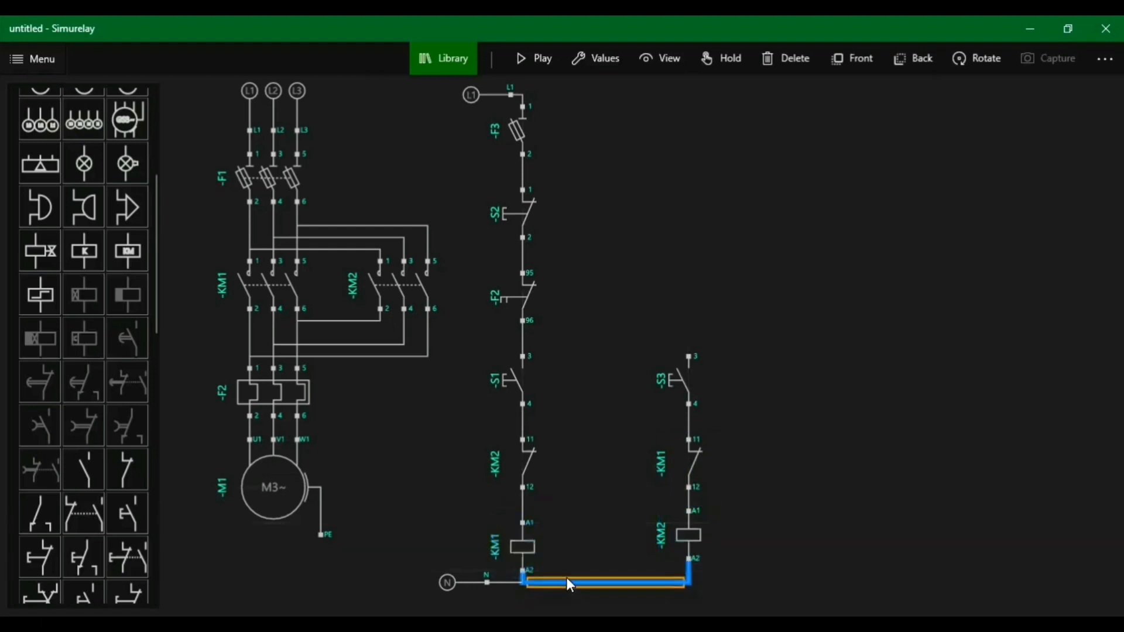
click(691, 537)
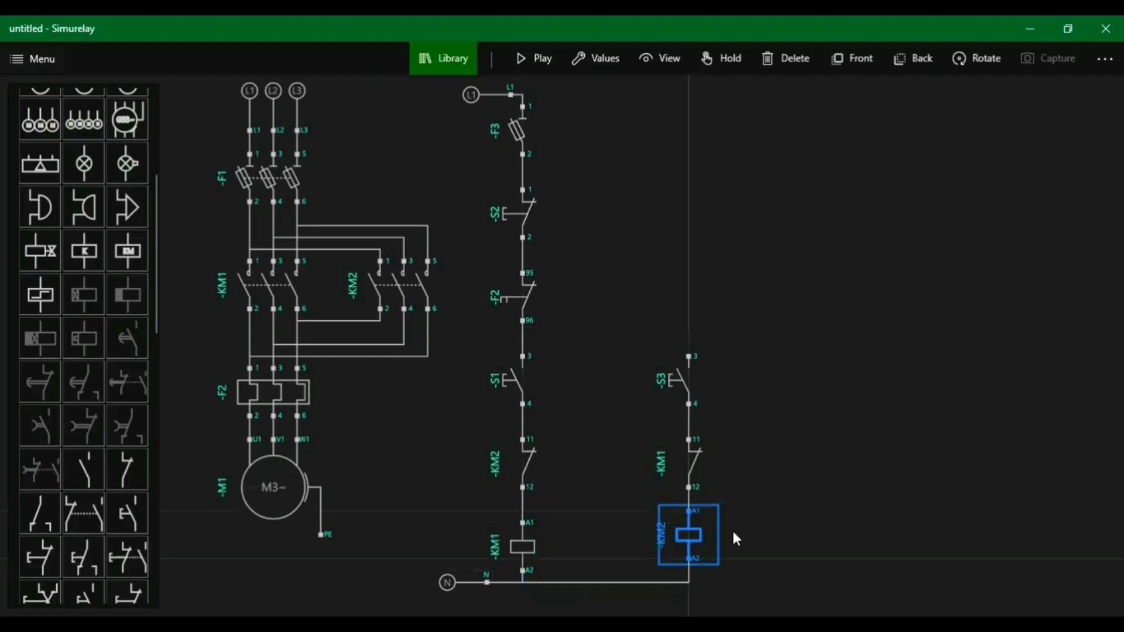
drag(690, 535, 692, 547)
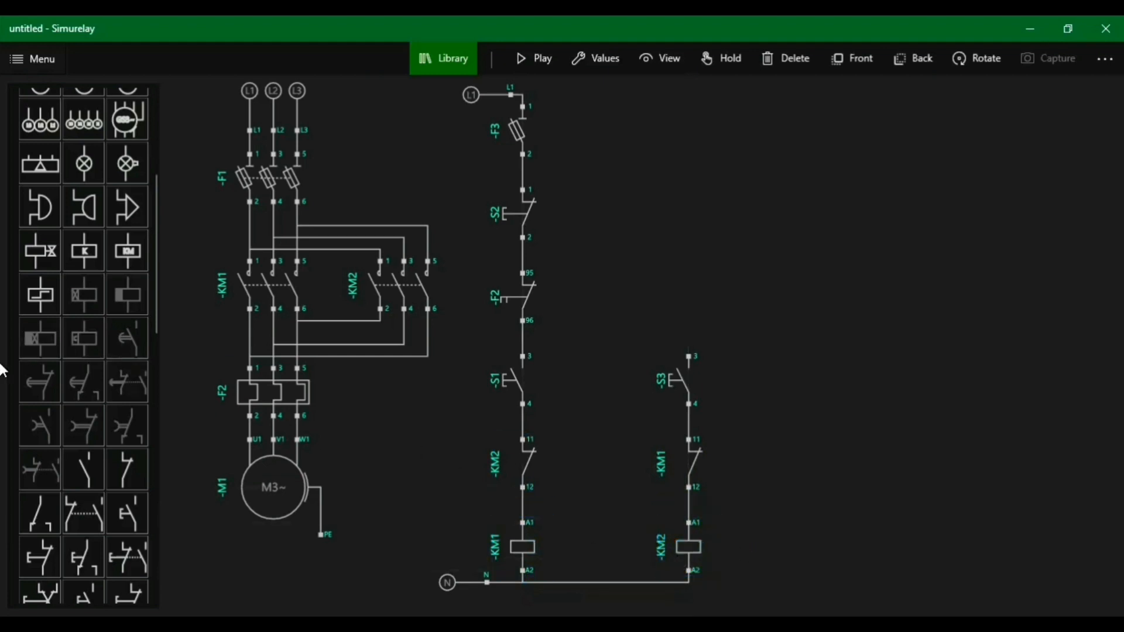
Add a normally open contact tagged KM1 beside S1 and wire its terminal 13 to F2 terminal 96 and terminal 14 to S1 terminal 4
drag(95, 481, 553, 496)
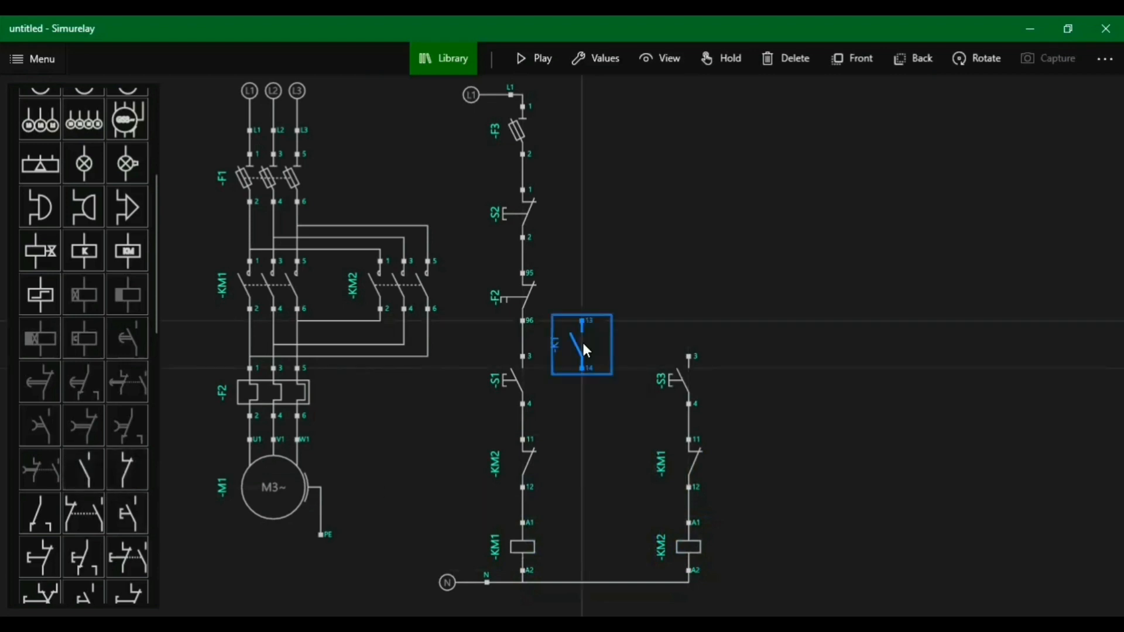
drag(584, 344, 575, 386)
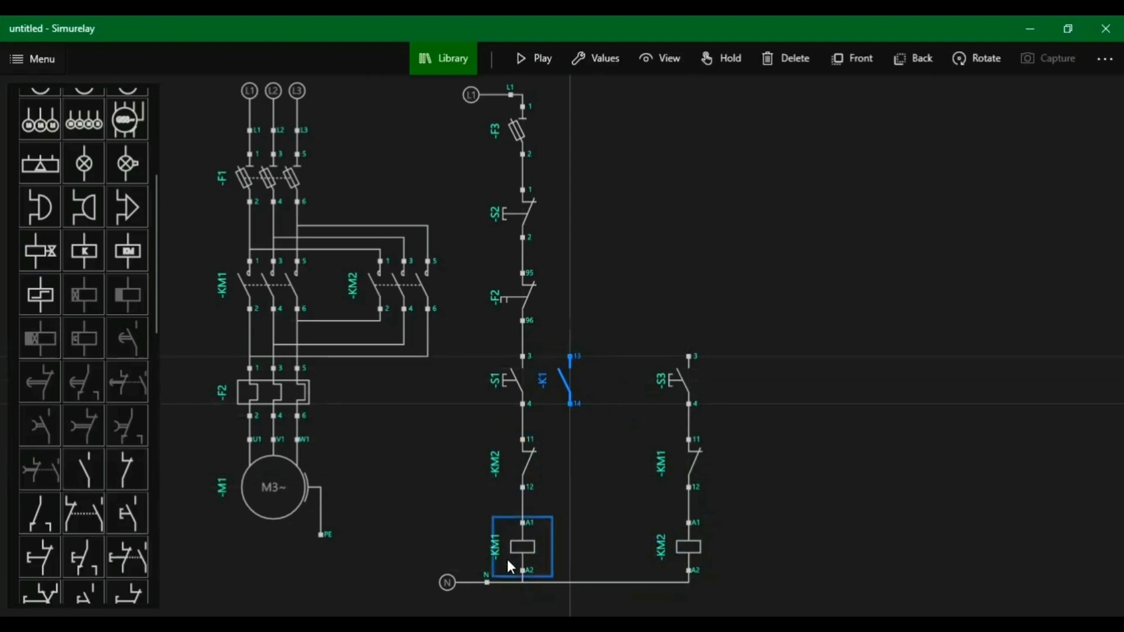
click(600, 60)
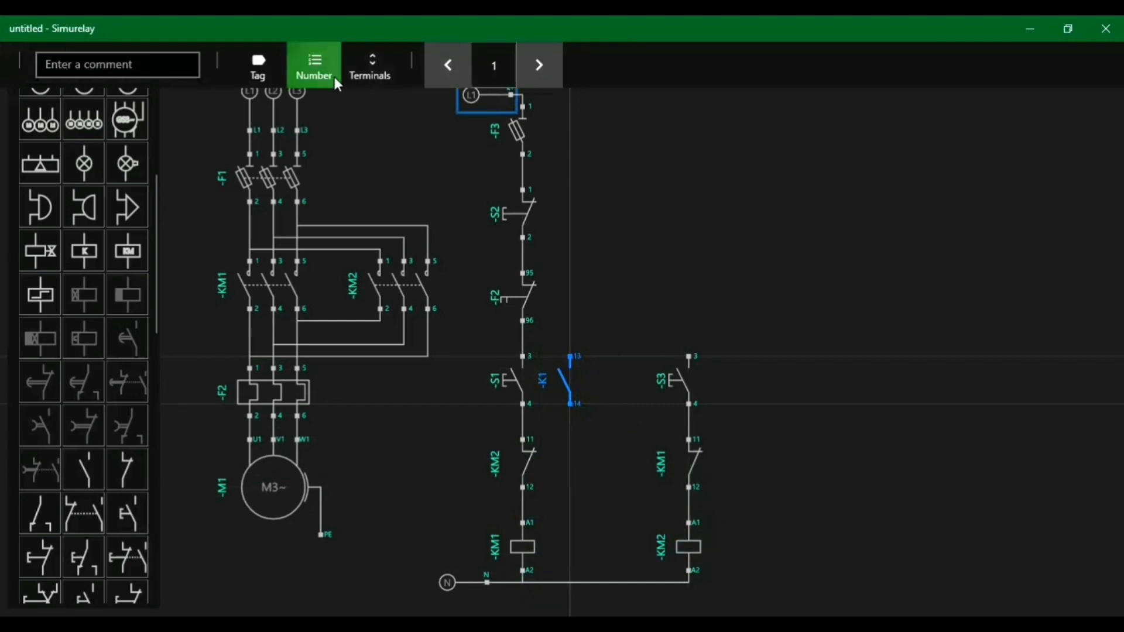
click(258, 68)
click(541, 69)
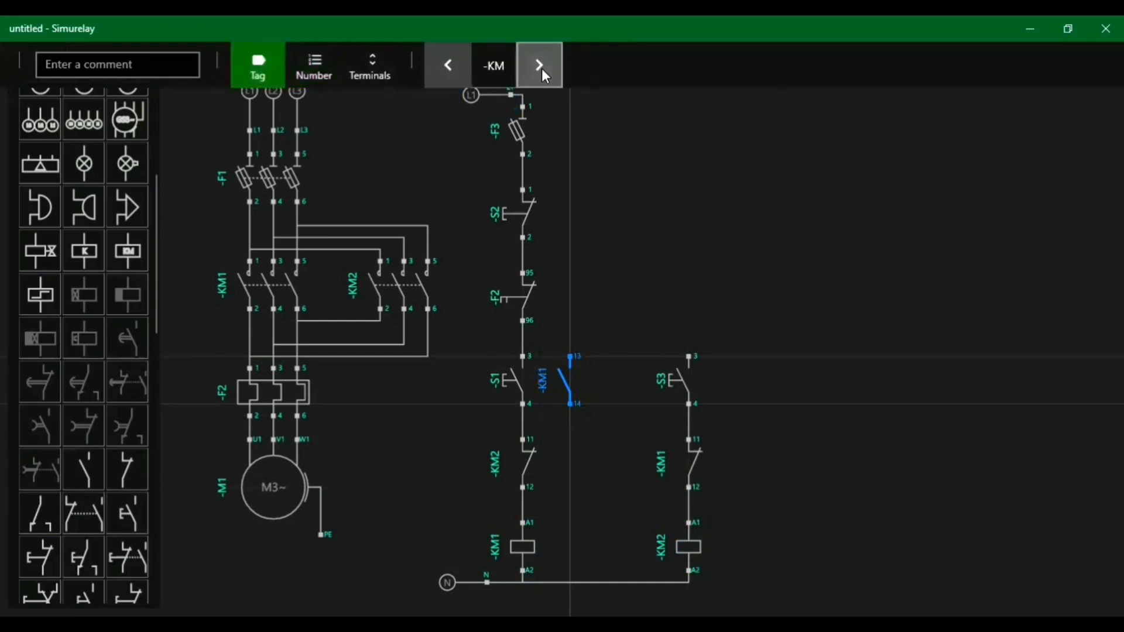
click(699, 185)
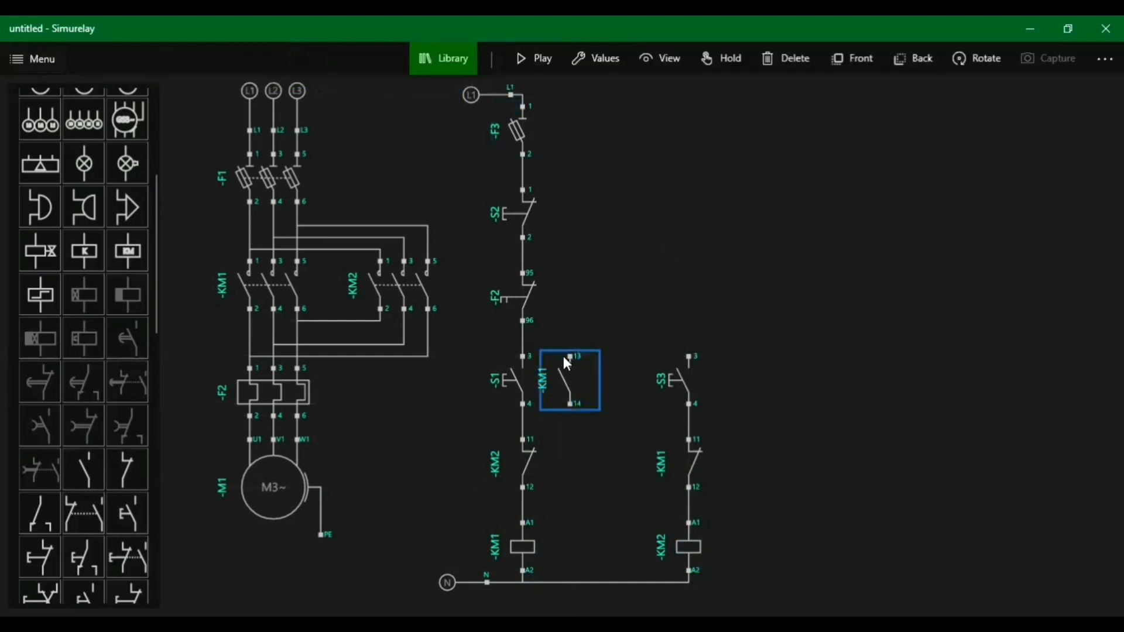
drag(570, 357, 523, 323)
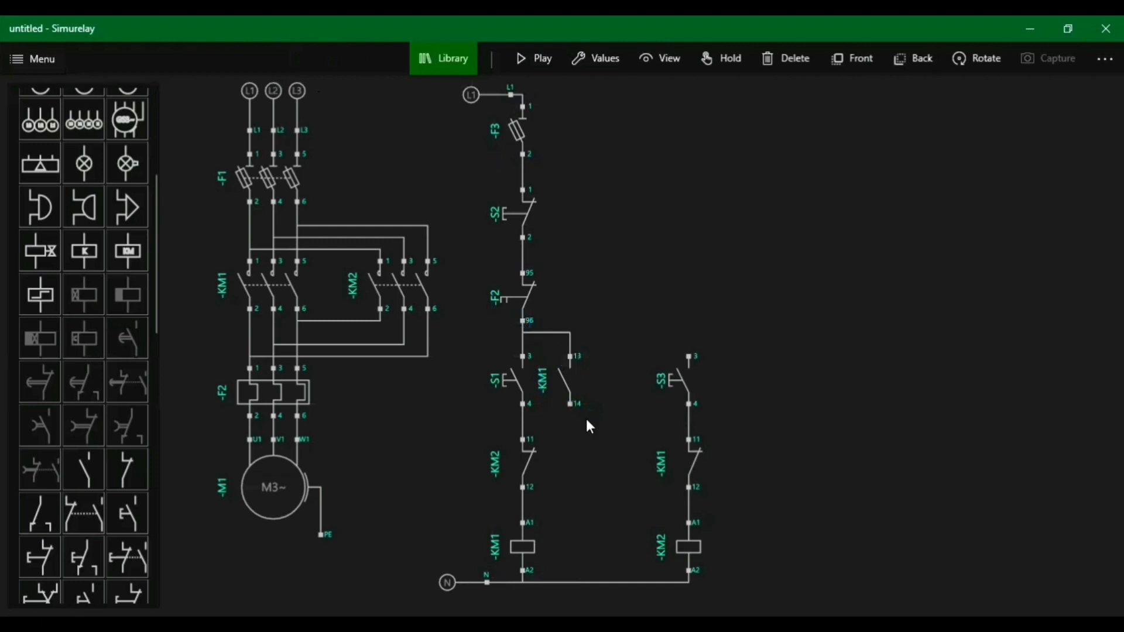
drag(571, 404, 524, 406)
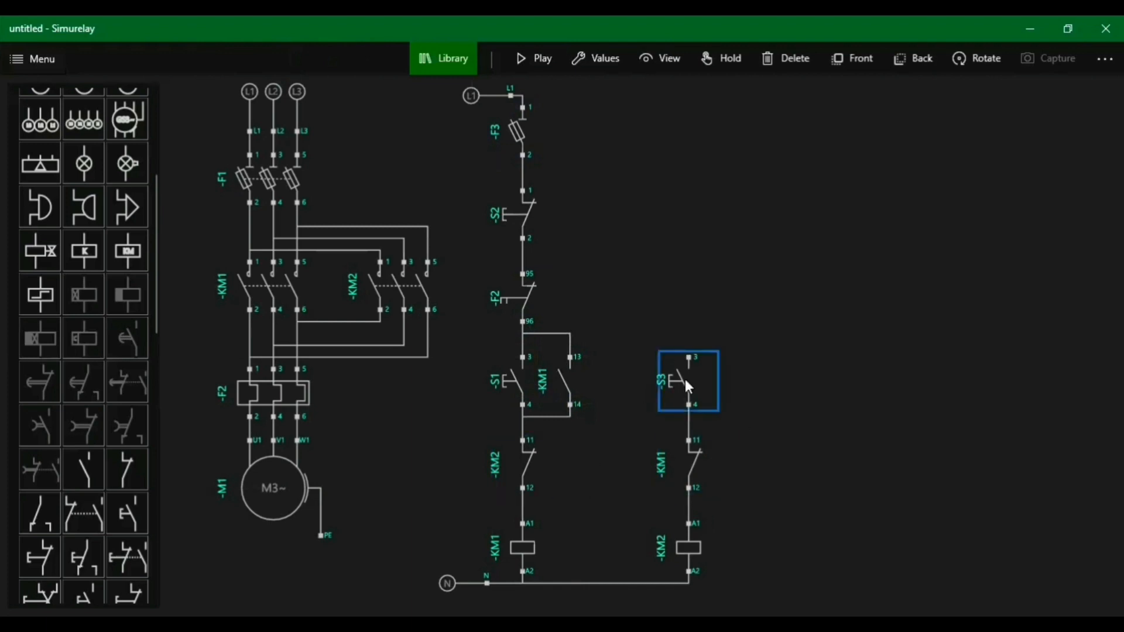
Add a normally open contact beside S3, level with it, and set its tag to KM and its number to 2
drag(94, 470, 748, 390)
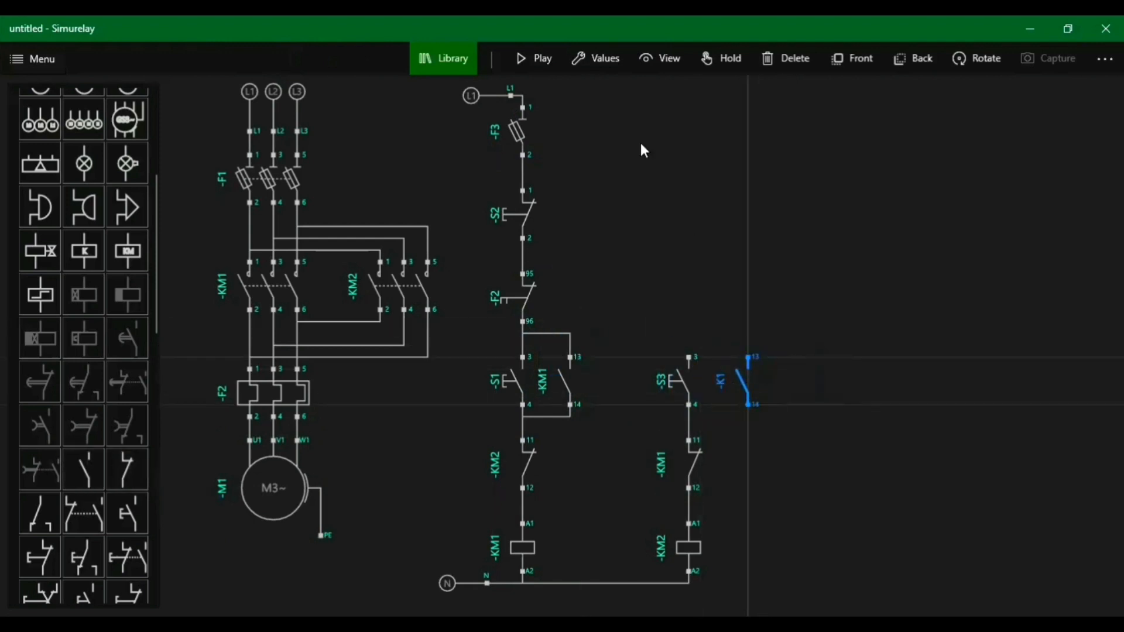
click(595, 61)
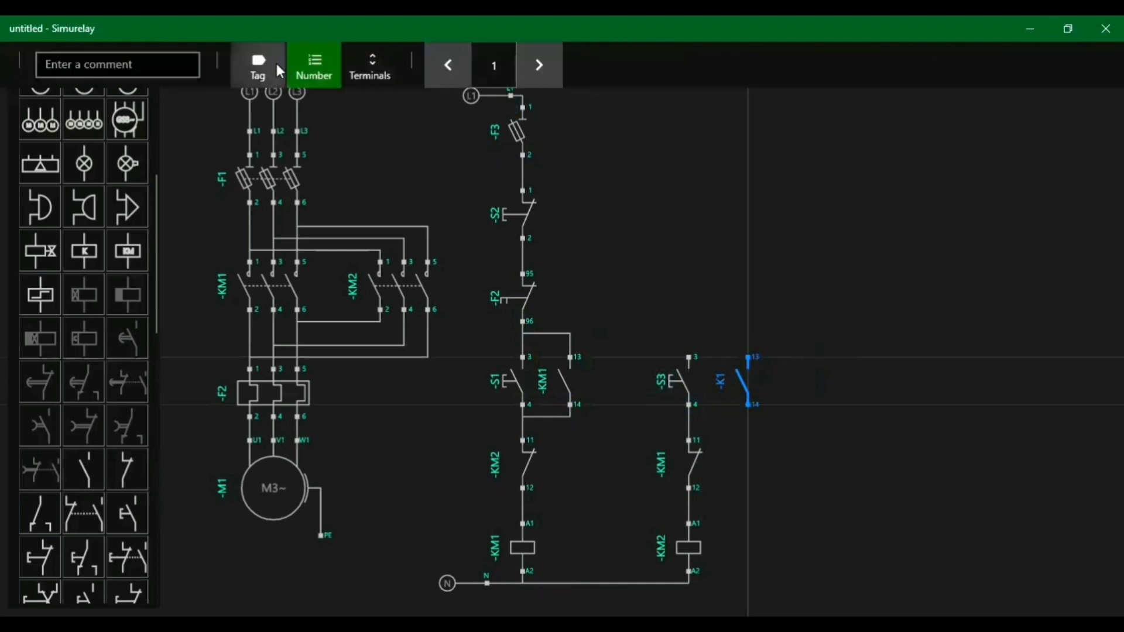
click(246, 65)
click(538, 63)
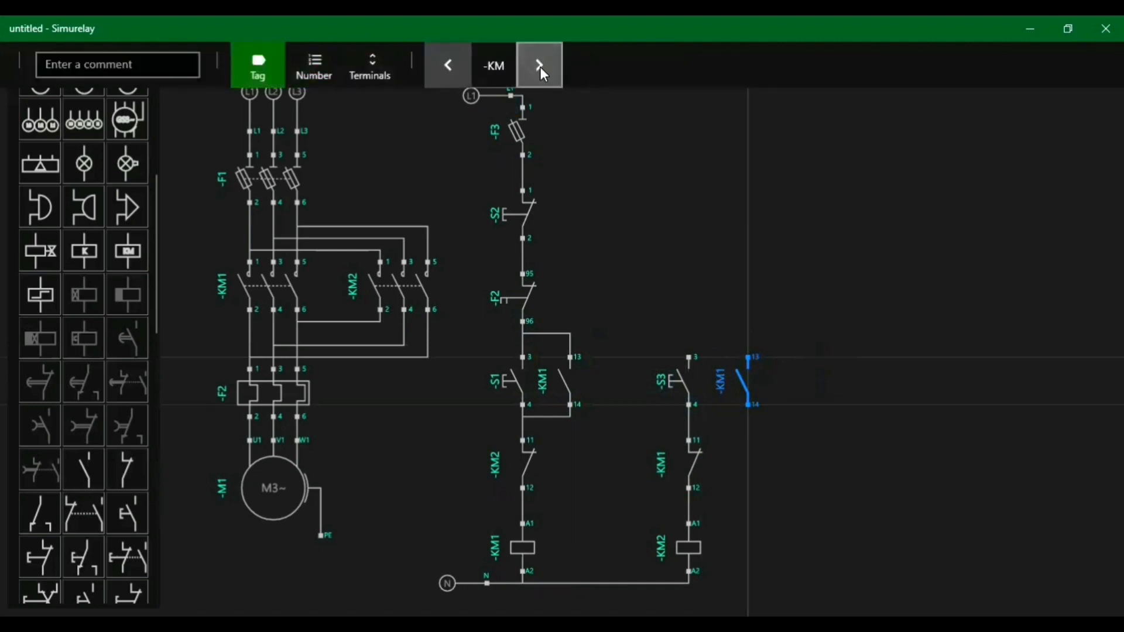
click(367, 67)
click(800, 249)
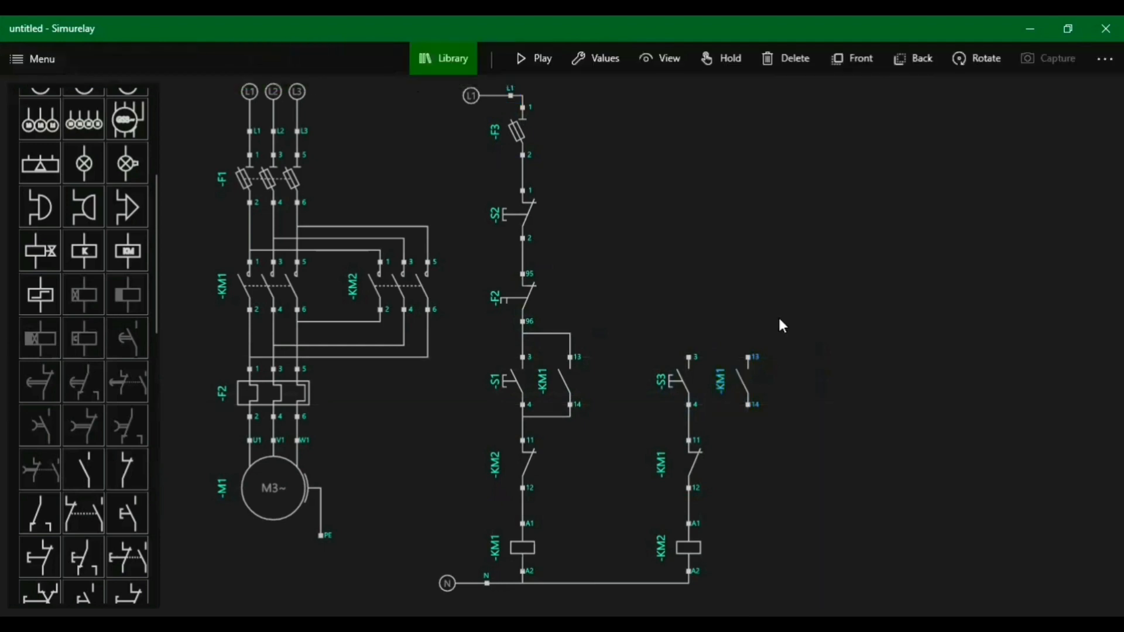
click(730, 376)
click(575, 59)
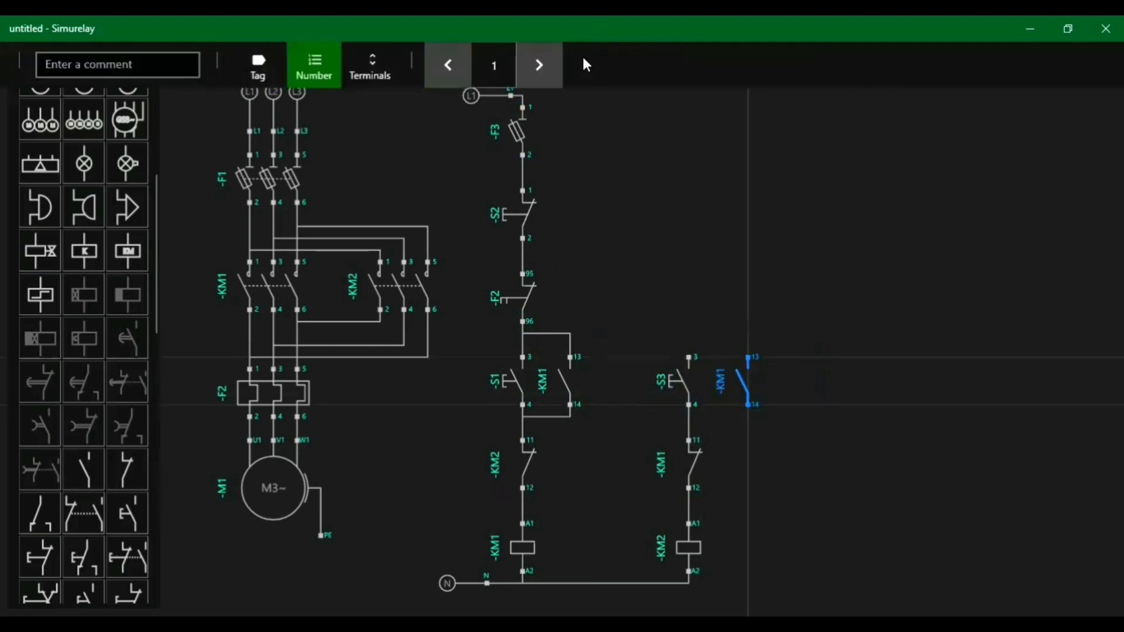
click(555, 67)
click(779, 258)
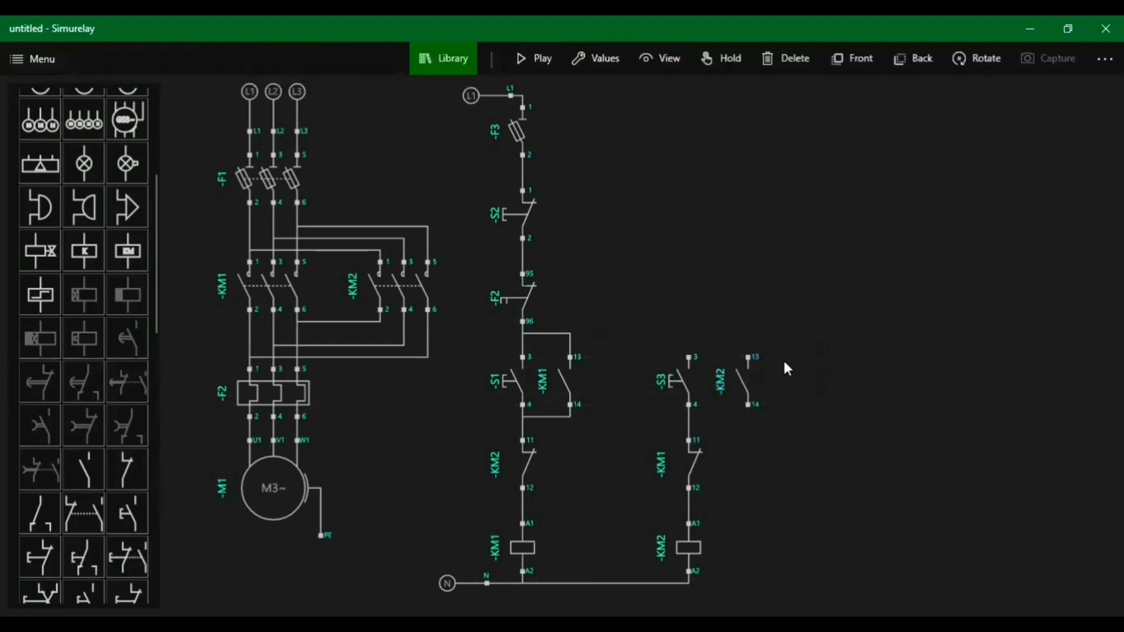
Try a wire between S3 terminal 3 and F2 terminal 96, and delete it
click(681, 365)
click(687, 357)
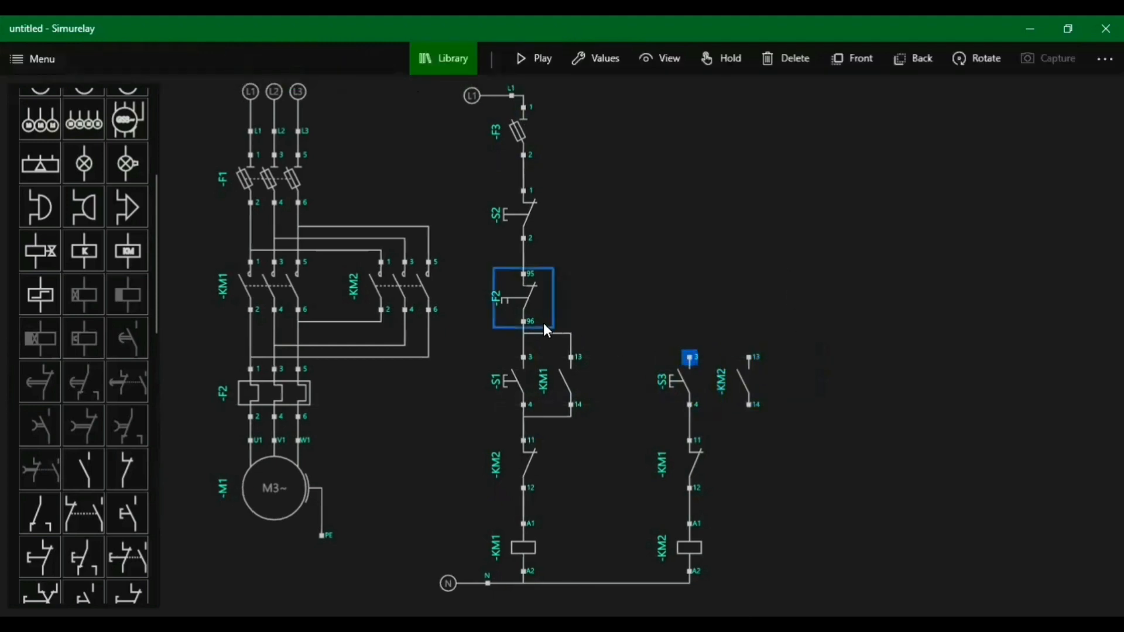
click(523, 322)
click(750, 357)
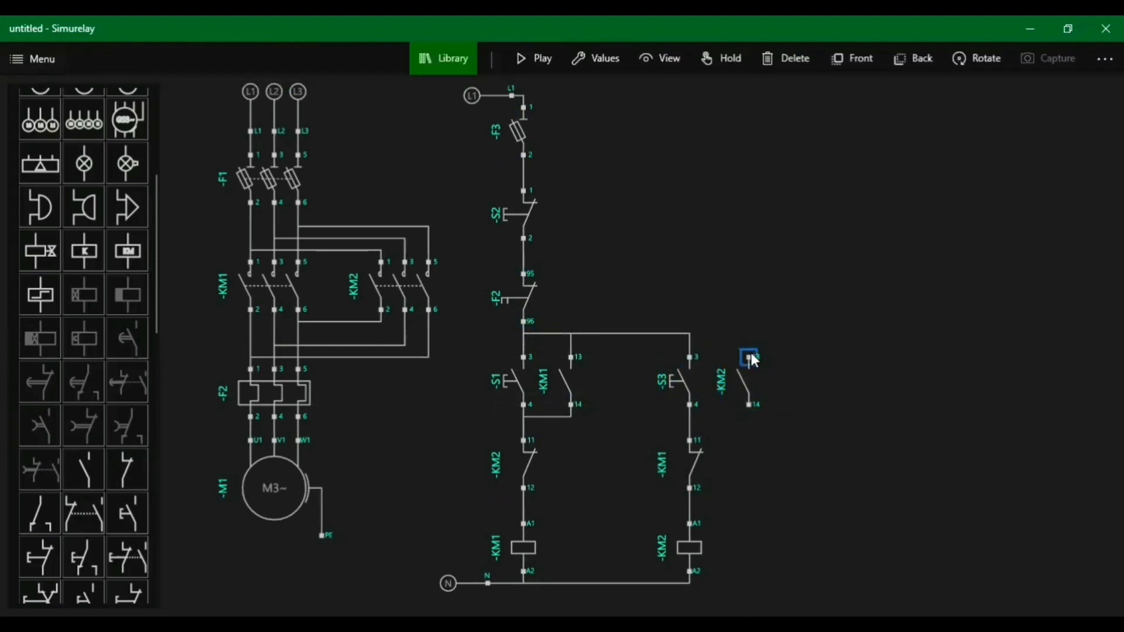
click(592, 333)
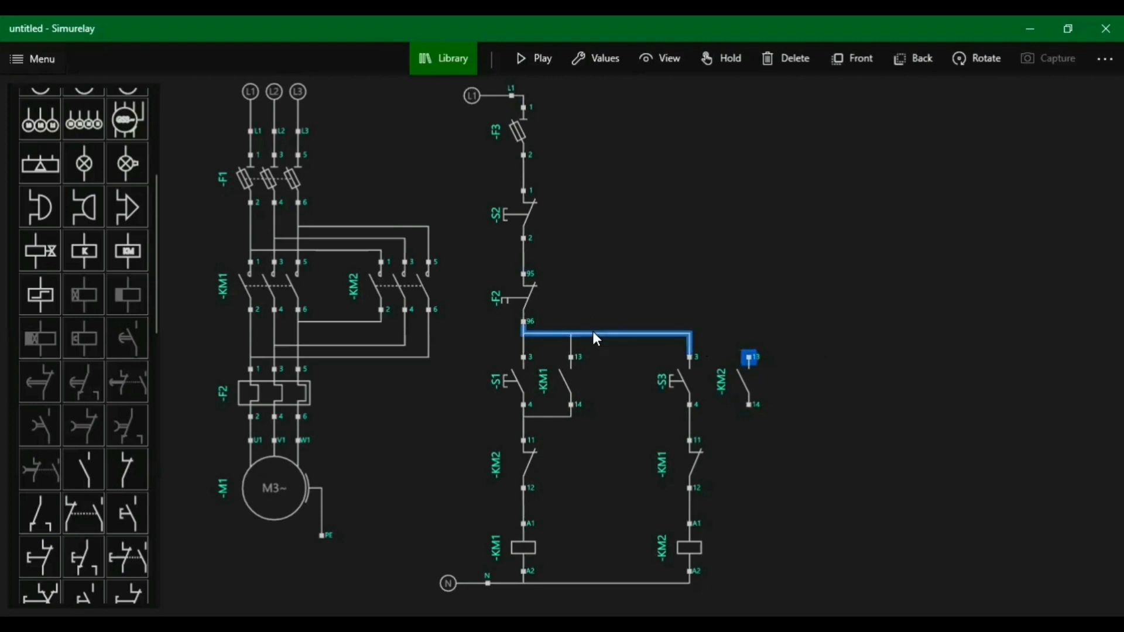
click(778, 282)
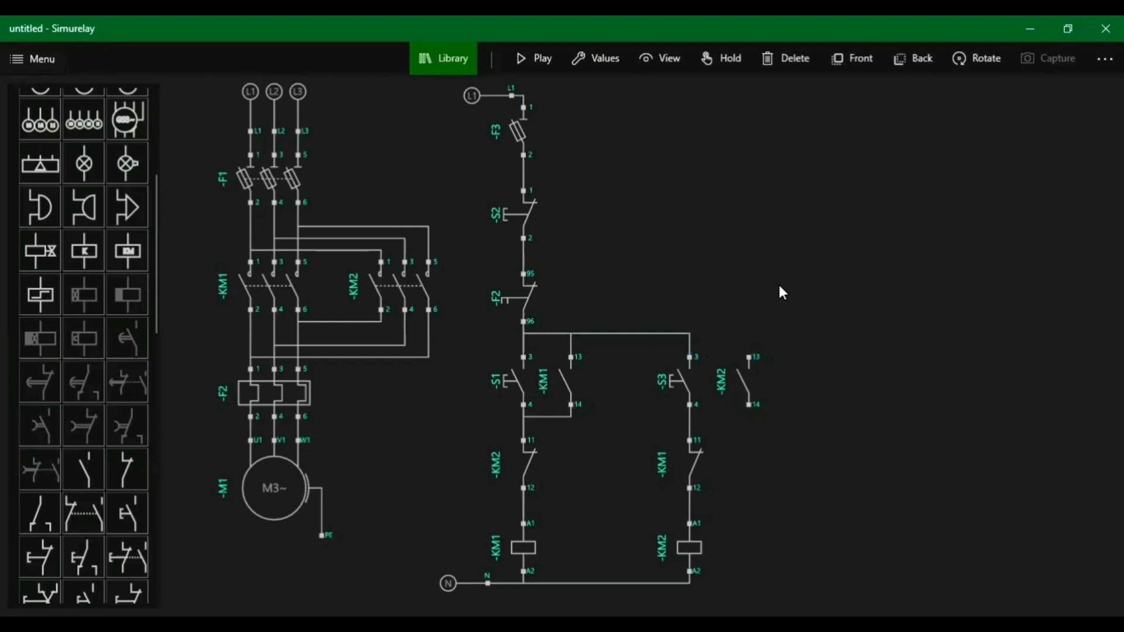
click(627, 334)
key(Delete)
Wire S3 terminal 3 and the new KM2 contact's terminal 13 to F2 terminal 96, and its terminal 14 to S3 terminal 4
click(523, 320)
click(693, 351)
click(749, 357)
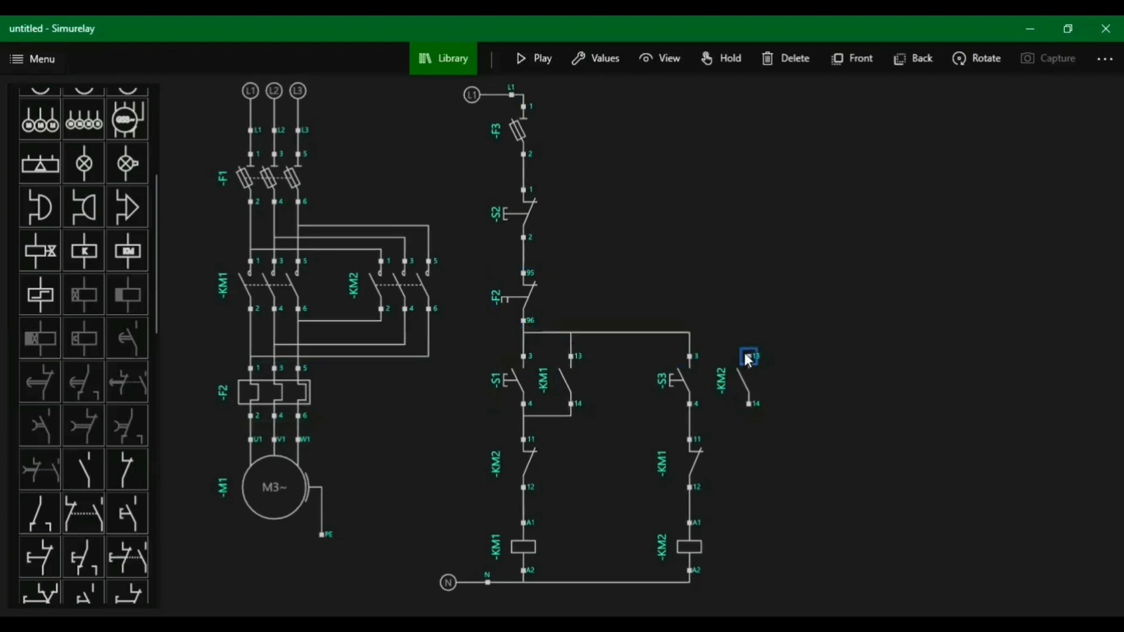
click(523, 319)
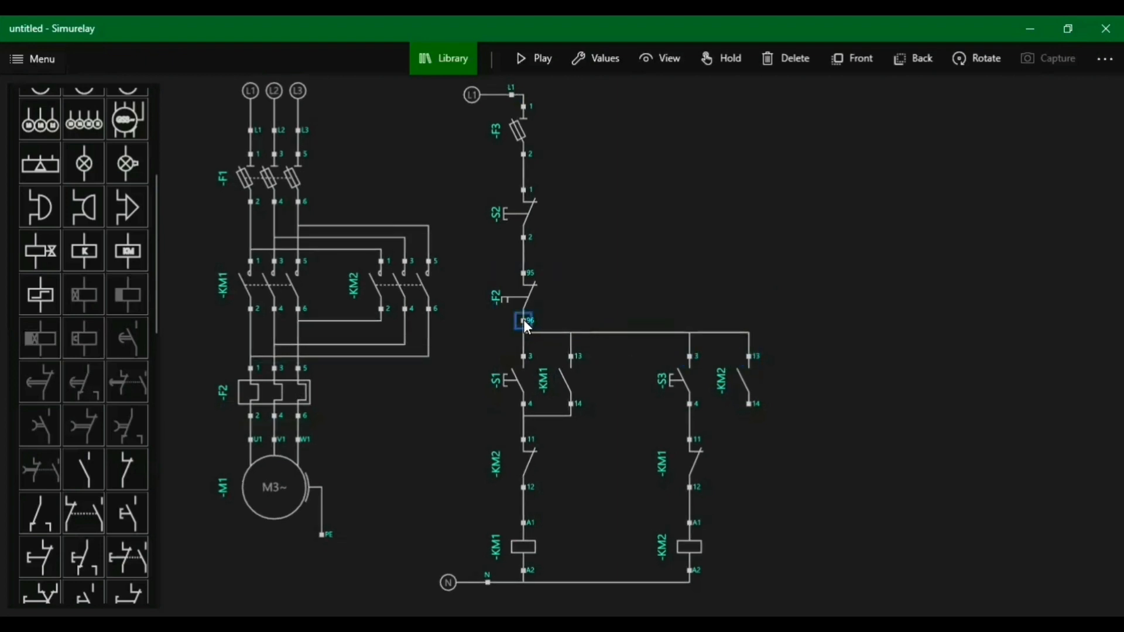
click(774, 385)
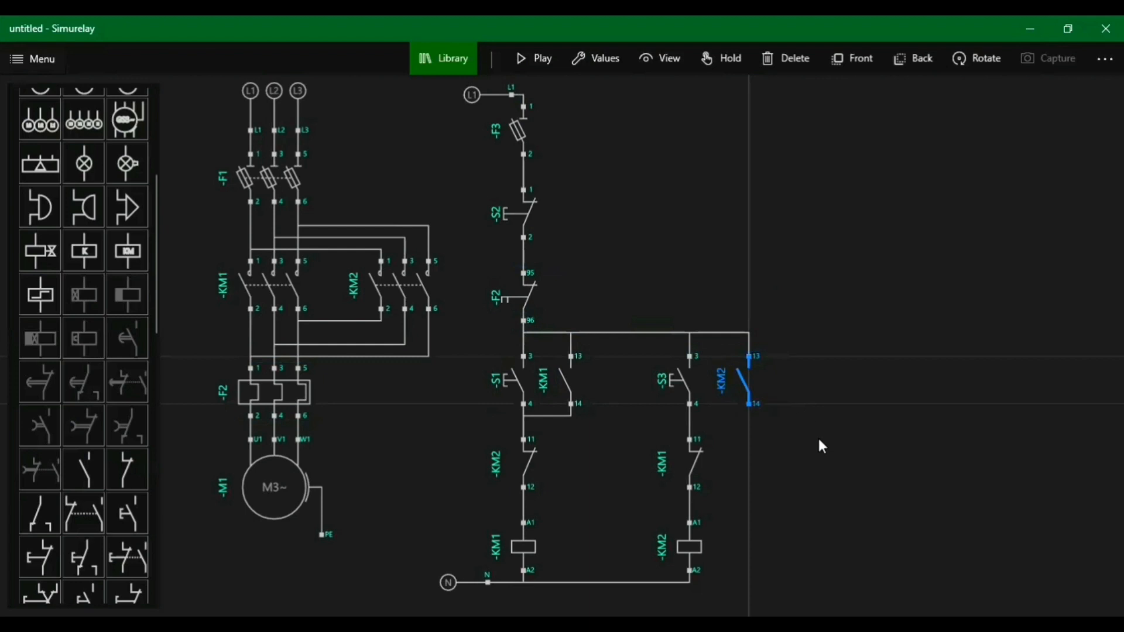
click(749, 402)
click(688, 402)
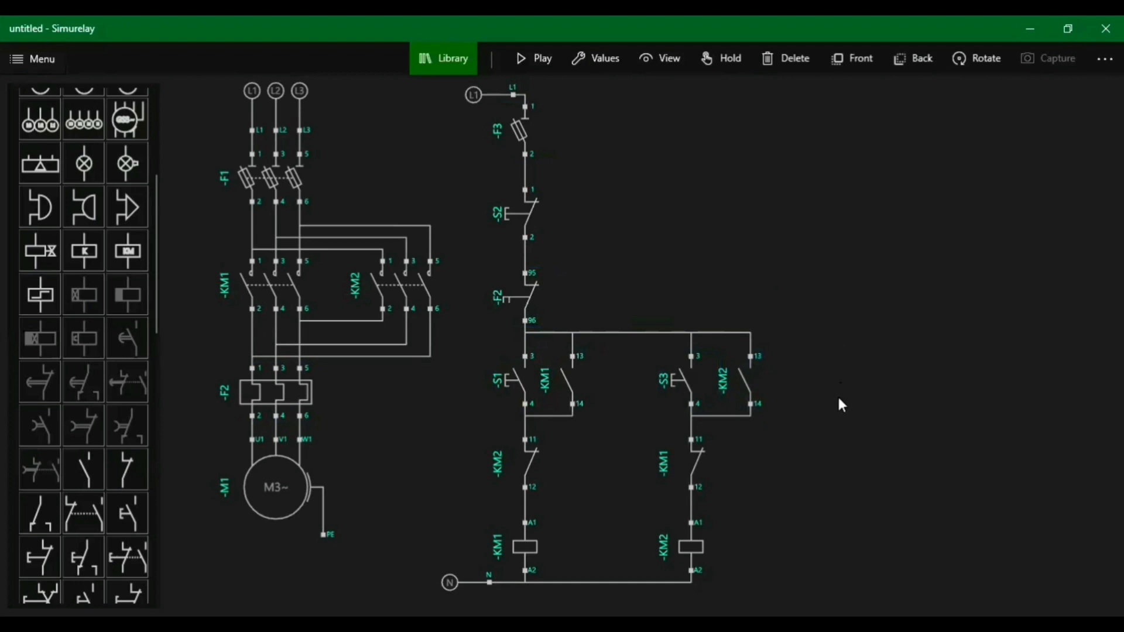
Start the simulation and close fuses F1 and F3 to energise the power and control circuits
click(535, 61)
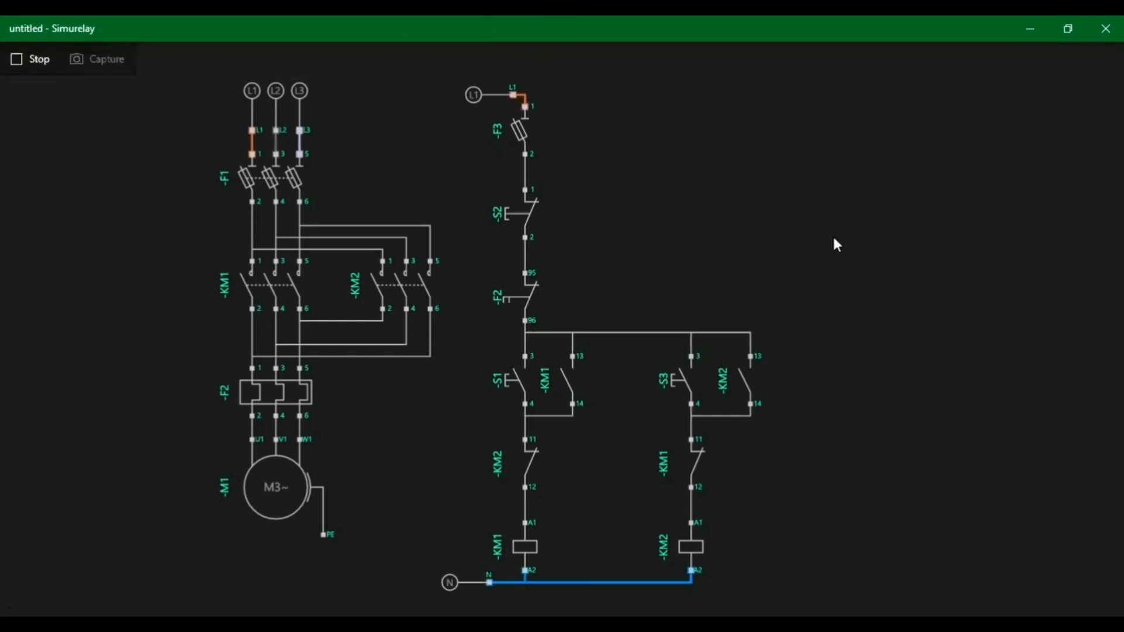
click(288, 182)
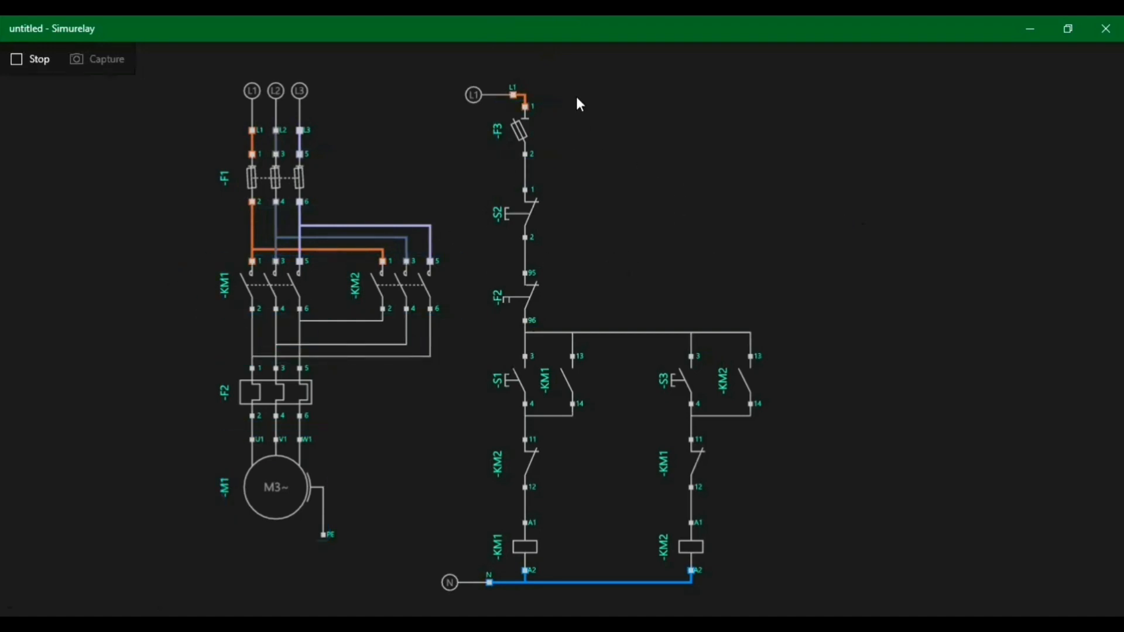
click(520, 128)
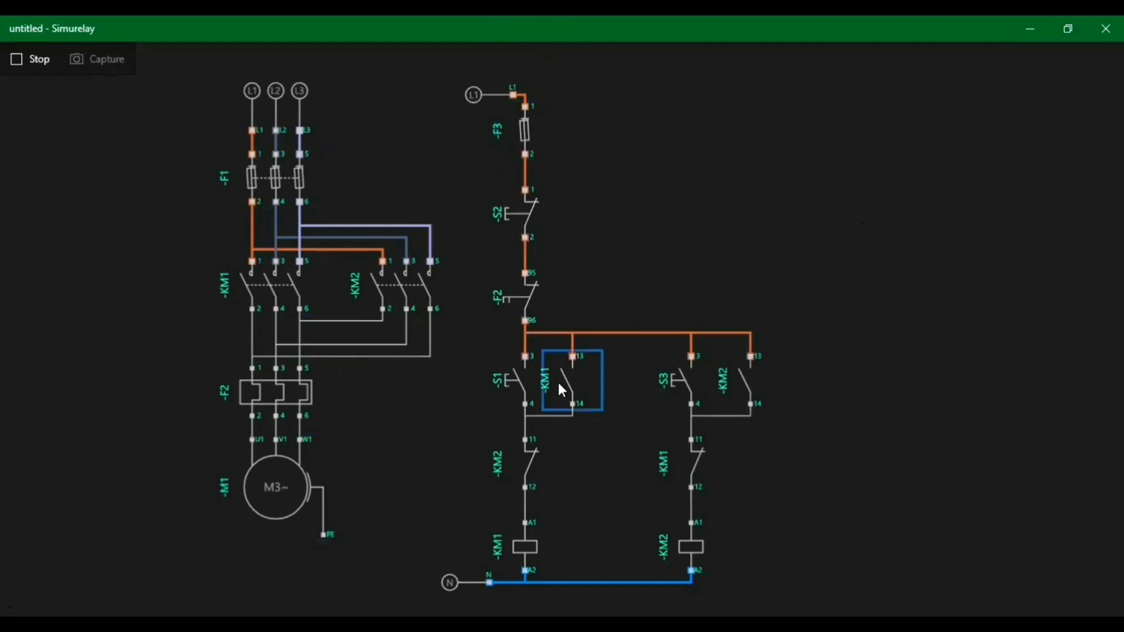
Run the motor through KM1 with start button S1 and test the interlock by operating S3 several times
click(523, 373)
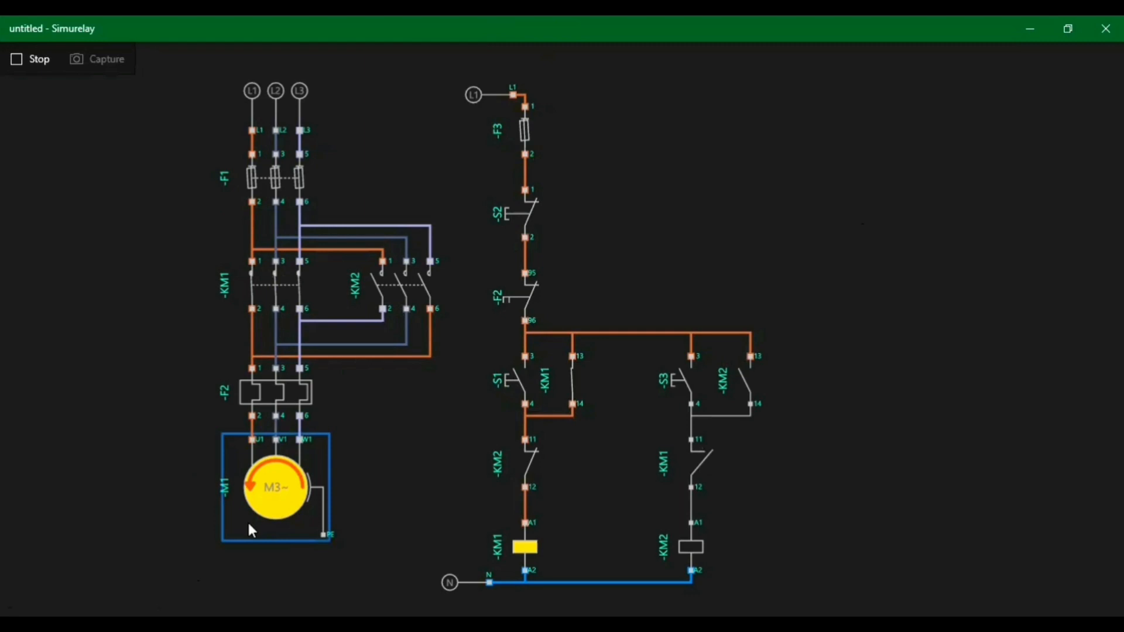
click(681, 382)
click(680, 381)
click(681, 379)
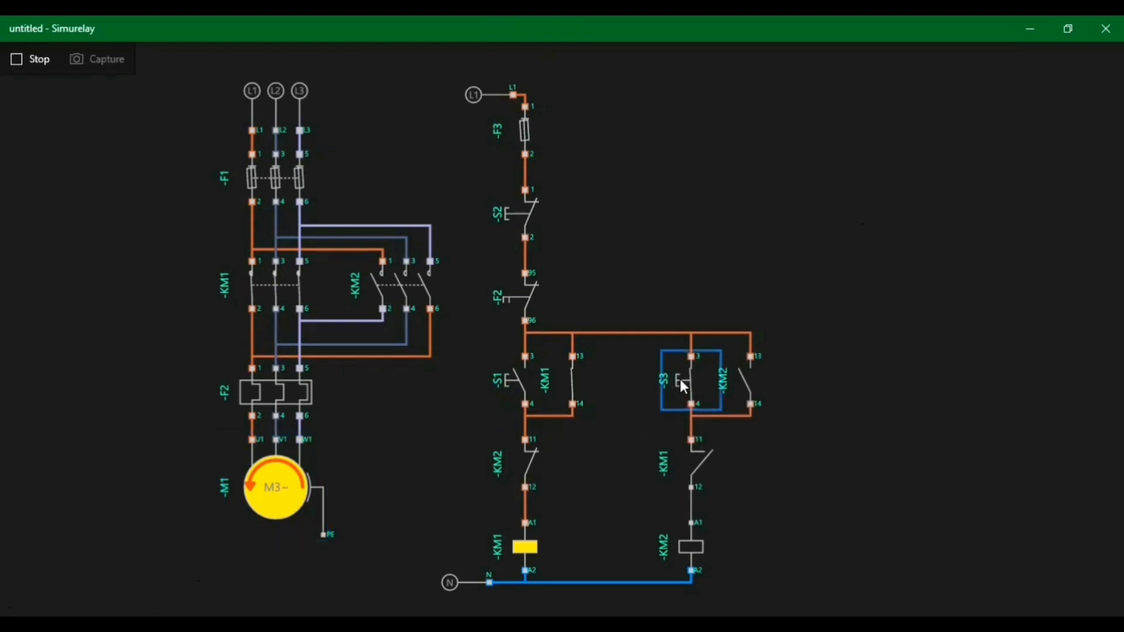
click(680, 377)
click(680, 377)
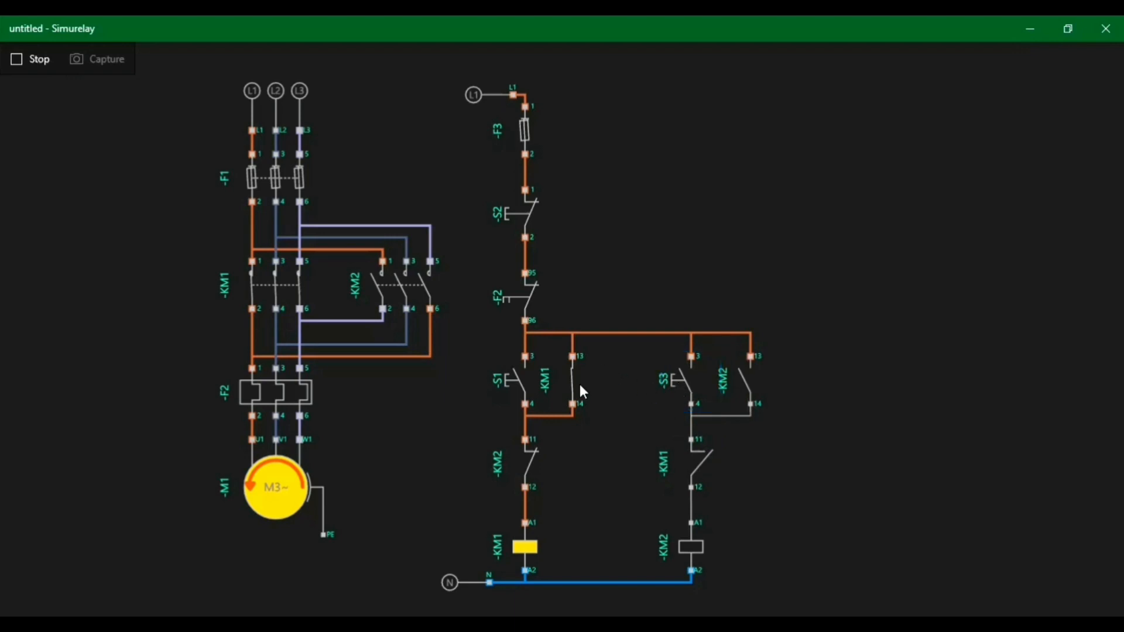
Stop the motor with S2 and start it in the opposite direction through KM2 with S3
click(520, 216)
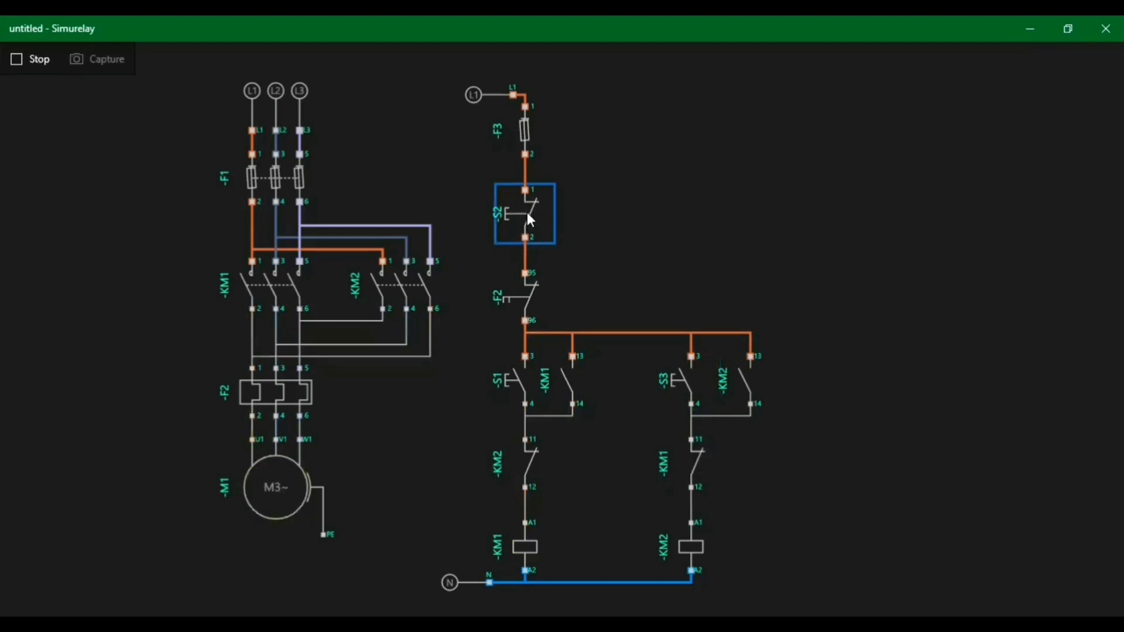
click(684, 377)
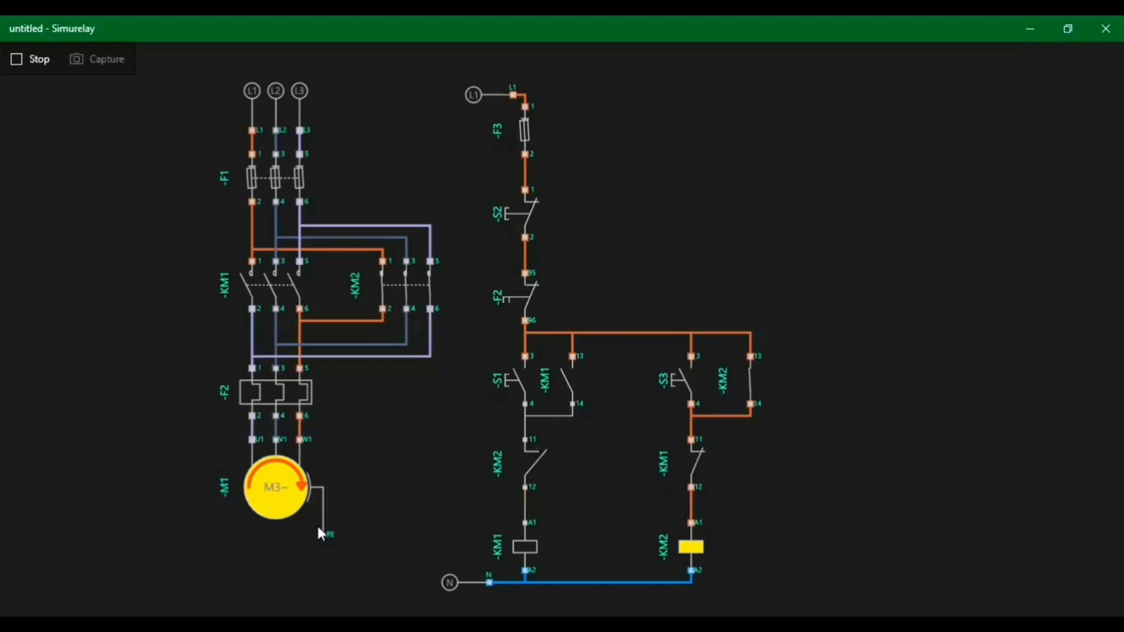
Test the KM2 interlock by operating start button S1 repeatedly while the KM2 coil is energised
click(521, 383)
click(520, 382)
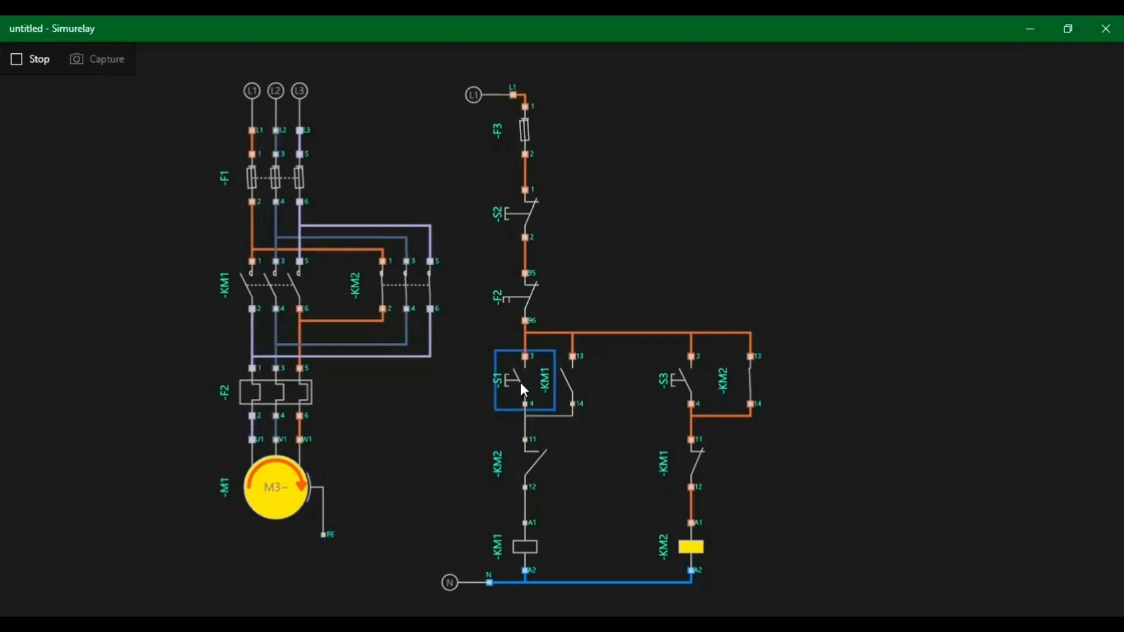
click(520, 383)
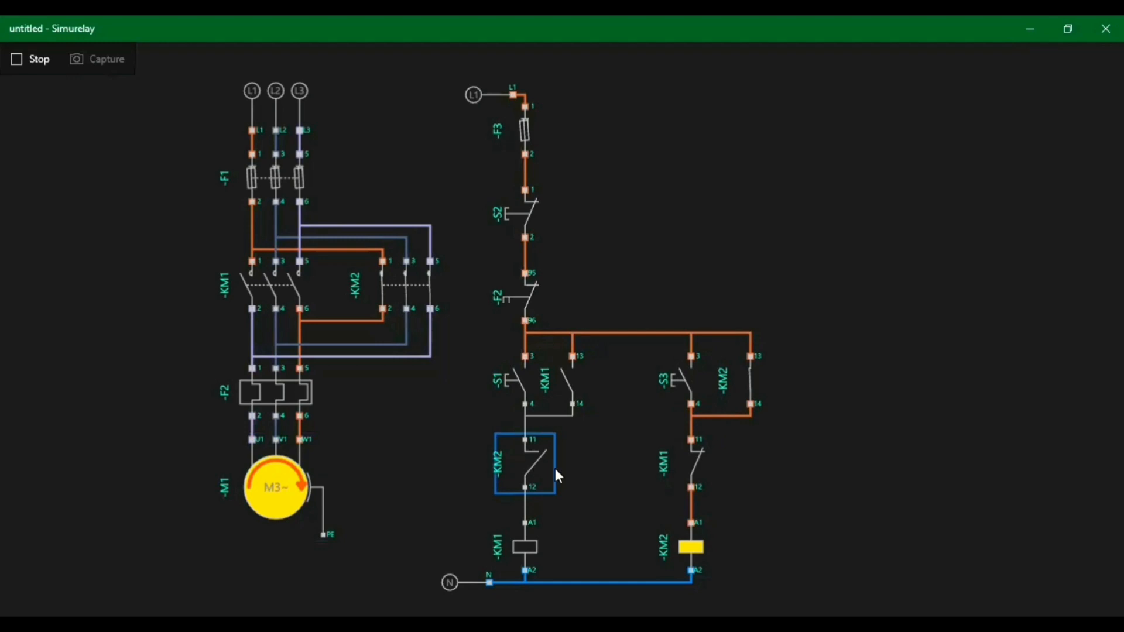
click(521, 374)
click(519, 377)
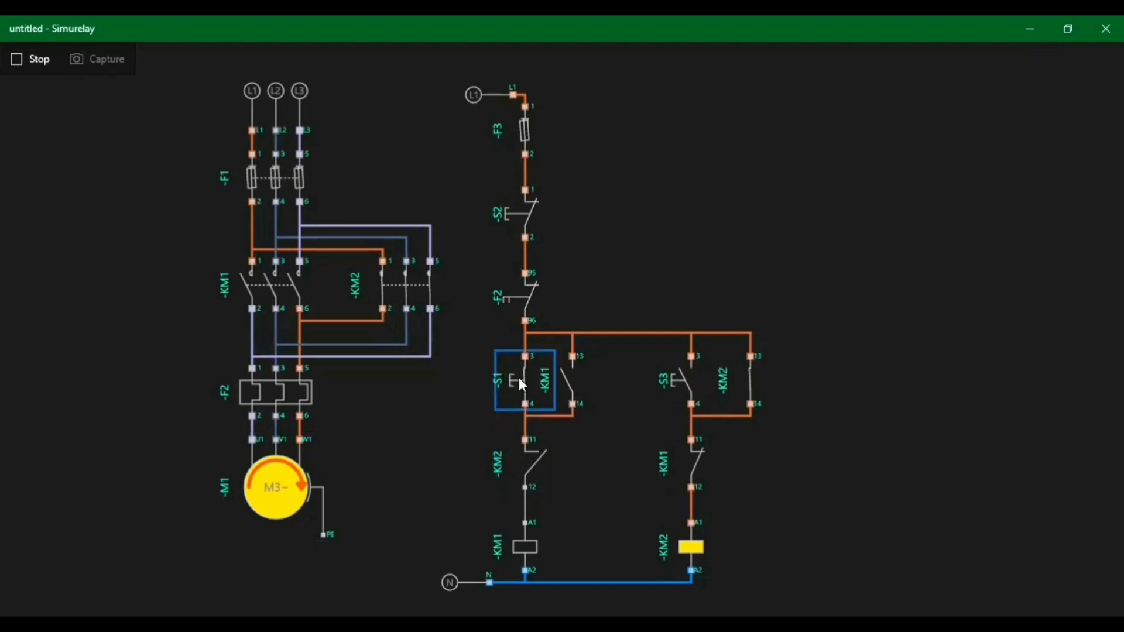
click(518, 377)
click(519, 378)
click(519, 378)
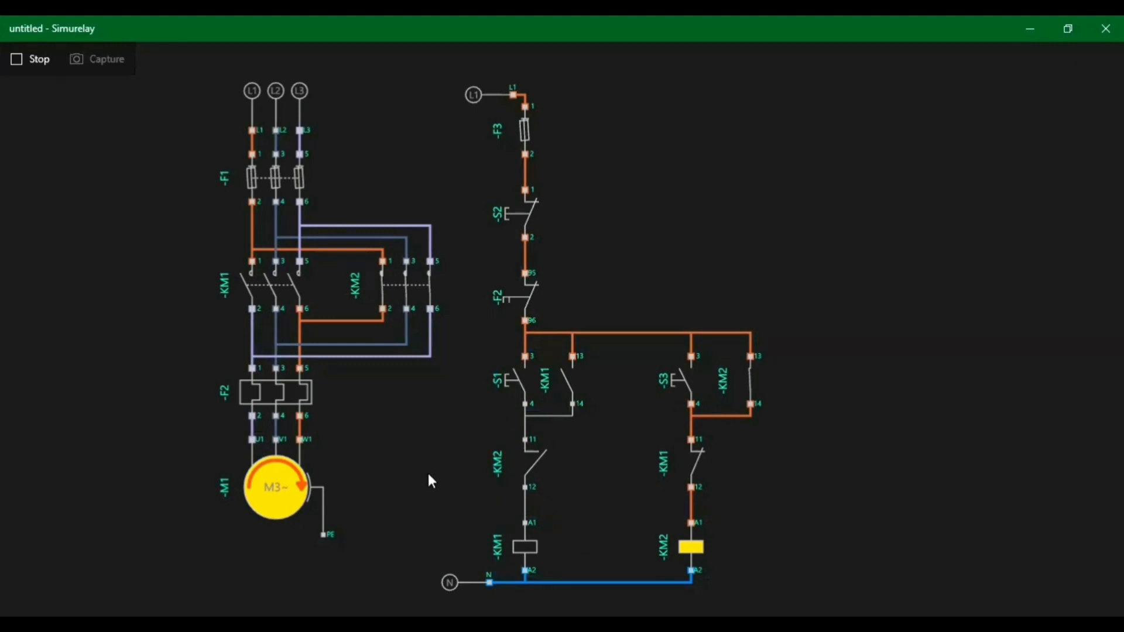
Stop the motor with S2 and restart it through KM1 with S1
click(530, 214)
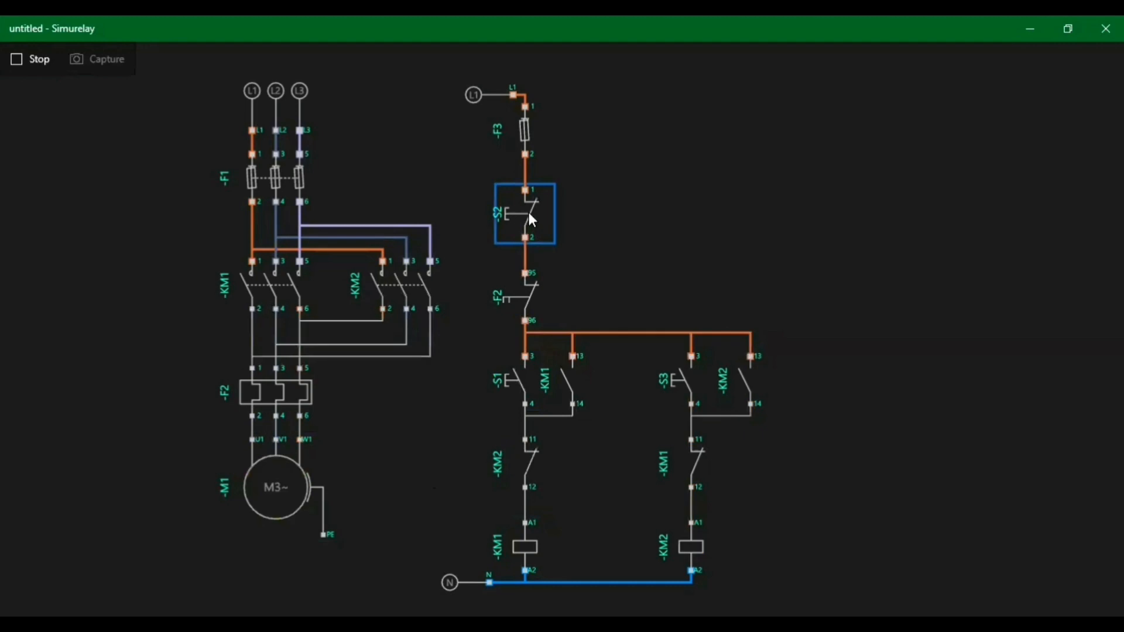
click(524, 373)
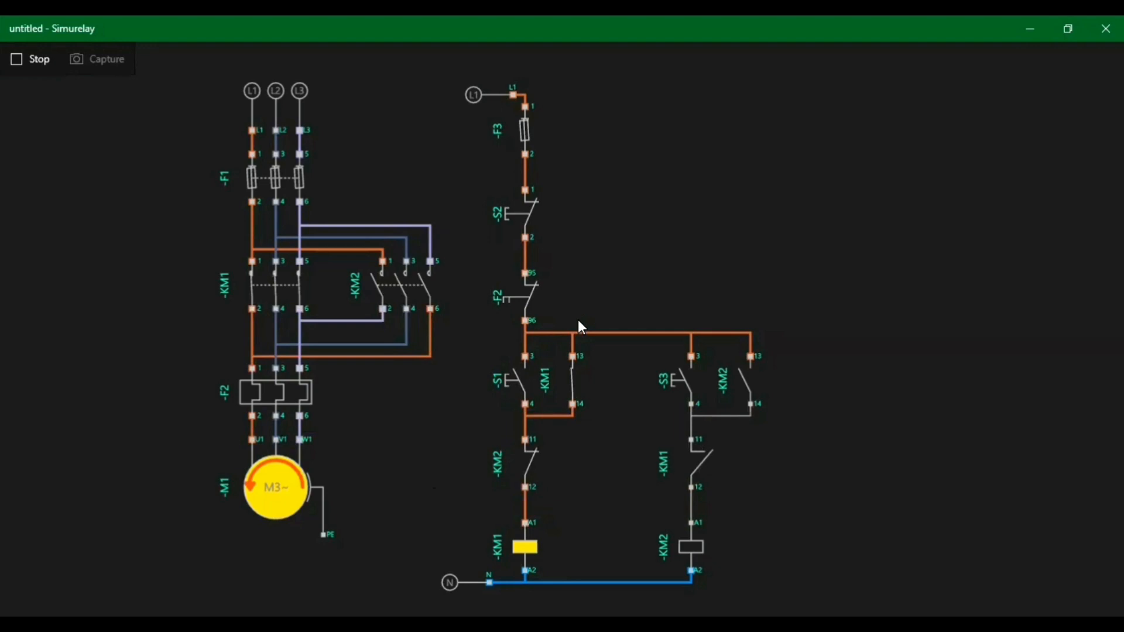
Trip the thermal overload relay F2 while the motor is running, reset it, and end the simulation
click(288, 397)
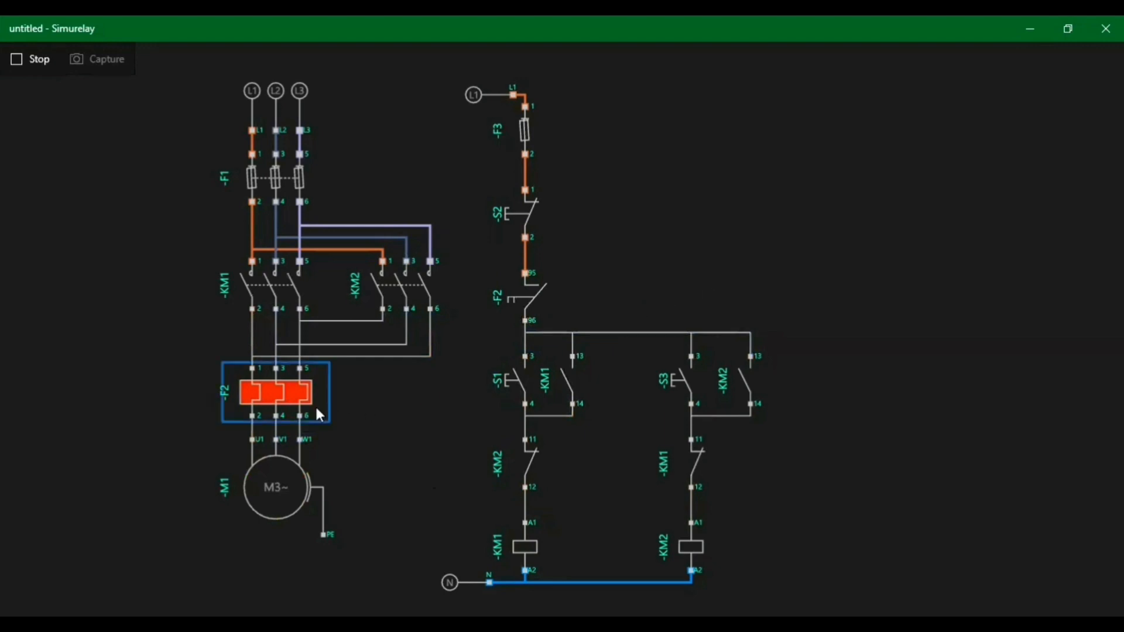
click(301, 398)
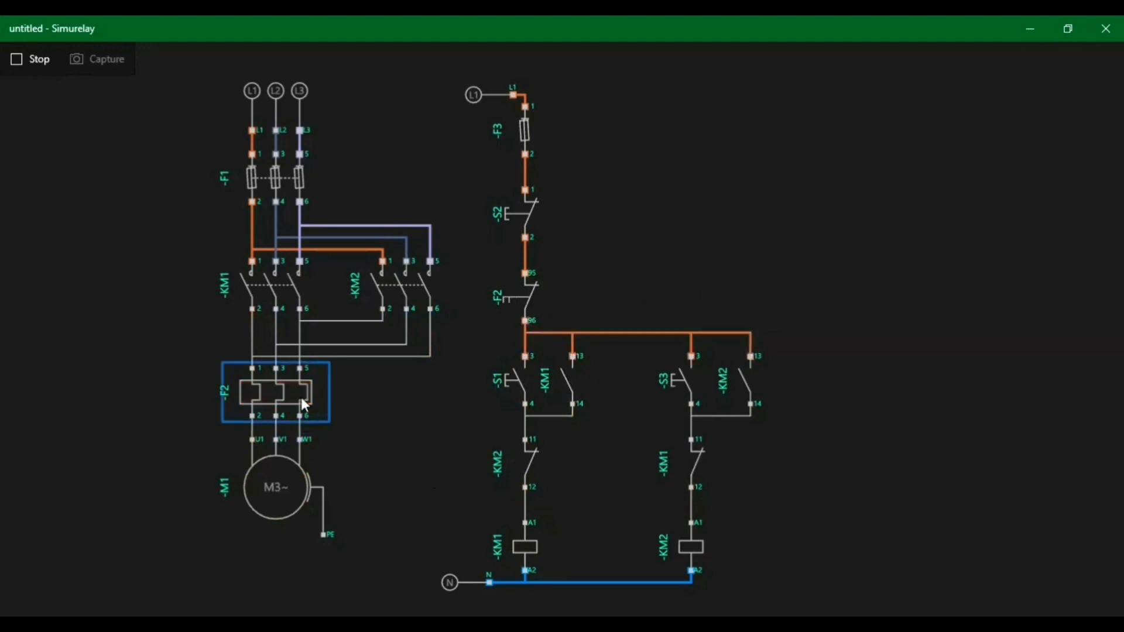
click(38, 64)
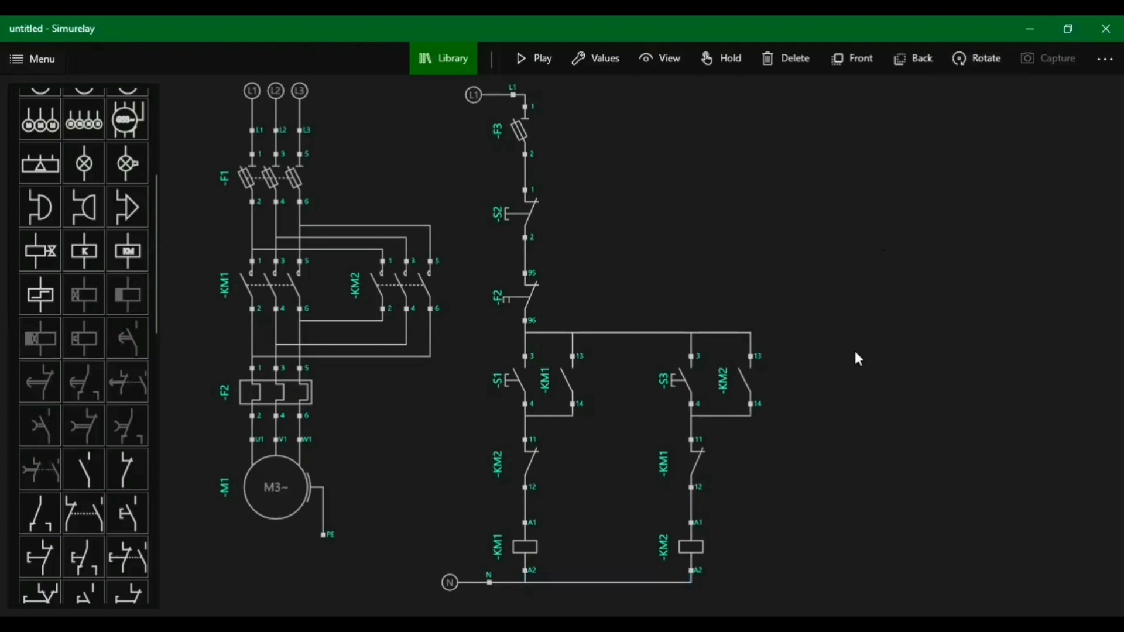
Open the Save As dialog for the finished three-phase circuit, ready to edit the default file name
click(736, 410)
click(27, 60)
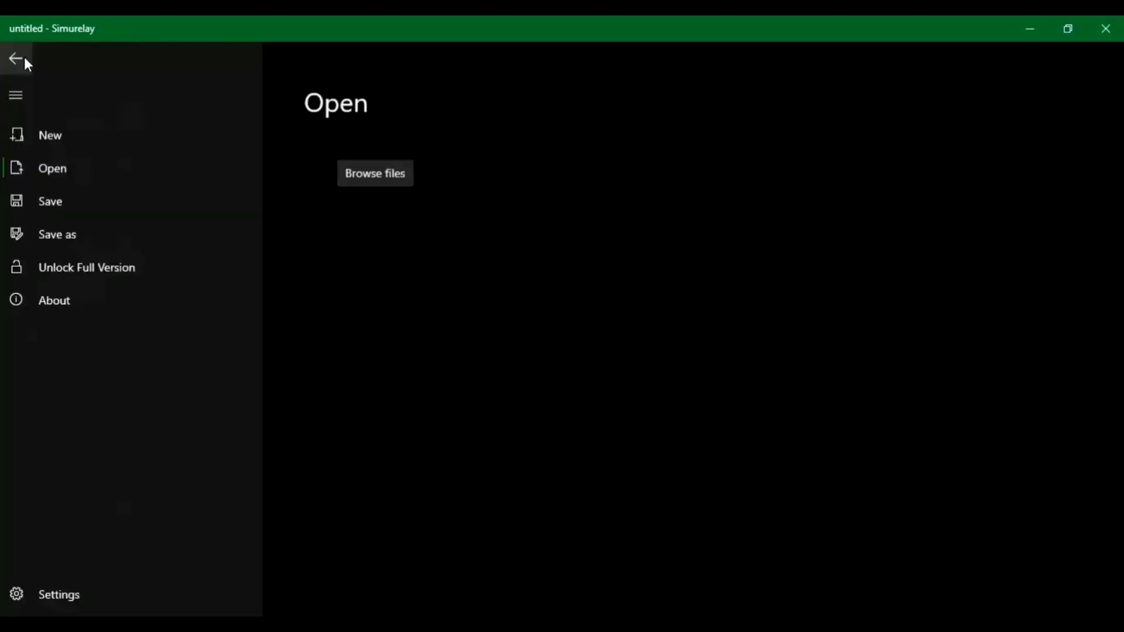
click(58, 235)
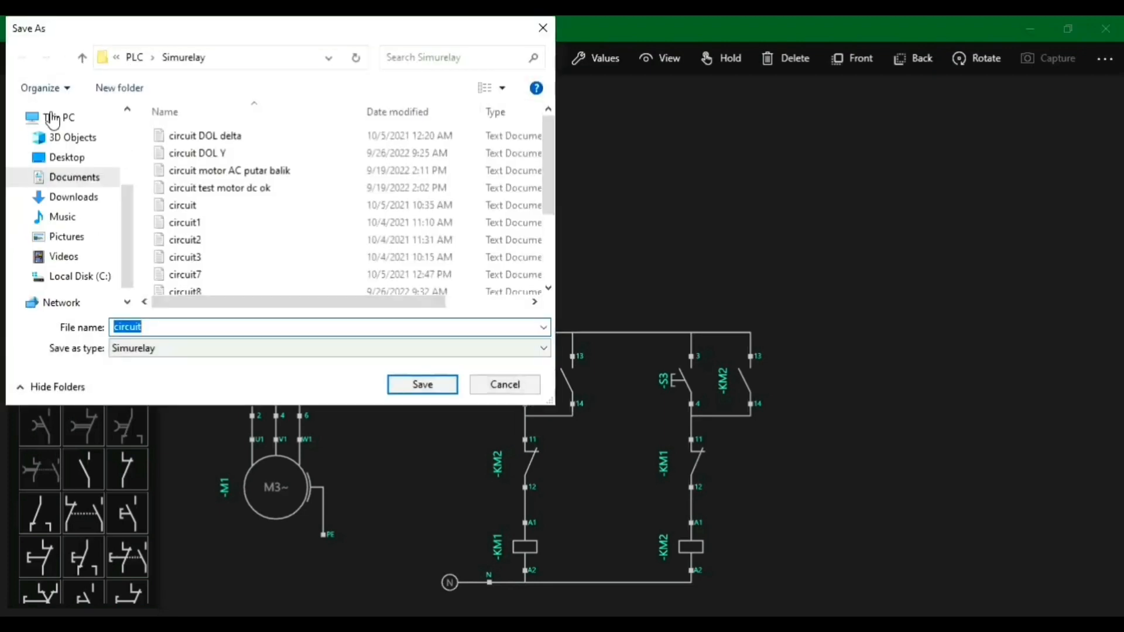
click(164, 328)
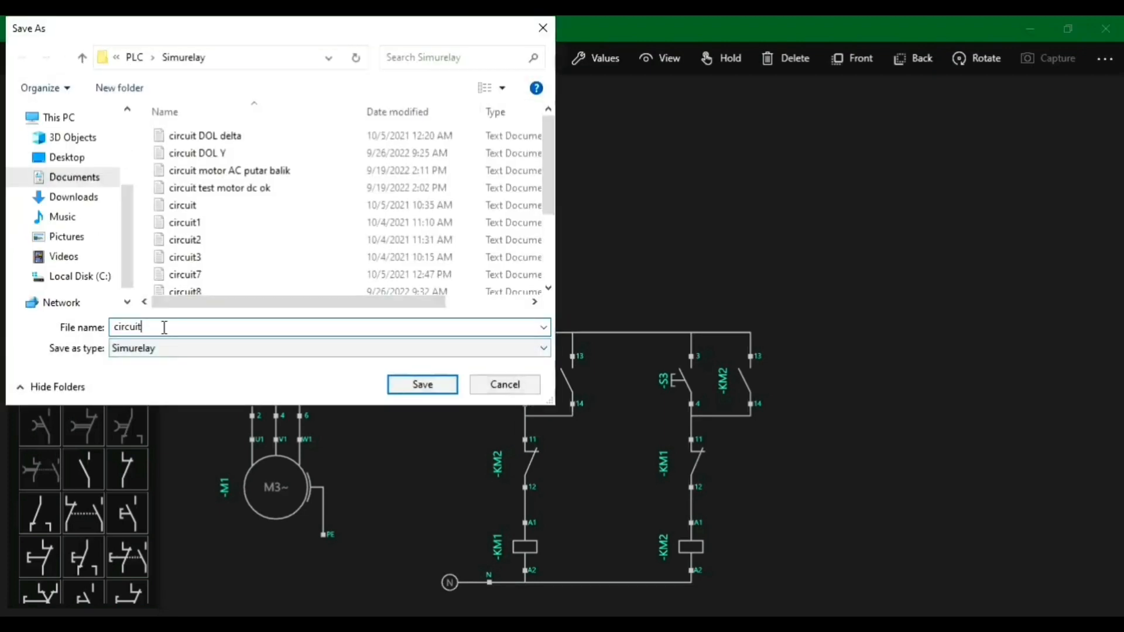
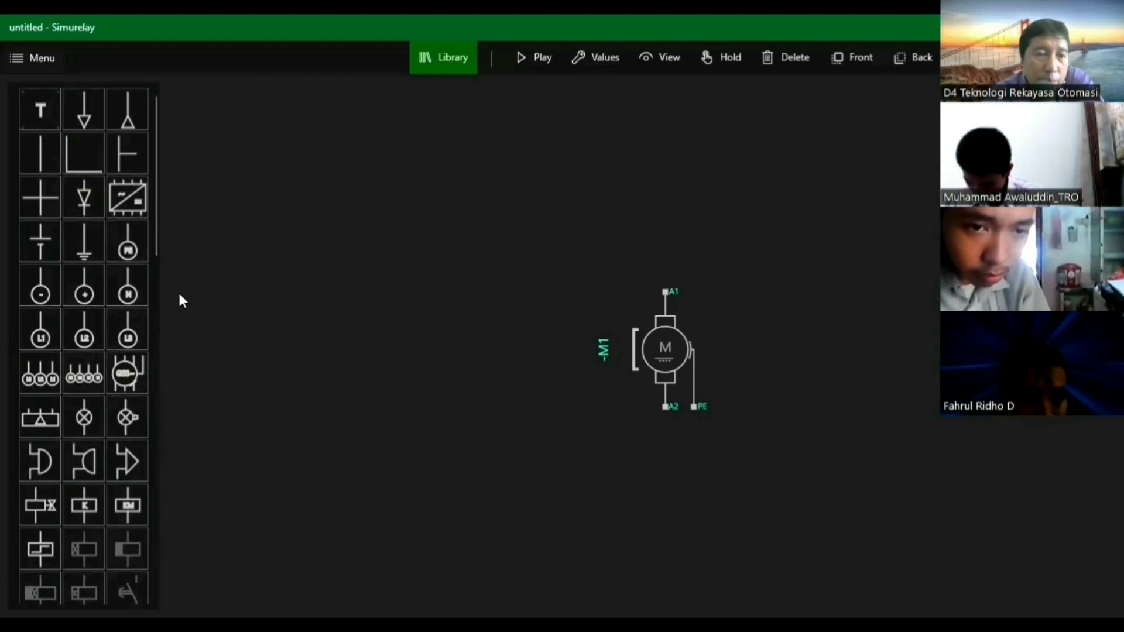
Add a positive power terminal, rotate it to horizontal with its connection facing the motor, and place it well above and left of M1
scroll(89, 331, down, 4)
scroll(89, 332, down, 3)
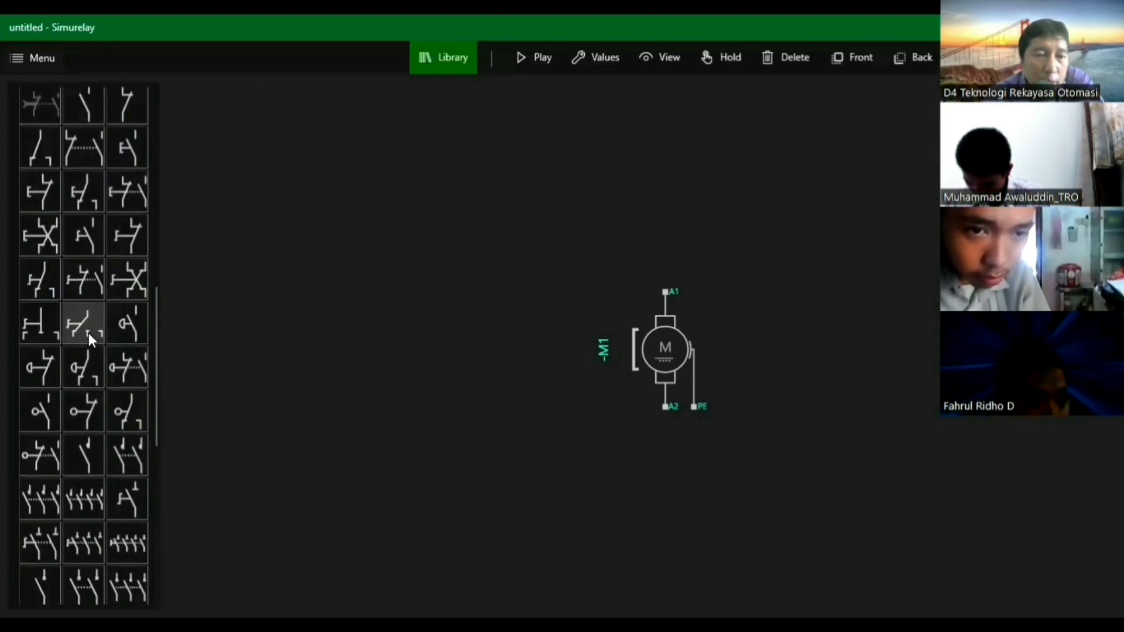
scroll(90, 328, up, 9)
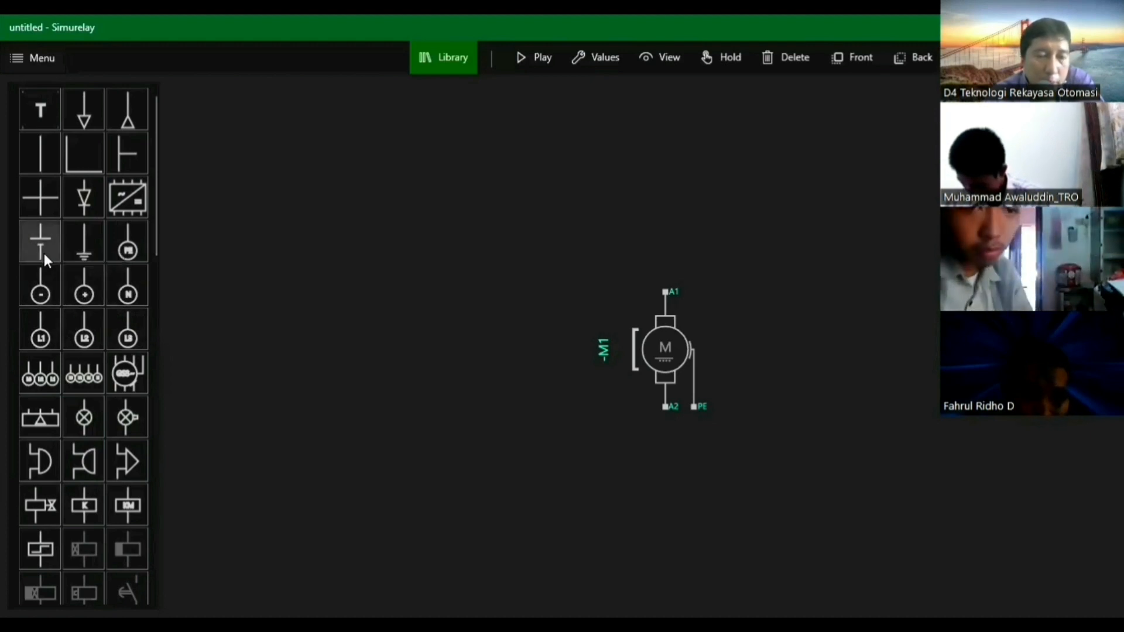
drag(85, 291, 556, 327)
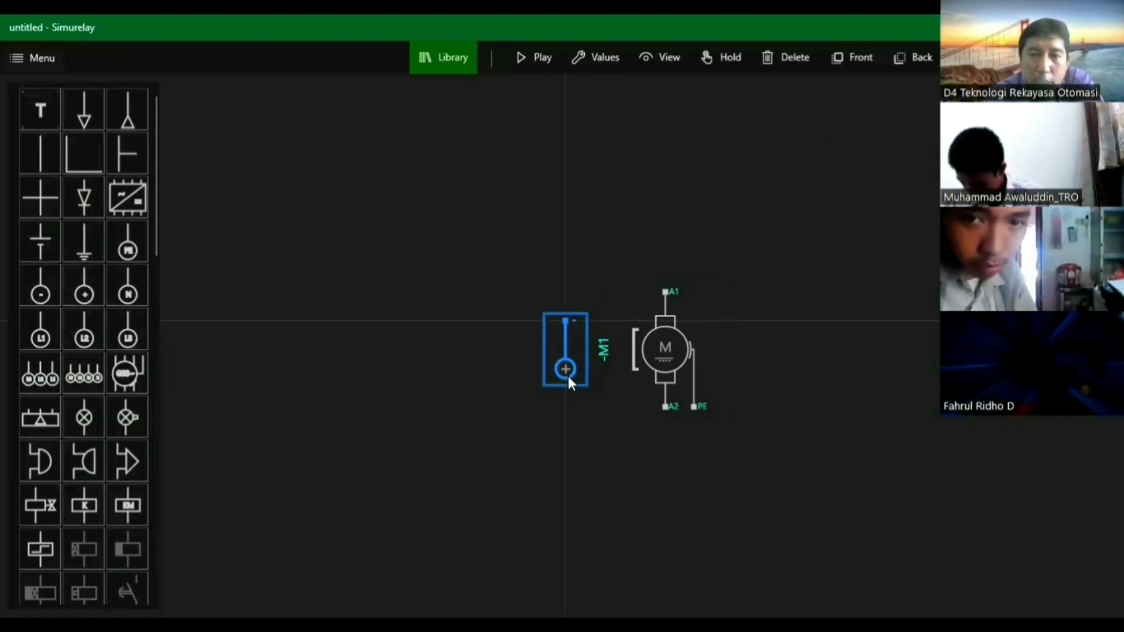
drag(559, 374, 408, 263)
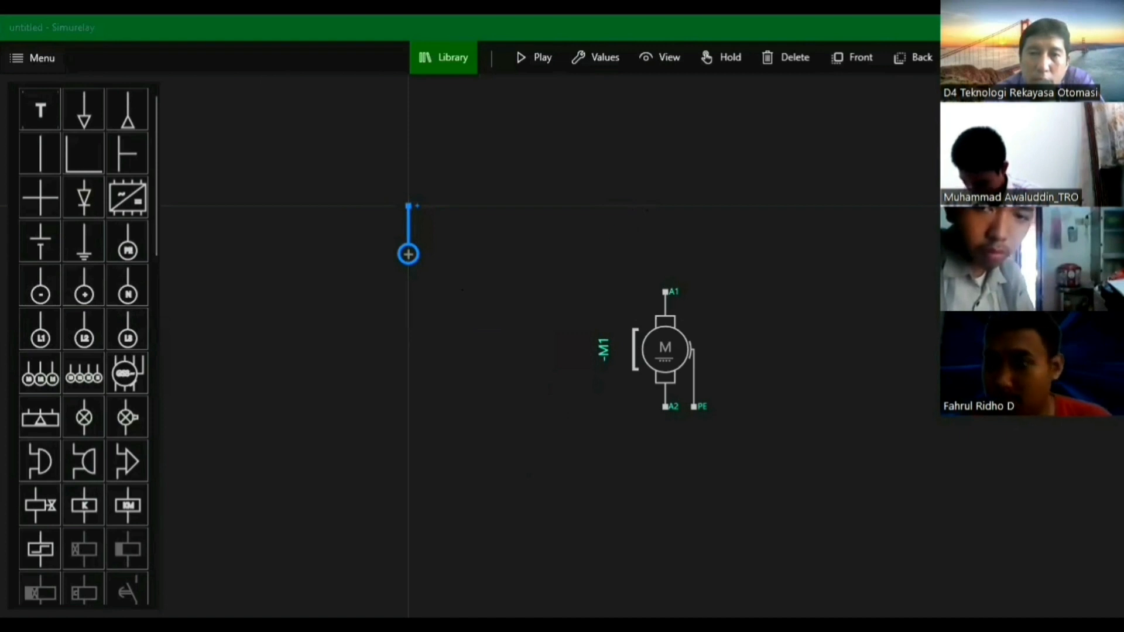
click(411, 236)
drag(383, 240, 264, 163)
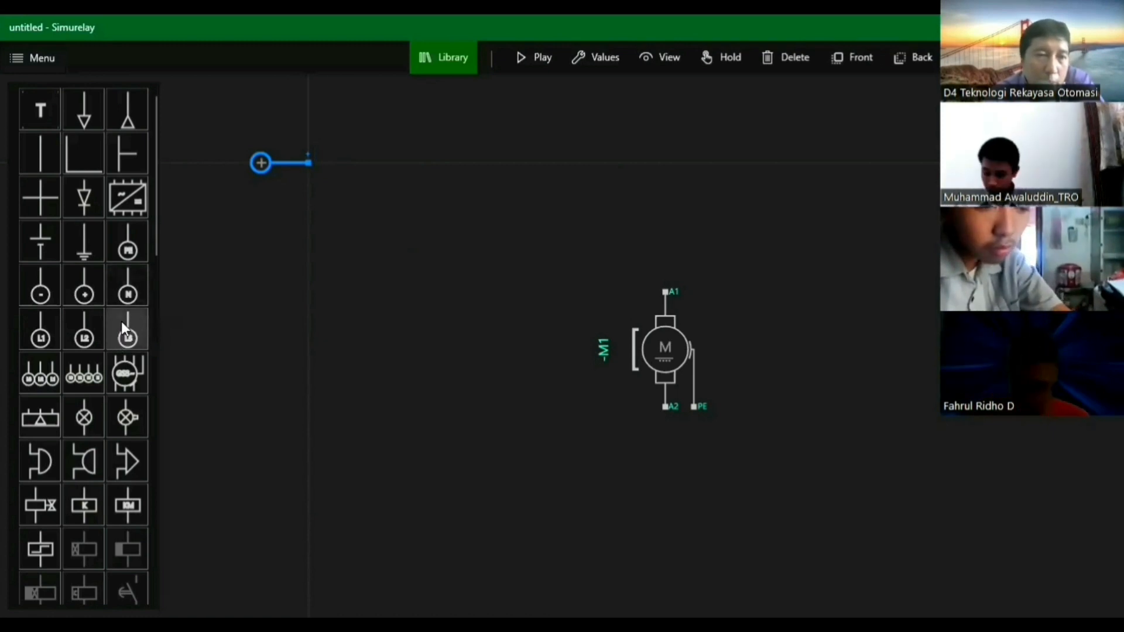
Add a negative power terminal, rotate it to horizontal, and place it well below the positive terminal
drag(42, 298, 567, 369)
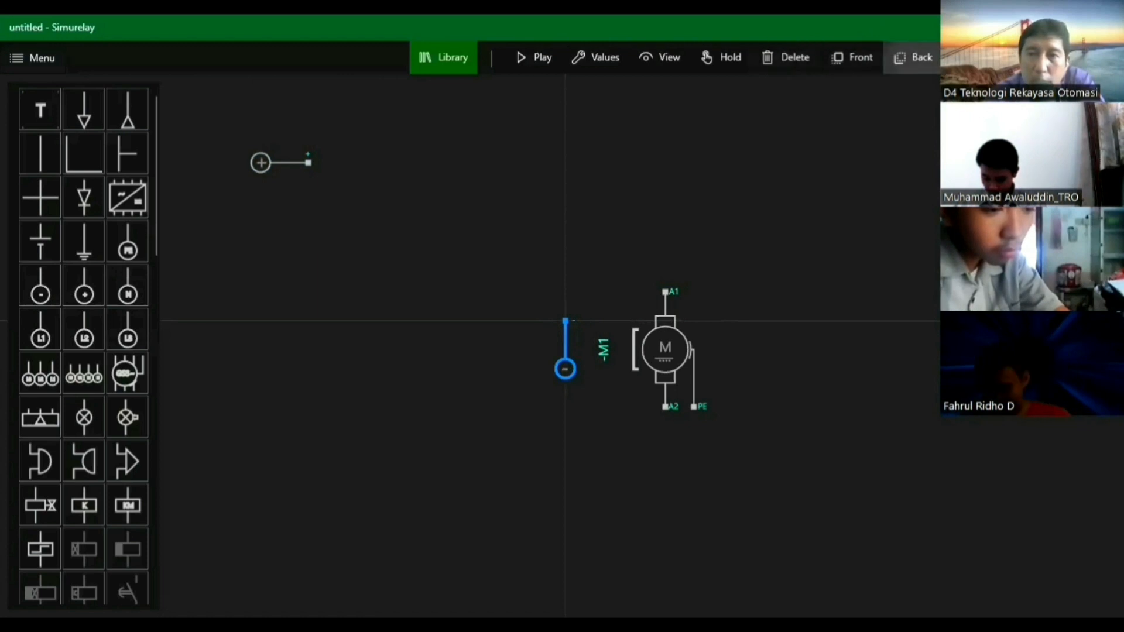
click(971, 57)
drag(553, 349, 258, 522)
click(447, 372)
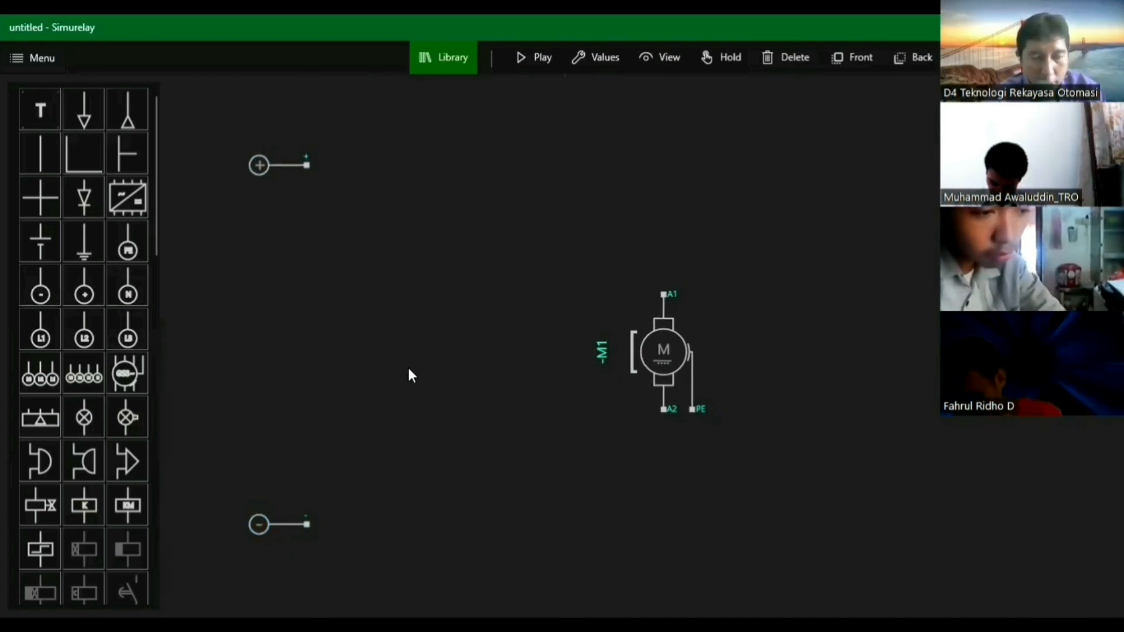
Place two K relay coils side by side near the negative terminal, moving the terminal and the first coil down to make room
click(86, 501)
drag(499, 397, 315, 444)
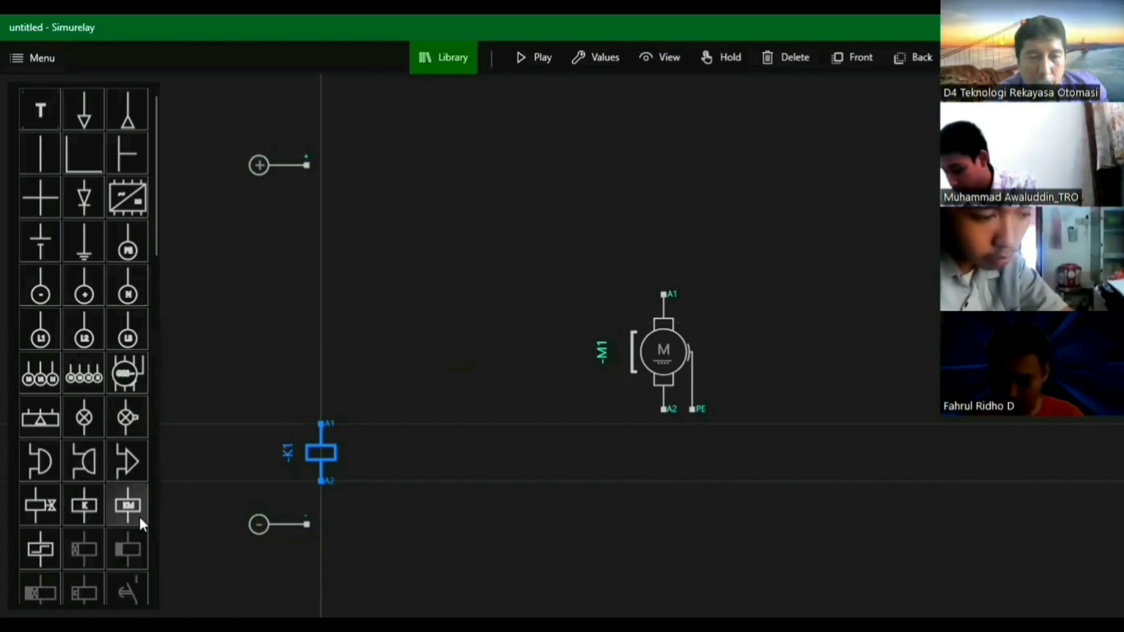
drag(258, 524, 245, 544)
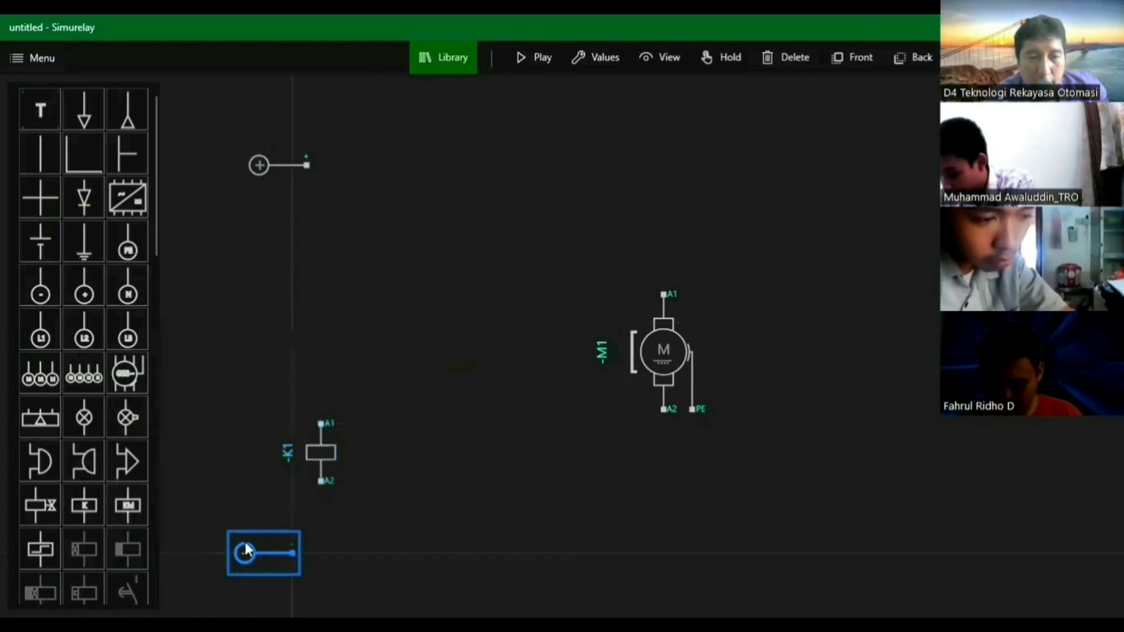
drag(310, 457, 304, 481)
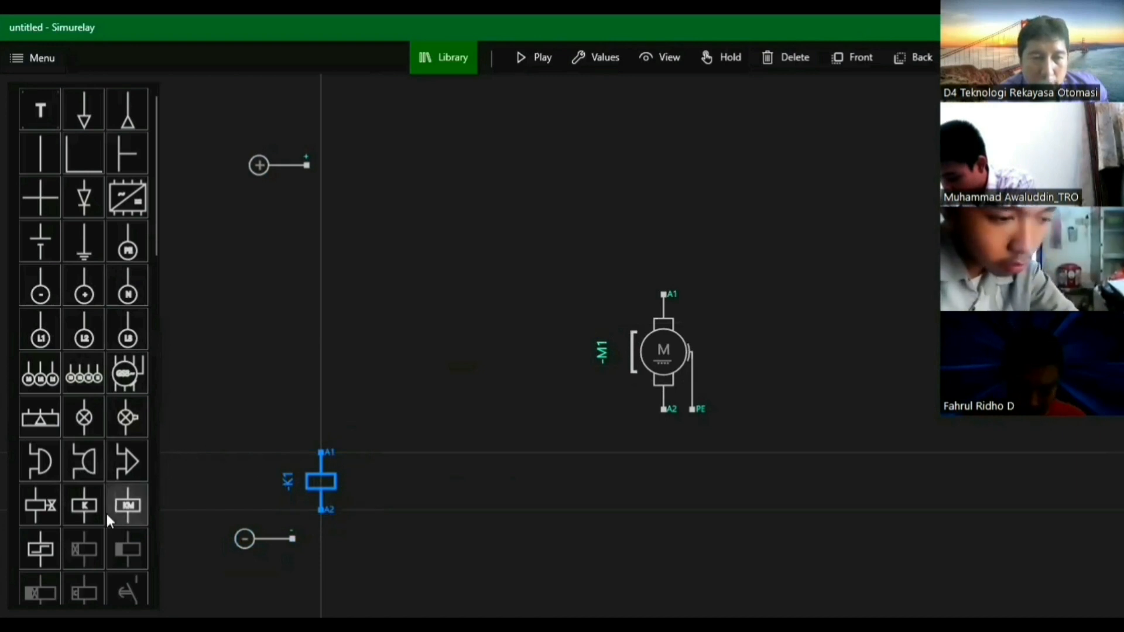
drag(82, 507, 433, 484)
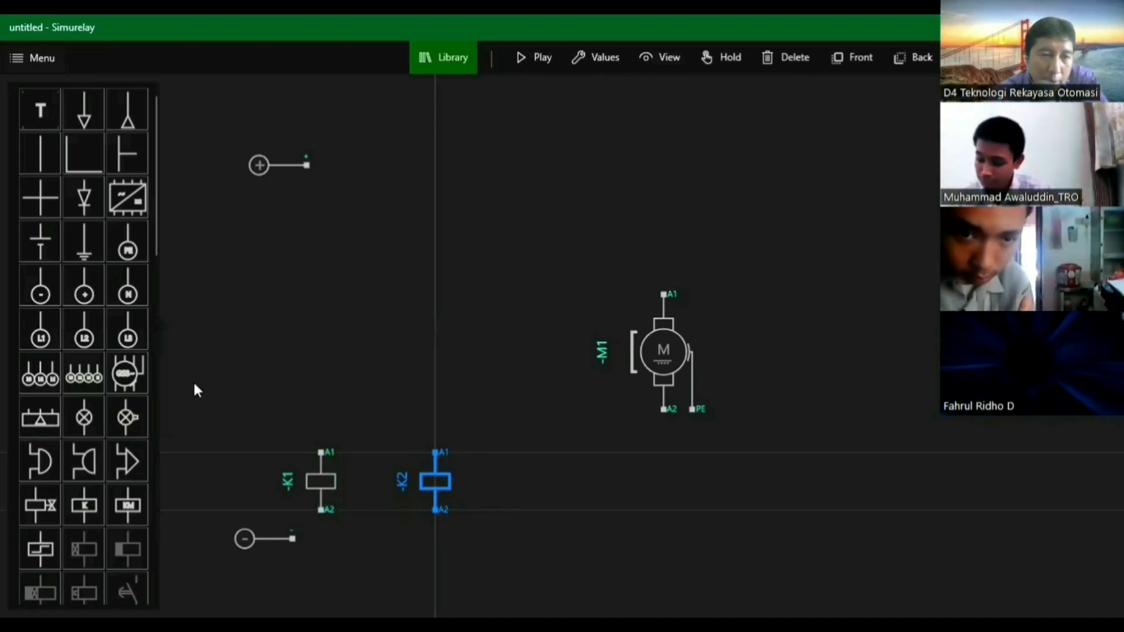
scroll(188, 371, up, 3)
scroll(188, 371, down, 4)
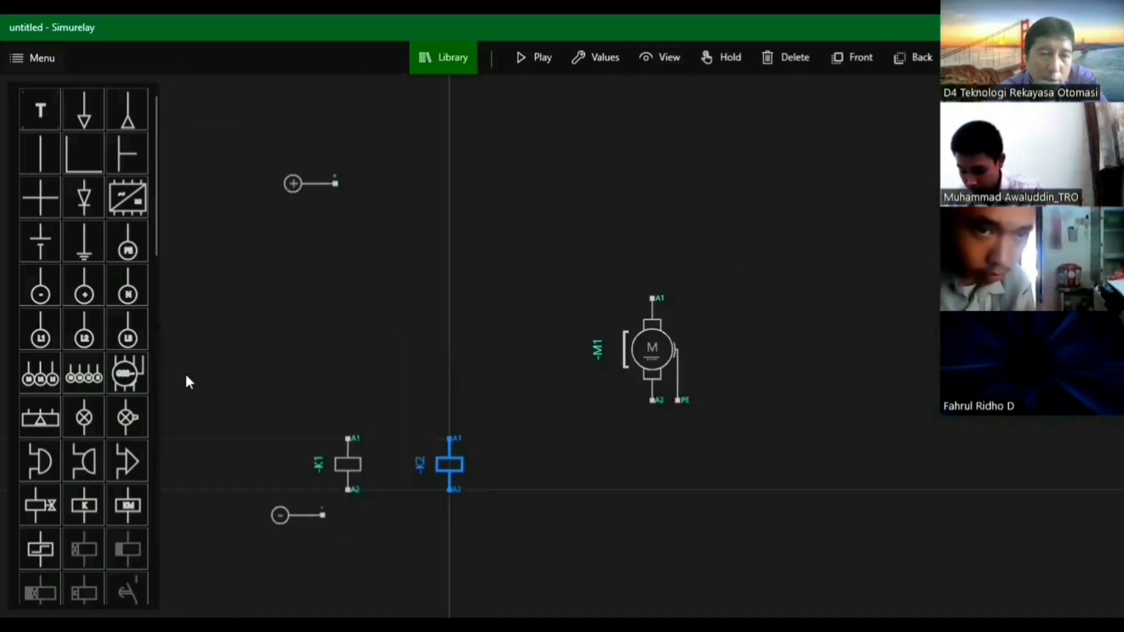
scroll(184, 371, up, 1)
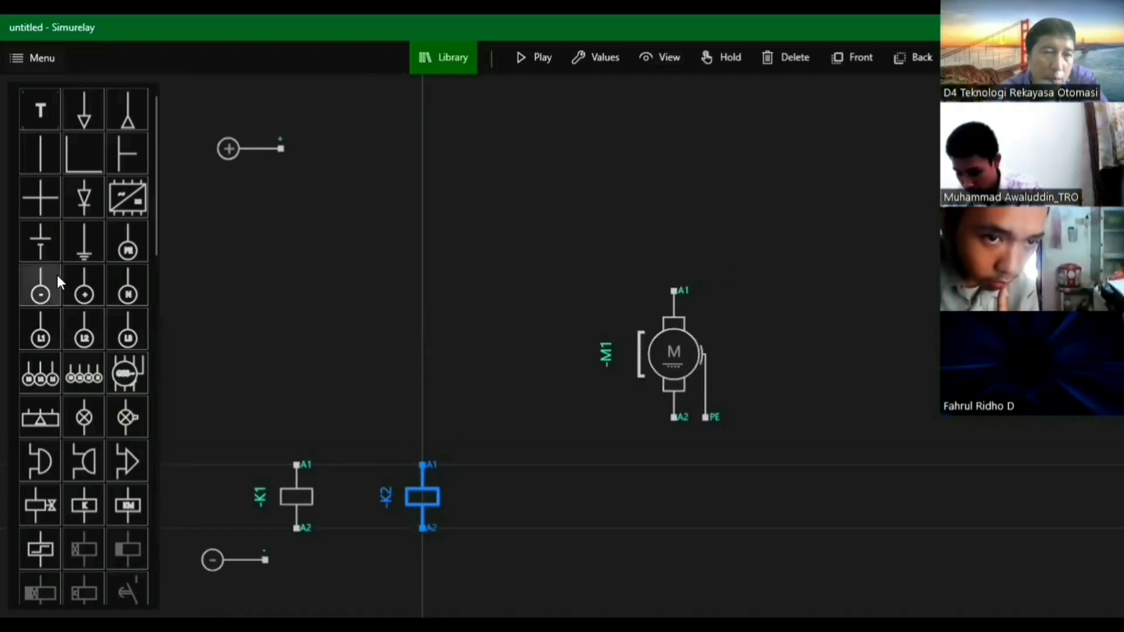
click(87, 279)
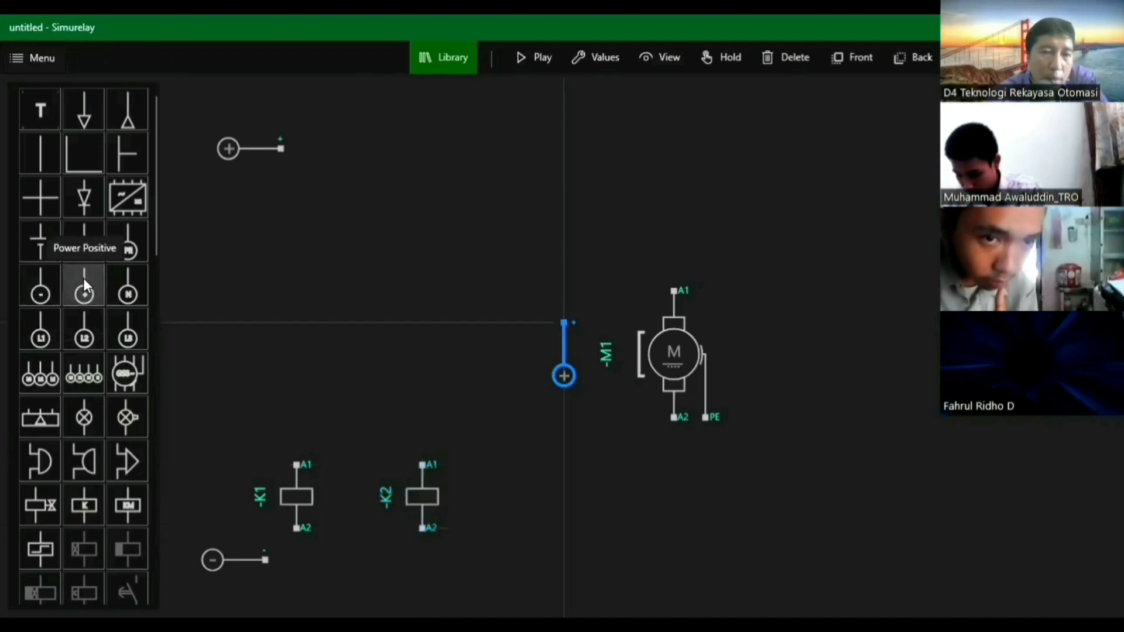
key(Delete)
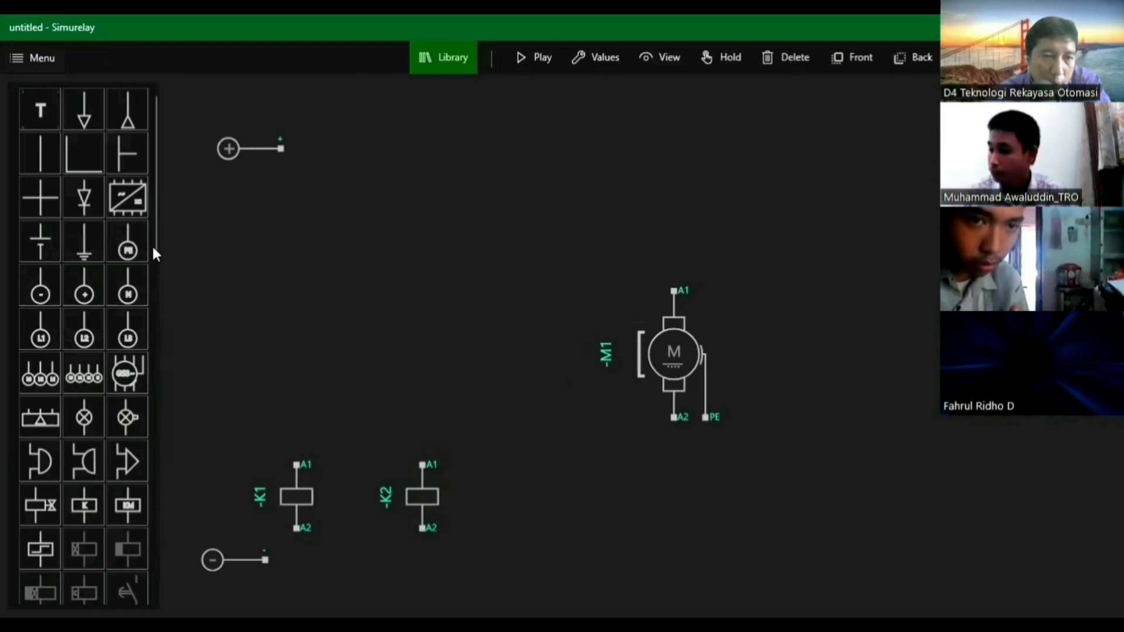
Place a normally open pushbutton below the positive terminal and a normally closed one above it, and wire both in series to the terminal
scroll(155, 267, down, 6)
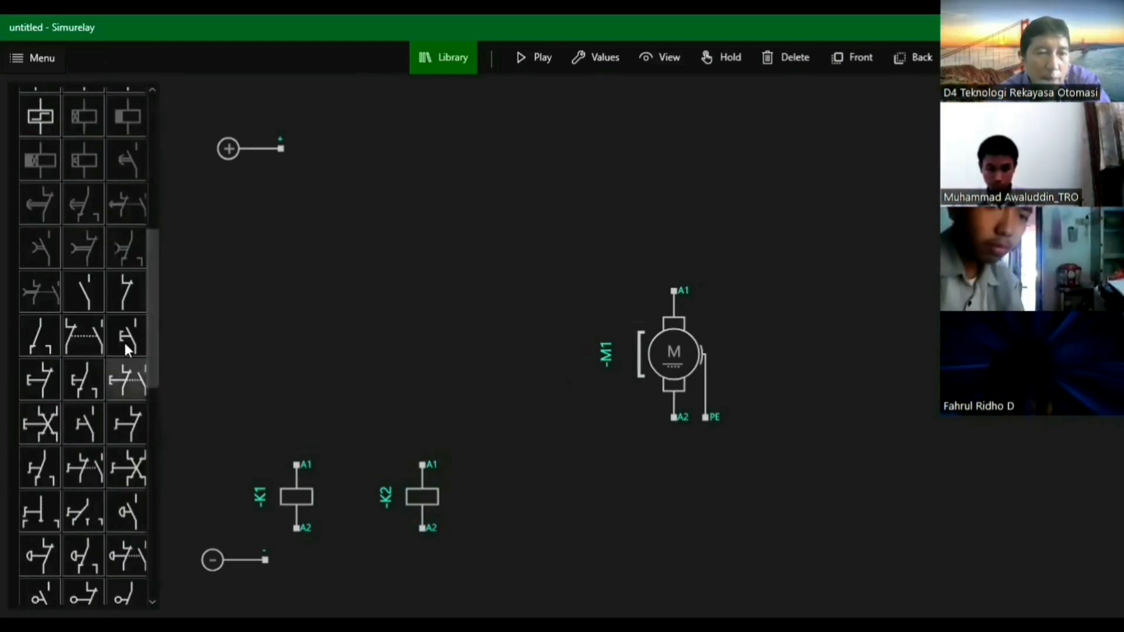
drag(126, 346, 261, 300)
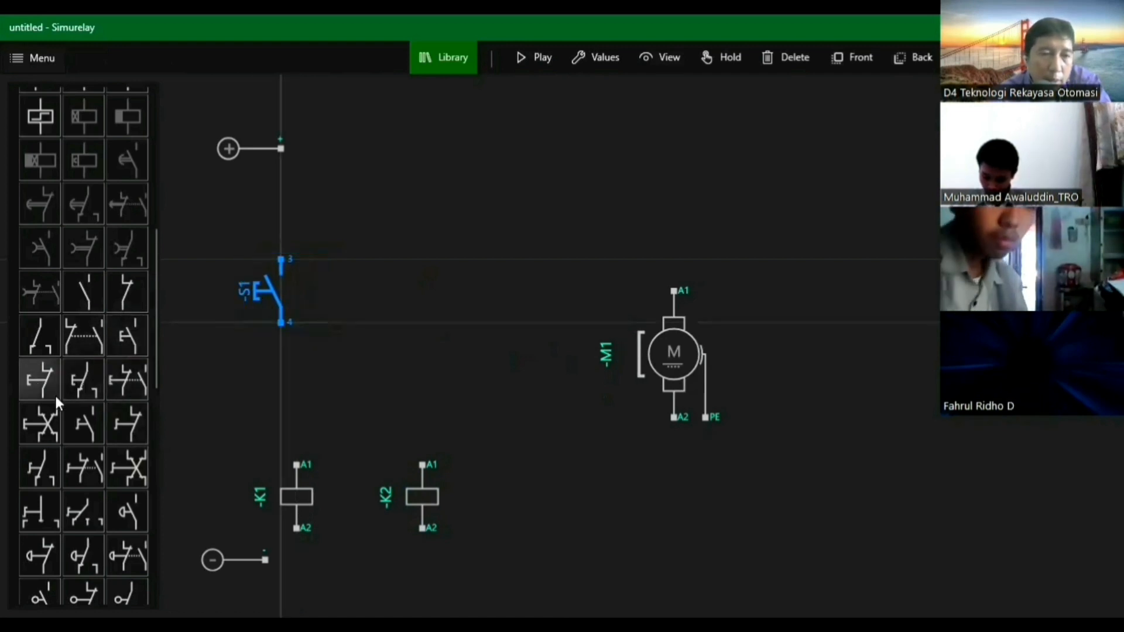
drag(38, 379, 273, 199)
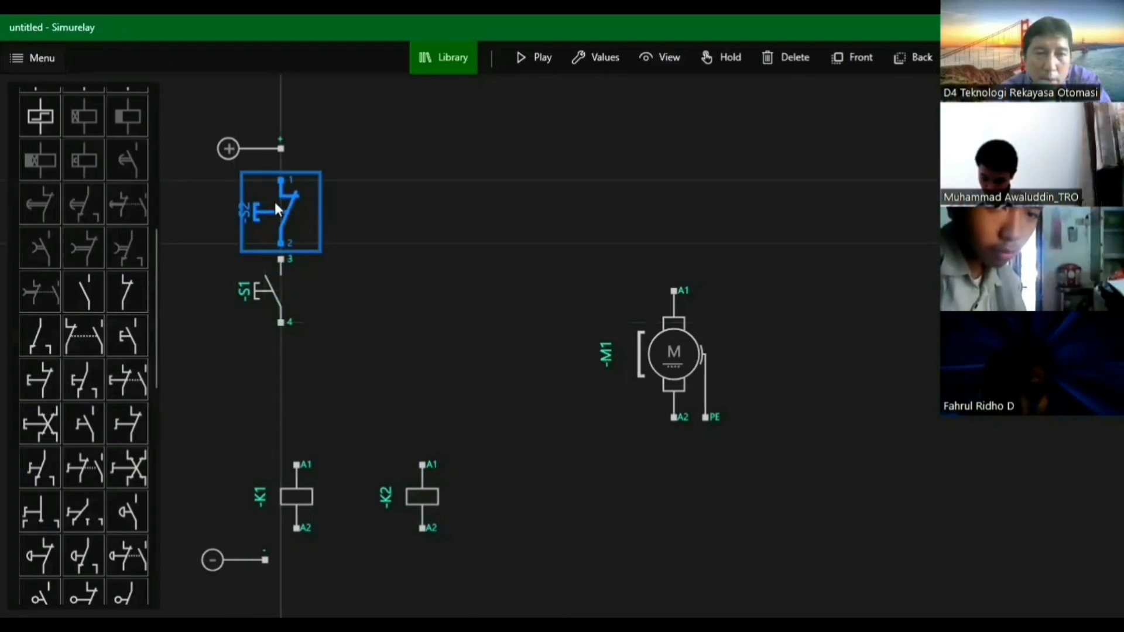
drag(276, 262, 265, 293)
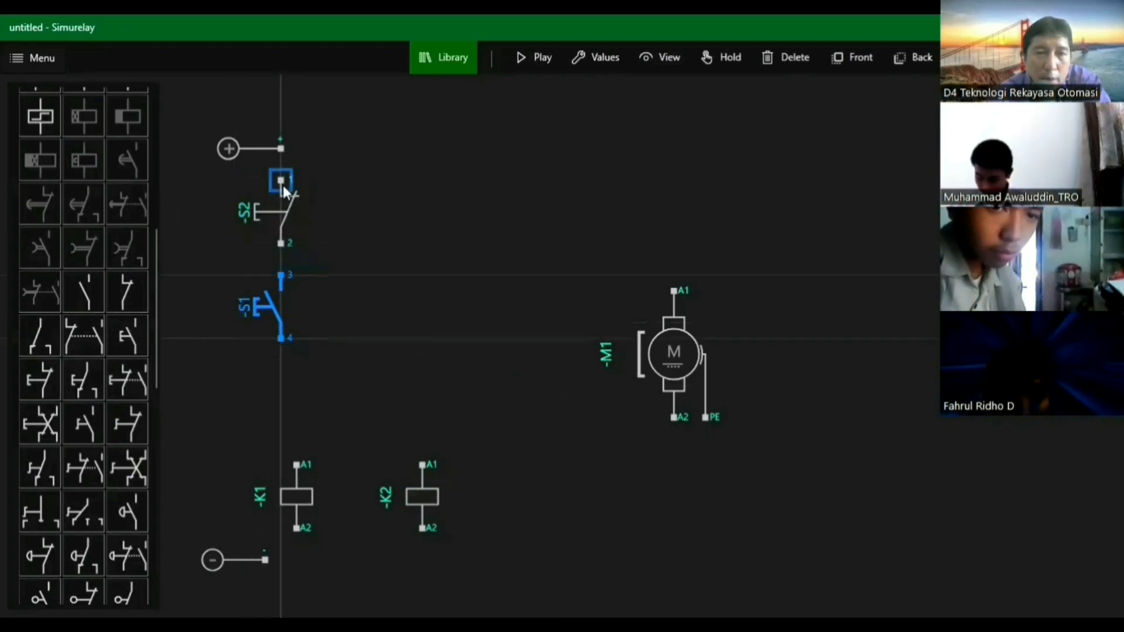
drag(283, 182, 281, 148)
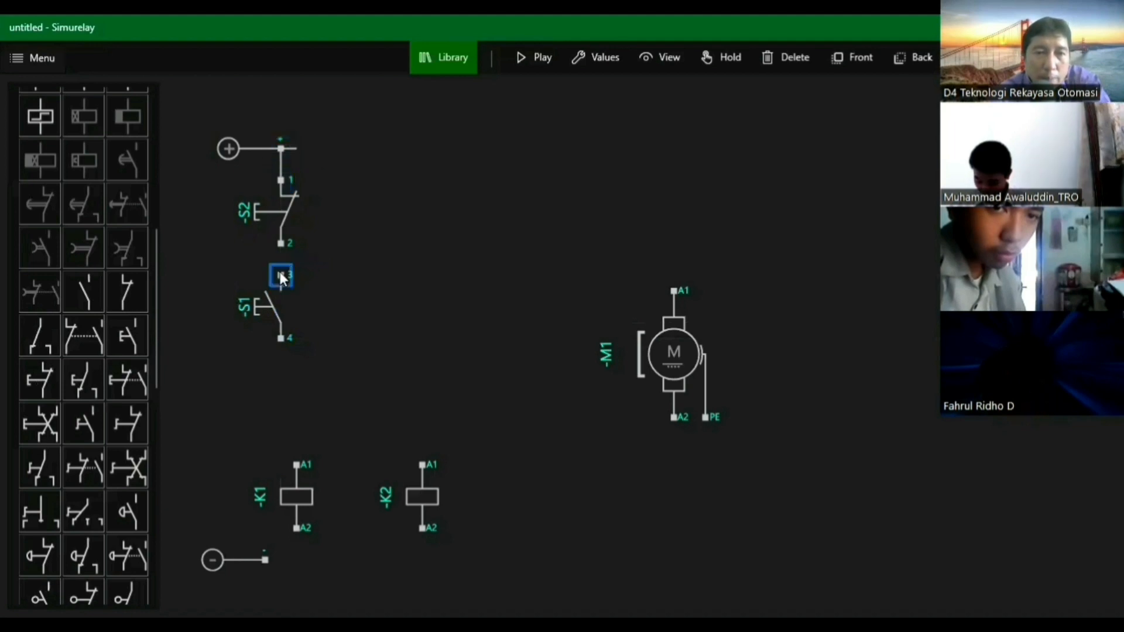
drag(281, 275, 282, 241)
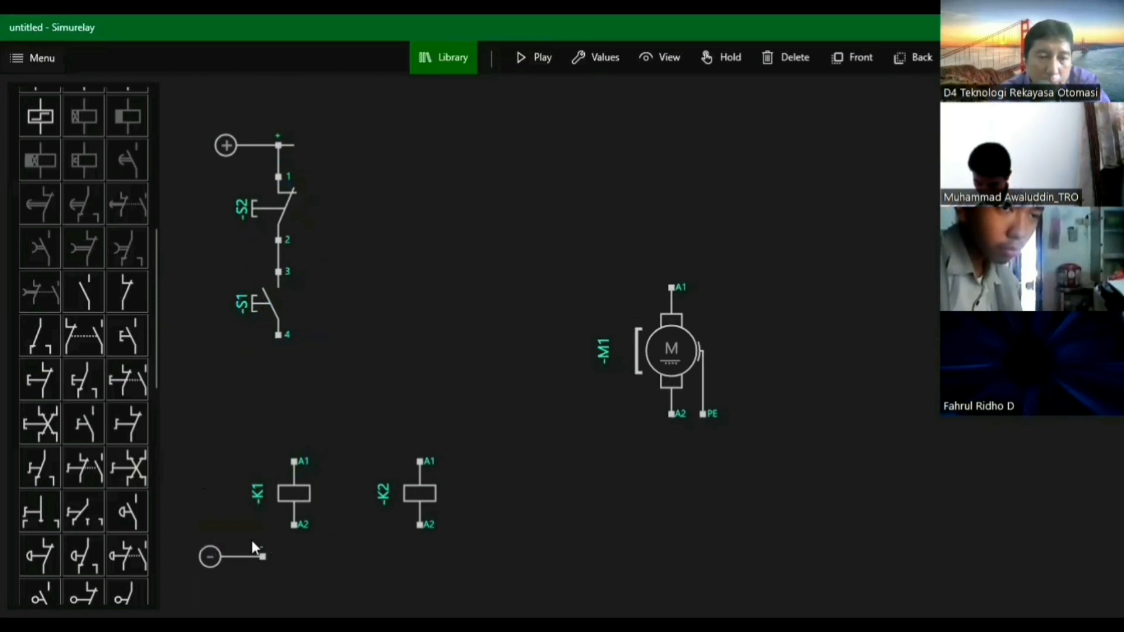
Shift pushbuttons S1 and S2 into line with coil K1 and the negative terminal directly under the positive terminal
drag(213, 557, 229, 557)
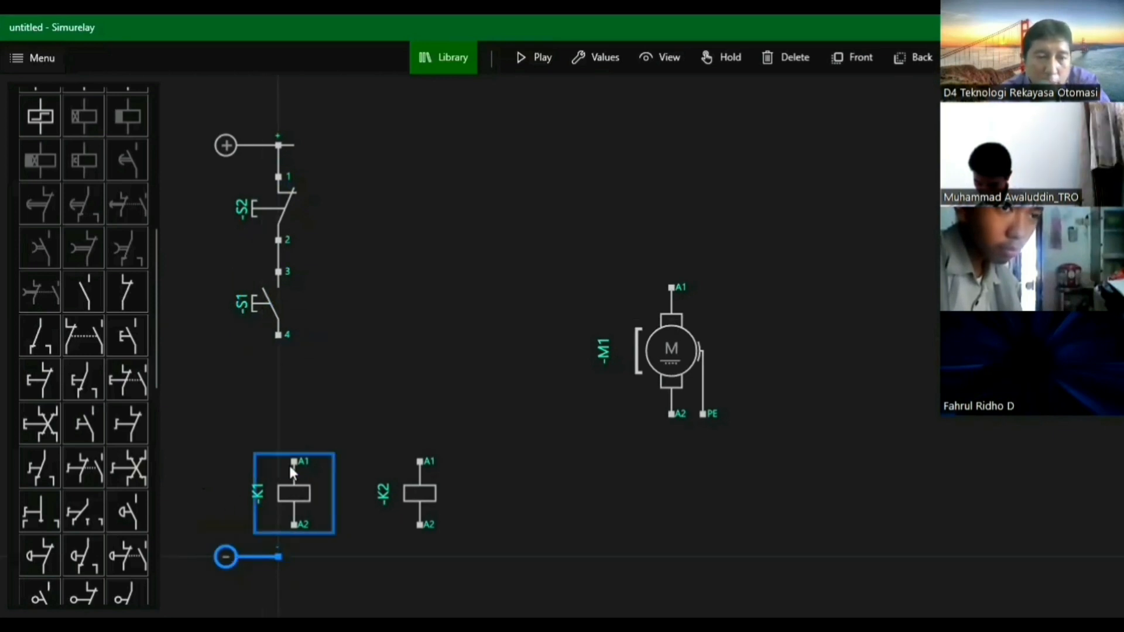
drag(276, 308, 283, 307)
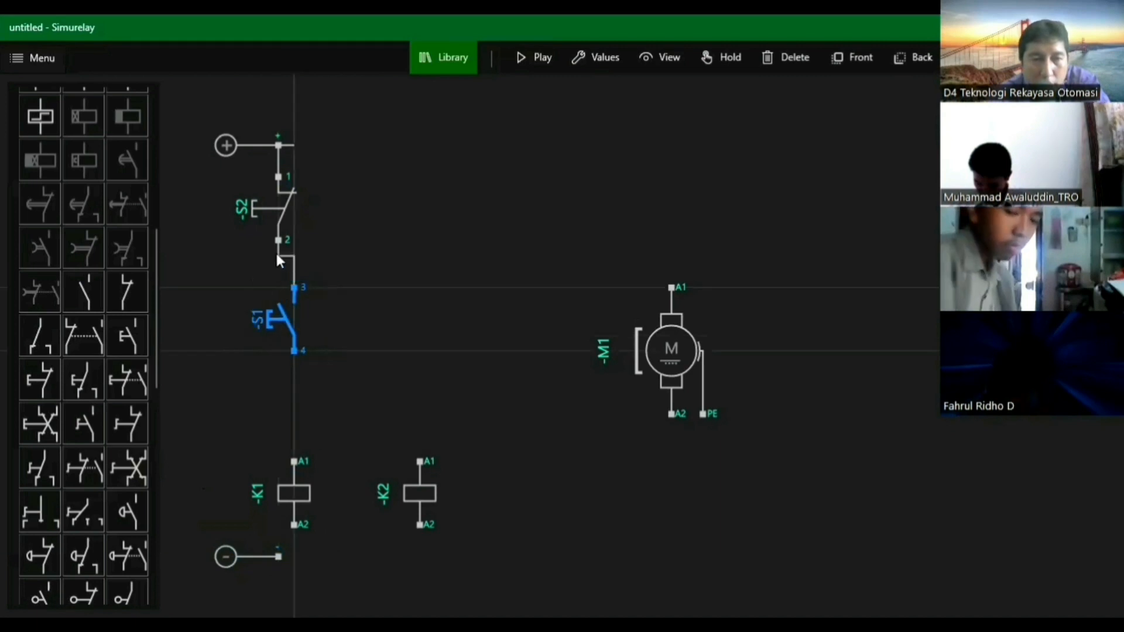
drag(285, 211, 308, 206)
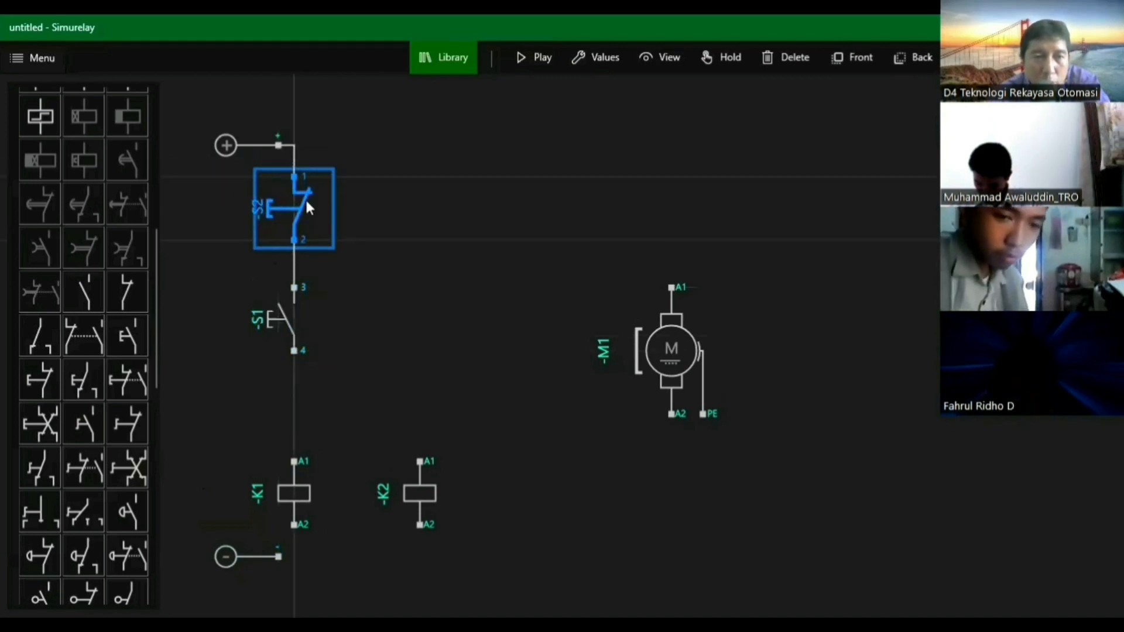
click(364, 346)
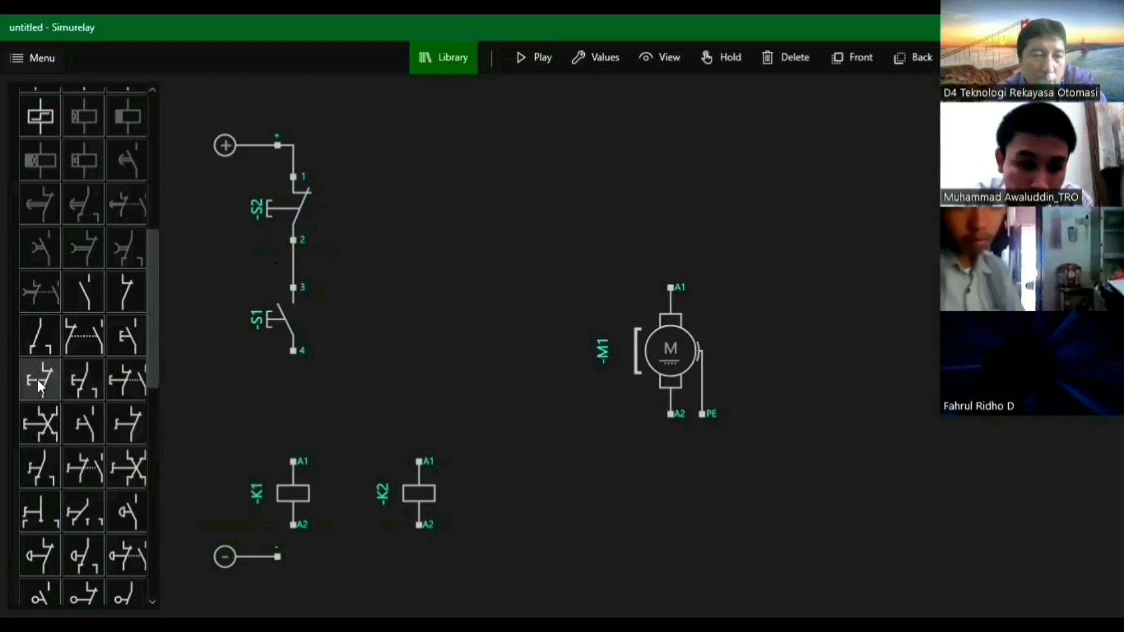
Insert a normally closed relay contact between pushbutton S1 and coil K1, lowering the coil to make room
click(136, 303)
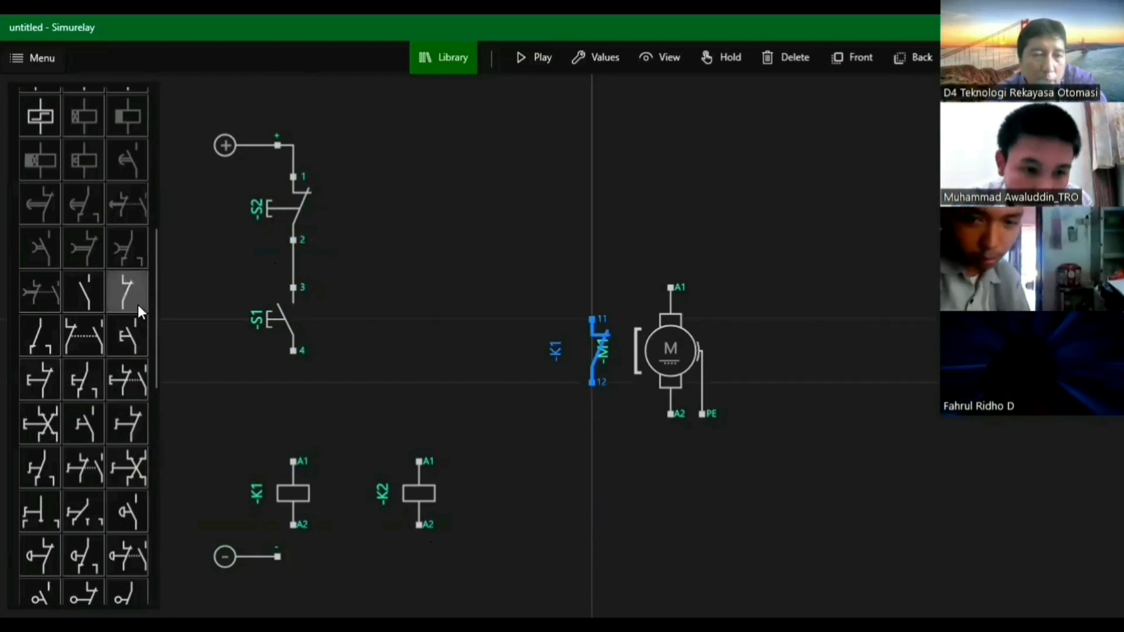
drag(582, 333, 289, 398)
mouse_move(289, 499)
mouse_down()
mouse_move(295, 507)
mouse_move(278, 513)
mouse_up()
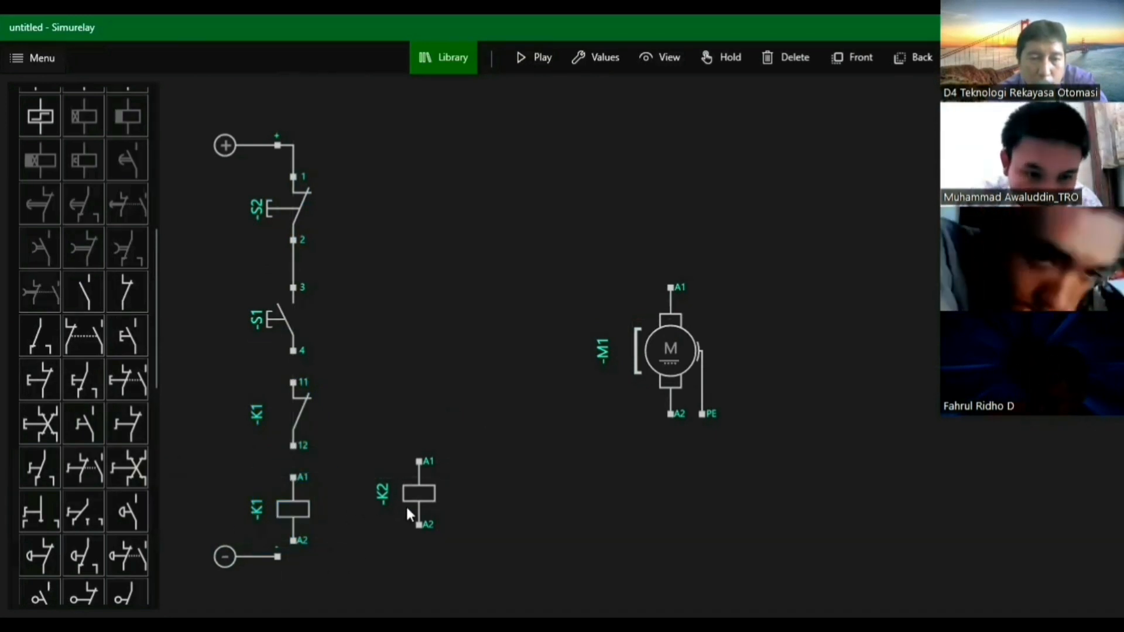
click(296, 438)
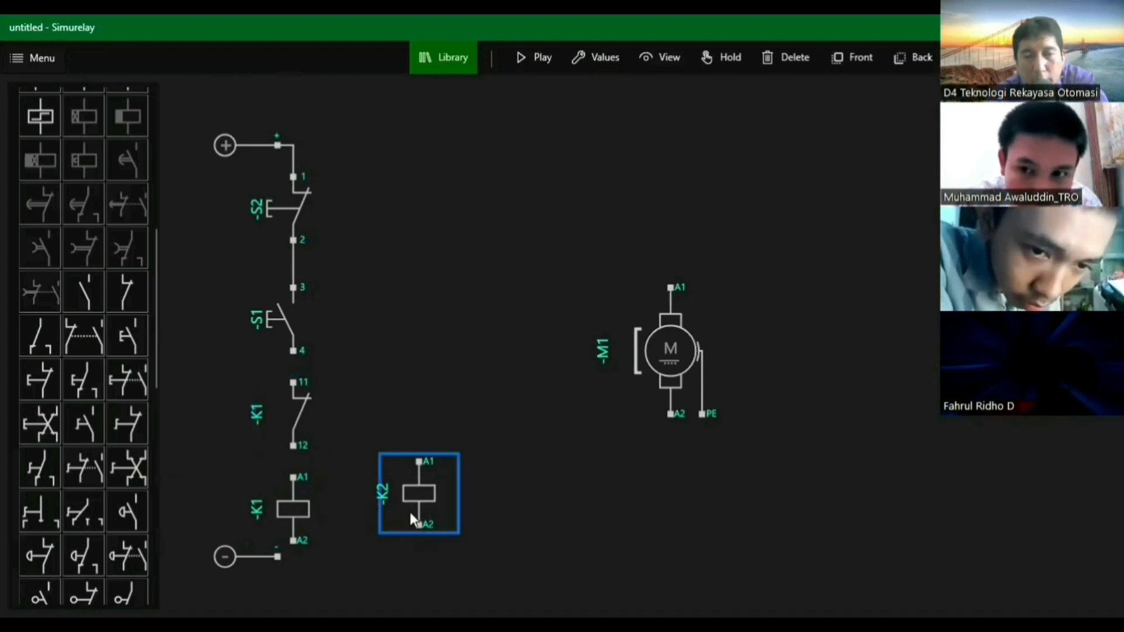
Reassign the normally closed contact between pushbutton S1 and coil K1 to relay K2 by setting its number to 2
click(304, 402)
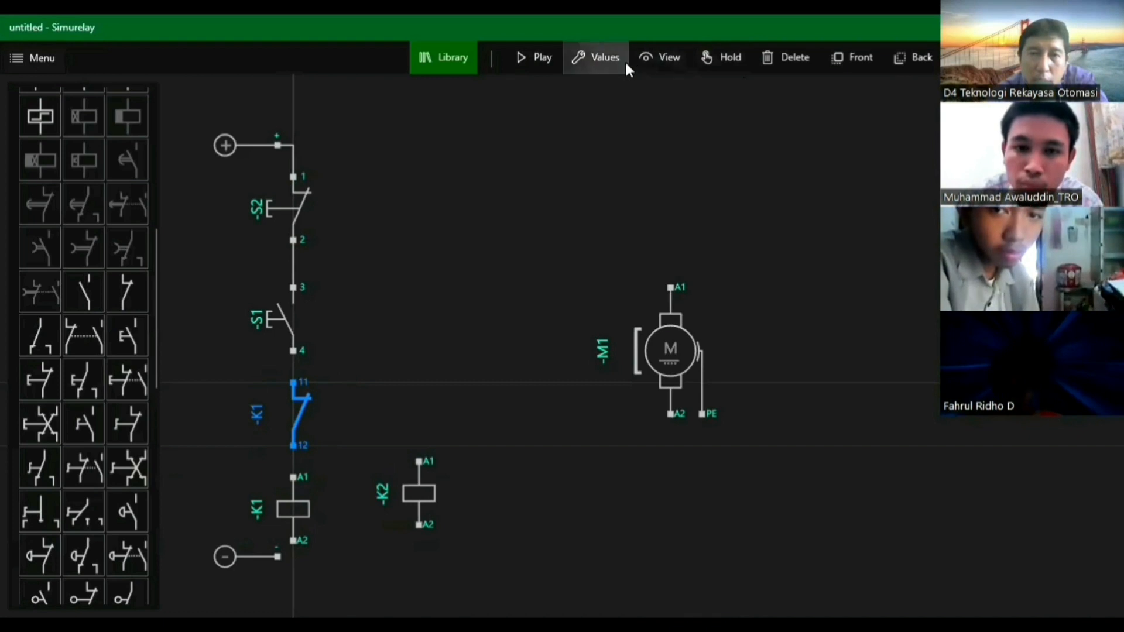
click(609, 58)
click(539, 64)
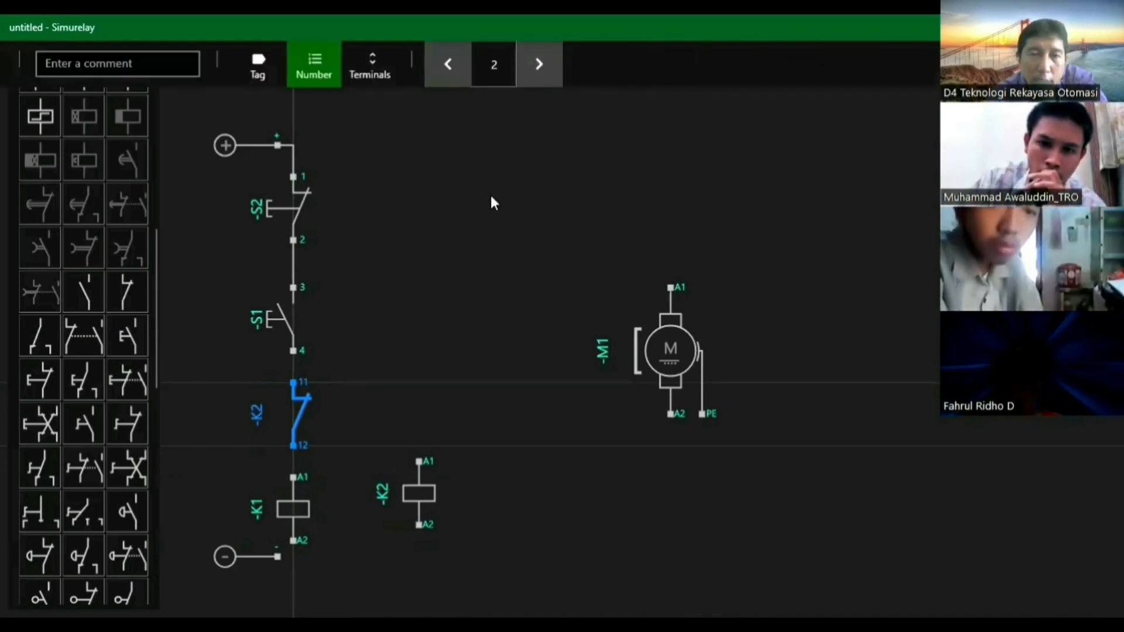
click(468, 243)
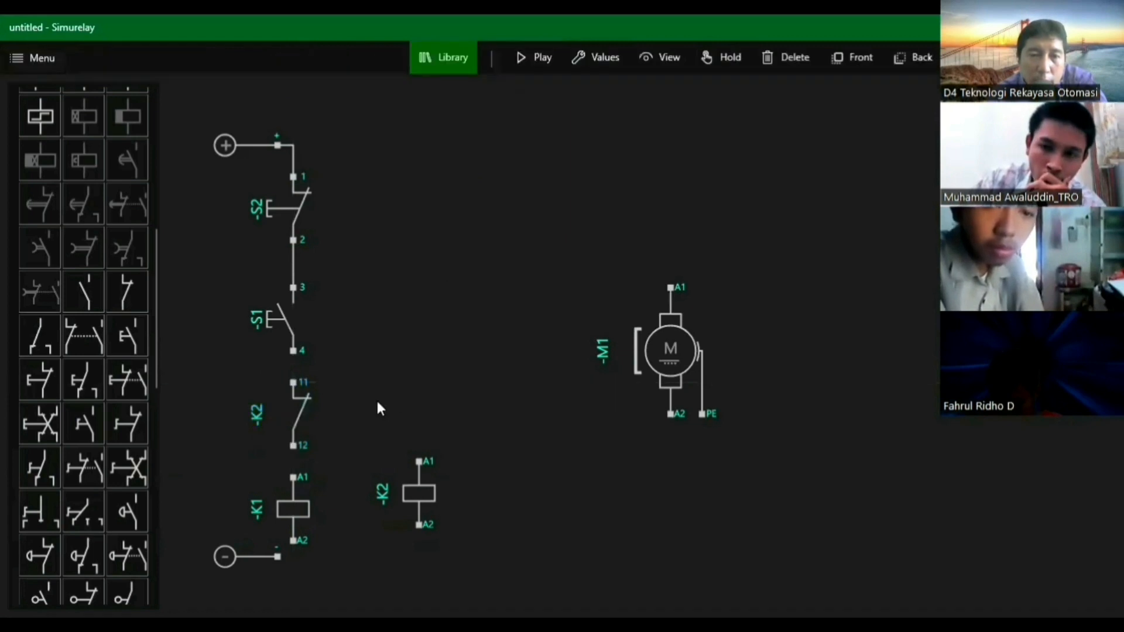
click(315, 425)
click(253, 416)
click(435, 506)
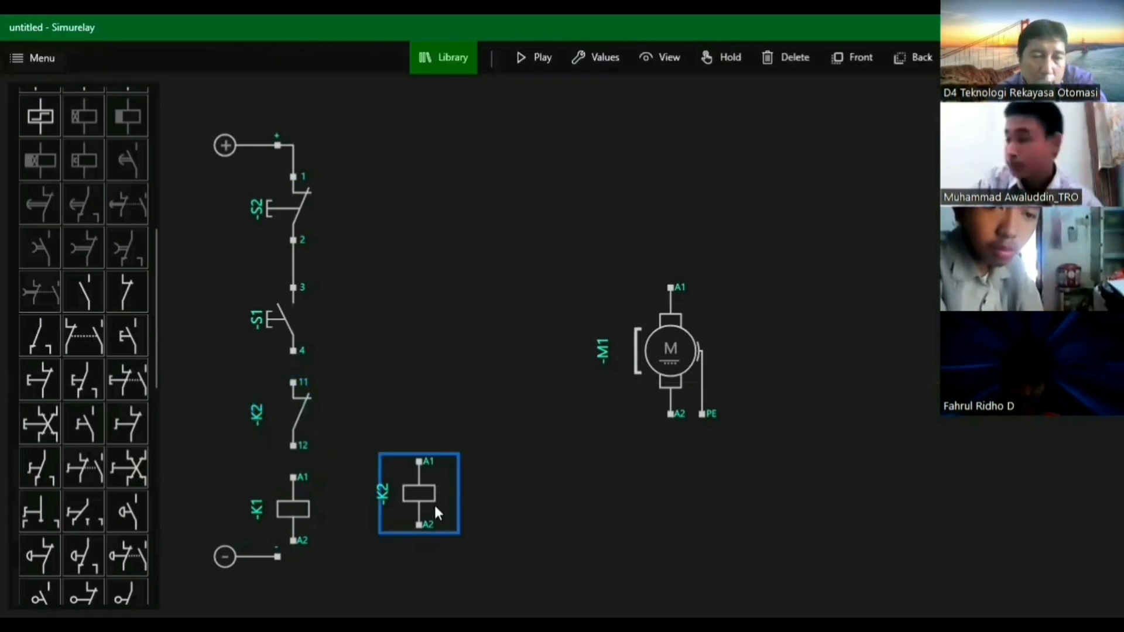
click(435, 506)
Wire pushbutton S1, the normally closed K2 contact and coil K1 in series down to the negative terminal
drag(291, 383, 289, 350)
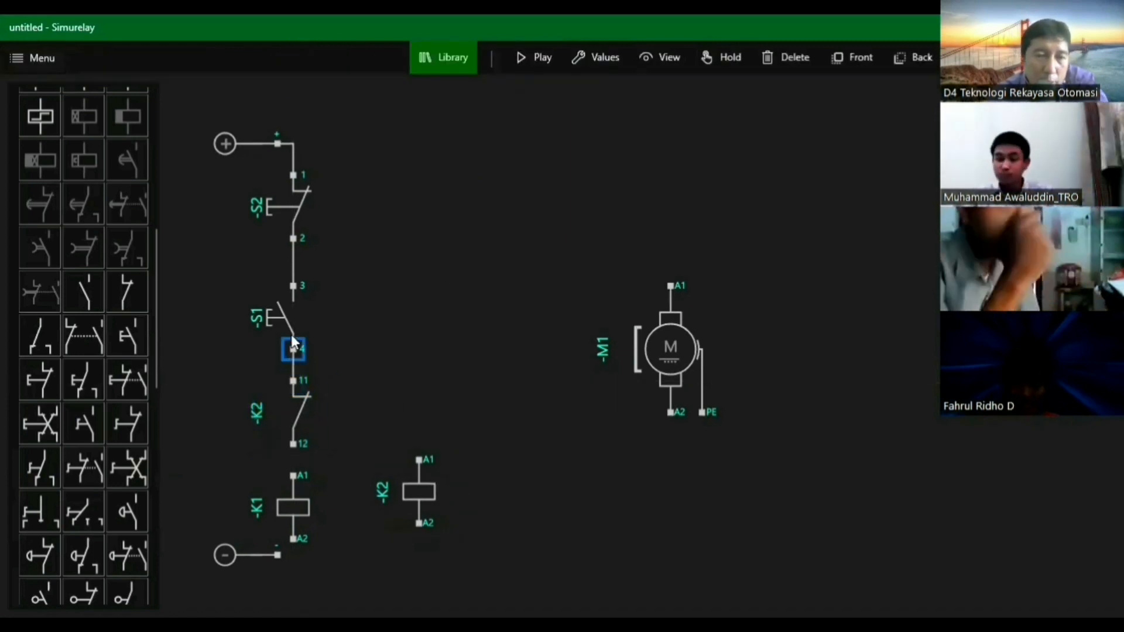
click(293, 448)
click(293, 478)
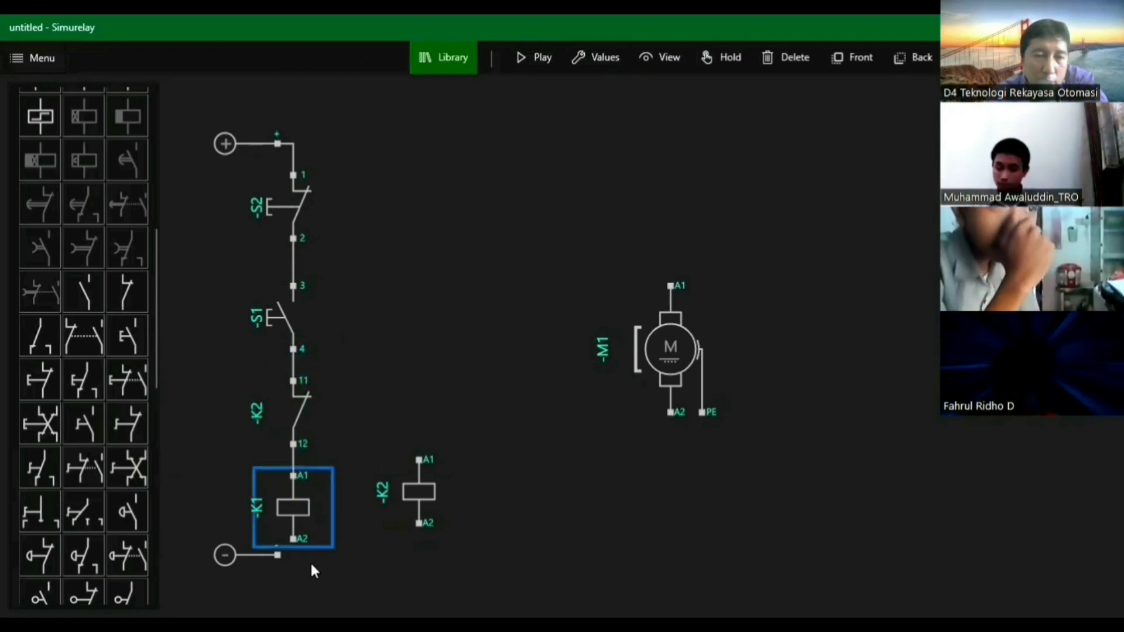
click(293, 543)
click(277, 555)
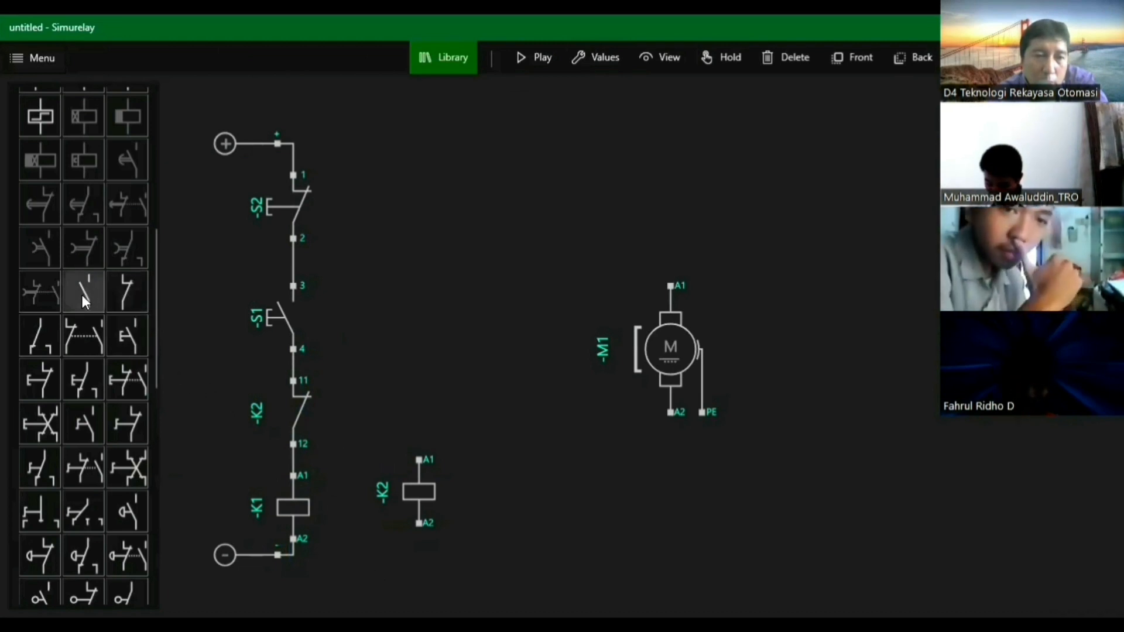
Place a normally open pushbutton and a normally closed K1 contact above coil K2, lowering the coil level with coil K1
drag(117, 351, 553, 356)
drag(434, 345, 402, 314)
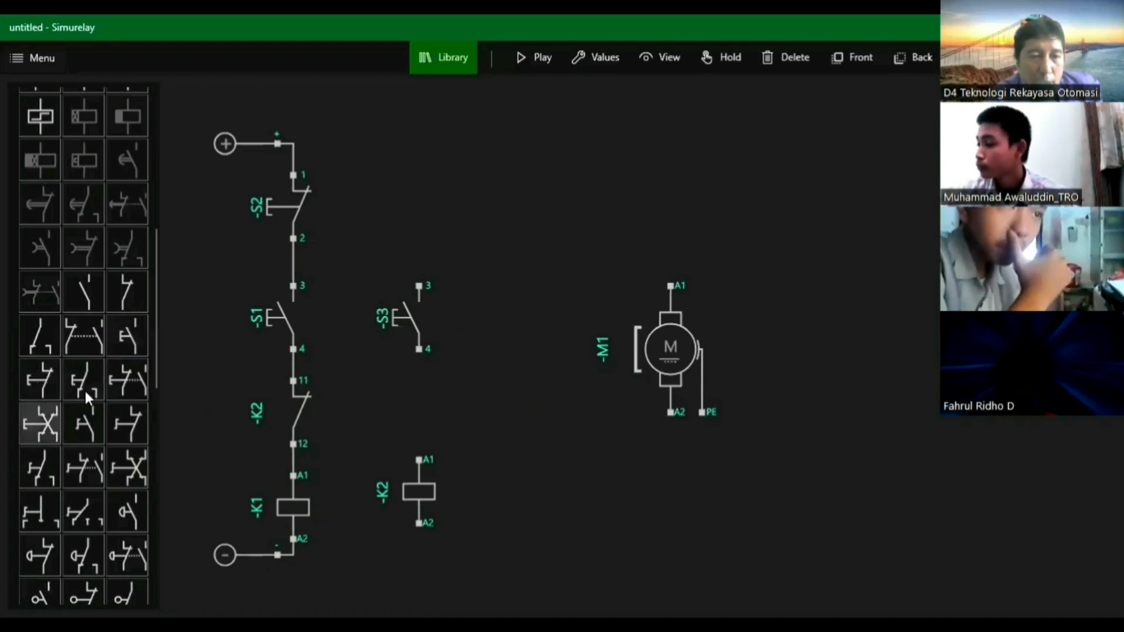
drag(136, 292, 424, 397)
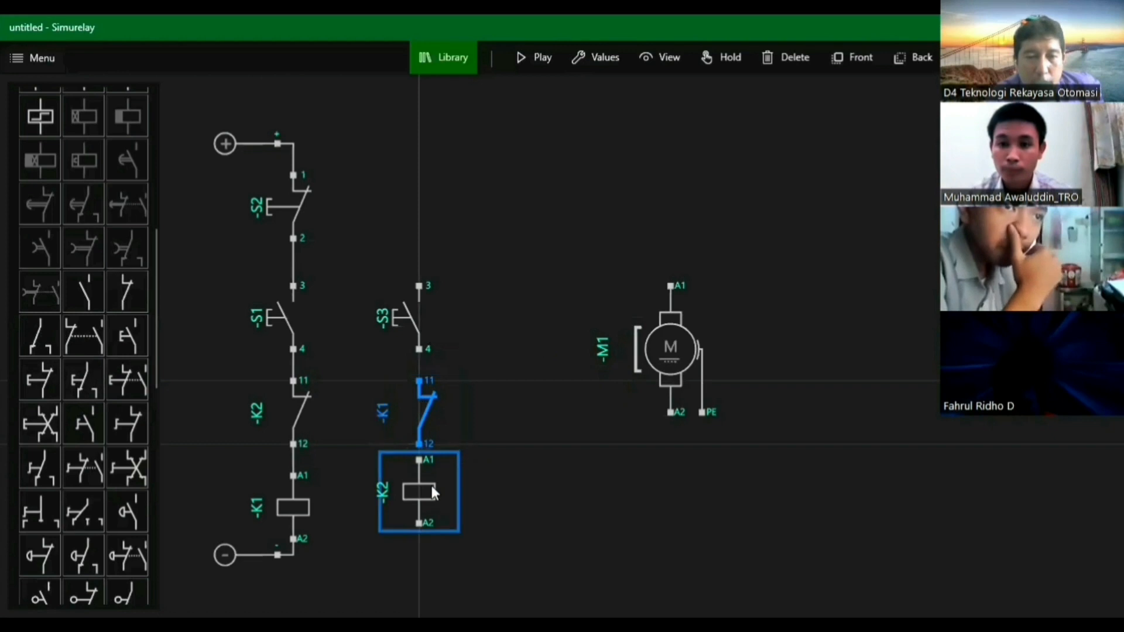
drag(431, 486, 420, 511)
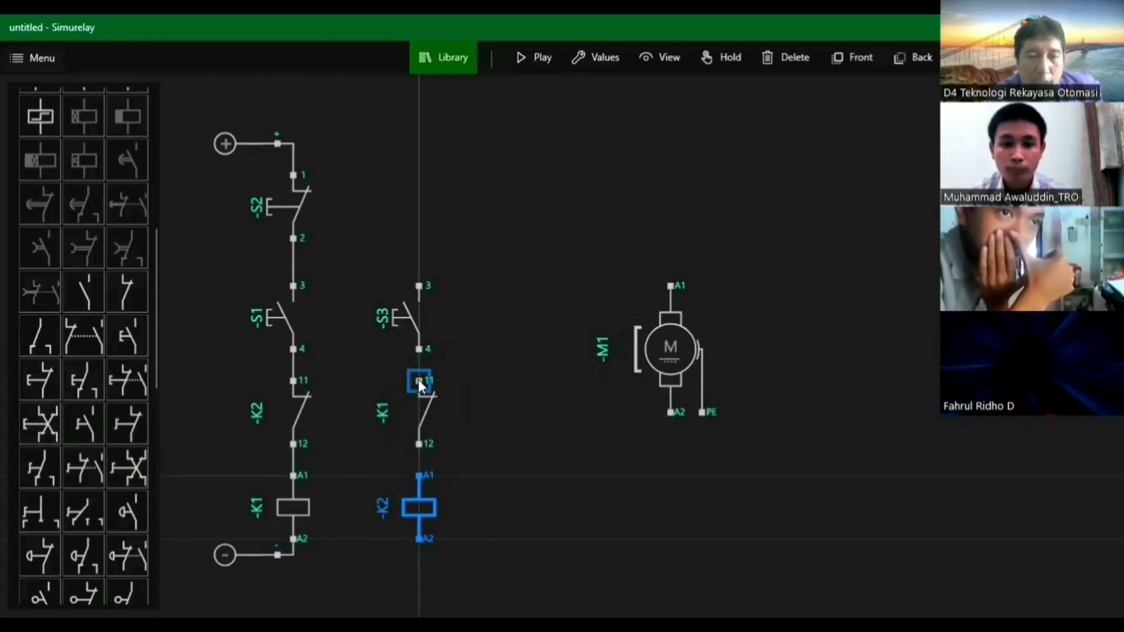
Wire pushbutton S3, the normally closed K1 contact and coil K2 in series between S2's output and the negative terminal
drag(418, 381, 415, 354)
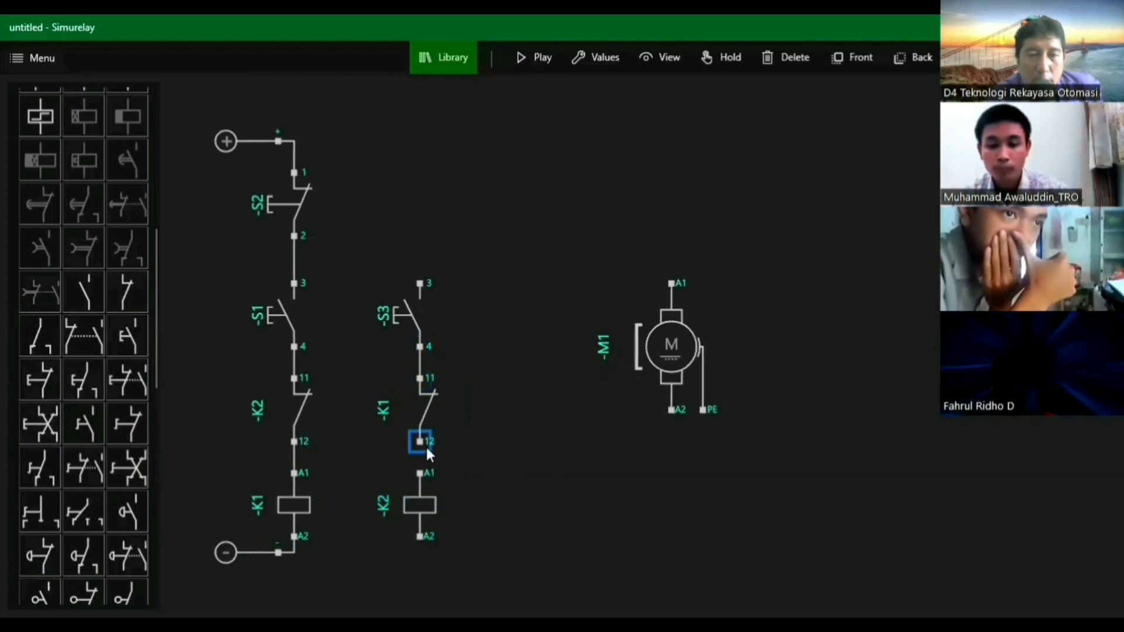
drag(421, 466, 421, 474)
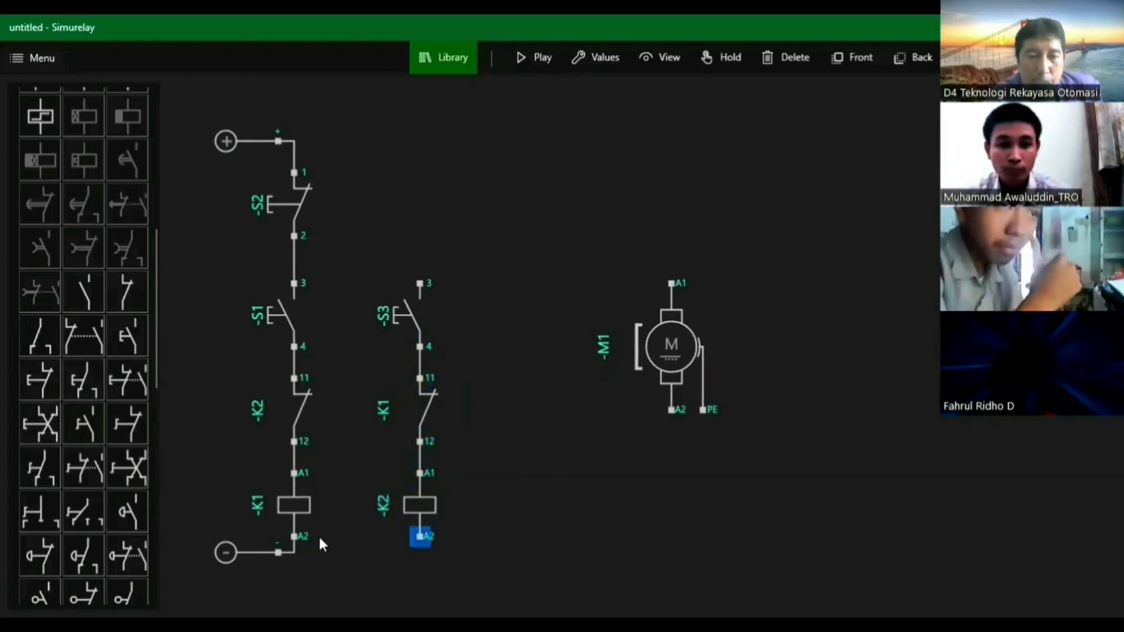
drag(281, 555, 281, 553)
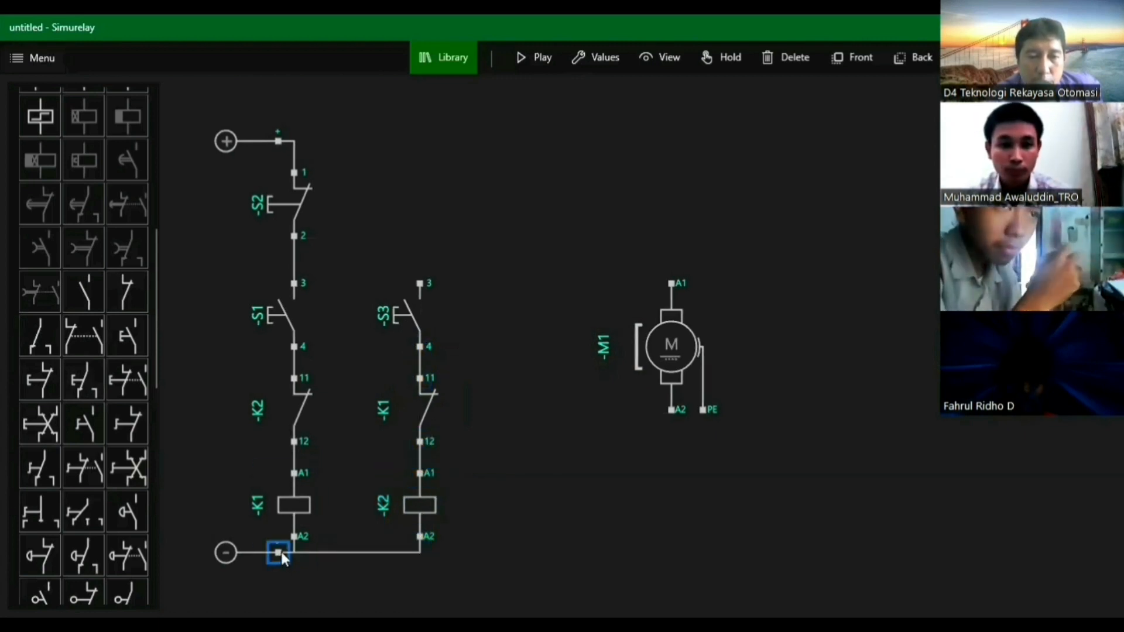
click(420, 285)
click(293, 237)
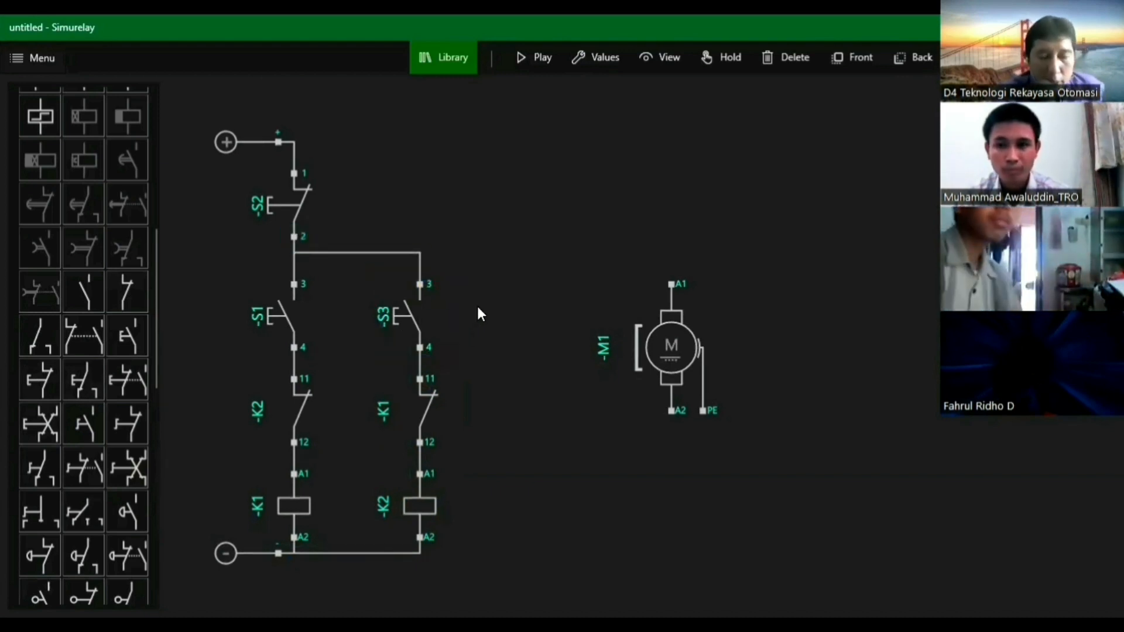
Run the simulation, test coil K1 by operating and releasing pushbutton S1, and stop the simulation
click(530, 56)
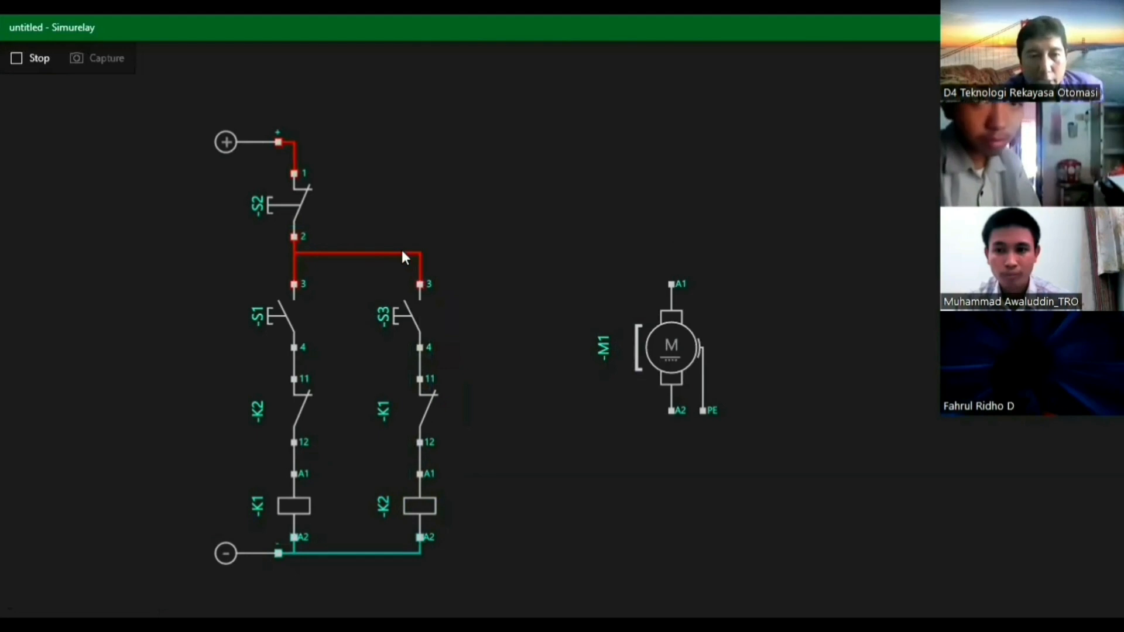
click(286, 315)
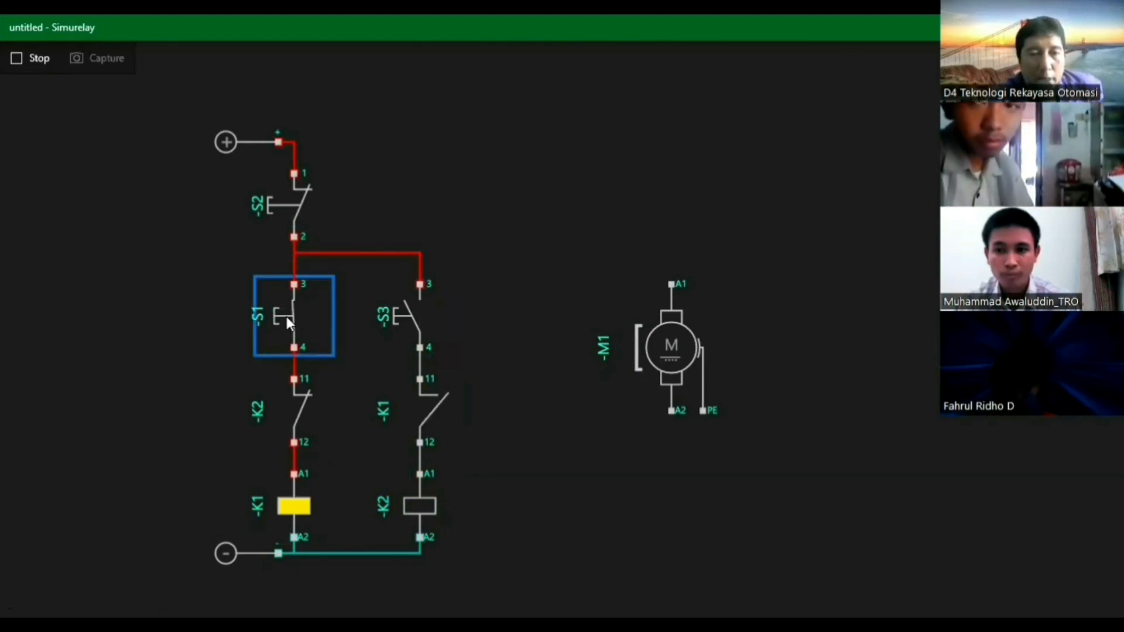
drag(286, 316, 286, 314)
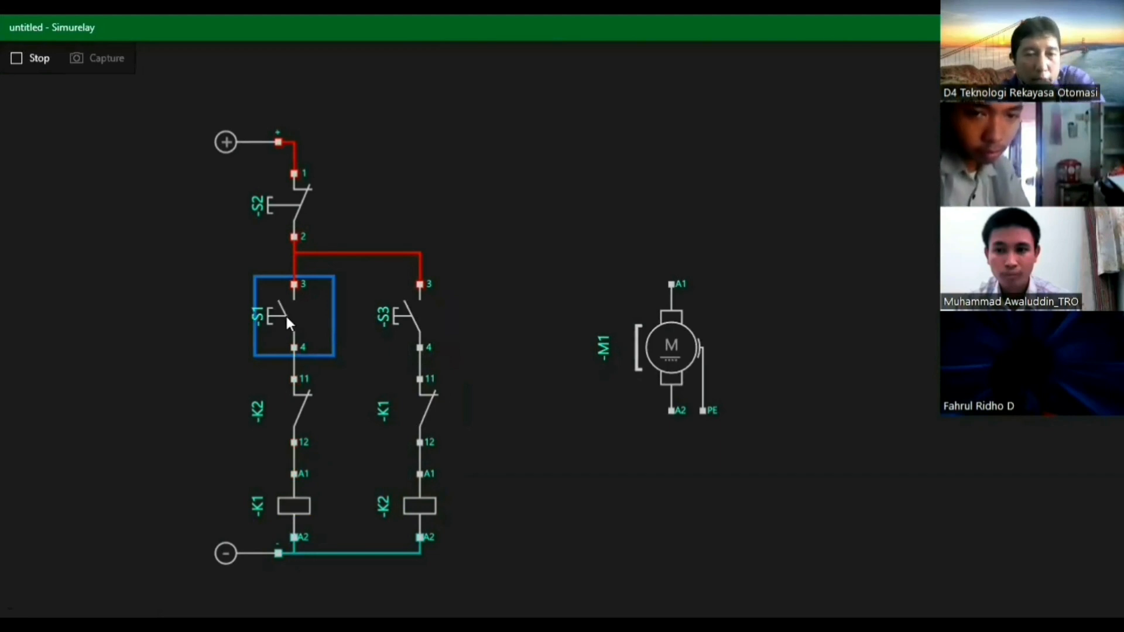
click(32, 69)
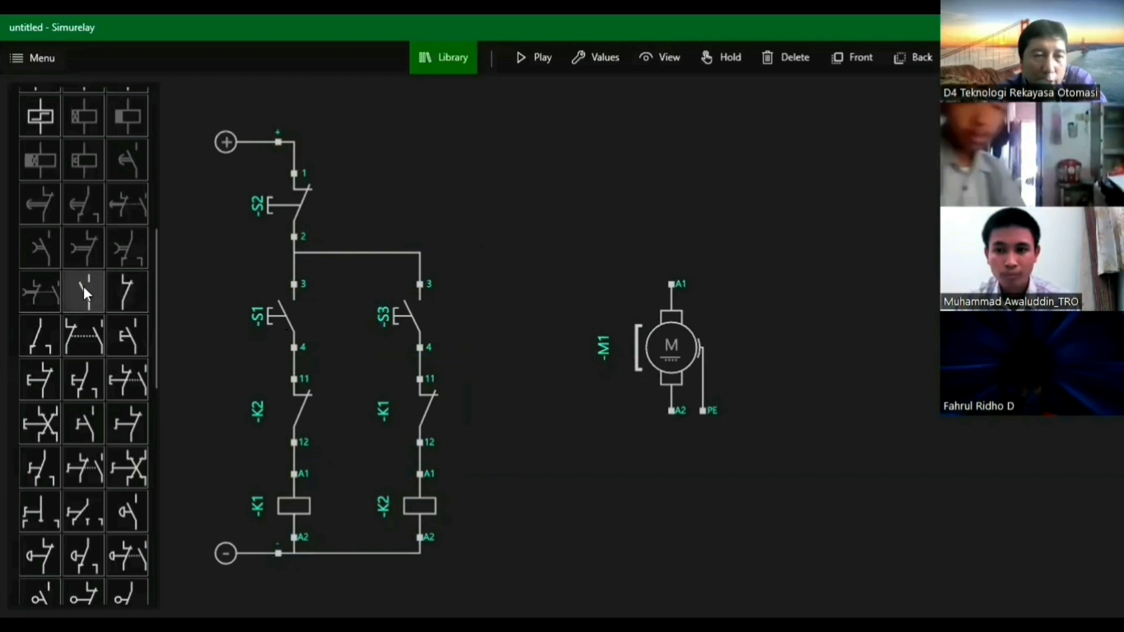
Place a normally open K1 contact beside pushbutton S1, moving the S3, K1 contact and coil K2 branch right to make room
drag(87, 292, 584, 361)
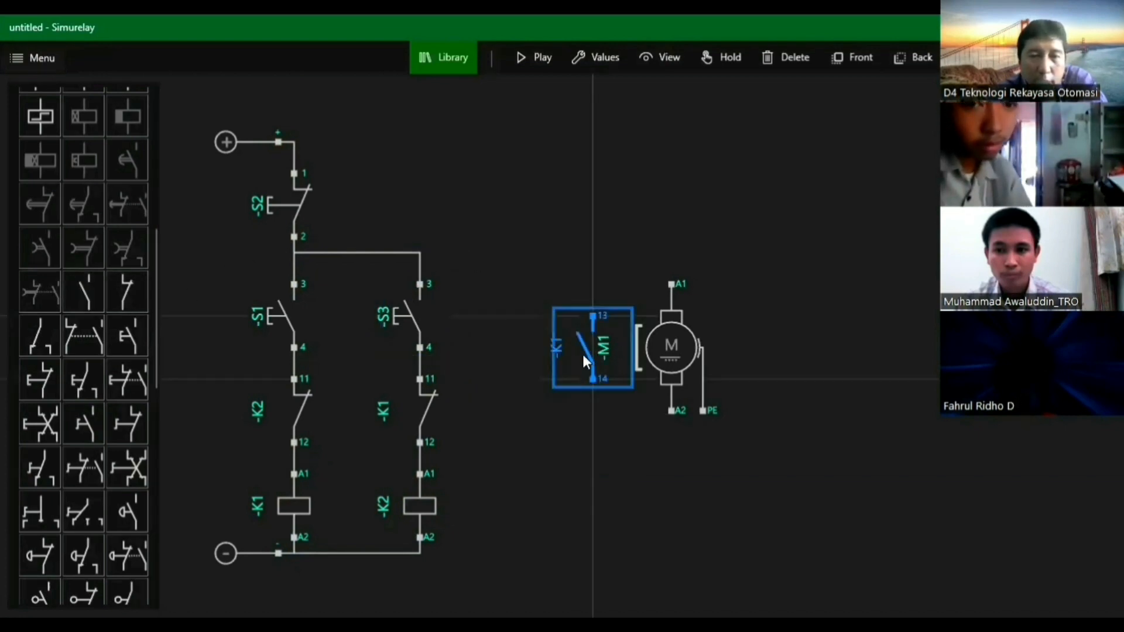
mouse_move(450, 335)
mouse_down()
mouse_move(354, 300)
mouse_move(354, 316)
mouse_move(445, 330)
mouse_move(445, 316)
mouse_move(447, 341)
mouse_up()
drag(427, 402, 458, 418)
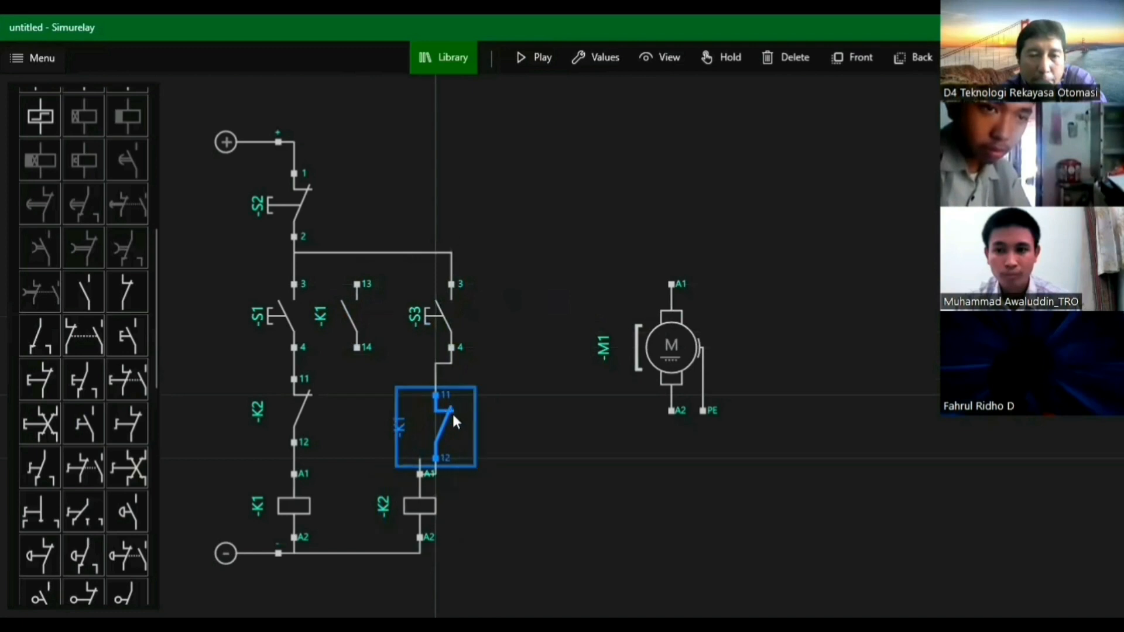
drag(412, 500, 457, 506)
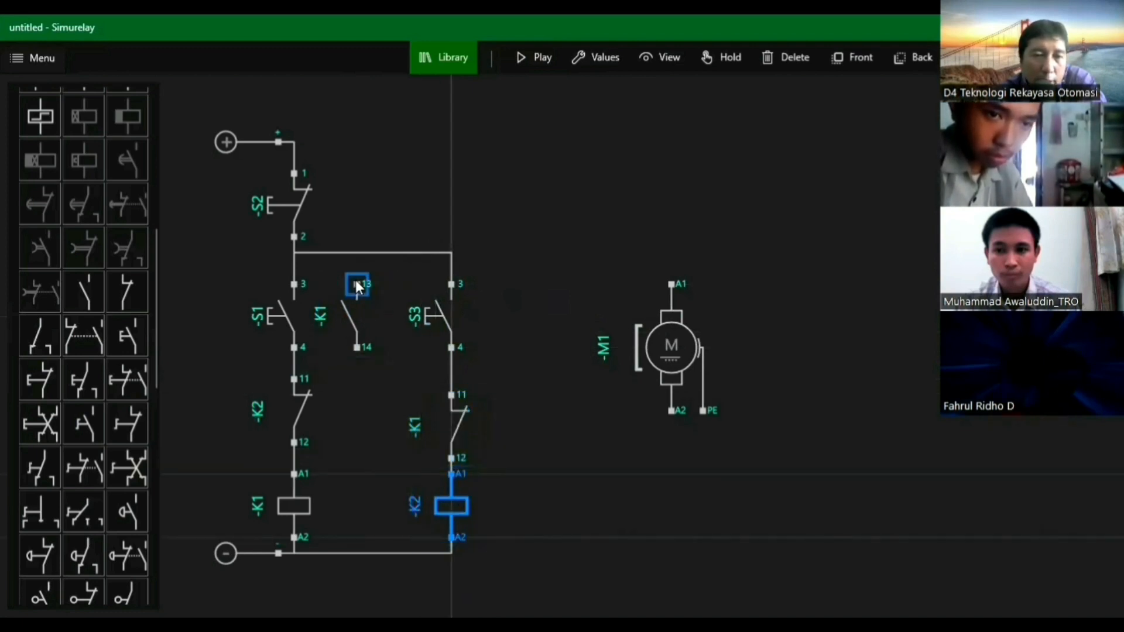
Wire the normally open K1 contact in parallel with pushbutton S1 and lower the S3 supply wire onto the same line
drag(356, 284, 294, 284)
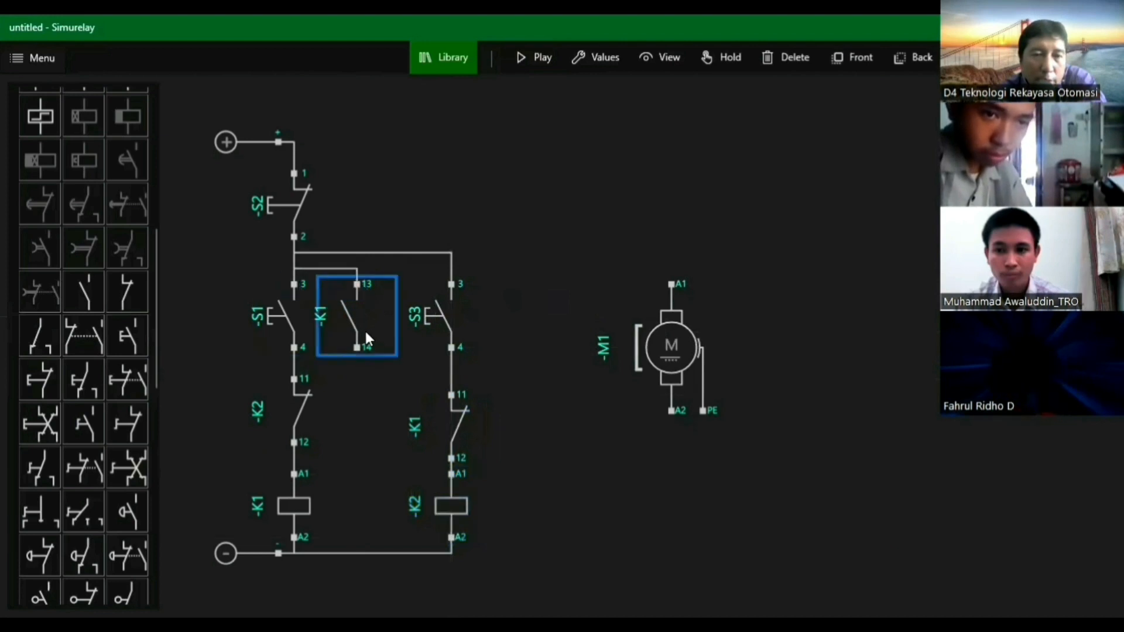
drag(357, 349, 294, 348)
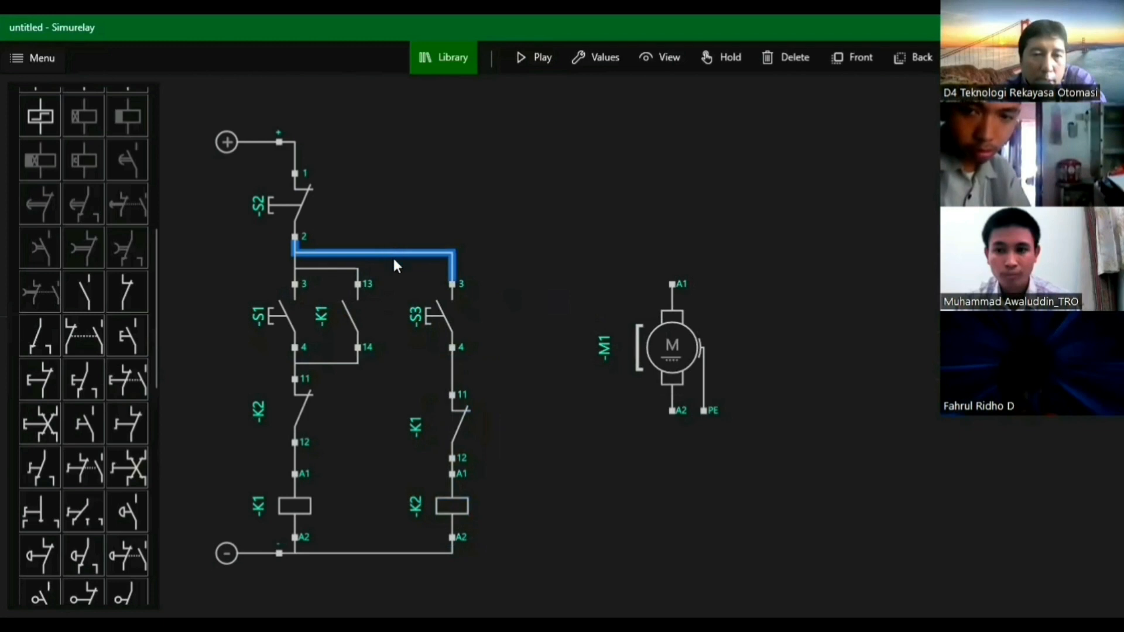
drag(394, 254, 394, 271)
click(546, 293)
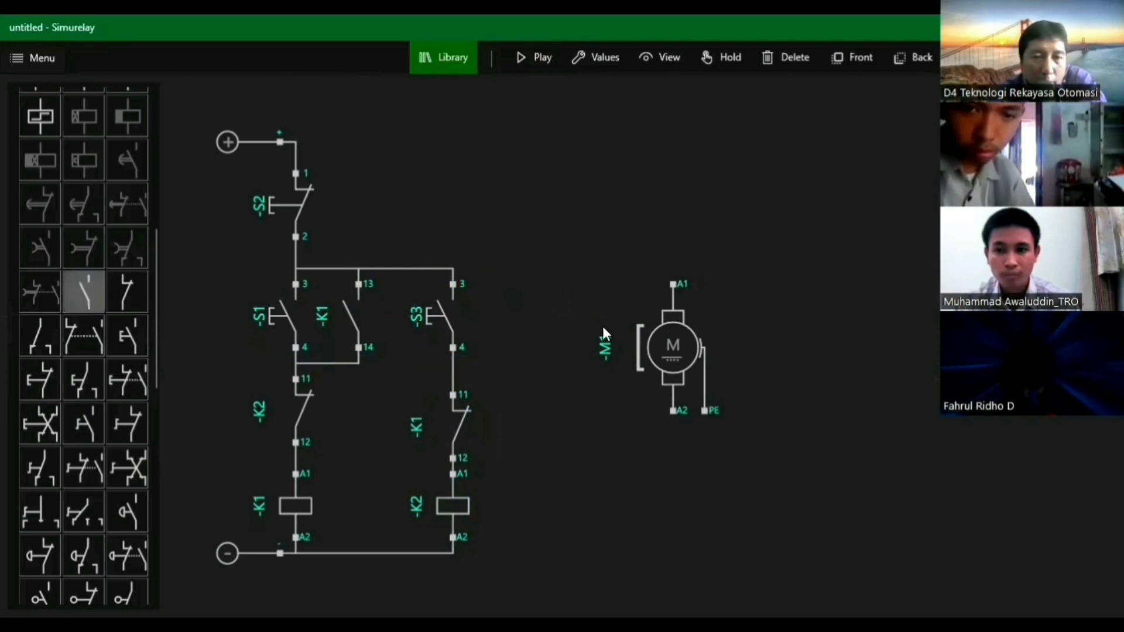
Add a normally open contact in parallel with pushbutton S3 and assign it to relay K2
drag(571, 350, 577, 349)
drag(514, 314, 518, 318)
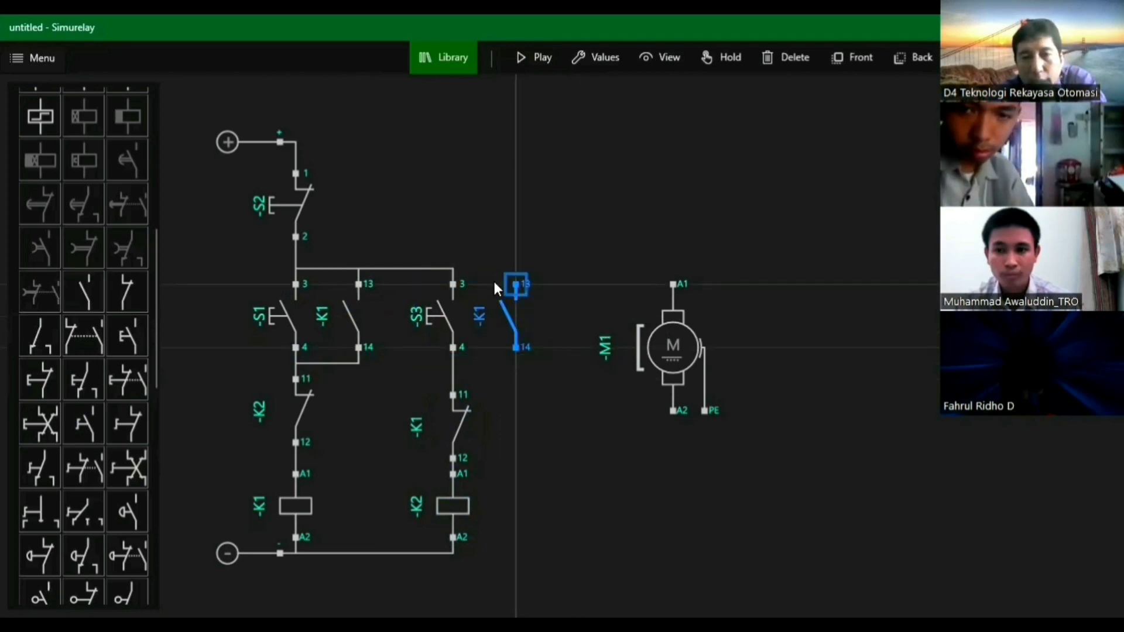
drag(453, 283, 453, 284)
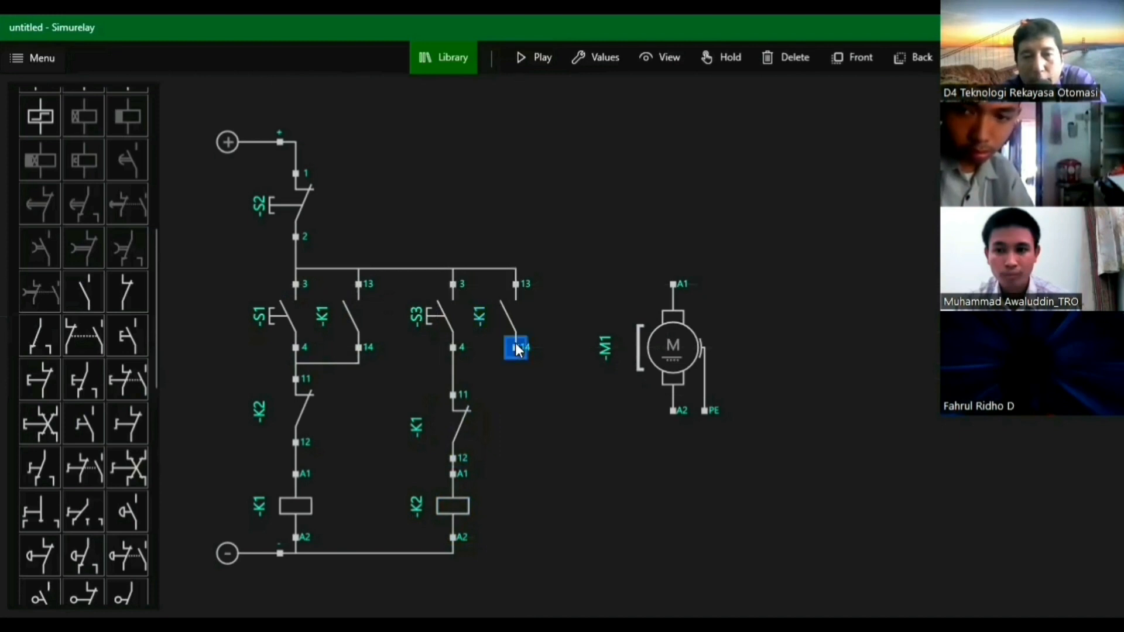
click(453, 347)
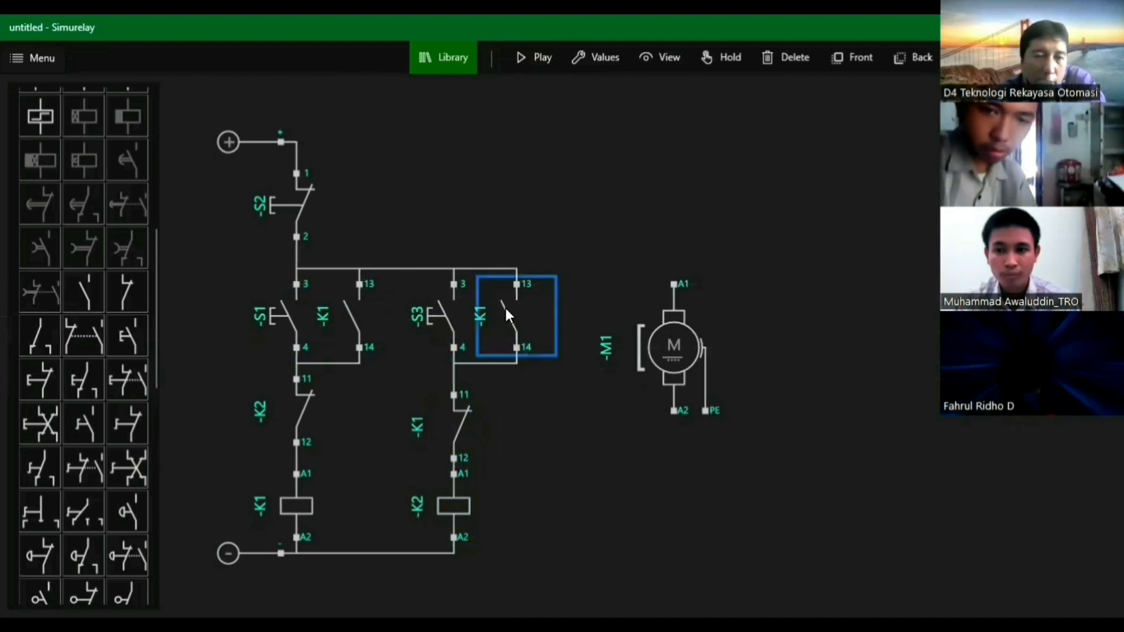
click(504, 307)
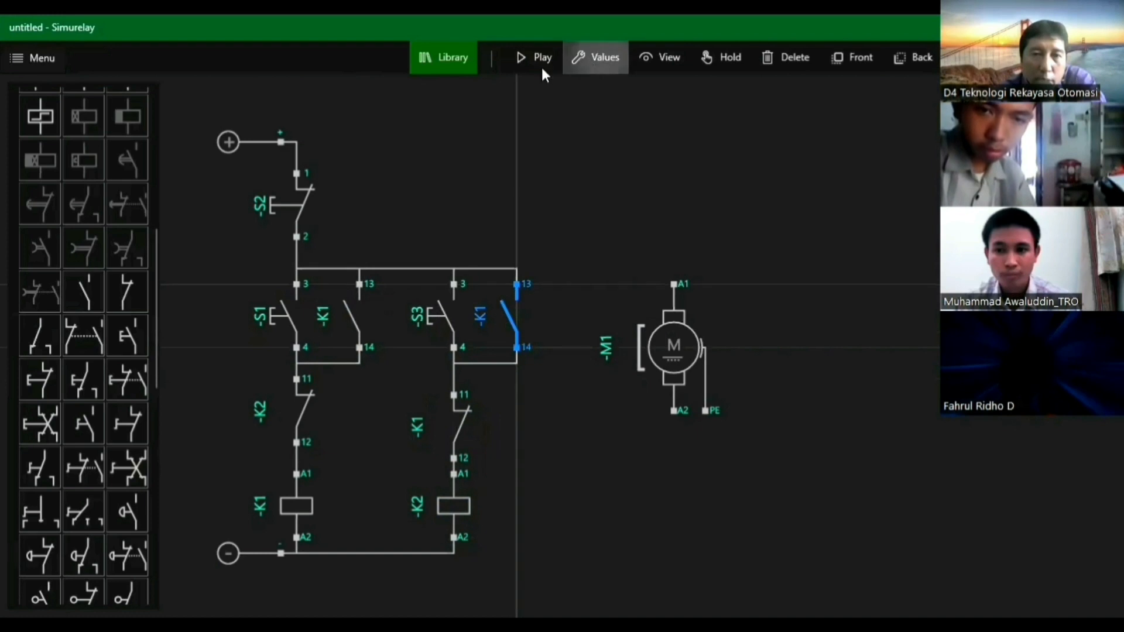
click(499, 434)
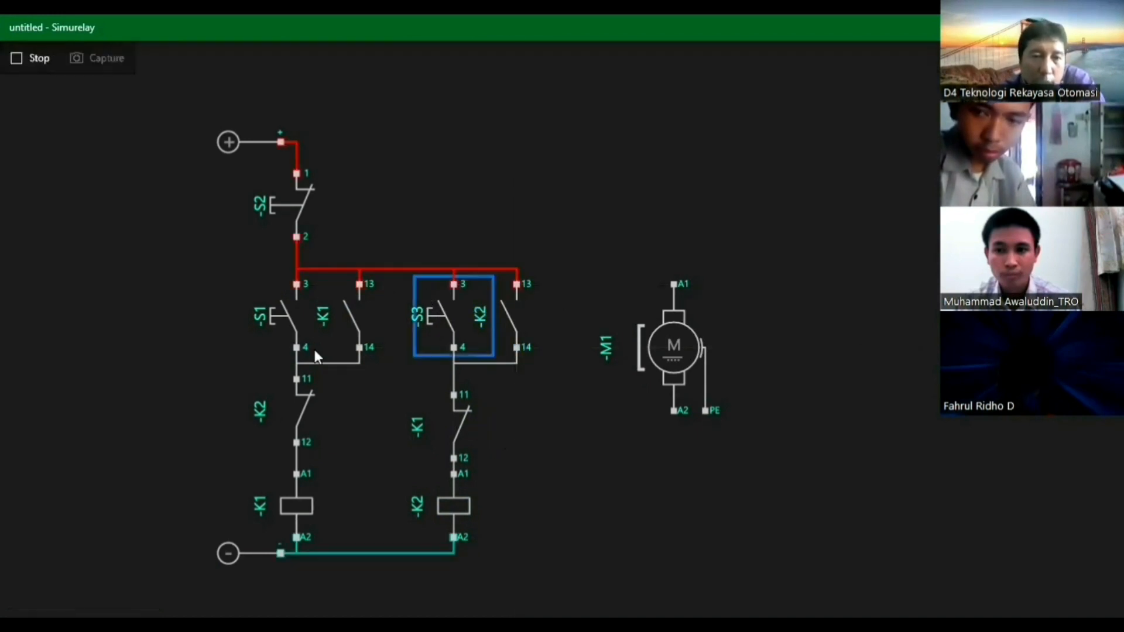
Simulate the circuit, operating S1, S3 and S2 in turn to check the latching and interlocking of K1 and K2
click(284, 322)
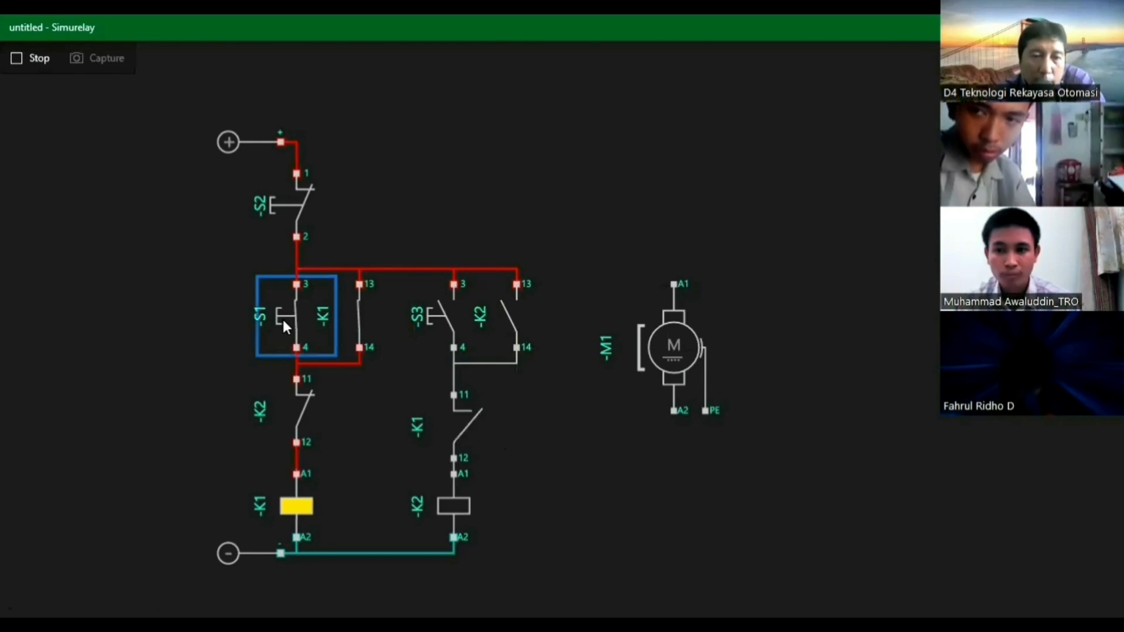
drag(301, 496, 327, 498)
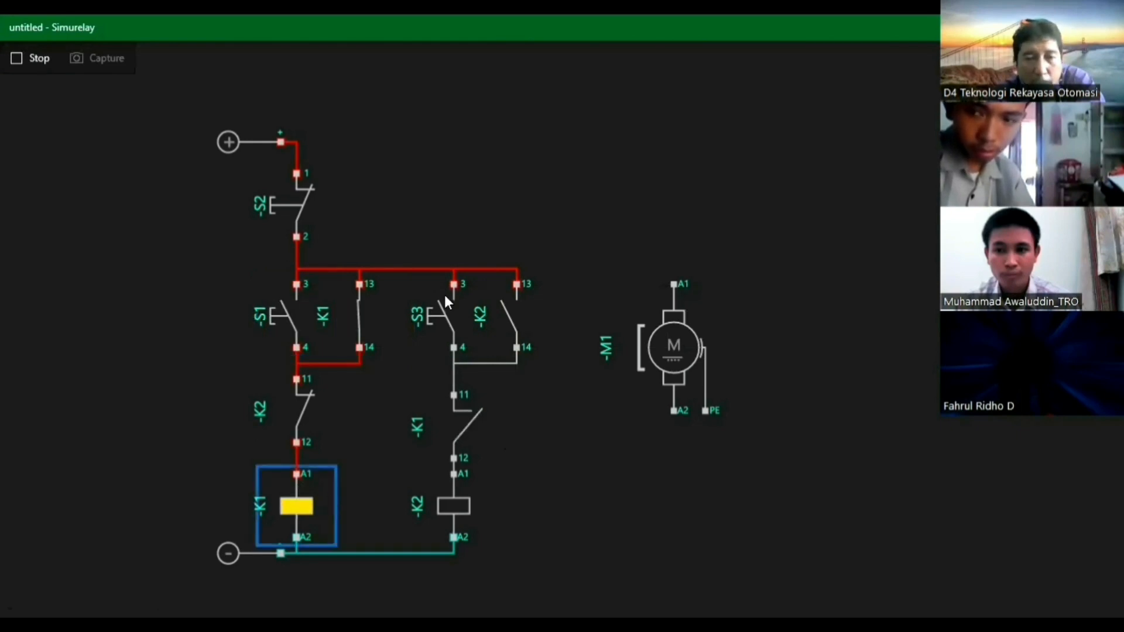
click(449, 313)
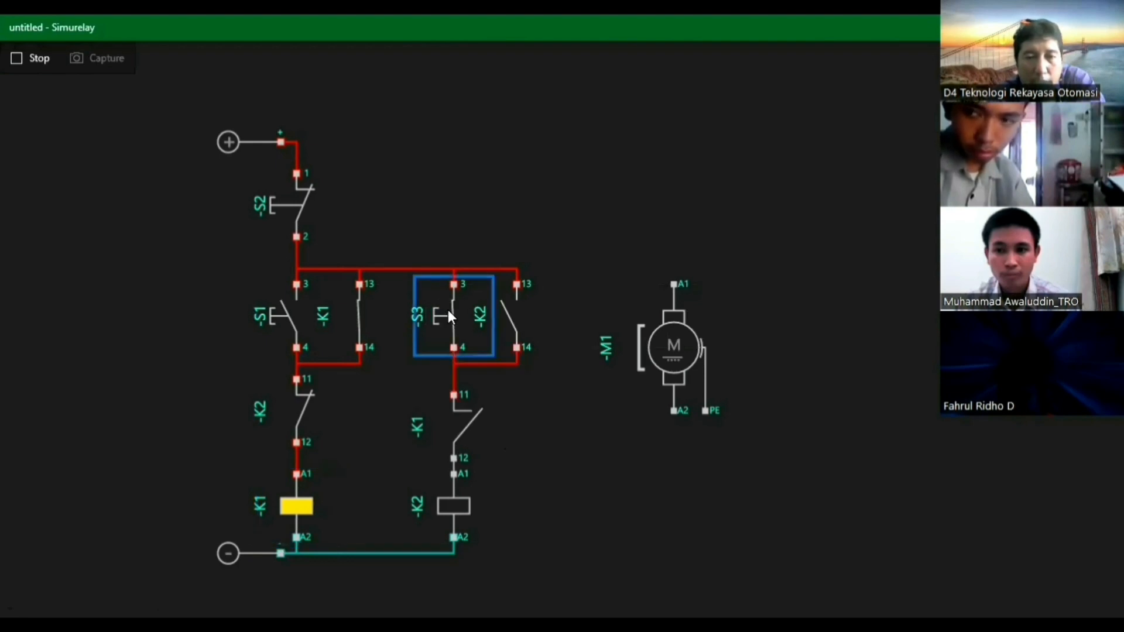
drag(447, 310, 317, 236)
click(299, 210)
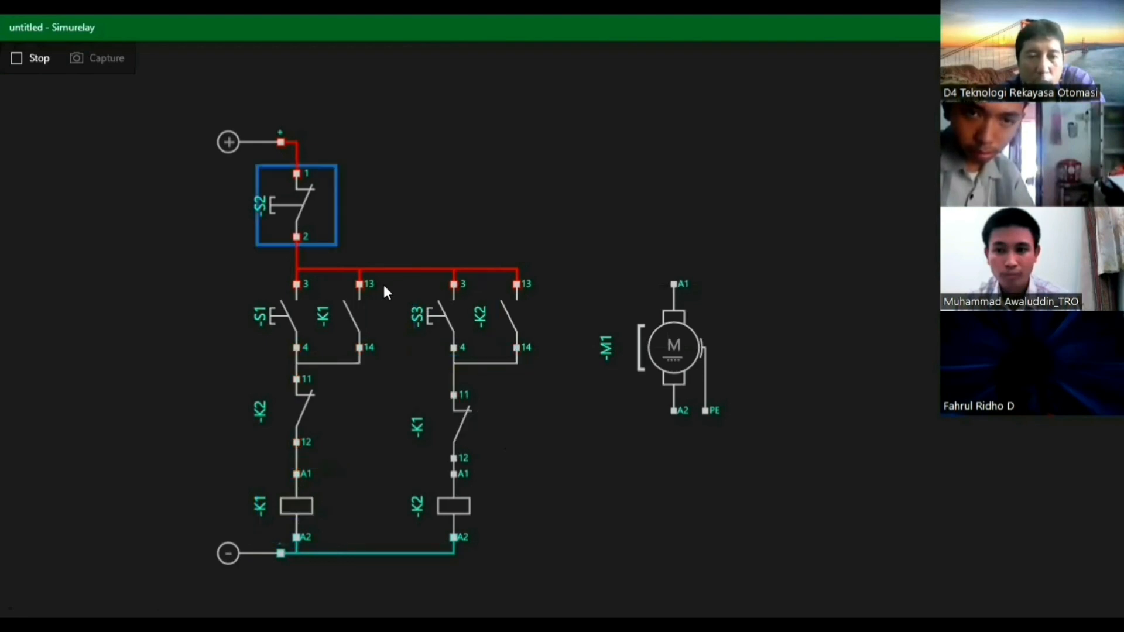
drag(441, 314, 488, 521)
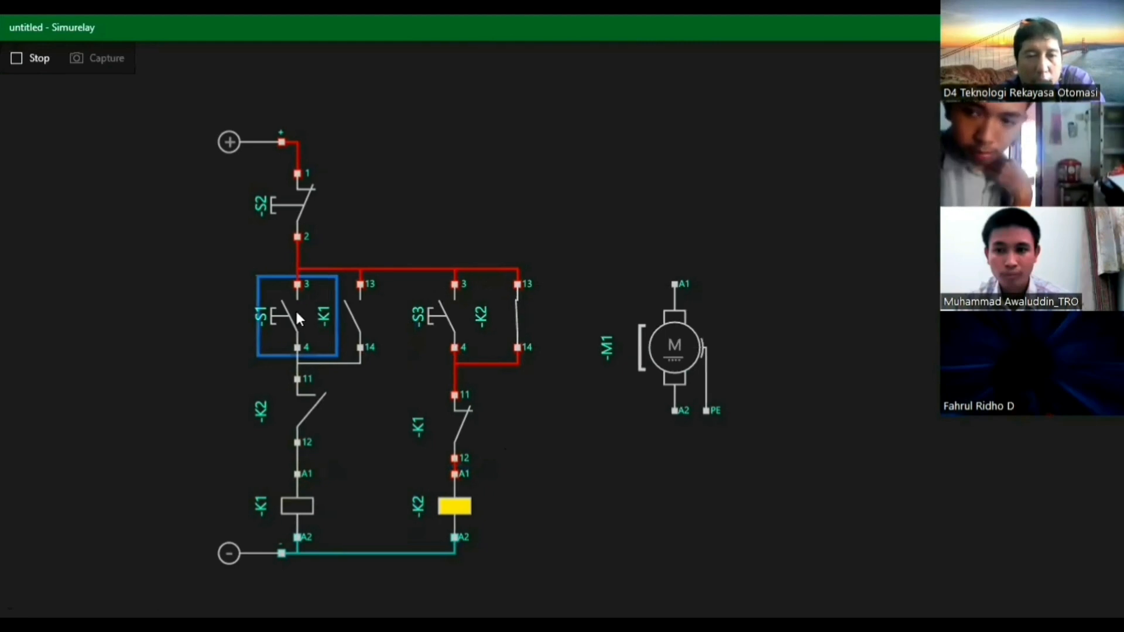
click(299, 197)
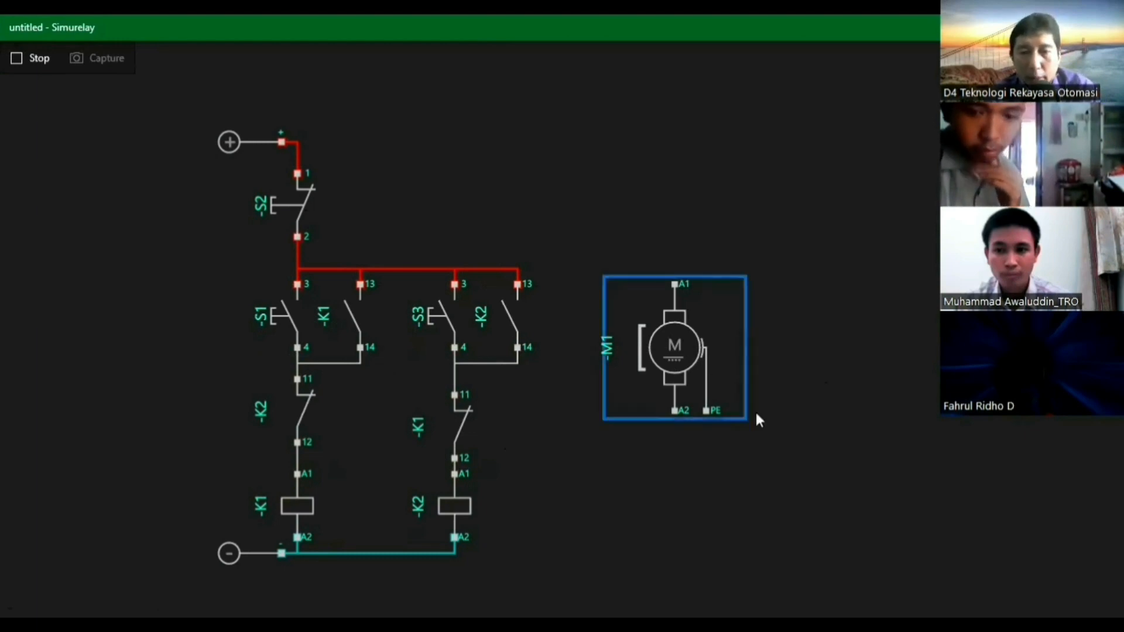
Stop the simulation and move motor M1 farther right of the control circuit to leave room for its contacts
drag(662, 352, 635, 307)
drag(790, 337, 675, 333)
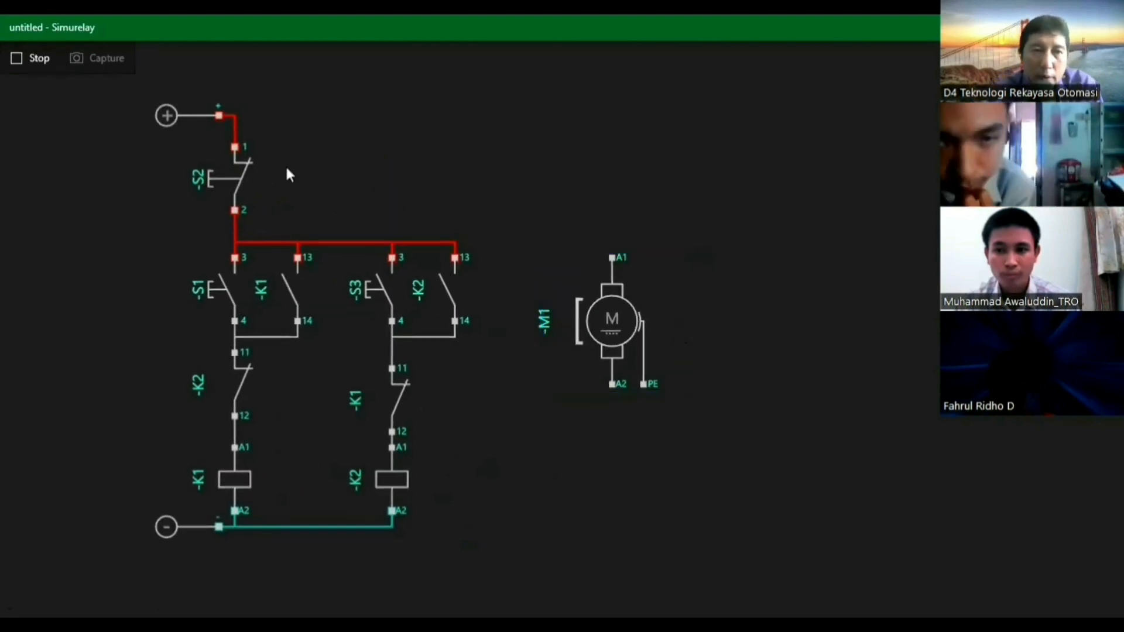
click(40, 58)
drag(606, 347, 739, 395)
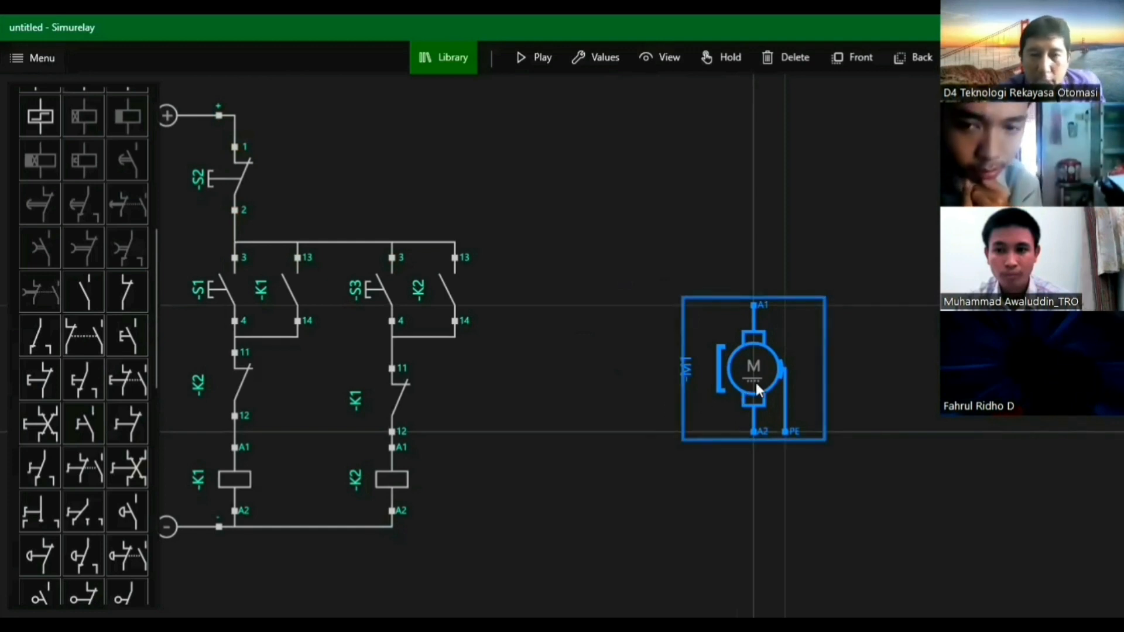
drag(757, 389, 817, 382)
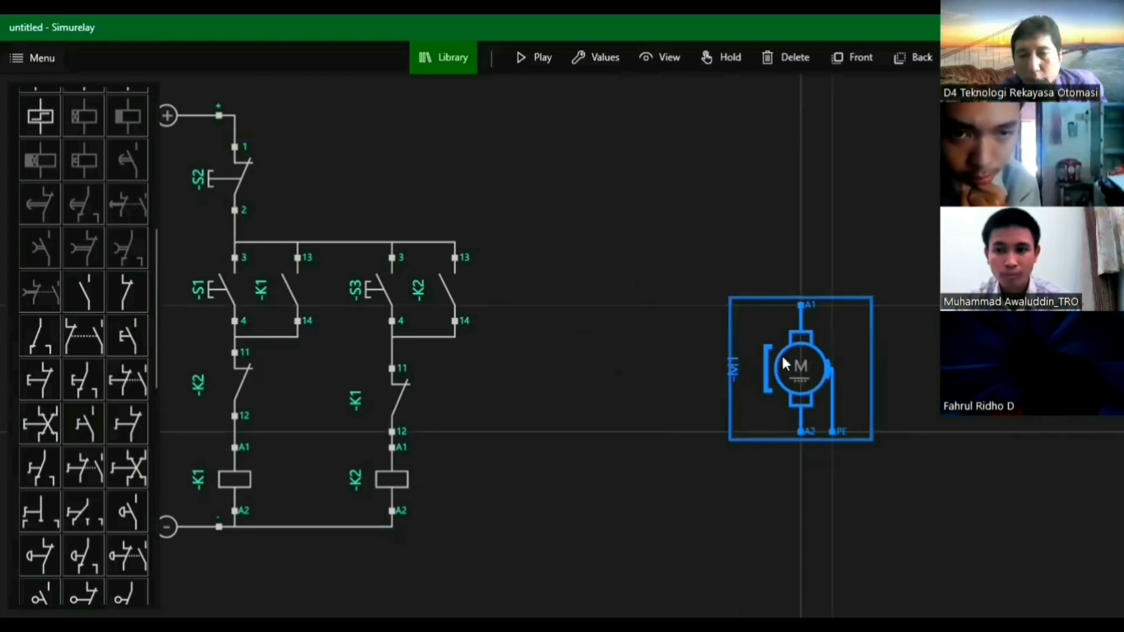
drag(787, 364, 774, 358)
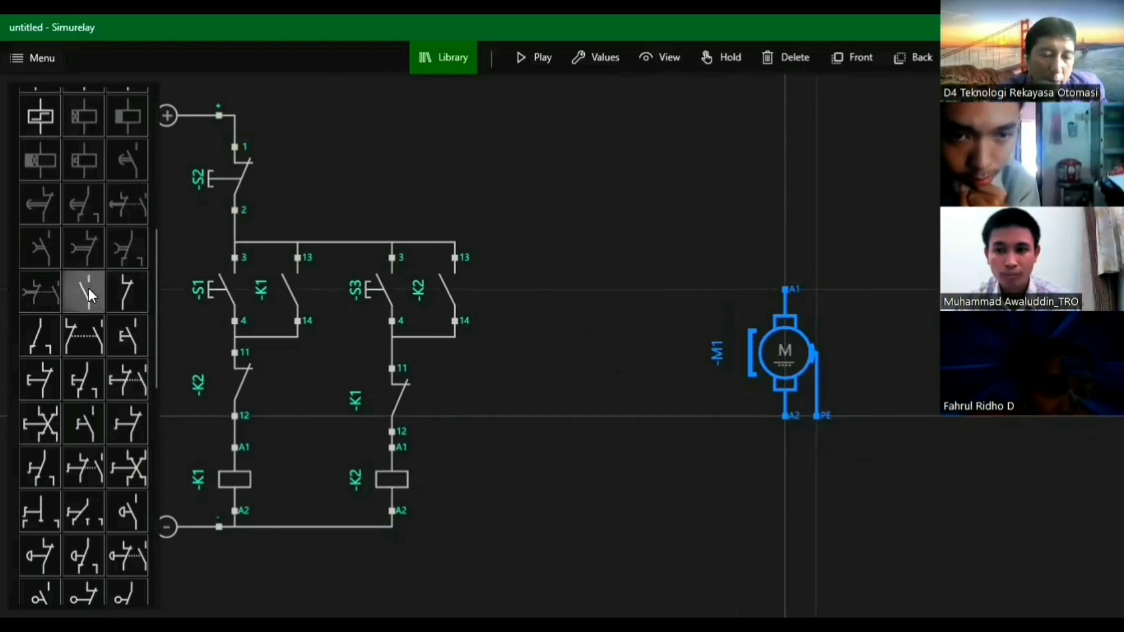
Place a normally open and a normally closed K1 contact above motor M1 and wire both to motor terminal A1
drag(89, 288, 715, 255)
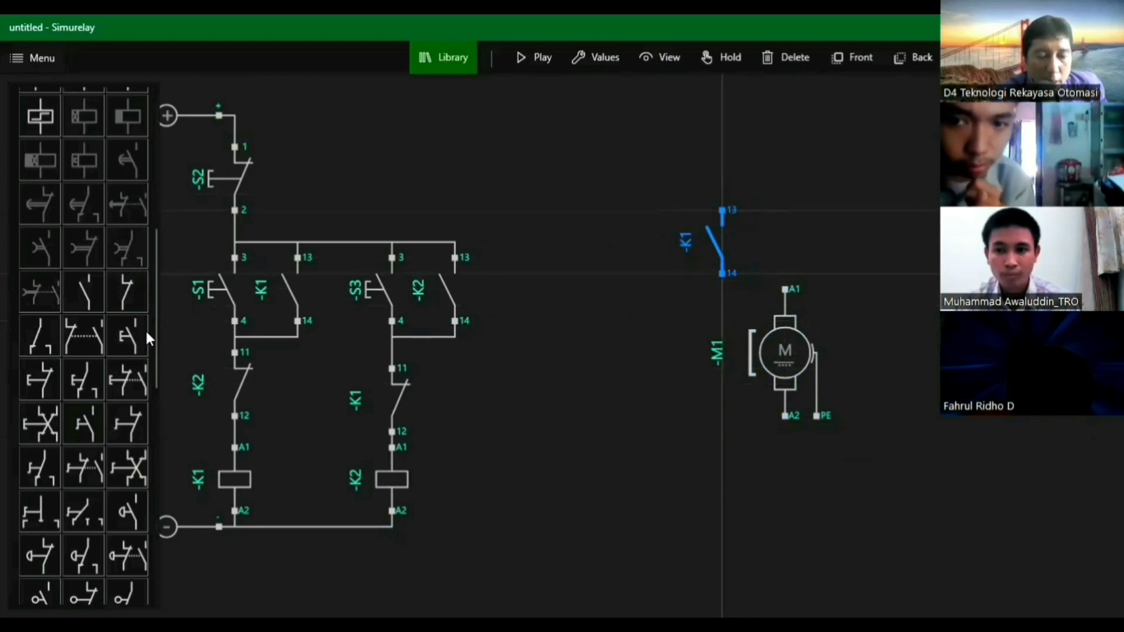
drag(127, 291, 857, 245)
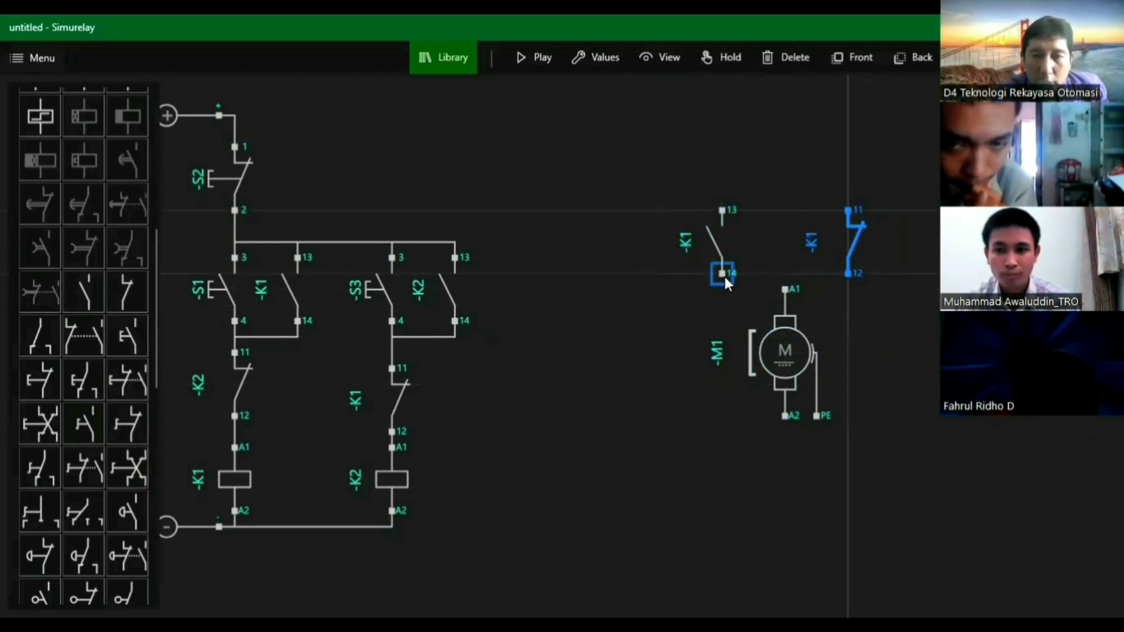
drag(724, 275, 785, 289)
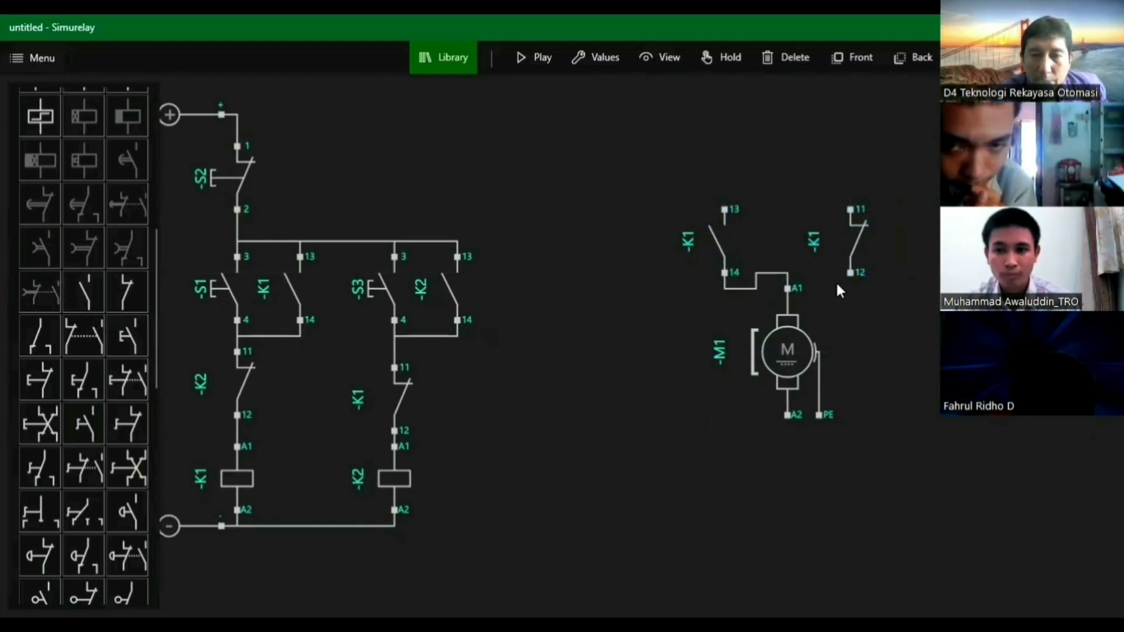
drag(728, 258, 718, 226)
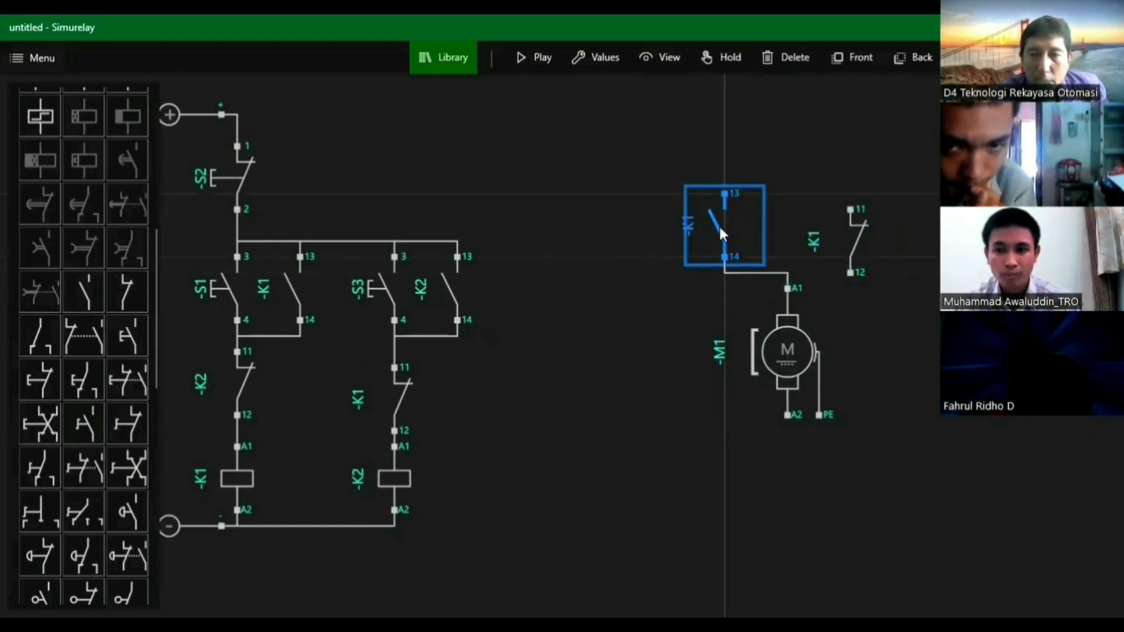
drag(852, 220, 885, 221)
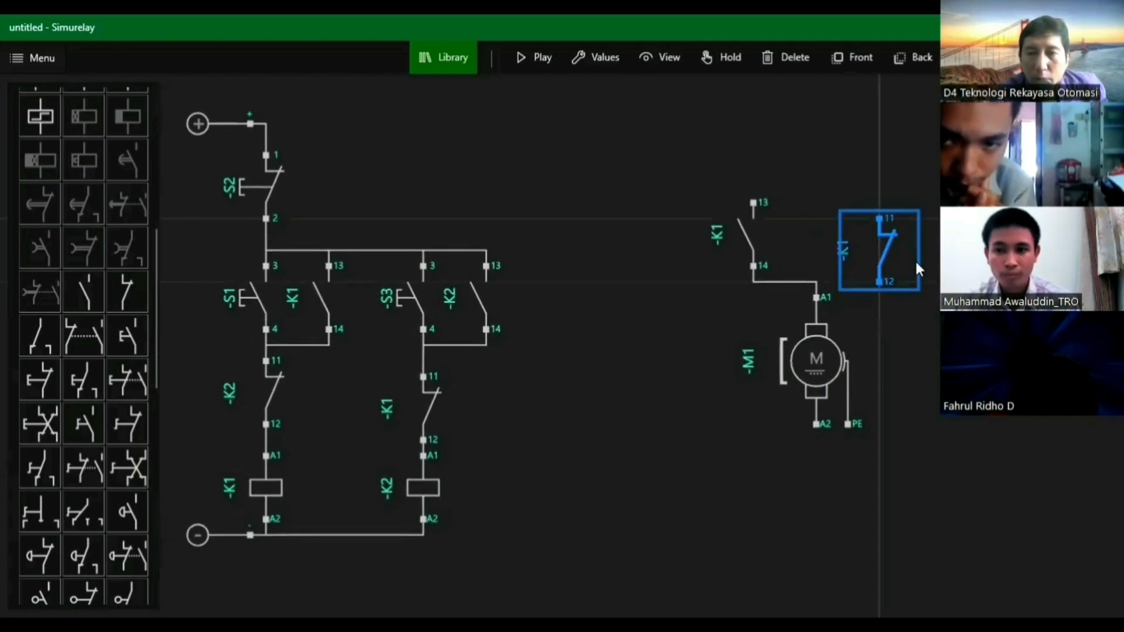
click(878, 282)
click(818, 300)
drag(898, 244, 896, 229)
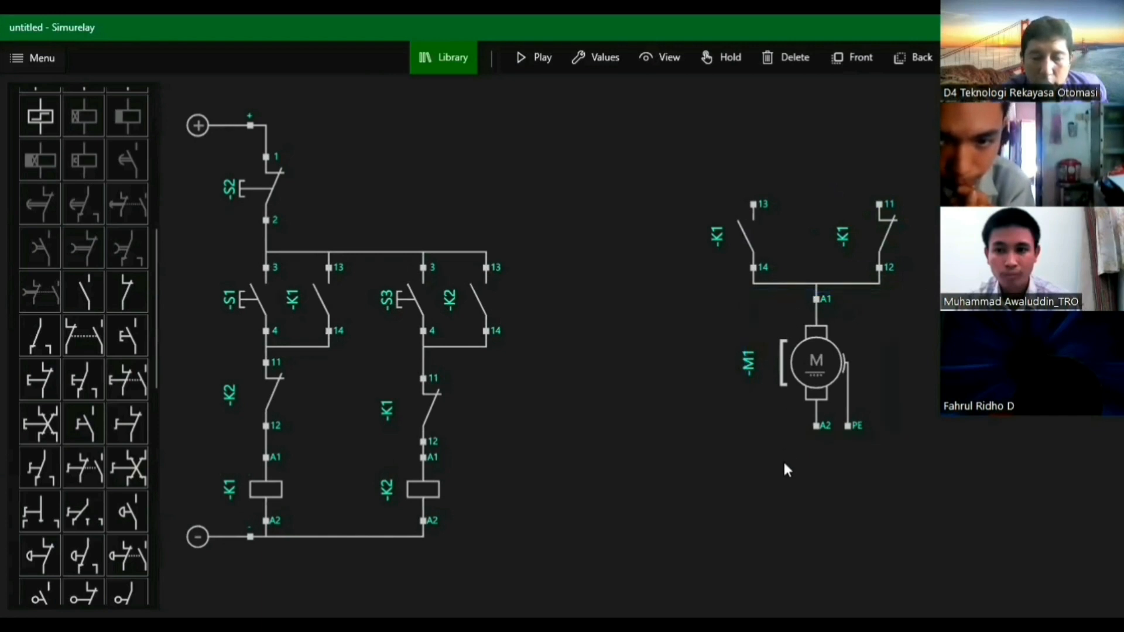
Place a normally open contact below and left of motor M1 and assign it to relay K2
drag(84, 291, 647, 414)
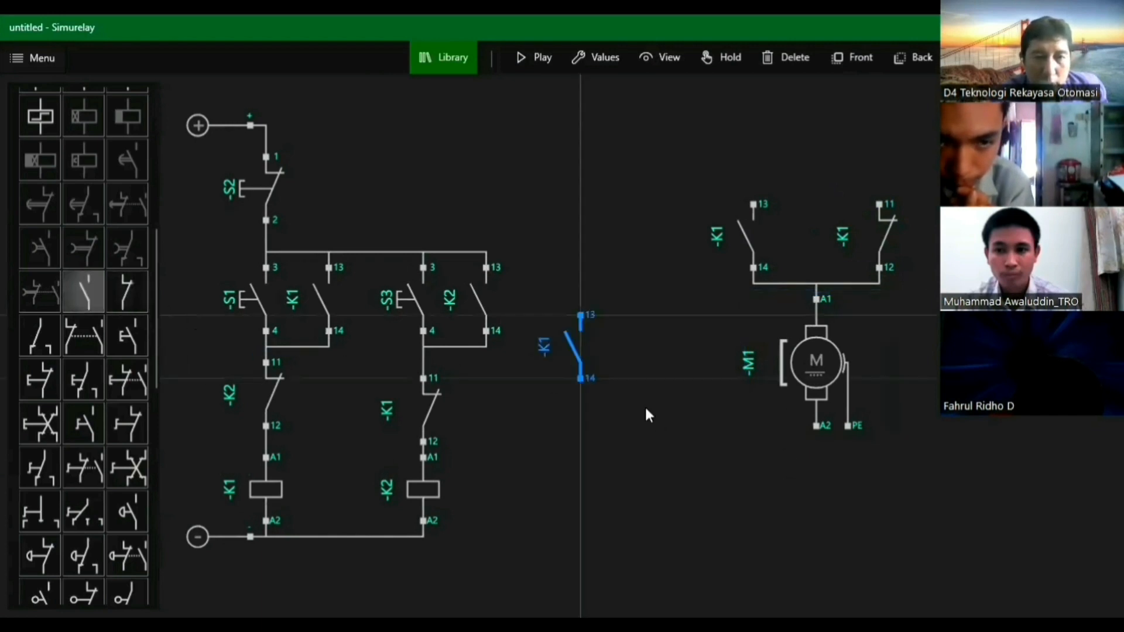
drag(588, 358, 746, 473)
click(591, 59)
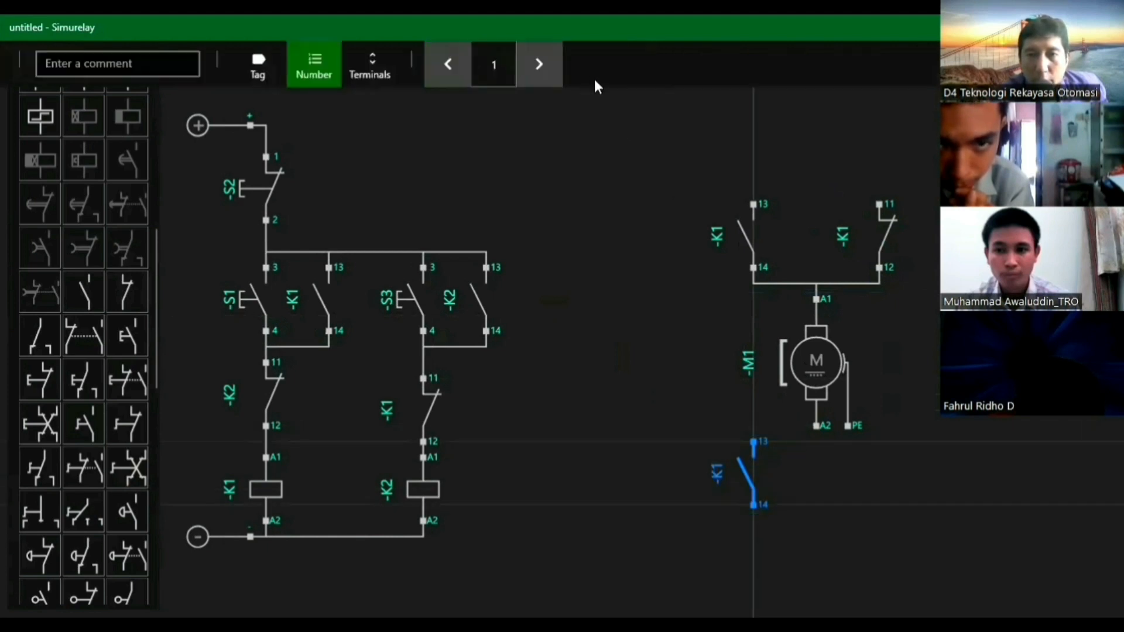
click(539, 65)
click(639, 388)
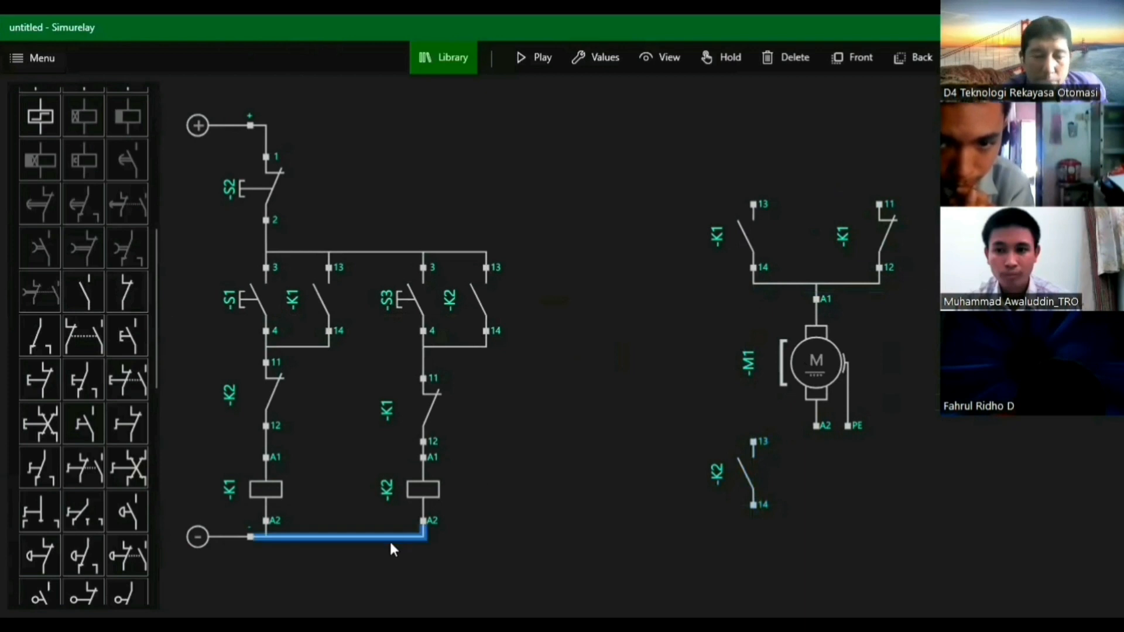
Add a normally closed contact opposite the lower K2 contact, wire both to motor terminal A2 and straighten the branch
drag(126, 288, 899, 486)
click(951, 438)
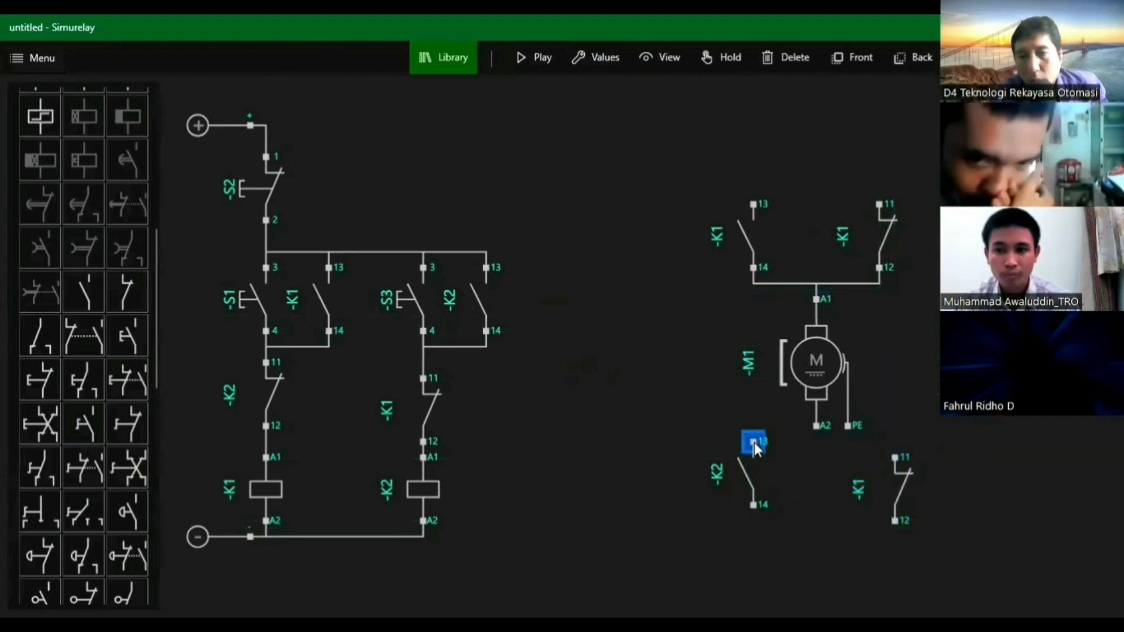
drag(754, 442, 822, 429)
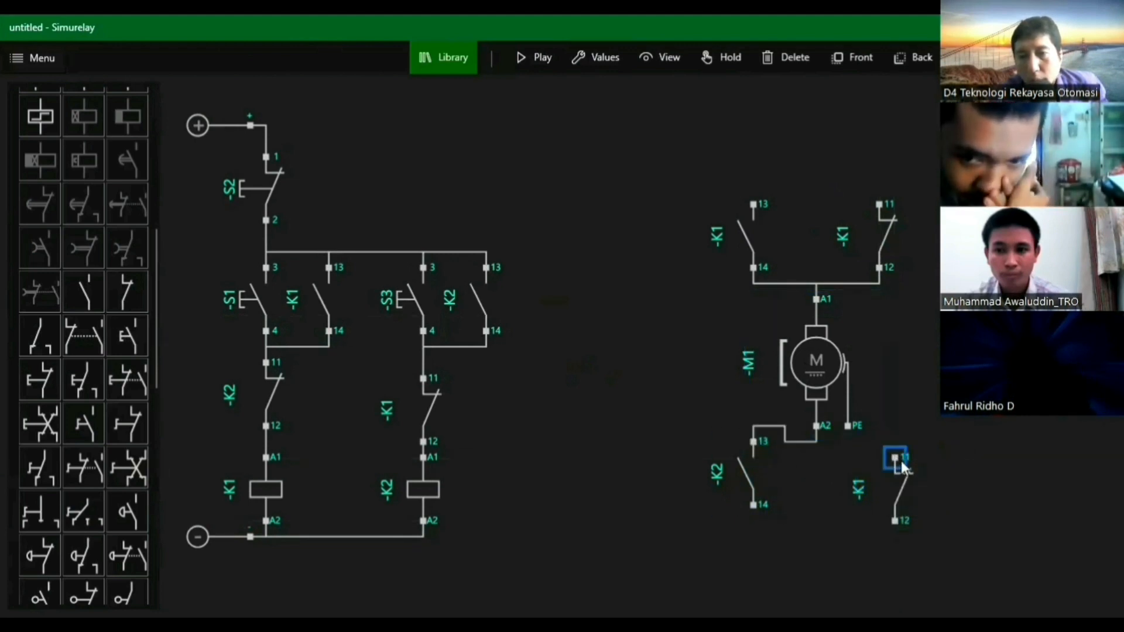
mouse_move(900, 463)
mouse_down()
mouse_move(815, 436)
mouse_move(812, 421)
mouse_up()
click(755, 463)
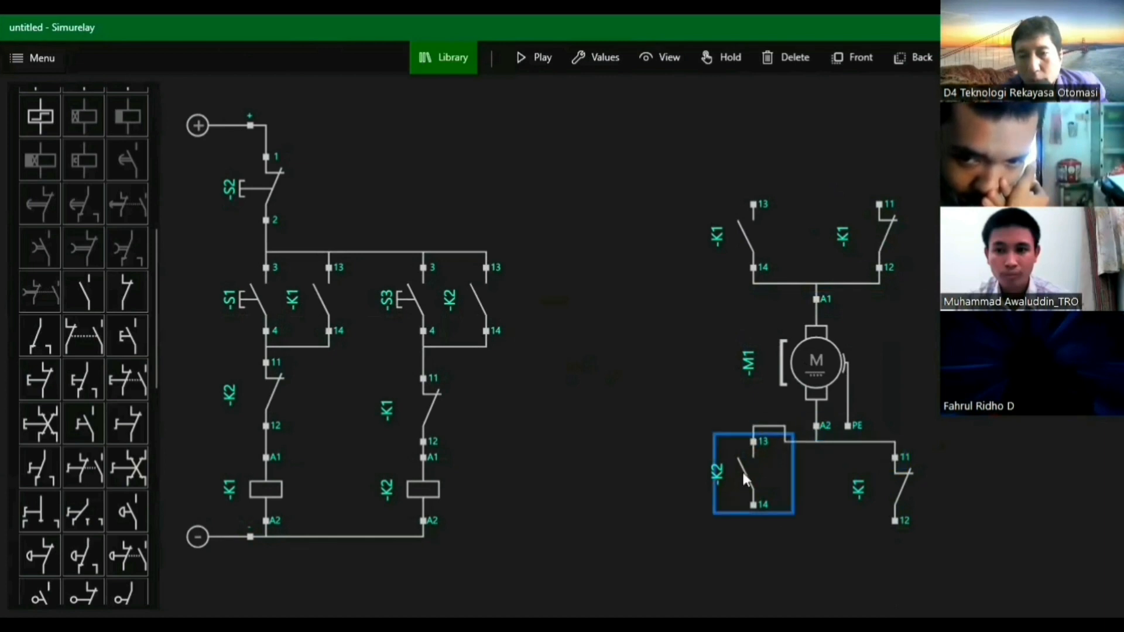
drag(742, 473, 747, 488)
click(957, 440)
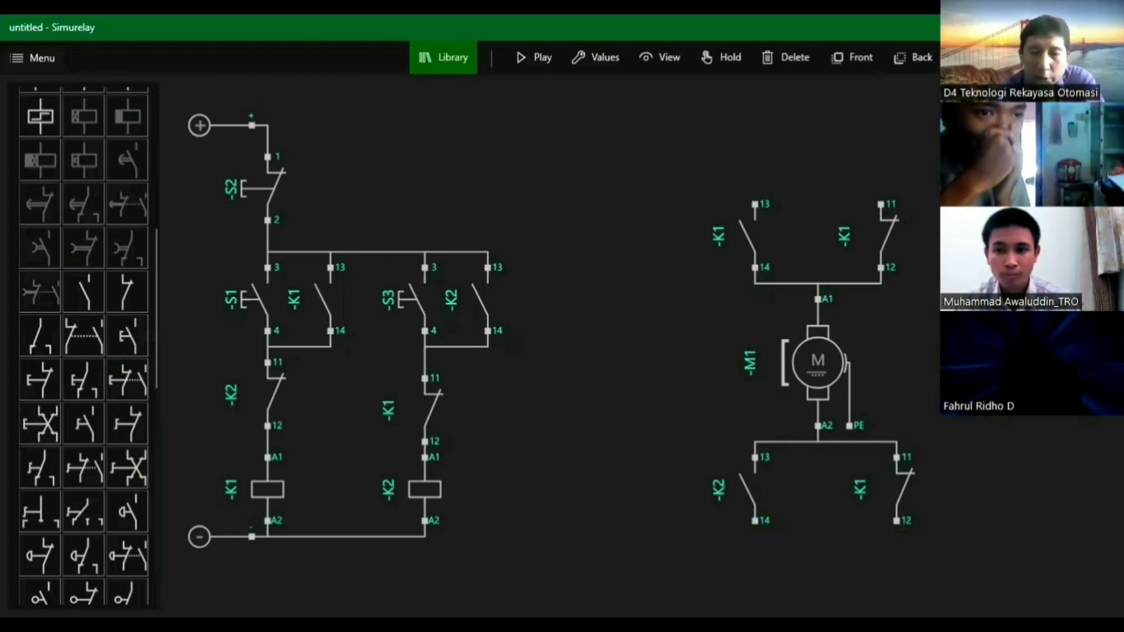
Try to wire terminal 13 of the upper K1 contact straight to terminal 14 of the lower K2 contact, and remove that wire
click(738, 505)
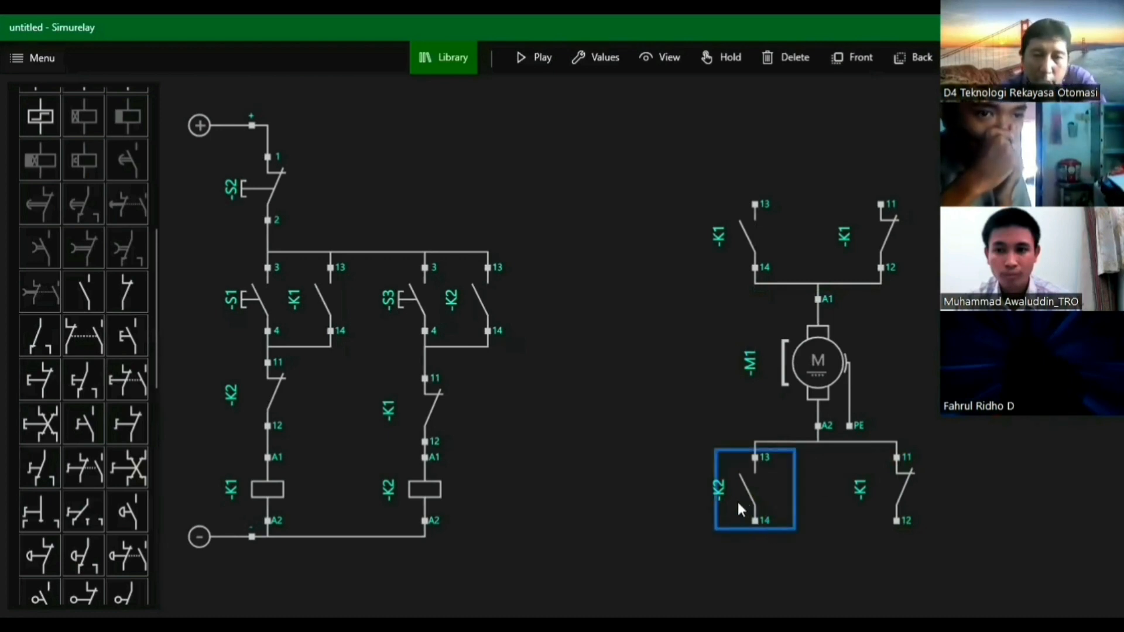
click(722, 213)
click(754, 206)
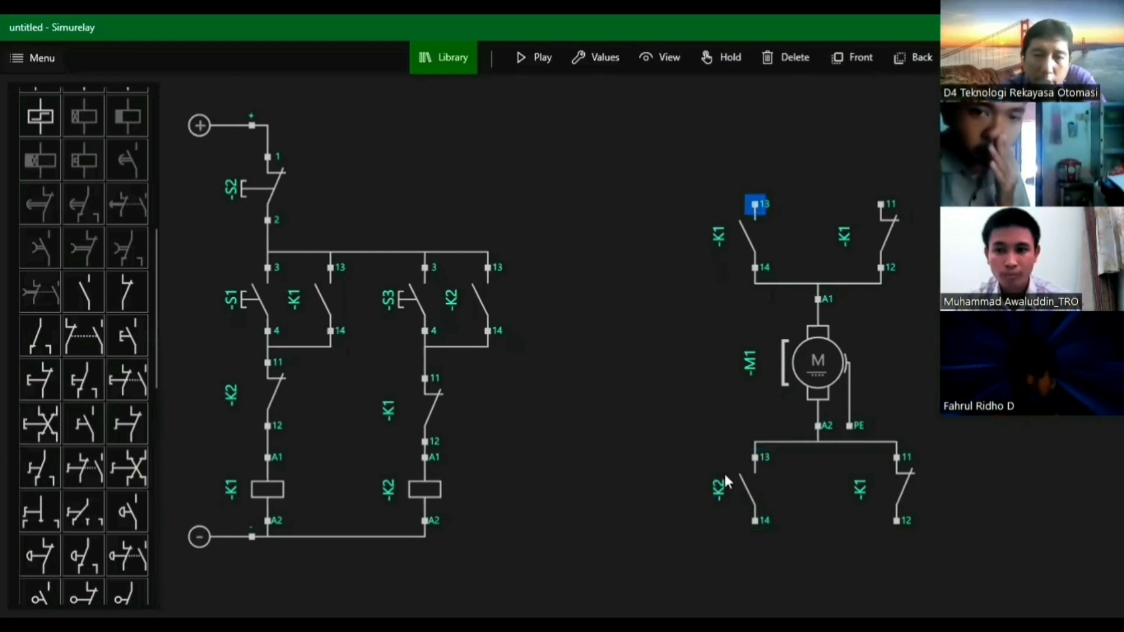
click(726, 479)
click(744, 210)
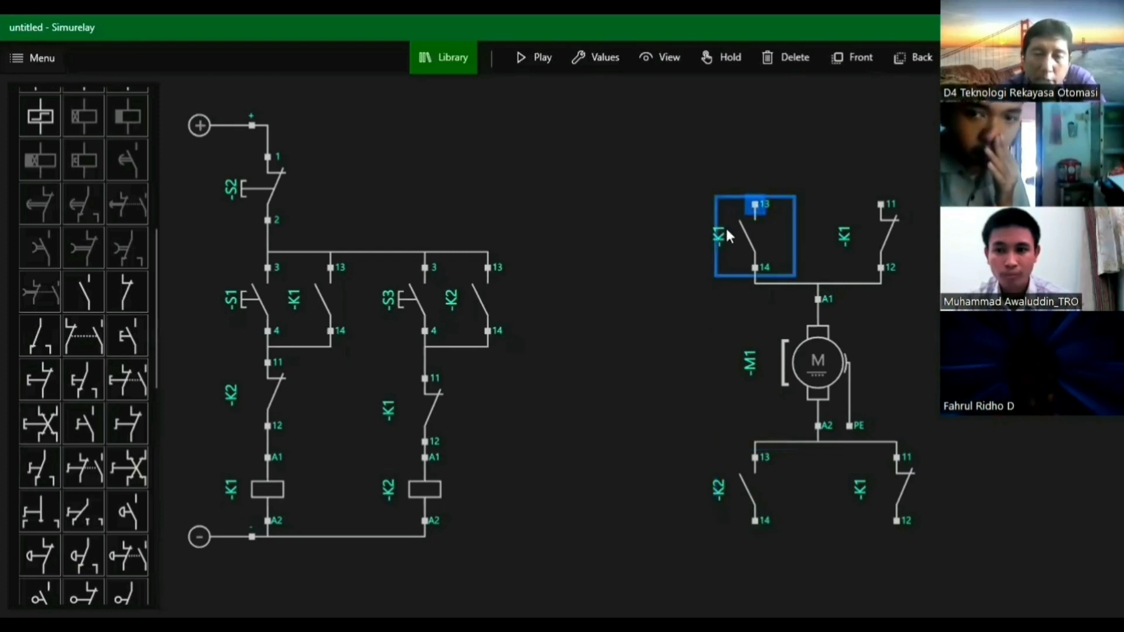
click(755, 522)
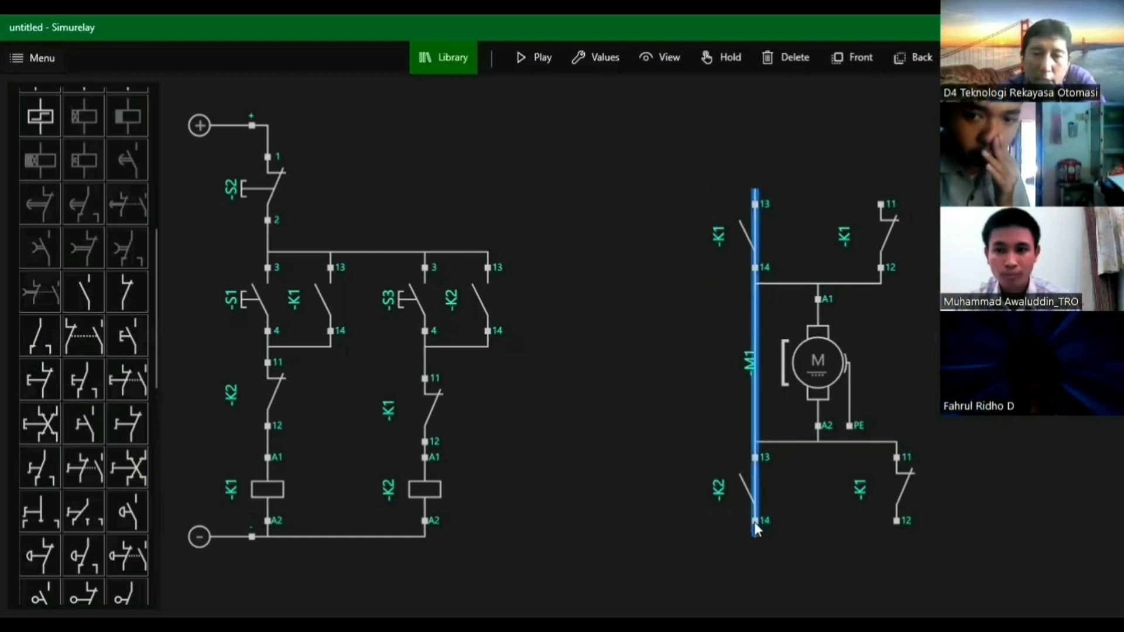
click(754, 310)
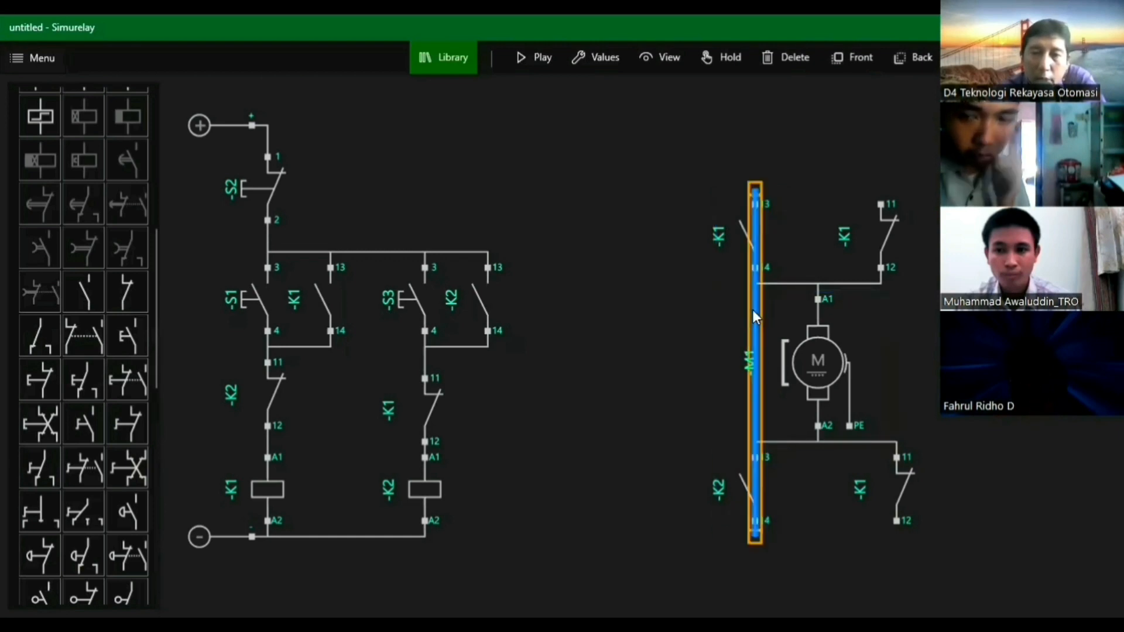
key(Delete)
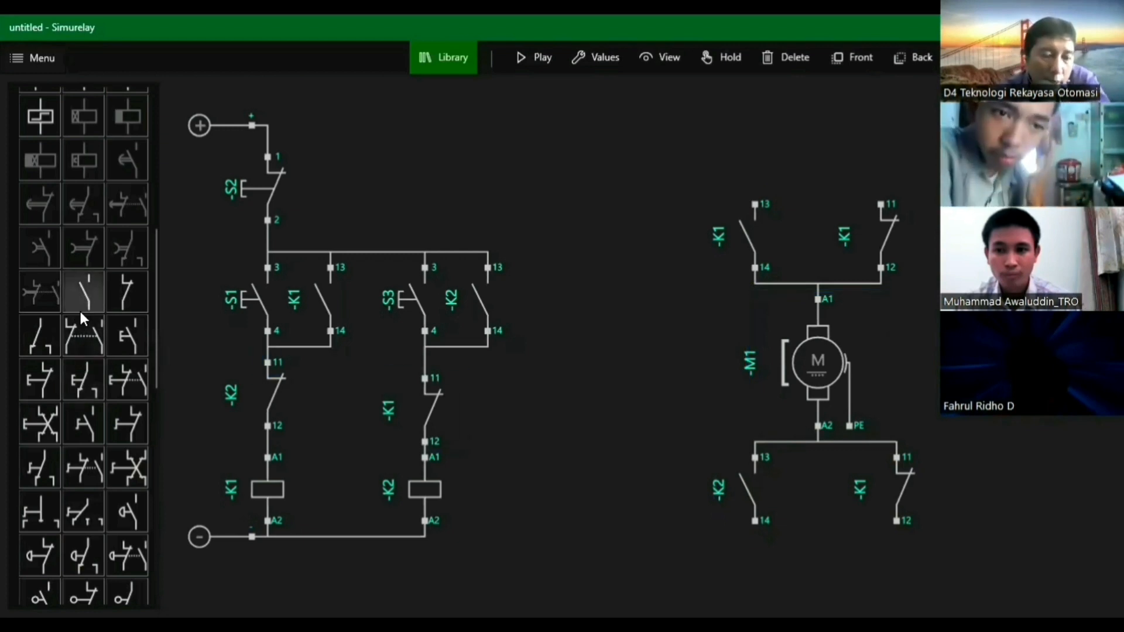
Place a positive supply left of motor M1, rotated so that its terminal faces the motor circuit
scroll(80, 311, up, 5)
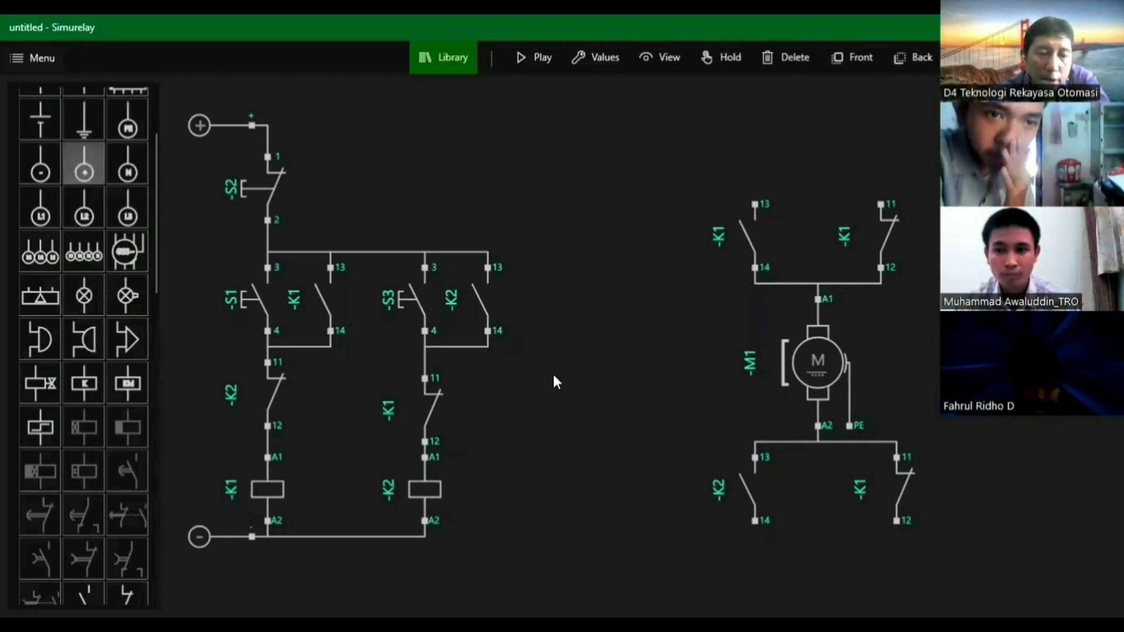
drag(553, 375, 682, 357)
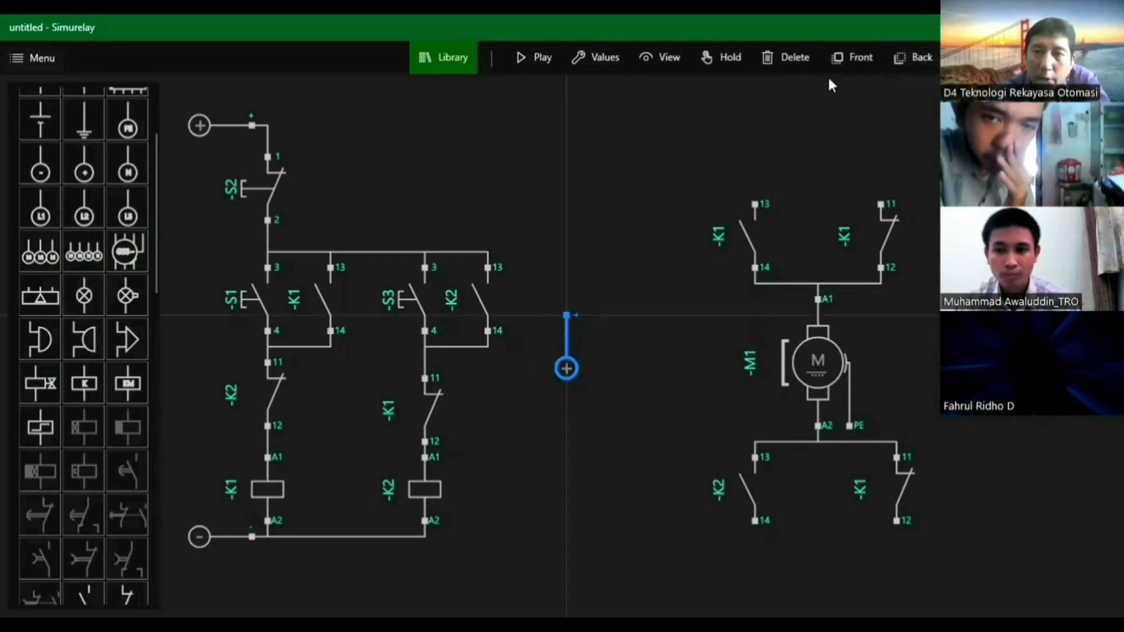
click(971, 57)
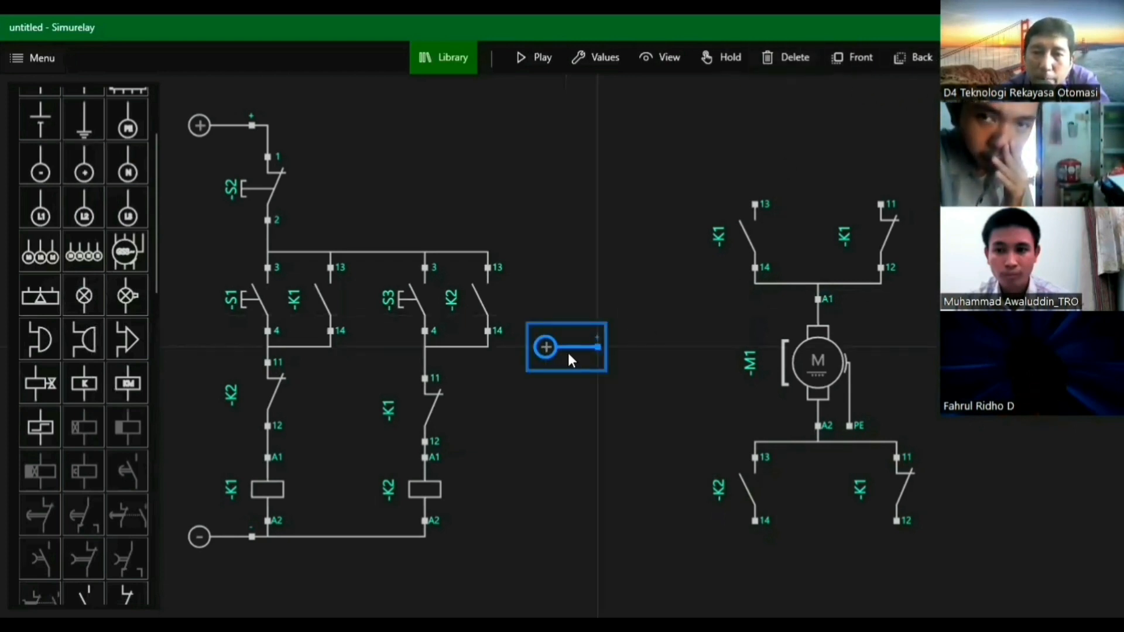
drag(581, 356, 638, 356)
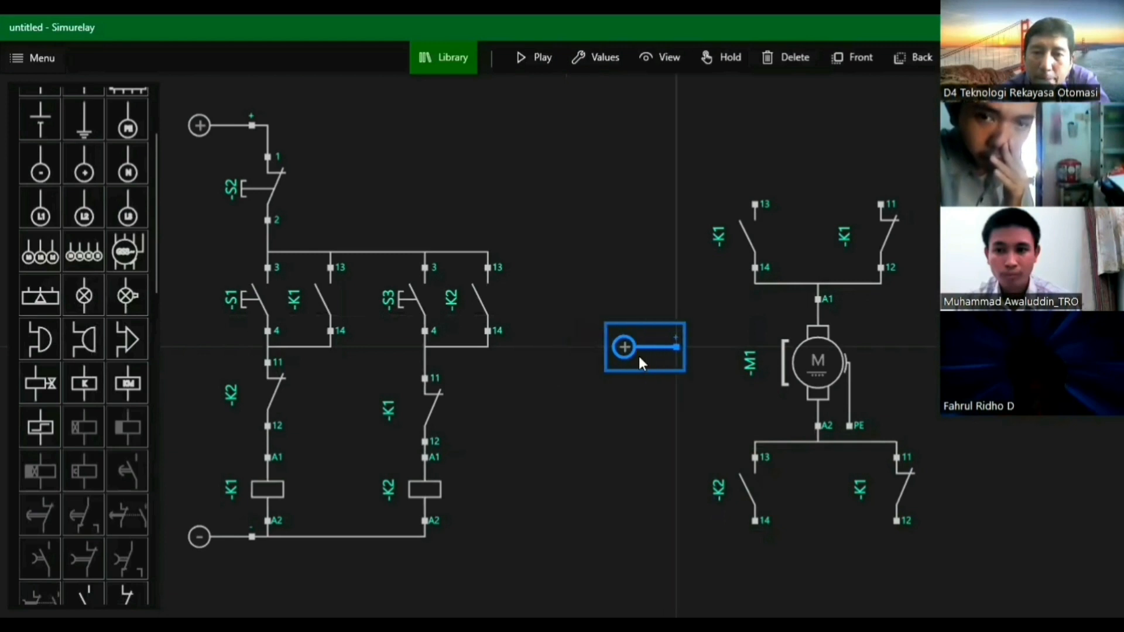
Wire the new positive supply to terminal 13 of the upper K1 contact and terminal 14 of the lower K2 contact
click(755, 205)
click(677, 347)
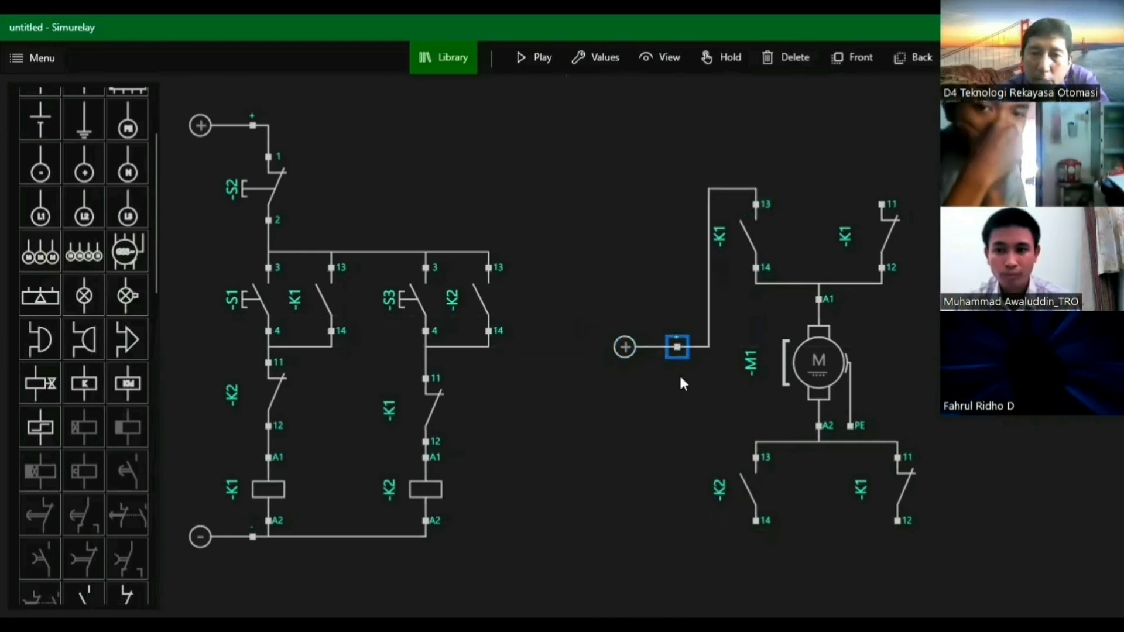
click(754, 521)
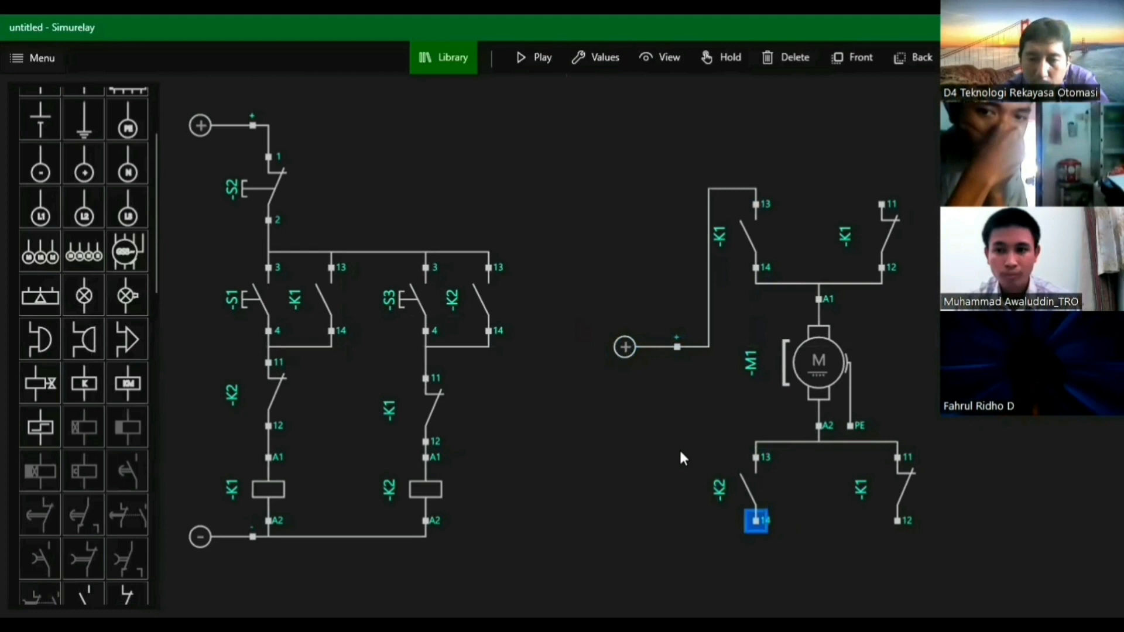
click(673, 348)
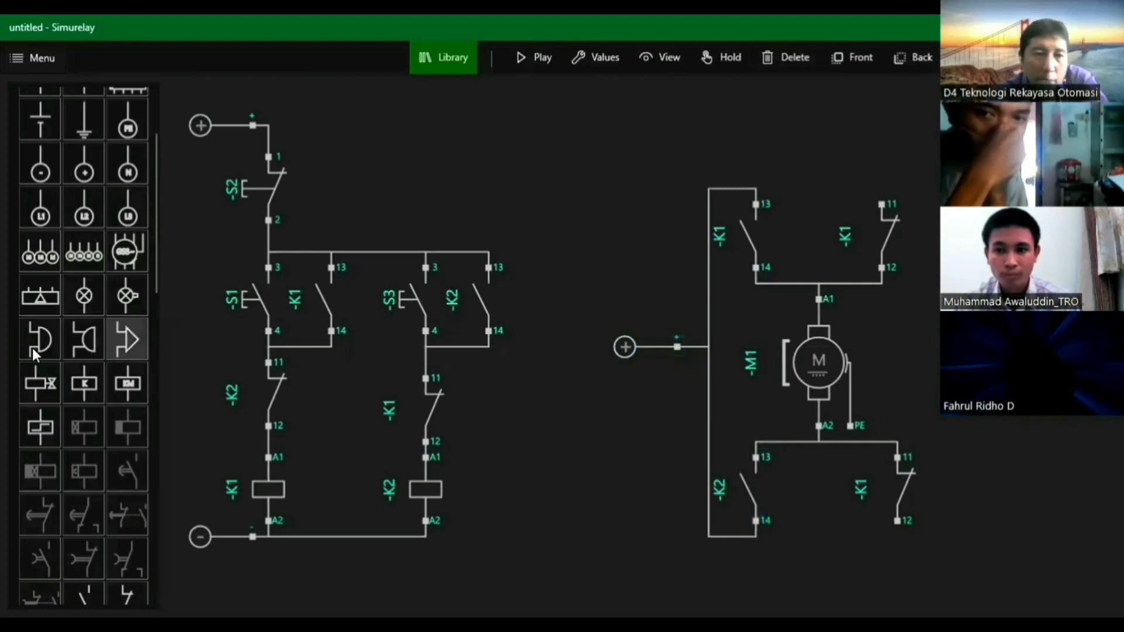
Add a rotated negative supply right of motor M1, wire it to terminal 11 of the upper normally closed contact and space the wire outward
drag(47, 177, 960, 354)
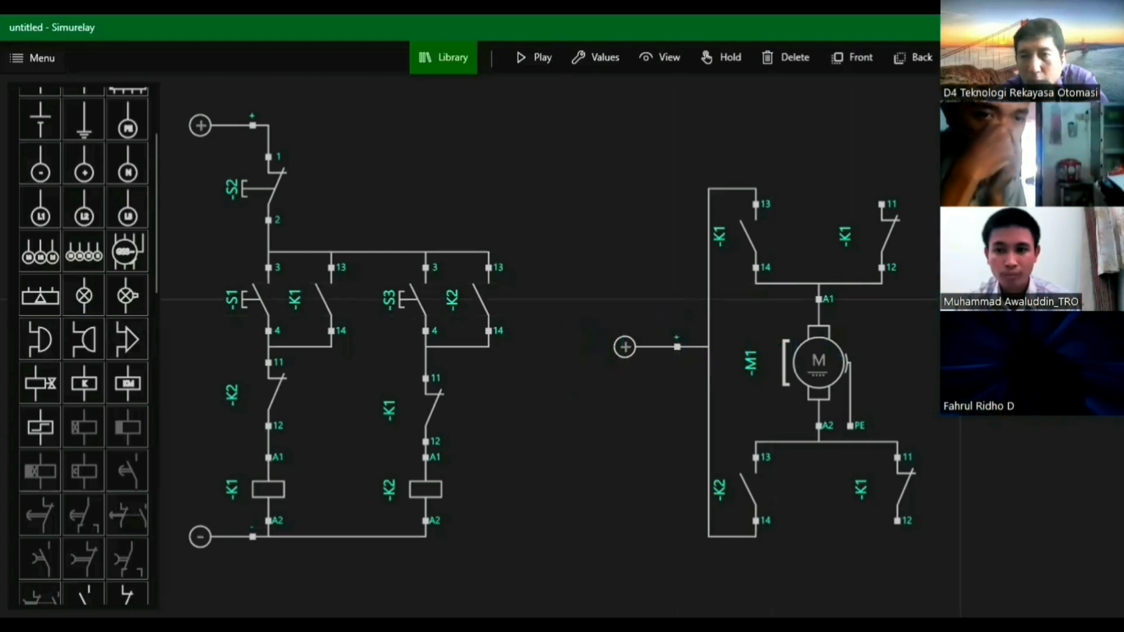
click(979, 58)
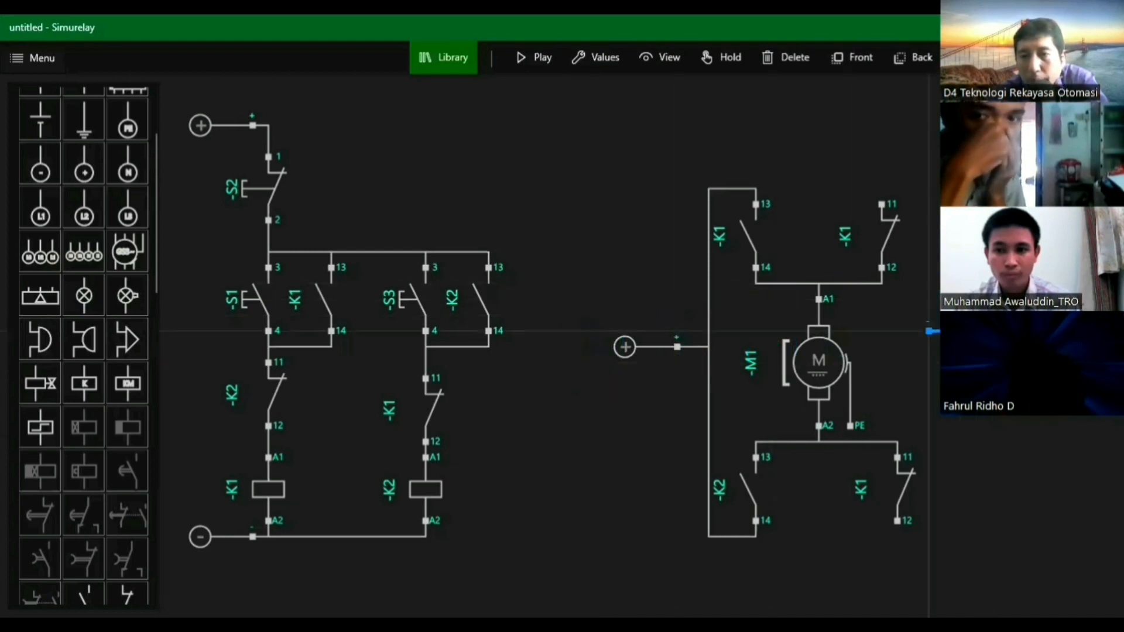
drag(883, 206, 930, 331)
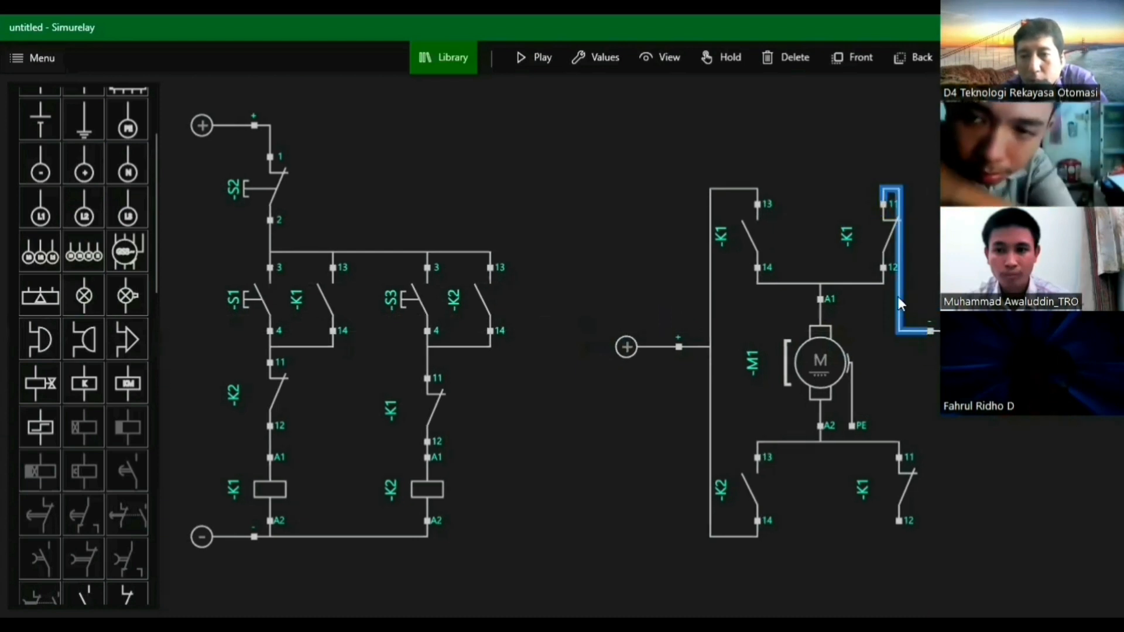
drag(898, 298, 915, 297)
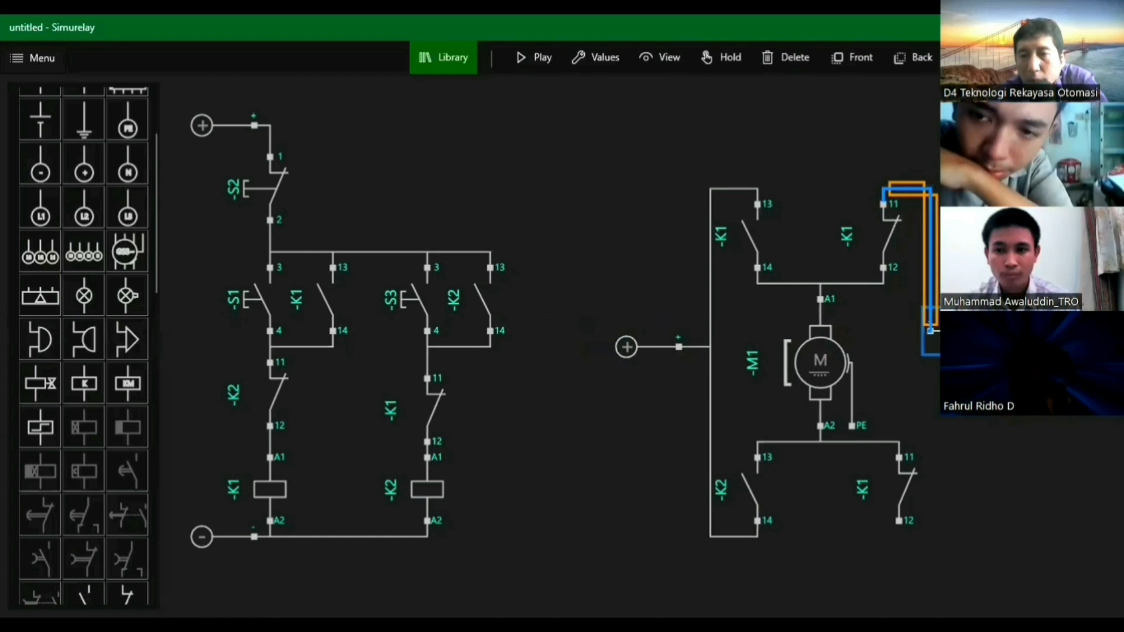
drag(980, 331, 997, 331)
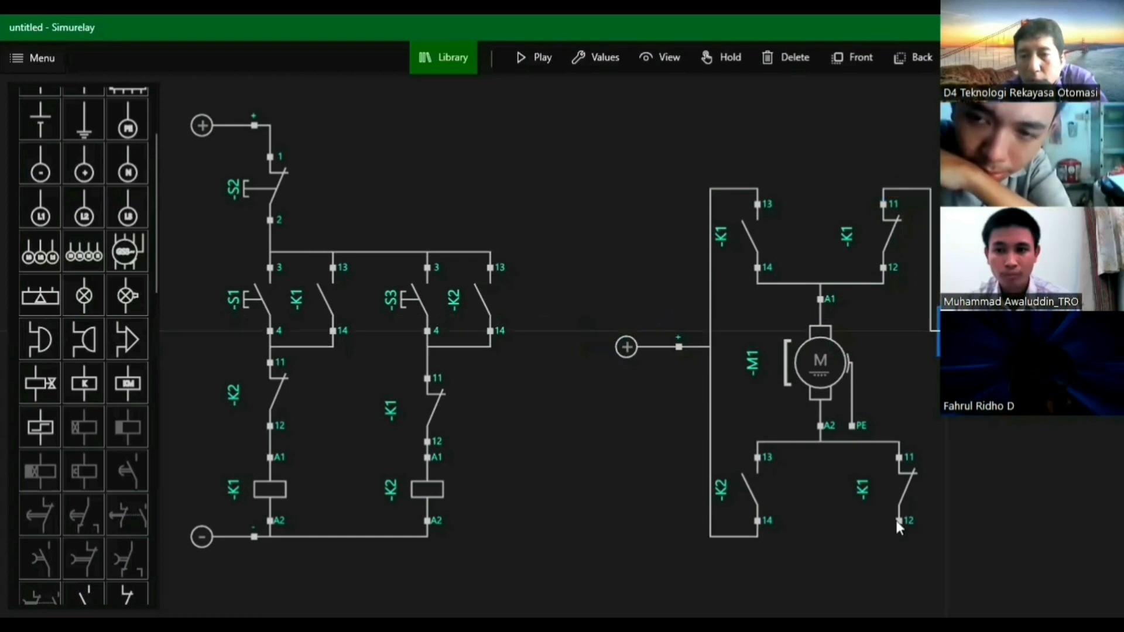
Wire the negative supply to terminal 12 of the lower normally closed contact and space the wire outward, in line with the upper branch
click(947, 331)
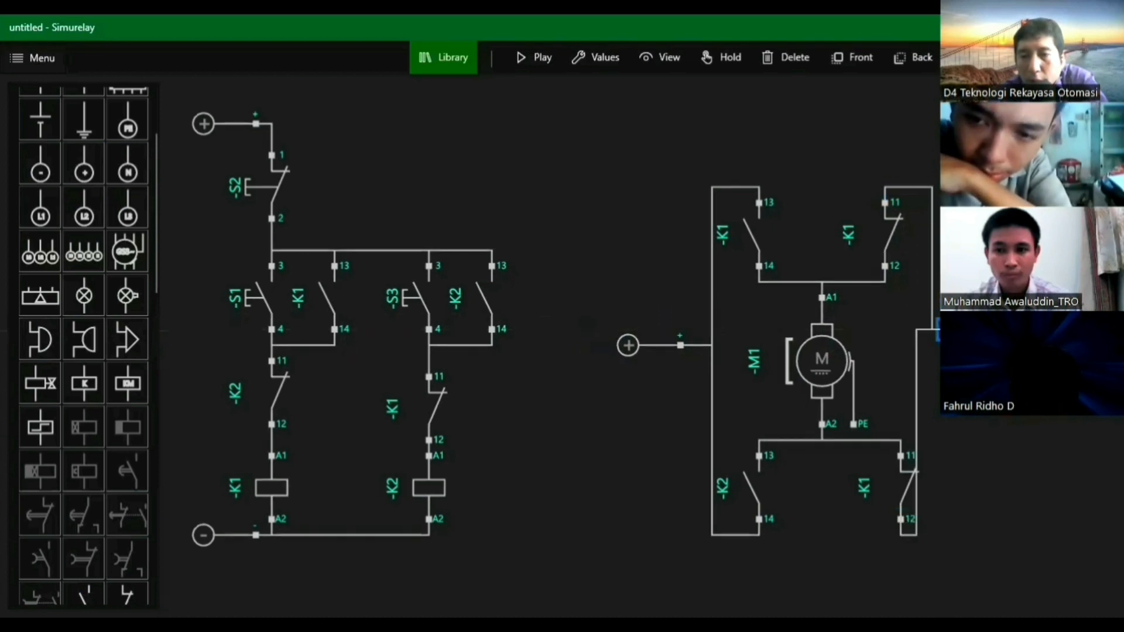
click(917, 406)
drag(935, 406, 937, 406)
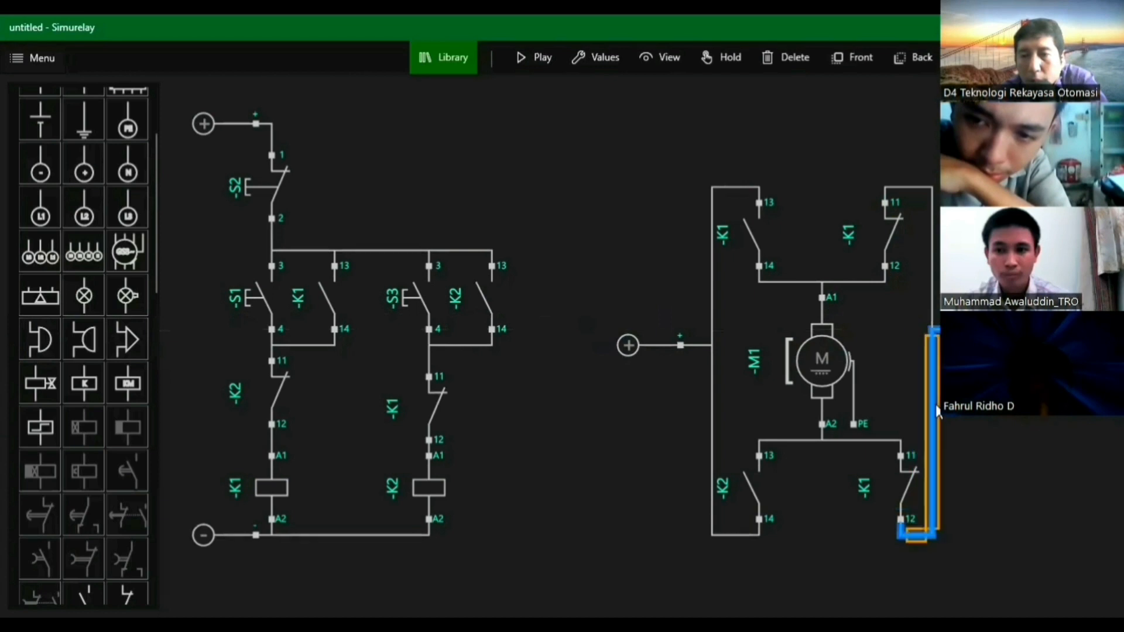
drag(1003, 422, 1006, 423)
drag(1003, 346, 1005, 346)
click(1005, 435)
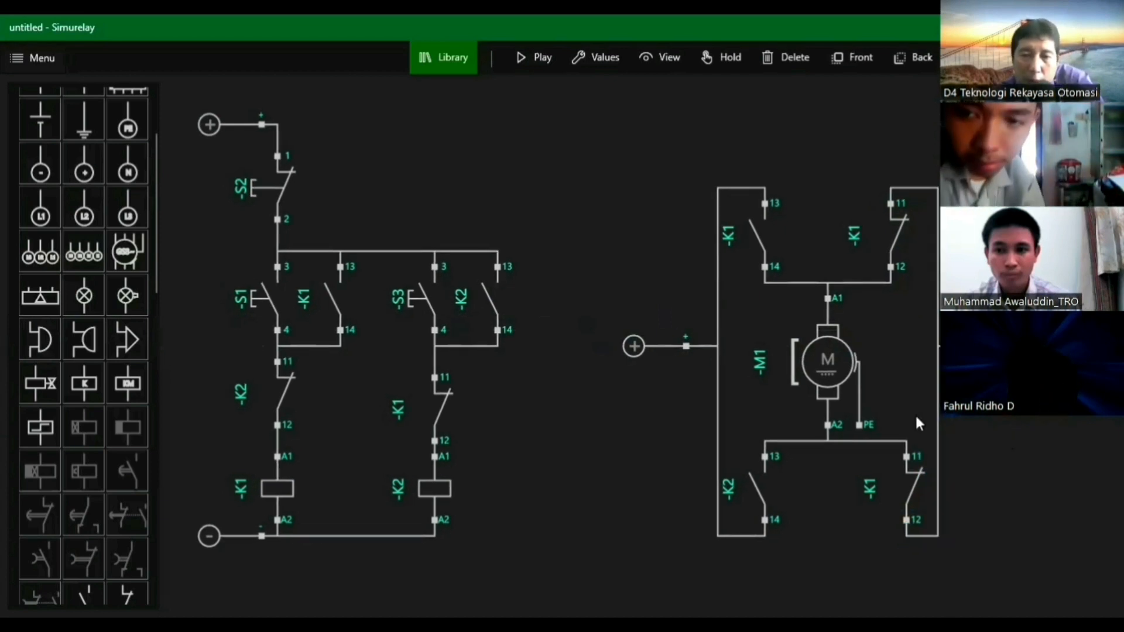
Examine the contacts and wiring around motor M1, tracing the paths from terminals A1 and A2 to the positive and negative supplies
click(913, 495)
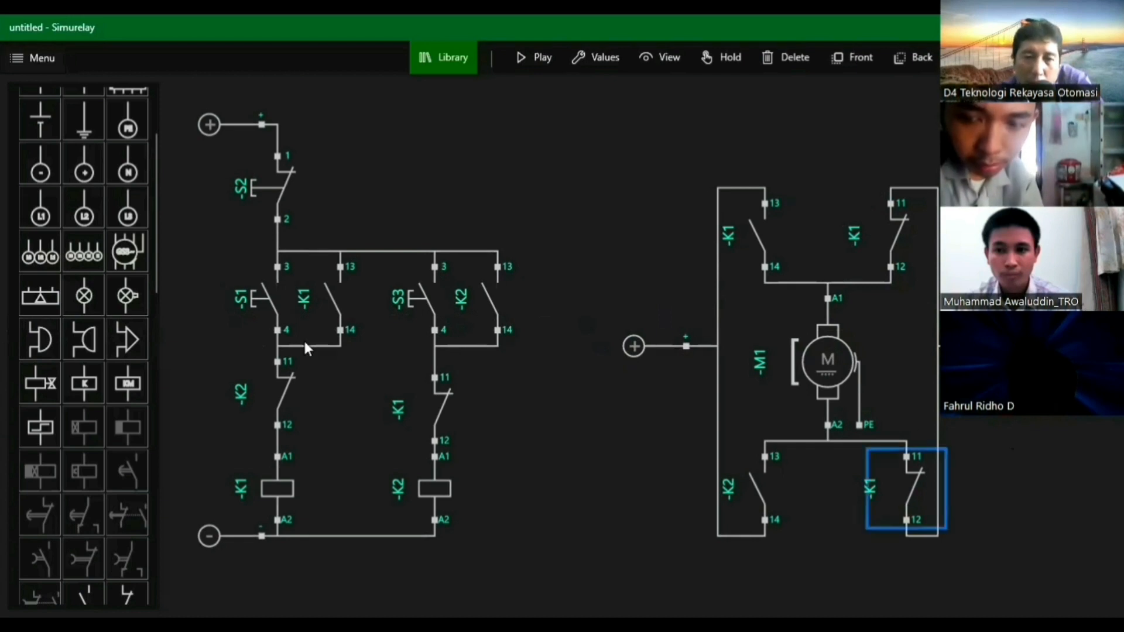
click(504, 410)
click(852, 328)
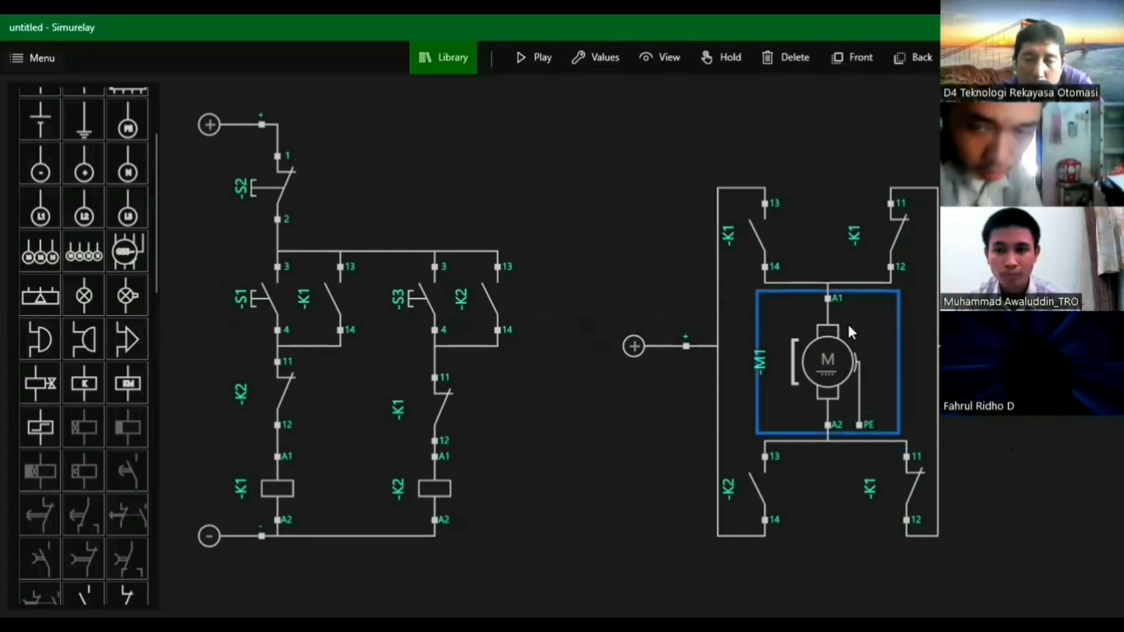
click(828, 298)
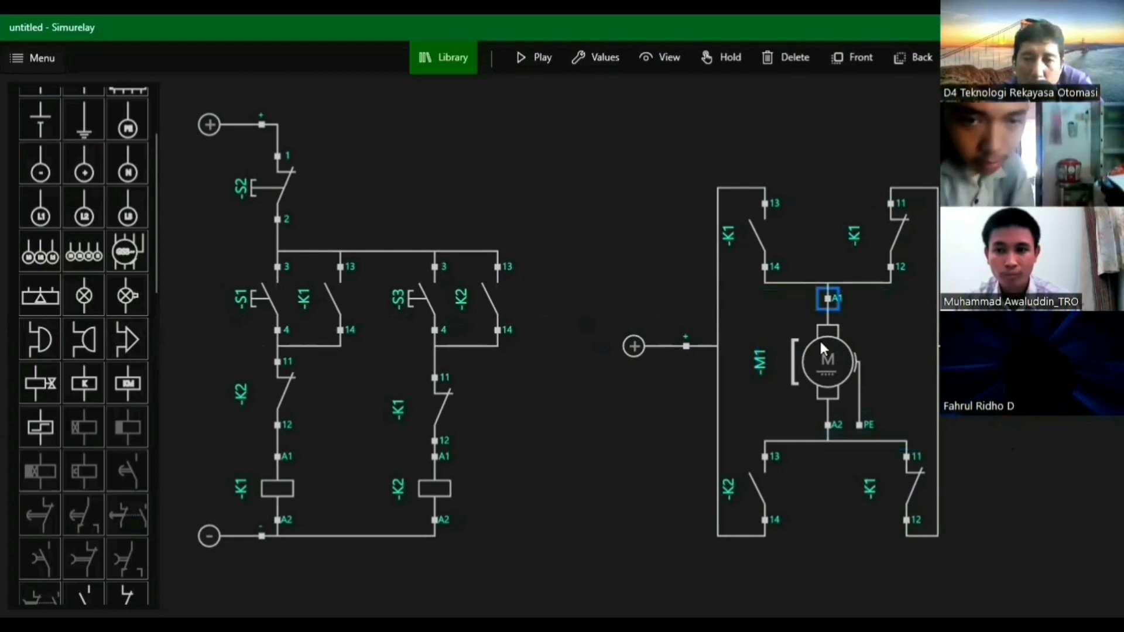
click(754, 226)
click(887, 243)
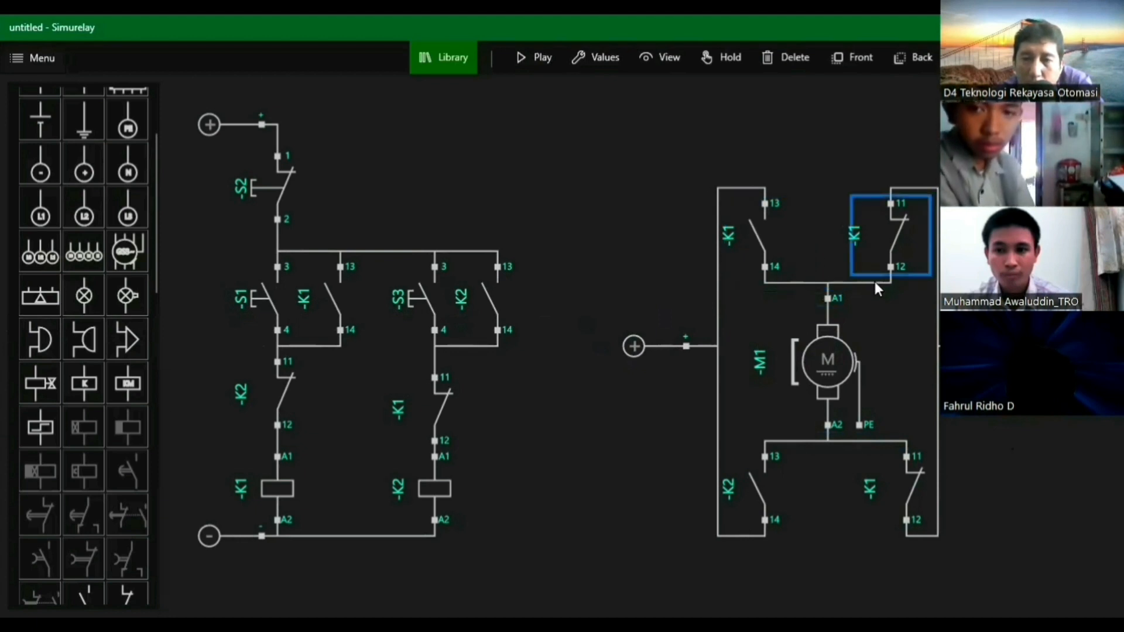
click(838, 283)
click(899, 229)
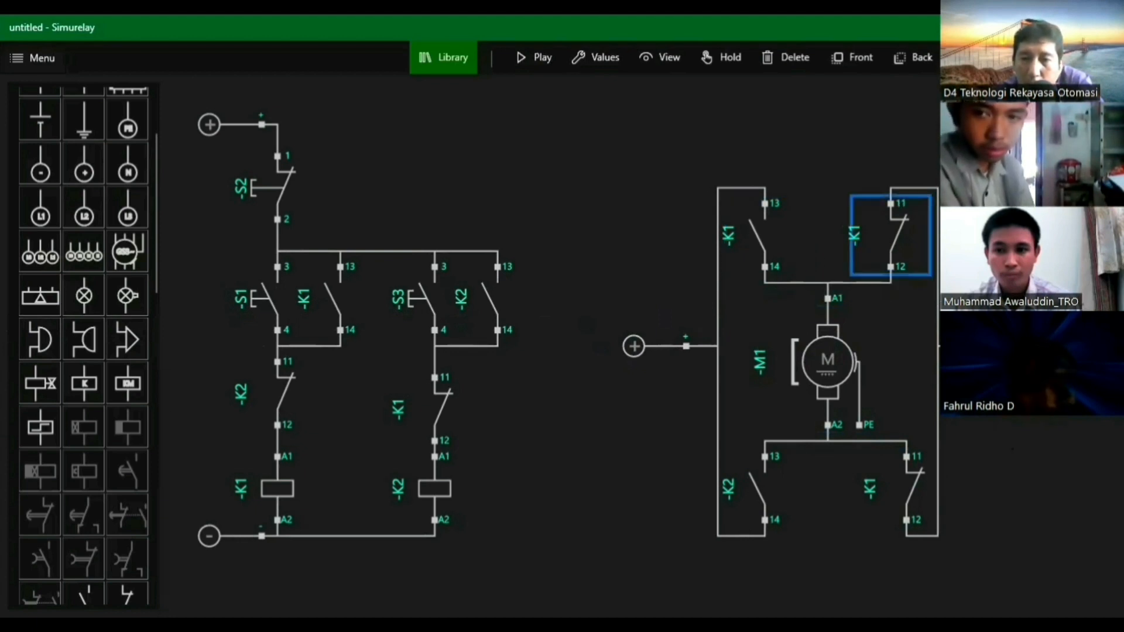
click(989, 346)
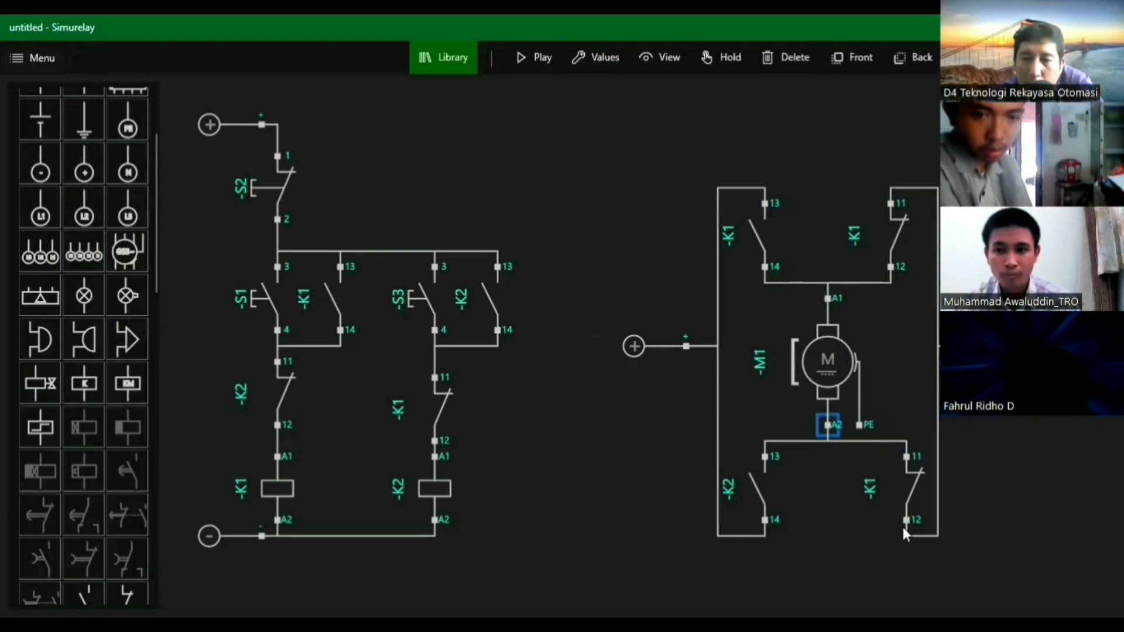
click(989, 346)
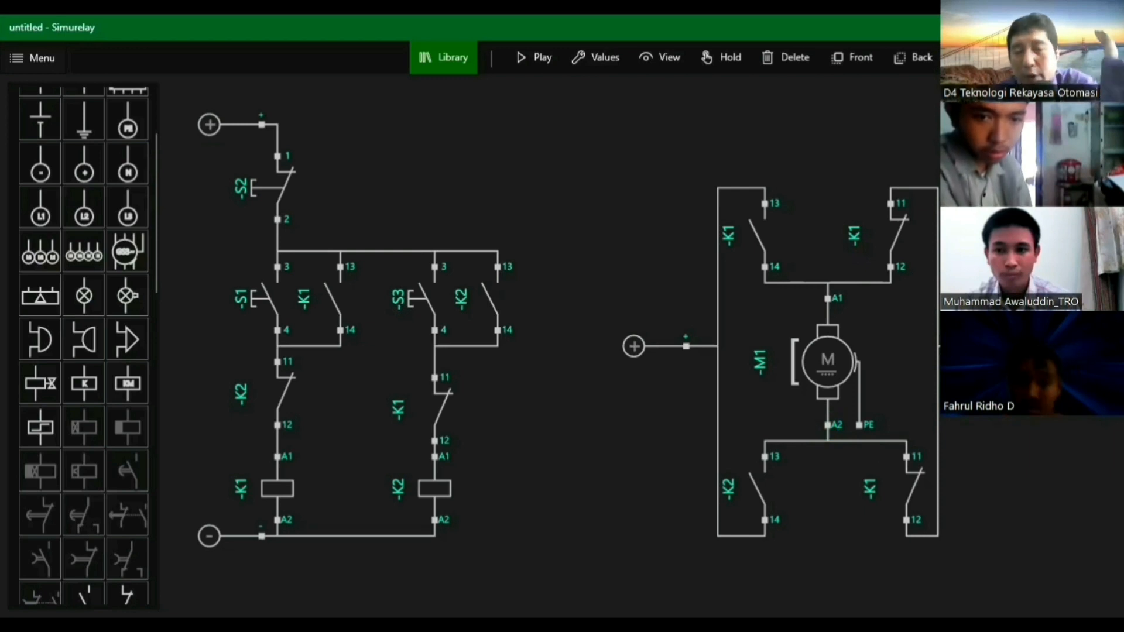
click(949, 415)
click(954, 419)
click(891, 241)
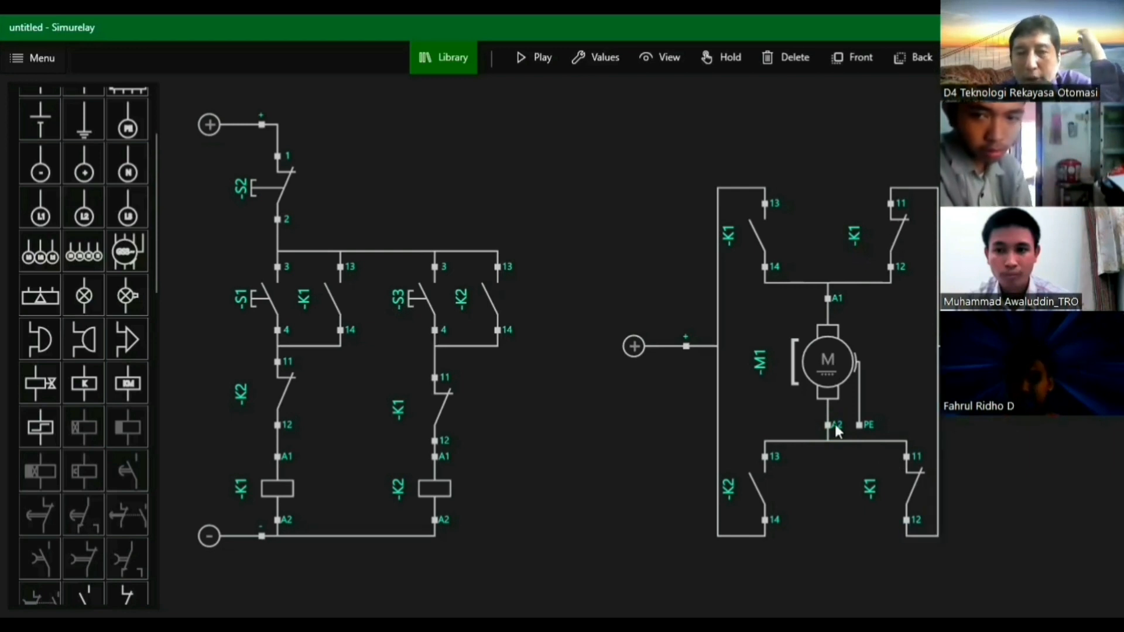
click(692, 440)
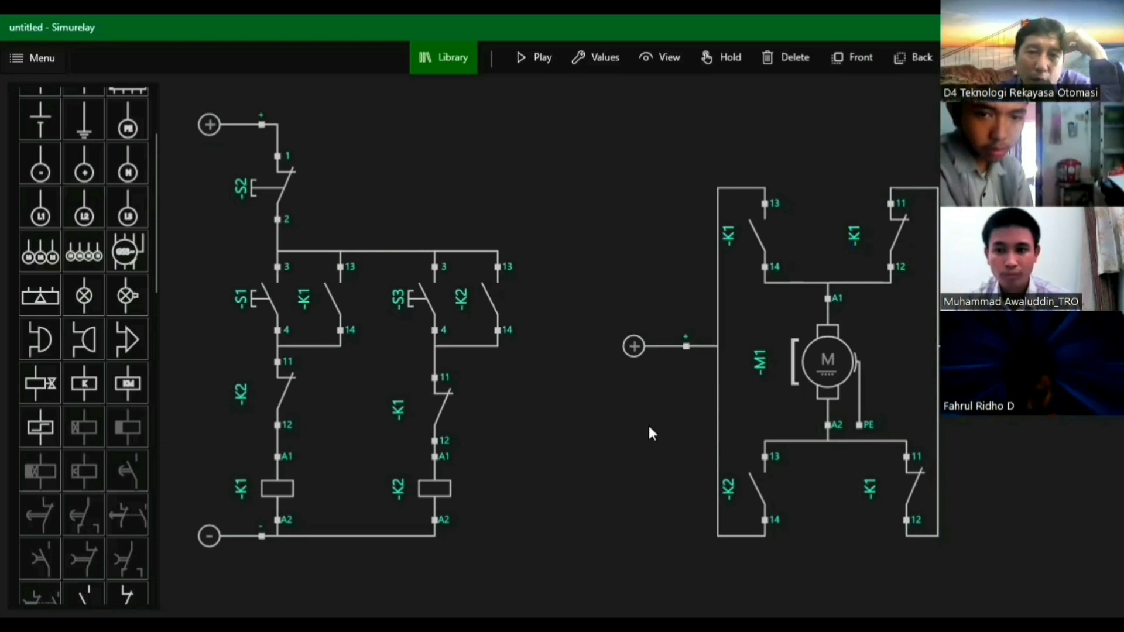
Simulate the circuit and actuate pushbutton S1 to test how motor M1 responds
click(525, 55)
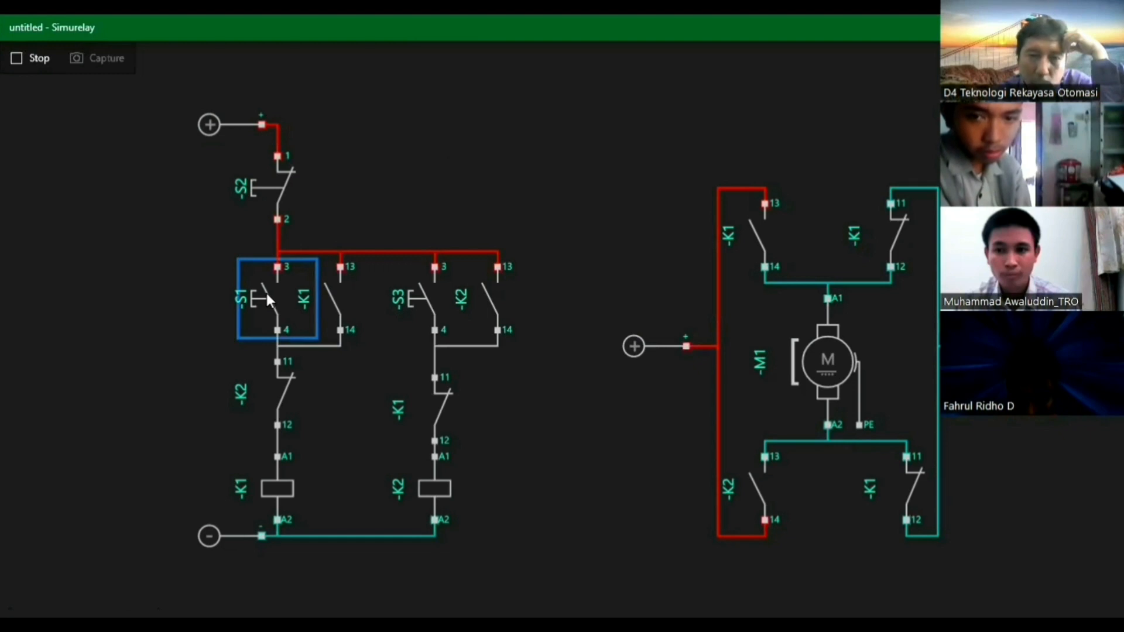
click(267, 296)
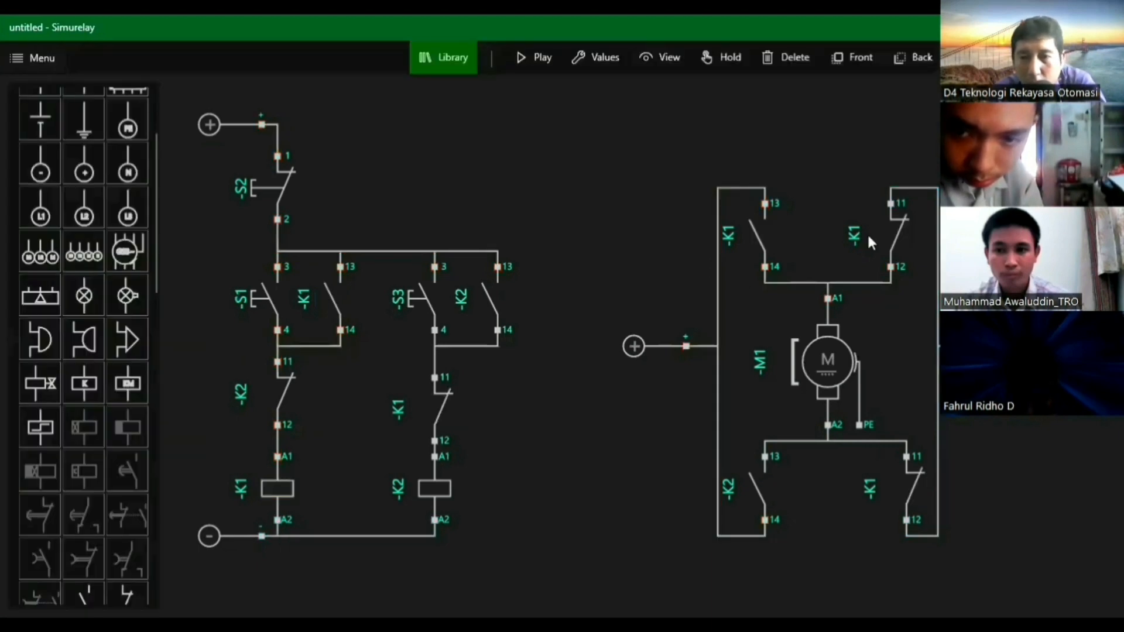
Renumber the lower normally closed contact as K2 and align it directly beneath the upper normally closed contact
drag(915, 486, 893, 479)
click(595, 58)
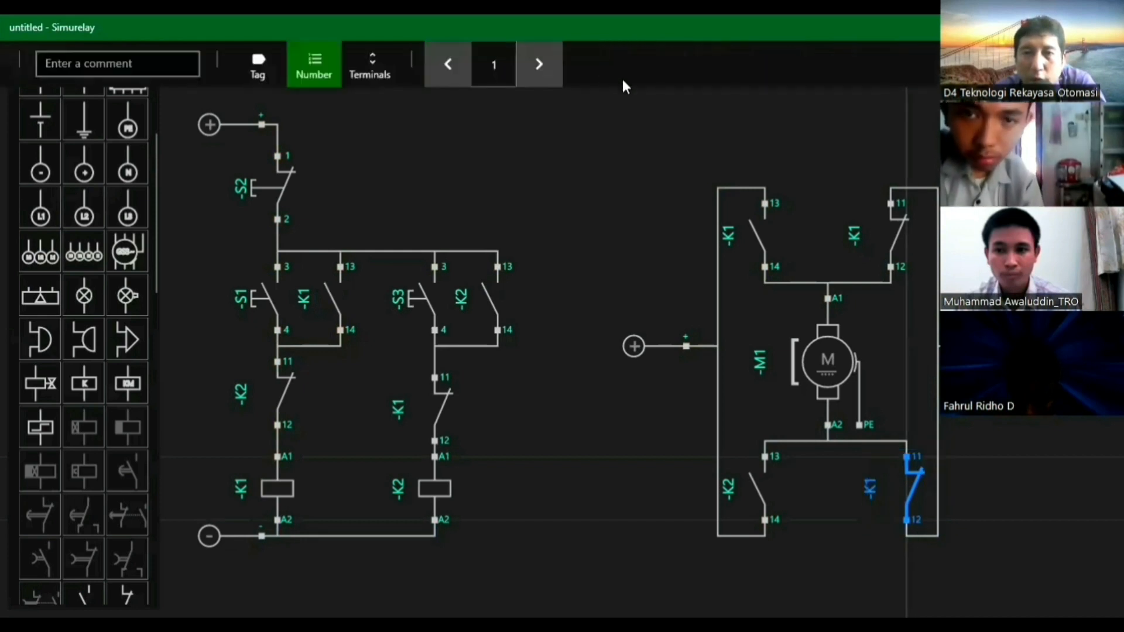
click(539, 63)
key(Escape)
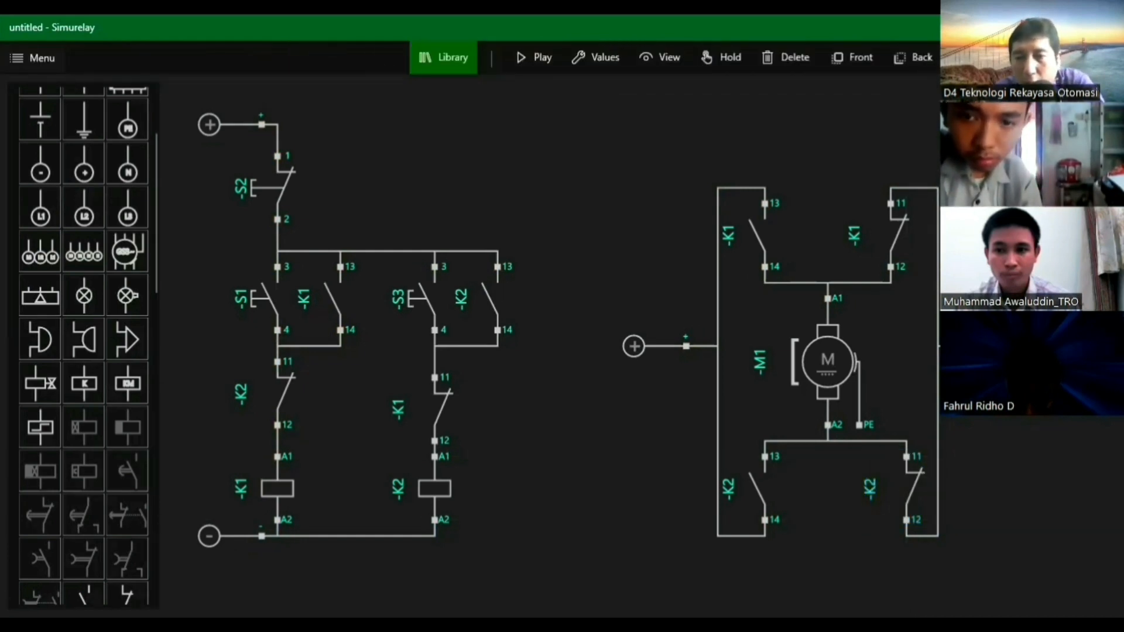
drag(933, 486, 897, 479)
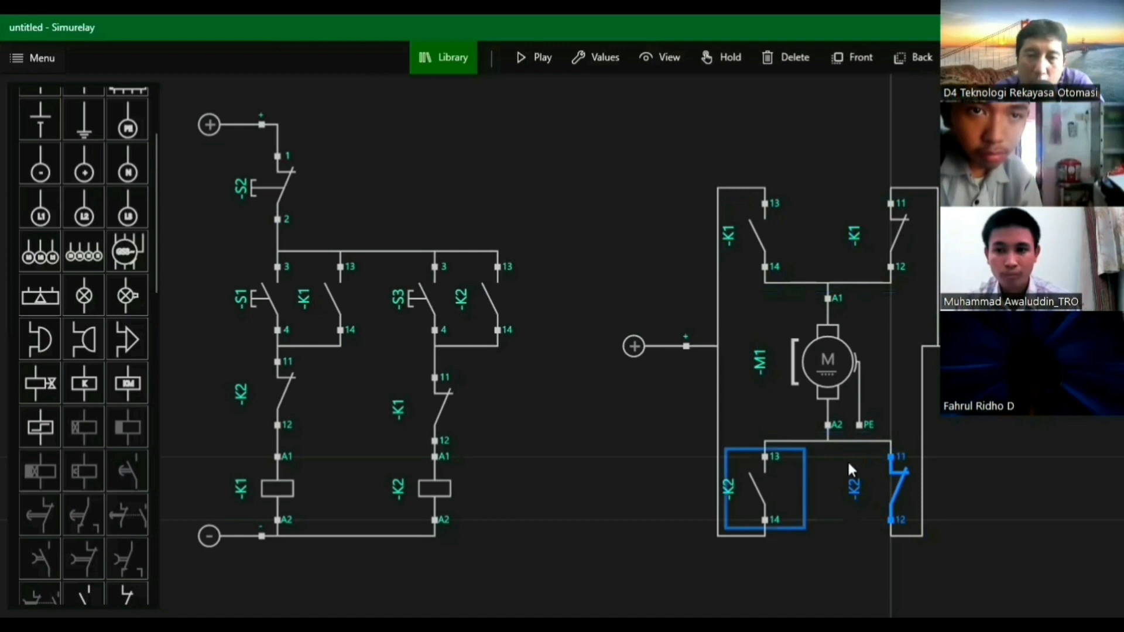
click(979, 455)
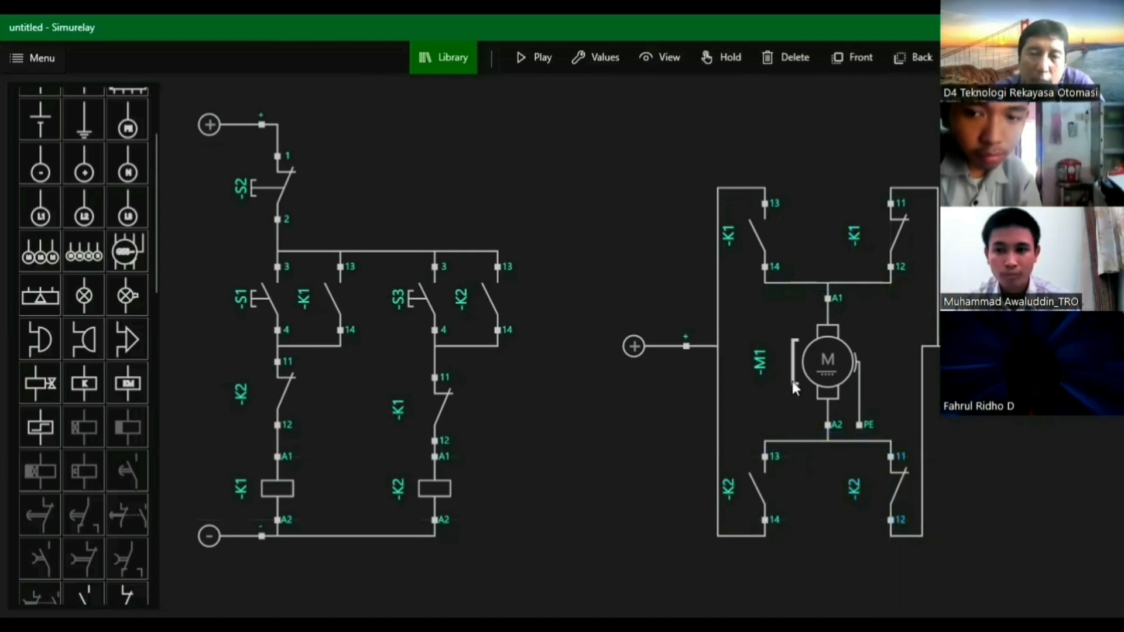
Run the simulation again and actuate S1 to test motor M1 with the renumbered K2 contact
click(534, 56)
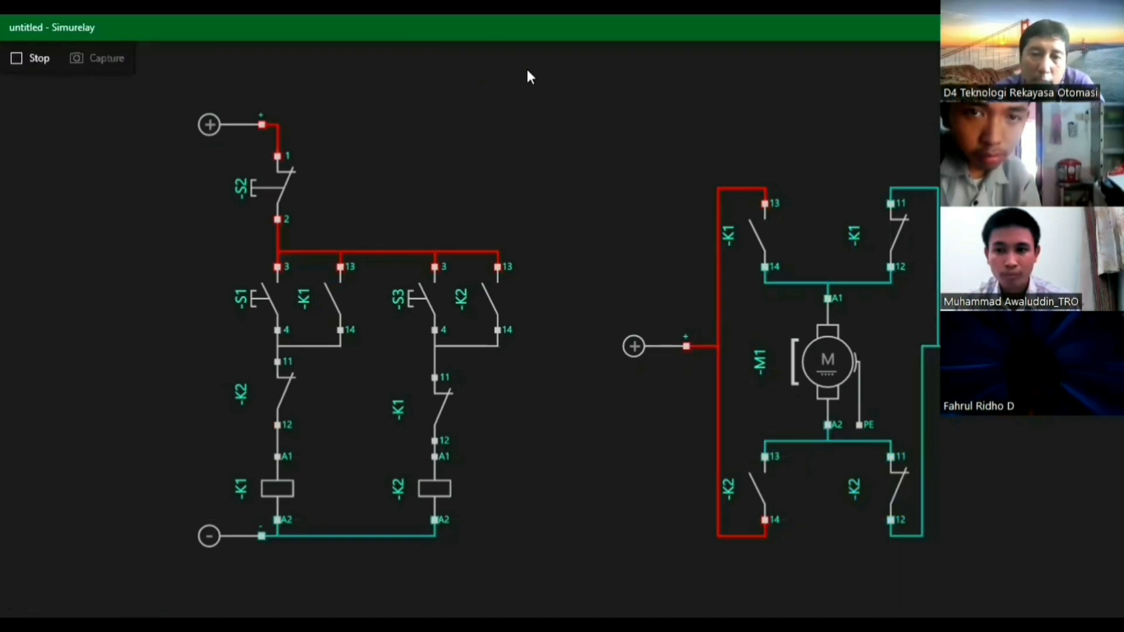
click(272, 291)
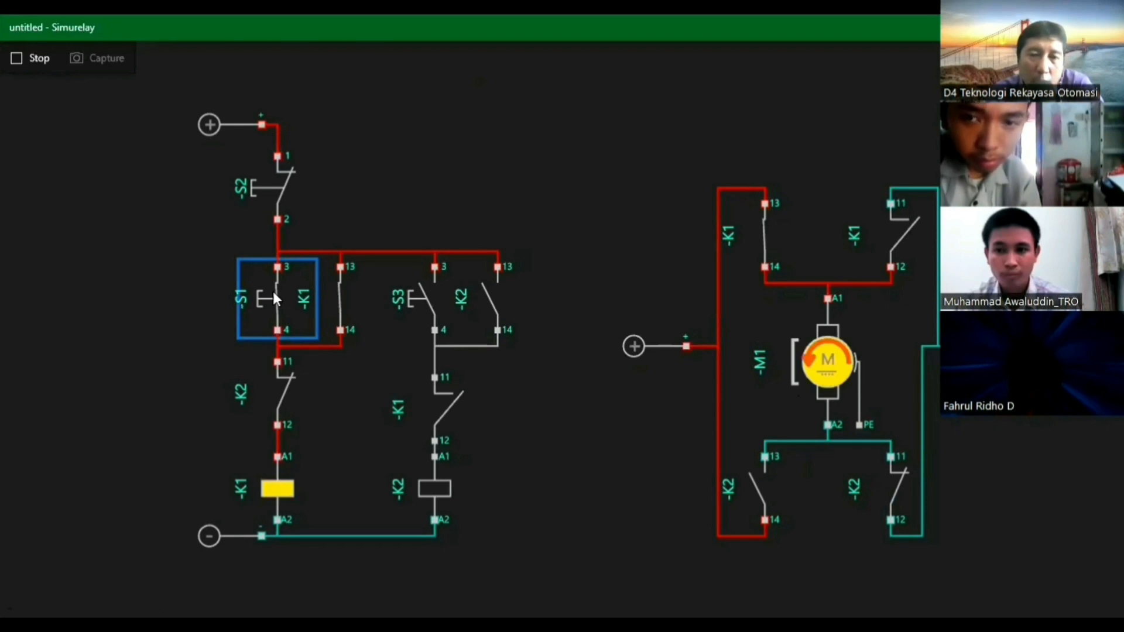